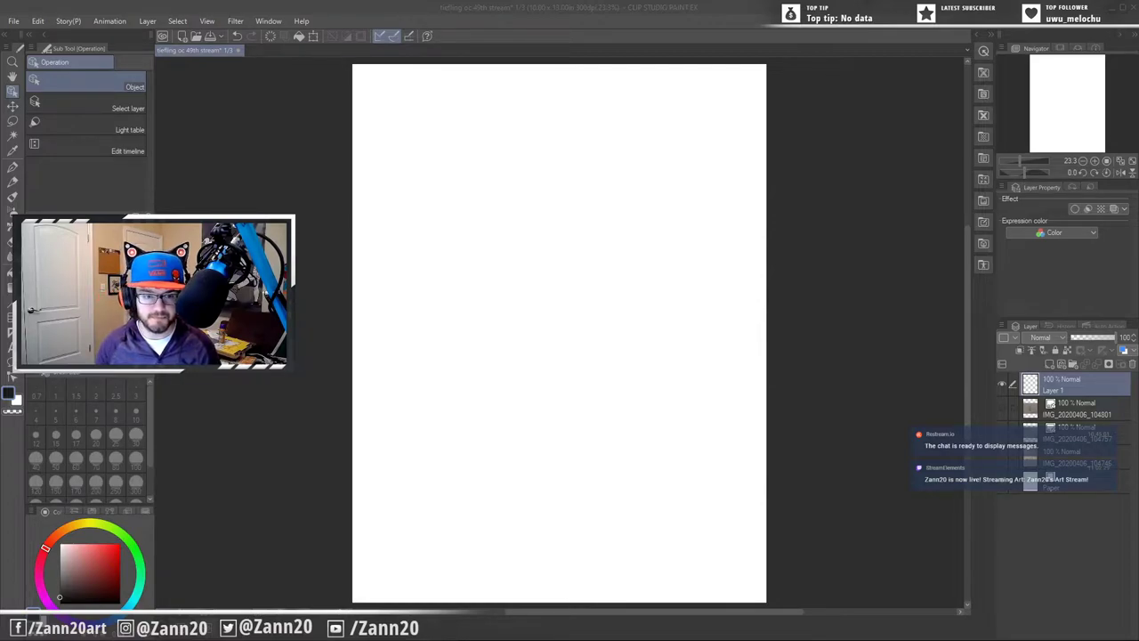
# - Show and hide the three IMG reference photo layers one at a time to examine the weapon, portrait and full-page sketches
pyautogui.click(498, 9)
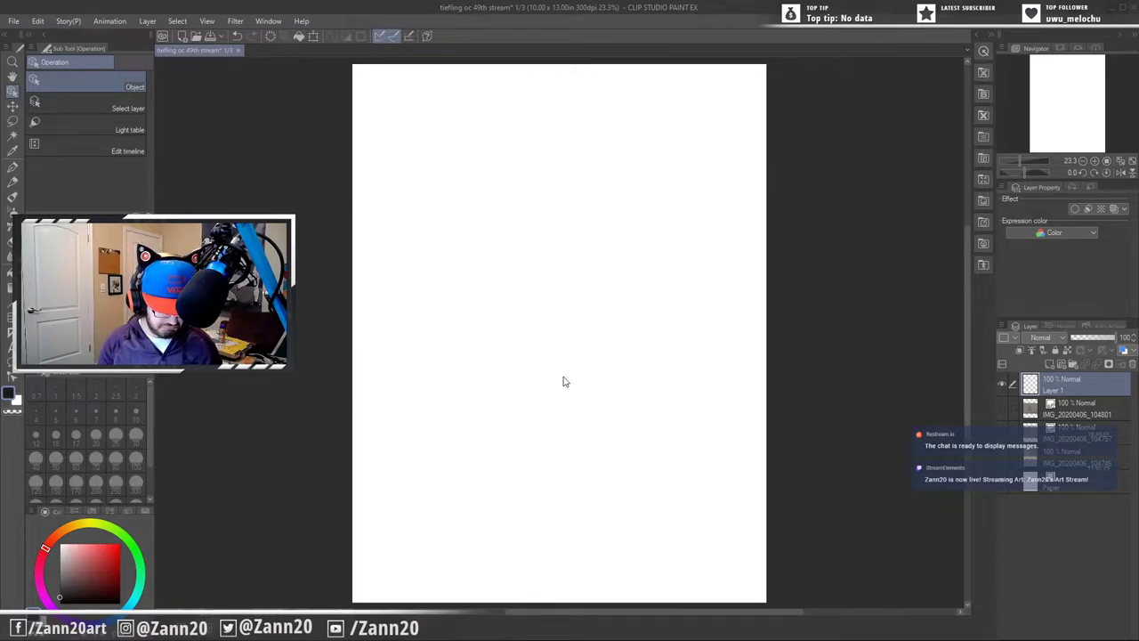
pyautogui.press('b')
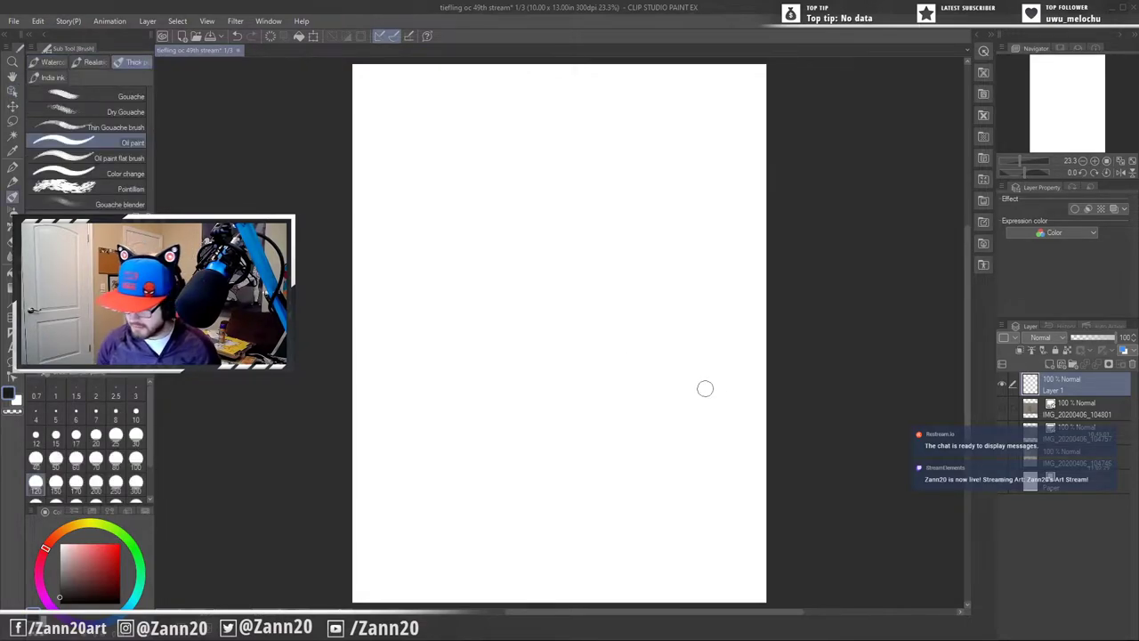
pyautogui.click(1001, 409)
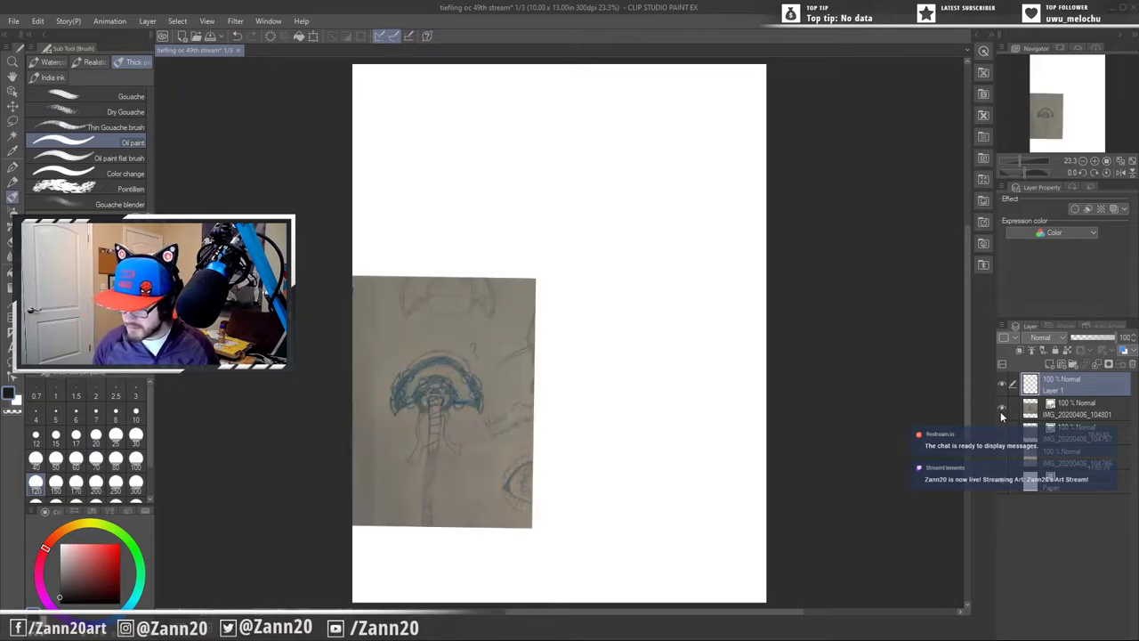
pyautogui.click(1002, 409)
pyautogui.click(1002, 434)
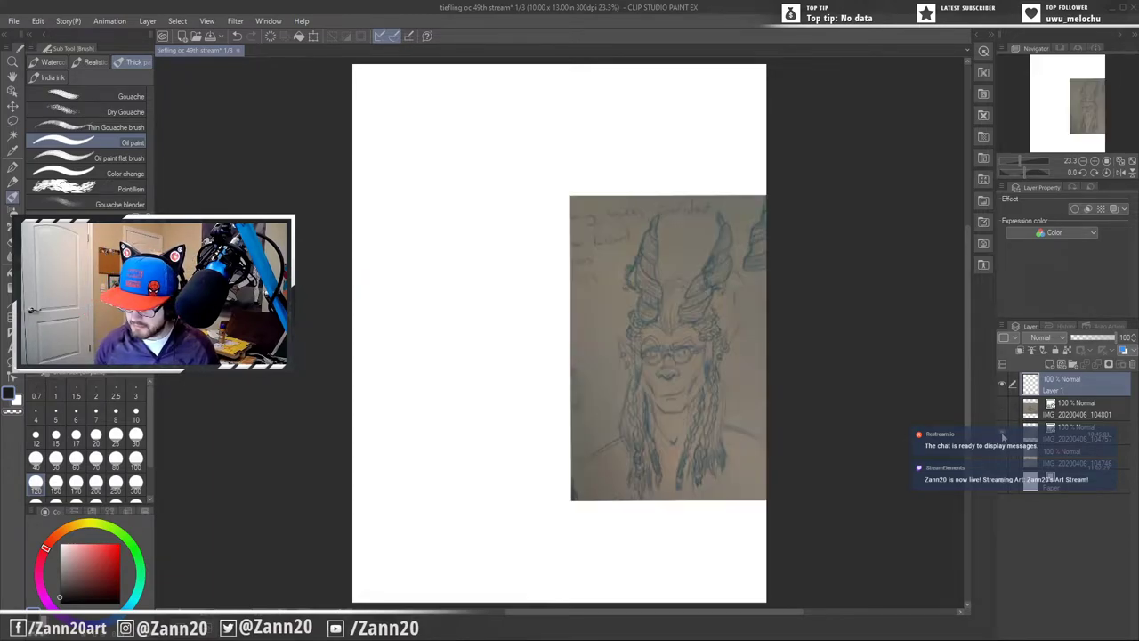
pyautogui.click(1002, 434)
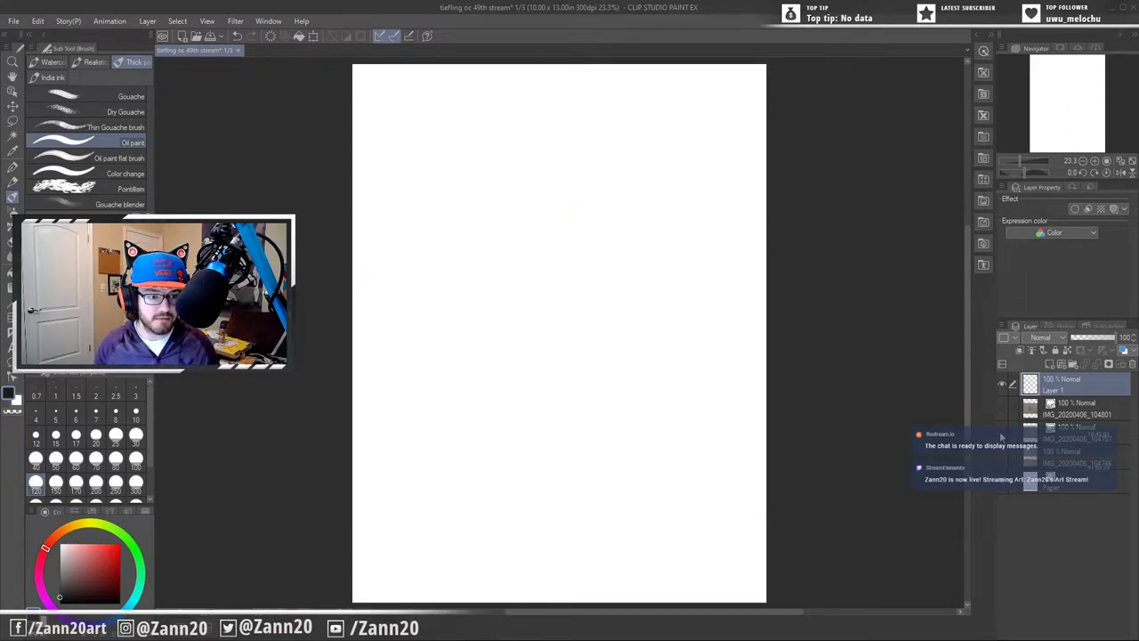
pyautogui.click(1002, 459)
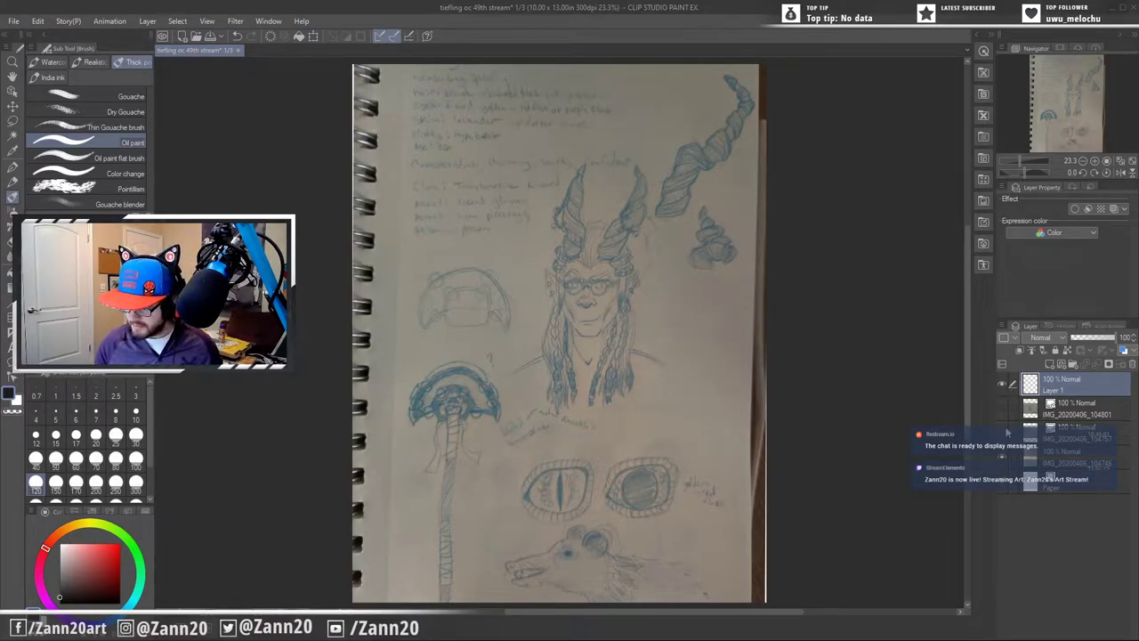
pyautogui.click(1001, 457)
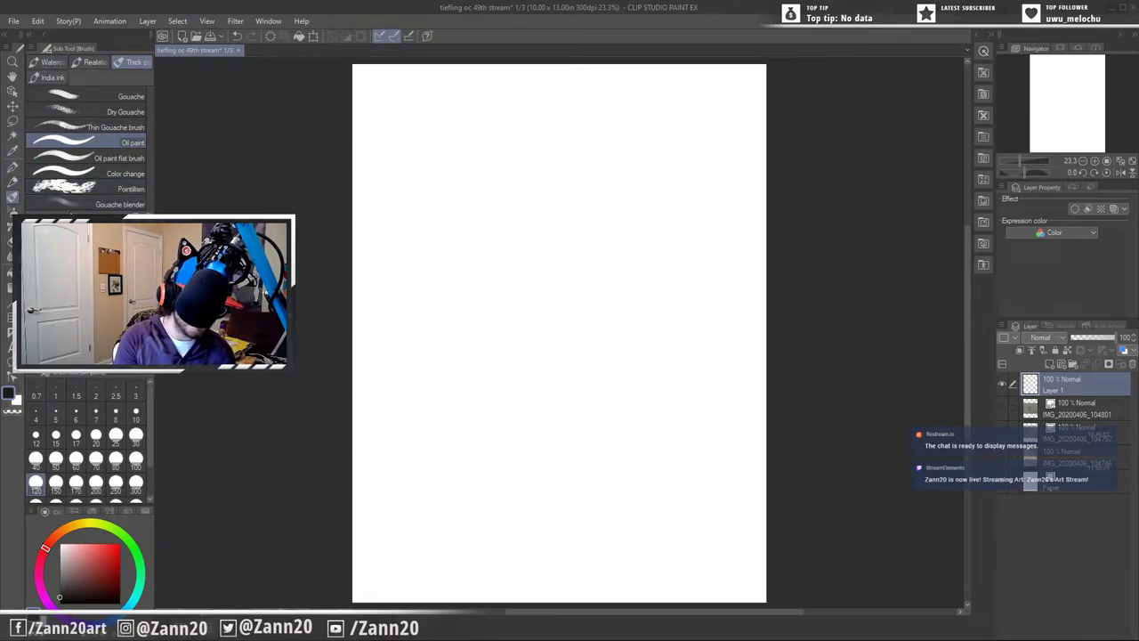
# - Choose the Real pencil with brush size 15, trying it out with test strokes on Layer 1 and undoing them
pyautogui.click(12, 181)
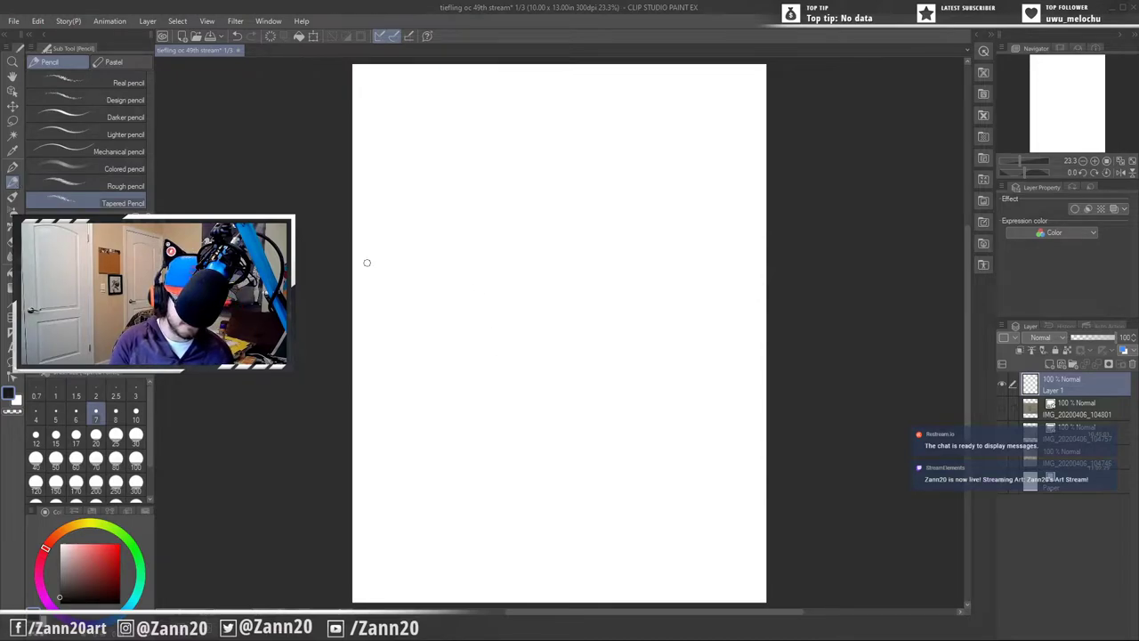
pyautogui.click(76, 77)
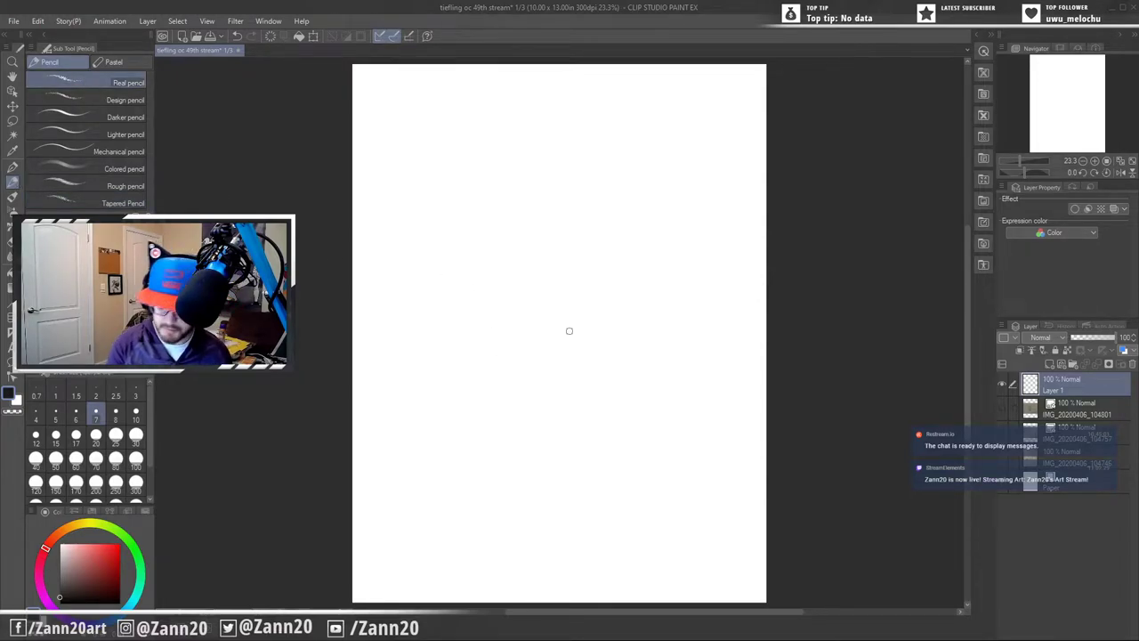
pyautogui.moveTo(566, 276)
pyautogui.mouseDown()
pyautogui.moveTo(556, 413)
pyautogui.moveTo(681, 208)
pyautogui.mouseUp()
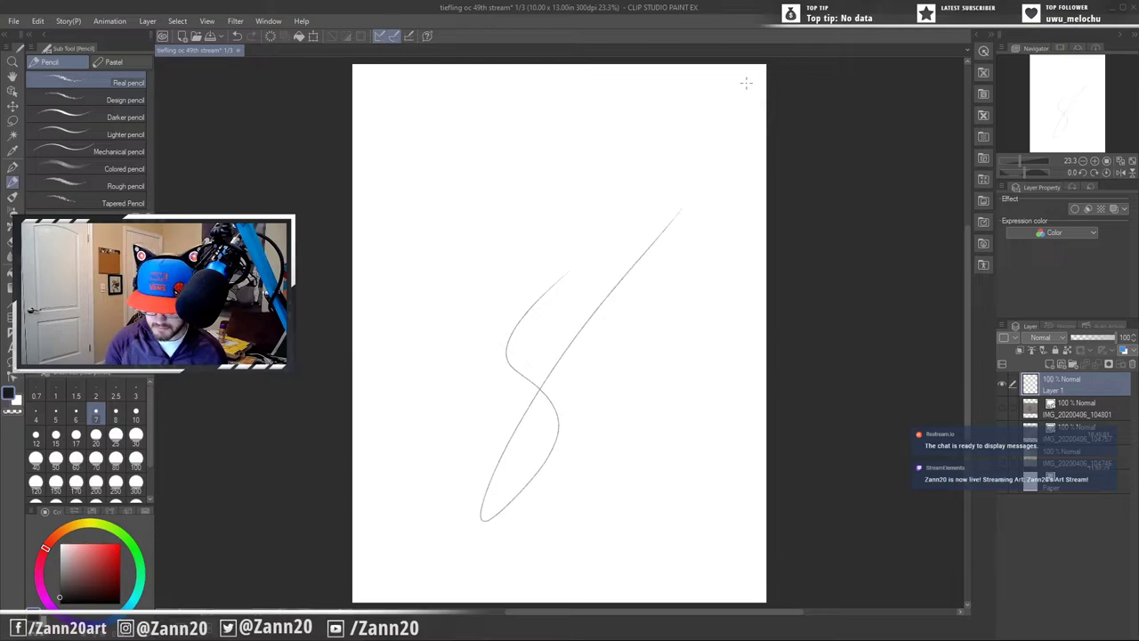
pyautogui.hotkey('ctrl', 'z')
pyautogui.press(']')
pyautogui.press(']')
pyautogui.press(']')
pyautogui.press(']')
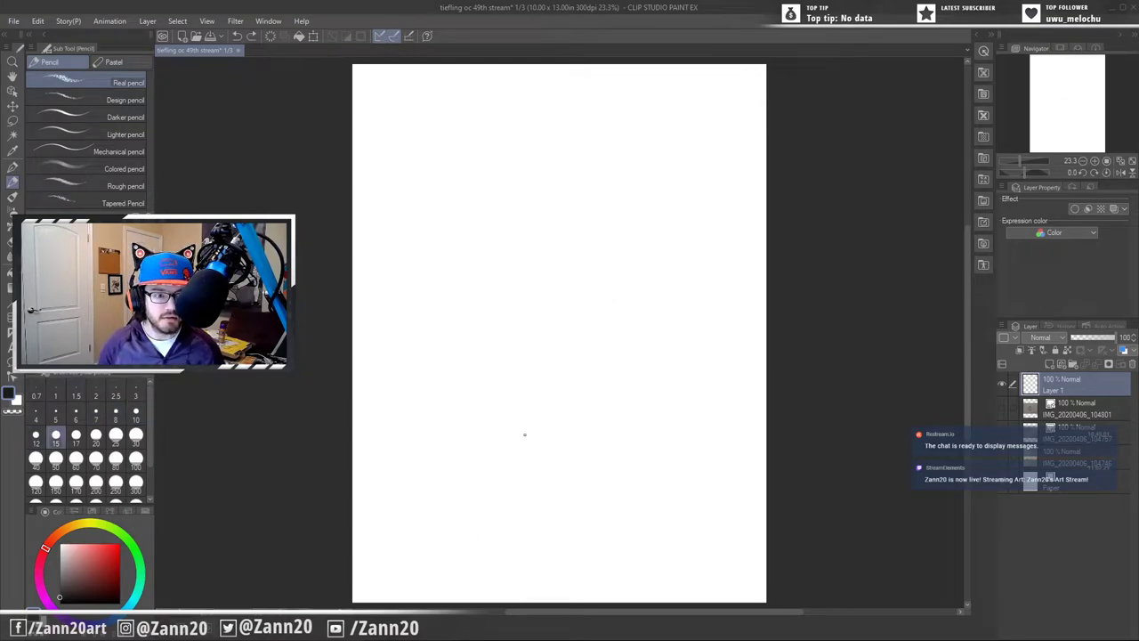
pyautogui.moveTo(570, 258)
pyautogui.mouseDown()
pyautogui.moveTo(667, 367)
pyautogui.moveTo(645, 388)
pyautogui.moveTo(686, 317)
pyautogui.mouseUp()
pyautogui.hotkey('ctrl', 'z')
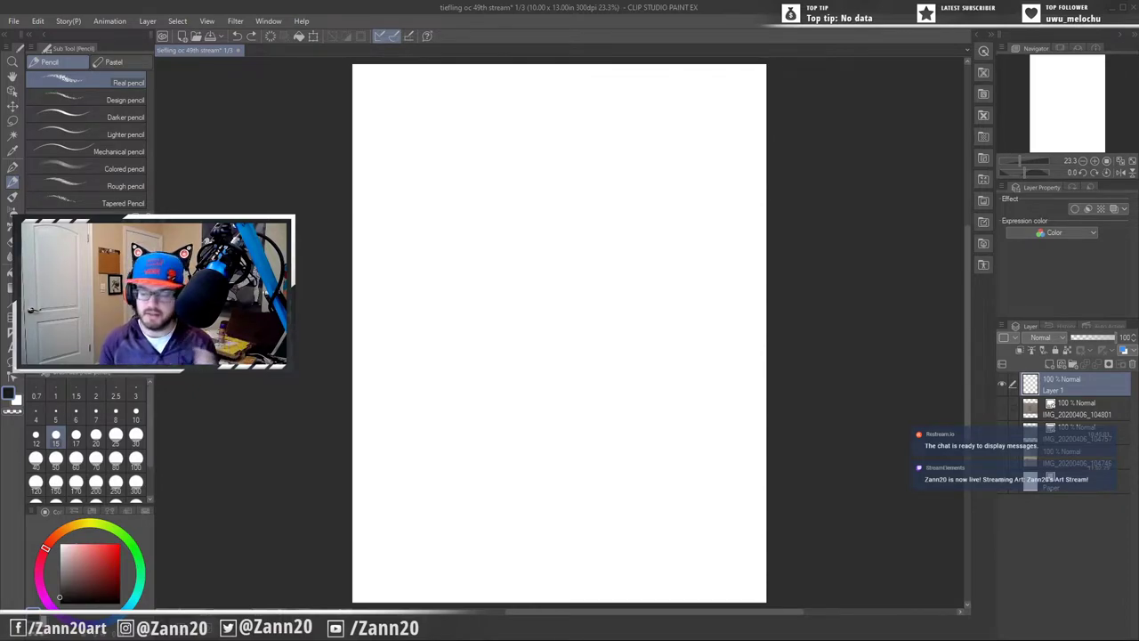
# - Re-examine the horned portrait and weapon reference photos, leaving both photo layers hidden
pyautogui.click(1001, 434)
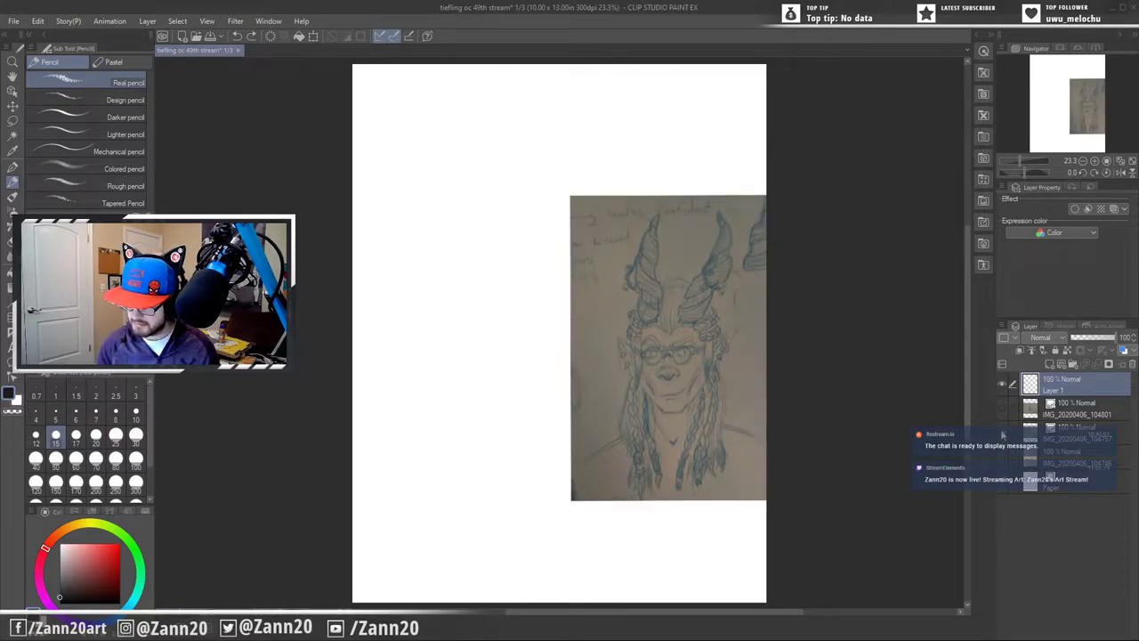
pyautogui.click(1002, 409)
pyautogui.click(1002, 408)
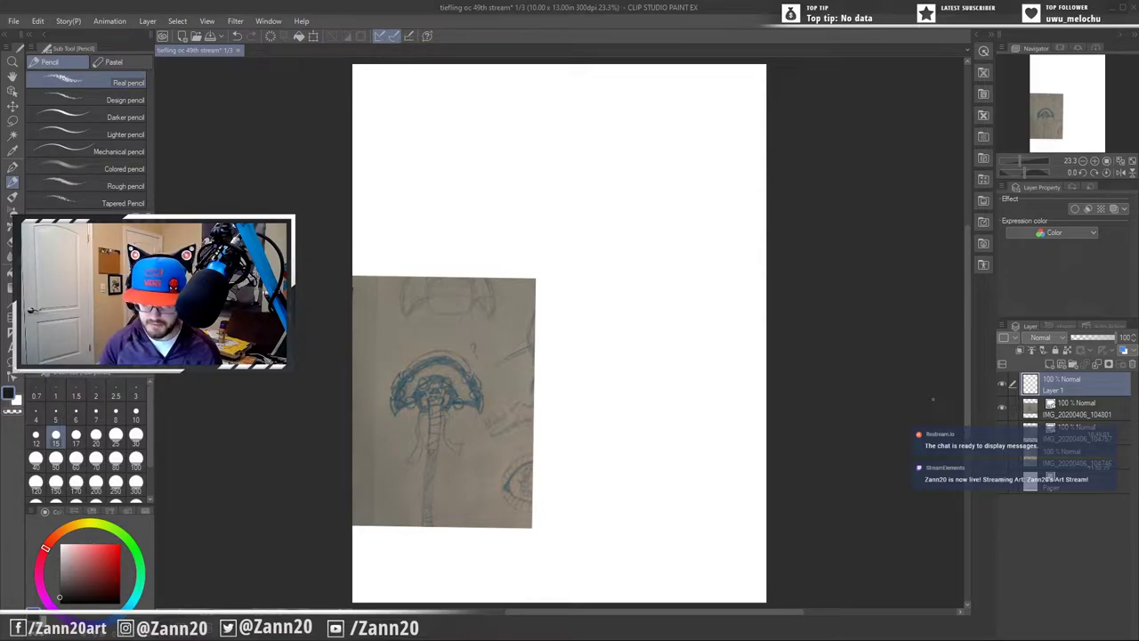
pyautogui.click(1002, 407)
pyautogui.click(1002, 435)
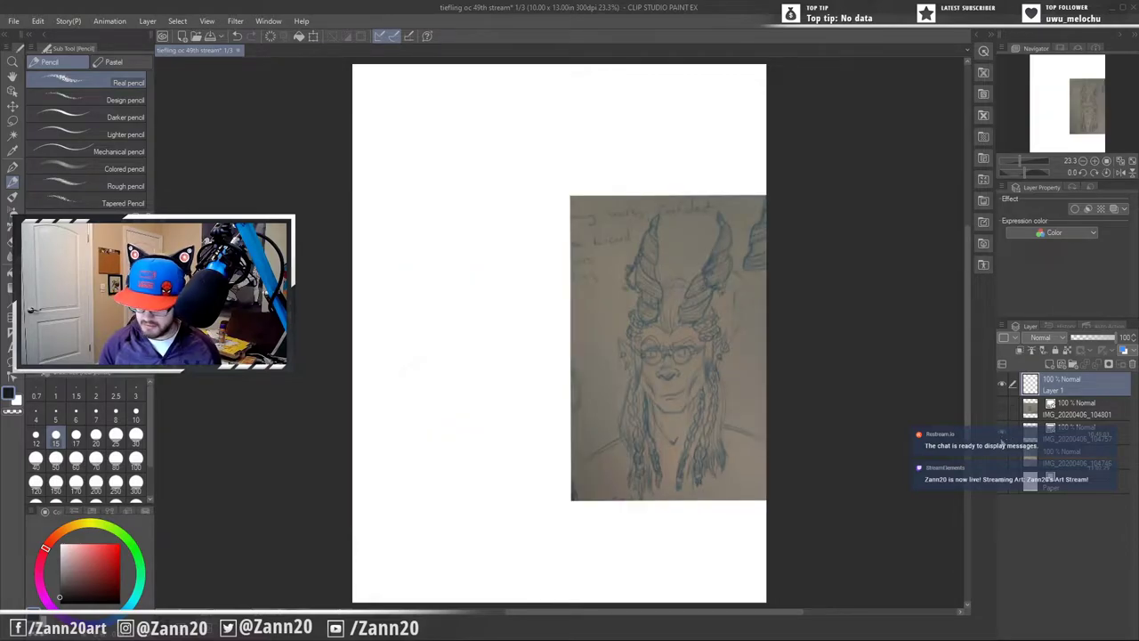
pyautogui.click(1003, 435)
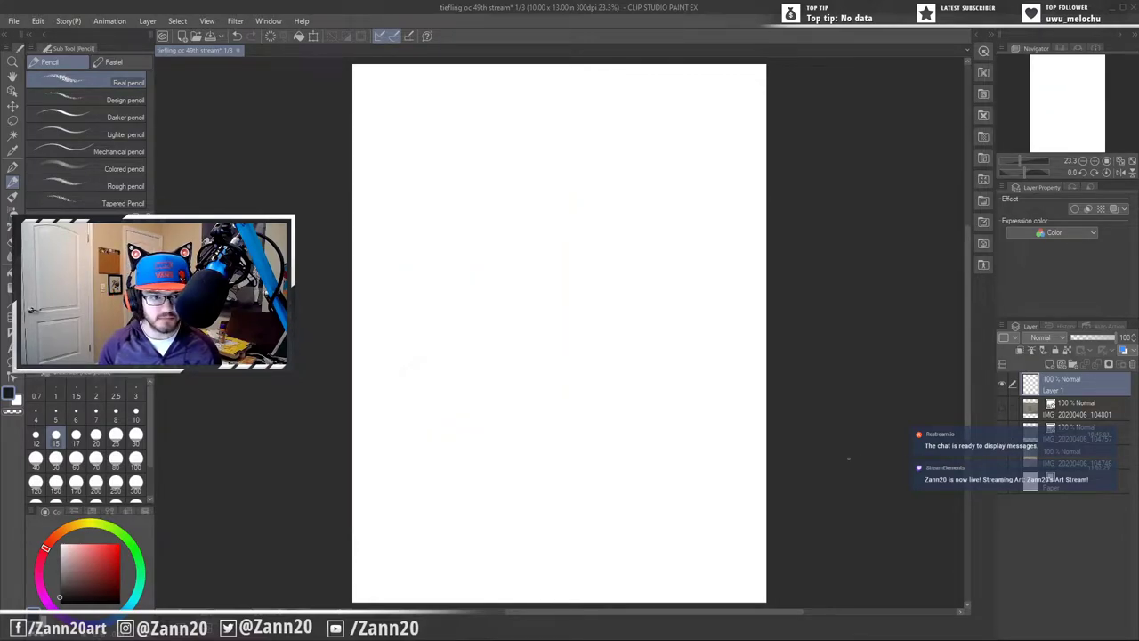
pyautogui.click(1003, 435)
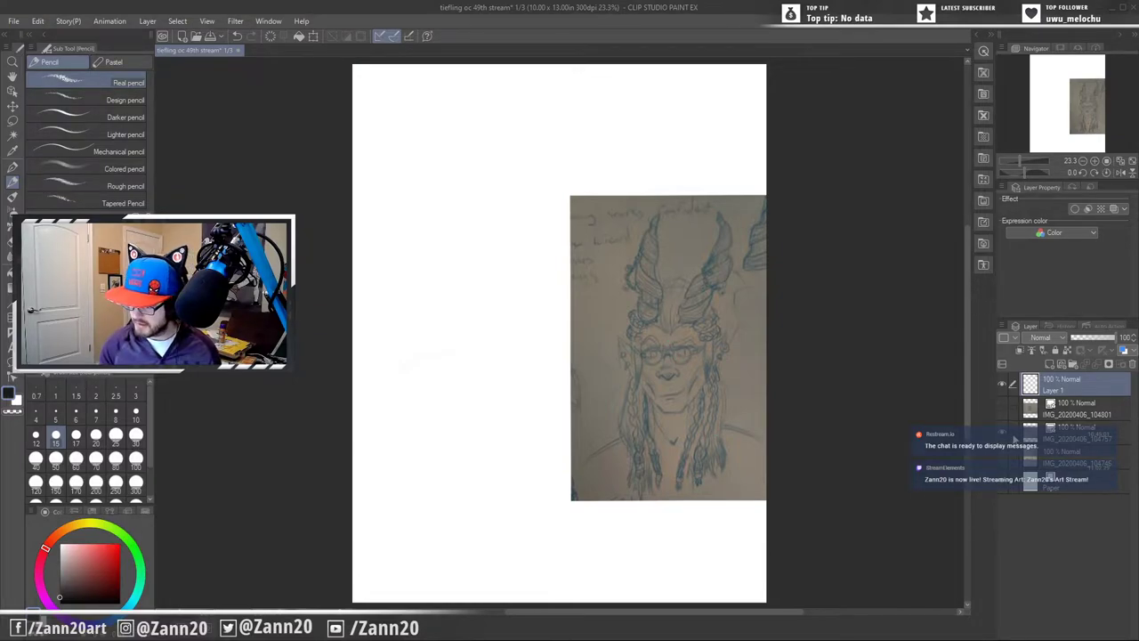
pyautogui.click(1008, 437)
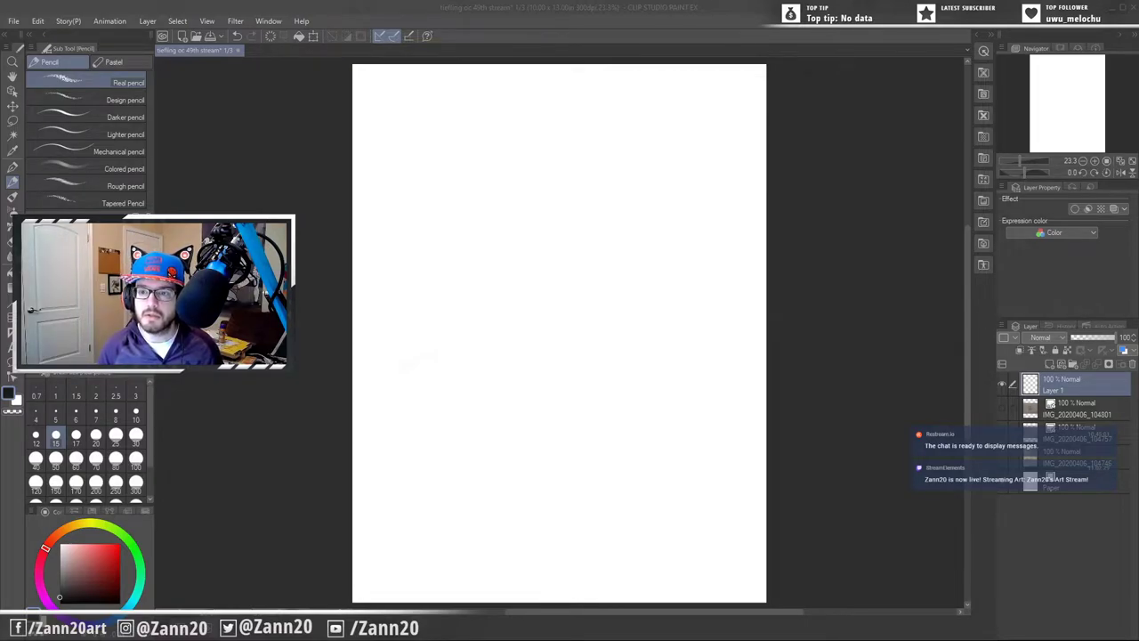
# - Sketch a tilted oval head above the canvas centre and a long curved line of action running down from it
pyautogui.click(776, 321)
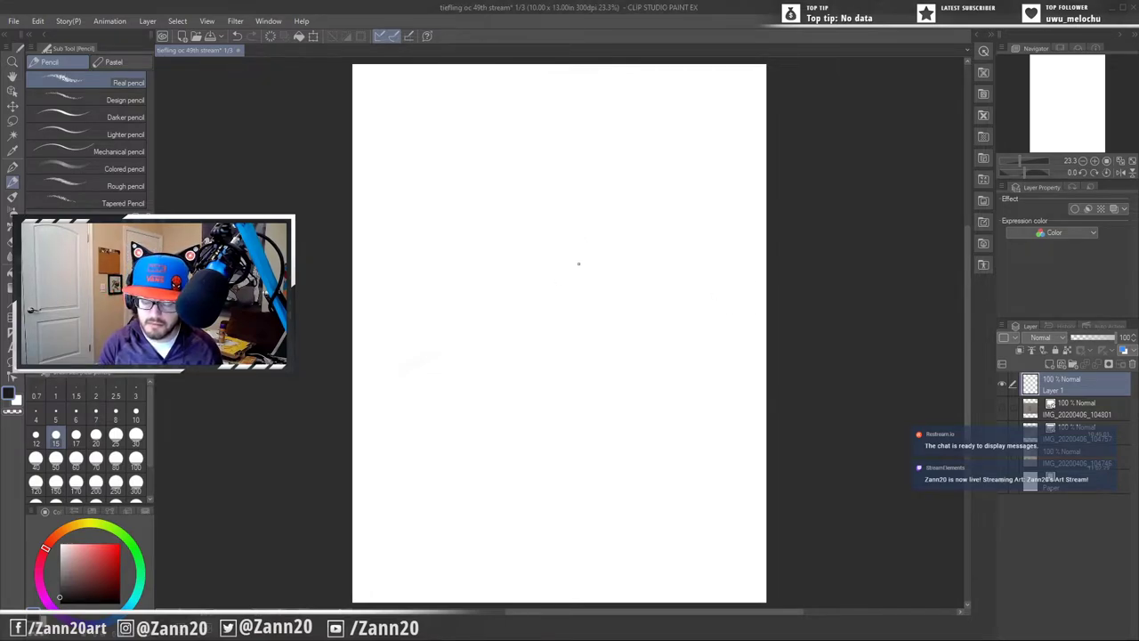
pyautogui.moveTo(599, 236)
pyautogui.mouseDown()
pyautogui.moveTo(592, 249)
pyautogui.moveTo(614, 239)
pyautogui.mouseUp()
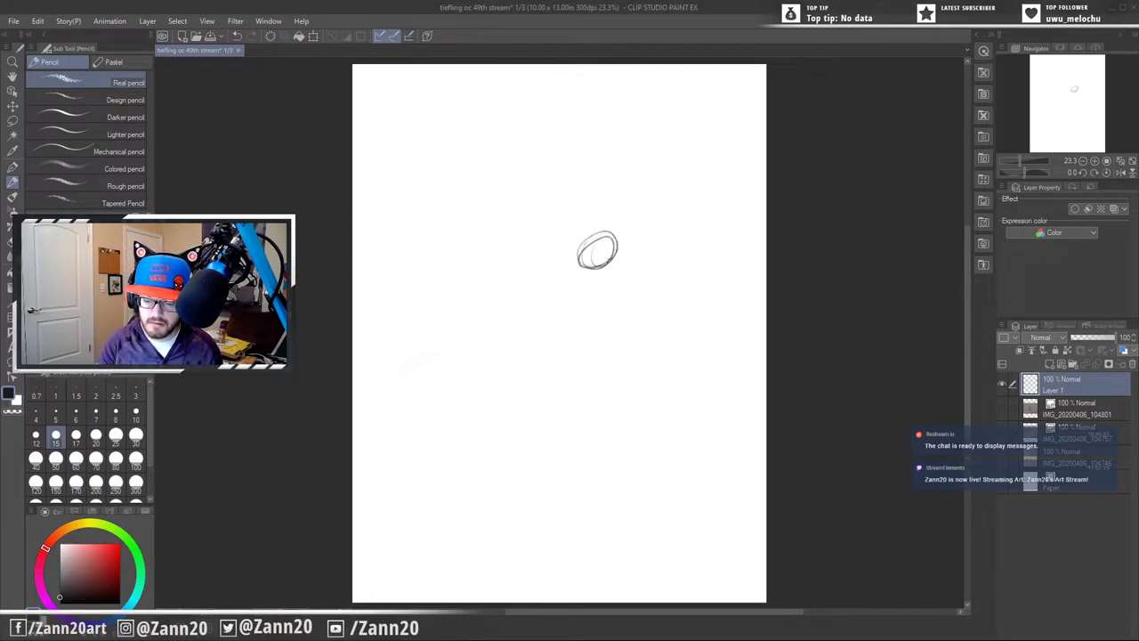
pyautogui.moveTo(566, 360)
pyautogui.mouseDown()
pyautogui.moveTo(580, 279)
pyautogui.moveTo(620, 470)
pyautogui.mouseUp()
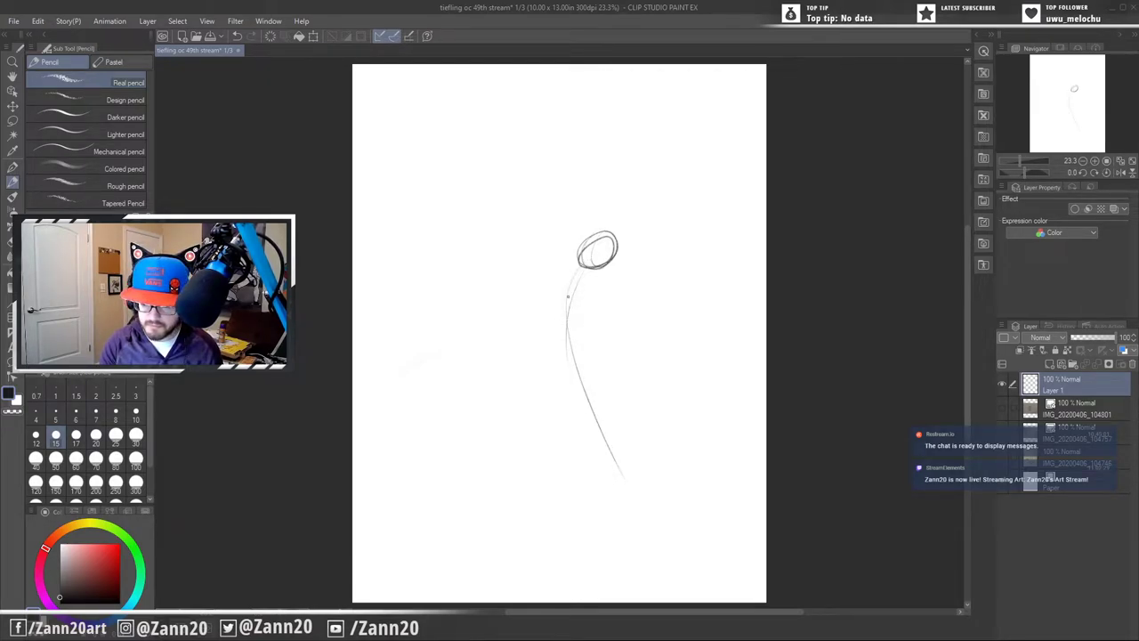
# - Sketch the rib cage as an upright rounded form along the line of action, with a wedge-shaped pelvis below it
pyautogui.moveTo(589, 284)
pyautogui.mouseDown()
pyautogui.moveTo(574, 287)
pyautogui.moveTo(589, 284)
pyautogui.moveTo(543, 343)
pyautogui.mouseUp()
pyautogui.moveTo(547, 297)
pyautogui.mouseDown()
pyautogui.moveTo(539, 360)
pyautogui.moveTo(586, 360)
pyautogui.mouseUp()
pyautogui.moveTo(595, 294); pyautogui.dragTo(585, 361)
pyautogui.moveTo(564, 399)
pyautogui.mouseDown()
pyautogui.moveTo(607, 390)
pyautogui.moveTo(553, 404)
pyautogui.moveTo(584, 430)
pyautogui.mouseUp()
pyautogui.moveTo(608, 391); pyautogui.dragTo(598, 431)
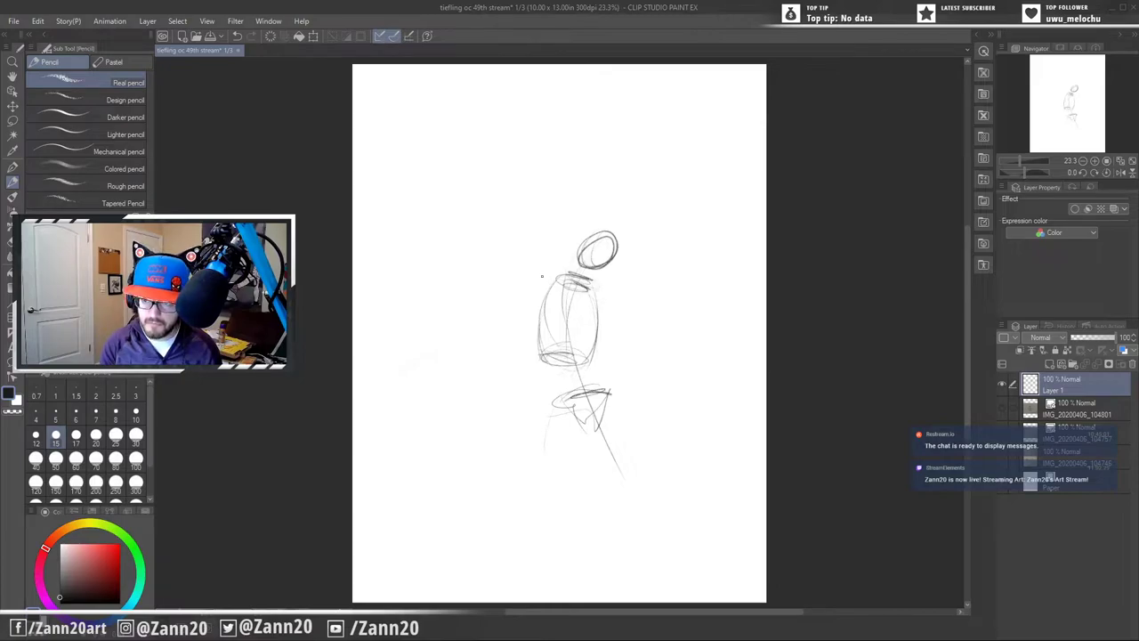
# - Sketch the raised arm extending outward to the left of the torso, with rounded joints and a flared forearm block
pyautogui.moveTo(500, 253); pyautogui.dragTo(546, 278)
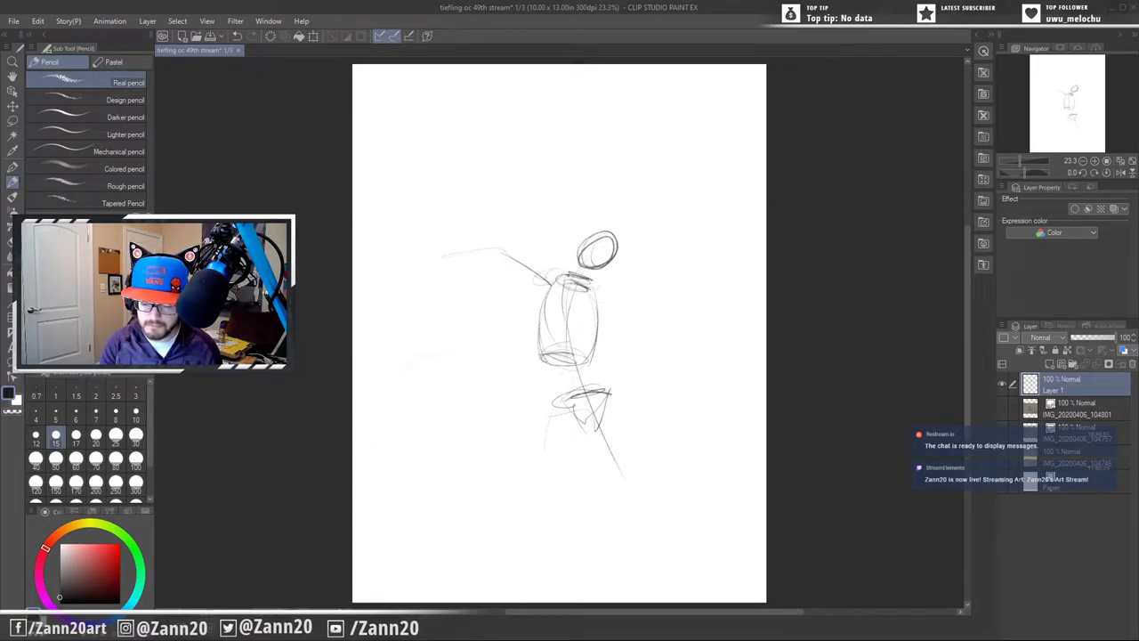
pyautogui.moveTo(539, 260); pyautogui.dragTo(555, 271)
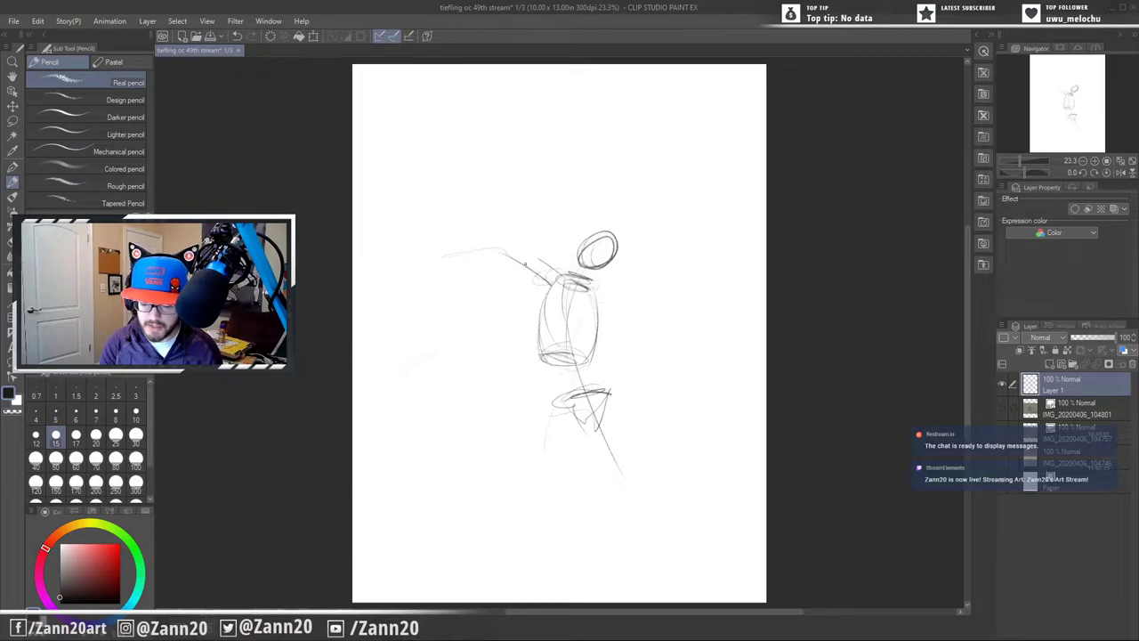
pyautogui.moveTo(511, 247)
pyautogui.mouseDown()
pyautogui.moveTo(539, 269)
pyautogui.moveTo(513, 268)
pyautogui.moveTo(538, 265)
pyautogui.moveTo(528, 250)
pyautogui.moveTo(486, 249)
pyautogui.moveTo(521, 267)
pyautogui.moveTo(535, 235)
pyautogui.moveTo(514, 267)
pyautogui.moveTo(560, 273)
pyautogui.mouseUp()
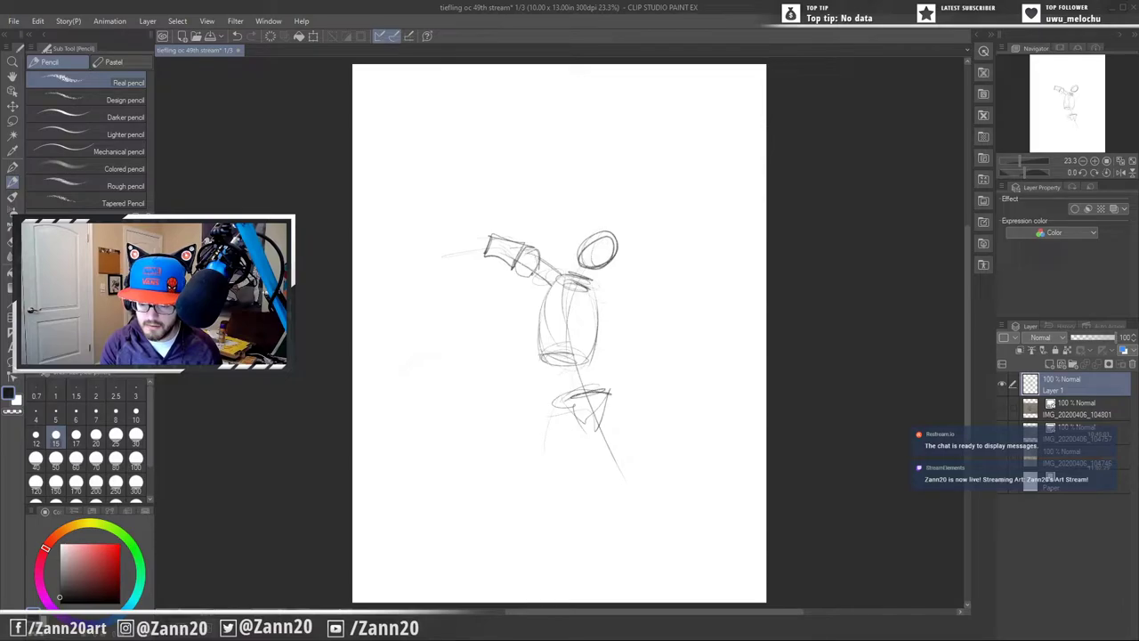
# - Sketch the lowered arm right of the torso with a round shoulder, a bent elbow and a boxy hand at hip level
pyautogui.moveTo(496, 256)
pyautogui.mouseDown()
pyautogui.moveTo(538, 268)
pyautogui.moveTo(539, 290)
pyautogui.moveTo(614, 289)
pyautogui.moveTo(639, 388)
pyautogui.moveTo(616, 384)
pyautogui.moveTo(612, 399)
pyautogui.moveTo(635, 407)
pyautogui.mouseUp()
pyautogui.moveTo(634, 381); pyautogui.dragTo(636, 408)
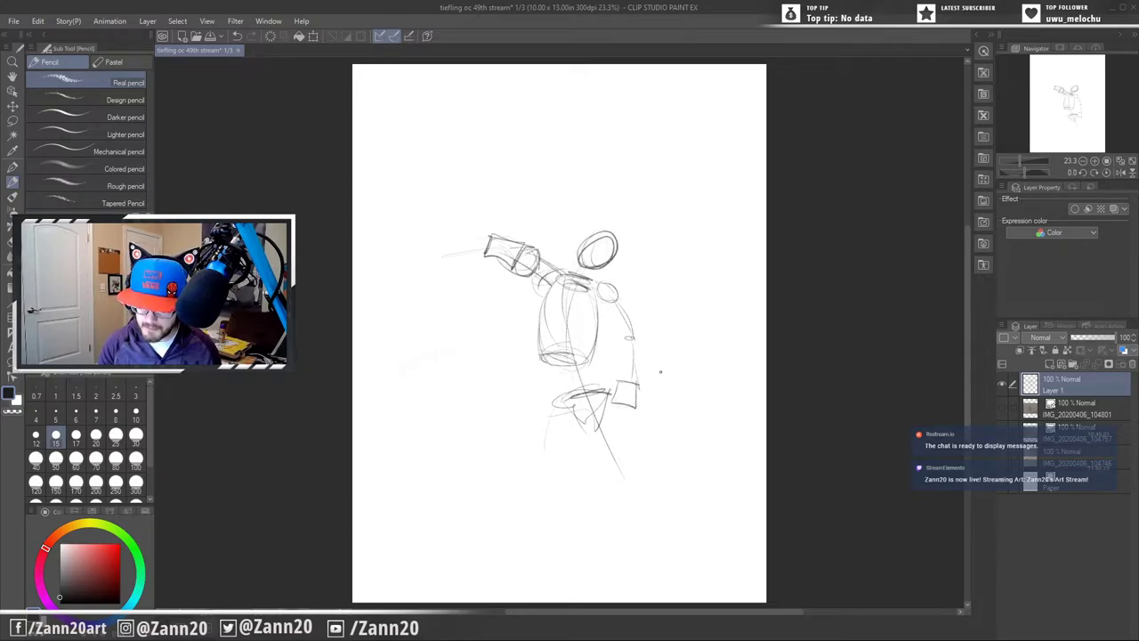
pyautogui.moveTo(629, 339); pyautogui.dragTo(650, 389)
pyautogui.moveTo(649, 388); pyautogui.dragTo(633, 405)
pyautogui.moveTo(632, 377)
pyautogui.mouseDown()
pyautogui.moveTo(634, 400)
pyautogui.moveTo(614, 405)
pyautogui.moveTo(635, 405)
pyautogui.mouseUp()
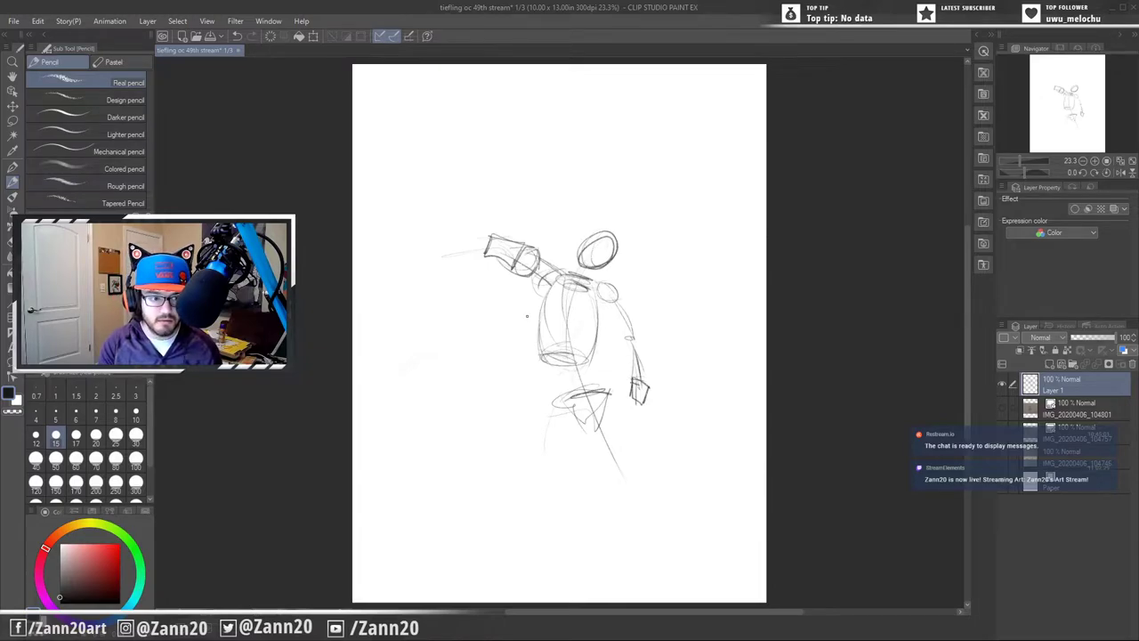
# - Sketch a long diagonal weapon shaft crossing the torso and lowered hand, with a curved axe blade near its lower end
pyautogui.moveTo(655, 398); pyautogui.dragTo(731, 466)
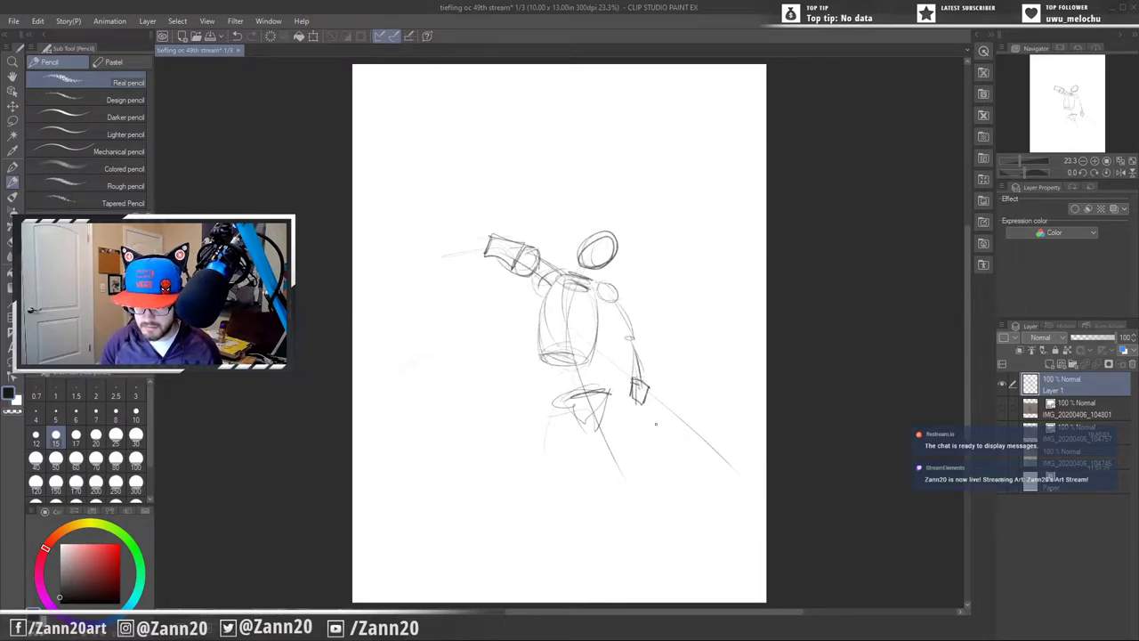
pyautogui.moveTo(555, 304); pyautogui.dragTo(723, 491)
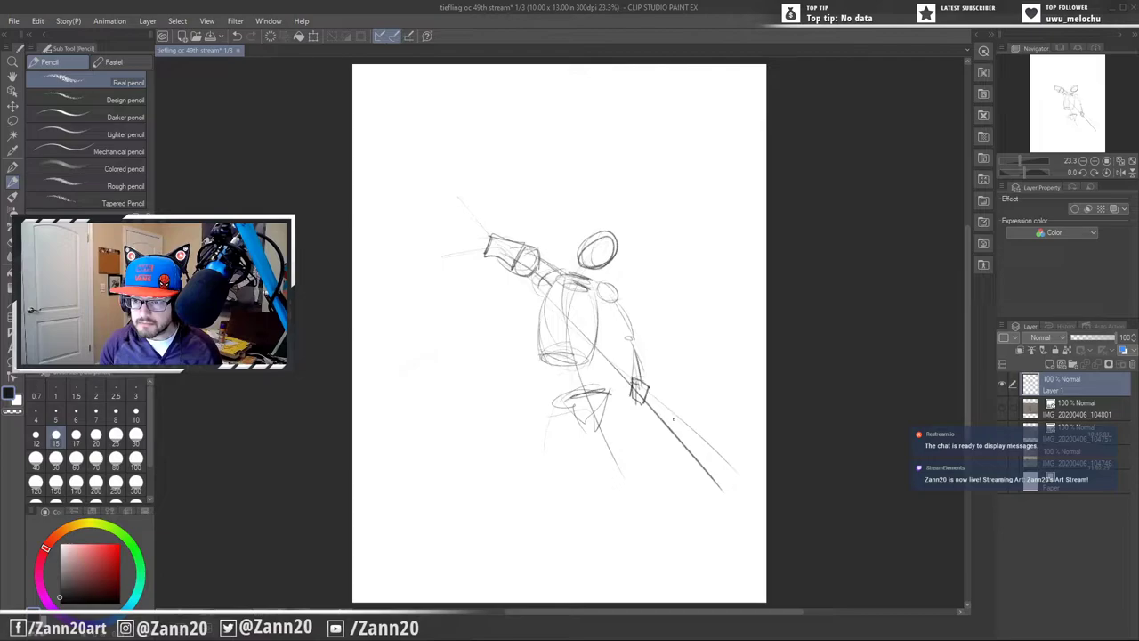
pyautogui.moveTo(684, 422); pyautogui.dragTo(659, 447)
pyautogui.moveTo(684, 418)
pyautogui.mouseDown()
pyautogui.moveTo(699, 427)
pyautogui.moveTo(660, 466)
pyautogui.mouseUp()
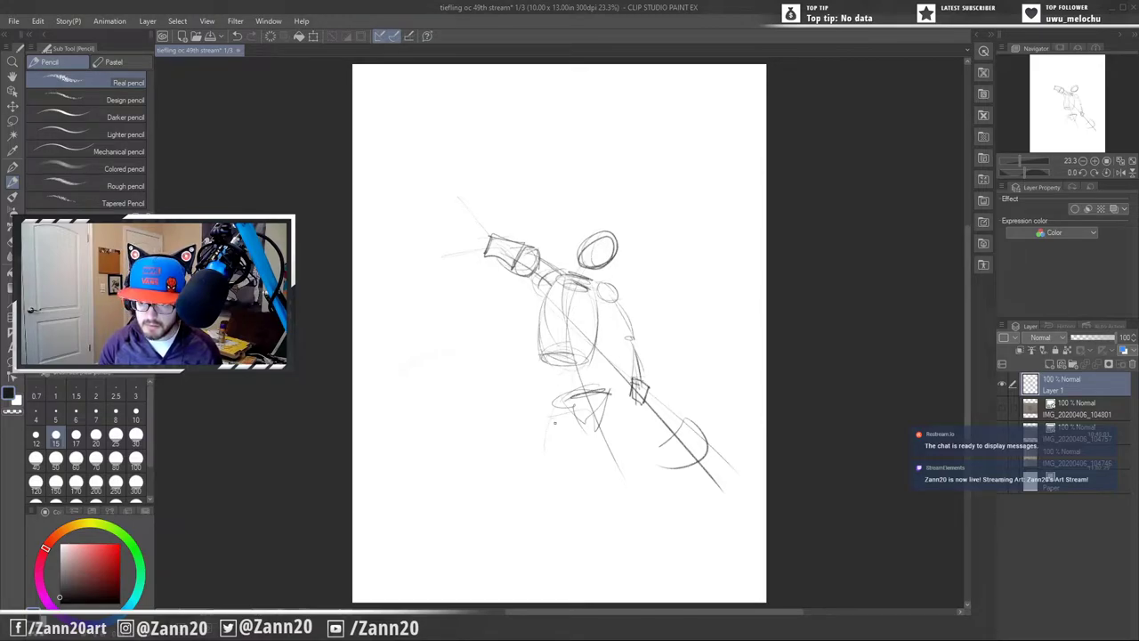
# - Sketch the left hip joint and two legs below the pelvis, one bent outward at the knee, each with a foot
pyautogui.moveTo(566, 404); pyautogui.dragTo(556, 414)
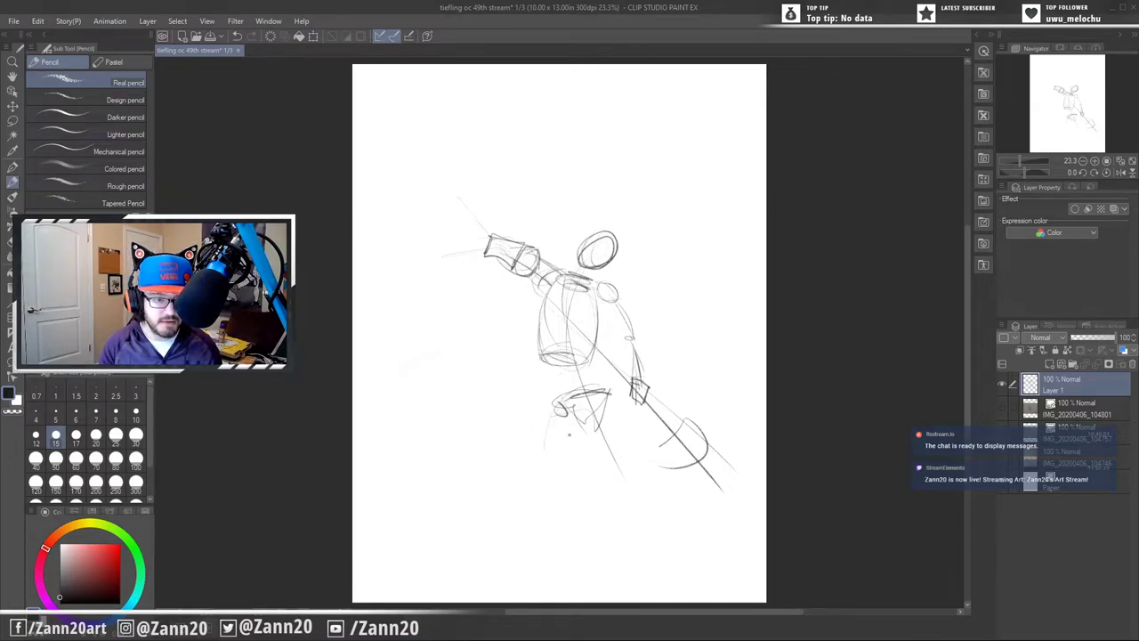
pyautogui.moveTo(556, 420)
pyautogui.mouseDown()
pyautogui.moveTo(525, 468)
pyautogui.moveTo(554, 543)
pyautogui.mouseUp()
pyautogui.moveTo(532, 477)
pyautogui.mouseDown()
pyautogui.moveTo(568, 513)
pyautogui.moveTo(560, 557)
pyautogui.moveTo(514, 557)
pyautogui.moveTo(569, 558)
pyautogui.mouseUp()
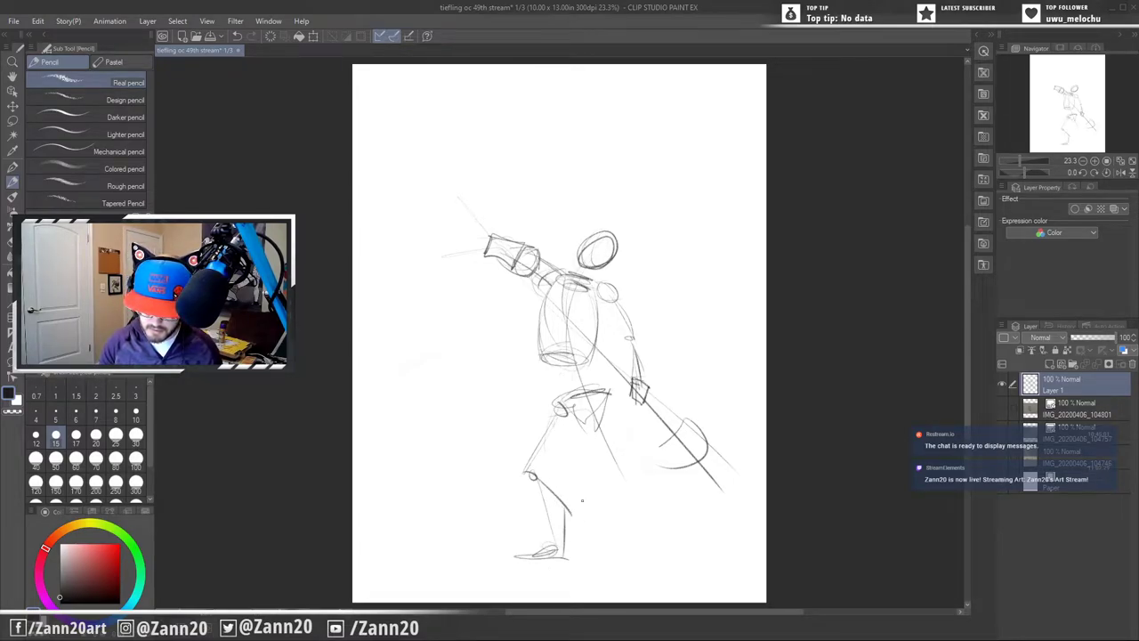
pyautogui.moveTo(607, 402)
pyautogui.mouseDown()
pyautogui.moveTo(628, 516)
pyautogui.moveTo(601, 554)
pyautogui.moveTo(640, 558)
pyautogui.mouseUp()
pyautogui.moveTo(614, 535); pyautogui.dragTo(630, 557)
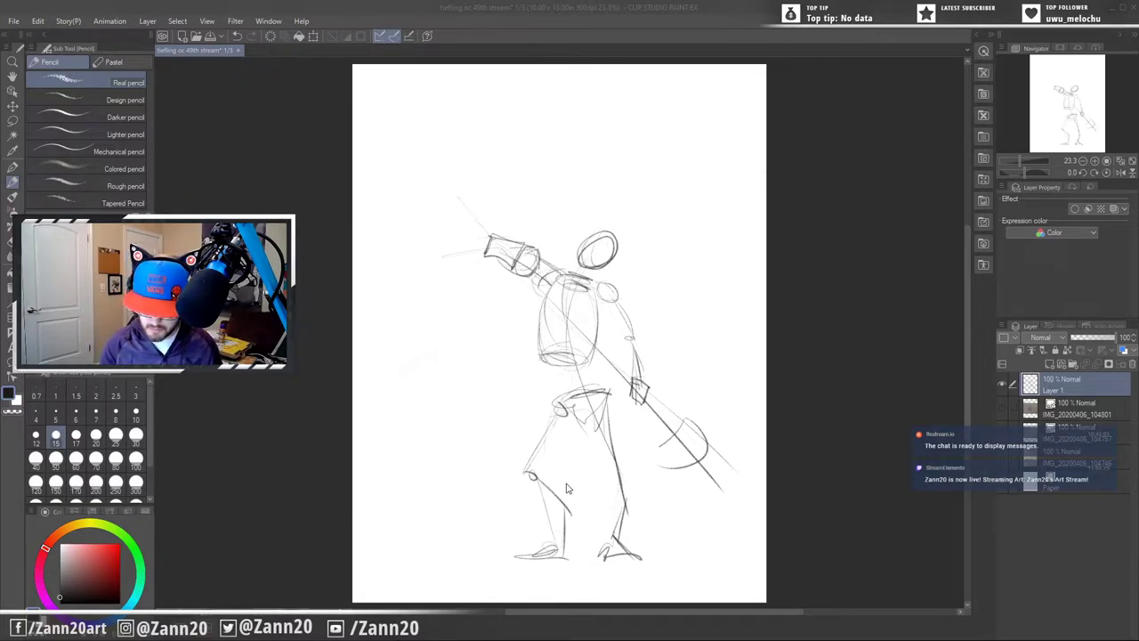
# - Erase both legs and feet below the pelvis, keeping the hip joint
pyautogui.click(357, 442)
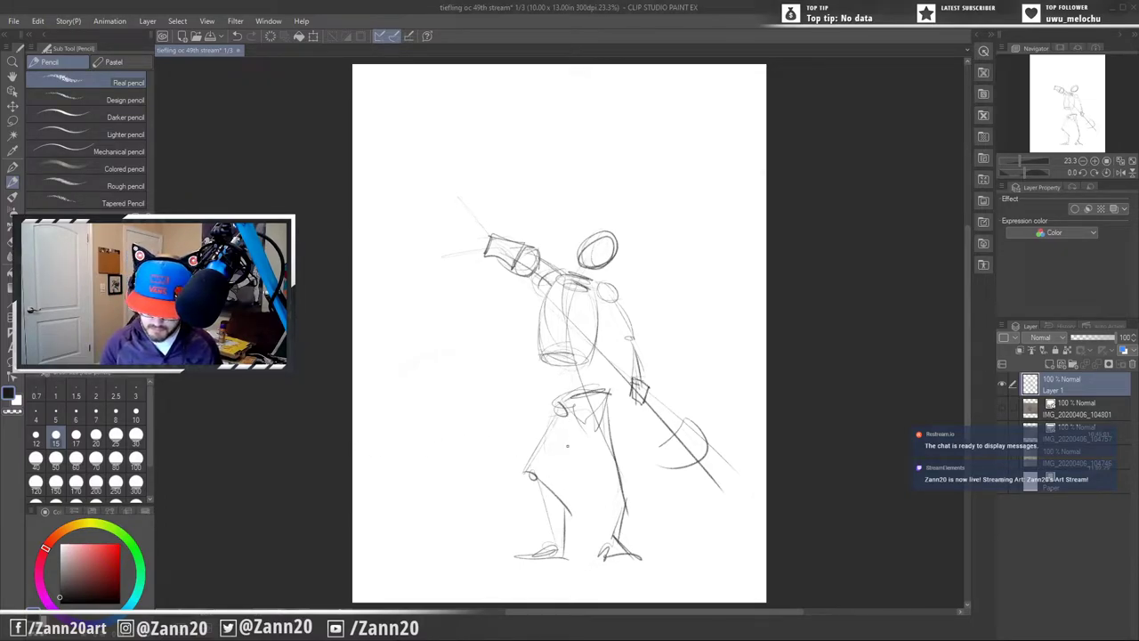
pyautogui.moveTo(549, 421)
pyautogui.mouseDown()
pyautogui.moveTo(518, 483)
pyautogui.moveTo(544, 454)
pyautogui.moveTo(544, 476)
pyautogui.moveTo(555, 501)
pyautogui.mouseUp()
pyautogui.moveTo(559, 547)
pyautogui.mouseDown()
pyautogui.moveTo(534, 553)
pyautogui.moveTo(537, 566)
pyautogui.mouseUp()
pyautogui.moveTo(598, 547)
pyautogui.mouseDown()
pyautogui.moveTo(633, 528)
pyautogui.moveTo(608, 509)
pyautogui.moveTo(612, 471)
pyautogui.moveTo(617, 501)
pyautogui.moveTo(618, 484)
pyautogui.moveTo(597, 455)
pyautogui.mouseUp()
pyautogui.moveTo(637, 522)
pyautogui.mouseDown()
pyautogui.moveTo(596, 550)
pyautogui.moveTo(618, 545)
pyautogui.moveTo(619, 532)
pyautogui.moveTo(606, 562)
pyautogui.moveTo(635, 543)
pyautogui.moveTo(653, 567)
pyautogui.moveTo(614, 533)
pyautogui.moveTo(568, 518)
pyautogui.moveTo(611, 456)
pyautogui.moveTo(600, 443)
pyautogui.moveTo(529, 455)
pyautogui.mouseUp()
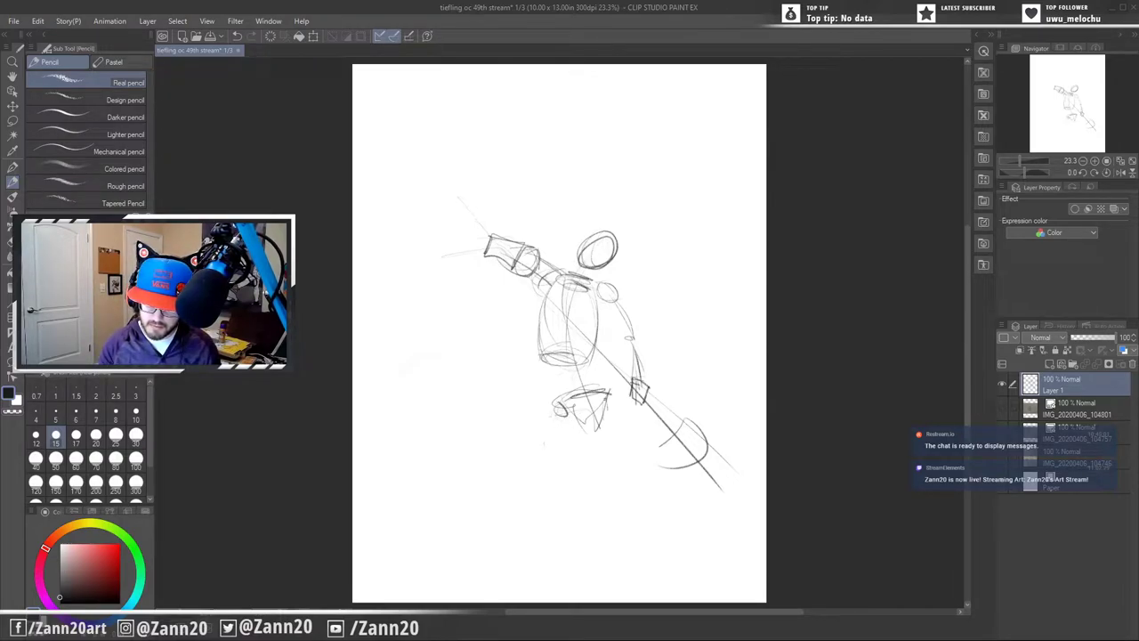
# - Sketch two legs below the pelvis with small round knee joints, thin shin lines and a wedge-shaped foot on each
pyautogui.moveTo(608, 397)
pyautogui.mouseDown()
pyautogui.moveTo(573, 504)
pyautogui.moveTo(579, 495)
pyautogui.mouseUp()
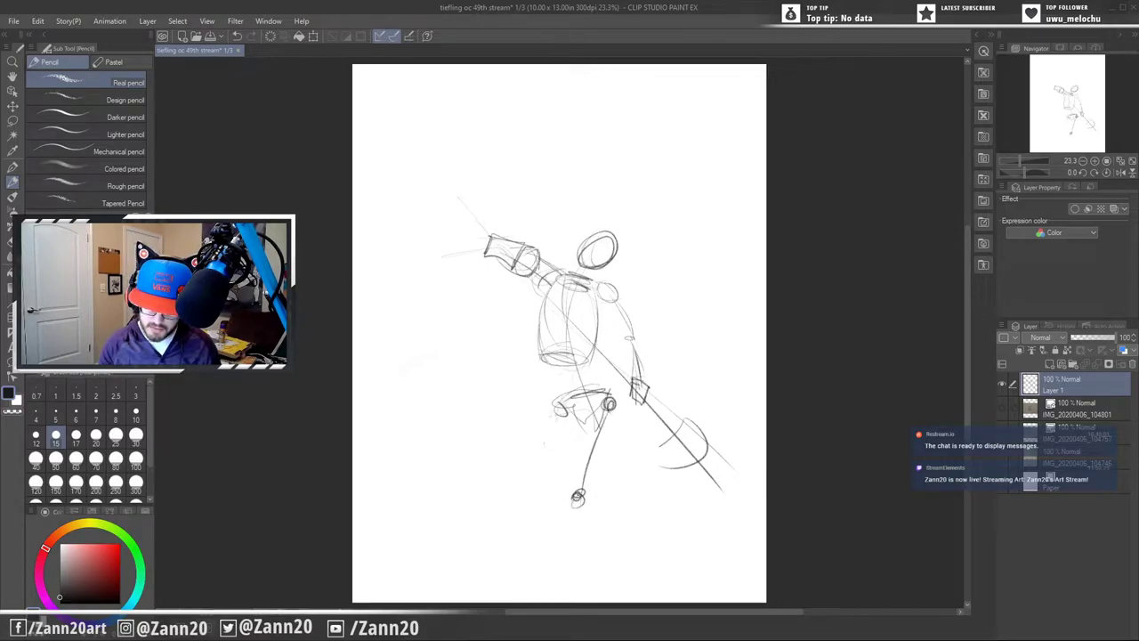
pyautogui.moveTo(577, 505)
pyautogui.mouseDown()
pyautogui.moveTo(572, 563)
pyautogui.moveTo(553, 576)
pyautogui.moveTo(581, 575)
pyautogui.mouseUp()
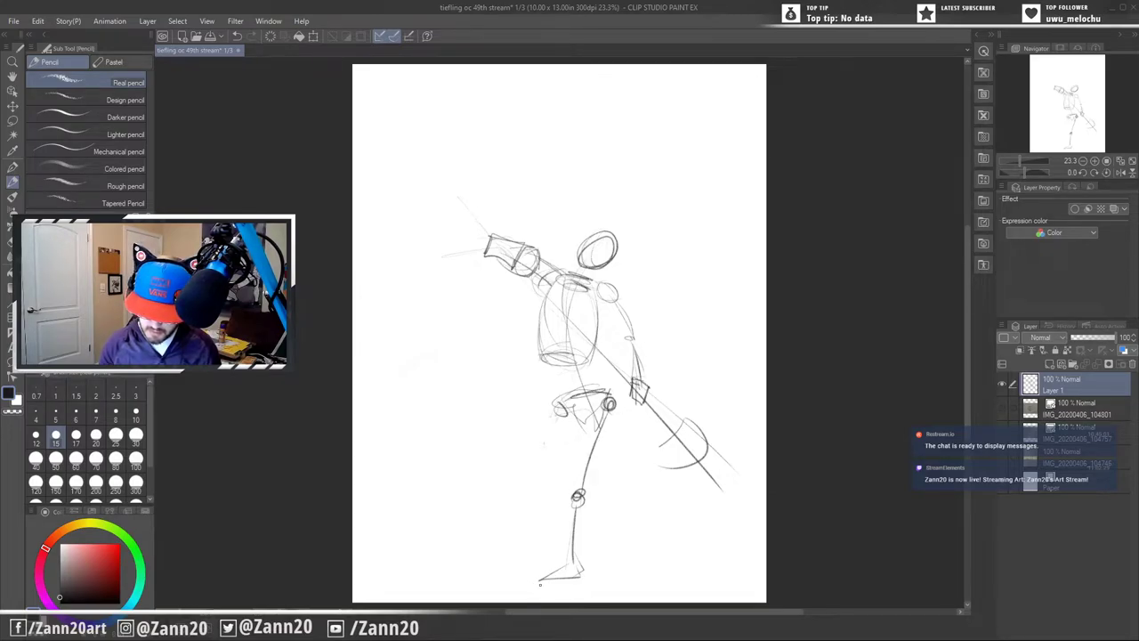
pyautogui.moveTo(534, 588); pyautogui.dragTo(574, 591)
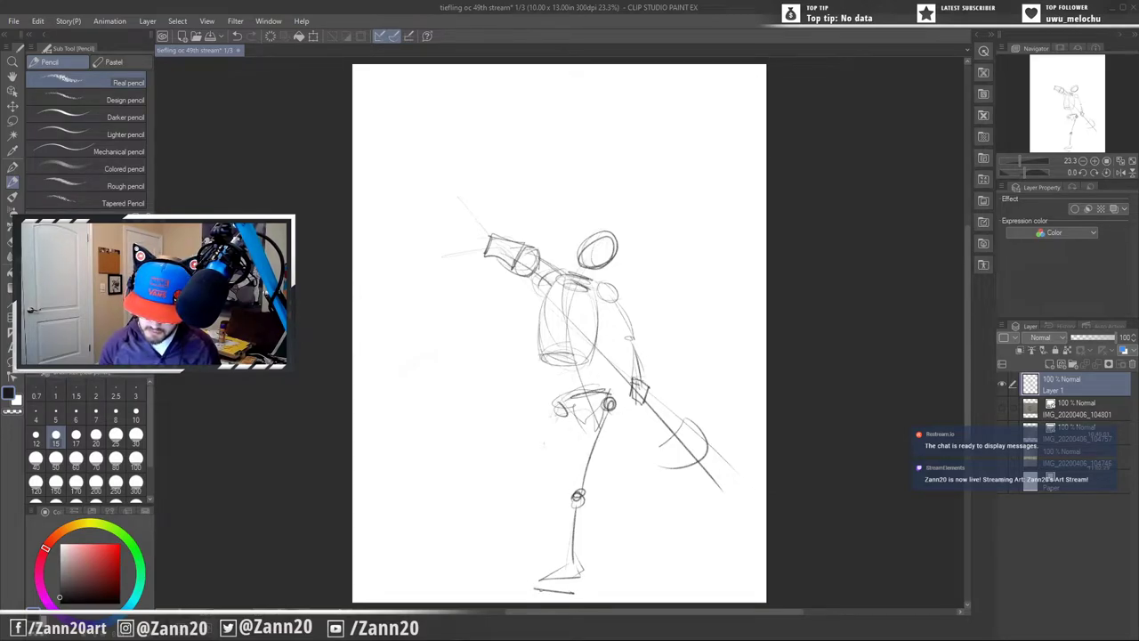
pyautogui.moveTo(564, 559)
pyautogui.mouseDown()
pyautogui.moveTo(532, 586)
pyautogui.moveTo(565, 582)
pyautogui.moveTo(540, 583)
pyautogui.moveTo(585, 574)
pyautogui.mouseUp()
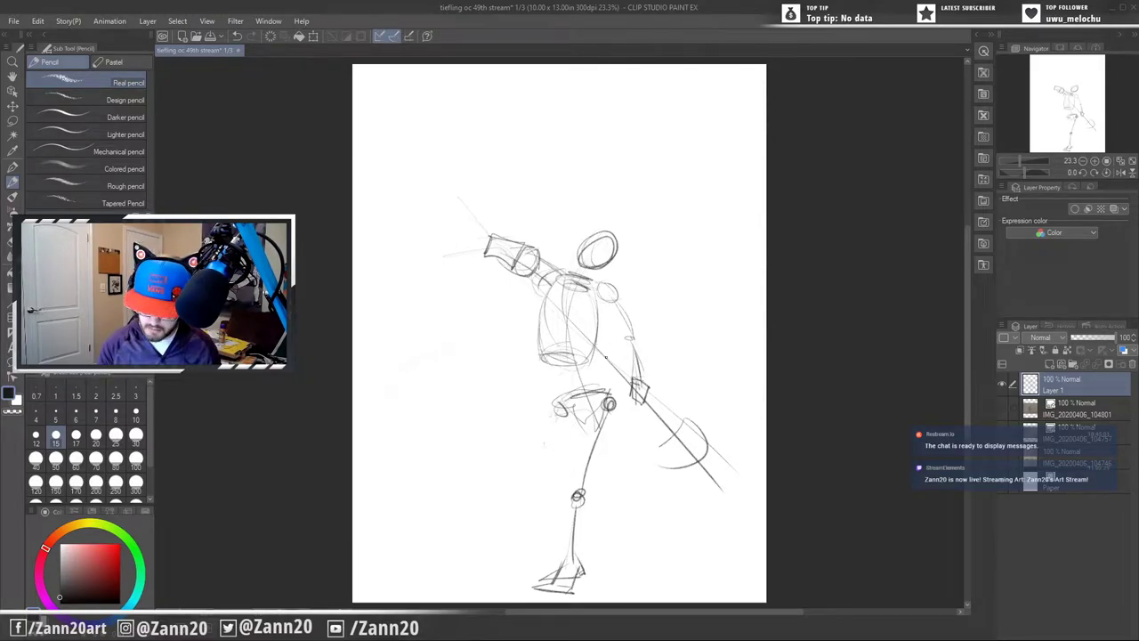
pyautogui.moveTo(567, 436)
pyautogui.mouseDown()
pyautogui.moveTo(572, 465)
pyautogui.moveTo(600, 497)
pyautogui.moveTo(588, 467)
pyautogui.moveTo(616, 512)
pyautogui.moveTo(602, 506)
pyautogui.moveTo(635, 557)
pyautogui.moveTo(628, 548)
pyautogui.moveTo(627, 566)
pyautogui.moveTo(640, 557)
pyautogui.moveTo(630, 573)
pyautogui.moveTo(635, 553)
pyautogui.moveTo(639, 578)
pyautogui.moveTo(615, 582)
pyautogui.moveTo(646, 572)
pyautogui.mouseUp()
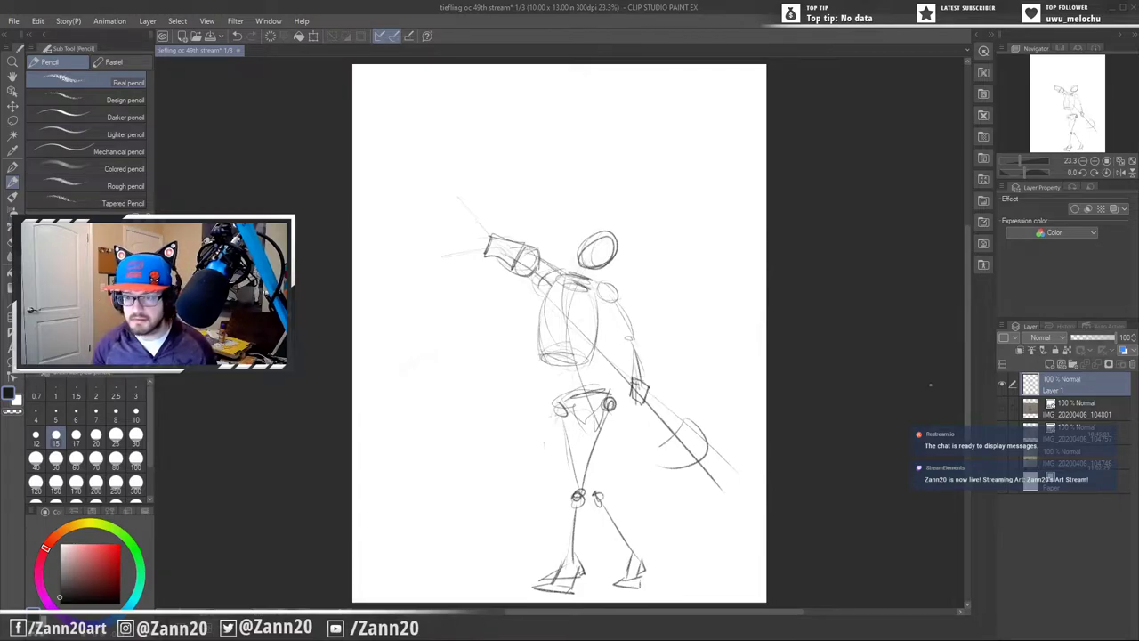
pyautogui.rightClick(29, 501)
pyautogui.hotkey('alt', 'Tab')
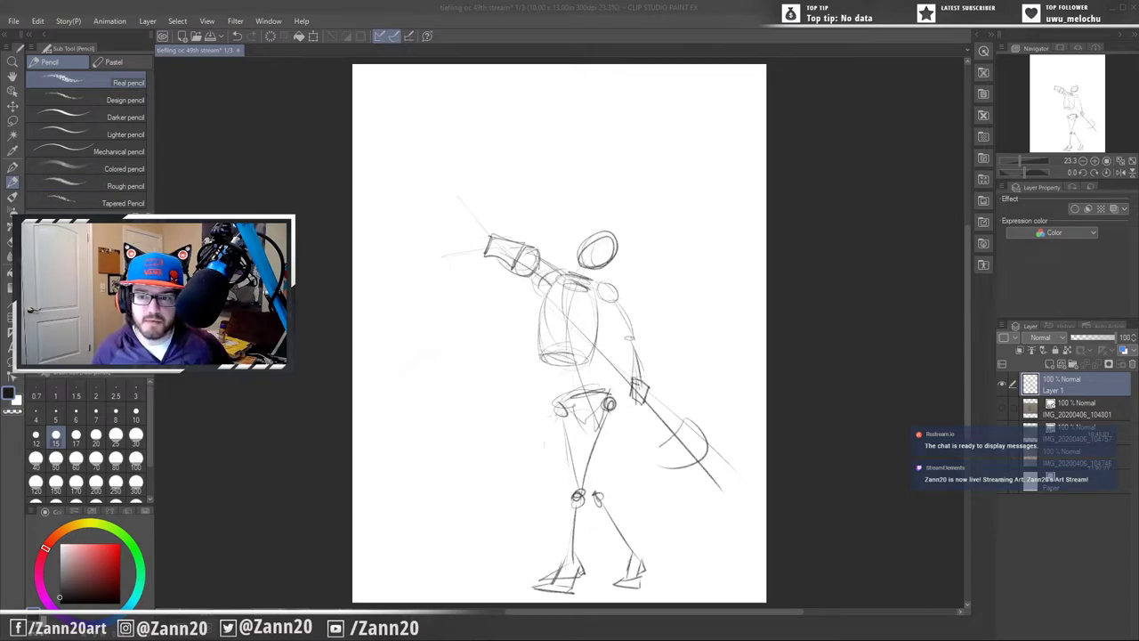
pyautogui.click(502, 193)
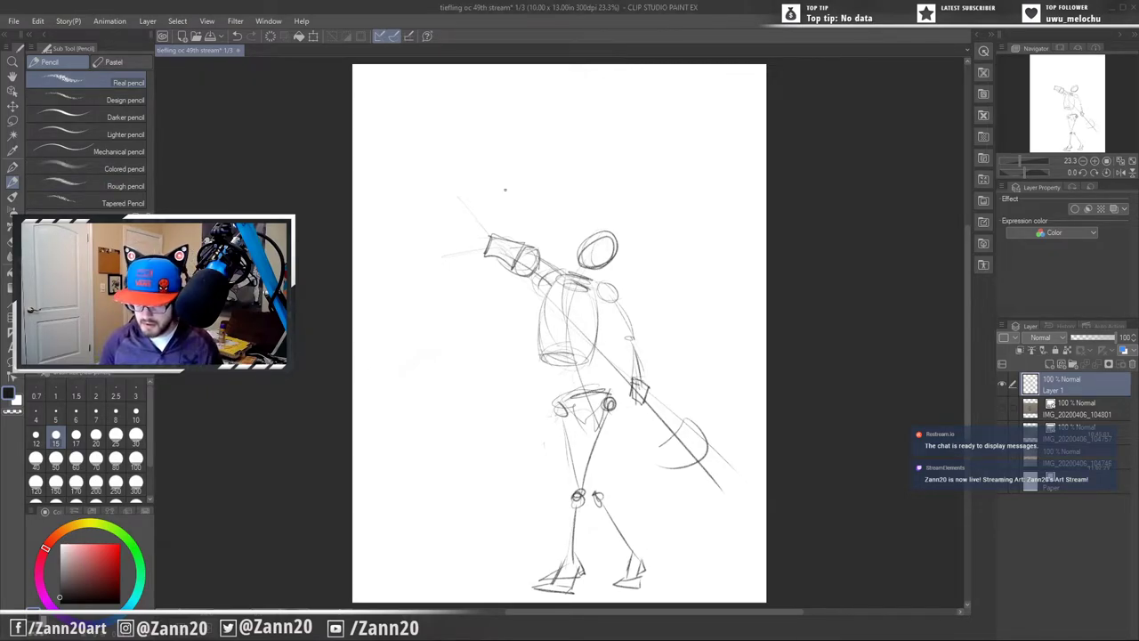
# - Lasso the whole figure with its weapon, move it up and slightly left on the page, and clear the selection
pyautogui.press('o')
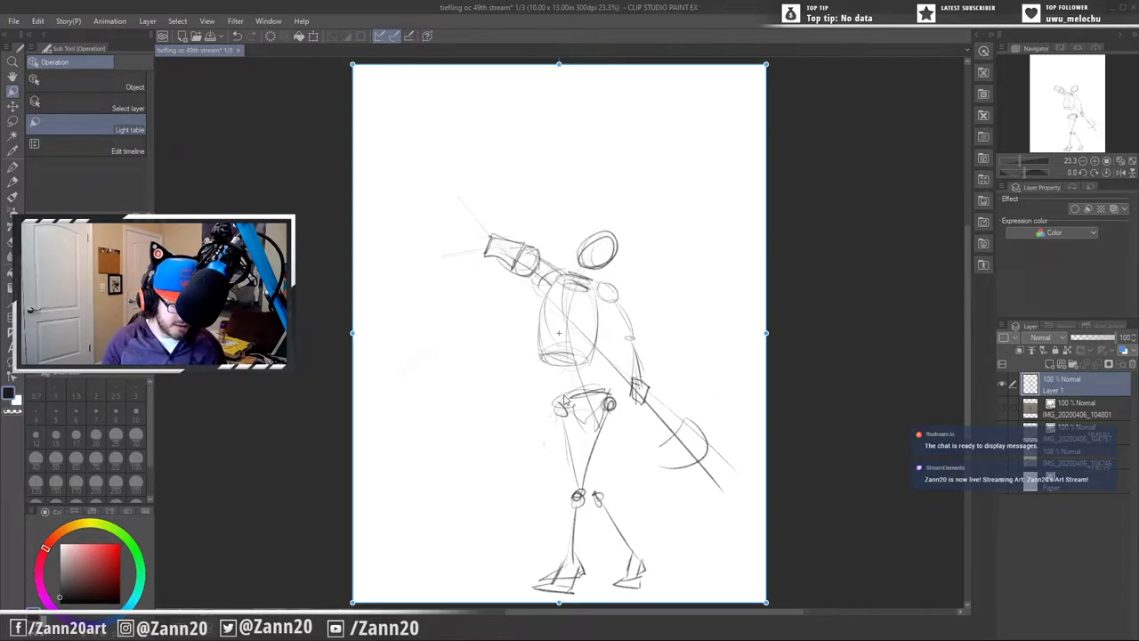
pyautogui.press('o')
pyautogui.press('o')
pyautogui.press('o')
pyautogui.press('o')
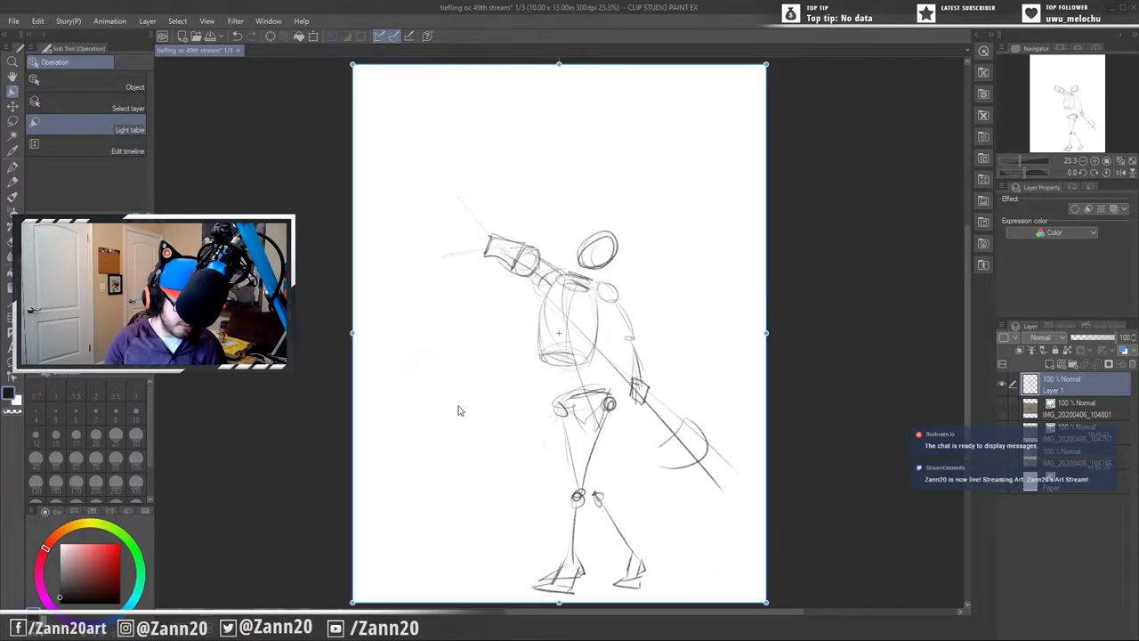
pyautogui.click(13, 120)
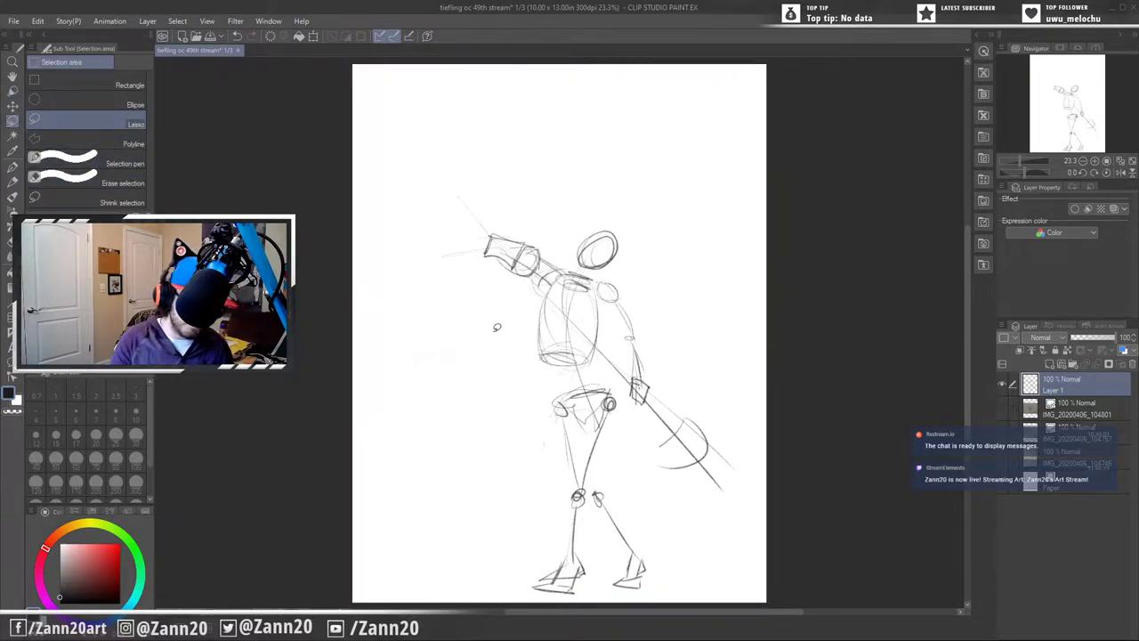
pyautogui.moveTo(720, 235)
pyautogui.mouseDown()
pyautogui.moveTo(324, 369)
pyautogui.moveTo(483, 589)
pyautogui.moveTo(577, 616)
pyautogui.moveTo(690, 580)
pyautogui.moveTo(770, 438)
pyautogui.moveTo(763, 214)
pyautogui.mouseUp()
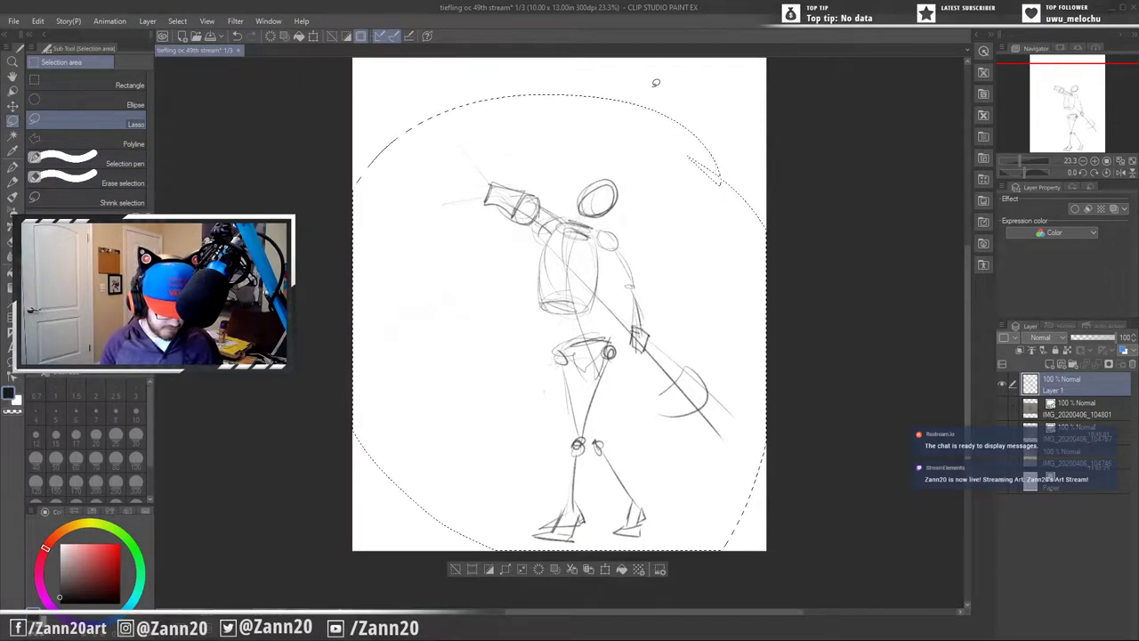
pyautogui.hotkey('ctrl', 't')
pyautogui.moveTo(687, 353)
pyautogui.mouseDown()
pyautogui.moveTo(675, 308)
pyautogui.moveTo(681, 346)
pyautogui.moveTo(670, 350)
pyautogui.mouseUp()
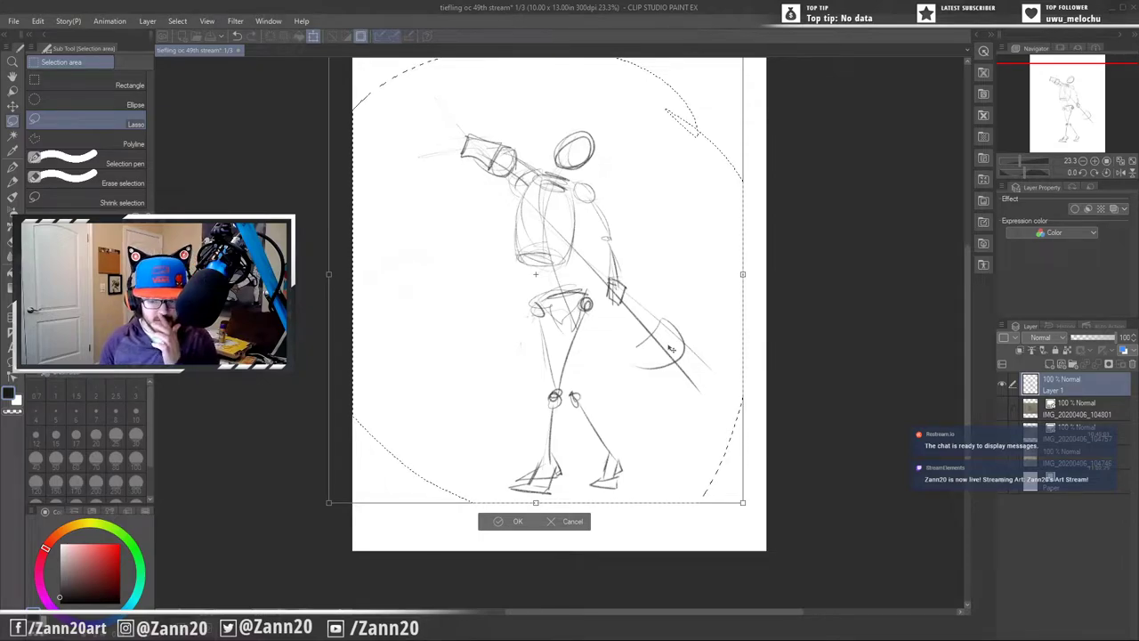
pyautogui.press('Return')
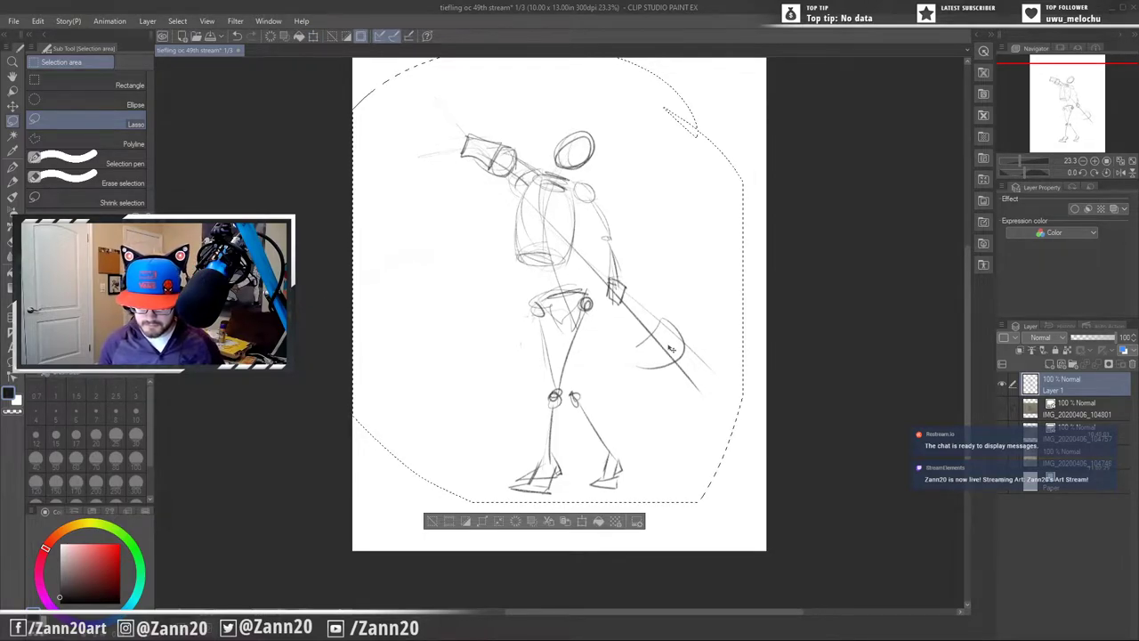
pyautogui.click(740, 476)
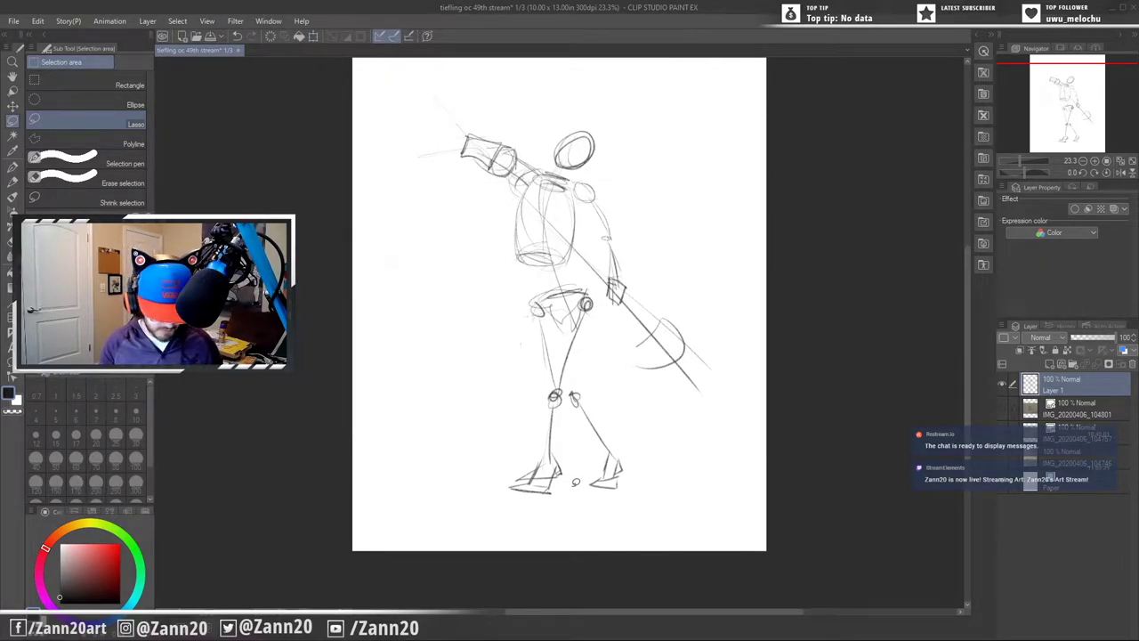
# - Use the Real pencil to outline the raised arm from shoulder to wrist and rework its boxy fist
pyautogui.press('b')
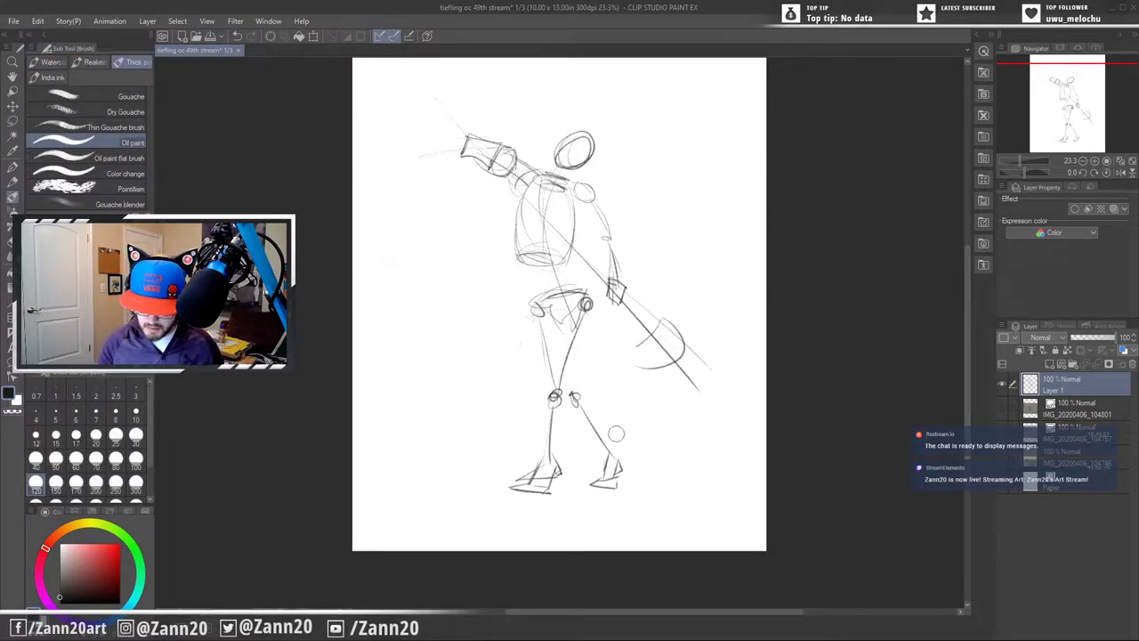
pyautogui.moveTo(596, 363); pyautogui.dragTo(585, 456)
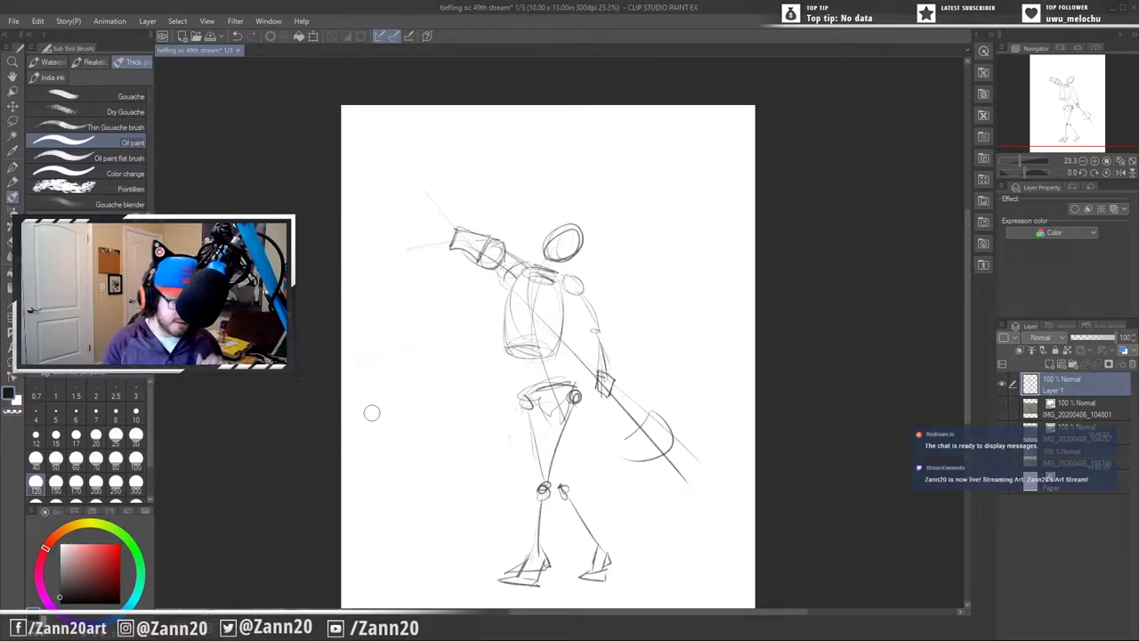
pyautogui.click(13, 181)
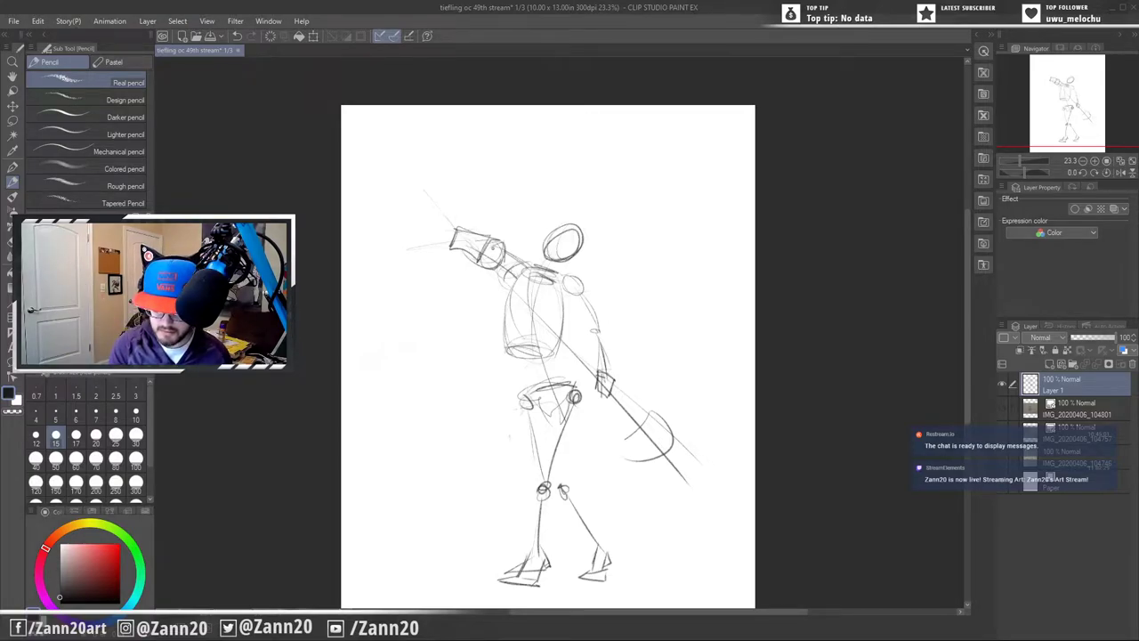
pyautogui.moveTo(502, 250)
pyautogui.mouseDown()
pyautogui.moveTo(523, 265)
pyautogui.moveTo(507, 284)
pyautogui.moveTo(524, 266)
pyautogui.mouseUp()
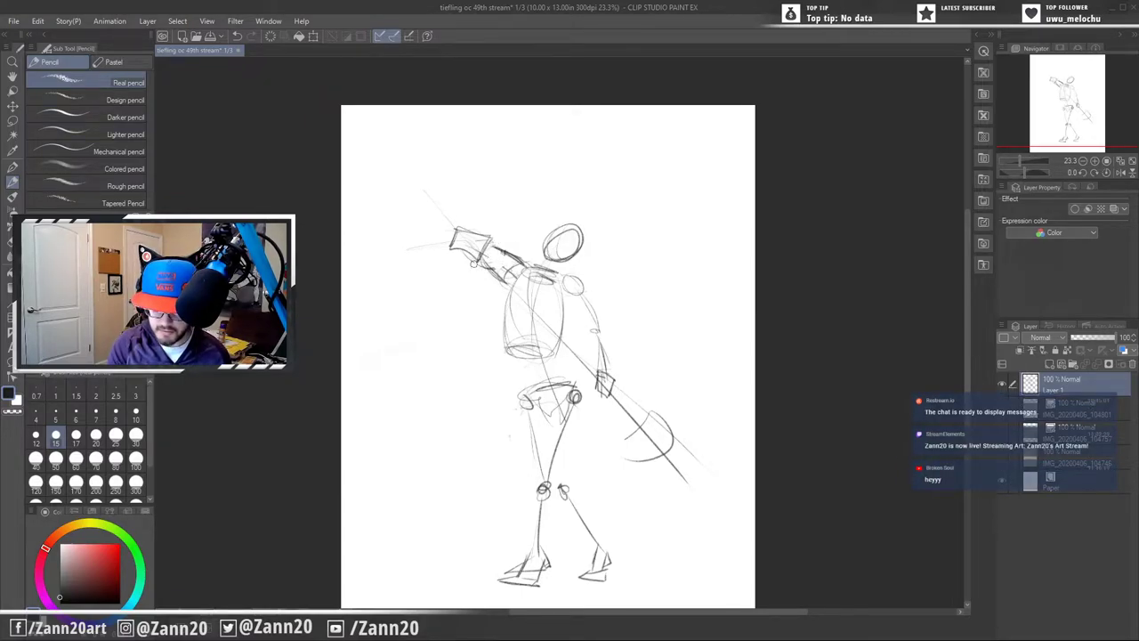
pyautogui.moveTo(490, 239); pyautogui.dragTo(478, 260)
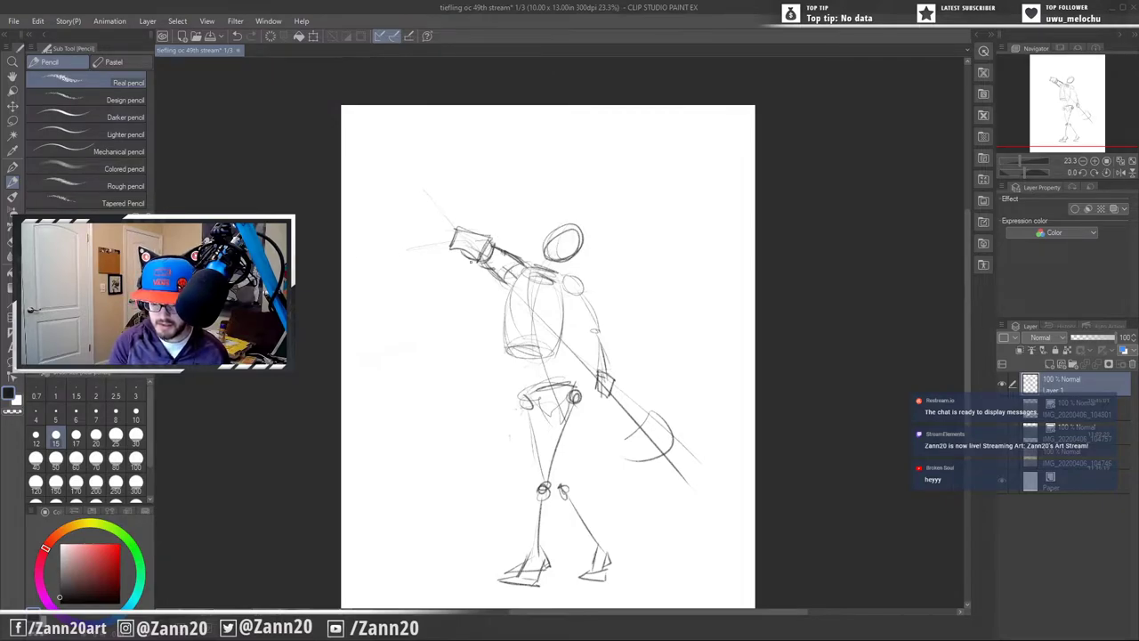
pyautogui.moveTo(462, 234); pyautogui.dragTo(465, 249)
pyautogui.moveTo(477, 239)
pyautogui.mouseDown()
pyautogui.moveTo(473, 253)
pyautogui.moveTo(448, 243)
pyautogui.moveTo(466, 219)
pyautogui.moveTo(495, 251)
pyautogui.moveTo(491, 265)
pyautogui.moveTo(449, 243)
pyautogui.moveTo(491, 246)
pyautogui.moveTo(484, 258)
pyautogui.mouseUp()
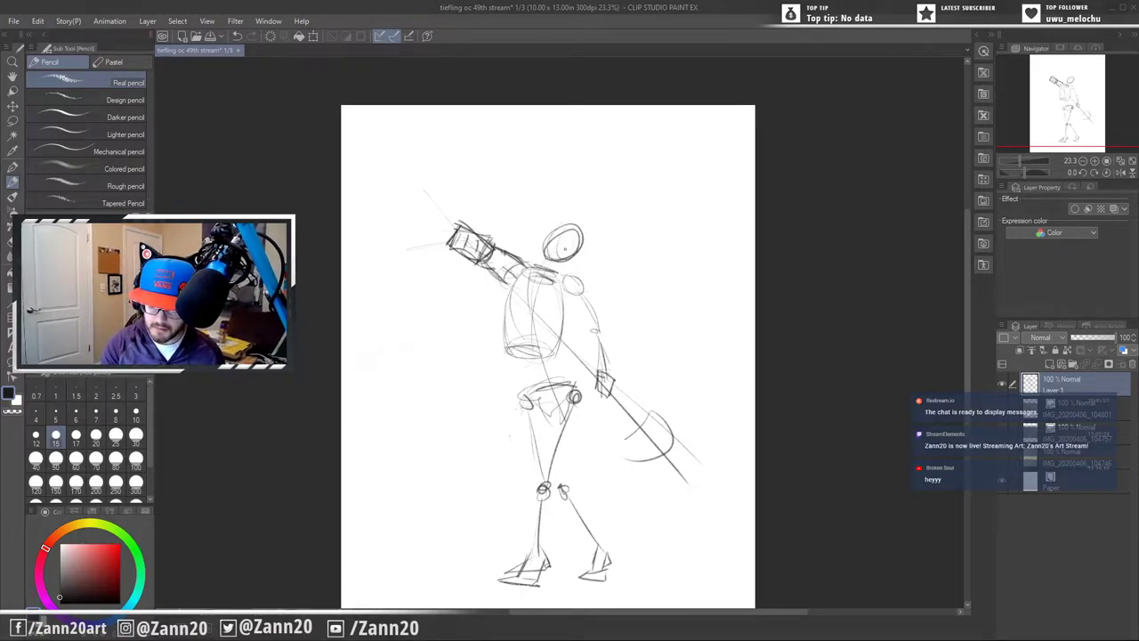
# - Redraw the head with a darker rounded outline, a jaw, facial guidelines and short neck lines
pyautogui.moveTo(553, 226)
pyautogui.mouseDown()
pyautogui.moveTo(580, 242)
pyautogui.moveTo(548, 256)
pyautogui.mouseUp()
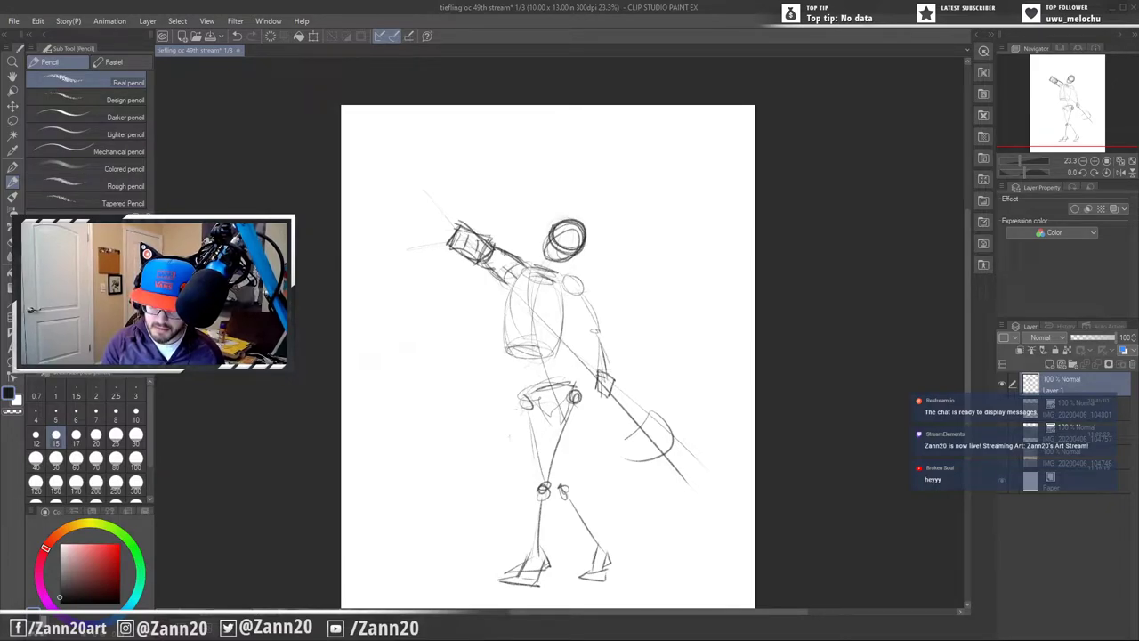
pyautogui.moveTo(578, 228); pyautogui.dragTo(565, 265)
pyautogui.moveTo(573, 222); pyautogui.dragTo(558, 271)
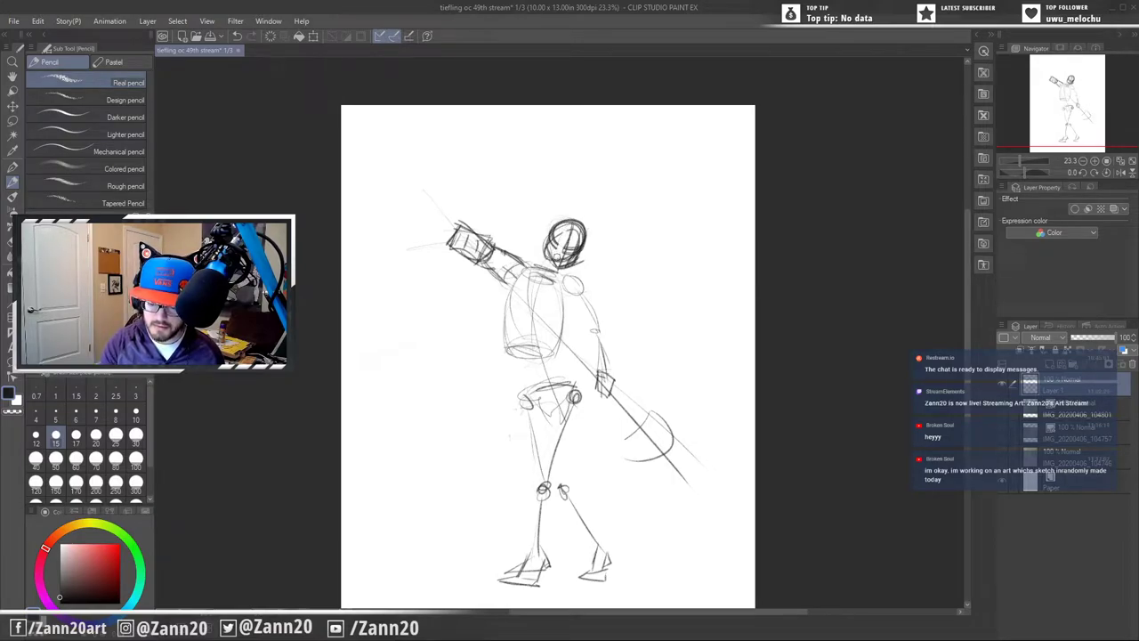
pyautogui.moveTo(574, 233)
pyautogui.mouseDown()
pyautogui.moveTo(564, 259)
pyautogui.moveTo(578, 251)
pyautogui.moveTo(547, 255)
pyautogui.moveTo(556, 268)
pyautogui.moveTo(578, 257)
pyautogui.moveTo(582, 228)
pyautogui.mouseUp()
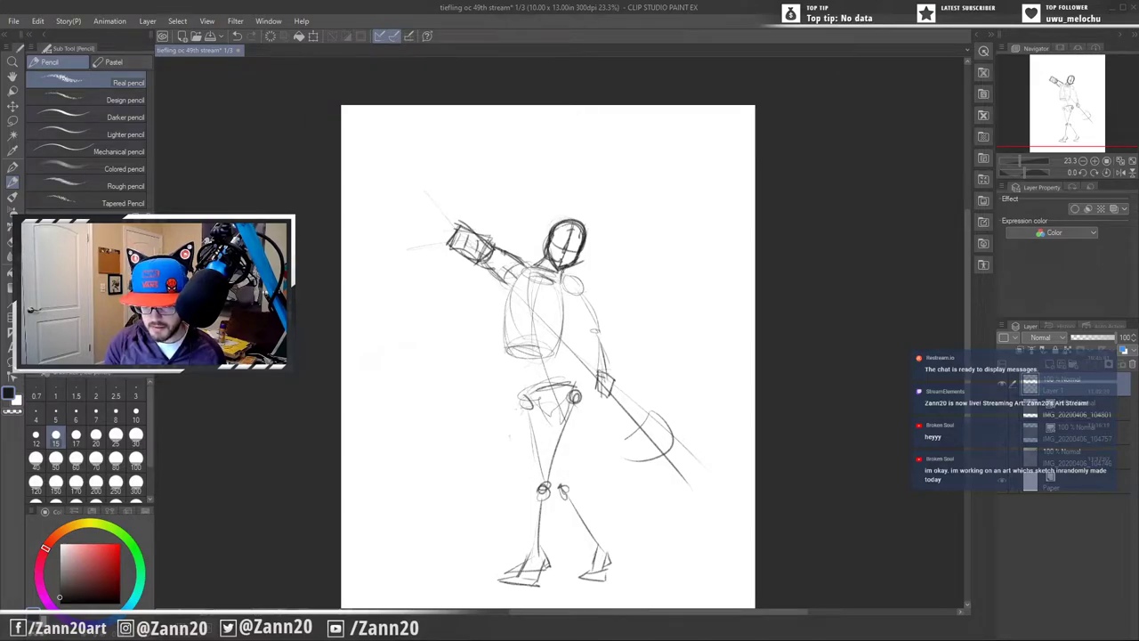
# - Outline the lowered arm over its skeleton with a muscled shoulder and upper arm, a bent elbow and a tapered forearm
pyautogui.moveTo(561, 274)
pyautogui.mouseDown()
pyautogui.moveTo(588, 284)
pyautogui.moveTo(598, 303)
pyautogui.moveTo(583, 308)
pyautogui.moveTo(610, 313)
pyautogui.moveTo(608, 331)
pyautogui.moveTo(615, 322)
pyautogui.moveTo(585, 331)
pyautogui.mouseUp()
pyautogui.moveTo(585, 327)
pyautogui.mouseDown()
pyautogui.moveTo(597, 355)
pyautogui.moveTo(597, 334)
pyautogui.moveTo(616, 338)
pyautogui.moveTo(610, 389)
pyautogui.mouseUp()
pyautogui.moveTo(595, 335); pyautogui.dragTo(598, 352)
pyautogui.moveTo(592, 327); pyautogui.dragTo(602, 377)
pyautogui.moveTo(607, 312); pyautogui.dragTo(610, 329)
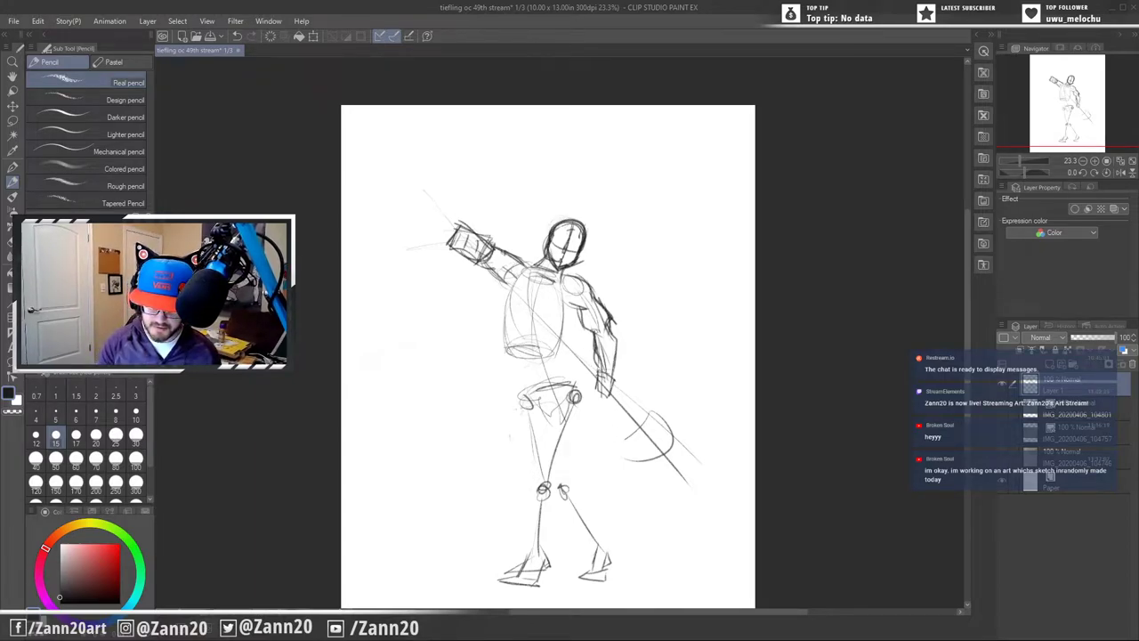
pyautogui.moveTo(583, 302)
pyautogui.mouseDown()
pyautogui.moveTo(609, 347)
pyautogui.moveTo(590, 328)
pyautogui.moveTo(612, 347)
pyautogui.moveTo(610, 317)
pyautogui.mouseUp()
pyautogui.moveTo(613, 324)
pyautogui.mouseDown()
pyautogui.moveTo(622, 348)
pyautogui.moveTo(591, 355)
pyautogui.mouseUp()
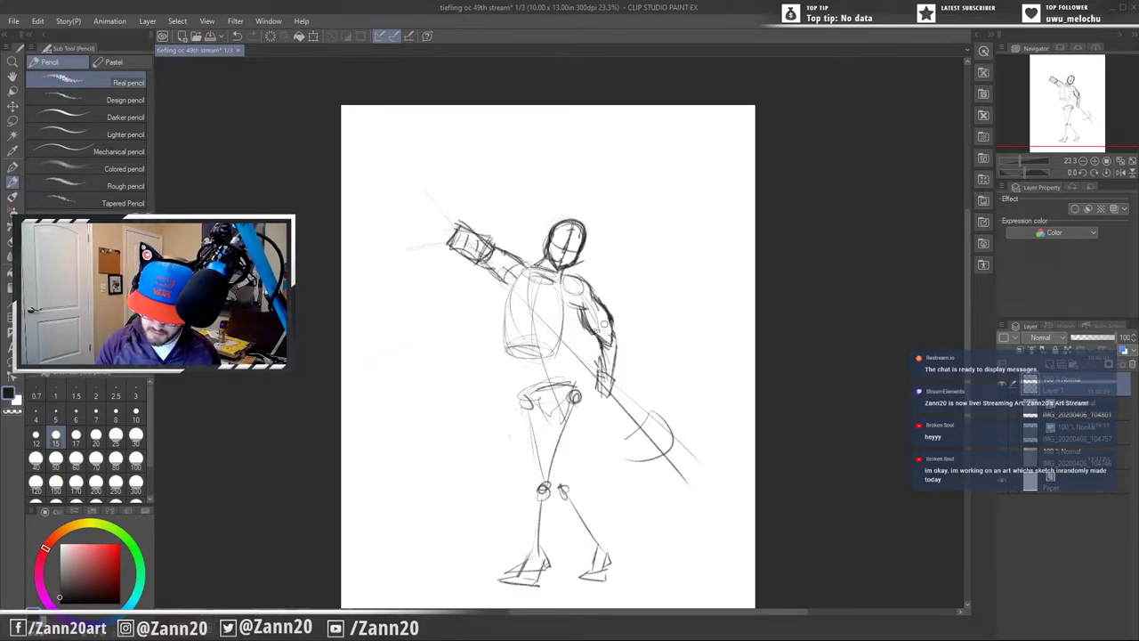
pyautogui.moveTo(609, 322); pyautogui.dragTo(612, 342)
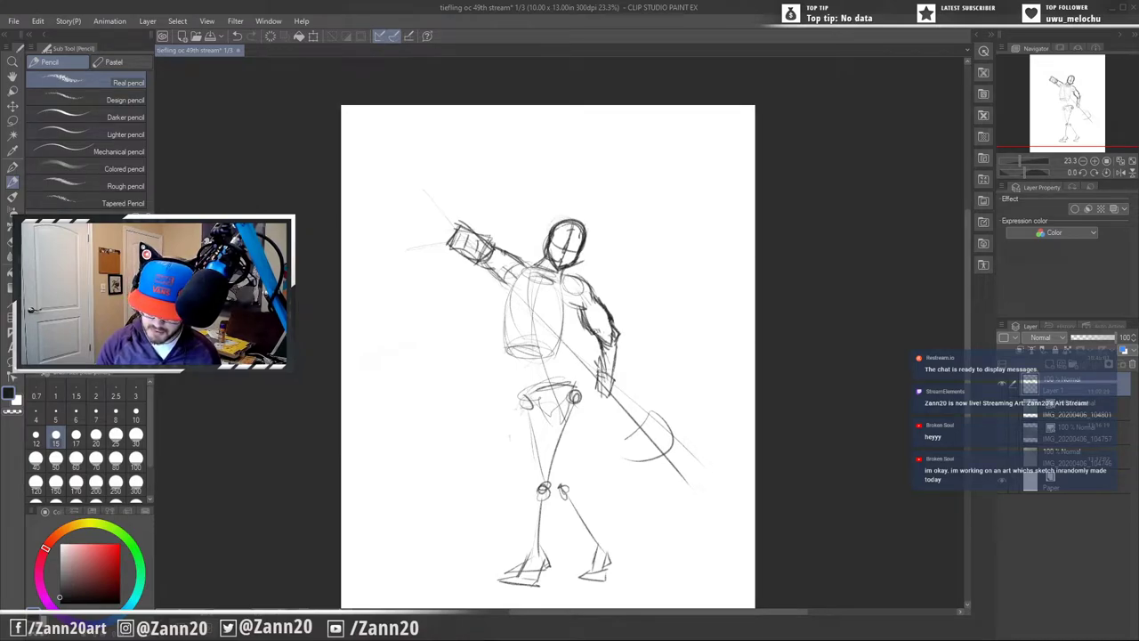
pyautogui.moveTo(623, 380); pyautogui.dragTo(609, 404)
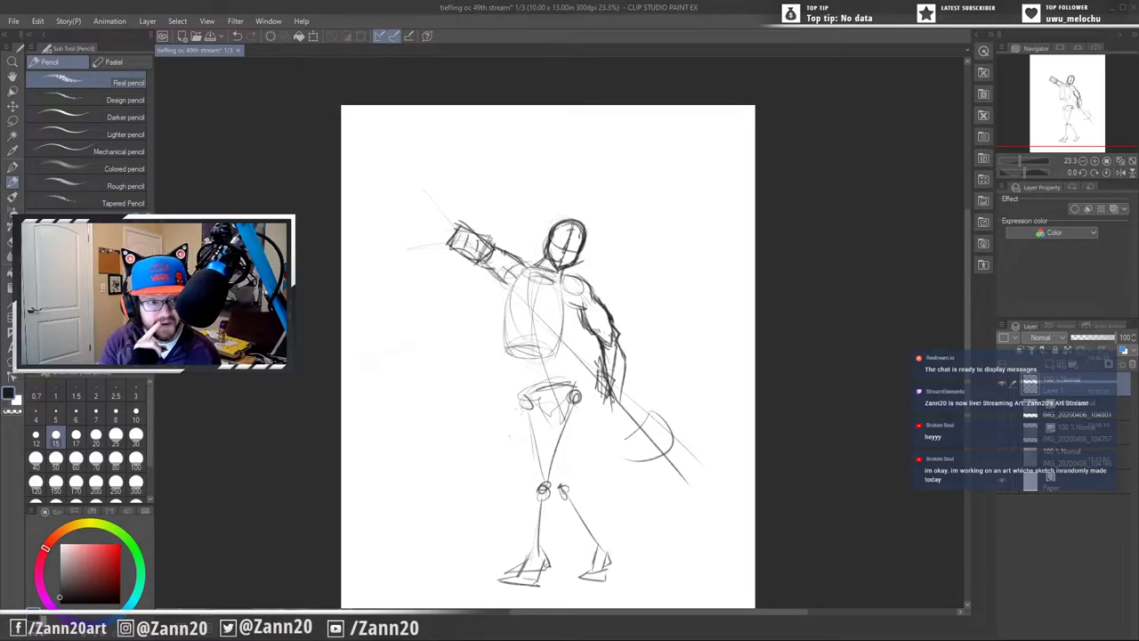
# - Rework the lowered arm's wrist and hand so that the hand grips the weapon shaft
pyautogui.moveTo(605, 386)
pyautogui.mouseDown()
pyautogui.moveTo(623, 415)
pyautogui.moveTo(636, 402)
pyautogui.mouseUp()
pyautogui.hotkey('ctrl', 'z')
pyautogui.hotkey('ctrl', 'z')
pyautogui.hotkey('ctrl', 'z')
pyautogui.hotkey('ctrl', 'z')
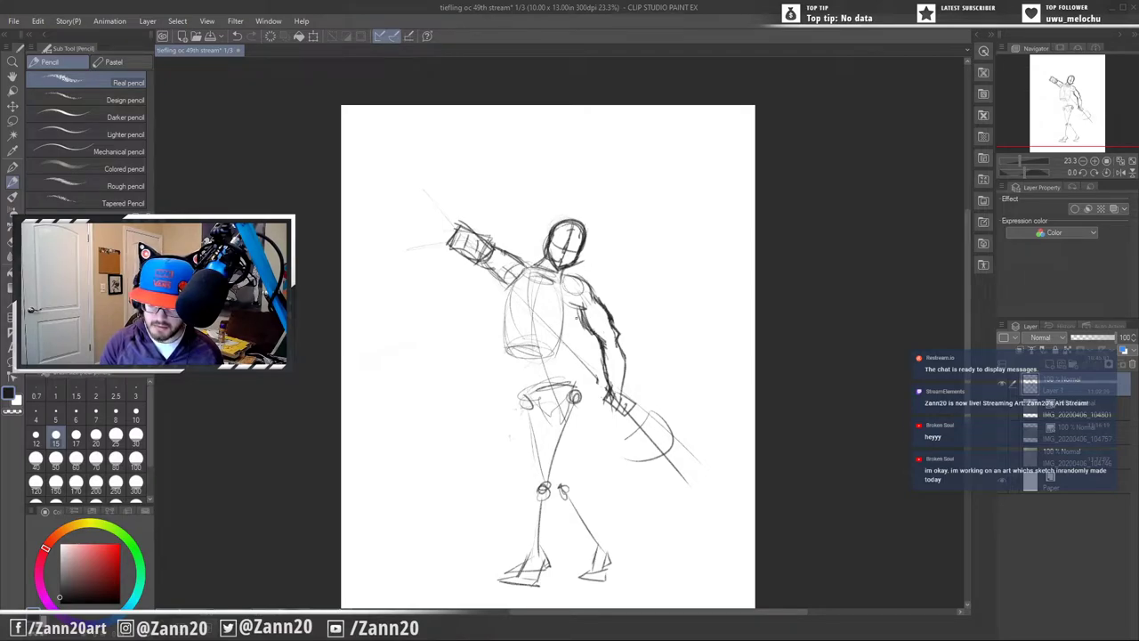
# - Outline both sides of the torso from the armpits through a narrowed waist to the hips
pyautogui.moveTo(559, 299); pyautogui.dragTo(554, 311)
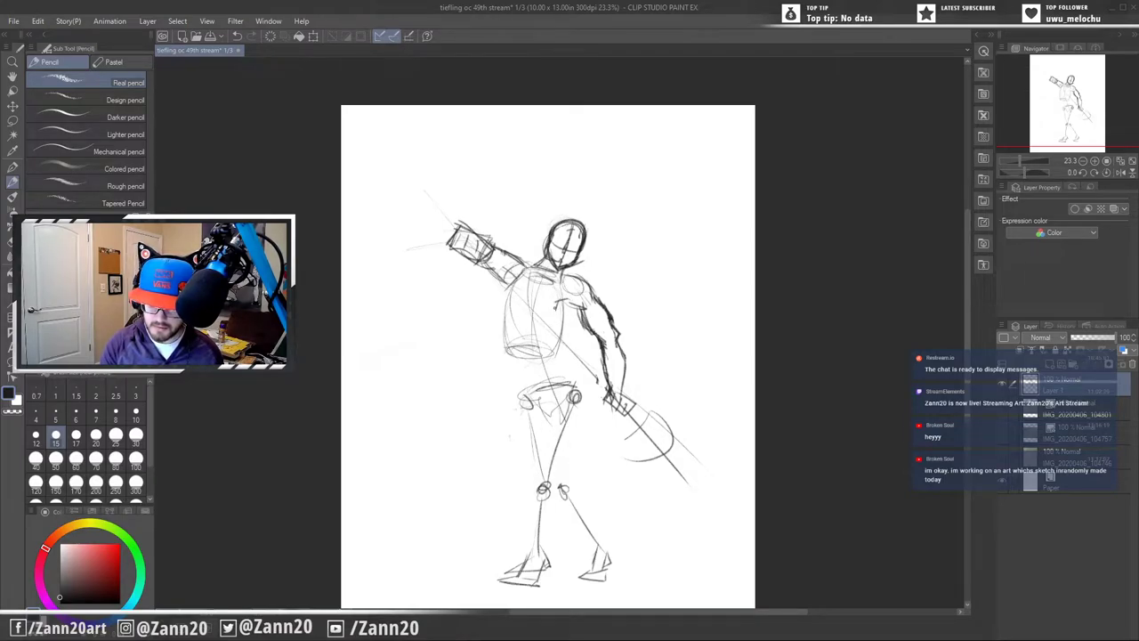
pyautogui.moveTo(568, 303); pyautogui.dragTo(553, 356)
pyautogui.moveTo(552, 356); pyautogui.dragTo(550, 362)
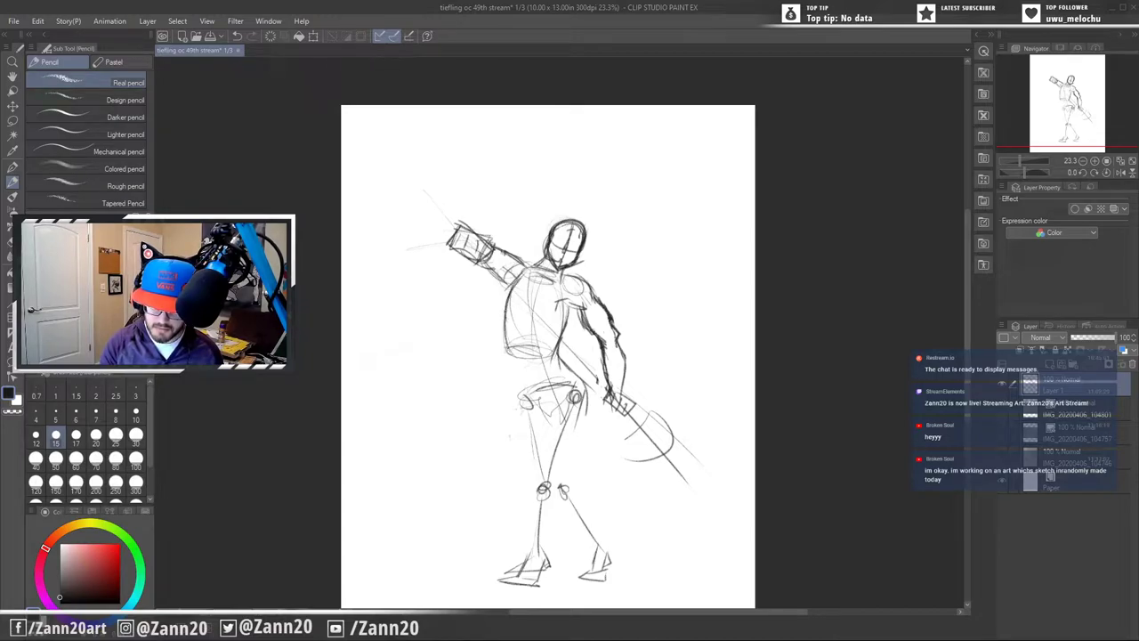
pyautogui.moveTo(512, 283); pyautogui.dragTo(534, 428)
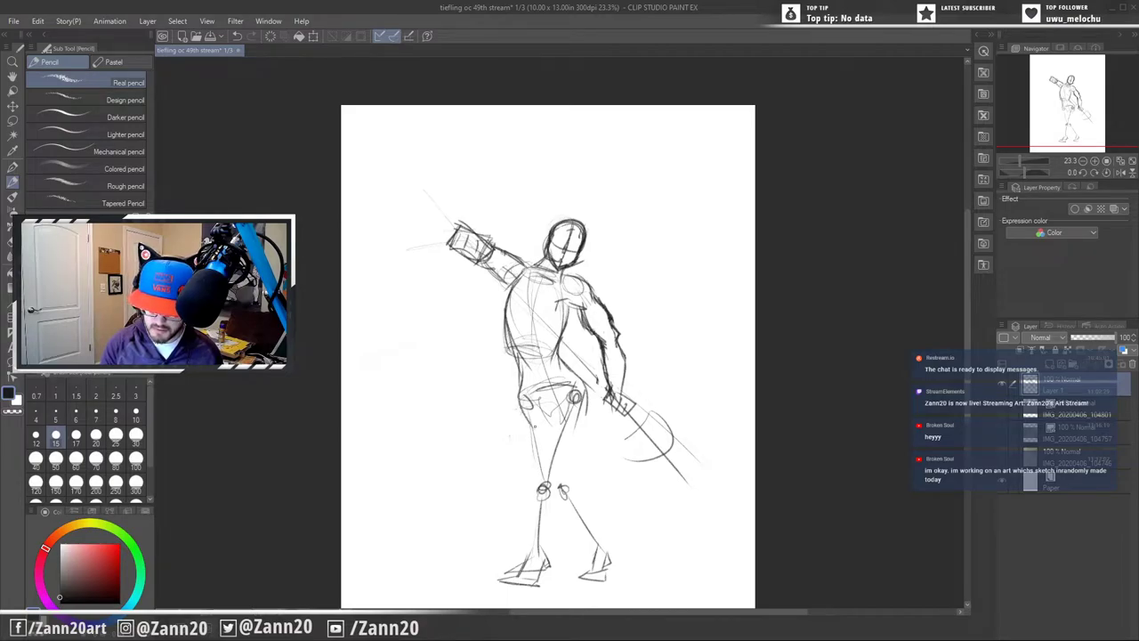
# - Outline both thighs from the hips to the knees and start the calf contour below the right knee
pyautogui.moveTo(546, 382); pyautogui.dragTo(535, 434)
pyautogui.moveTo(576, 379)
pyautogui.mouseDown()
pyautogui.moveTo(589, 408)
pyautogui.moveTo(568, 441)
pyautogui.mouseUp()
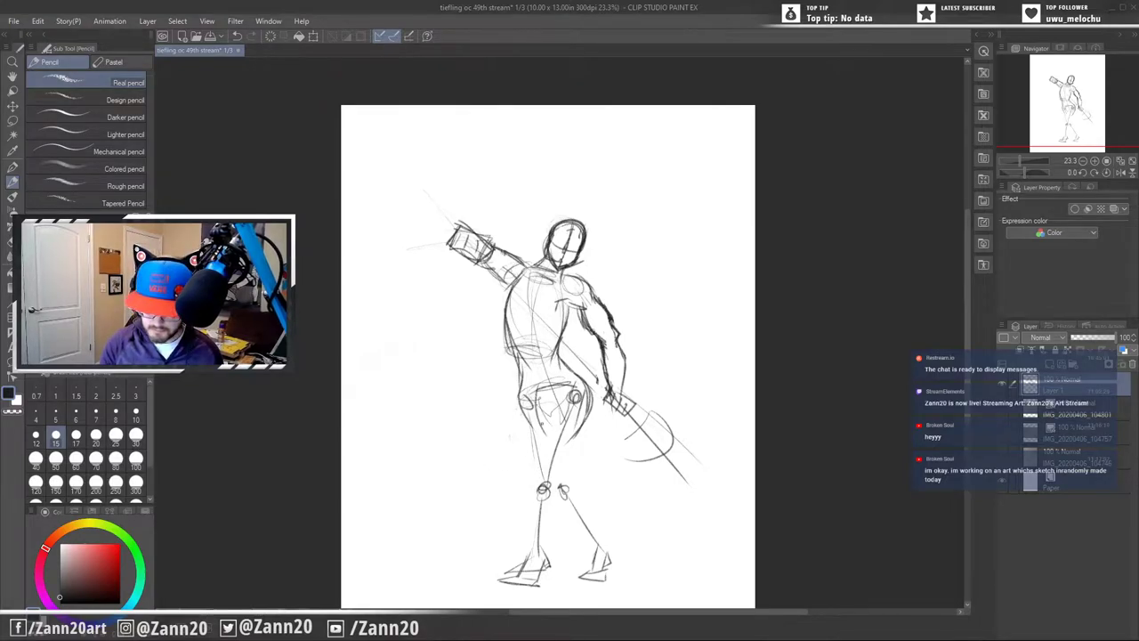
pyautogui.moveTo(547, 406); pyautogui.dragTo(536, 487)
pyautogui.moveTo(572, 439); pyautogui.dragTo(569, 451)
pyautogui.moveTo(582, 409); pyautogui.dragTo(565, 465)
pyautogui.moveTo(582, 421); pyautogui.dragTo(551, 489)
pyautogui.moveTo(562, 471); pyautogui.dragTo(562, 531)
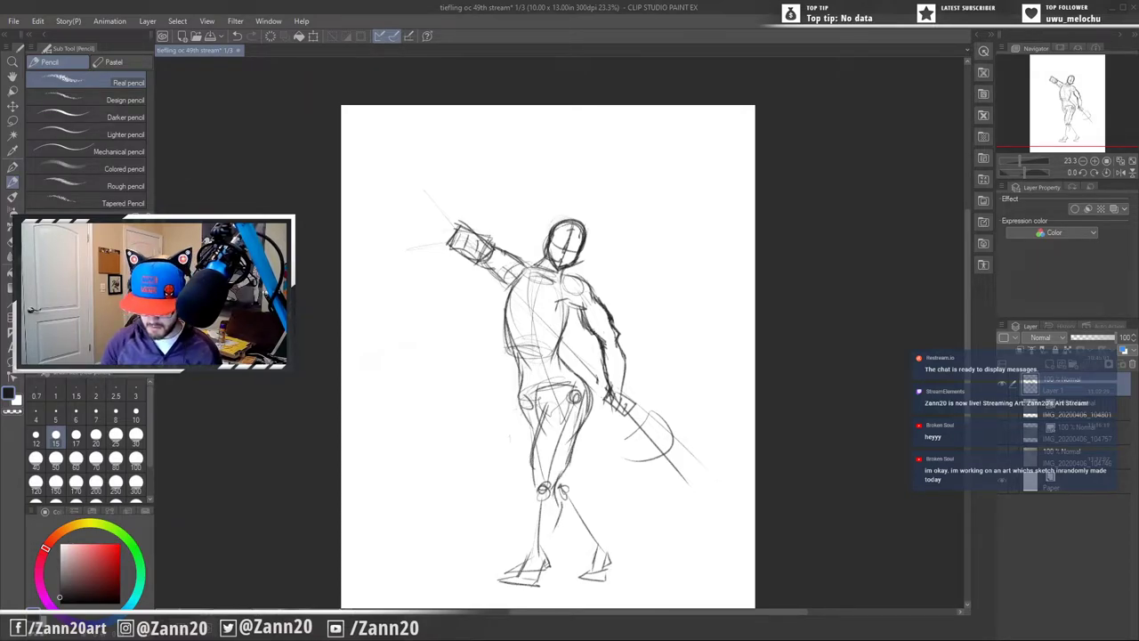
# - Lasso both lower legs and feet and move them down and slightly sideways to lengthen the legs
pyautogui.moveTo(665, 444); pyautogui.dragTo(667, 370)
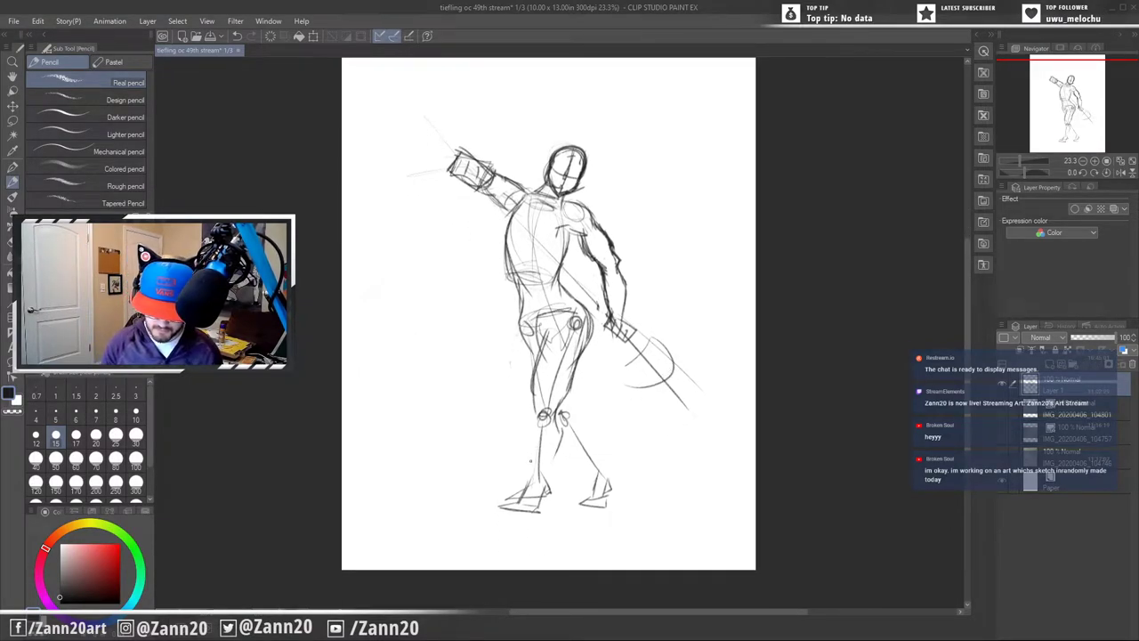
pyautogui.click(12, 120)
pyautogui.moveTo(480, 441)
pyautogui.mouseDown()
pyautogui.moveTo(603, 440)
pyautogui.moveTo(646, 517)
pyautogui.moveTo(530, 538)
pyautogui.moveTo(489, 442)
pyautogui.mouseUp()
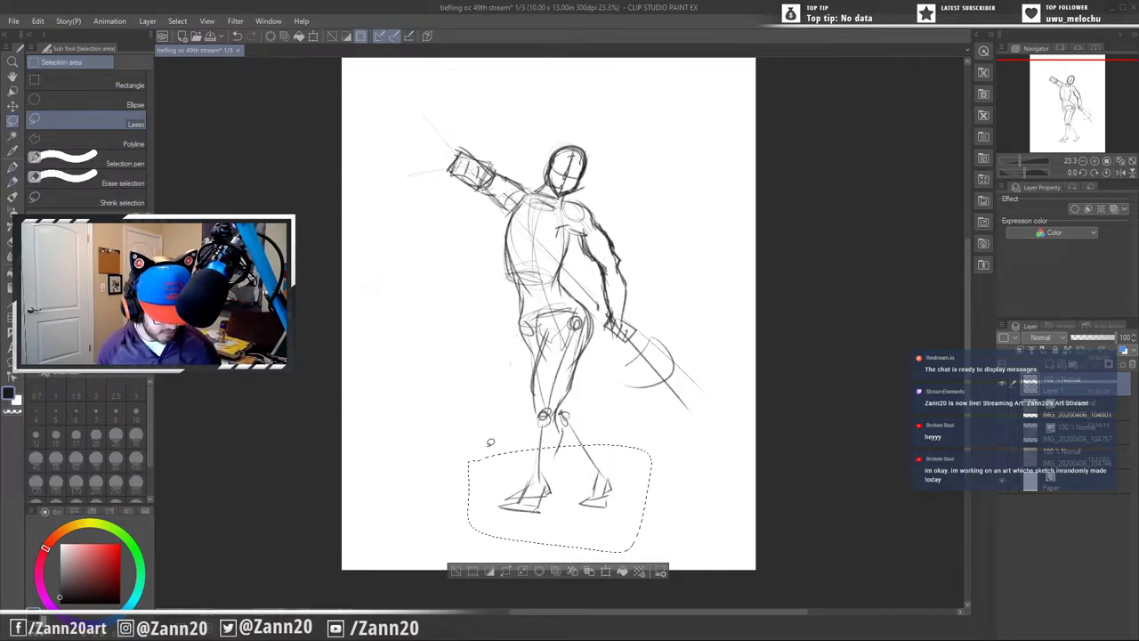
pyautogui.hotkey('ctrl', 't')
pyautogui.moveTo(591, 506); pyautogui.dragTo(592, 537)
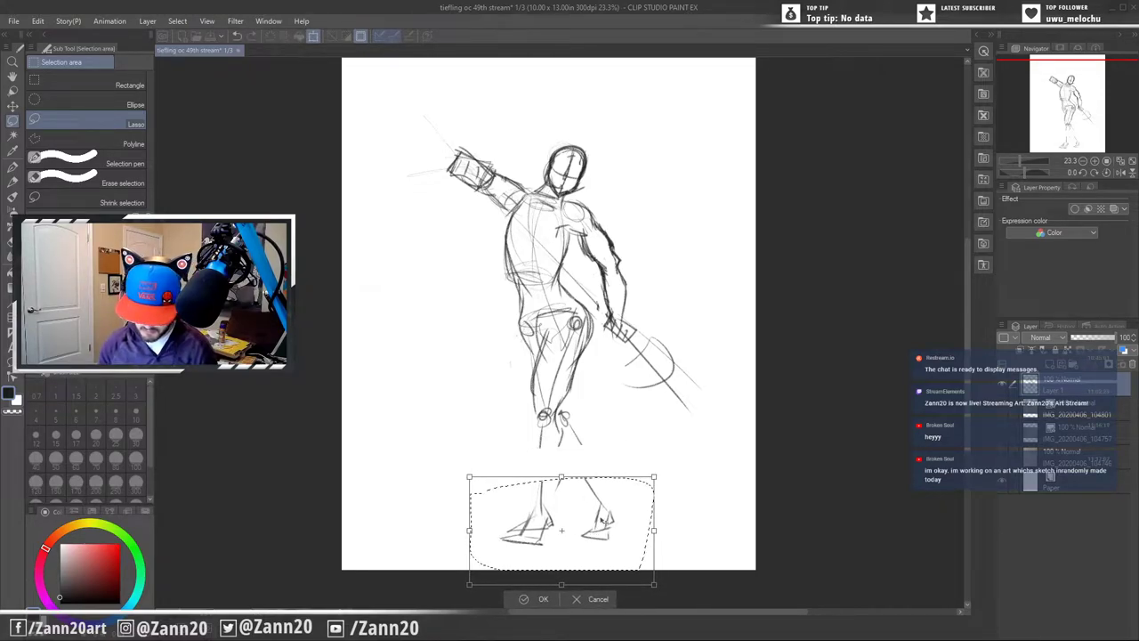
pyautogui.press('Return')
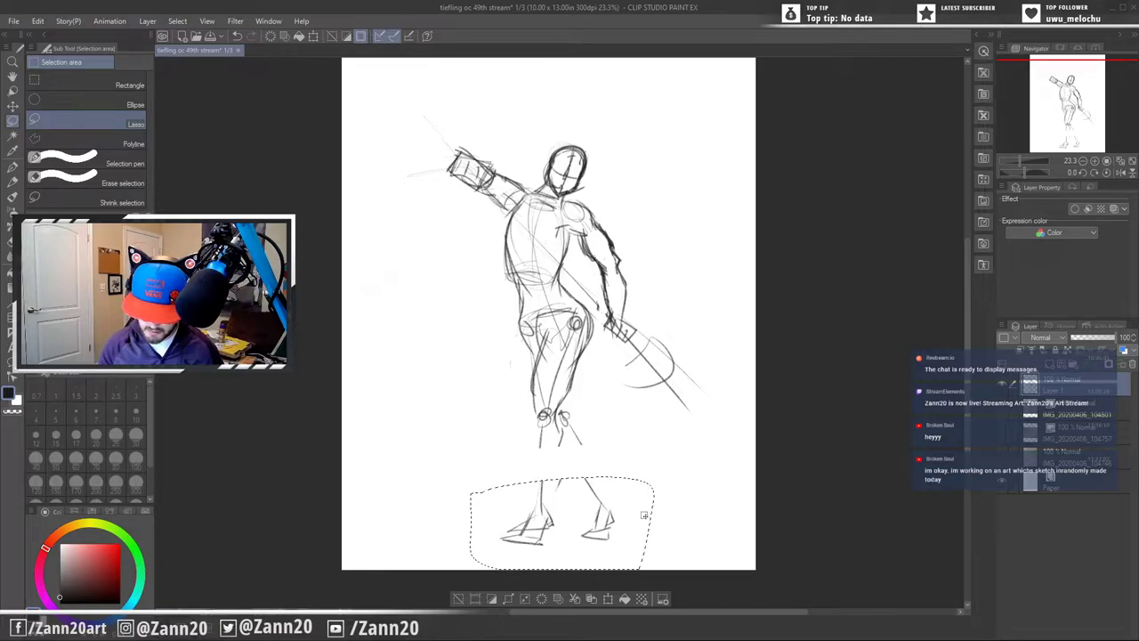
pyautogui.hotkey('ctrl', 't')
pyautogui.moveTo(656, 528)
pyautogui.mouseDown()
pyautogui.moveTo(674, 530)
pyautogui.moveTo(616, 525)
pyautogui.moveTo(651, 530)
pyautogui.mouseUp()
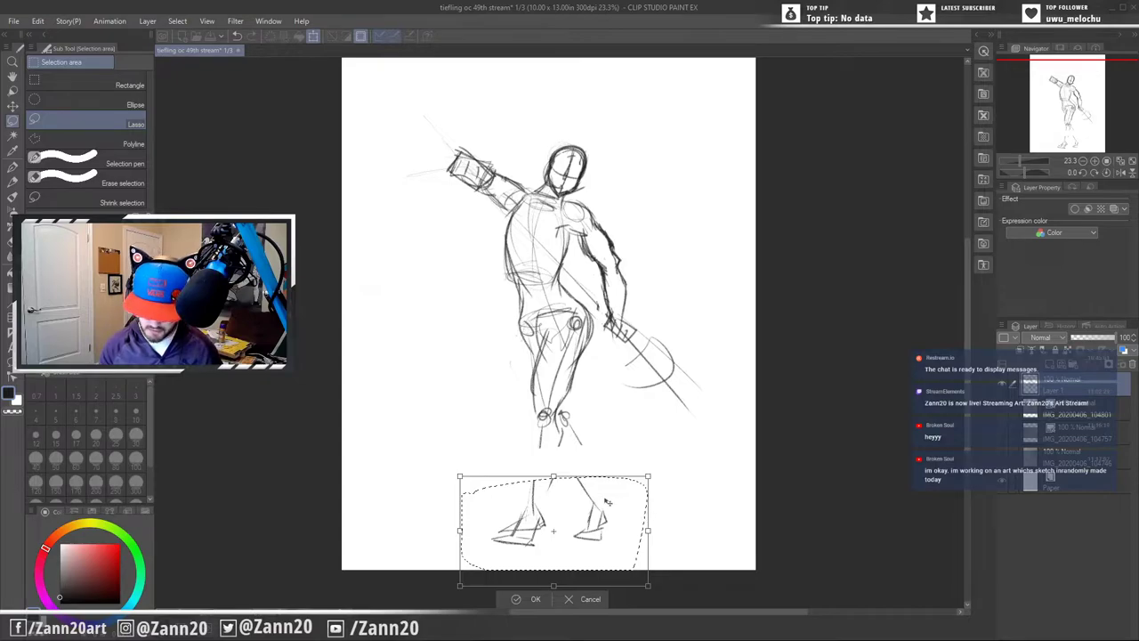
pyautogui.press('Return')
# - Lasso only the trailing foot and its shin, move it outward to widen the stride, and clear the selection
pyautogui.moveTo(628, 454)
pyautogui.mouseDown()
pyautogui.moveTo(580, 458)
pyautogui.moveTo(607, 559)
pyautogui.moveTo(641, 507)
pyautogui.moveTo(640, 517)
pyautogui.mouseUp()
pyautogui.hotkey('ctrl', 't')
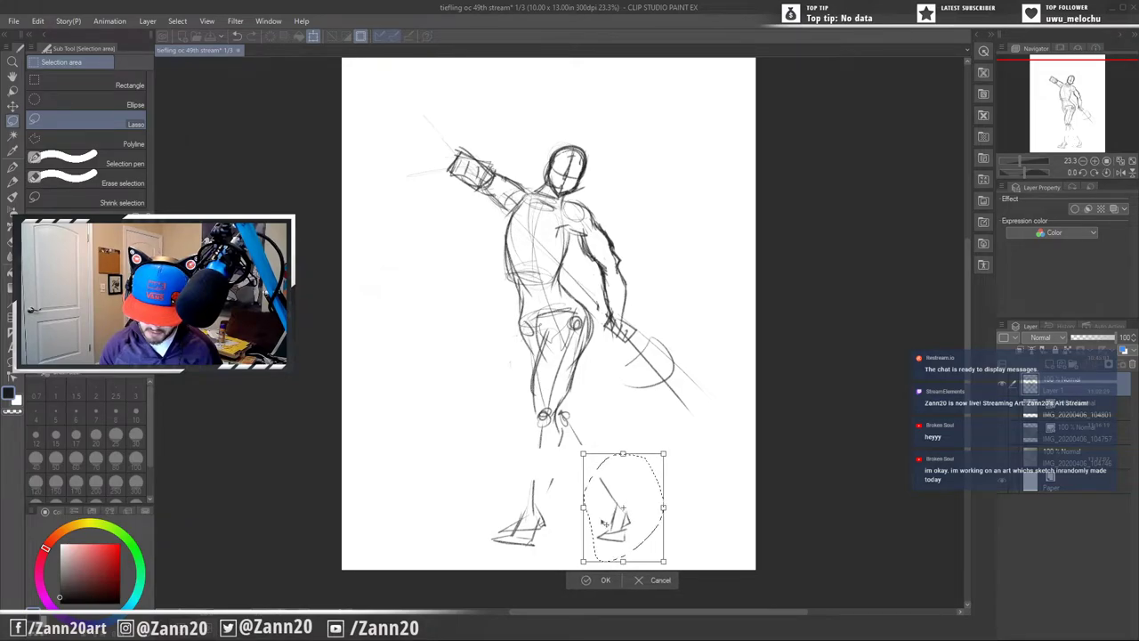
pyautogui.press('Return')
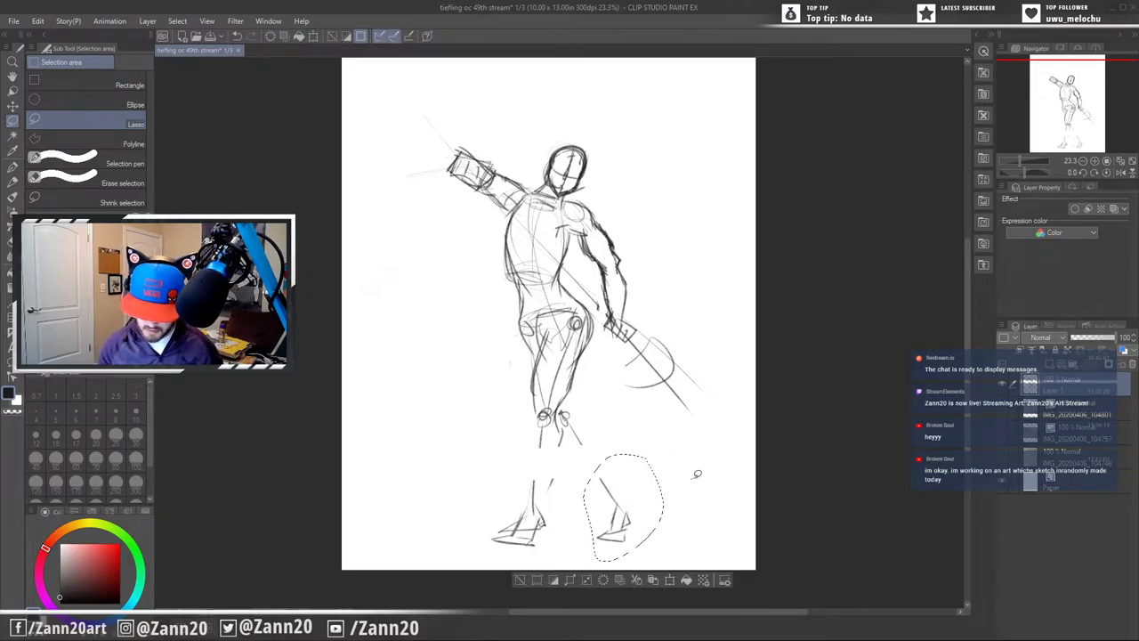
pyautogui.hotkey('ctrl', 'd')
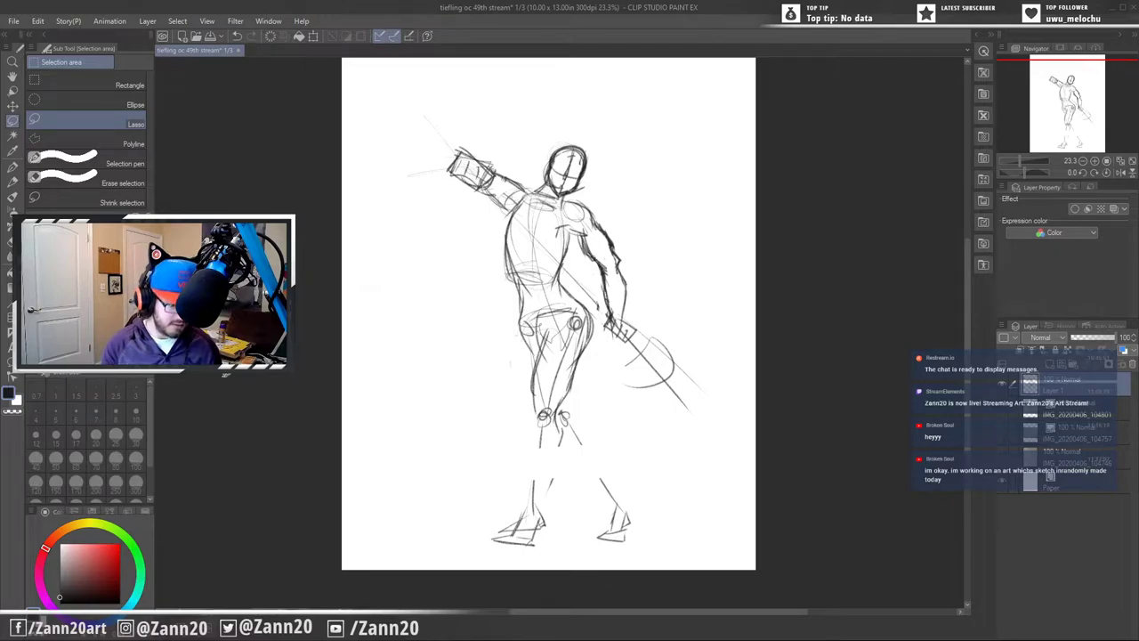
# - Outline both calves with the Real pencil from the knees to the repositioned ankles, bridging the gaps in the legs
pyautogui.click(13, 180)
pyautogui.moveTo(543, 432); pyautogui.dragTo(530, 516)
pyautogui.moveTo(558, 420)
pyautogui.mouseDown()
pyautogui.moveTo(562, 450)
pyautogui.moveTo(538, 512)
pyautogui.mouseUp()
pyautogui.moveTo(539, 422); pyautogui.dragTo(525, 500)
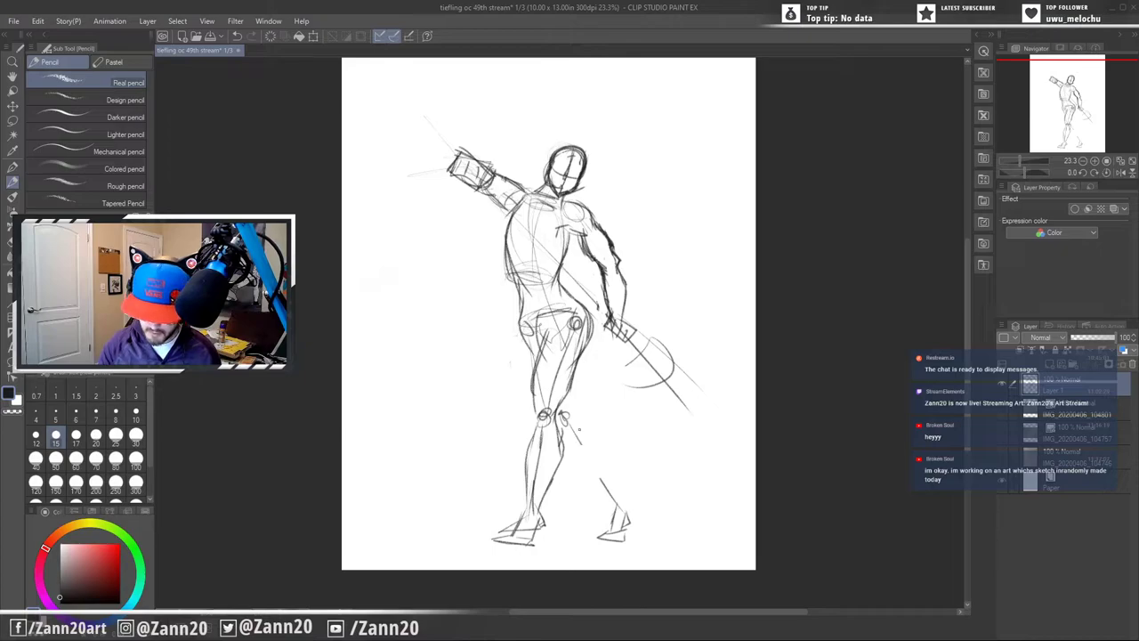
pyautogui.moveTo(562, 407)
pyautogui.mouseDown()
pyautogui.moveTo(595, 428)
pyautogui.moveTo(627, 507)
pyautogui.mouseUp()
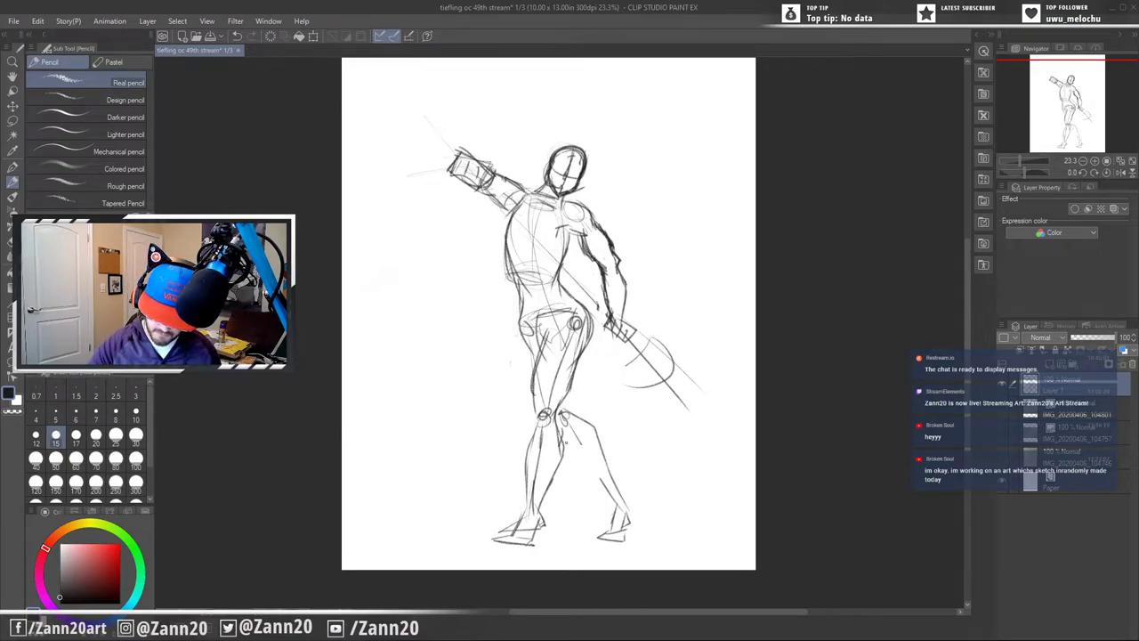
pyautogui.moveTo(567, 447)
pyautogui.mouseDown()
pyautogui.moveTo(610, 489)
pyautogui.moveTo(595, 438)
pyautogui.moveTo(616, 524)
pyautogui.mouseUp()
pyautogui.moveTo(612, 480); pyautogui.dragTo(625, 509)
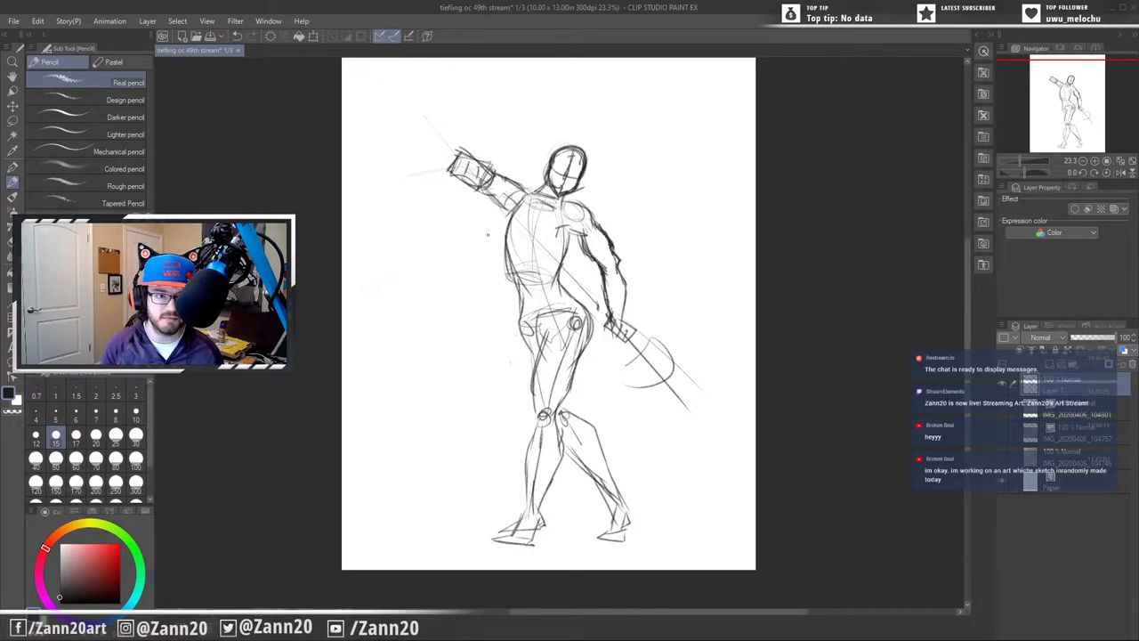
# - Sketch the bust contours on the chest and reinforce the waist, hip, thigh and knee outlines
pyautogui.moveTo(504, 224)
pyautogui.mouseDown()
pyautogui.moveTo(522, 200)
pyautogui.moveTo(500, 222)
pyautogui.moveTo(497, 250)
pyautogui.moveTo(522, 258)
pyautogui.mouseUp()
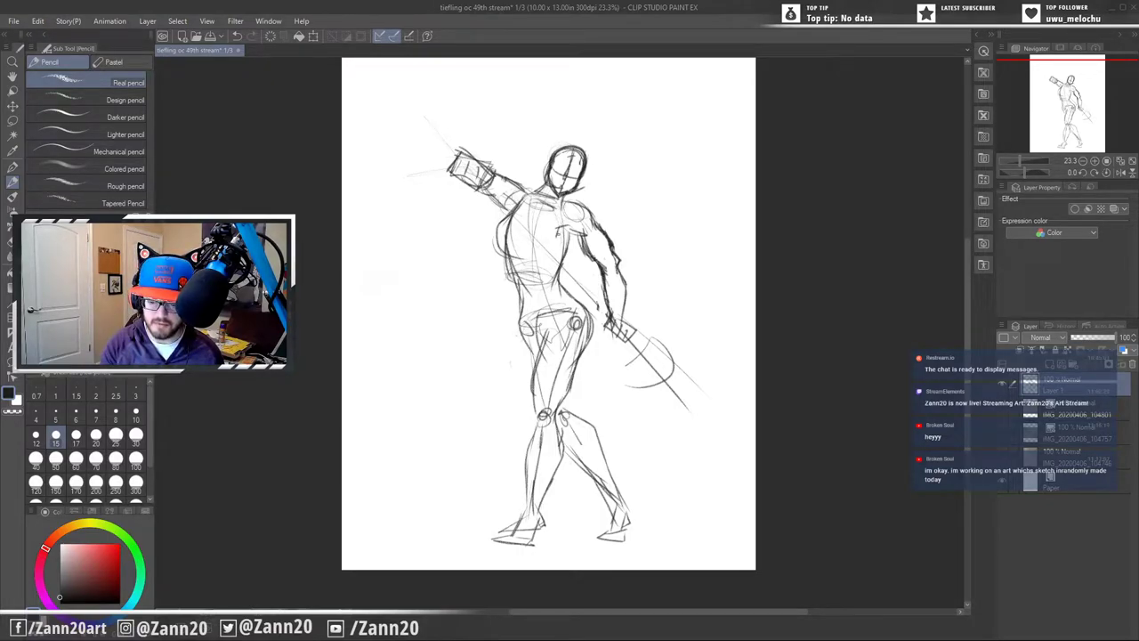
pyautogui.moveTo(529, 225)
pyautogui.mouseDown()
pyautogui.moveTo(523, 257)
pyautogui.moveTo(557, 262)
pyautogui.moveTo(556, 245)
pyautogui.moveTo(514, 276)
pyautogui.moveTo(525, 316)
pyautogui.mouseUp()
pyautogui.moveTo(514, 272); pyautogui.dragTo(532, 366)
pyautogui.moveTo(519, 327); pyautogui.dragTo(532, 362)
pyautogui.moveTo(538, 314); pyautogui.dragTo(536, 406)
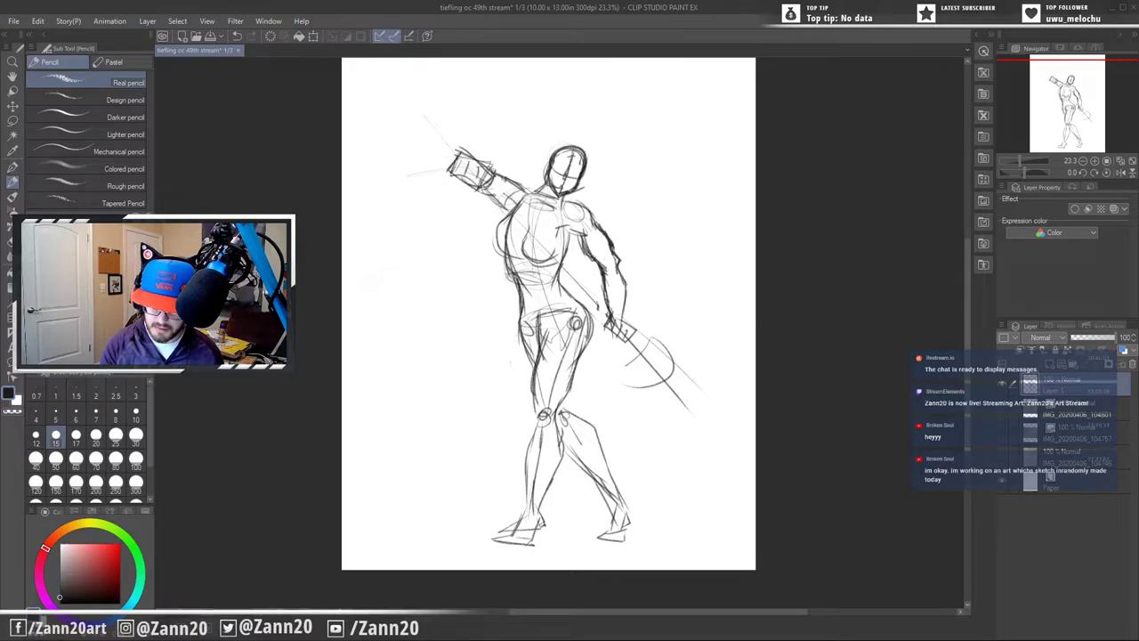
pyautogui.moveTo(540, 354); pyautogui.dragTo(545, 373)
pyautogui.moveTo(591, 322)
pyautogui.mouseDown()
pyautogui.moveTo(572, 372)
pyautogui.moveTo(579, 360)
pyautogui.mouseUp()
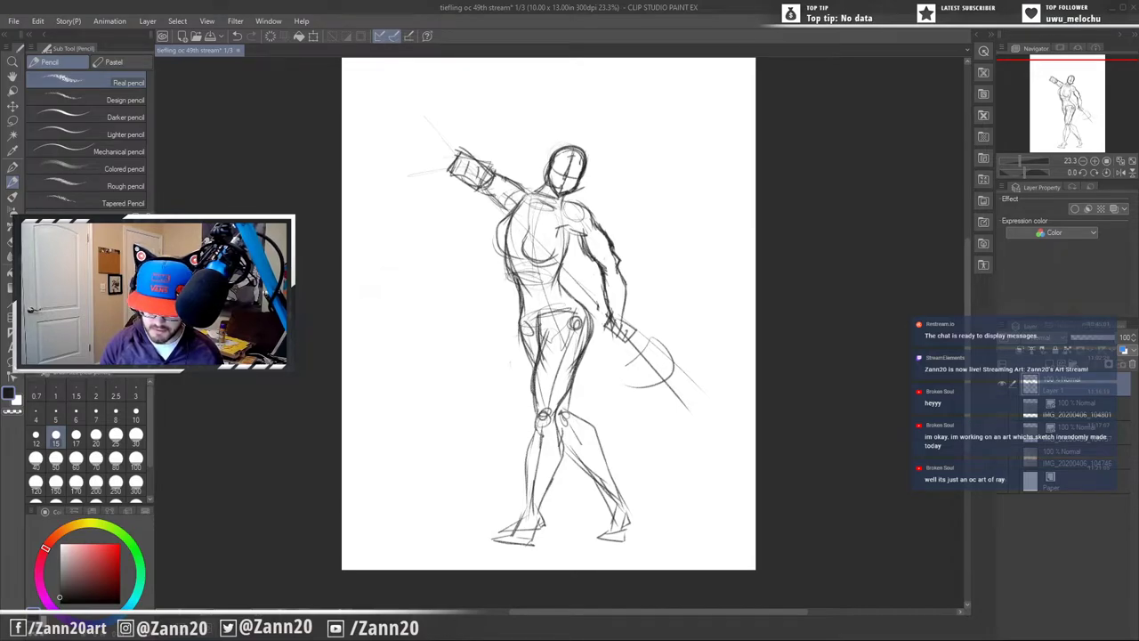
pyautogui.moveTo(539, 410); pyautogui.dragTo(536, 430)
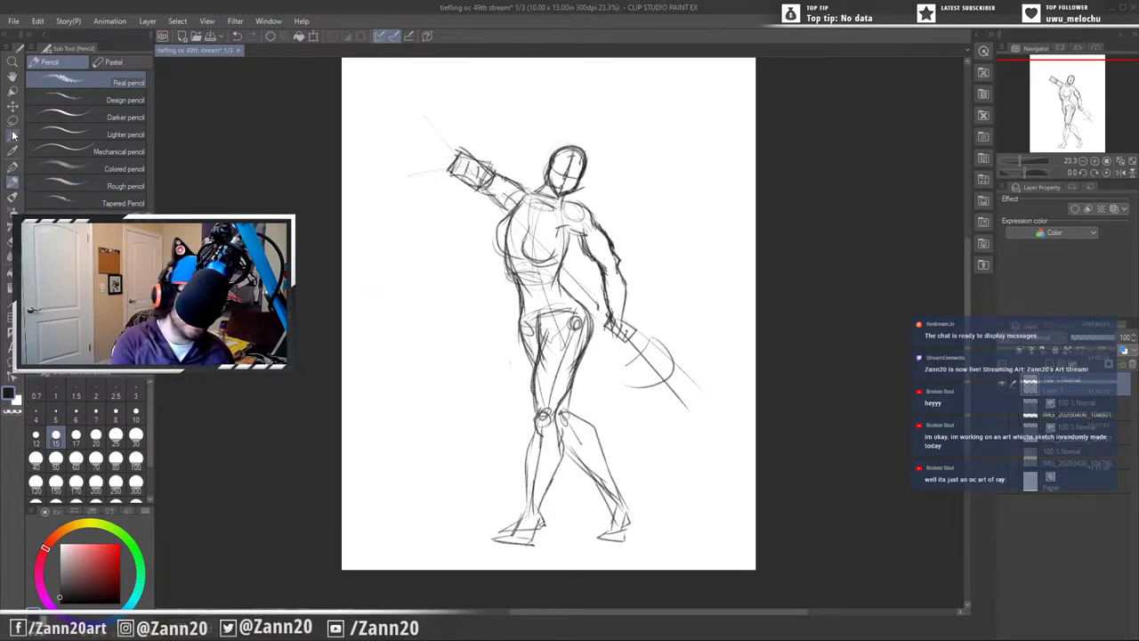
# - Lasso the head, enlarge it slightly and reposition it on the neck with a free transform
pyautogui.press('m')
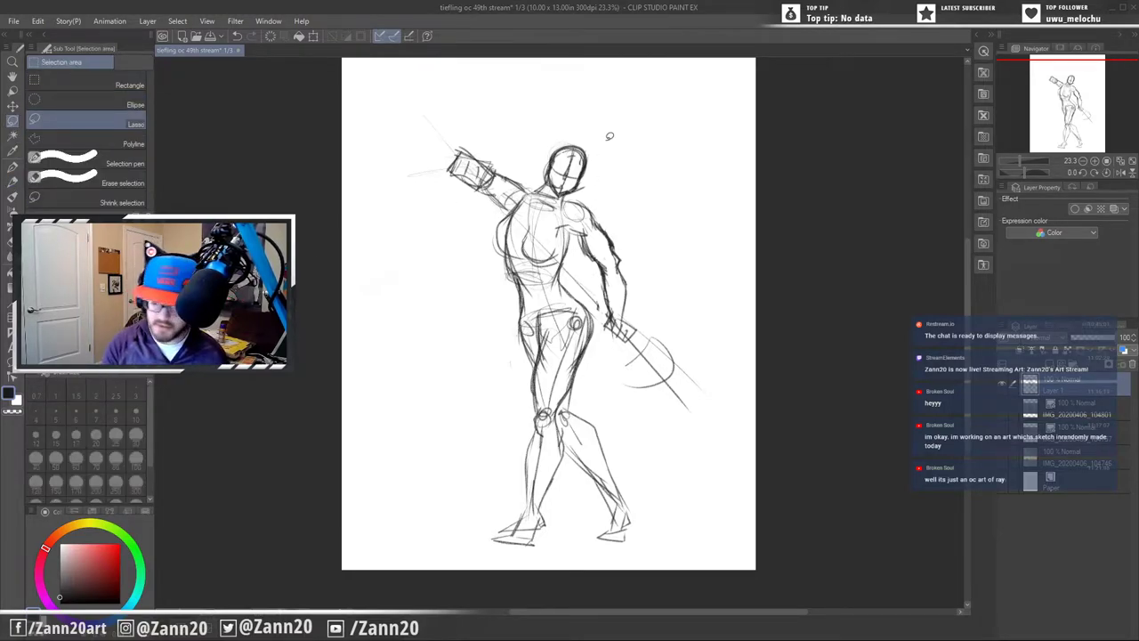
pyautogui.moveTo(609, 135)
pyautogui.mouseDown()
pyautogui.moveTo(516, 135)
pyautogui.moveTo(513, 165)
pyautogui.moveTo(553, 198)
pyautogui.mouseUp()
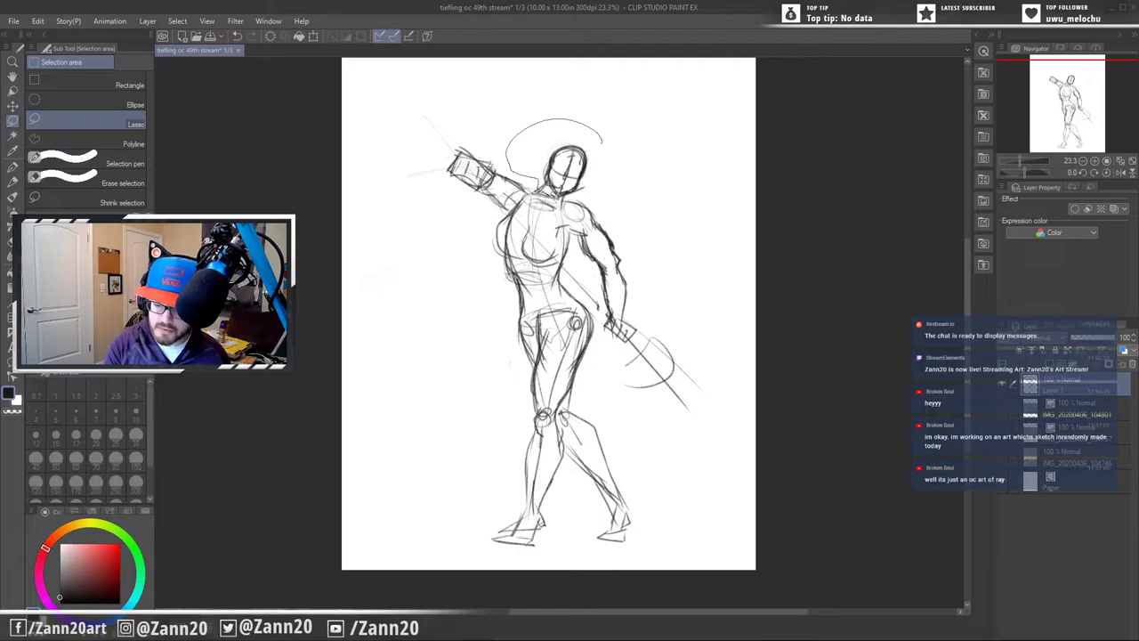
pyautogui.moveTo(605, 138); pyautogui.dragTo(602, 136)
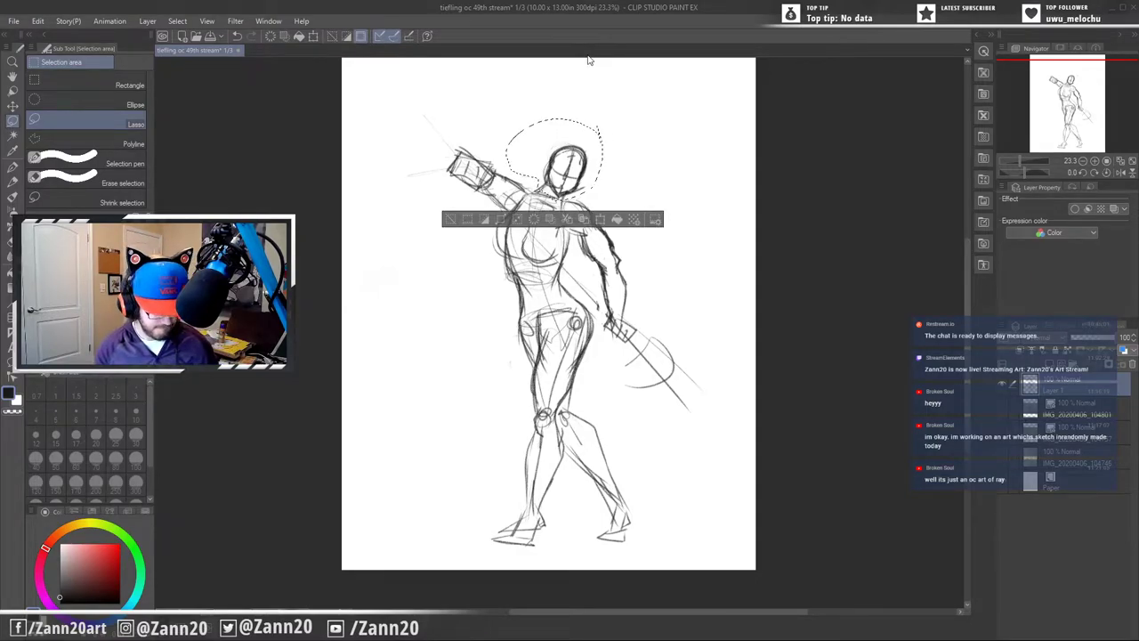
pyautogui.hotkey('ctrl', 't')
pyautogui.moveTo(616, 111)
pyautogui.mouseDown()
pyautogui.moveTo(639, 97)
pyautogui.moveTo(607, 130)
pyautogui.mouseUp()
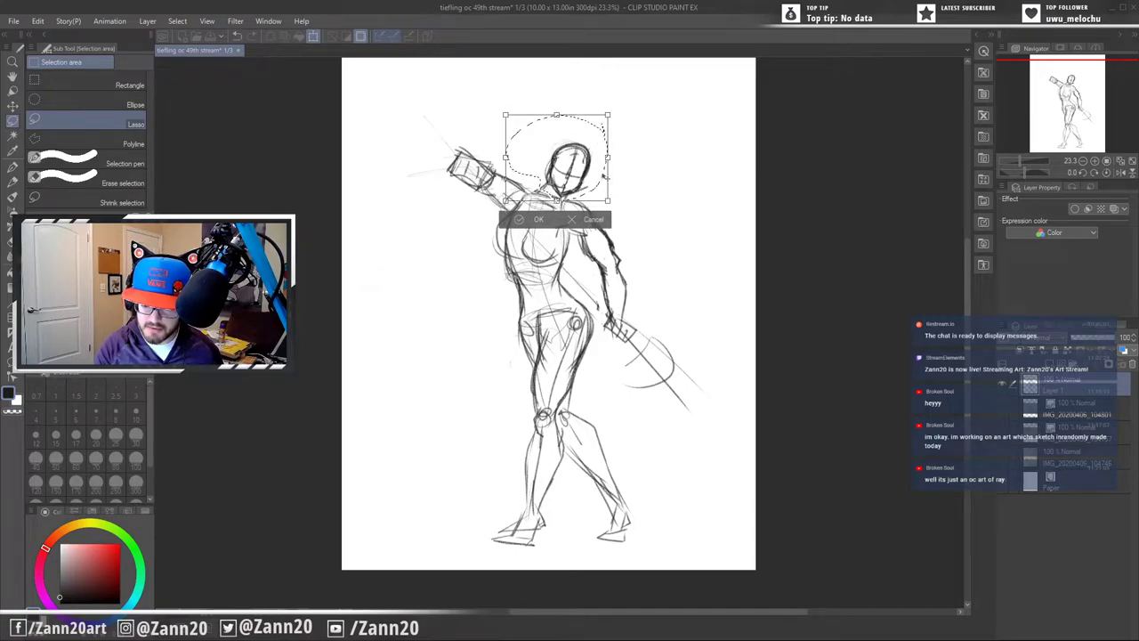
pyautogui.moveTo(585, 182); pyautogui.dragTo(583, 183)
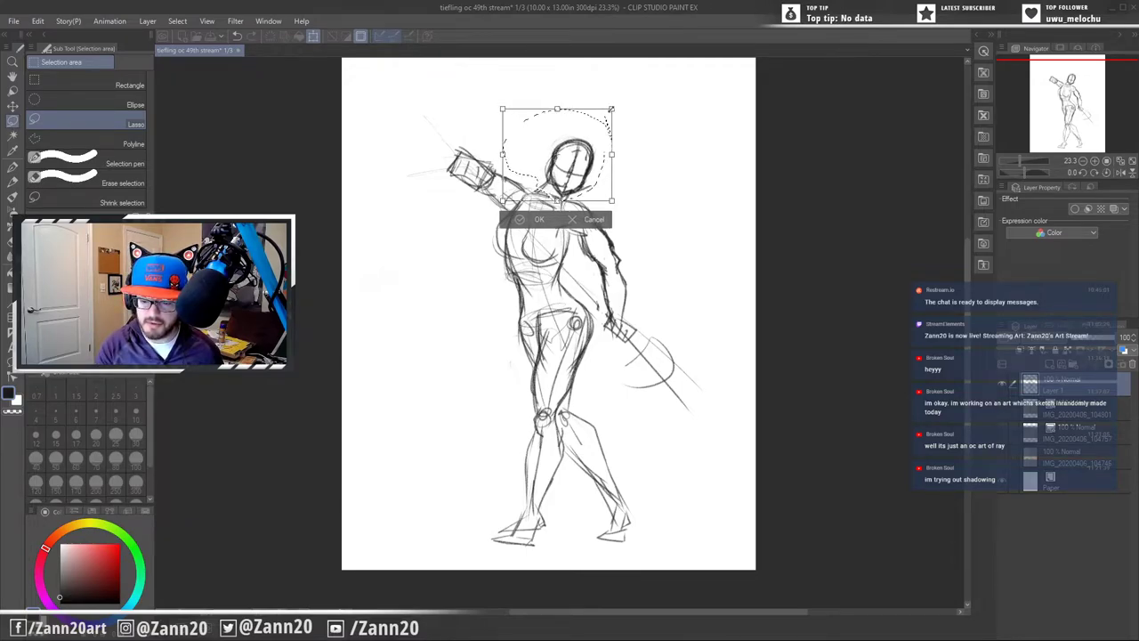
pyautogui.moveTo(599, 160); pyautogui.dragTo(597, 163)
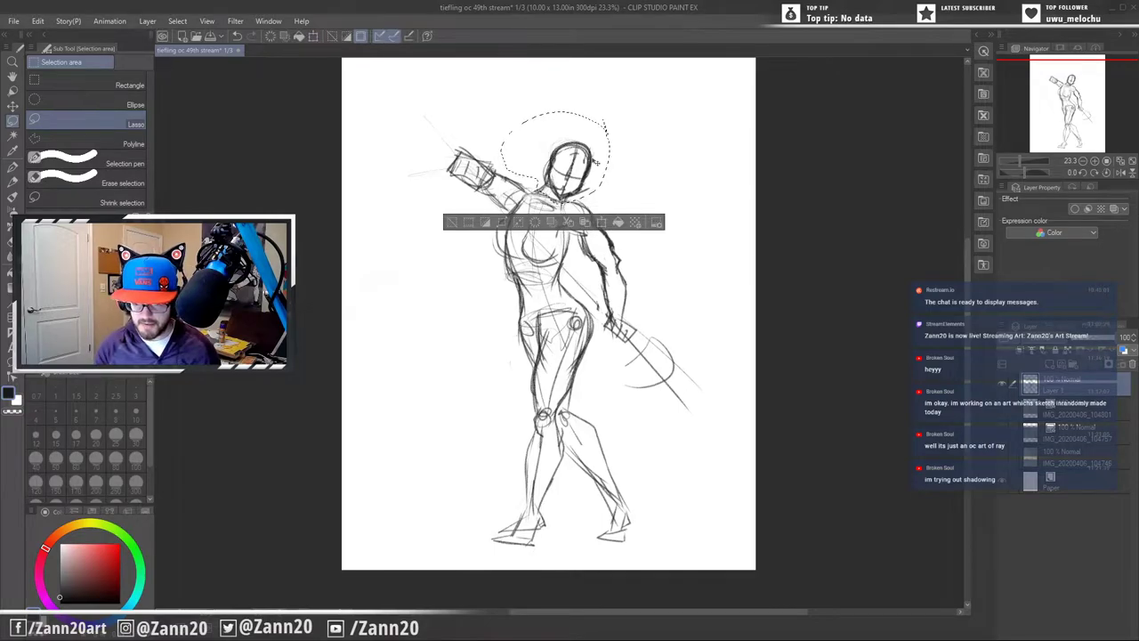
pyautogui.press('Return')
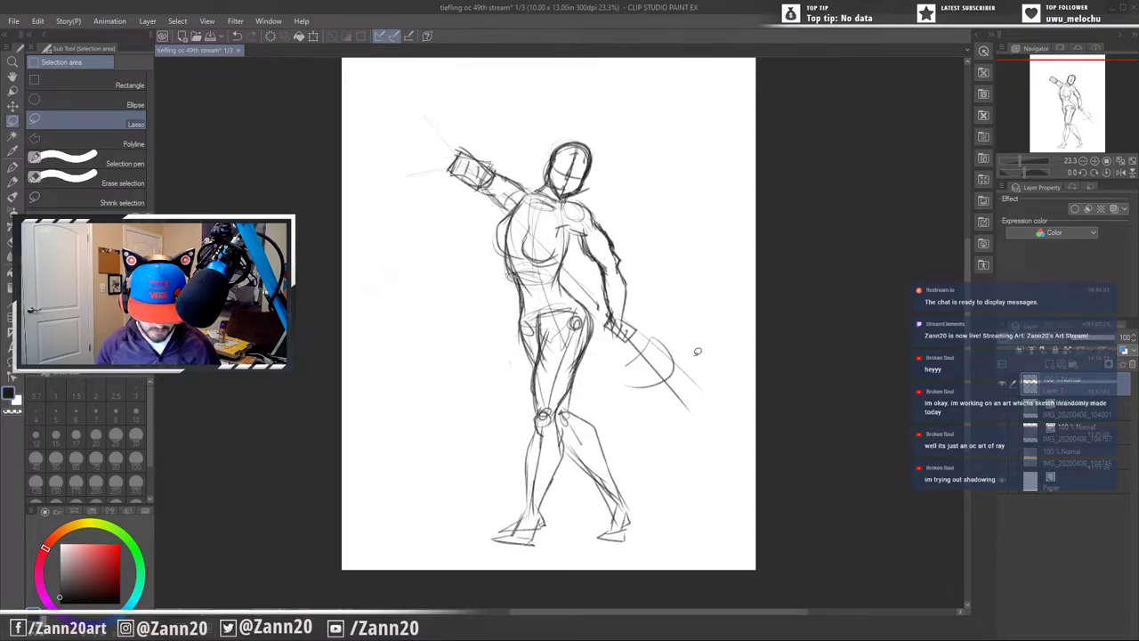
# - Darken the bust, waist and hip contours with the Real pencil and refine the hand gripping the shaft
pyautogui.click(12, 182)
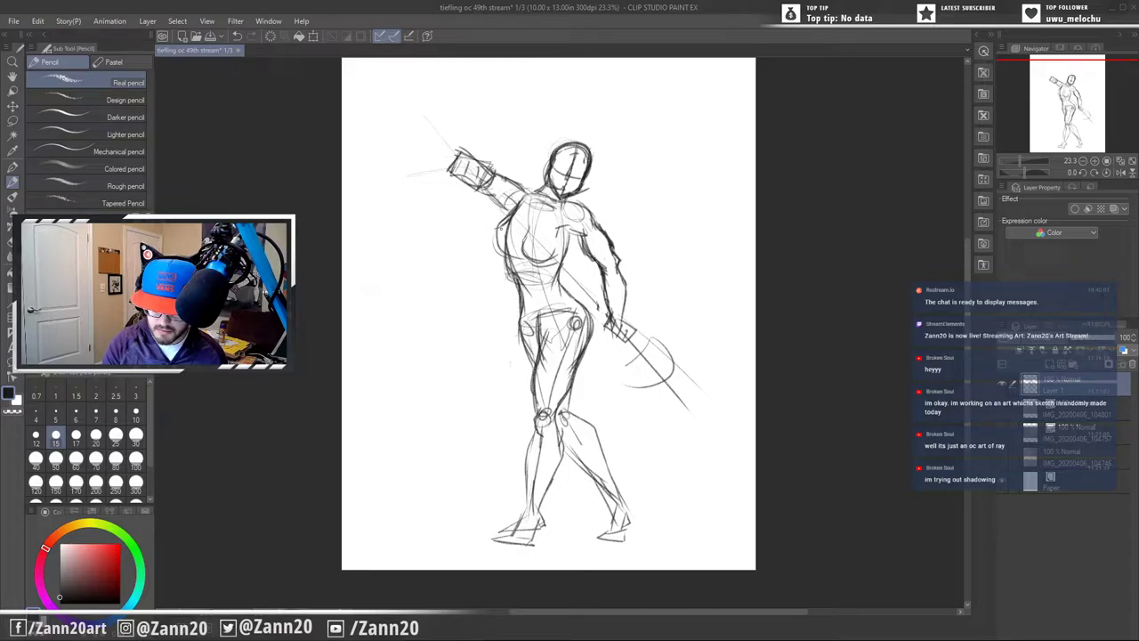
pyautogui.moveTo(499, 226)
pyautogui.mouseDown()
pyautogui.moveTo(504, 254)
pyautogui.moveTo(524, 243)
pyautogui.moveTo(525, 254)
pyautogui.moveTo(553, 259)
pyautogui.mouseUp()
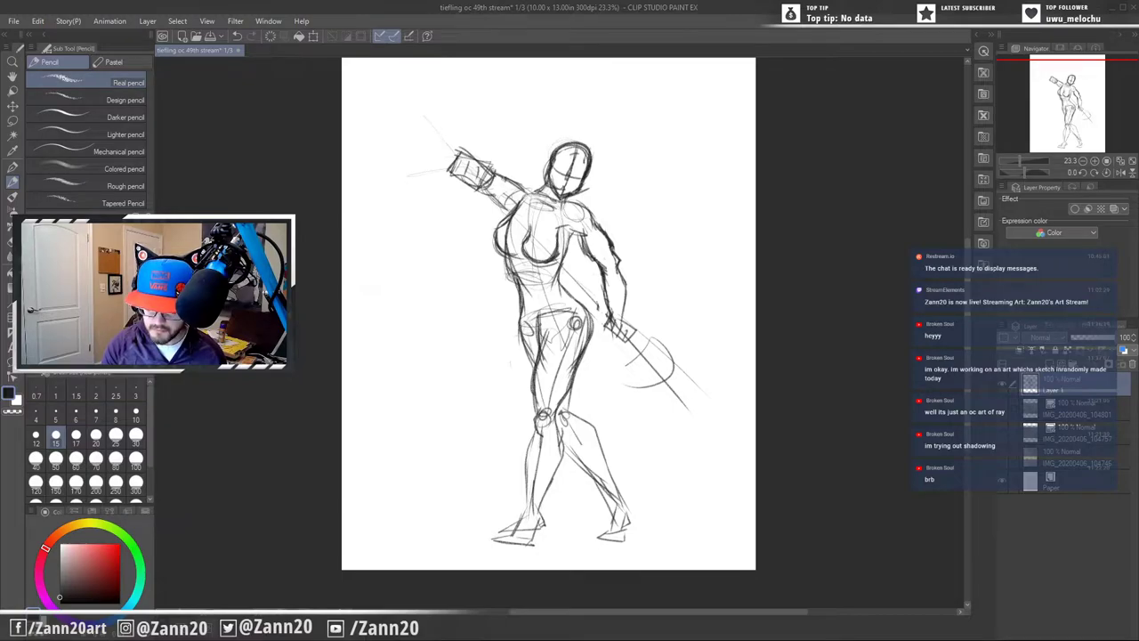
pyautogui.moveTo(569, 236)
pyautogui.mouseDown()
pyautogui.moveTo(556, 284)
pyautogui.moveTo(575, 302)
pyautogui.mouseUp()
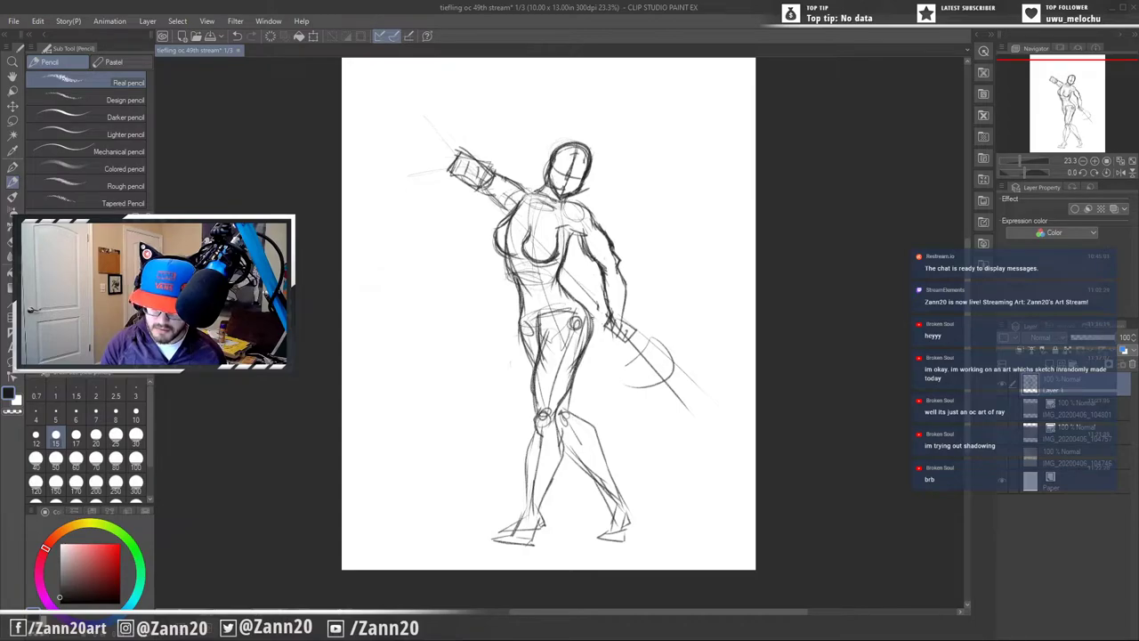
pyautogui.moveTo(509, 259); pyautogui.dragTo(530, 357)
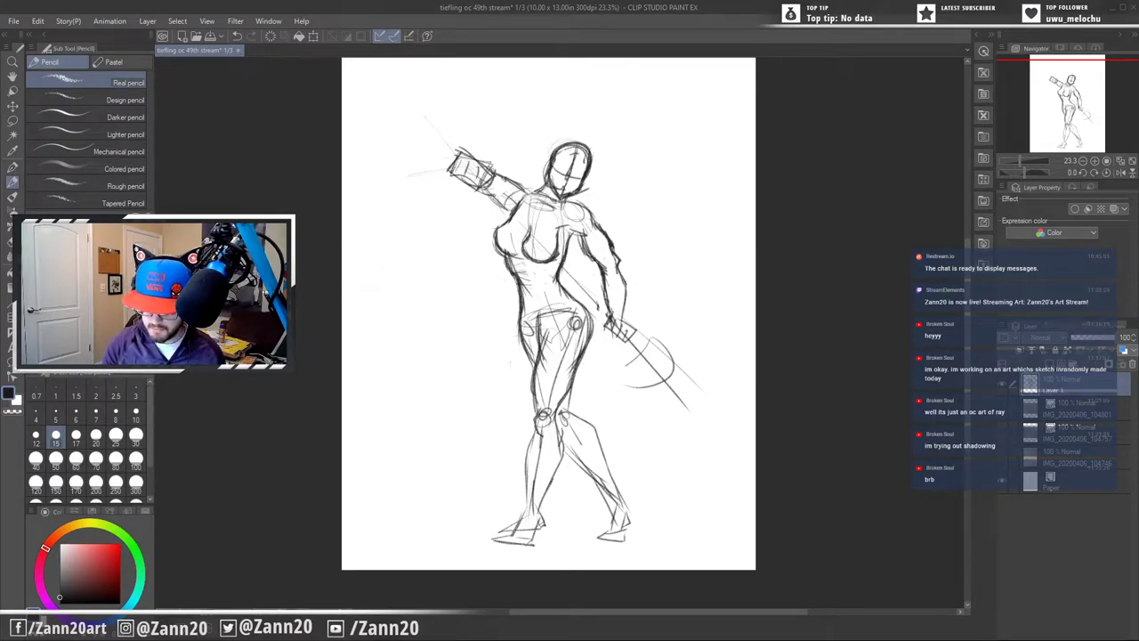
pyautogui.moveTo(611, 313)
pyautogui.mouseDown()
pyautogui.moveTo(633, 321)
pyautogui.moveTo(628, 338)
pyautogui.moveTo(608, 326)
pyautogui.mouseUp()
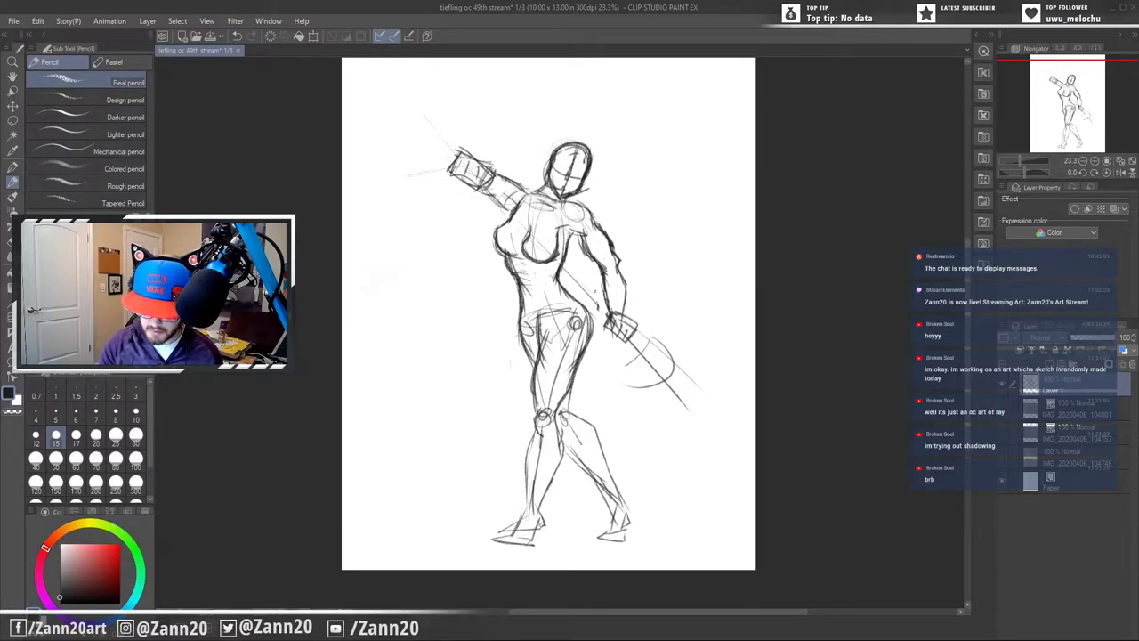
pyautogui.moveTo(571, 236); pyautogui.dragTo(580, 241)
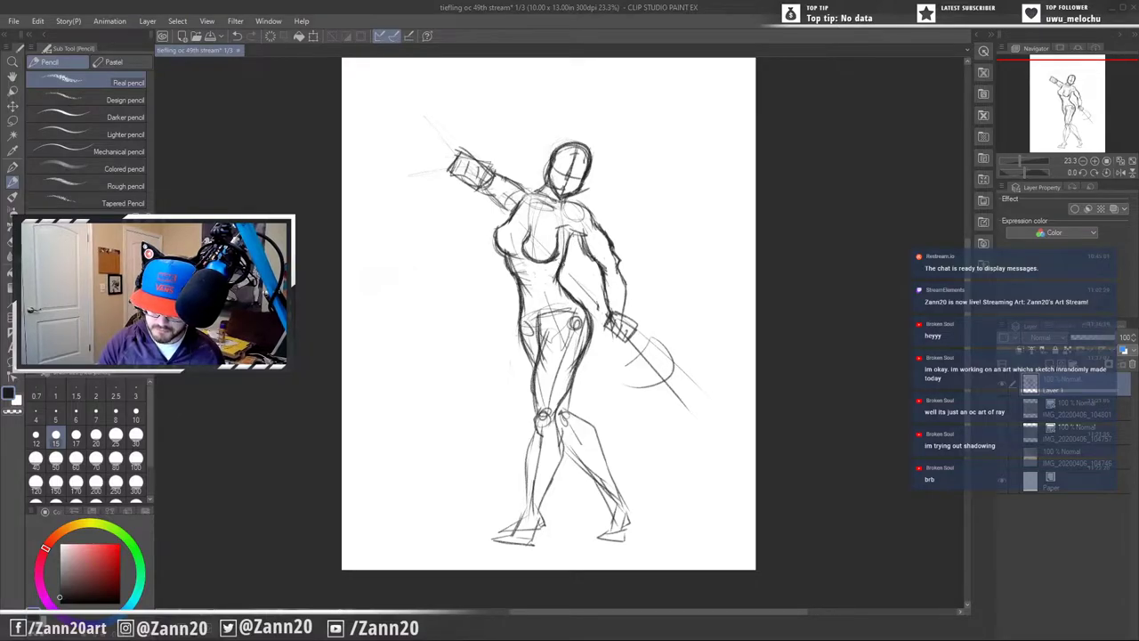
# - Add abdominal contour lines between the ribcage and pelvis and strengthen the hip curve beside the lowered arm
pyautogui.moveTo(533, 276)
pyautogui.mouseDown()
pyautogui.moveTo(544, 282)
pyautogui.moveTo(543, 311)
pyautogui.mouseUp()
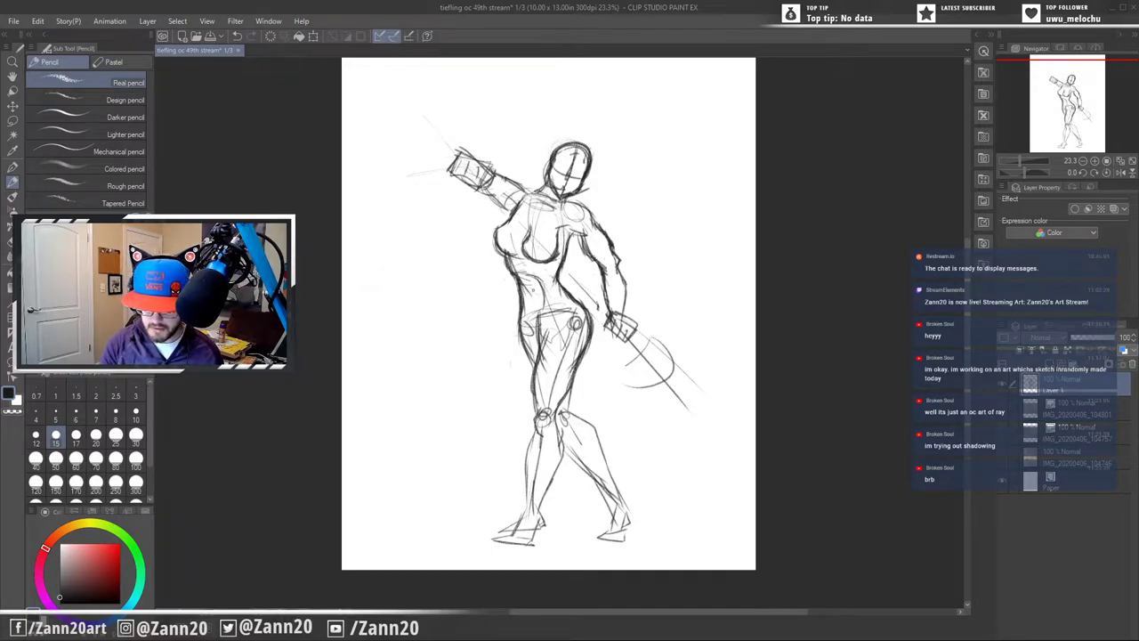
pyautogui.moveTo(527, 287)
pyautogui.mouseDown()
pyautogui.moveTo(564, 301)
pyautogui.moveTo(554, 291)
pyautogui.moveTo(568, 289)
pyautogui.moveTo(587, 326)
pyautogui.mouseUp()
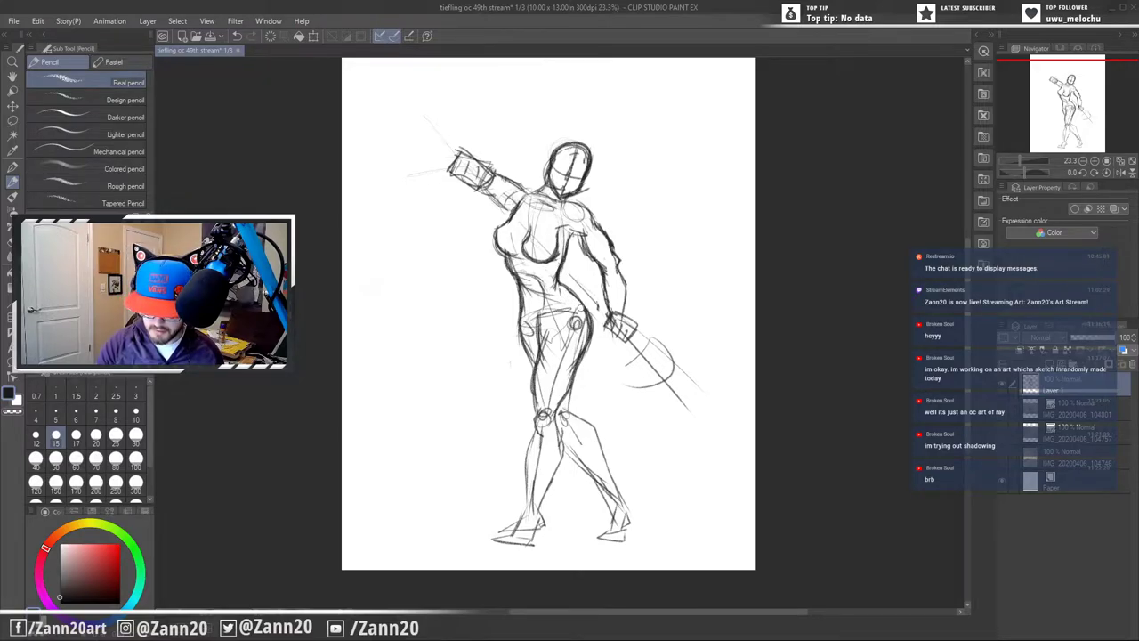
pyautogui.moveTo(564, 285); pyautogui.dragTo(585, 311)
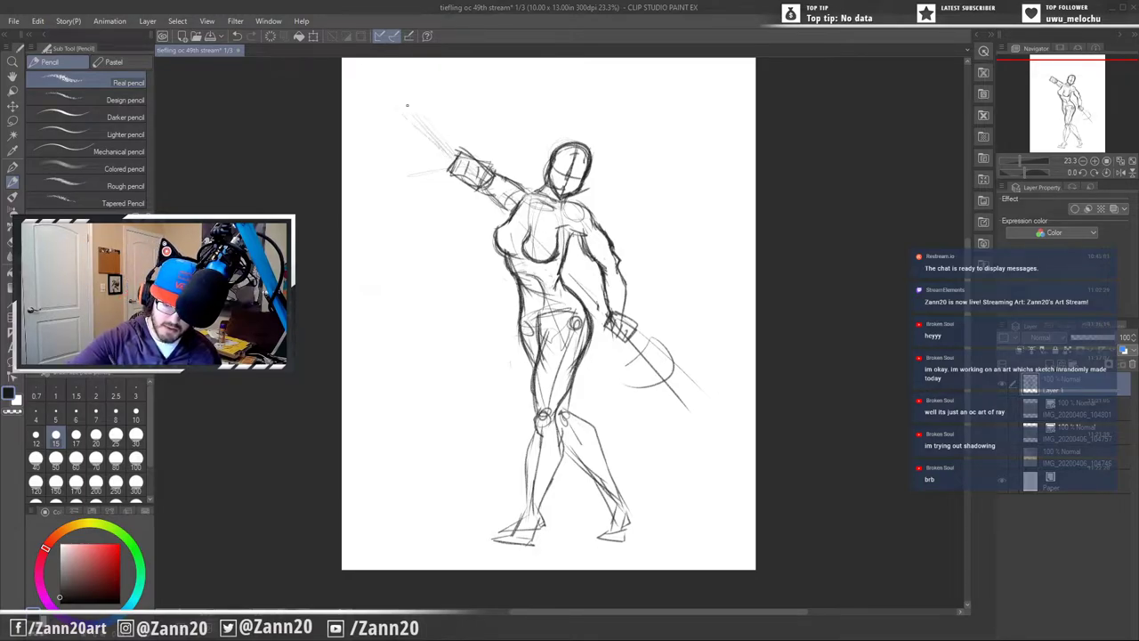
# - Draw the weapon shaft diagonally from beyond the raised hand through the lowered hand, ending in a rounded axe blade
pyautogui.moveTo(450, 153); pyautogui.dragTo(405, 105)
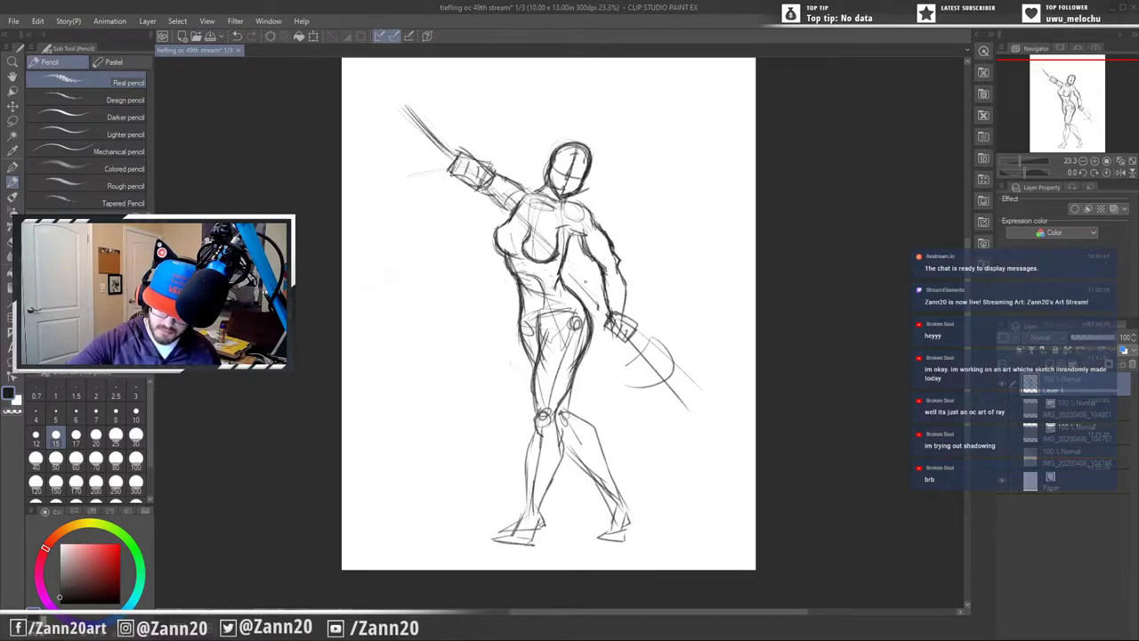
pyautogui.moveTo(539, 233); pyautogui.dragTo(592, 301)
pyautogui.moveTo(561, 265); pyautogui.dragTo(636, 341)
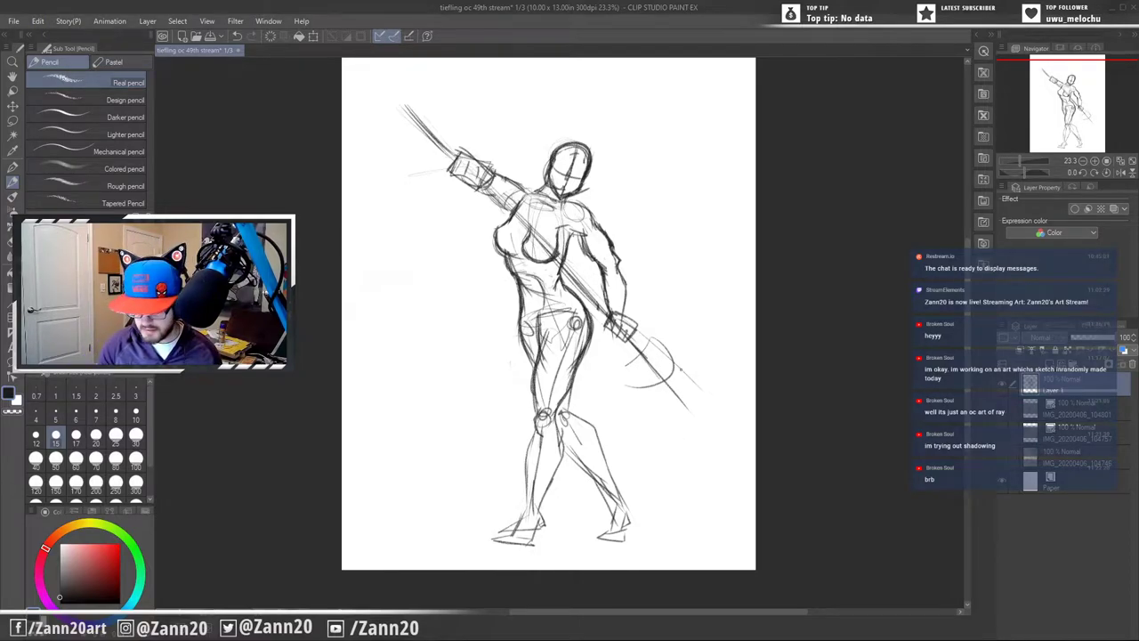
pyautogui.moveTo(678, 367)
pyautogui.mouseDown()
pyautogui.moveTo(646, 390)
pyautogui.moveTo(696, 384)
pyautogui.moveTo(687, 415)
pyautogui.moveTo(648, 423)
pyautogui.moveTo(694, 426)
pyautogui.mouseUp()
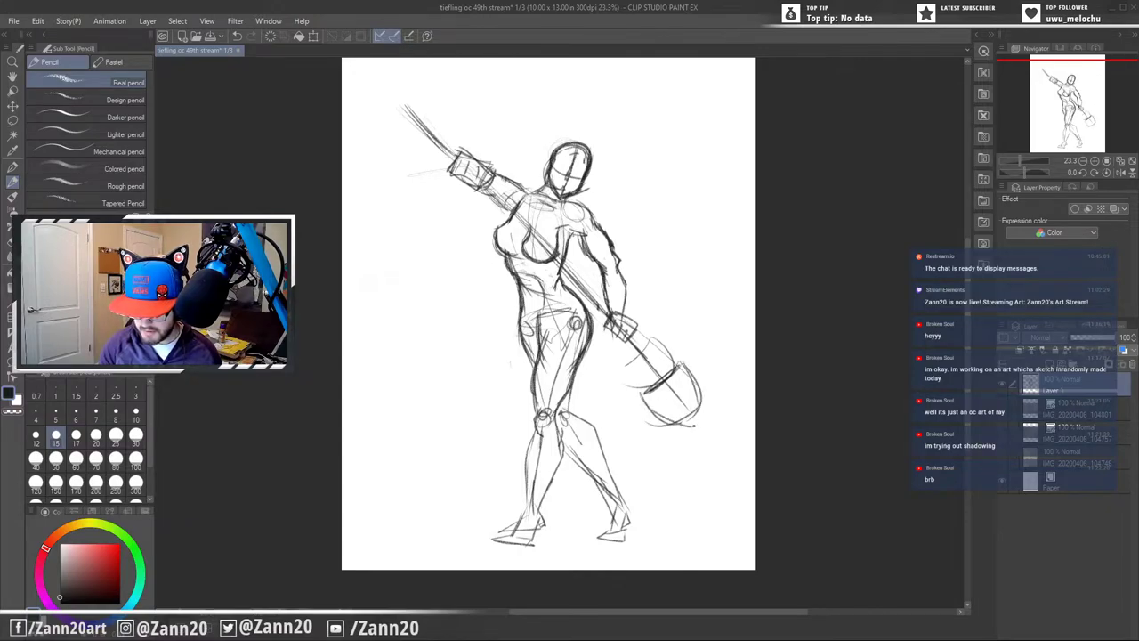
pyautogui.moveTo(647, 418); pyautogui.dragTo(691, 356)
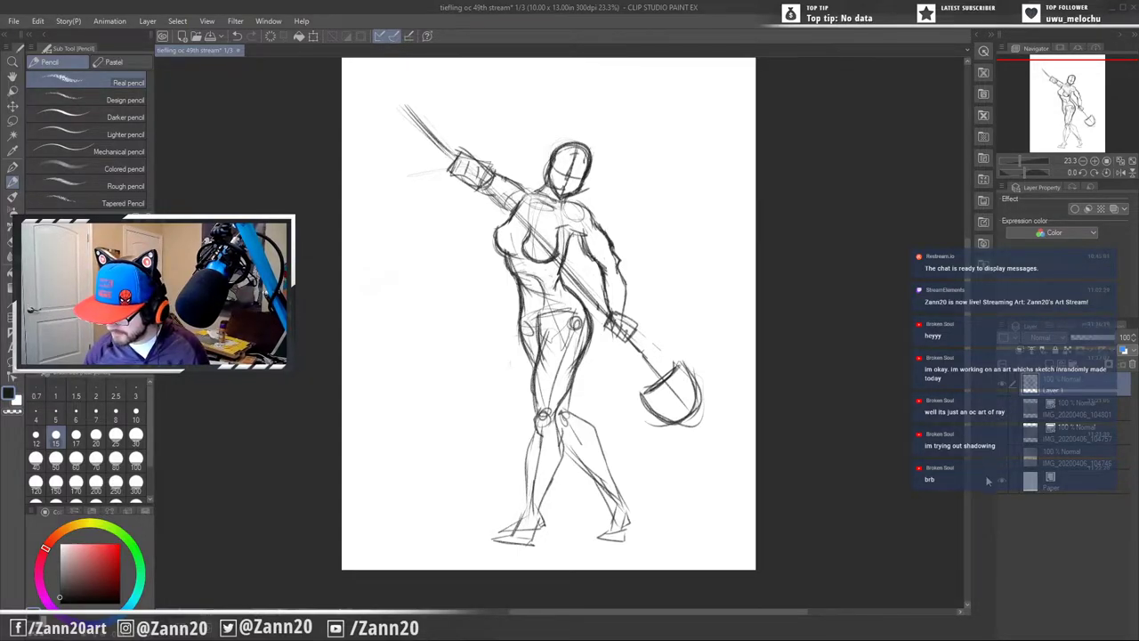
# - Show the two notebook reference photos to examine the weapon and horned portrait sketches, and hide both again
pyautogui.click(1001, 460)
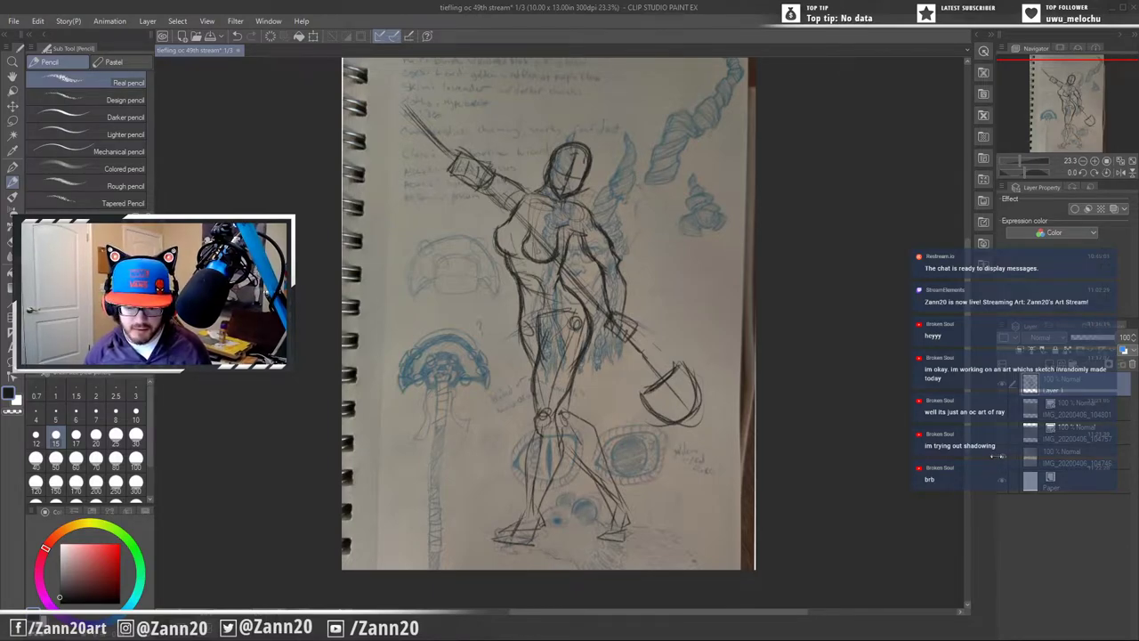
pyautogui.click(1002, 436)
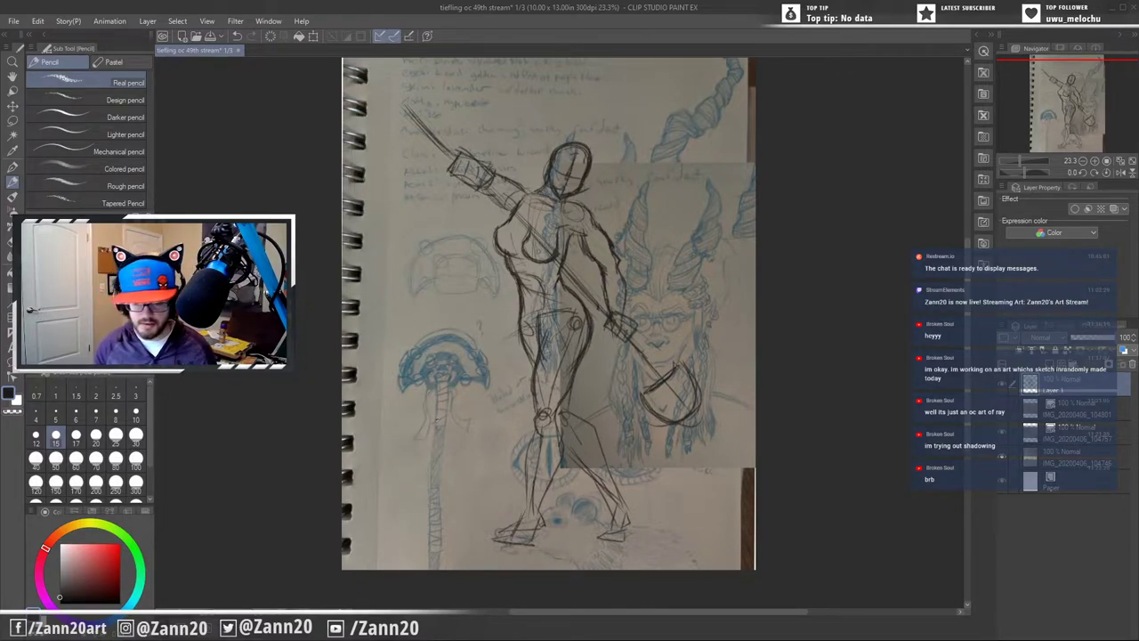
pyautogui.click(1004, 436)
pyautogui.click(1004, 459)
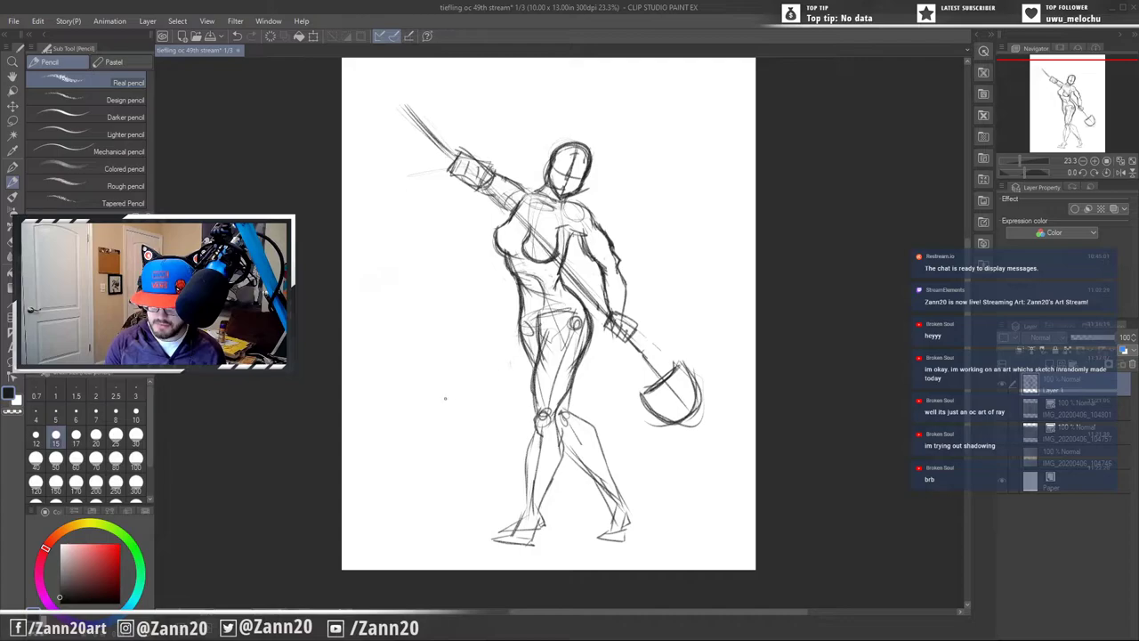
# - Sketch a loose pair of trousers beside the figure's lowered arm, with a waistband, crossed front detail and two open legs
pyautogui.moveTo(691, 232)
pyautogui.mouseDown()
pyautogui.moveTo(727, 223)
pyautogui.moveTo(681, 297)
pyautogui.moveTo(735, 302)
pyautogui.mouseUp()
pyautogui.moveTo(741, 227)
pyautogui.mouseDown()
pyautogui.moveTo(707, 243)
pyautogui.moveTo(709, 234)
pyautogui.moveTo(726, 240)
pyautogui.moveTo(703, 253)
pyautogui.moveTo(726, 238)
pyautogui.moveTo(699, 267)
pyautogui.moveTo(699, 331)
pyautogui.mouseUp()
pyautogui.moveTo(703, 253)
pyautogui.mouseDown()
pyautogui.moveTo(718, 324)
pyautogui.moveTo(724, 268)
pyautogui.moveTo(722, 339)
pyautogui.mouseUp()
pyautogui.moveTo(731, 249)
pyautogui.mouseDown()
pyautogui.moveTo(748, 296)
pyautogui.moveTo(744, 340)
pyautogui.moveTo(723, 338)
pyautogui.mouseUp()
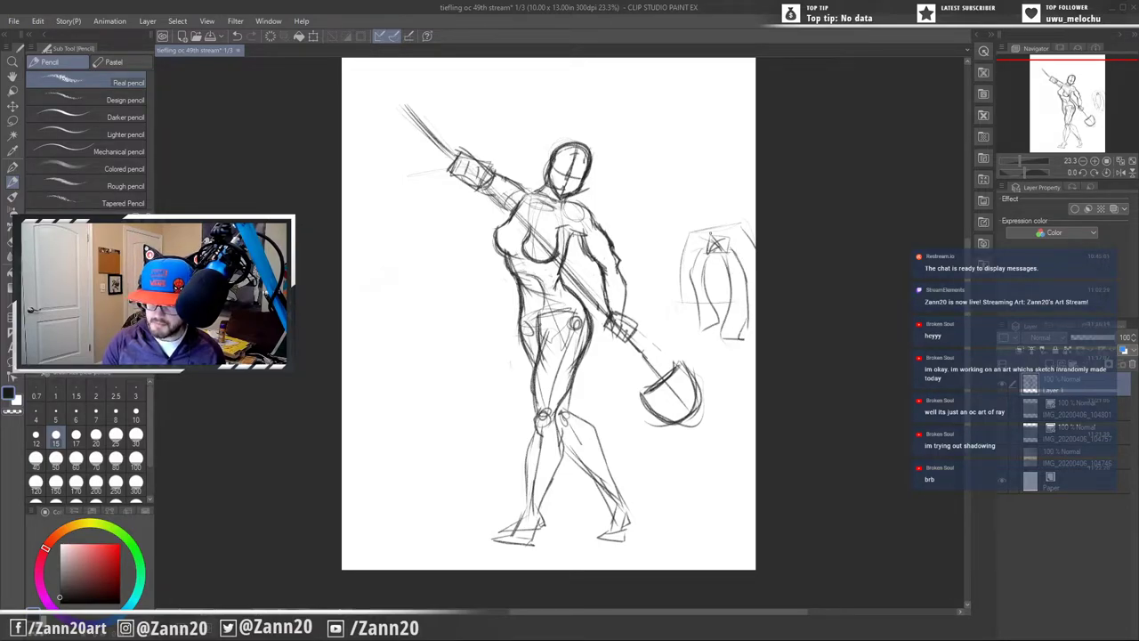
pyautogui.moveTo(710, 254)
pyautogui.mouseDown()
pyautogui.moveTo(715, 309)
pyautogui.moveTo(724, 306)
pyautogui.mouseUp()
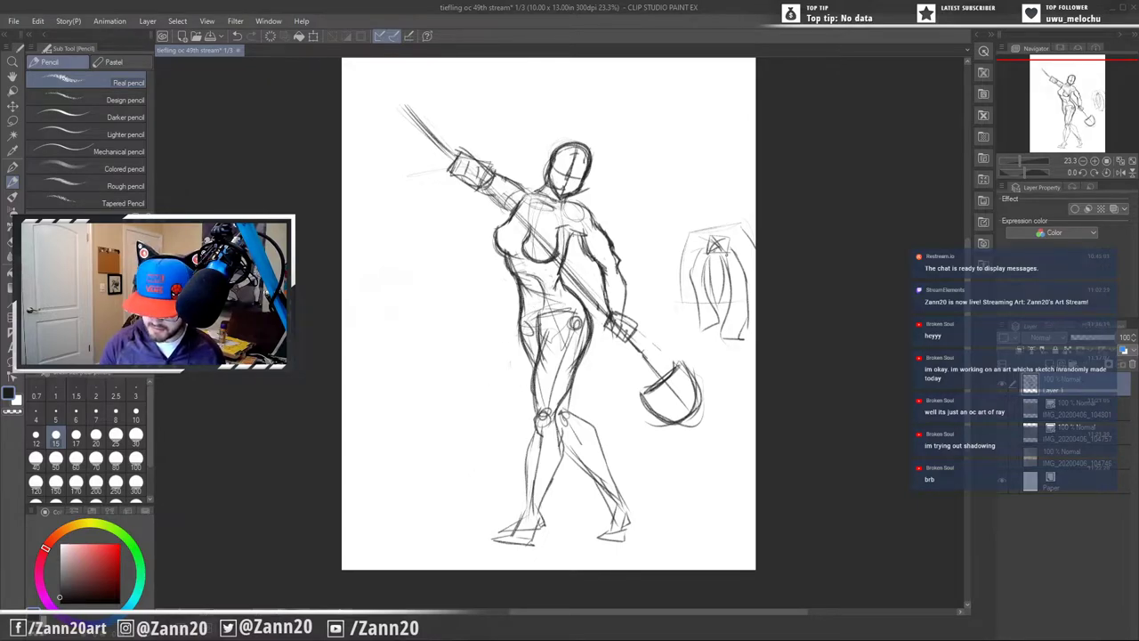
# - Add small marks near the hem and light vertical and horizontal pattern lines across both trouser legs
pyautogui.moveTo(723, 333); pyautogui.dragTo(738, 334)
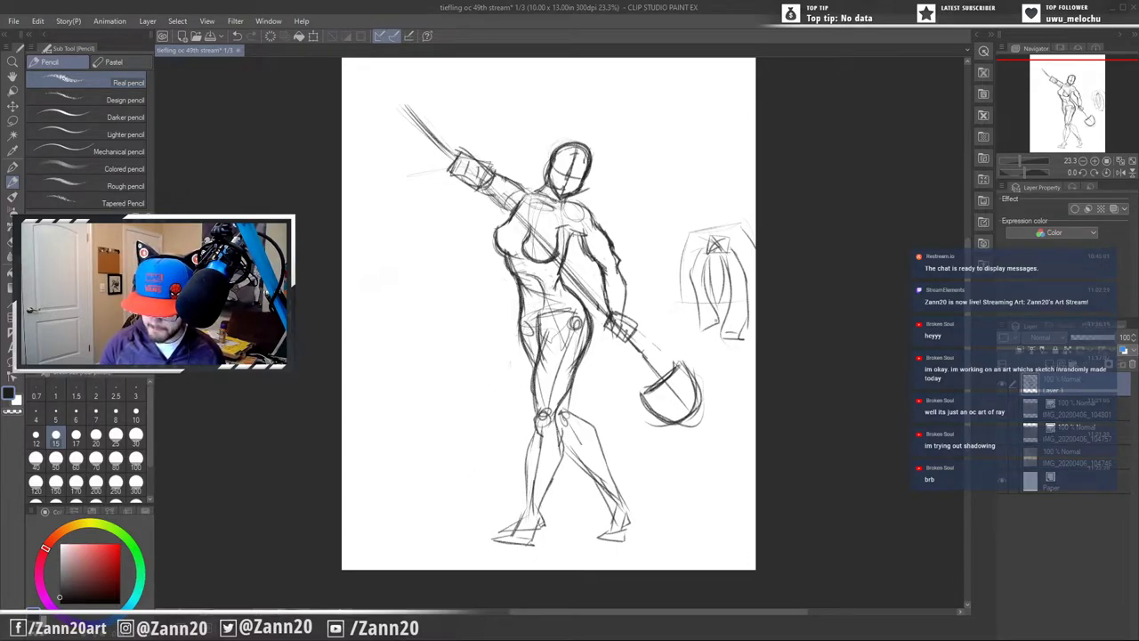
pyautogui.moveTo(701, 302); pyautogui.dragTo(713, 310)
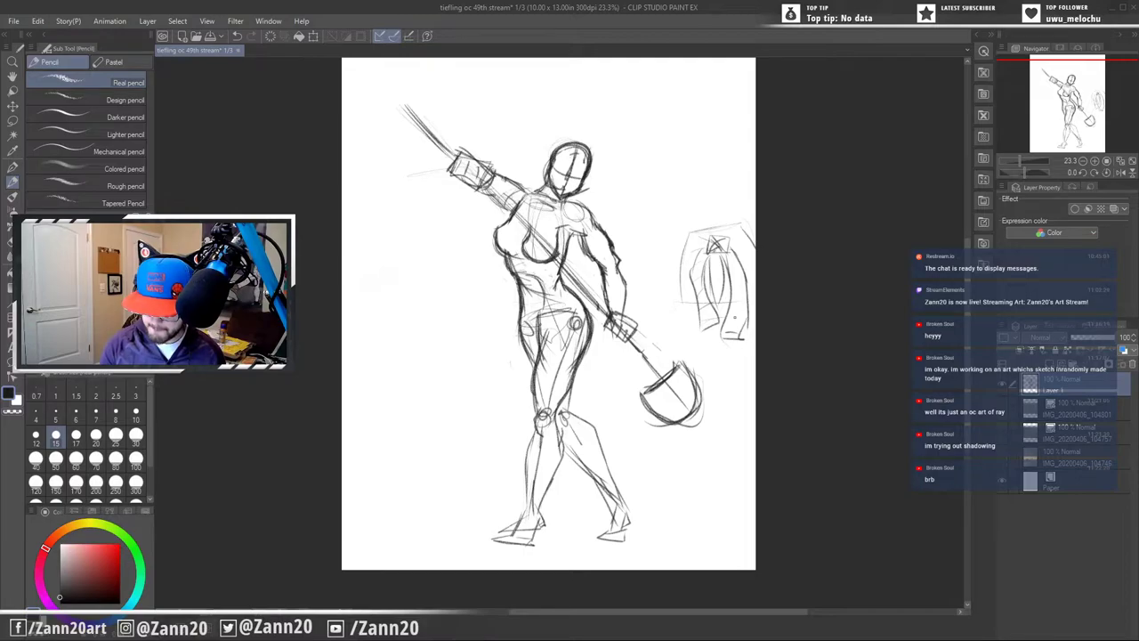
pyautogui.moveTo(738, 278); pyautogui.dragTo(739, 329)
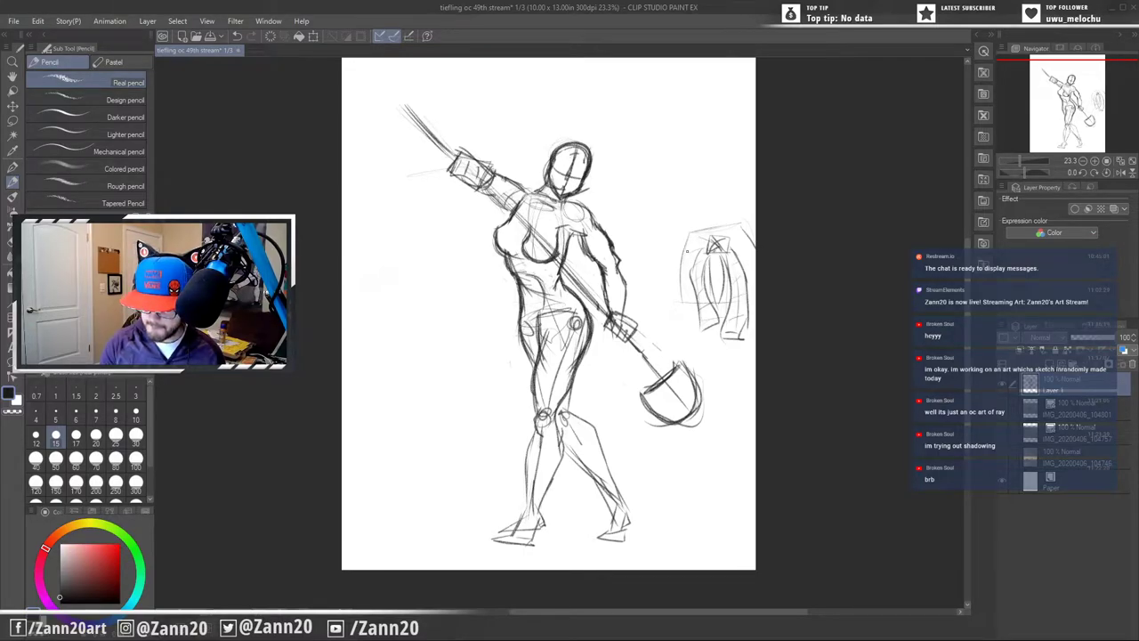
pyautogui.moveTo(692, 258); pyautogui.dragTo(688, 304)
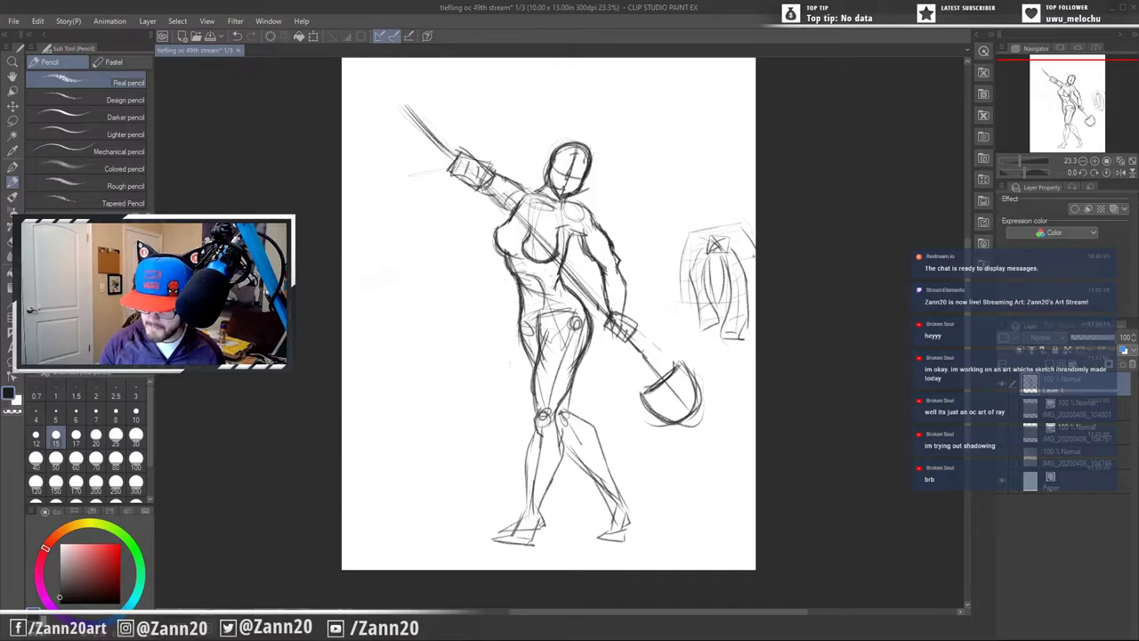
pyautogui.moveTo(743, 252); pyautogui.dragTo(748, 284)
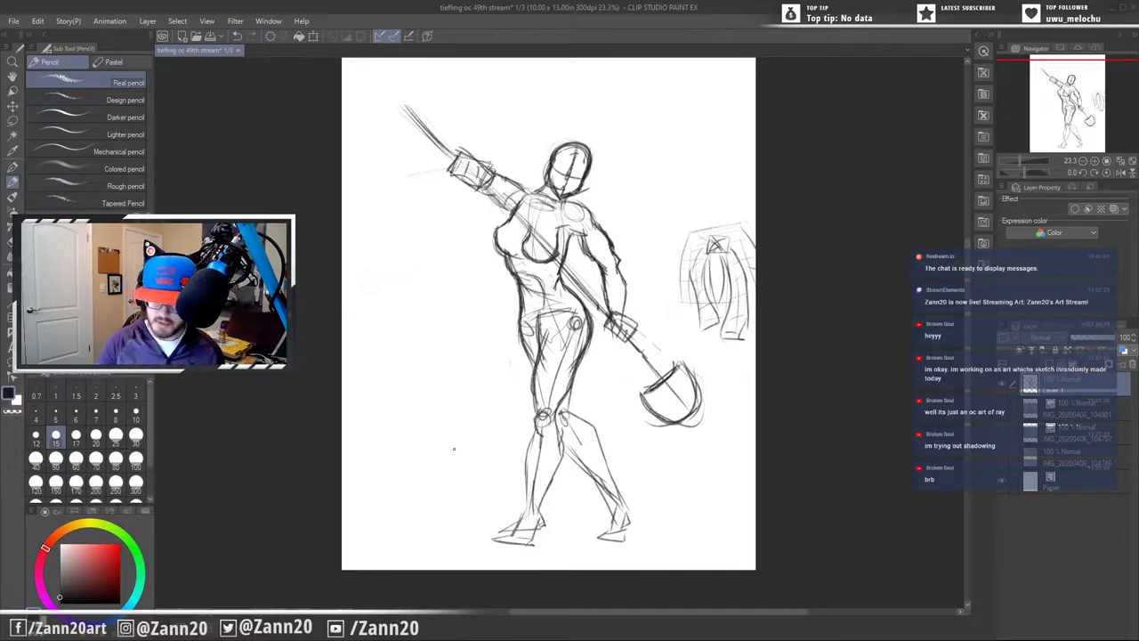
# - Sketch a pair of round glasses above the trousers and start a small ringed accessory detail above them
pyautogui.moveTo(674, 164); pyautogui.dragTo(699, 166)
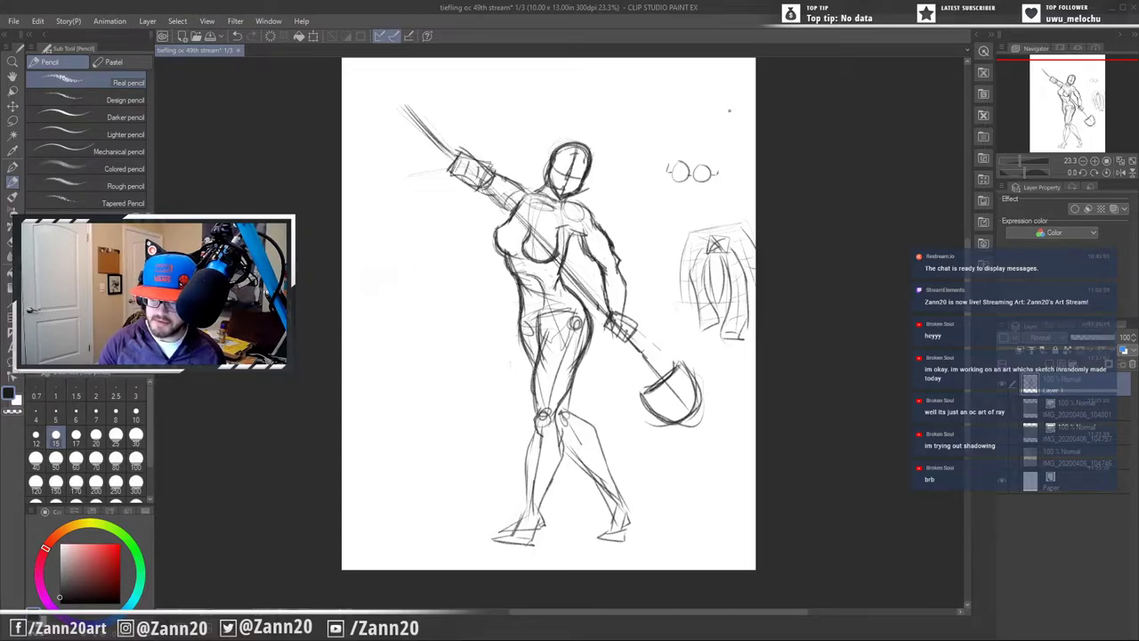
pyautogui.moveTo(728, 139); pyautogui.dragTo(726, 148)
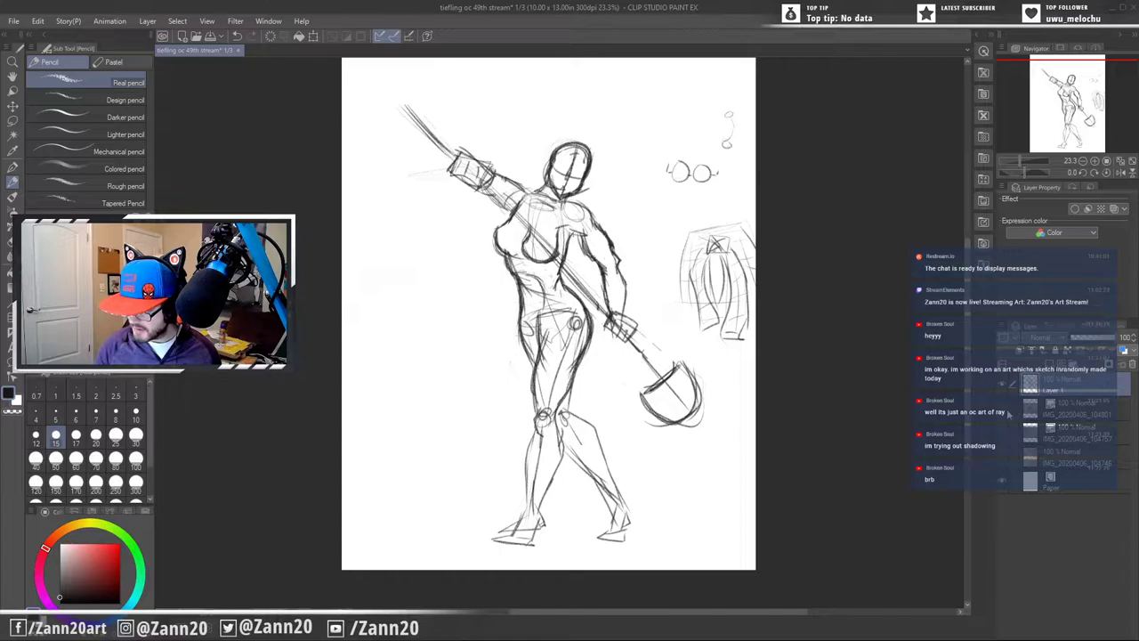
# - Check the notebook reference photo, hide it again and finish the small accessory detail above the glasses on Layer 1
pyautogui.click(1003, 457)
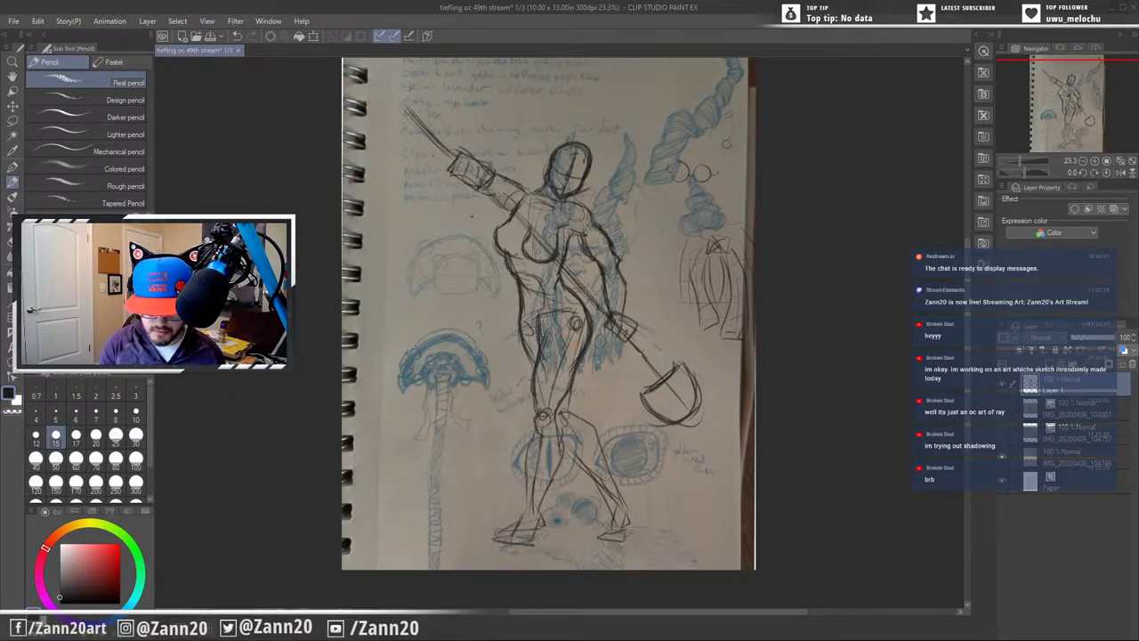
pyautogui.click(1039, 455)
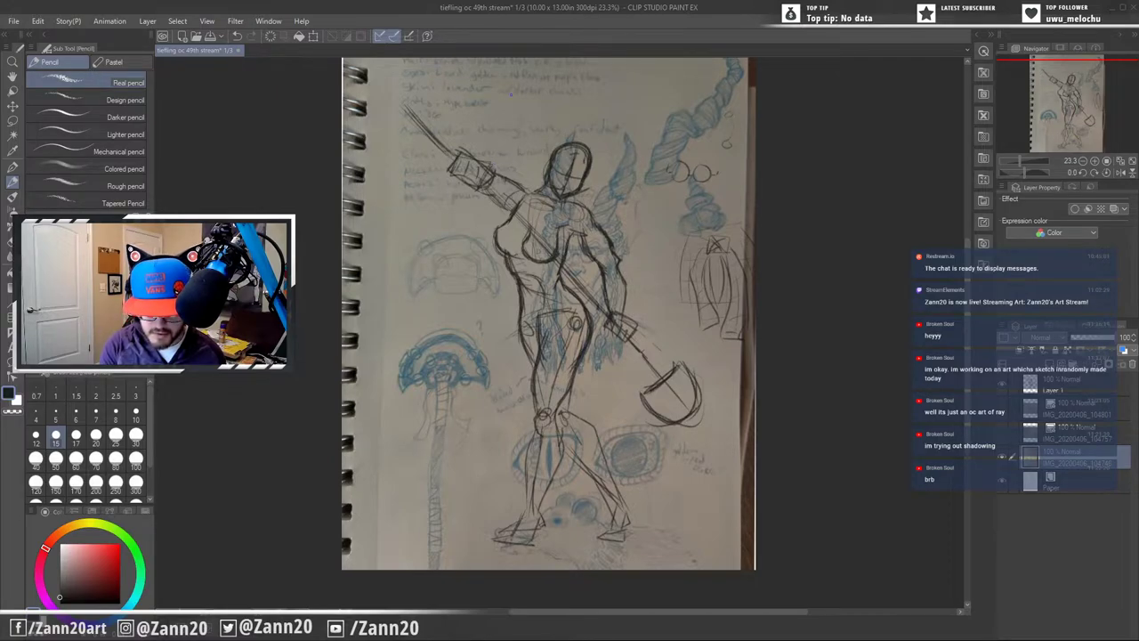
pyautogui.click(1010, 457)
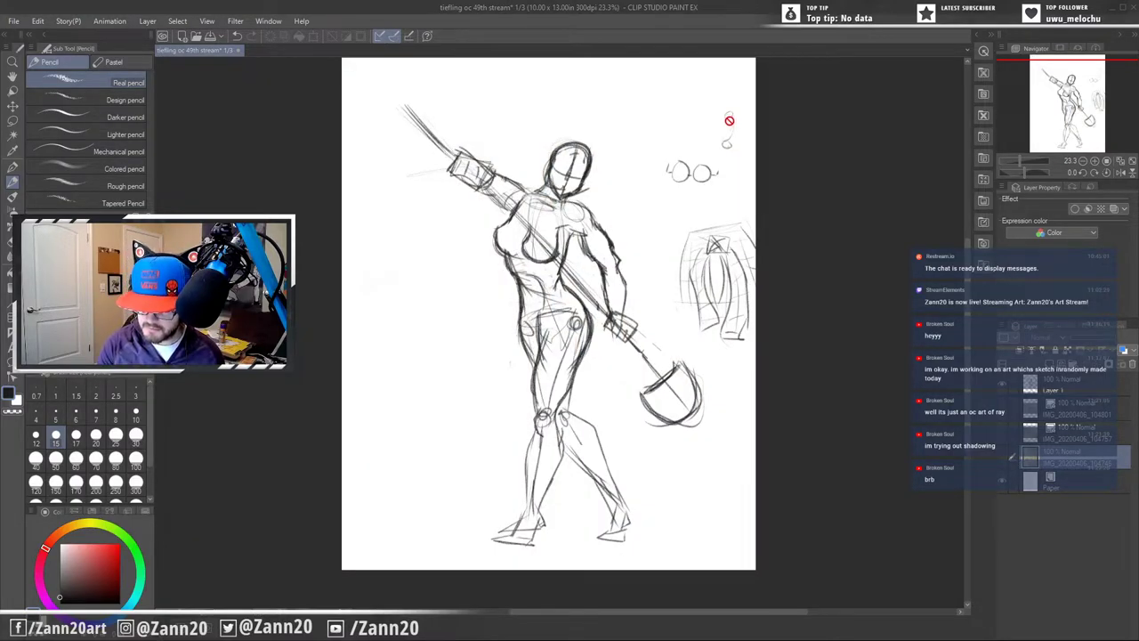
pyautogui.click(1064, 392)
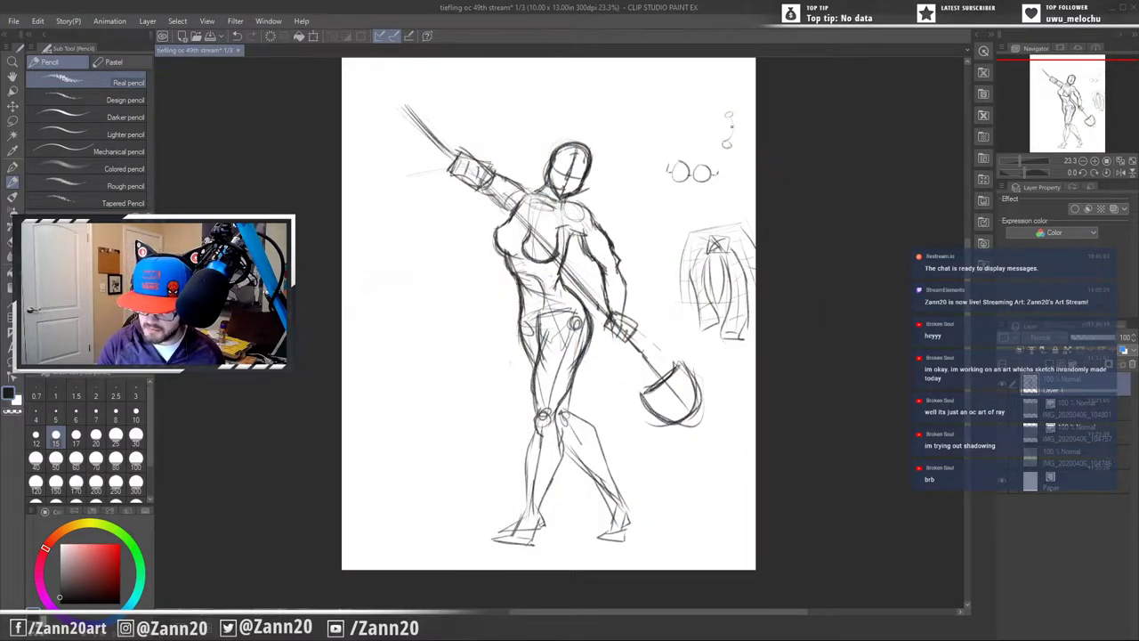
pyautogui.moveTo(735, 126)
pyautogui.mouseDown()
pyautogui.moveTo(737, 137)
pyautogui.moveTo(714, 148)
pyautogui.mouseUp()
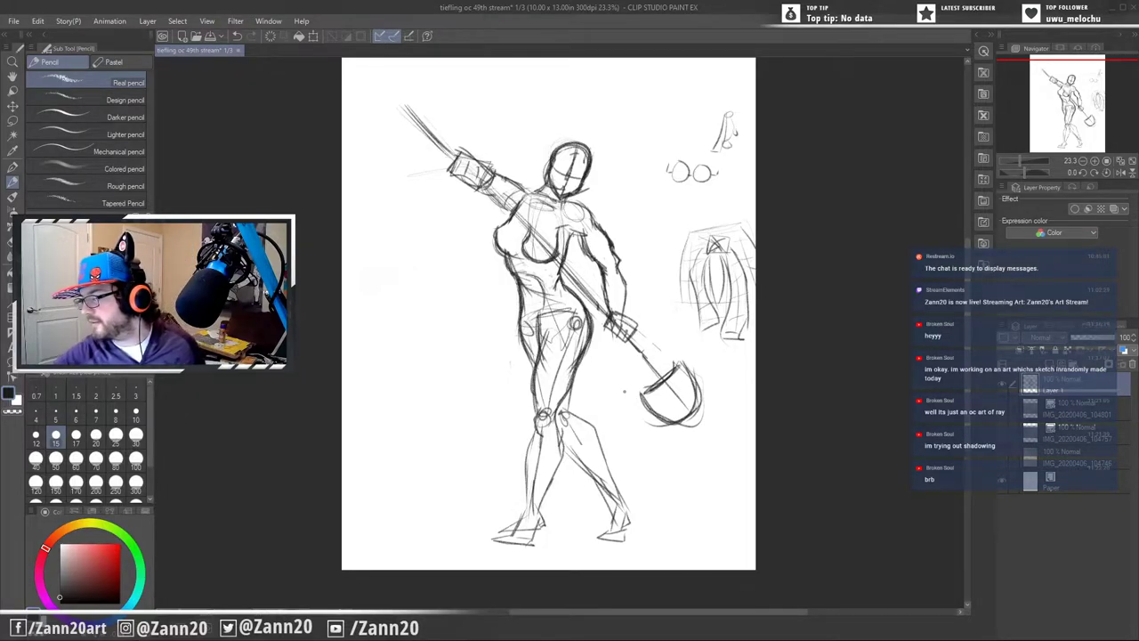
# - Set the drawing colour to black and sketch a side-view high-top shoe above the glasses, with a flat sole line
pyautogui.rightClick(624, 391)
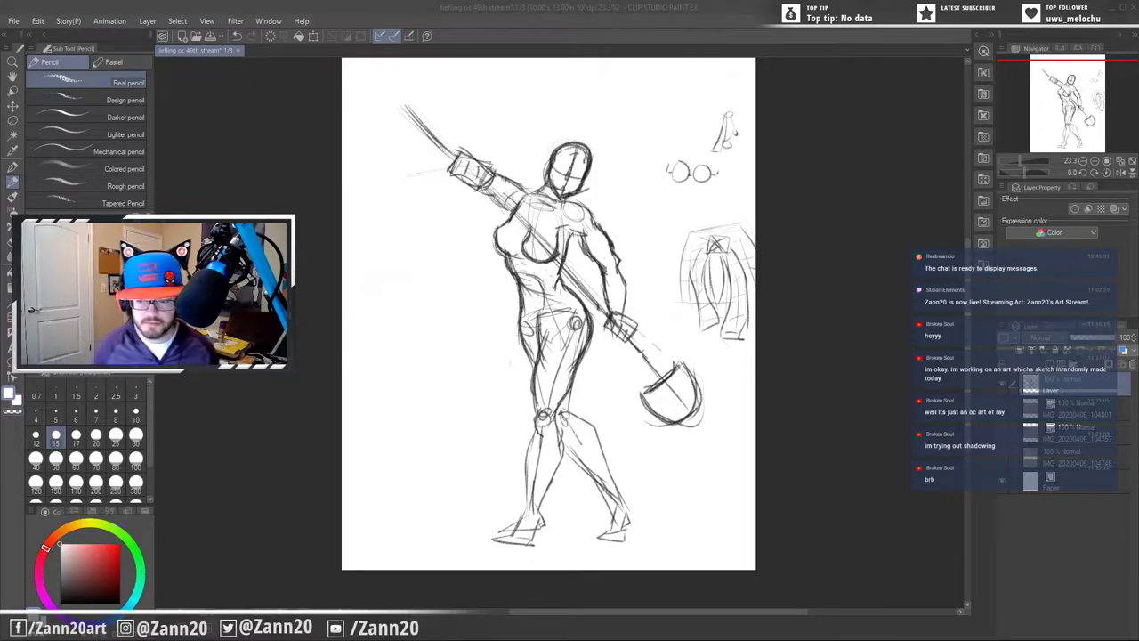
pyautogui.click(811, 76)
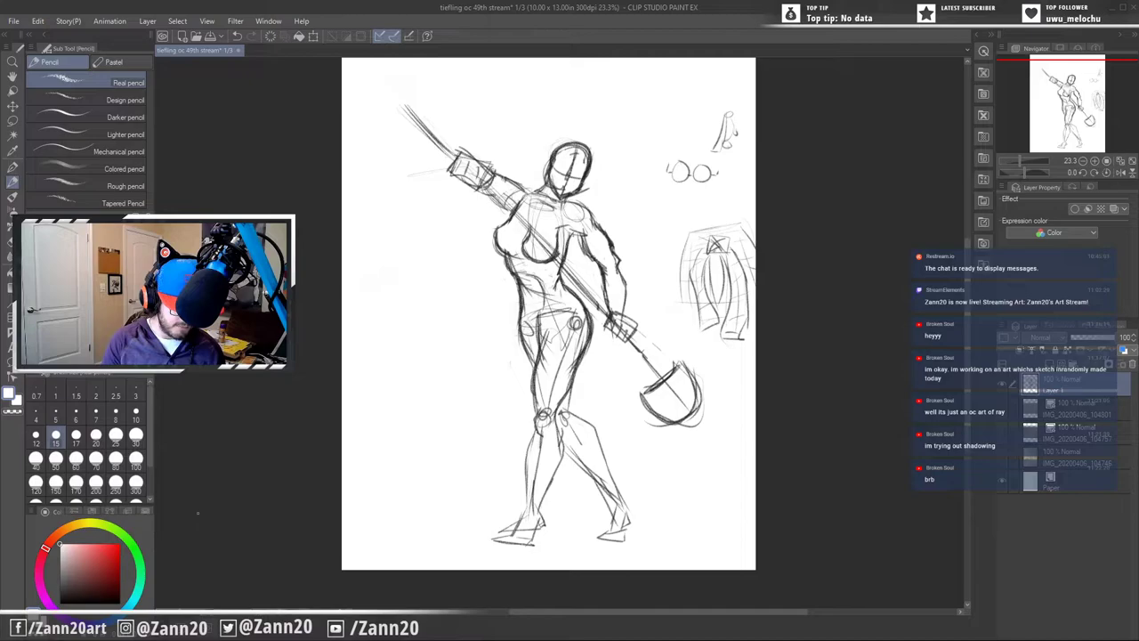
pyautogui.click(58, 603)
pyautogui.moveTo(661, 102); pyautogui.dragTo(657, 113)
pyautogui.hotkey('ctrl', 'z')
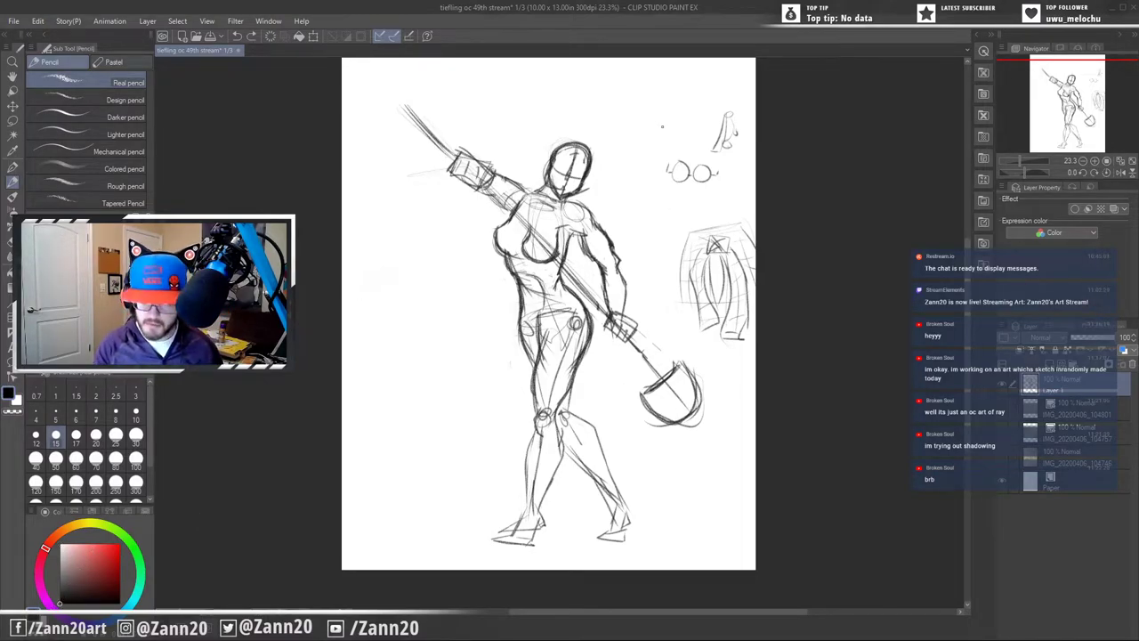
pyautogui.moveTo(664, 85)
pyautogui.mouseDown()
pyautogui.moveTo(663, 103)
pyautogui.moveTo(620, 104)
pyautogui.moveTo(621, 116)
pyautogui.mouseUp()
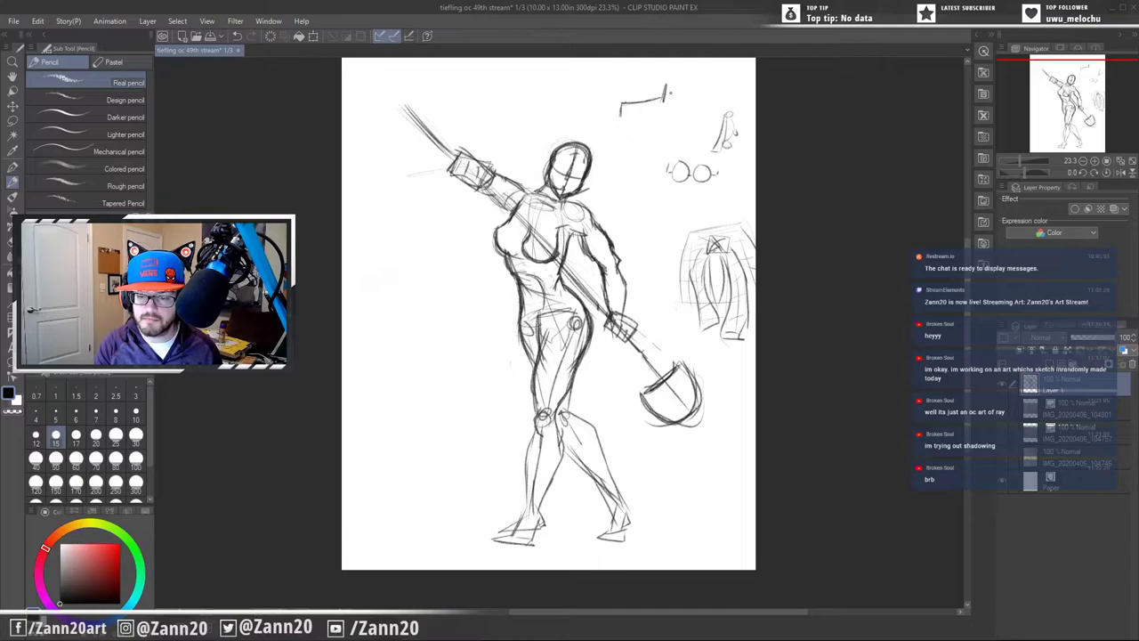
pyautogui.moveTo(665, 80)
pyautogui.mouseDown()
pyautogui.moveTo(700, 79)
pyautogui.moveTo(696, 120)
pyautogui.mouseUp()
pyautogui.moveTo(621, 124)
pyautogui.mouseDown()
pyautogui.moveTo(673, 124)
pyautogui.moveTo(638, 123)
pyautogui.moveTo(698, 117)
pyautogui.mouseUp()
pyautogui.moveTo(617, 118); pyautogui.dragTo(652, 115)
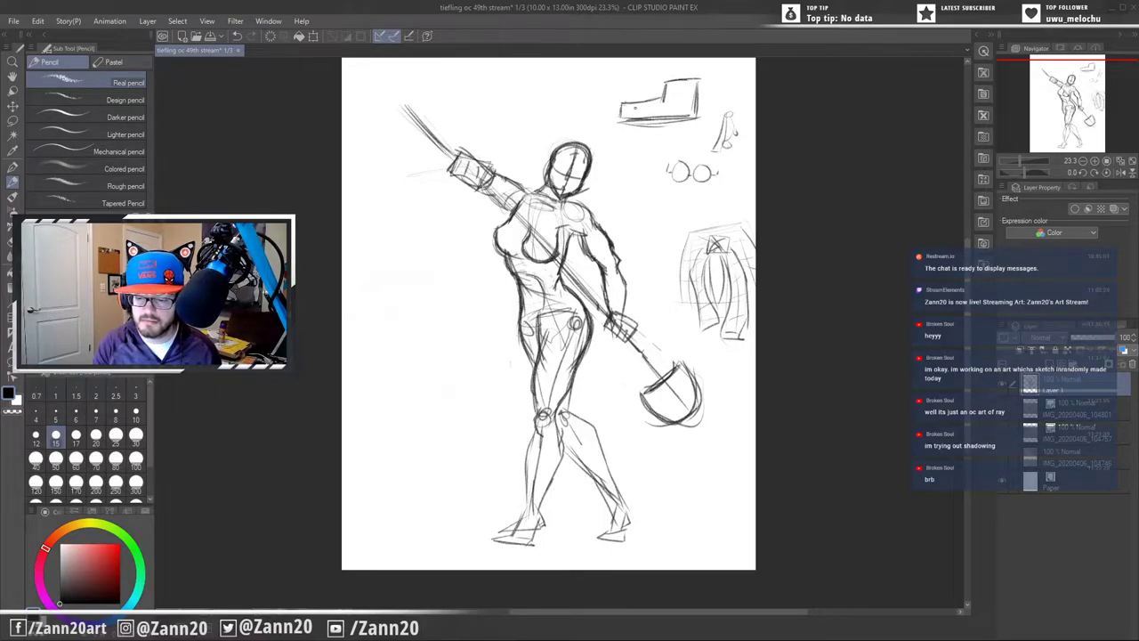
# - Thicken the shoe's sole, shape its ankle and toe, and add panel lines and a swoosh on the side
pyautogui.moveTo(618, 126); pyautogui.dragTo(698, 125)
pyautogui.moveTo(661, 87)
pyautogui.mouseDown()
pyautogui.moveTo(697, 96)
pyautogui.moveTo(654, 106)
pyautogui.mouseUp()
pyautogui.moveTo(655, 104); pyautogui.dragTo(623, 111)
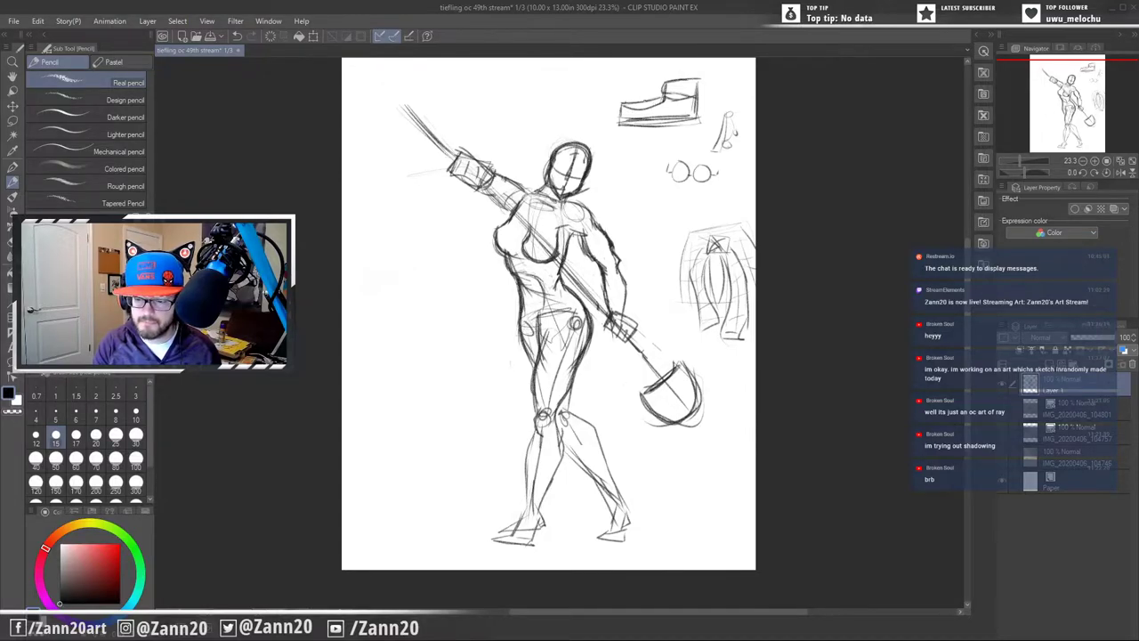
pyautogui.moveTo(636, 110); pyautogui.dragTo(642, 118)
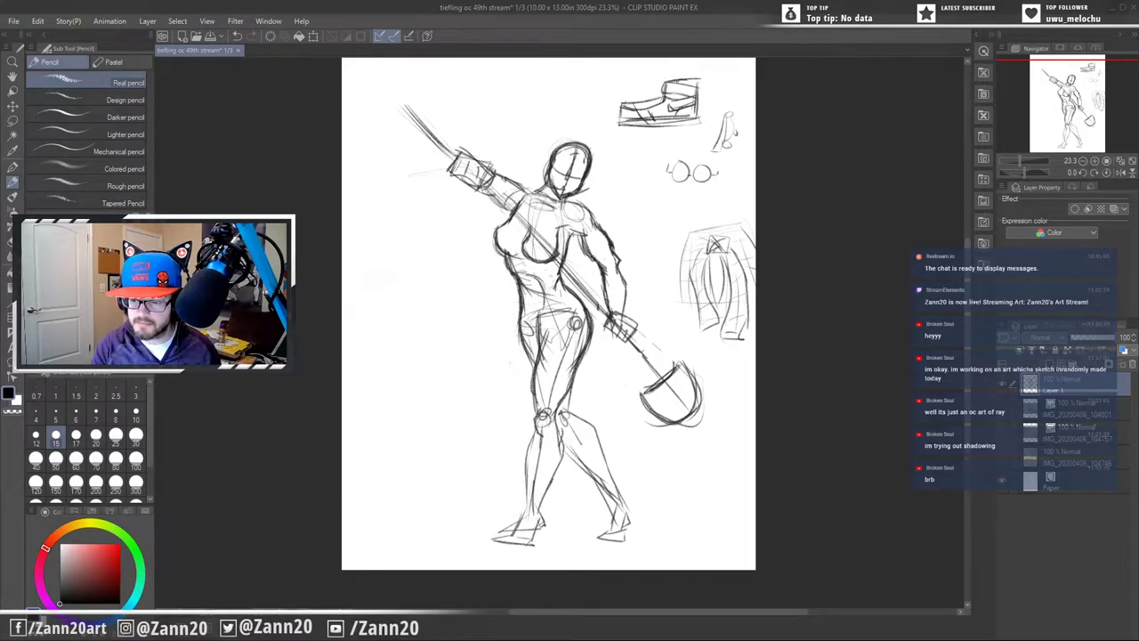
pyautogui.moveTo(697, 87)
pyautogui.mouseDown()
pyautogui.moveTo(697, 98)
pyautogui.moveTo(661, 94)
pyautogui.moveTo(701, 84)
pyautogui.mouseUp()
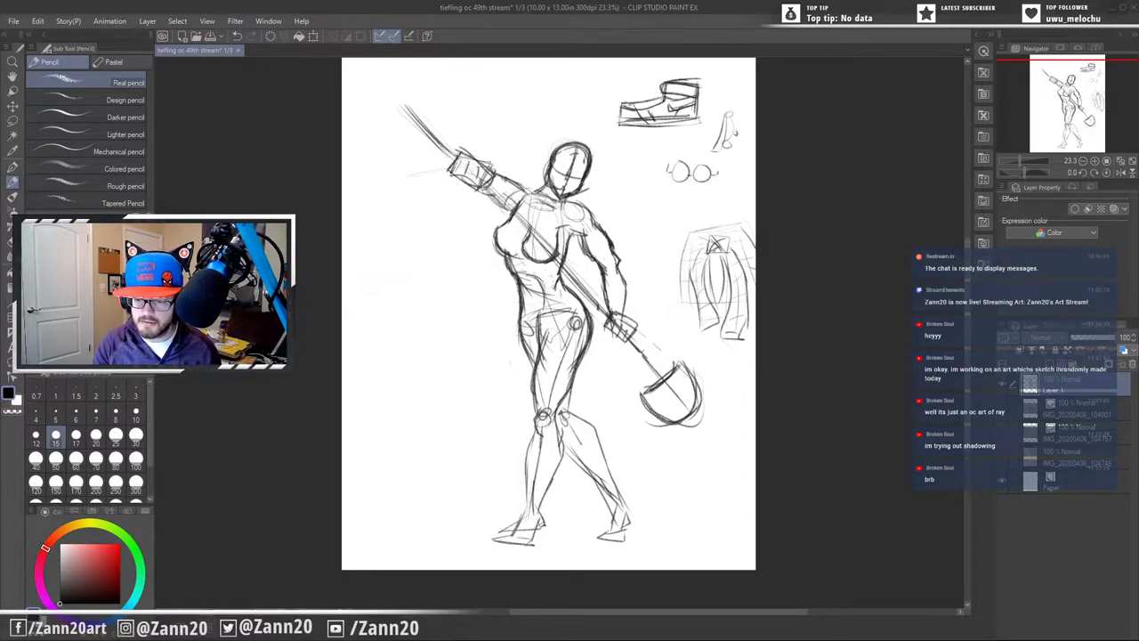
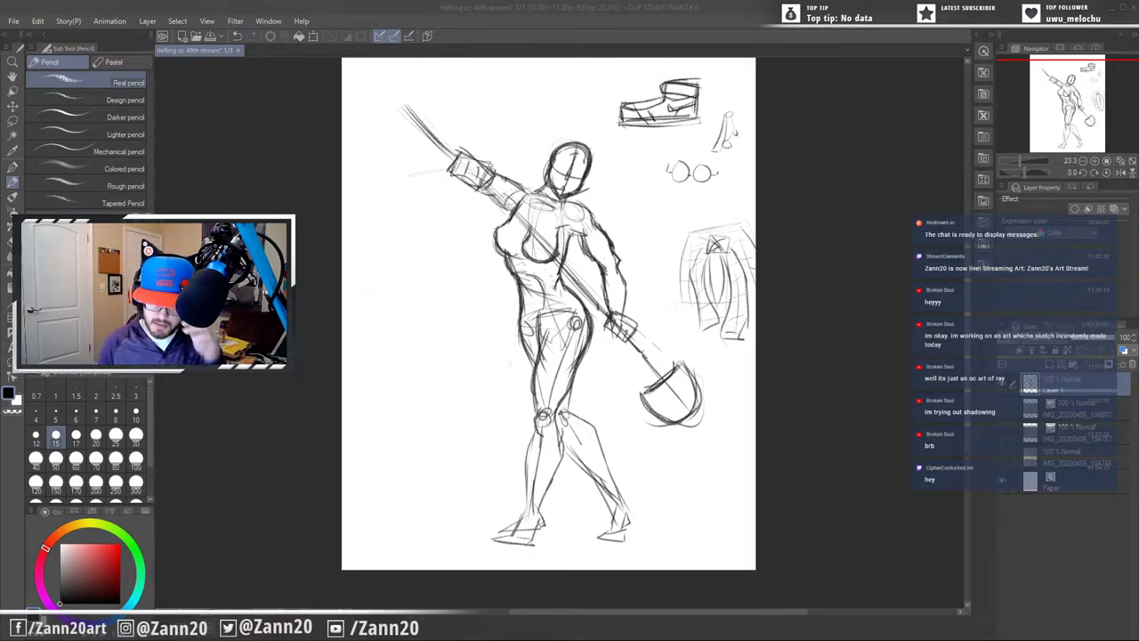
# - Sketch a rounded torso piece above the figure's raised arm and fill it with a crosshatched mesh grid
pyautogui.click(841, 92)
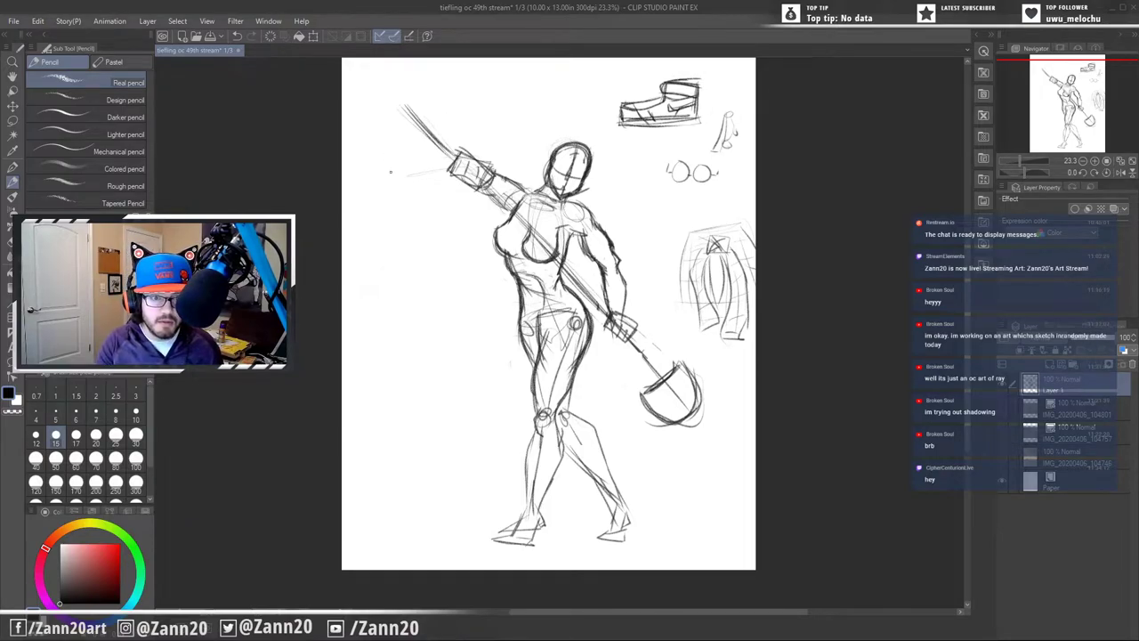
pyautogui.moveTo(492, 82)
pyautogui.mouseDown()
pyautogui.moveTo(537, 79)
pyautogui.moveTo(461, 95)
pyautogui.moveTo(539, 101)
pyautogui.moveTo(549, 130)
pyautogui.moveTo(530, 137)
pyautogui.moveTo(481, 114)
pyautogui.moveTo(481, 135)
pyautogui.moveTo(501, 138)
pyautogui.mouseUp()
pyautogui.moveTo(514, 103)
pyautogui.mouseDown()
pyautogui.moveTo(515, 138)
pyautogui.moveTo(533, 139)
pyautogui.mouseUp()
pyautogui.moveTo(541, 105); pyautogui.dragTo(541, 130)
pyautogui.moveTo(481, 111); pyautogui.dragTo(555, 119)
pyautogui.moveTo(479, 124); pyautogui.dragTo(563, 131)
pyautogui.moveTo(493, 111)
pyautogui.mouseDown()
pyautogui.moveTo(548, 106)
pyautogui.moveTo(507, 139)
pyautogui.moveTo(539, 143)
pyautogui.mouseUp()
pyautogui.moveTo(497, 110); pyautogui.dragTo(492, 137)
pyautogui.moveTo(487, 116); pyautogui.dragTo(483, 135)
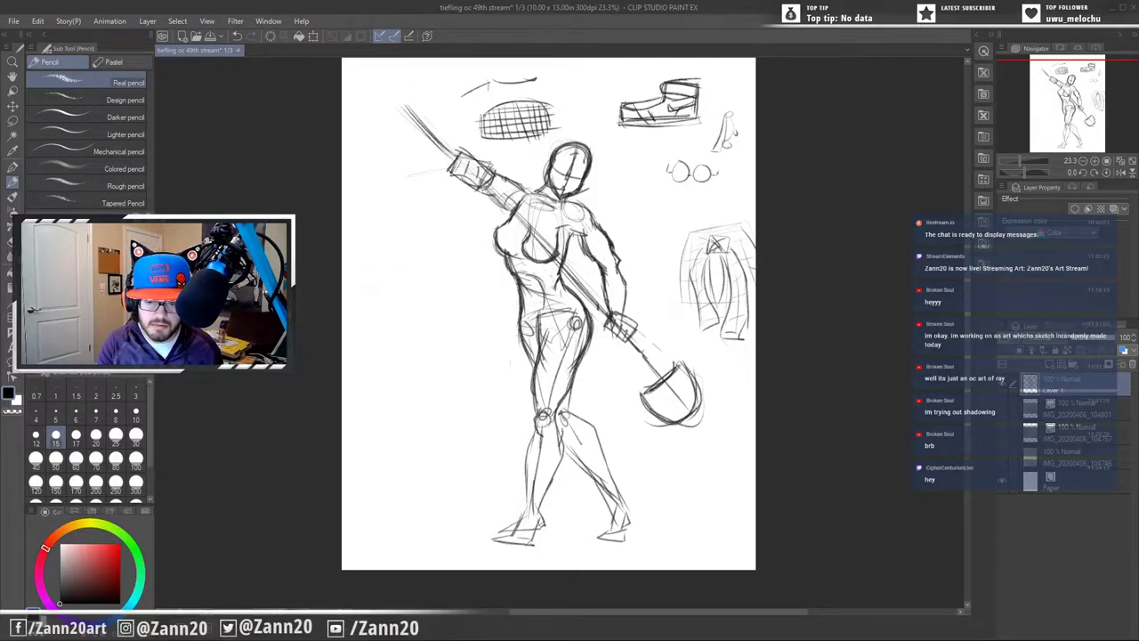
# - Draw the top's sides and long cuffed sleeves around the mesh piece, and add a small banded garment piece beside it
pyautogui.moveTo(467, 112); pyautogui.dragTo(470, 140)
pyautogui.moveTo(560, 102); pyautogui.dragTo(560, 132)
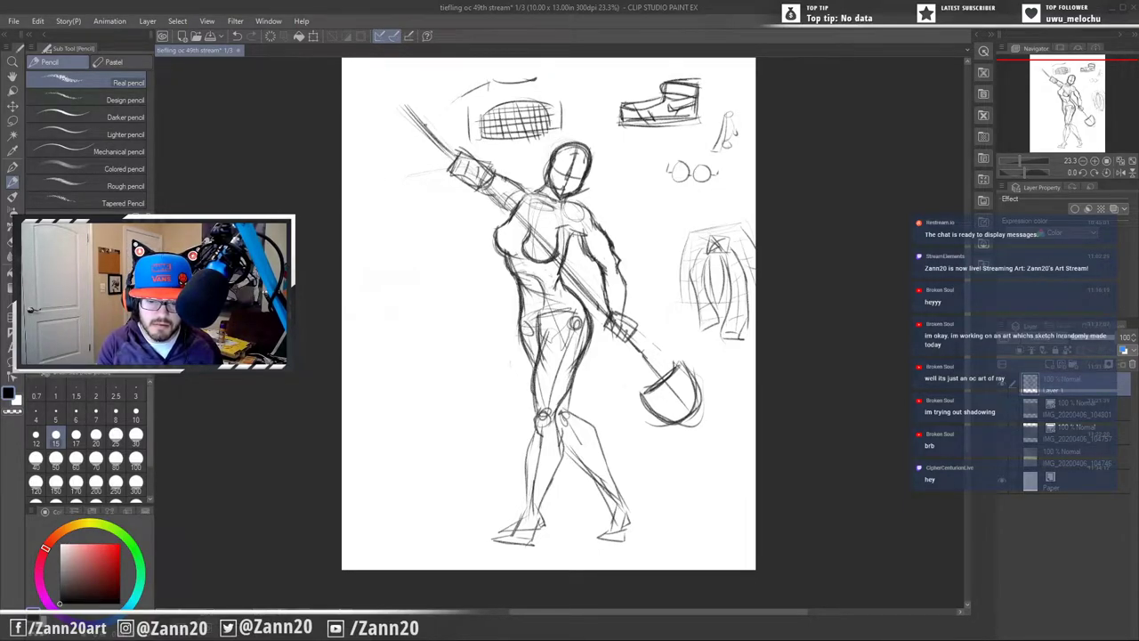
pyautogui.moveTo(423, 149)
pyautogui.mouseDown()
pyautogui.moveTo(408, 199)
pyautogui.moveTo(431, 208)
pyautogui.mouseUp()
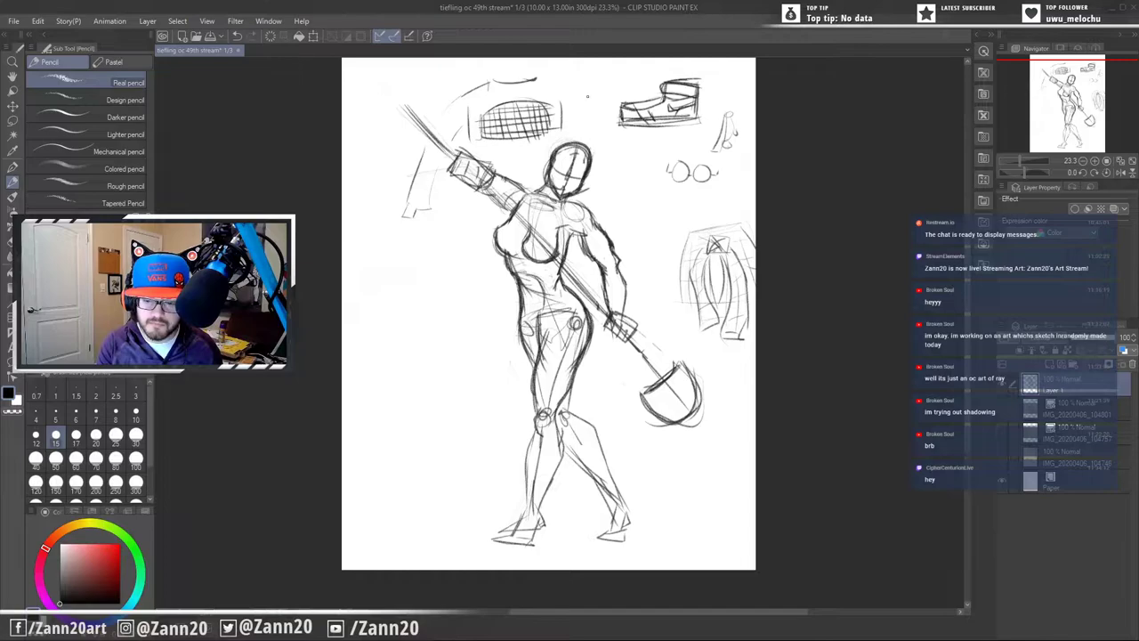
pyautogui.moveTo(543, 79)
pyautogui.mouseDown()
pyautogui.moveTo(613, 113)
pyautogui.moveTo(598, 95)
pyautogui.moveTo(601, 183)
pyautogui.mouseUp()
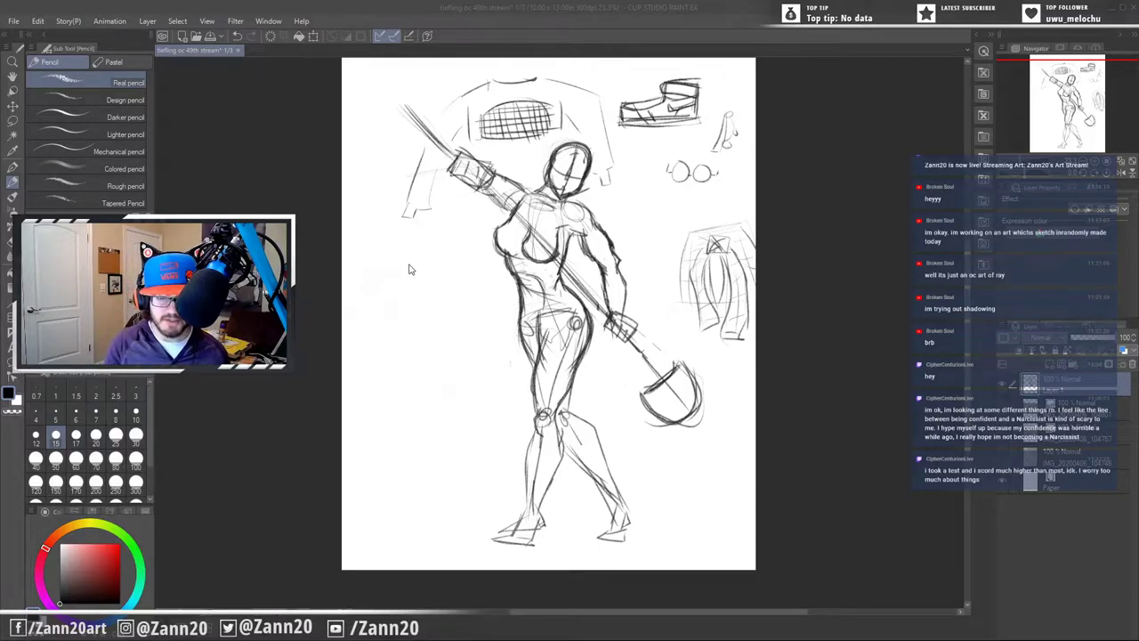
pyautogui.click(307, 124)
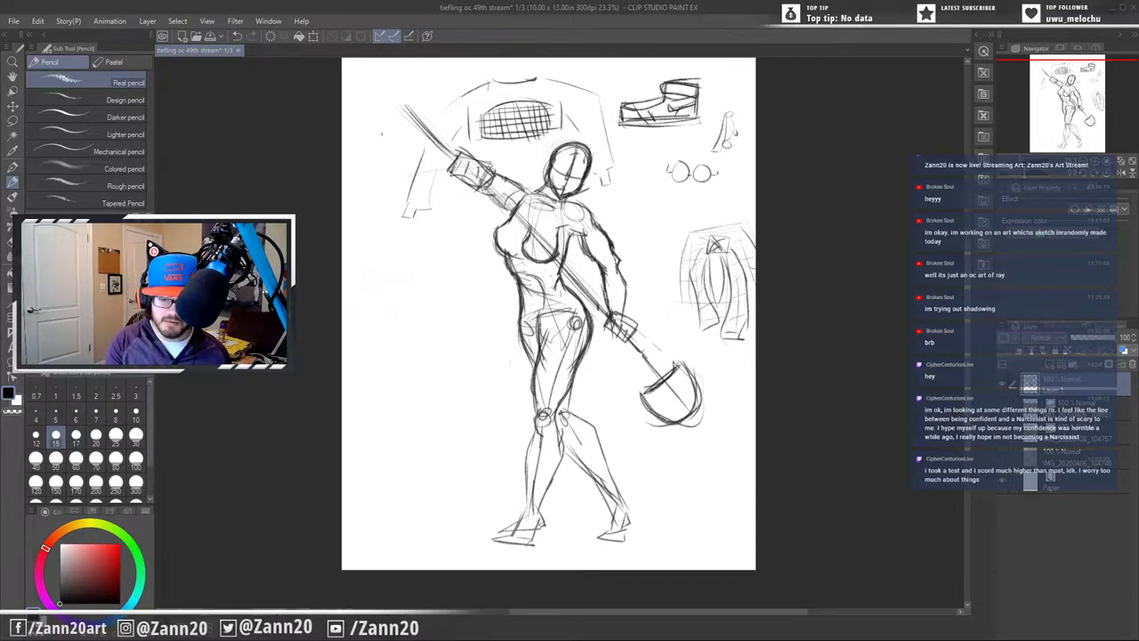
pyautogui.moveTo(371, 126)
pyautogui.mouseDown()
pyautogui.moveTo(402, 149)
pyautogui.moveTo(366, 155)
pyautogui.moveTo(376, 181)
pyautogui.moveTo(364, 169)
pyautogui.moveTo(417, 159)
pyautogui.moveTo(400, 152)
pyautogui.moveTo(367, 178)
pyautogui.moveTo(412, 183)
pyautogui.mouseUp()
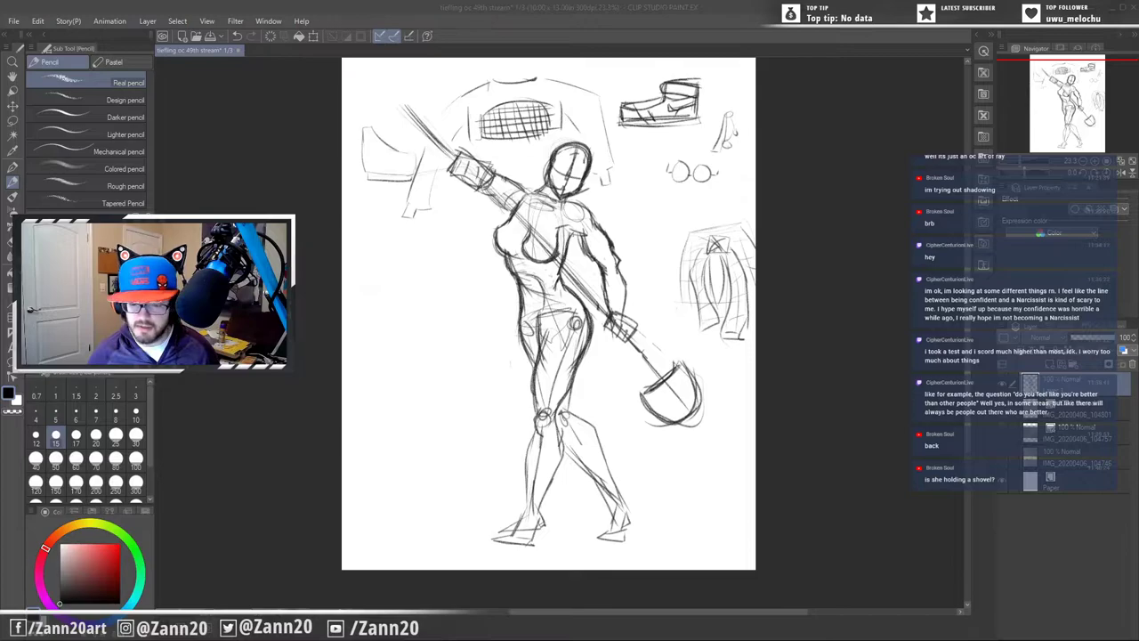
# - Show the notebook reference page to examine the axe and character details, and hide it again
pyautogui.click(1002, 458)
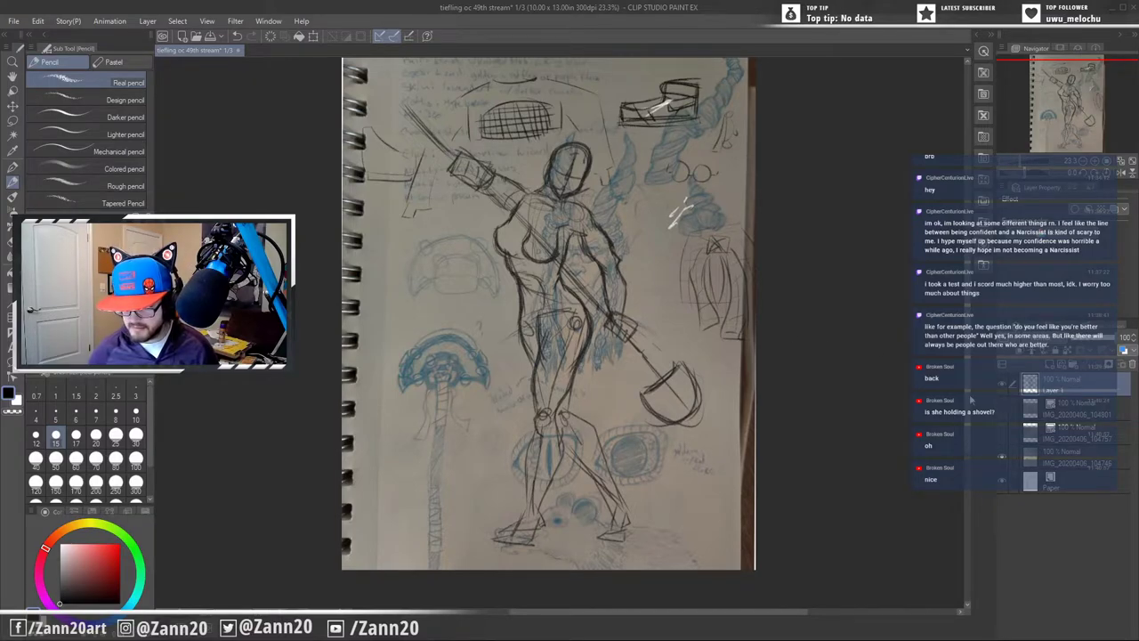
pyautogui.click(1002, 458)
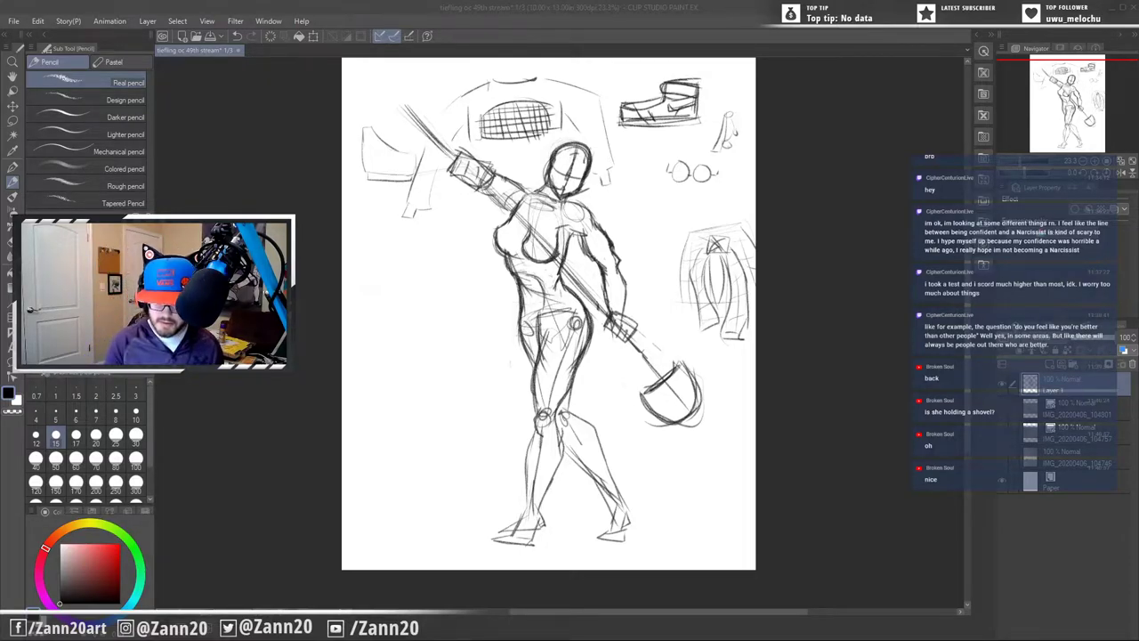
# - Sketch a pair of long straight trousers in the empty space beside the figure's legs, under the banded garment sketch
pyautogui.click(383, 356)
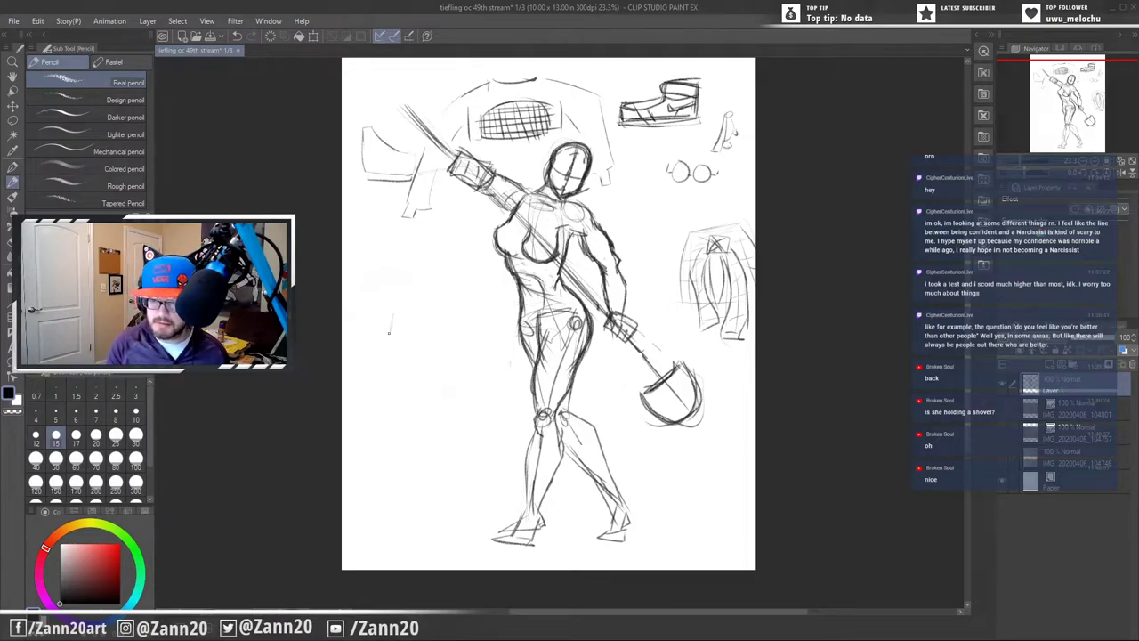
pyautogui.moveTo(386, 314)
pyautogui.mouseDown()
pyautogui.moveTo(442, 312)
pyautogui.moveTo(438, 400)
pyautogui.moveTo(378, 431)
pyautogui.mouseUp()
pyautogui.moveTo(381, 360); pyautogui.dragTo(369, 454)
pyautogui.moveTo(449, 327); pyautogui.dragTo(436, 473)
pyautogui.moveTo(440, 405); pyautogui.dragTo(432, 482)
pyautogui.moveTo(372, 404)
pyautogui.mouseDown()
pyautogui.moveTo(369, 477)
pyautogui.moveTo(384, 482)
pyautogui.moveTo(407, 403)
pyautogui.mouseUp()
pyautogui.moveTo(417, 349)
pyautogui.mouseDown()
pyautogui.moveTo(393, 464)
pyautogui.moveTo(393, 436)
pyautogui.mouseUp()
pyautogui.moveTo(412, 368)
pyautogui.mouseDown()
pyautogui.moveTo(403, 421)
pyautogui.moveTo(417, 491)
pyautogui.mouseUp()
pyautogui.moveTo(434, 443); pyautogui.dragTo(421, 488)
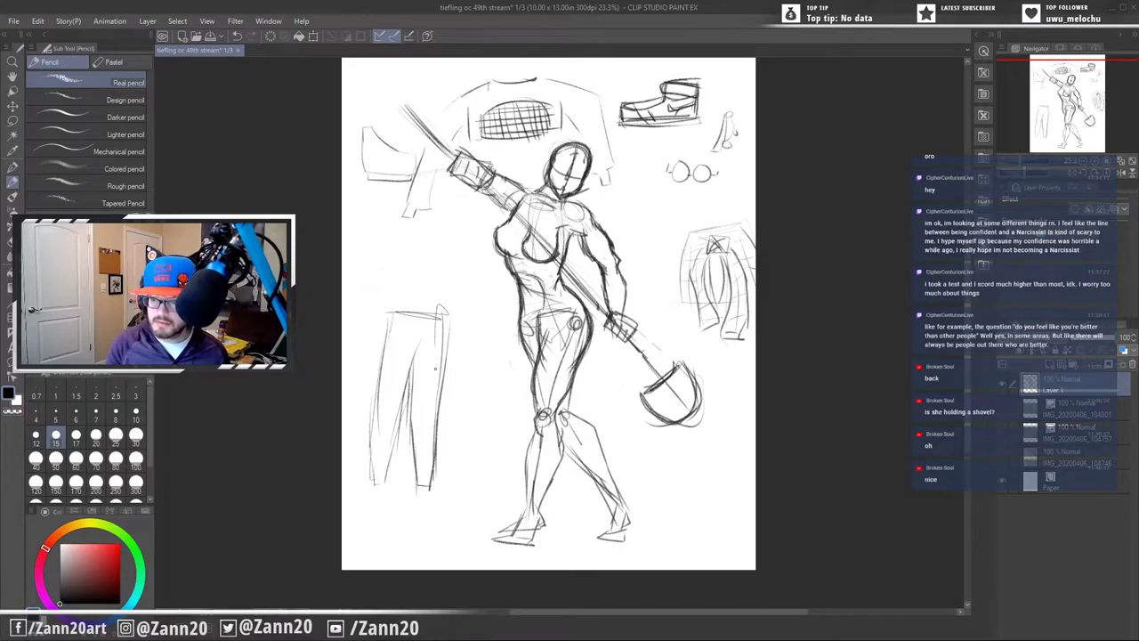
# - Draw small squarish patches down both legs of the trouser sketch at thigh, knee and shin height
pyautogui.moveTo(379, 408)
pyautogui.mouseDown()
pyautogui.moveTo(396, 426)
pyautogui.moveTo(382, 420)
pyautogui.moveTo(384, 445)
pyautogui.moveTo(390, 433)
pyautogui.mouseUp()
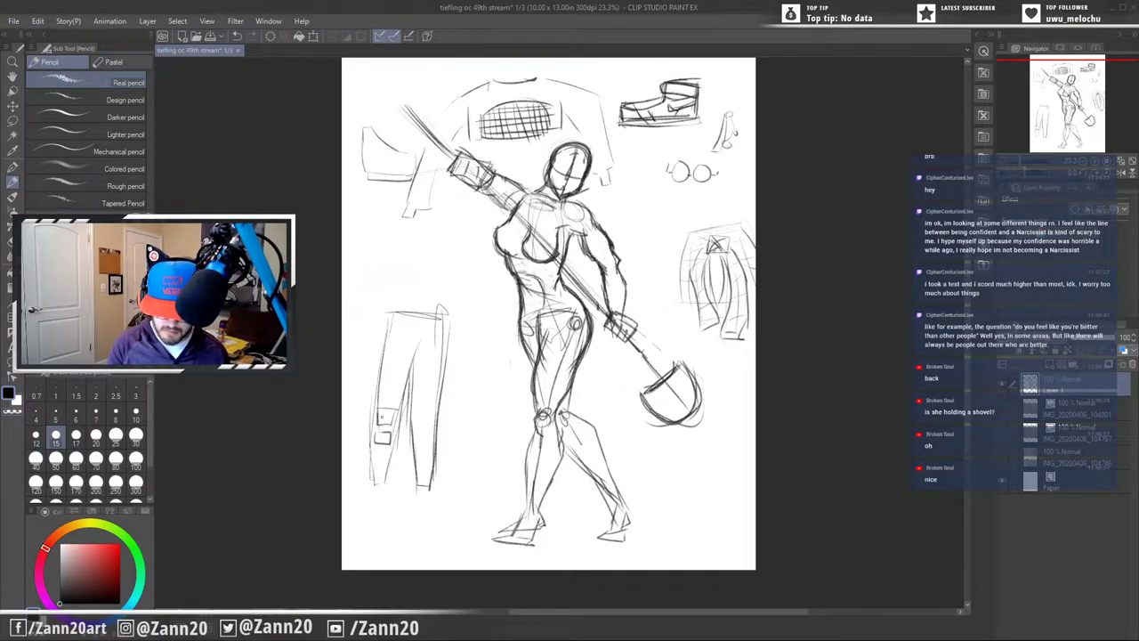
pyautogui.moveTo(400, 354)
pyautogui.mouseDown()
pyautogui.moveTo(383, 358)
pyautogui.moveTo(401, 372)
pyautogui.mouseUp()
pyautogui.moveTo(403, 372); pyautogui.dragTo(400, 357)
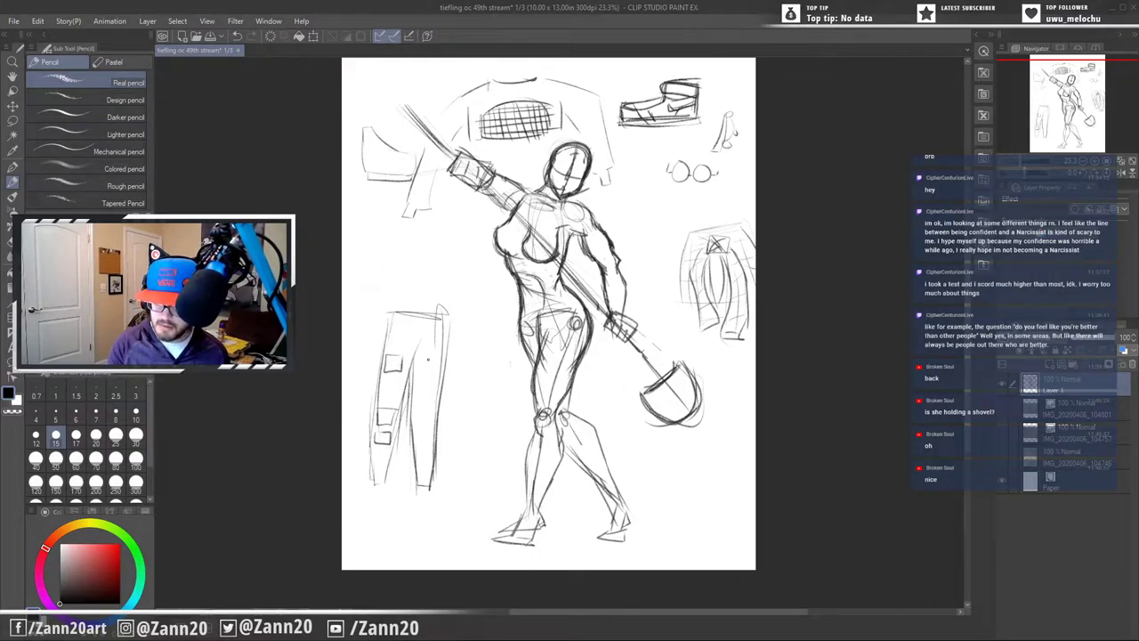
pyautogui.moveTo(423, 353); pyautogui.dragTo(427, 371)
pyautogui.moveTo(431, 371); pyautogui.dragTo(439, 353)
pyautogui.moveTo(419, 411)
pyautogui.mouseDown()
pyautogui.moveTo(432, 422)
pyautogui.moveTo(431, 406)
pyautogui.mouseUp()
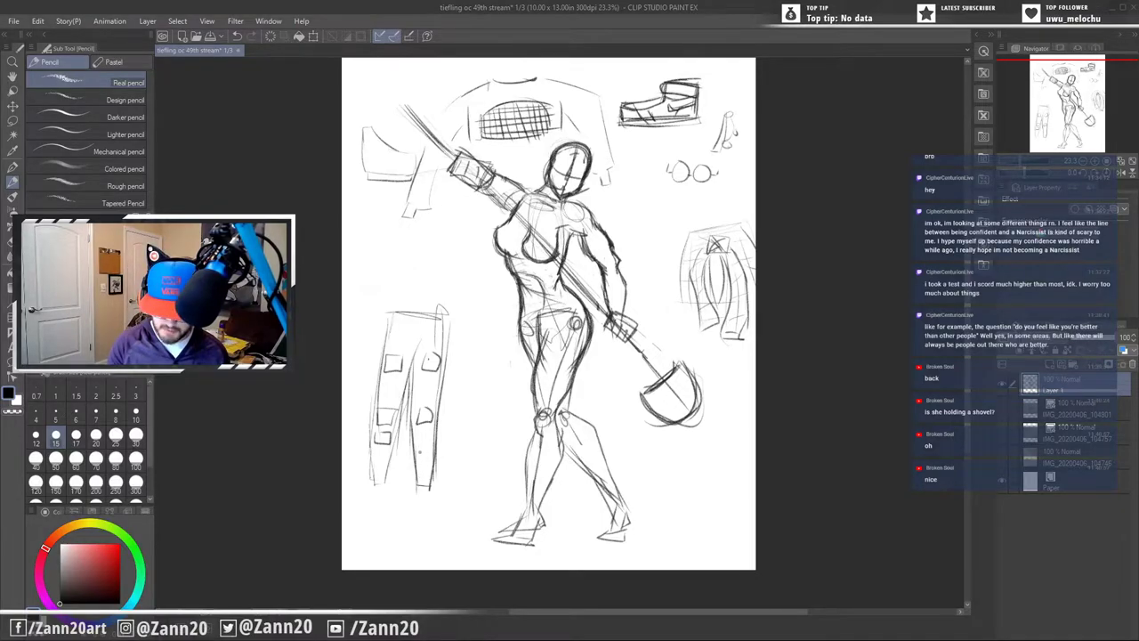
pyautogui.moveTo(427, 451); pyautogui.dragTo(426, 464)
pyautogui.moveTo(427, 464); pyautogui.dragTo(415, 456)
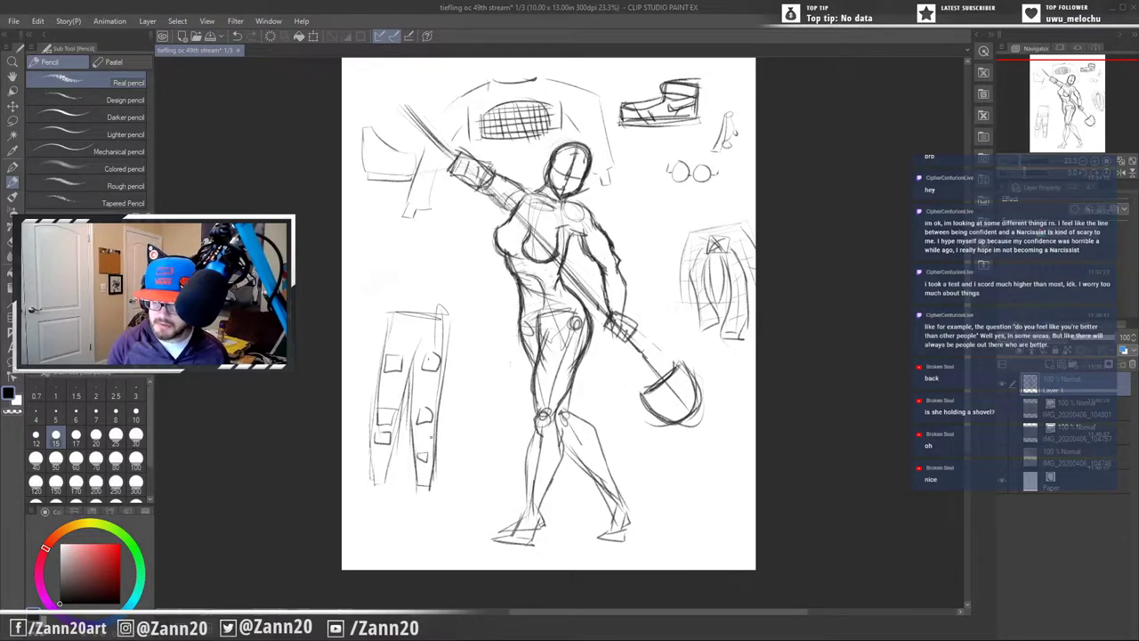
# - Fill the trouser patches with crosshatching and short hatch lines, giving them varied patterns
pyautogui.moveTo(383, 408); pyautogui.dragTo(393, 420)
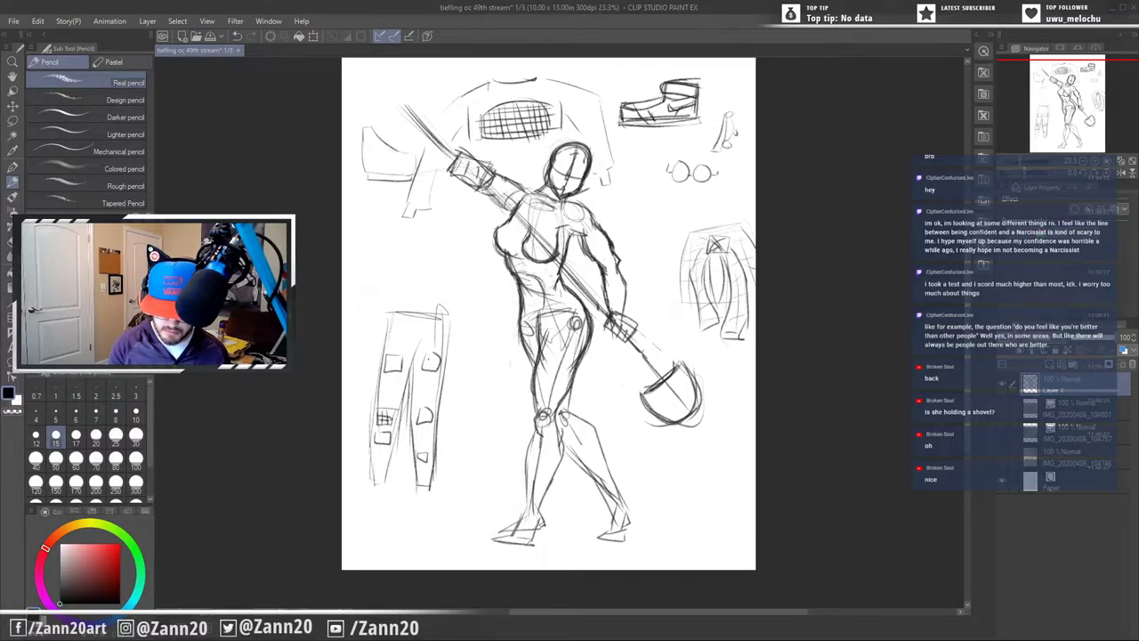
pyautogui.moveTo(427, 354)
pyautogui.mouseDown()
pyautogui.moveTo(427, 370)
pyautogui.moveTo(440, 365)
pyautogui.mouseUp()
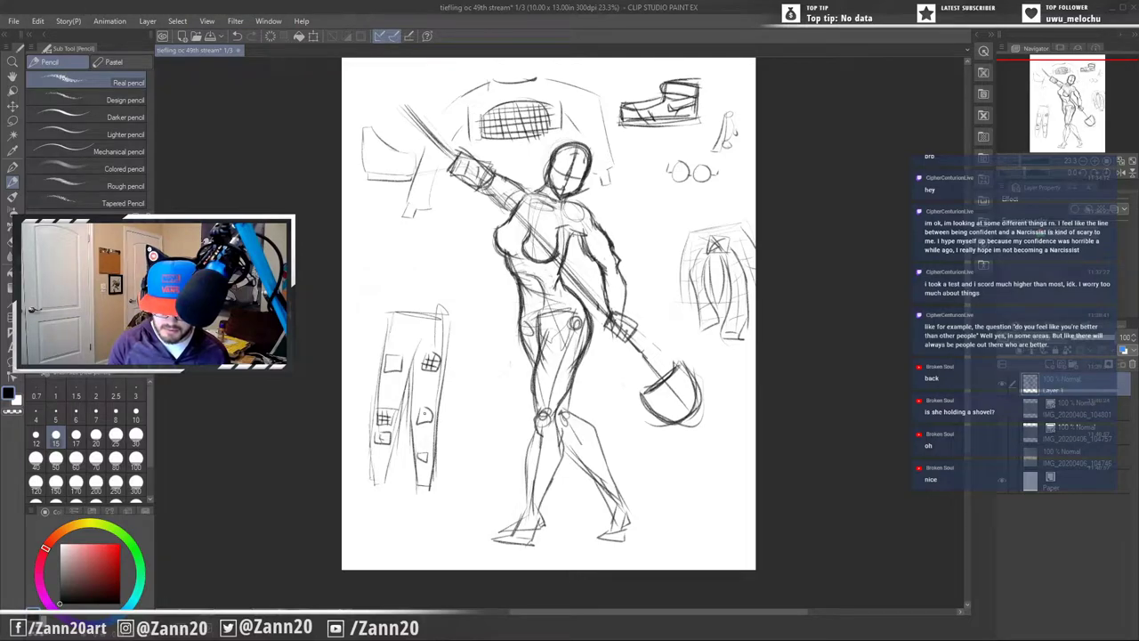
pyautogui.moveTo(424, 412)
pyautogui.mouseDown()
pyautogui.moveTo(434, 419)
pyautogui.moveTo(423, 460)
pyautogui.mouseUp()
pyautogui.moveTo(386, 357); pyautogui.dragTo(403, 372)
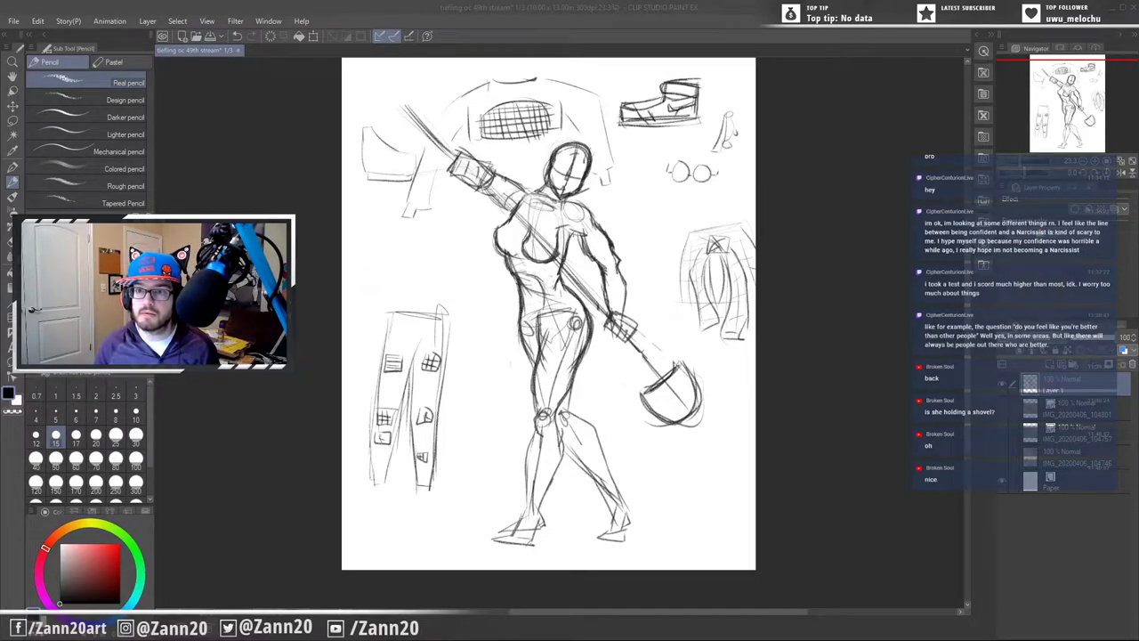
# - Add a new raster layer above the figure sketch and set the drawing colour to saturated blue
pyautogui.click(861, 321)
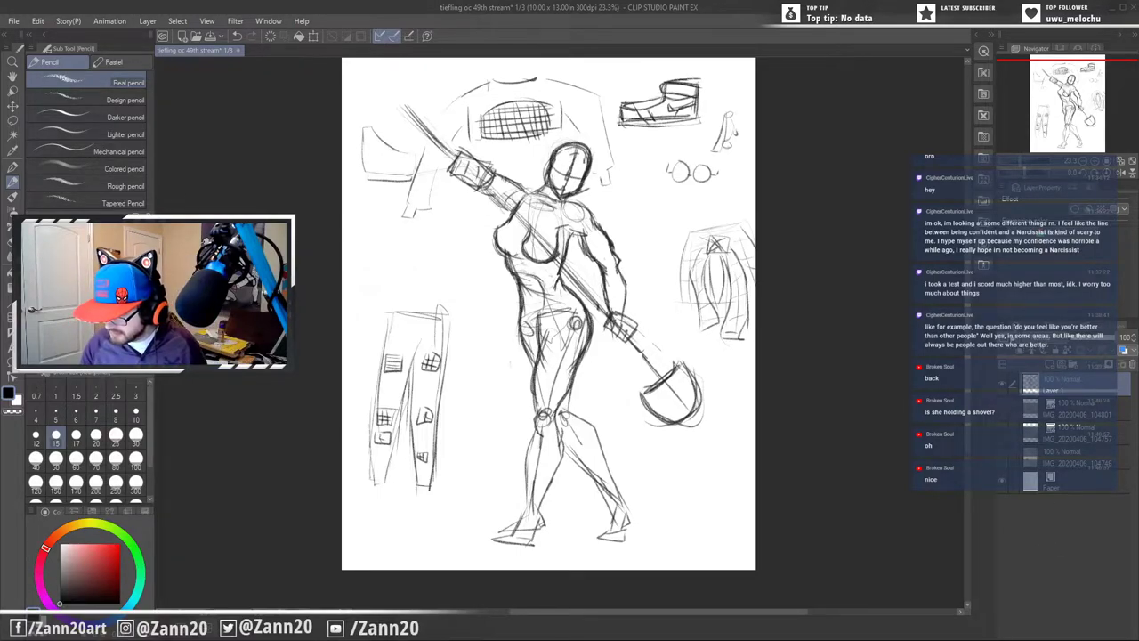
pyautogui.rightClick(1022, 395)
pyautogui.click(899, 199)
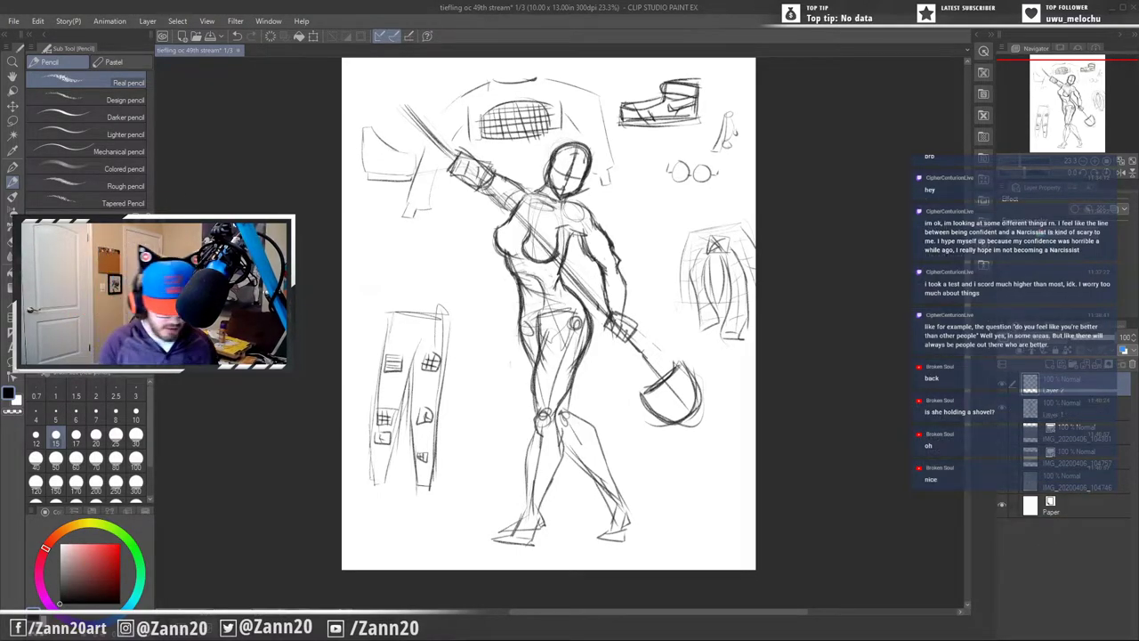
pyautogui.click(73, 622)
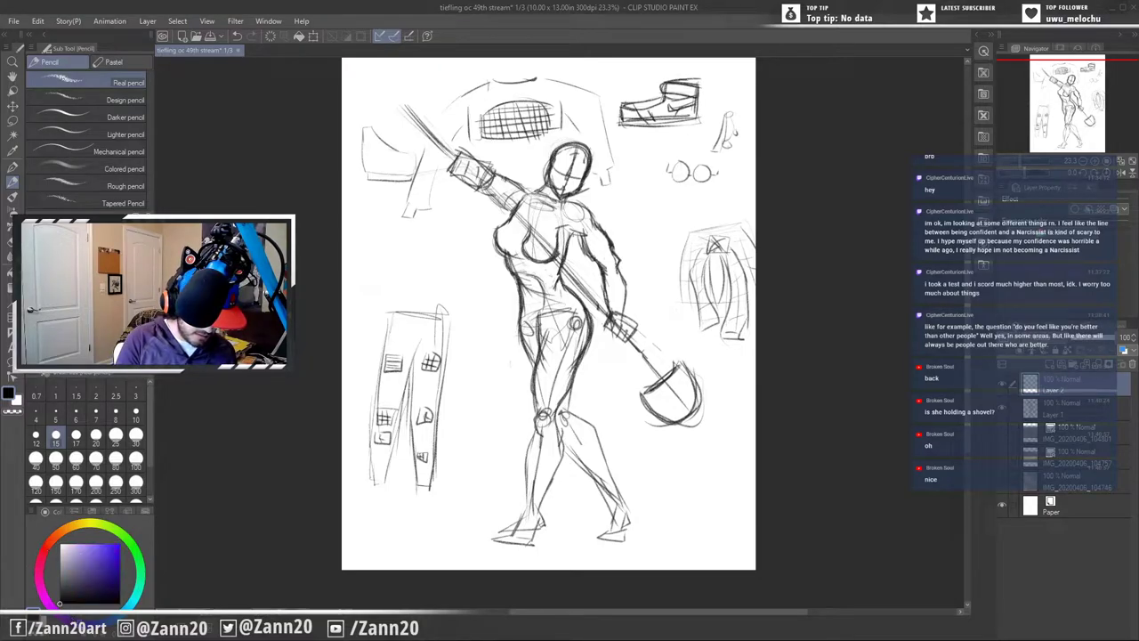
pyautogui.click(118, 545)
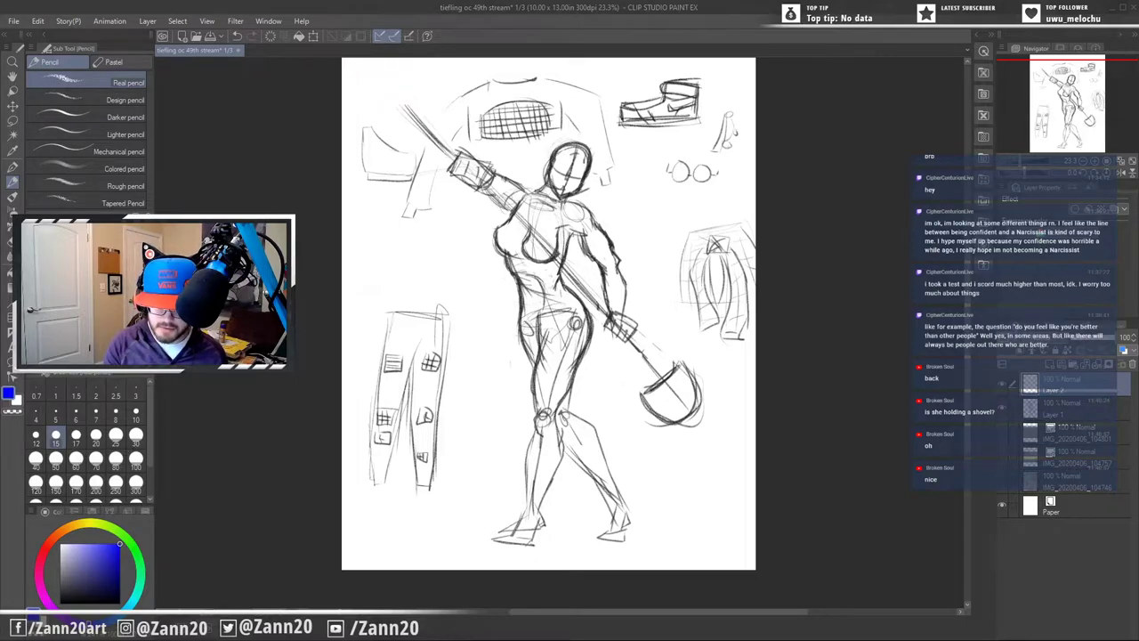
# - Outline a cropped top in blue over the figure's chest, with a neckline, curved sides and a straight hem
pyautogui.moveTo(534, 197); pyautogui.dragTo(567, 256)
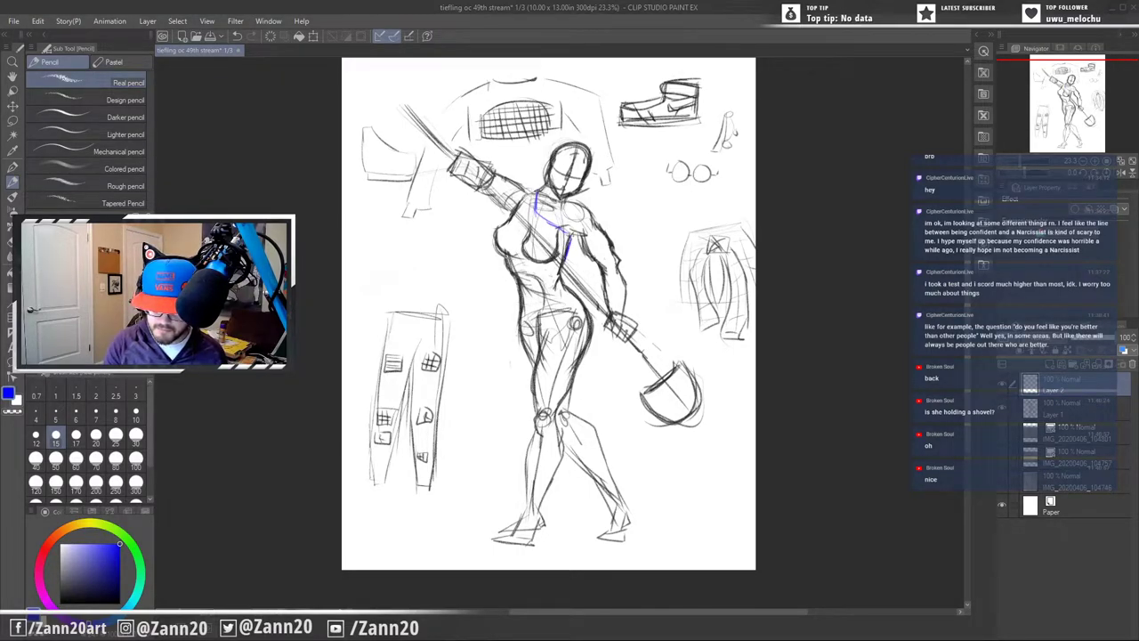
pyautogui.moveTo(531, 194); pyautogui.dragTo(492, 229)
pyautogui.moveTo(496, 246)
pyautogui.mouseDown()
pyautogui.moveTo(508, 260)
pyautogui.moveTo(571, 272)
pyautogui.moveTo(535, 260)
pyautogui.mouseUp()
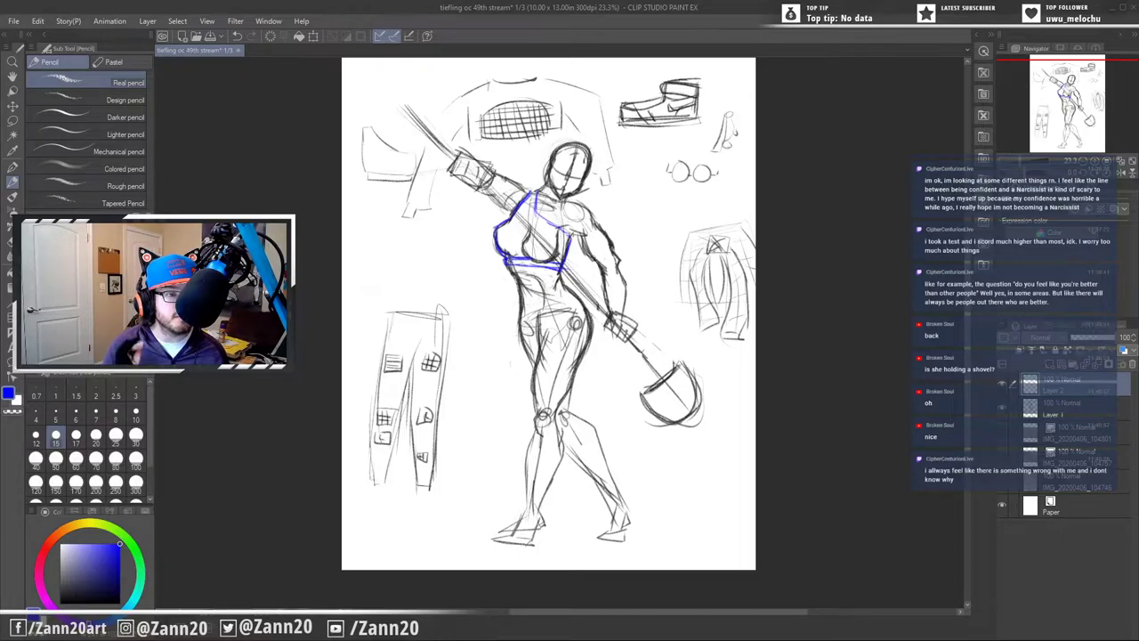
pyautogui.moveTo(536, 192)
pyautogui.mouseDown()
pyautogui.moveTo(535, 216)
pyautogui.moveTo(572, 240)
pyautogui.mouseUp()
pyautogui.moveTo(532, 192)
pyautogui.mouseDown()
pyautogui.moveTo(493, 244)
pyautogui.moveTo(502, 261)
pyautogui.mouseUp()
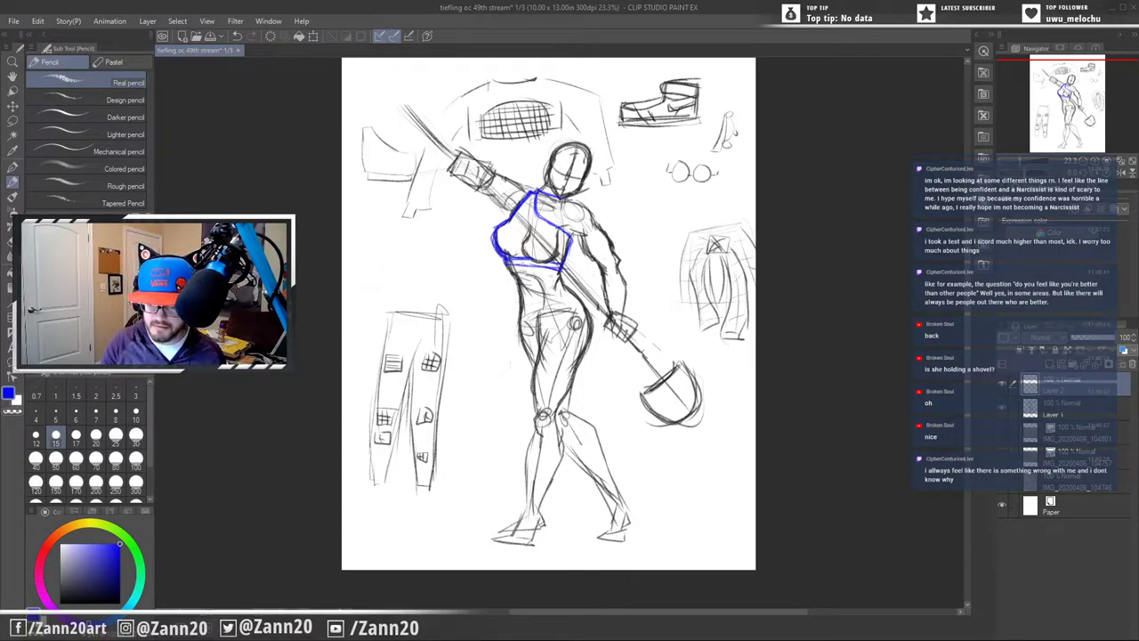
# - Draw loose blue sleeves along the lowered and raised arms and extend the top's lower side corners
pyautogui.moveTo(566, 198)
pyautogui.mouseDown()
pyautogui.moveTo(591, 207)
pyautogui.moveTo(616, 241)
pyautogui.moveTo(626, 306)
pyautogui.mouseUp()
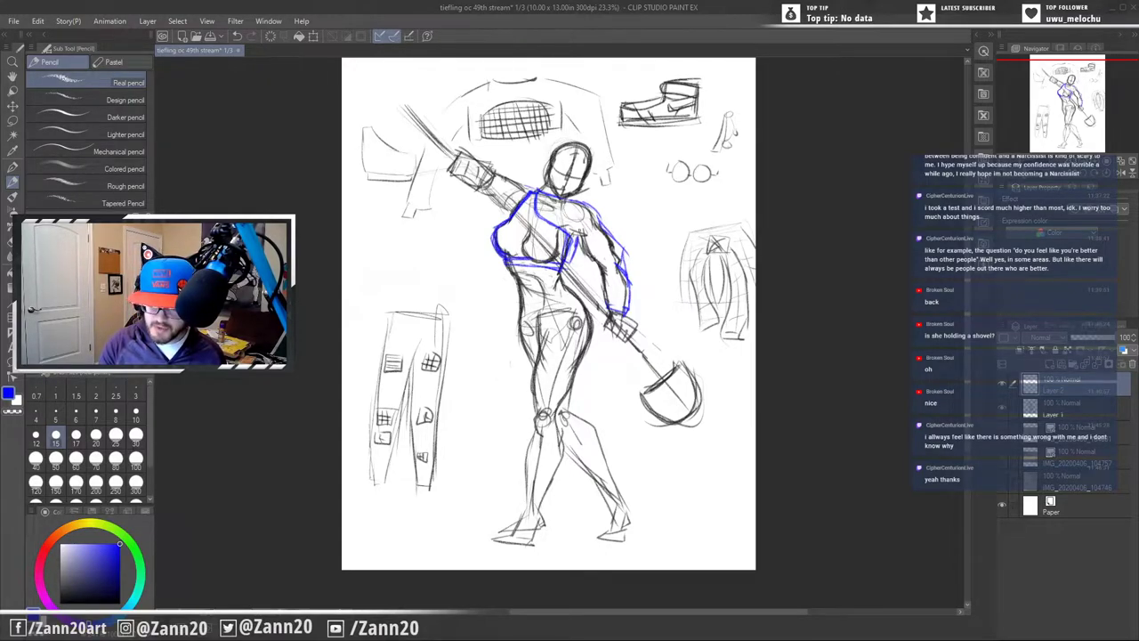
pyautogui.moveTo(572, 224); pyautogui.dragTo(604, 303)
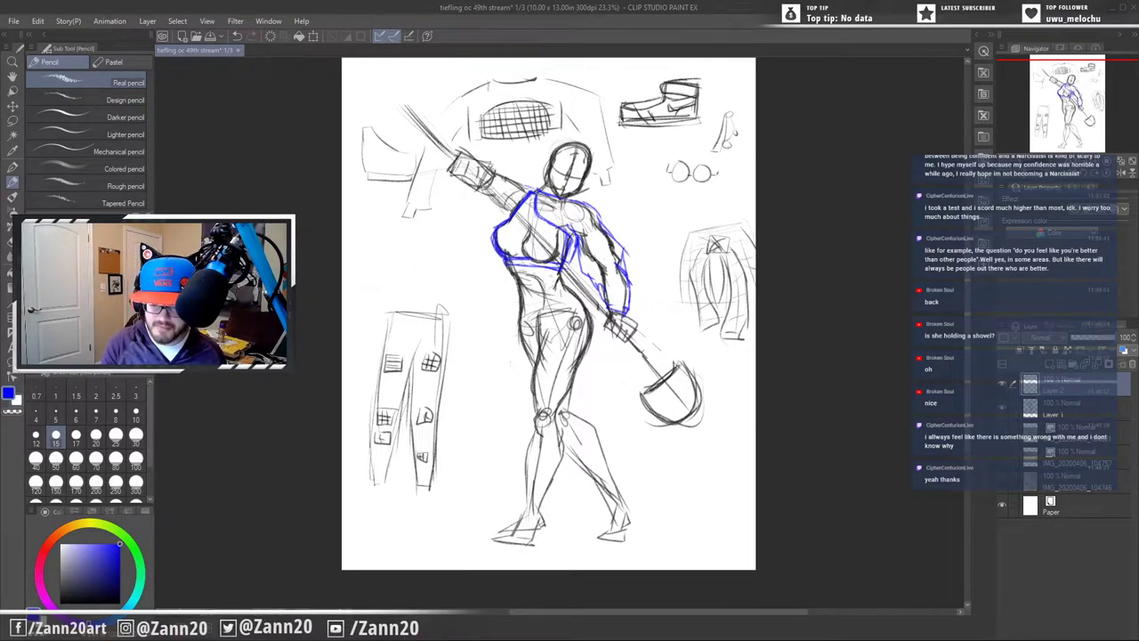
pyautogui.moveTo(529, 189)
pyautogui.mouseDown()
pyautogui.moveTo(491, 173)
pyautogui.moveTo(469, 197)
pyautogui.moveTo(496, 218)
pyautogui.mouseUp()
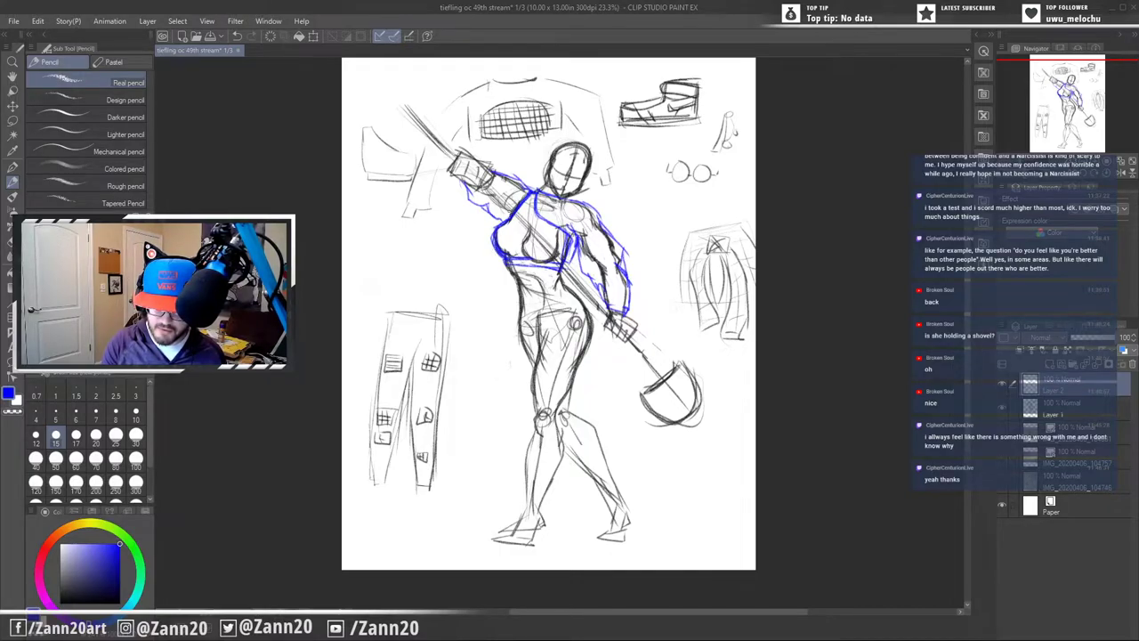
pyautogui.moveTo(494, 247)
pyautogui.mouseDown()
pyautogui.moveTo(490, 265)
pyautogui.moveTo(507, 266)
pyautogui.mouseUp()
pyautogui.moveTo(575, 253); pyautogui.dragTo(563, 274)
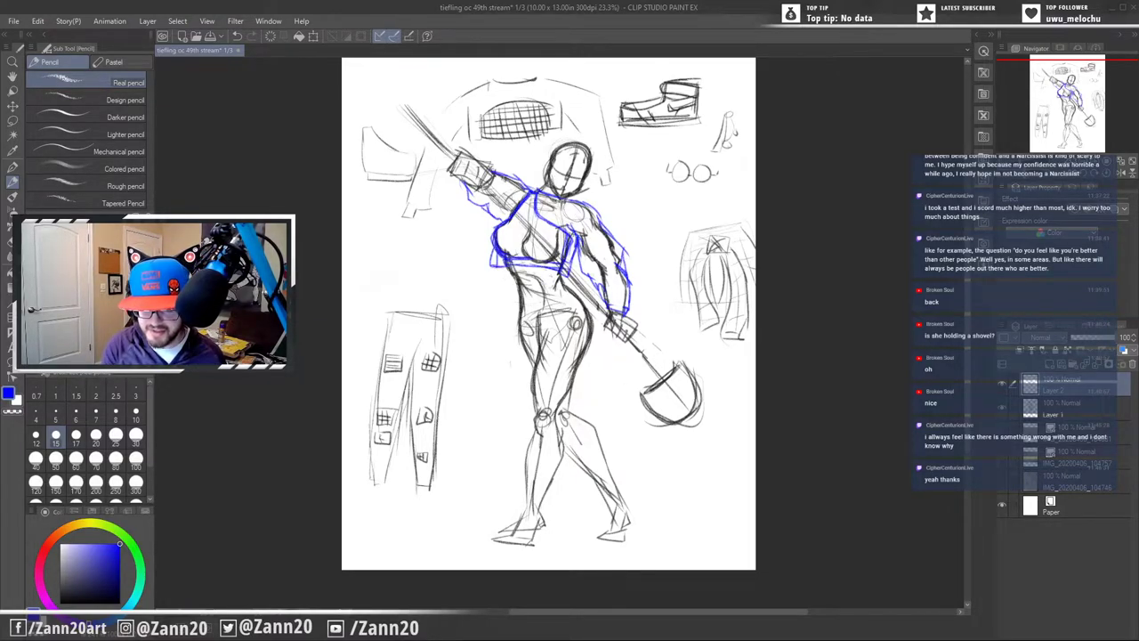
# - Fill the blue cropped top with a mesh grid of crossing lines that follow the chest's form
pyautogui.moveTo(525, 201)
pyautogui.mouseDown()
pyautogui.moveTo(564, 217)
pyautogui.moveTo(566, 265)
pyautogui.moveTo(569, 246)
pyautogui.mouseUp()
pyautogui.moveTo(568, 210)
pyautogui.mouseDown()
pyautogui.moveTo(554, 231)
pyautogui.moveTo(538, 212)
pyautogui.moveTo(512, 212)
pyautogui.mouseUp()
pyautogui.moveTo(509, 221); pyautogui.dragTo(505, 253)
pyautogui.moveTo(525, 203); pyautogui.dragTo(513, 233)
pyautogui.moveTo(520, 232); pyautogui.dragTo(513, 256)
pyautogui.moveTo(530, 199)
pyautogui.mouseDown()
pyautogui.moveTo(518, 267)
pyautogui.moveTo(537, 267)
pyautogui.mouseUp()
pyautogui.moveTo(557, 206)
pyautogui.mouseDown()
pyautogui.moveTo(545, 260)
pyautogui.moveTo(554, 269)
pyautogui.mouseUp()
pyautogui.moveTo(566, 210); pyautogui.dragTo(515, 228)
pyautogui.moveTo(562, 221); pyautogui.dragTo(504, 230)
pyautogui.moveTo(566, 228); pyautogui.dragTo(513, 242)
pyautogui.moveTo(518, 235)
pyautogui.mouseDown()
pyautogui.moveTo(496, 240)
pyautogui.moveTo(516, 245)
pyautogui.mouseUp()
pyautogui.moveTo(556, 242); pyautogui.dragTo(500, 258)
pyautogui.moveTo(532, 258)
pyautogui.mouseDown()
pyautogui.moveTo(512, 262)
pyautogui.moveTo(527, 264)
pyautogui.mouseUp()
pyautogui.moveTo(558, 258); pyautogui.dragTo(509, 267)
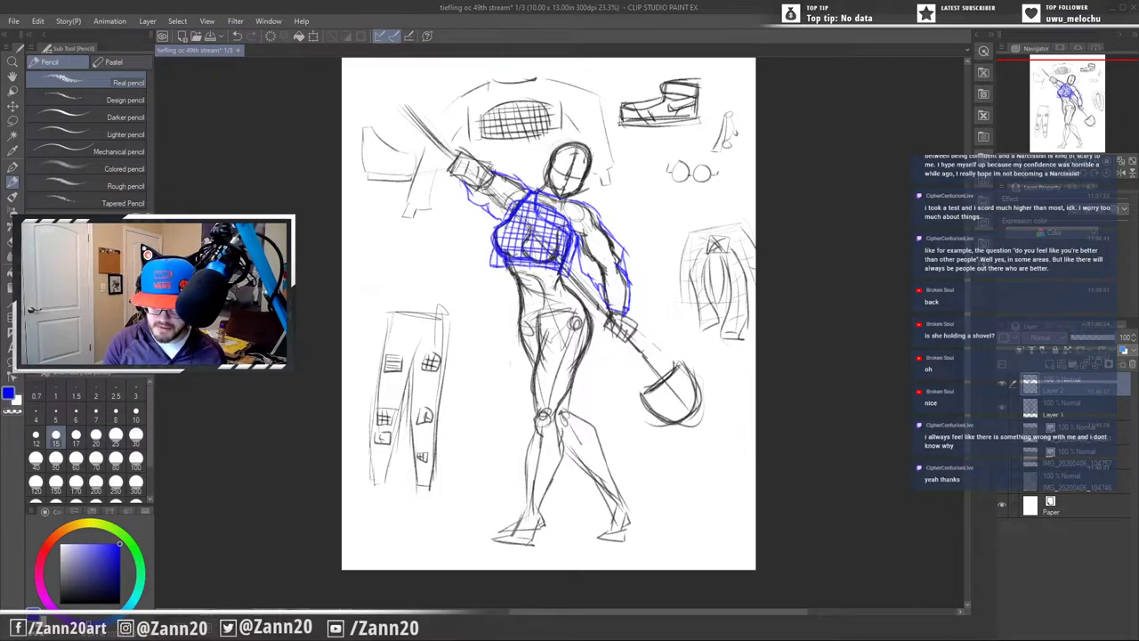
pyautogui.moveTo(505, 227); pyautogui.dragTo(499, 243)
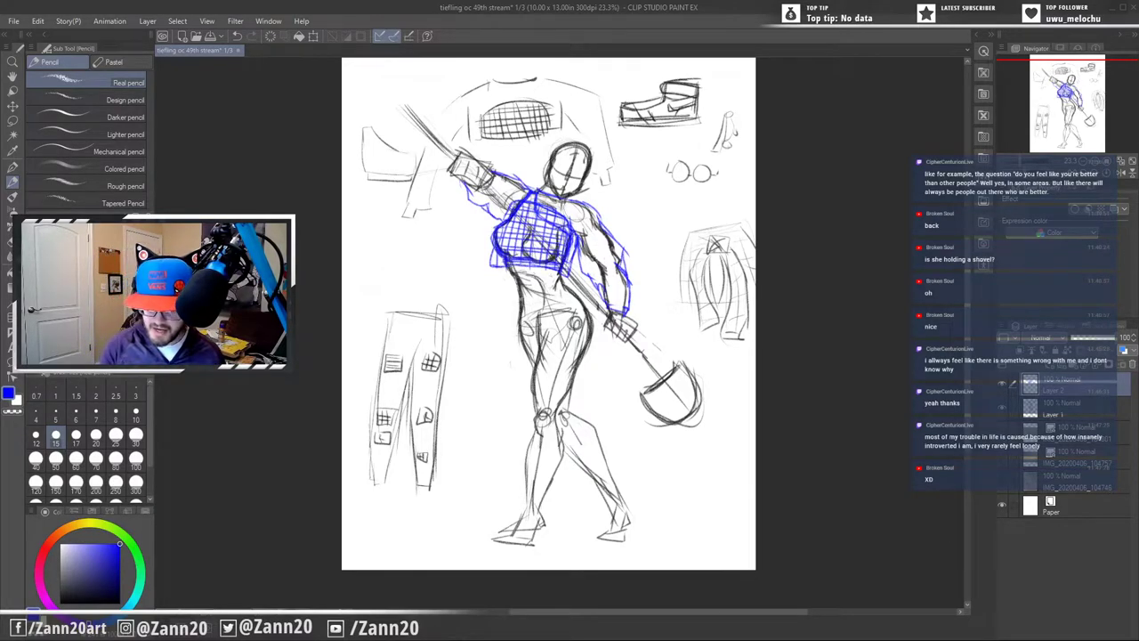
# - Outline baggy blue trousers on the figure, from a waistline at the hips down both legs to the ankles
pyautogui.moveTo(523, 302)
pyautogui.mouseDown()
pyautogui.moveTo(544, 299)
pyautogui.moveTo(518, 334)
pyautogui.moveTo(518, 322)
pyautogui.mouseUp()
pyautogui.moveTo(574, 293)
pyautogui.mouseDown()
pyautogui.moveTo(595, 332)
pyautogui.moveTo(579, 373)
pyautogui.mouseUp()
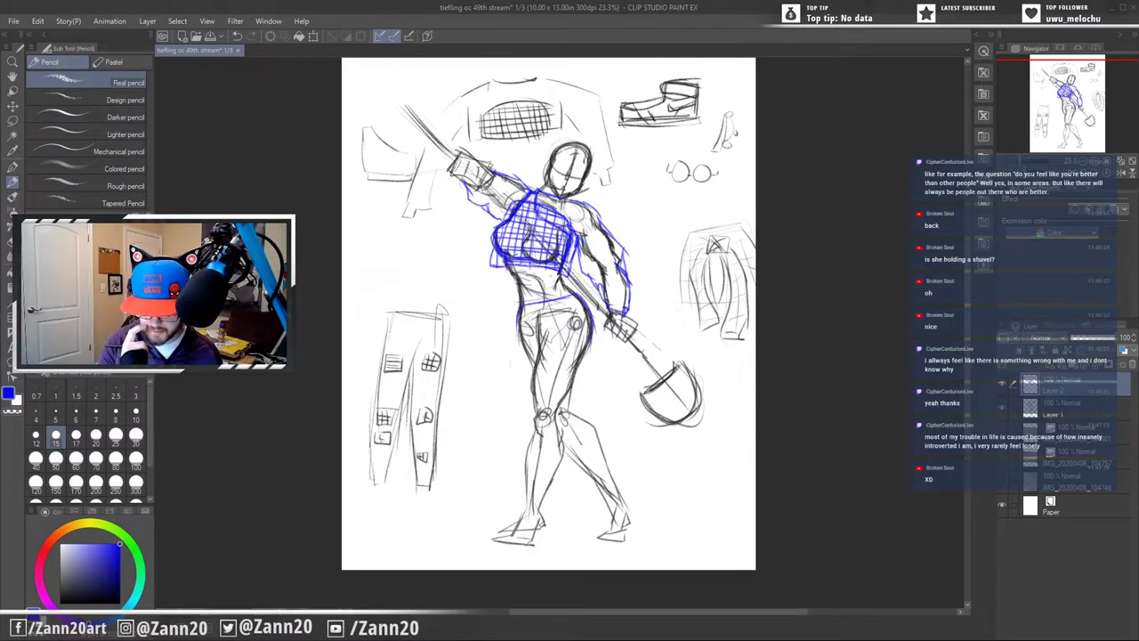
pyautogui.moveTo(518, 306); pyautogui.dragTo(517, 330)
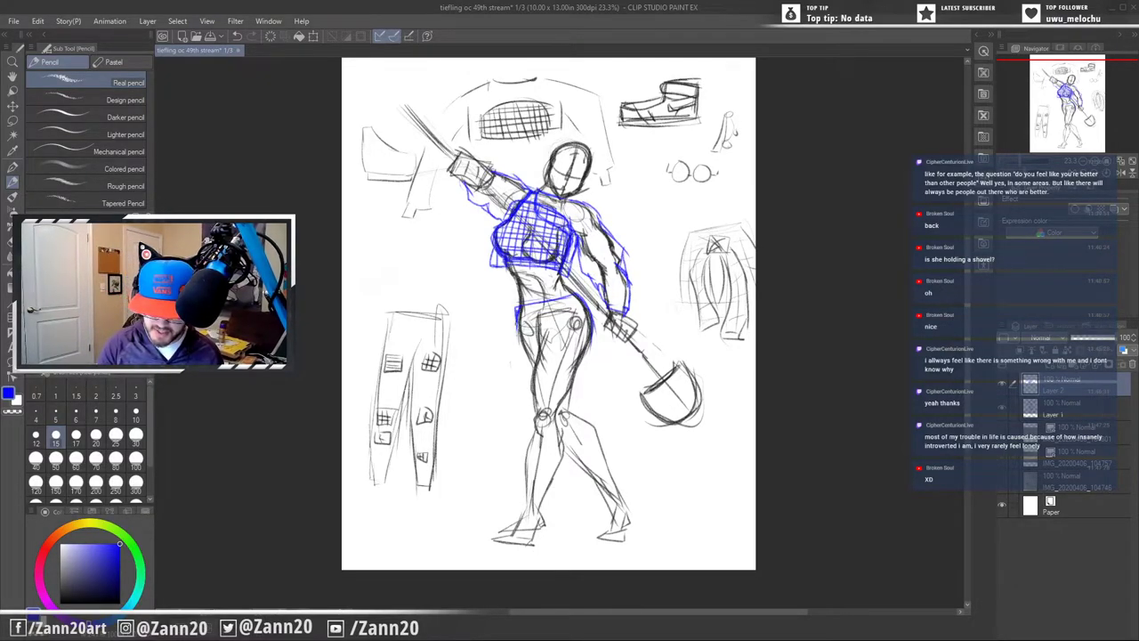
pyautogui.moveTo(590, 320)
pyautogui.mouseDown()
pyautogui.moveTo(596, 344)
pyautogui.moveTo(573, 413)
pyautogui.moveTo(557, 424)
pyautogui.moveTo(564, 456)
pyautogui.moveTo(540, 516)
pyautogui.mouseUp()
pyautogui.moveTo(535, 317)
pyautogui.mouseDown()
pyautogui.moveTo(521, 519)
pyautogui.moveTo(544, 508)
pyautogui.mouseUp()
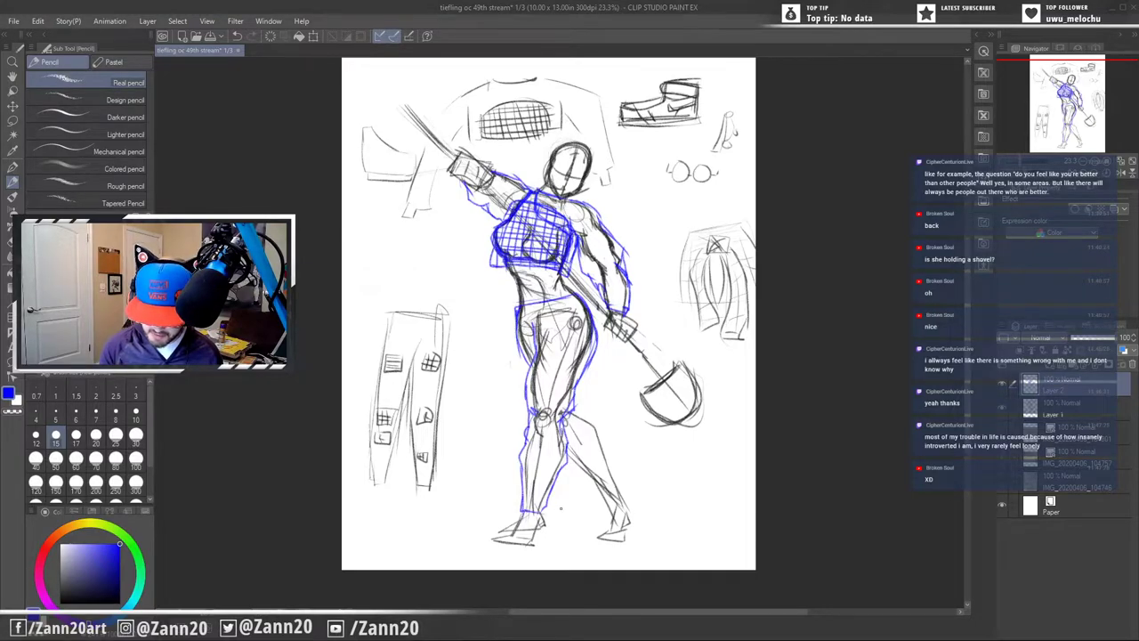
pyautogui.moveTo(571, 402)
pyautogui.mouseDown()
pyautogui.moveTo(602, 429)
pyautogui.moveTo(610, 486)
pyautogui.moveTo(628, 500)
pyautogui.moveTo(614, 513)
pyautogui.mouseUp()
pyautogui.moveTo(592, 486); pyautogui.dragTo(610, 503)
pyautogui.moveTo(568, 456); pyautogui.dragTo(611, 507)
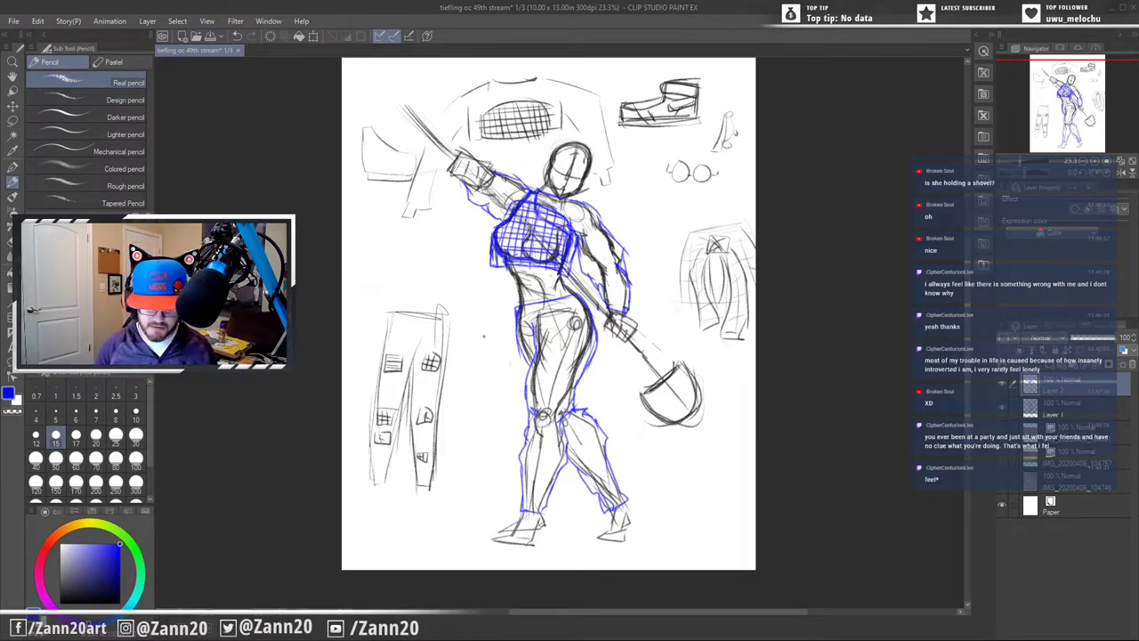
# - Add a waistband line and front seam lines to the blue trousers, and reinforce the top's side edges
pyautogui.moveTo(521, 311); pyautogui.dragTo(581, 304)
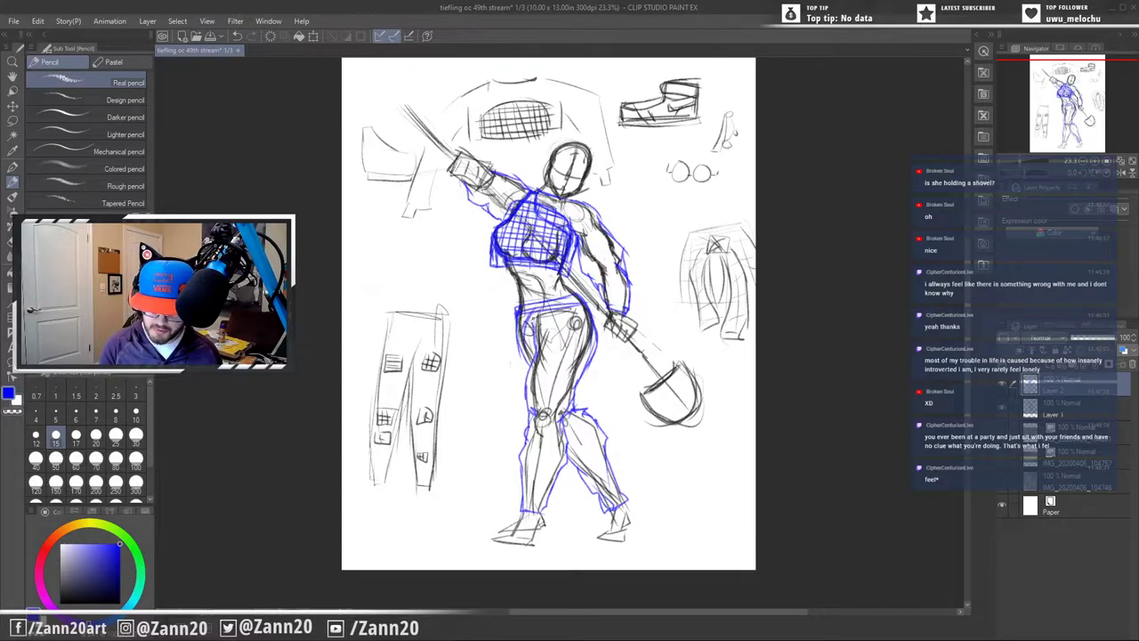
pyautogui.moveTo(538, 307); pyautogui.dragTo(556, 381)
pyautogui.moveTo(543, 331); pyautogui.dragTo(550, 384)
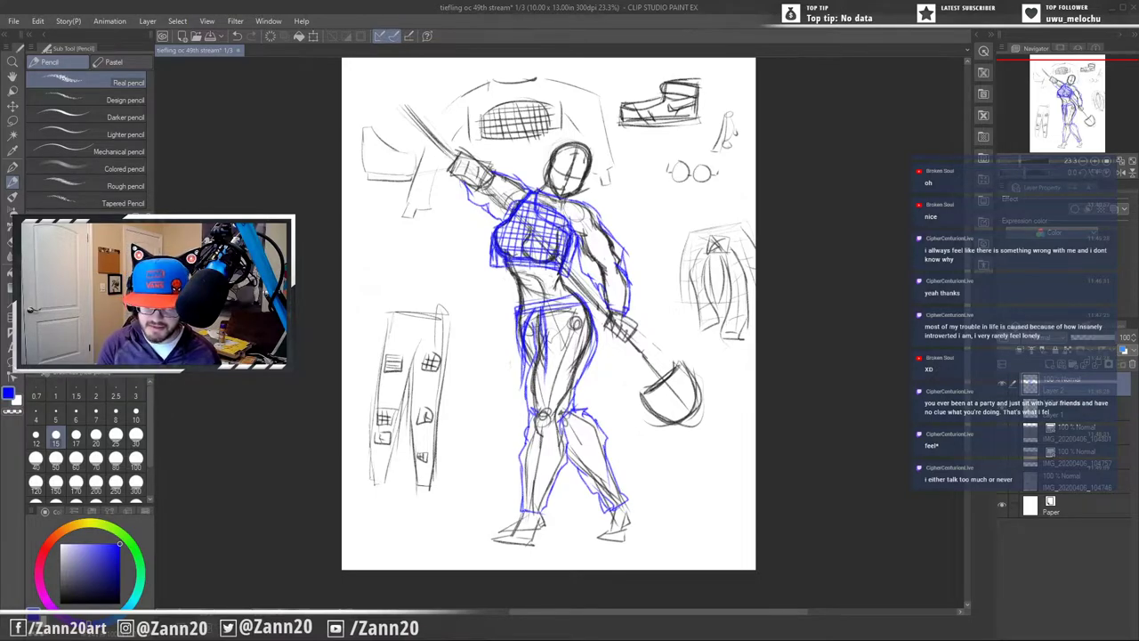
pyautogui.moveTo(506, 216); pyautogui.dragTo(493, 244)
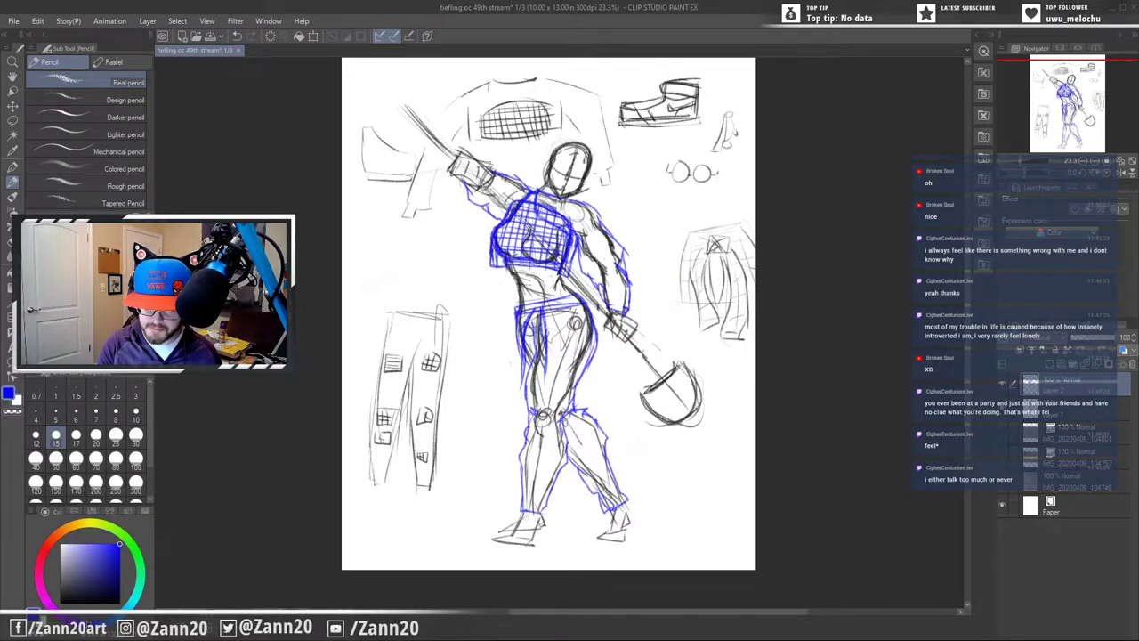
pyautogui.moveTo(576, 253); pyautogui.dragTo(570, 273)
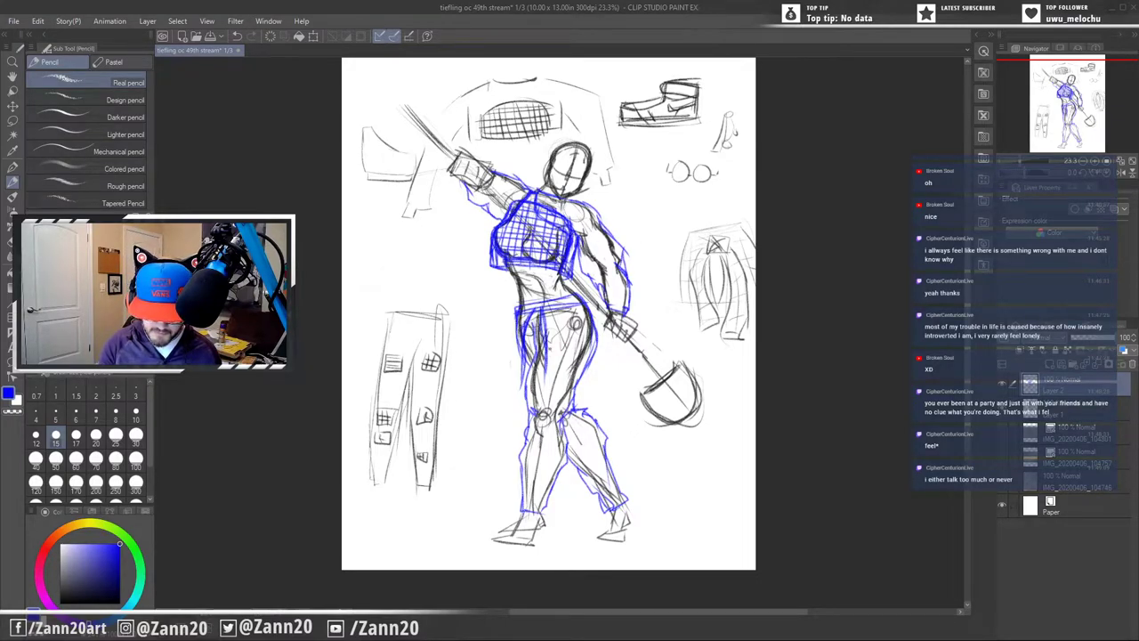
# - Draw blue patches on the figure's trousers at the thigh, knee and shin of the front leg and on the back leg
pyautogui.moveTo(550, 338); pyautogui.dragTo(545, 366)
pyautogui.moveTo(546, 366)
pyautogui.mouseDown()
pyautogui.moveTo(573, 377)
pyautogui.moveTo(577, 349)
pyautogui.mouseUp()
pyautogui.moveTo(547, 344)
pyautogui.mouseDown()
pyautogui.moveTo(579, 350)
pyautogui.moveTo(563, 347)
pyautogui.mouseUp()
pyautogui.moveTo(537, 406)
pyautogui.mouseDown()
pyautogui.moveTo(534, 425)
pyautogui.moveTo(549, 428)
pyautogui.mouseUp()
pyautogui.moveTo(550, 428); pyautogui.dragTo(553, 412)
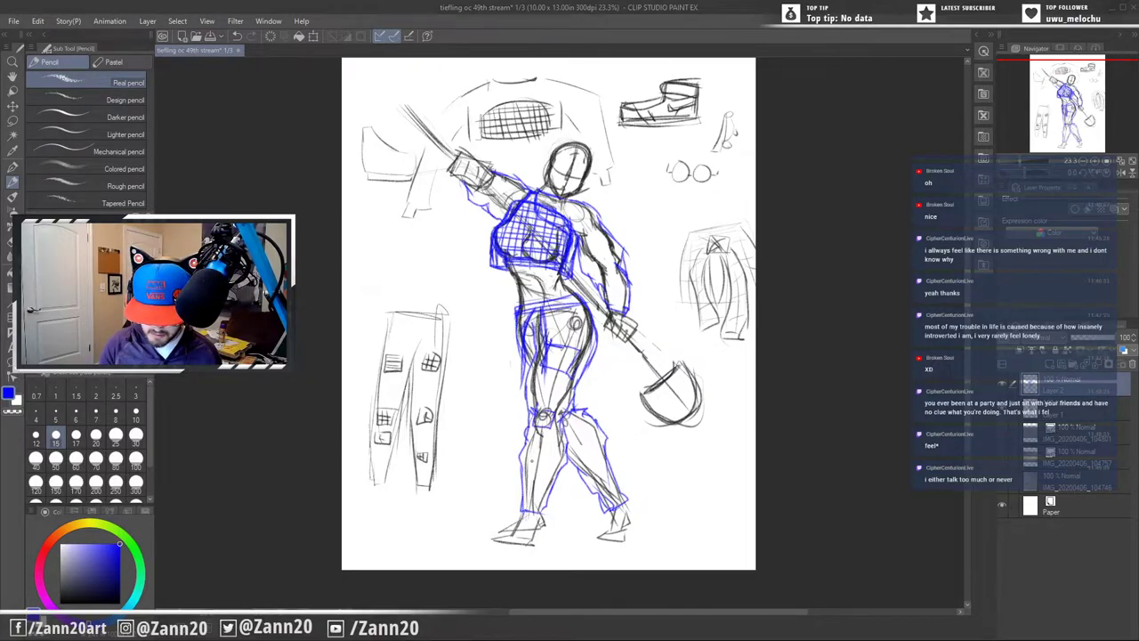
pyautogui.moveTo(532, 471); pyautogui.dragTo(543, 484)
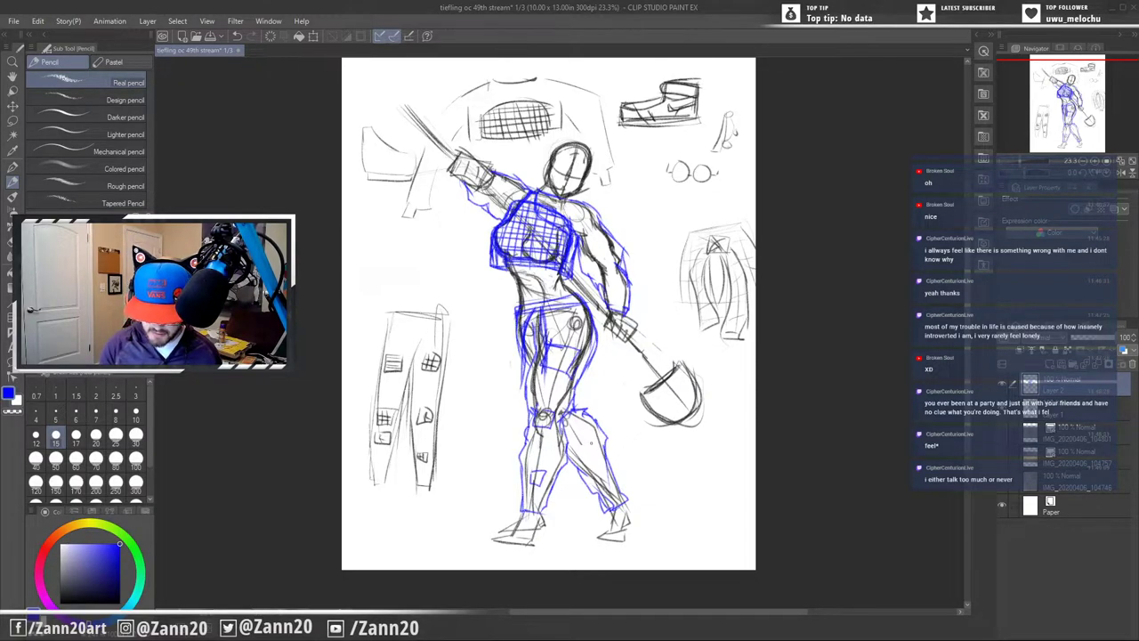
pyautogui.moveTo(570, 444)
pyautogui.mouseDown()
pyautogui.moveTo(589, 456)
pyautogui.moveTo(578, 466)
pyautogui.mouseUp()
pyautogui.moveTo(573, 422); pyautogui.dragTo(567, 435)
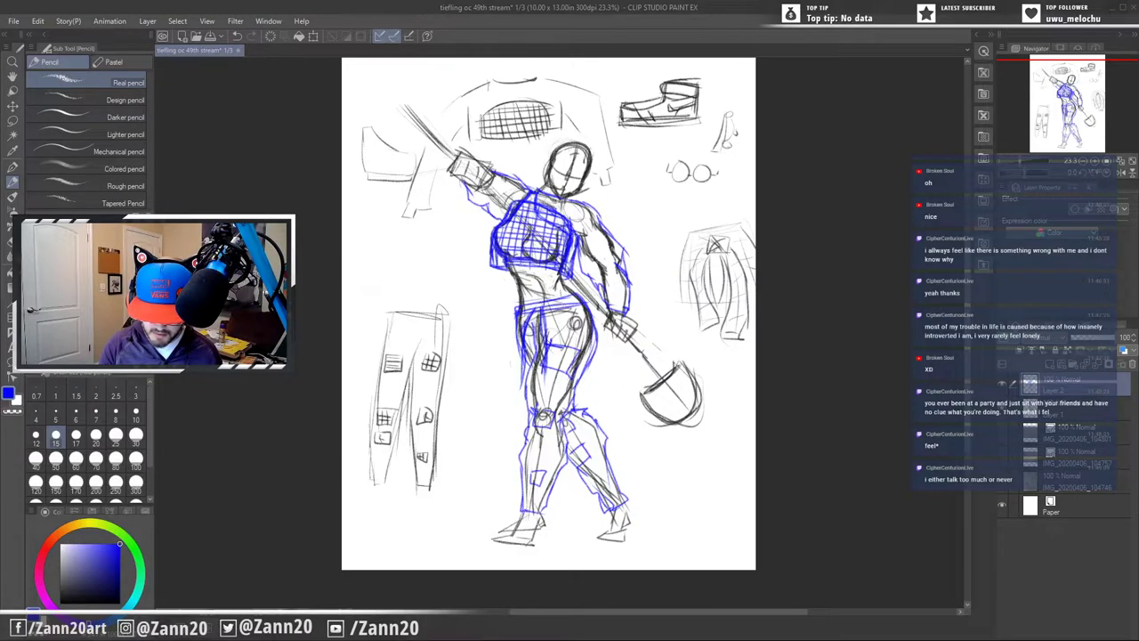
# - Mark a patch on the outer thigh of the trousers and draw a buckle shape on the front of the waistband
pyautogui.moveTo(531, 342); pyautogui.dragTo(521, 369)
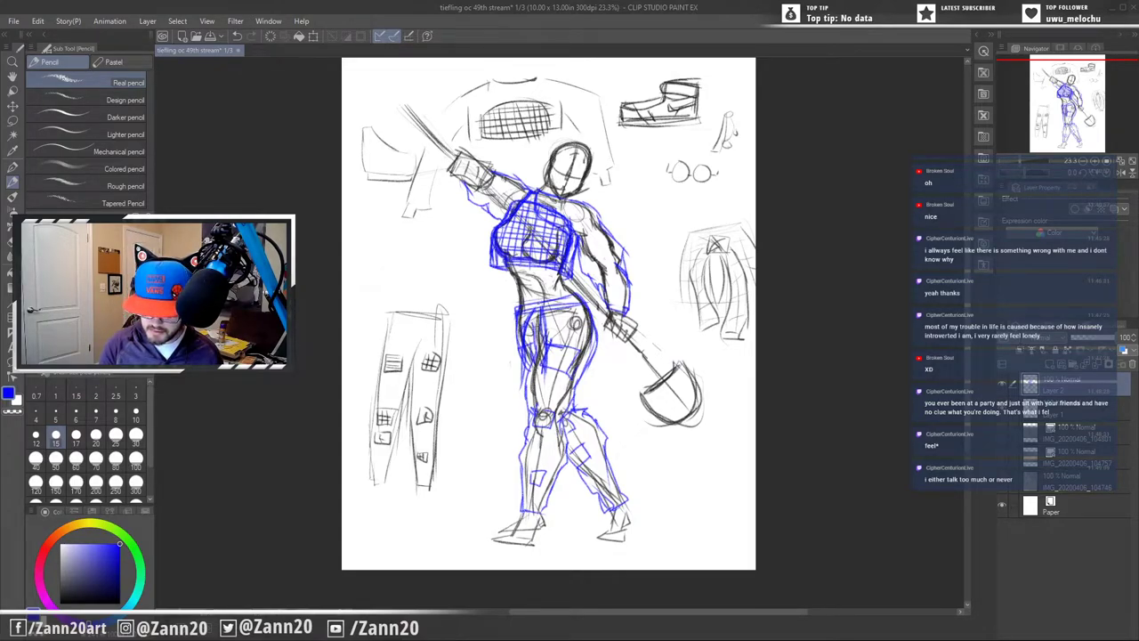
pyautogui.moveTo(537, 296)
pyautogui.mouseDown()
pyautogui.moveTo(531, 316)
pyautogui.moveTo(552, 294)
pyautogui.mouseUp()
pyautogui.moveTo(557, 294); pyautogui.dragTo(559, 309)
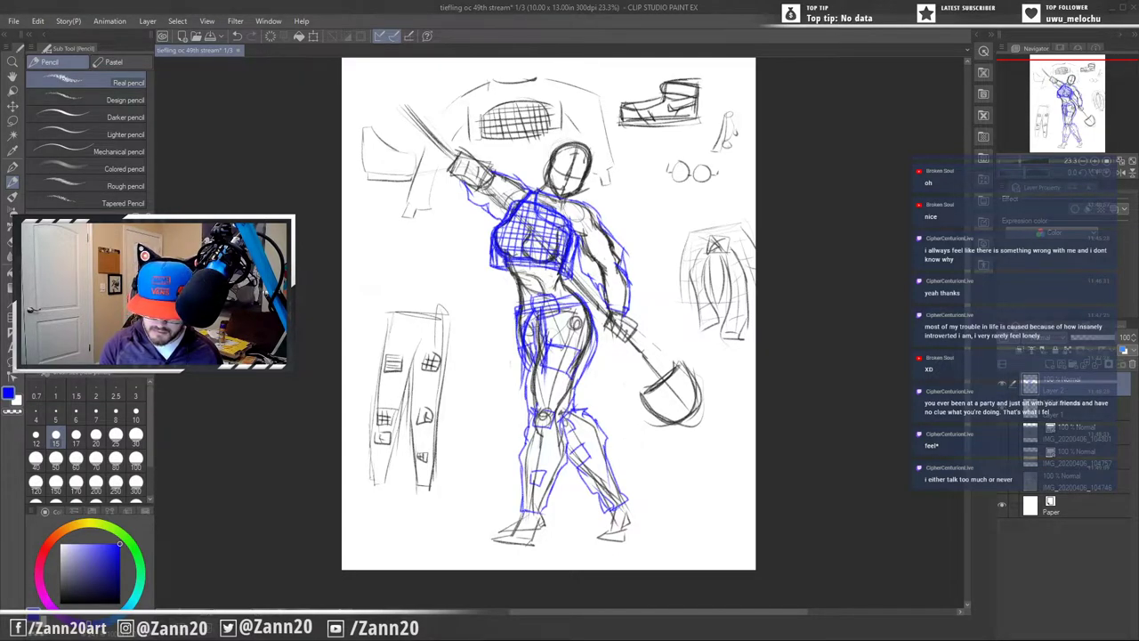
# - Draw a blue open-front overskirt hanging from the waistband around the hips down to about knee level
pyautogui.moveTo(516, 305); pyautogui.dragTo(530, 300)
pyautogui.moveTo(520, 301)
pyautogui.mouseDown()
pyautogui.moveTo(515, 322)
pyautogui.moveTo(577, 292)
pyautogui.mouseUp()
pyautogui.moveTo(510, 314); pyautogui.dragTo(508, 394)
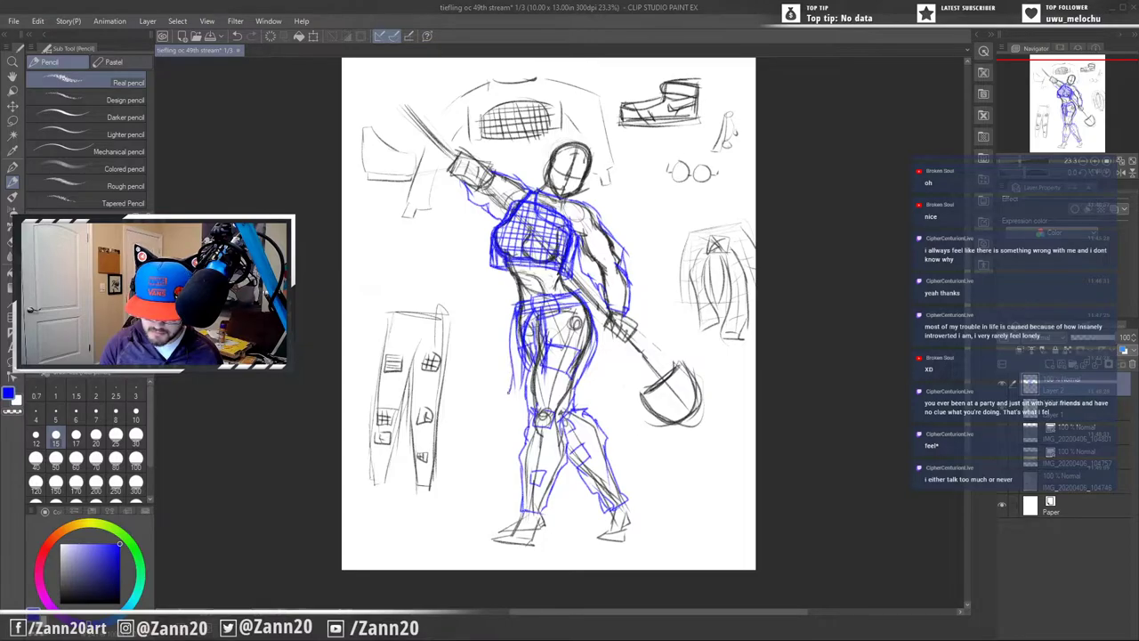
pyautogui.moveTo(585, 301)
pyautogui.mouseDown()
pyautogui.moveTo(608, 377)
pyautogui.moveTo(600, 405)
pyautogui.moveTo(574, 402)
pyautogui.mouseUp()
pyautogui.moveTo(571, 301)
pyautogui.mouseDown()
pyautogui.moveTo(573, 375)
pyautogui.moveTo(549, 400)
pyautogui.moveTo(524, 404)
pyautogui.mouseUp()
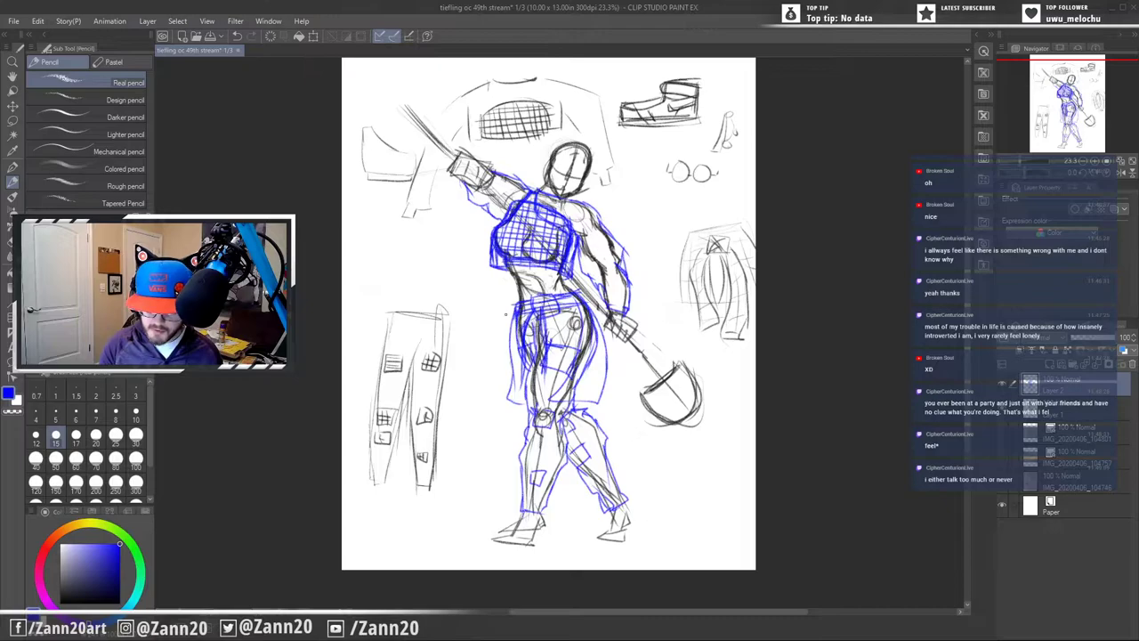
pyautogui.moveTo(541, 315); pyautogui.dragTo(531, 379)
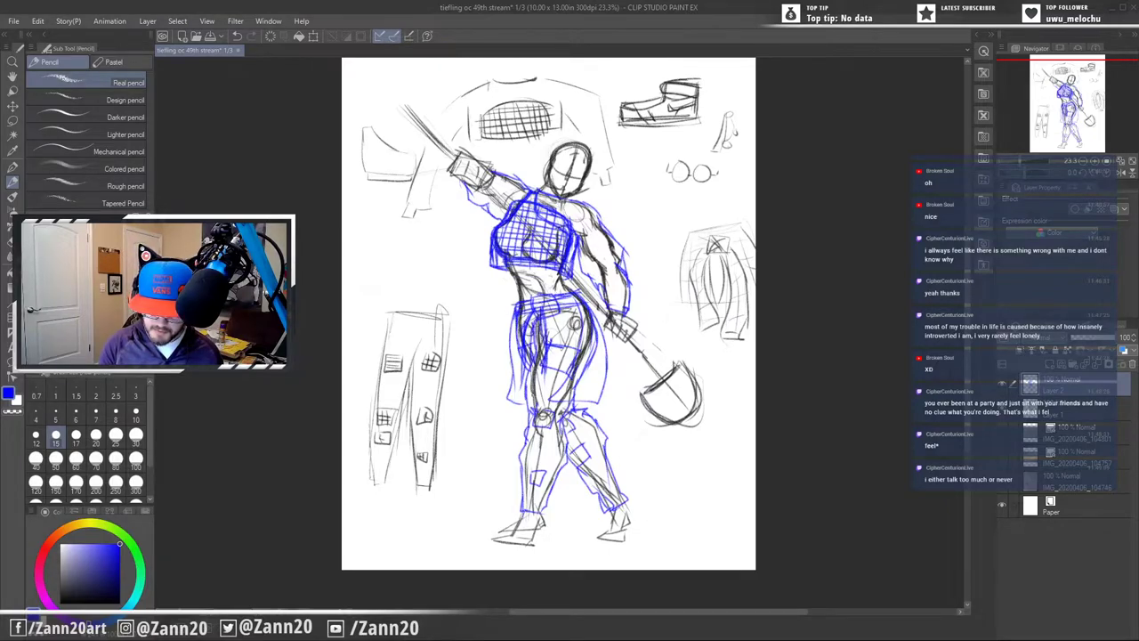
pyautogui.moveTo(527, 303); pyautogui.dragTo(516, 372)
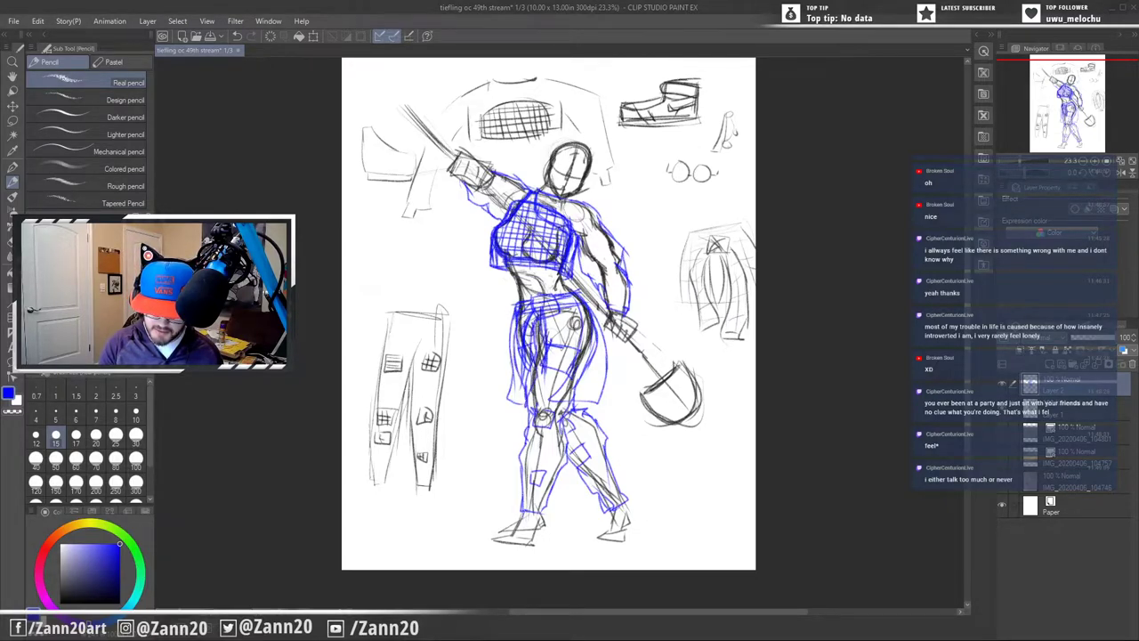
# - Add vertical fold lines to the front of the blue overskirt, over the thighs
pyautogui.moveTo(562, 302); pyautogui.dragTo(559, 351)
pyautogui.moveTo(578, 331); pyautogui.dragTo(576, 374)
pyautogui.moveTo(579, 324); pyautogui.dragTo(577, 365)
pyautogui.moveTo(562, 315); pyautogui.dragTo(557, 376)
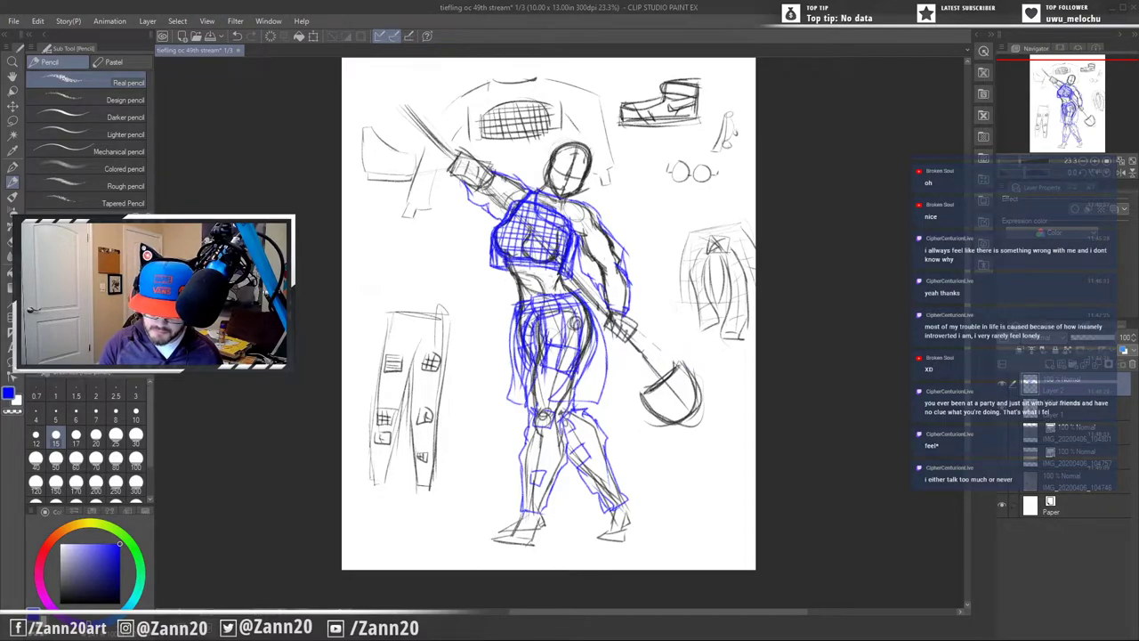
pyautogui.moveTo(562, 306); pyautogui.dragTo(559, 366)
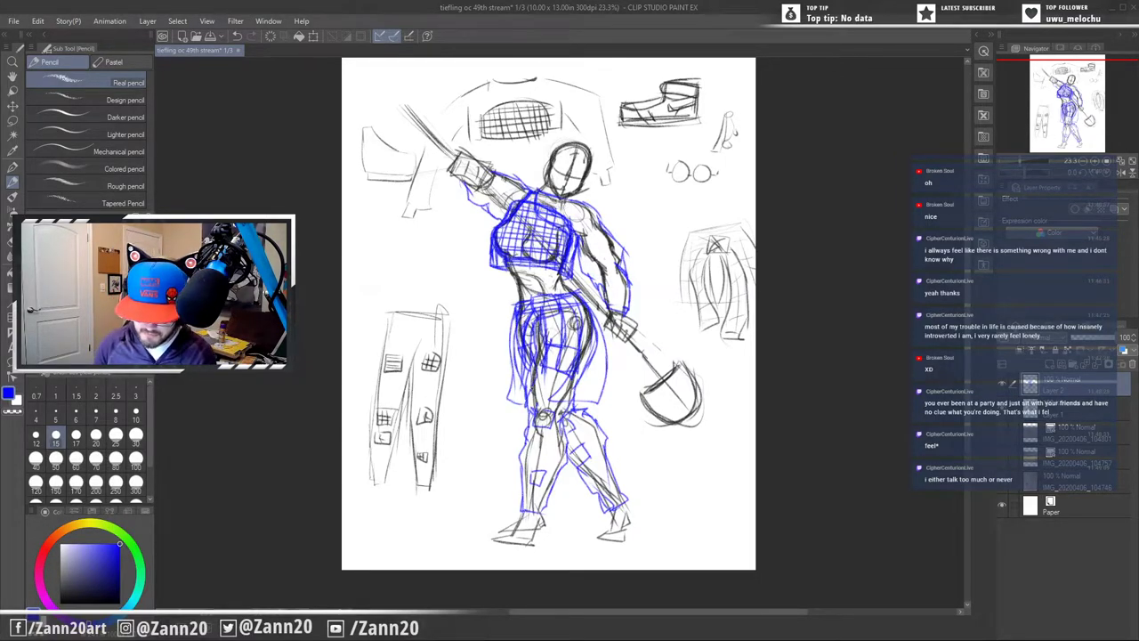
# - Draw blue high-top shoes with soles, ankle cuffs and lacing details on both feet
pyautogui.moveTo(501, 530)
pyautogui.mouseDown()
pyautogui.moveTo(486, 531)
pyautogui.moveTo(524, 528)
pyautogui.moveTo(500, 537)
pyautogui.moveTo(538, 543)
pyautogui.moveTo(551, 524)
pyautogui.moveTo(514, 525)
pyautogui.moveTo(505, 538)
pyautogui.moveTo(536, 505)
pyautogui.mouseUp()
pyautogui.moveTo(532, 500)
pyautogui.mouseDown()
pyautogui.moveTo(536, 518)
pyautogui.moveTo(515, 510)
pyautogui.moveTo(512, 526)
pyautogui.moveTo(528, 540)
pyautogui.moveTo(548, 503)
pyautogui.moveTo(538, 547)
pyautogui.mouseUp()
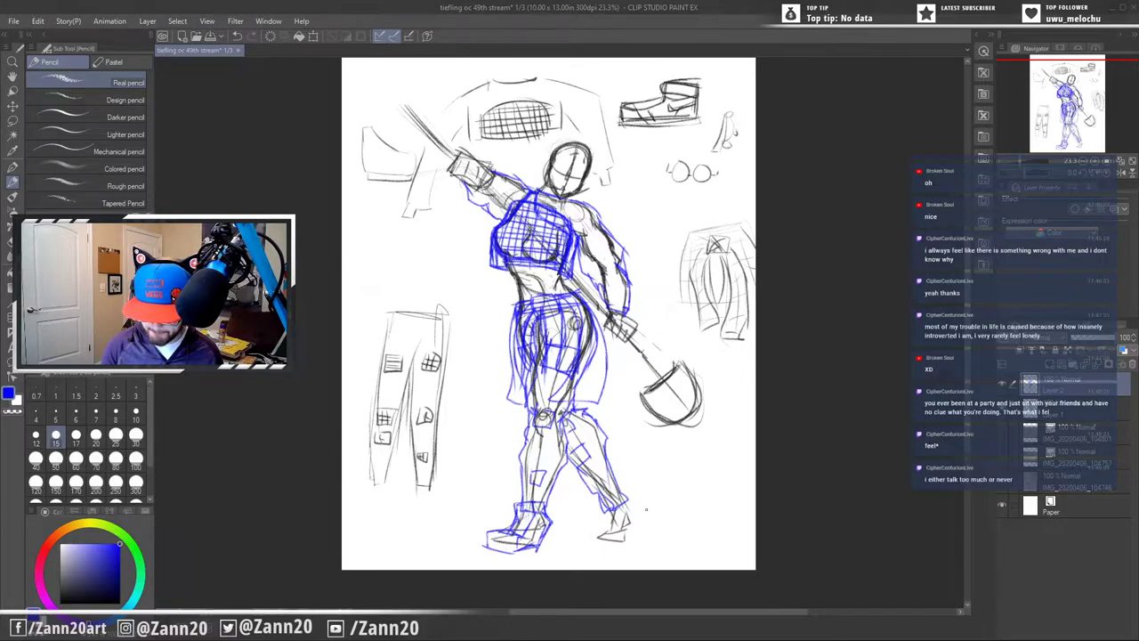
pyautogui.moveTo(611, 509)
pyautogui.mouseDown()
pyautogui.moveTo(608, 534)
pyautogui.moveTo(622, 543)
pyautogui.moveTo(598, 544)
pyautogui.moveTo(629, 545)
pyautogui.mouseUp()
pyautogui.moveTo(629, 503)
pyautogui.mouseDown()
pyautogui.moveTo(636, 532)
pyautogui.moveTo(625, 546)
pyautogui.moveTo(614, 522)
pyautogui.mouseUp()
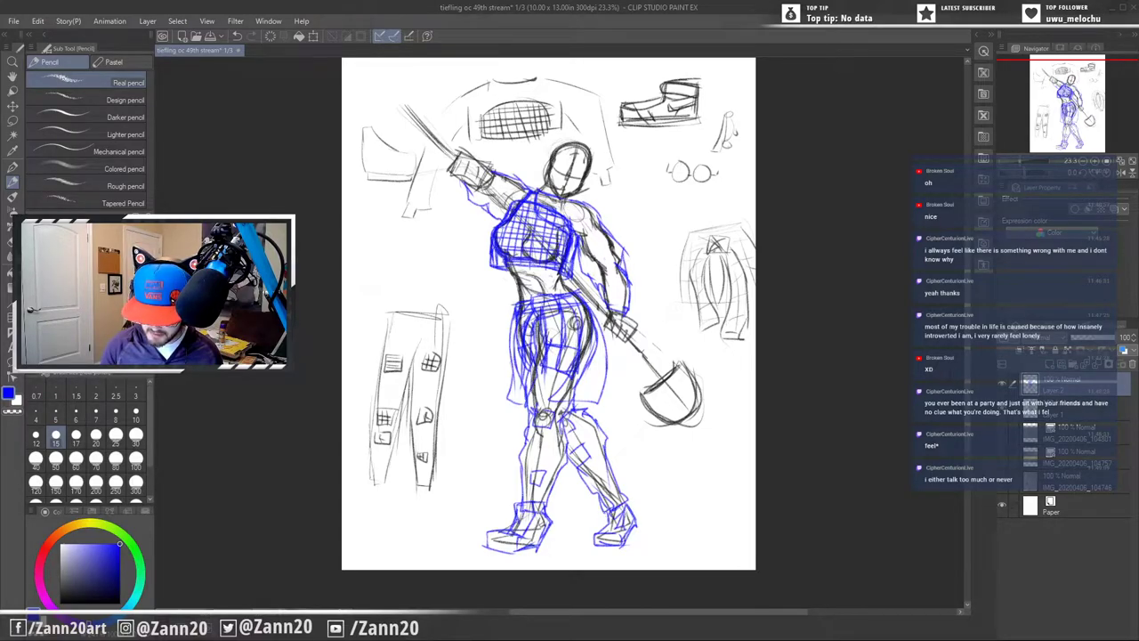
pyautogui.moveTo(611, 513); pyautogui.dragTo(608, 530)
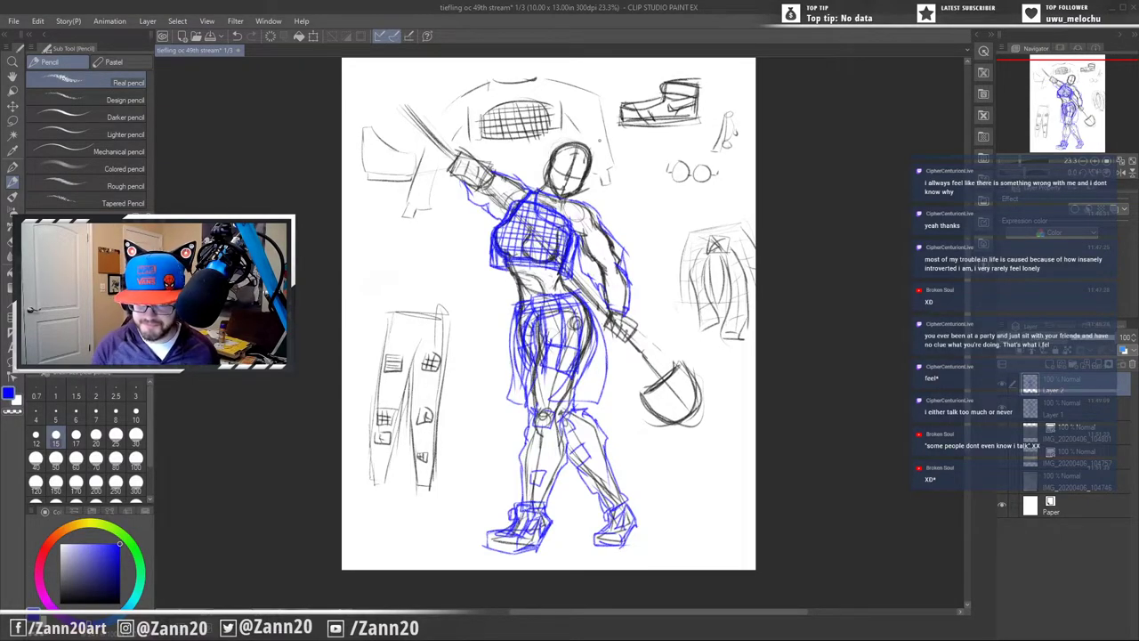
# - Draw two blue horns rising outward from the sides of the head
pyautogui.moveTo(588, 151); pyautogui.dragTo(606, 136)
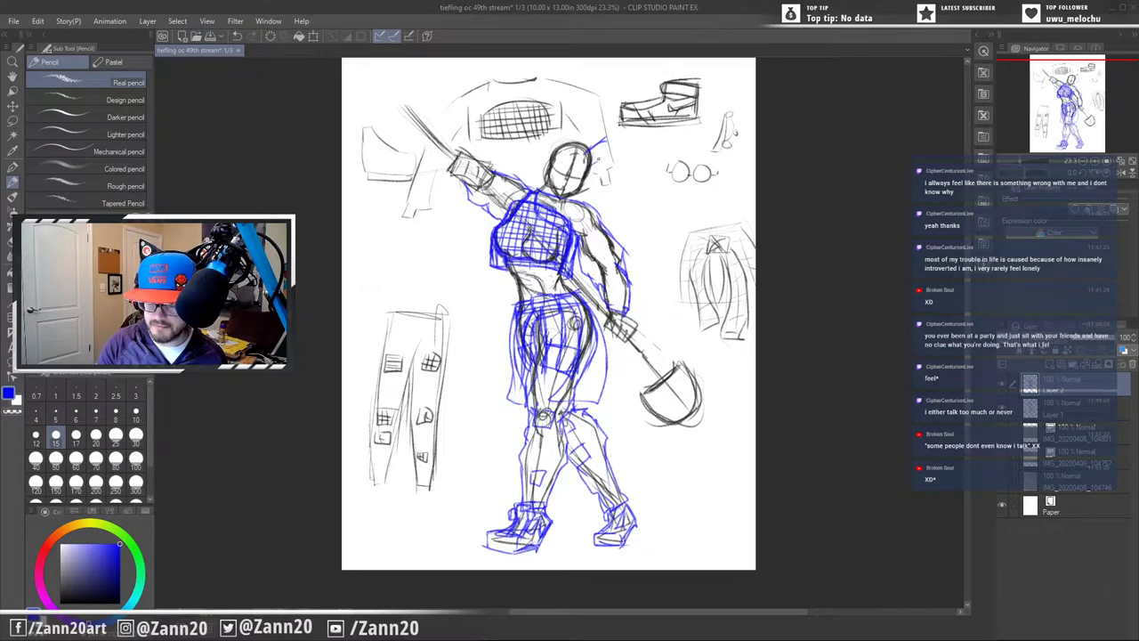
pyautogui.moveTo(594, 148)
pyautogui.mouseDown()
pyautogui.moveTo(611, 152)
pyautogui.moveTo(623, 109)
pyautogui.mouseUp()
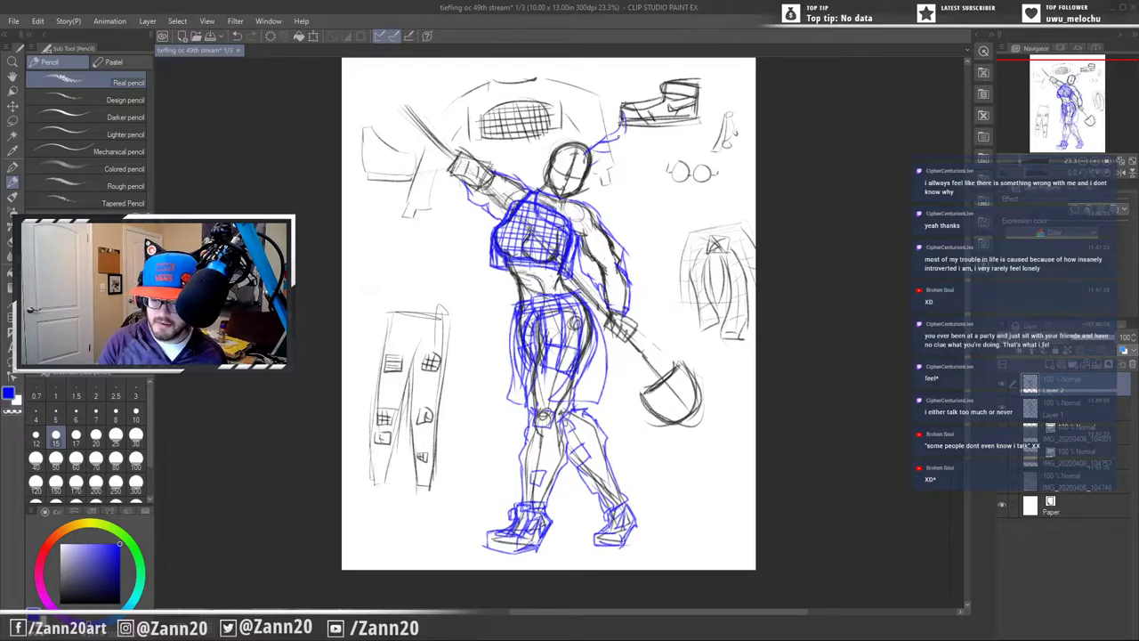
pyautogui.moveTo(554, 155)
pyautogui.mouseDown()
pyautogui.moveTo(548, 97)
pyautogui.moveTo(542, 152)
pyautogui.mouseUp()
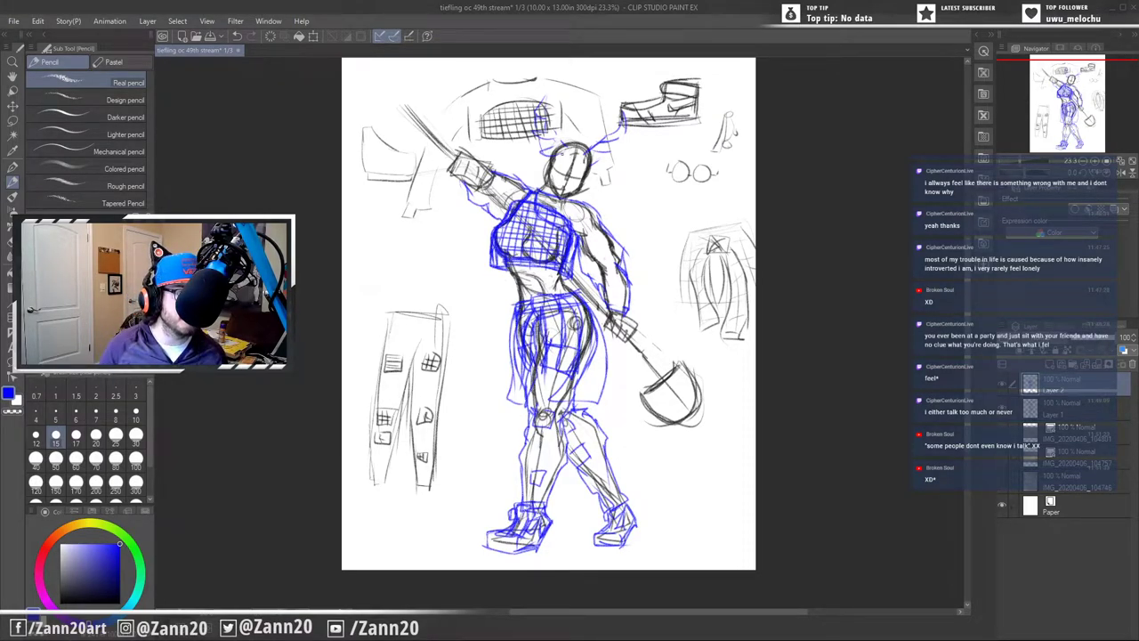
# - Pick up the outfit's blue again, then draw round glasses on the face and pointed ears on the head
pyautogui.press('x')
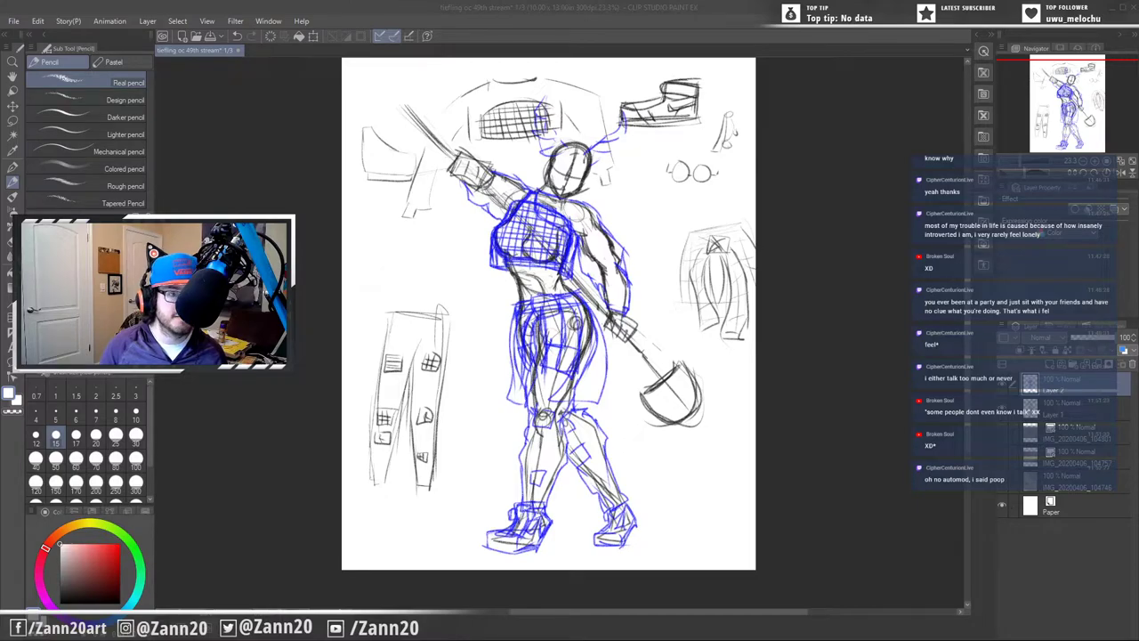
pyautogui.click(607, 12)
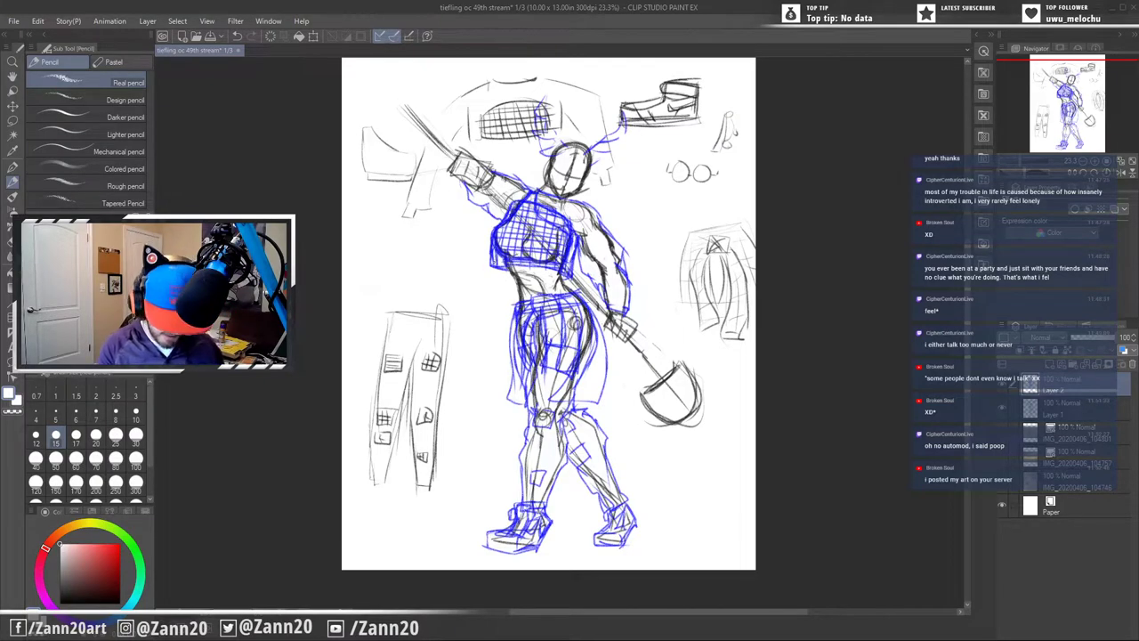
pyautogui.keyDown('alt'); pyautogui.click(498, 238); pyautogui.keyUp('alt')
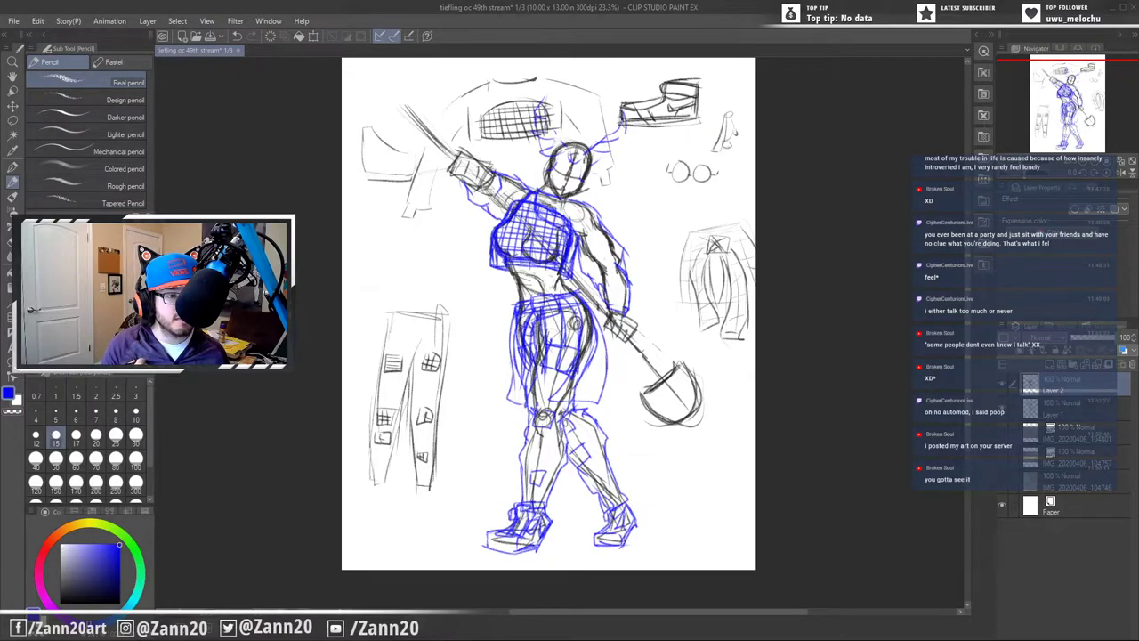
pyautogui.moveTo(566, 171); pyautogui.dragTo(579, 182)
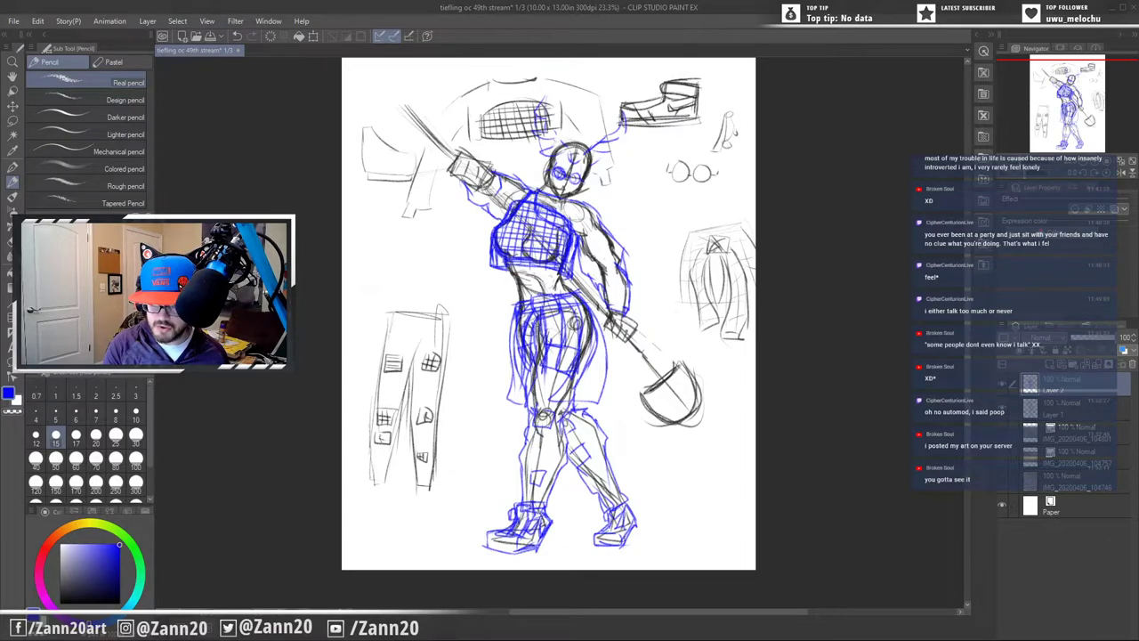
pyautogui.moveTo(539, 152)
pyautogui.mouseDown()
pyautogui.moveTo(537, 168)
pyautogui.moveTo(591, 183)
pyautogui.mouseUp()
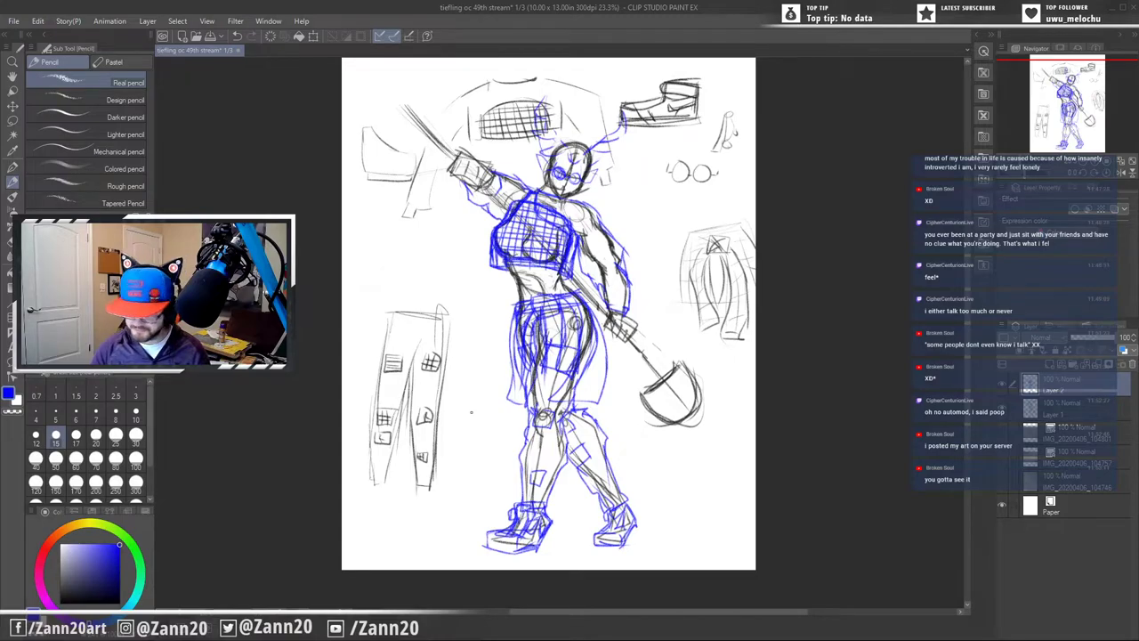
# - Switch the pencil to bright green and trace the outer edges of the cropped top
pyautogui.click(125, 538)
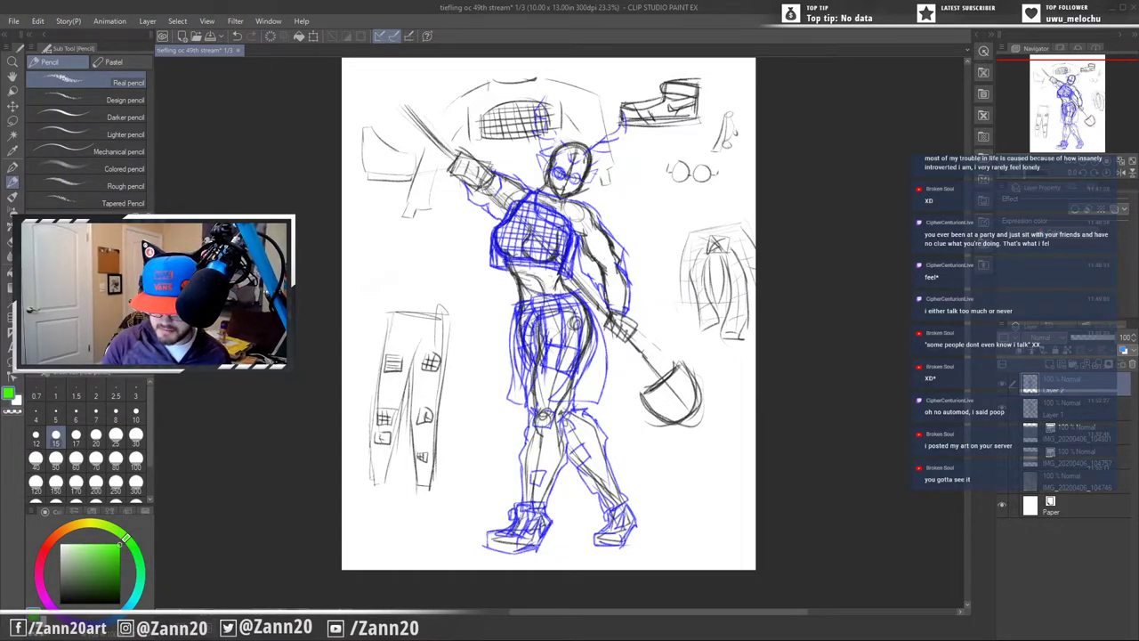
pyautogui.moveTo(507, 211); pyautogui.dragTo(495, 269)
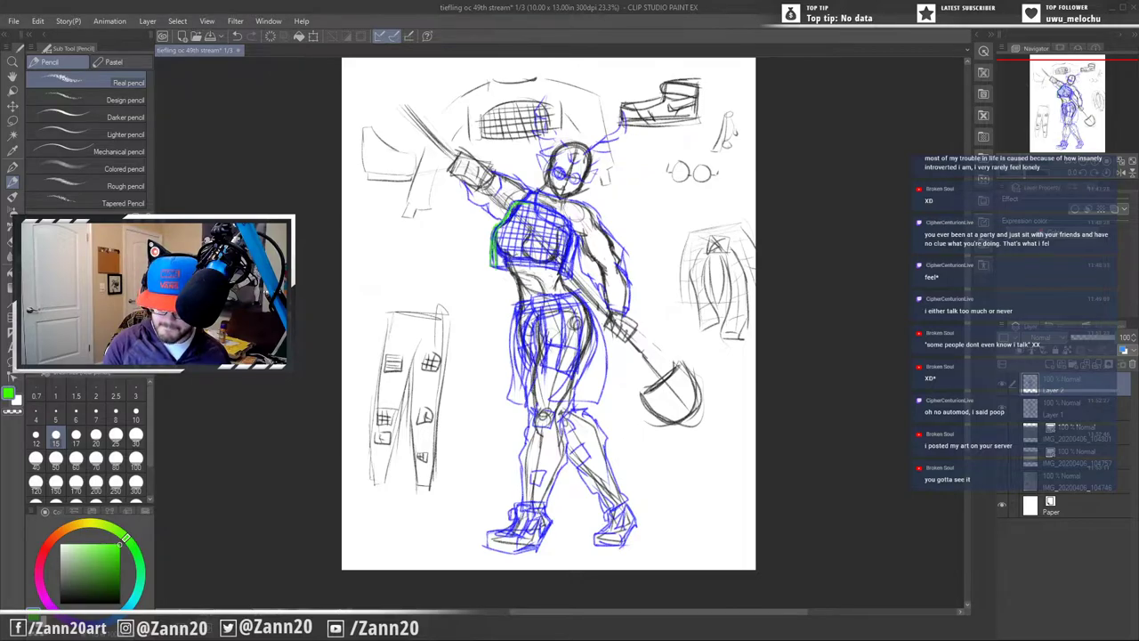
pyautogui.moveTo(527, 203)
pyautogui.mouseDown()
pyautogui.moveTo(561, 215)
pyautogui.moveTo(571, 241)
pyautogui.moveTo(565, 278)
pyautogui.mouseUp()
pyautogui.moveTo(577, 237); pyautogui.dragTo(576, 253)
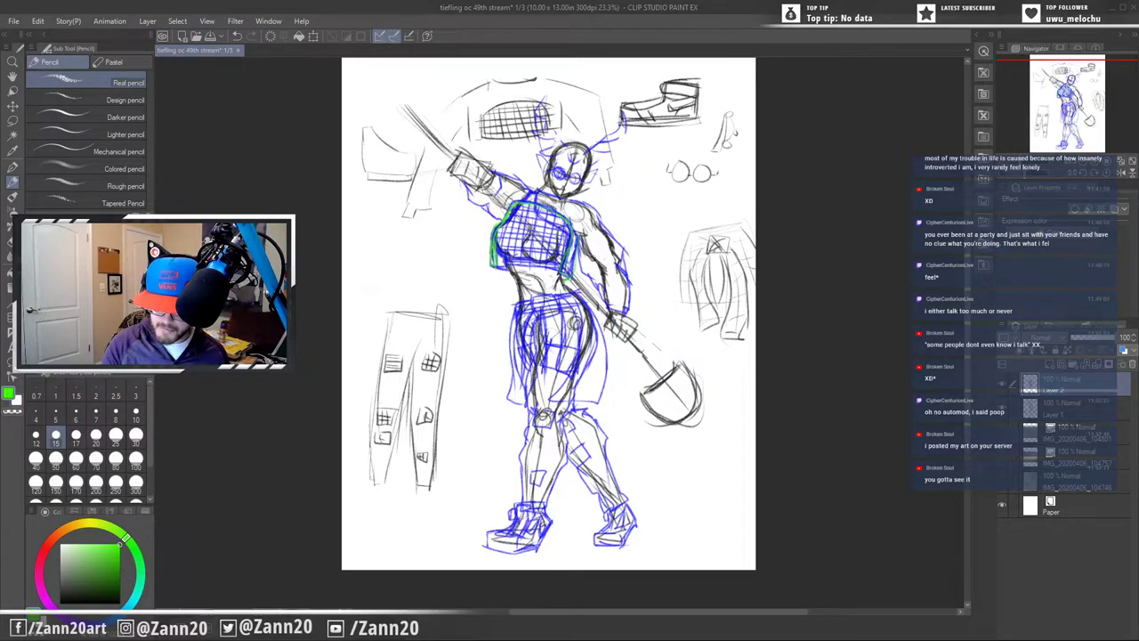
pyautogui.moveTo(580, 248); pyautogui.dragTo(577, 275)
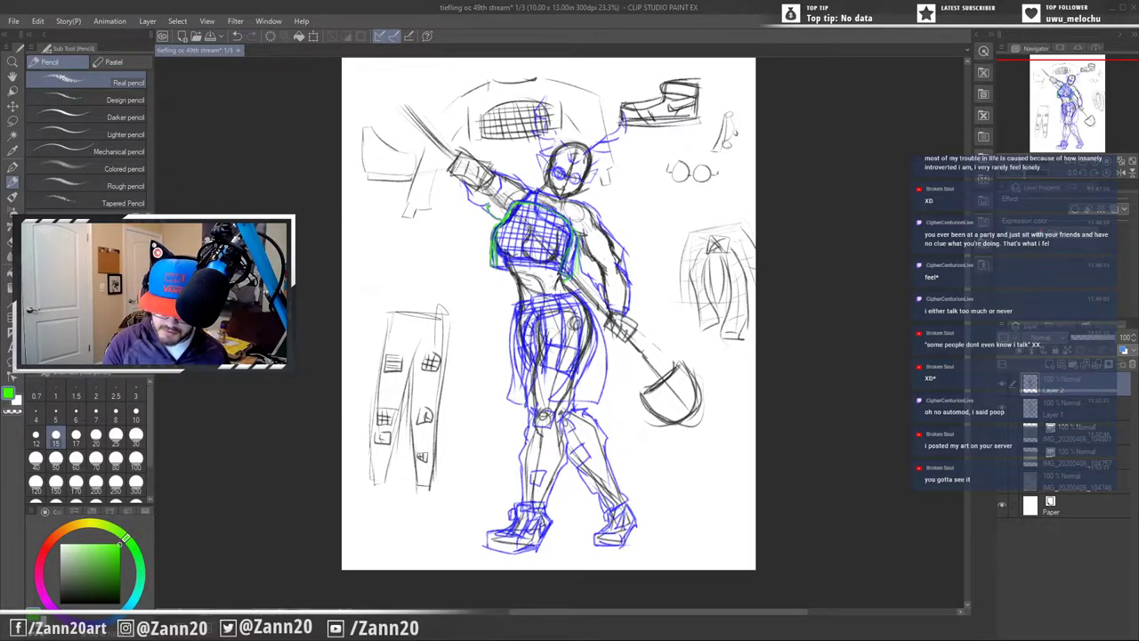
# - Trace both sleeves and the belt buckle in bright green
pyautogui.moveTo(497, 175); pyautogui.dragTo(495, 198)
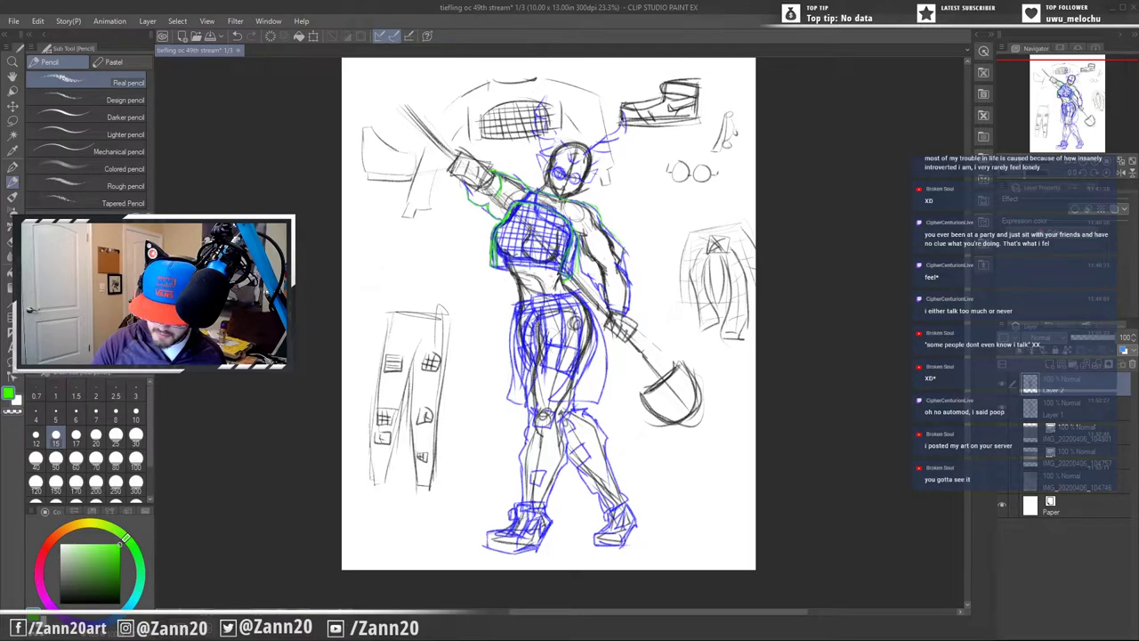
pyautogui.moveTo(628, 269); pyautogui.dragTo(632, 306)
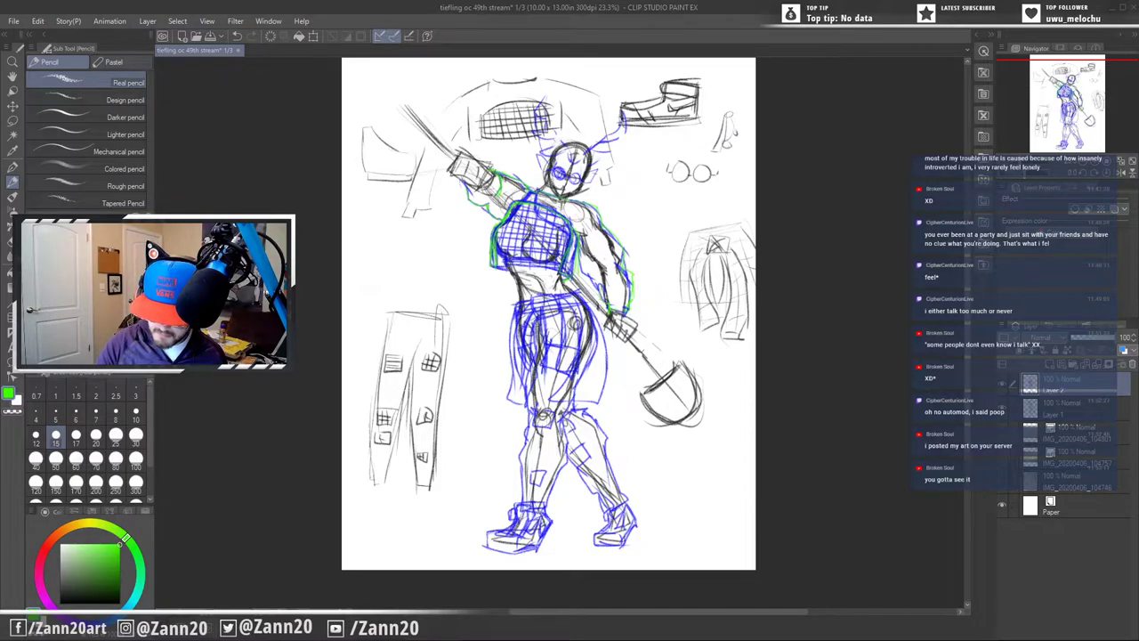
pyautogui.moveTo(575, 233); pyautogui.dragTo(582, 270)
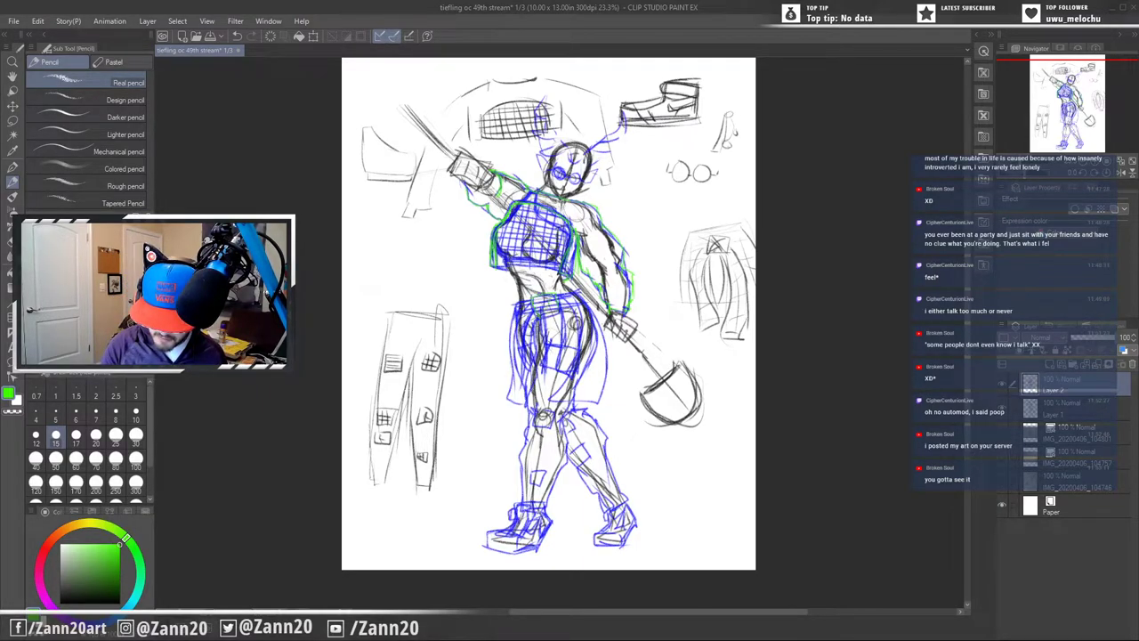
# - Switch to a darker green and retrace the top's side edges and both sleeves
pyautogui.click(121, 560)
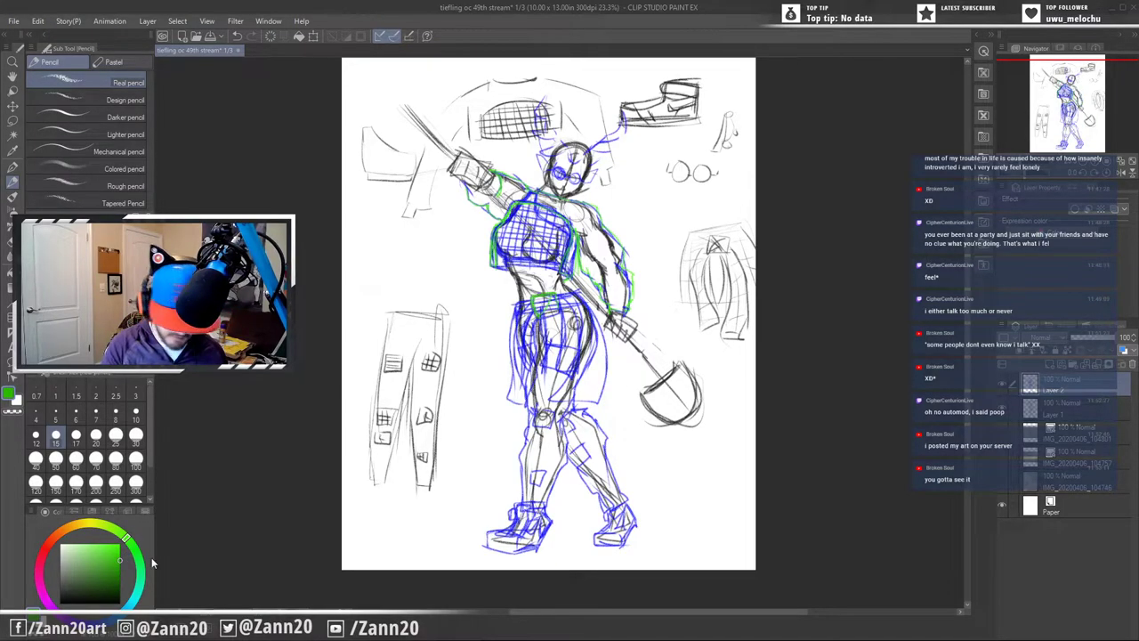
pyautogui.click(111, 568)
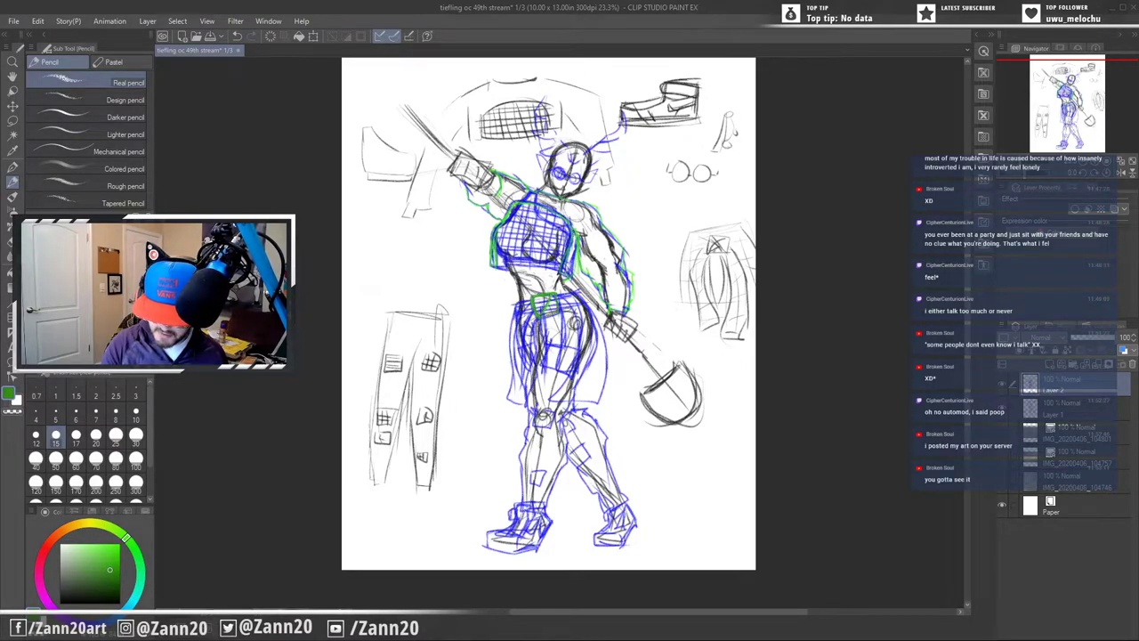
pyautogui.moveTo(514, 205); pyautogui.dragTo(490, 263)
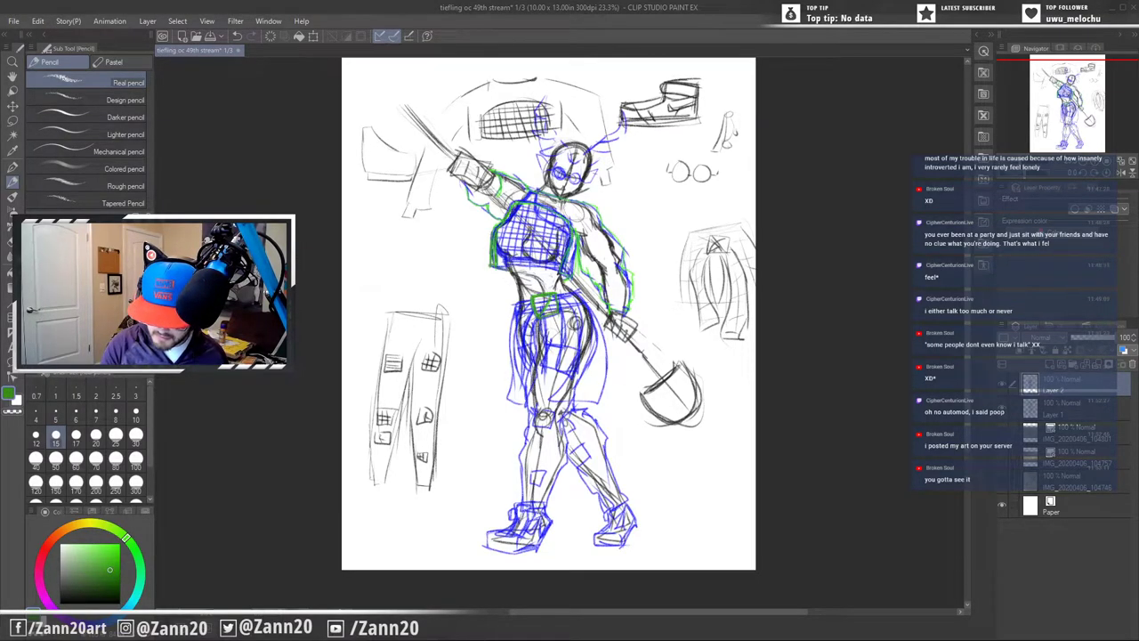
pyautogui.moveTo(576, 251); pyautogui.dragTo(573, 276)
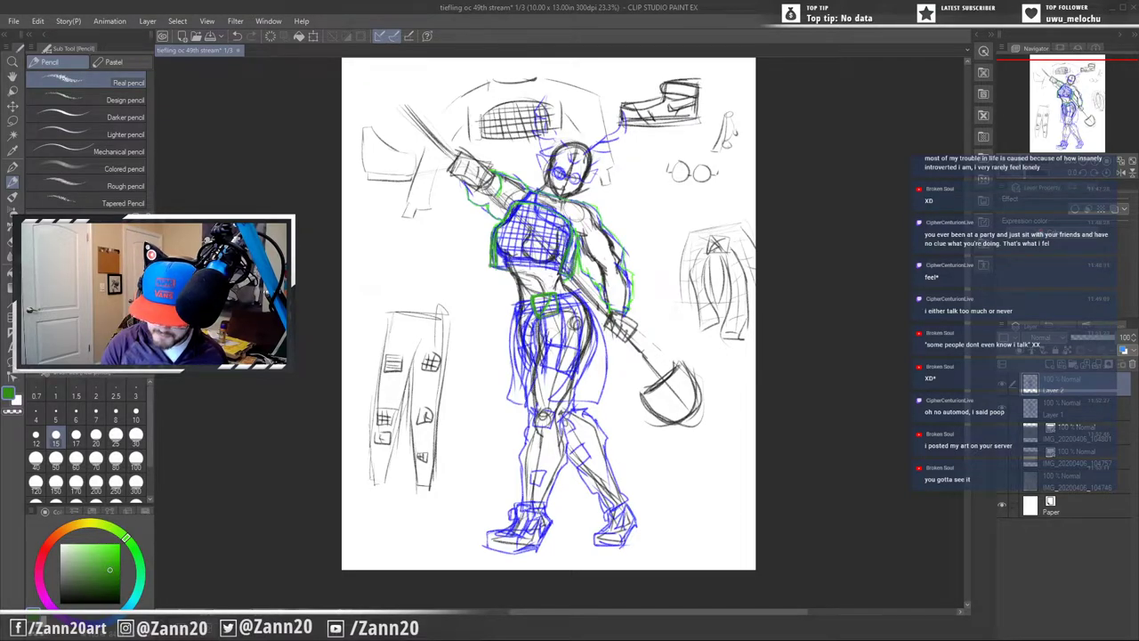
pyautogui.moveTo(521, 204)
pyautogui.mouseDown()
pyautogui.moveTo(553, 212)
pyautogui.moveTo(503, 221)
pyautogui.moveTo(468, 193)
pyautogui.moveTo(526, 185)
pyautogui.mouseUp()
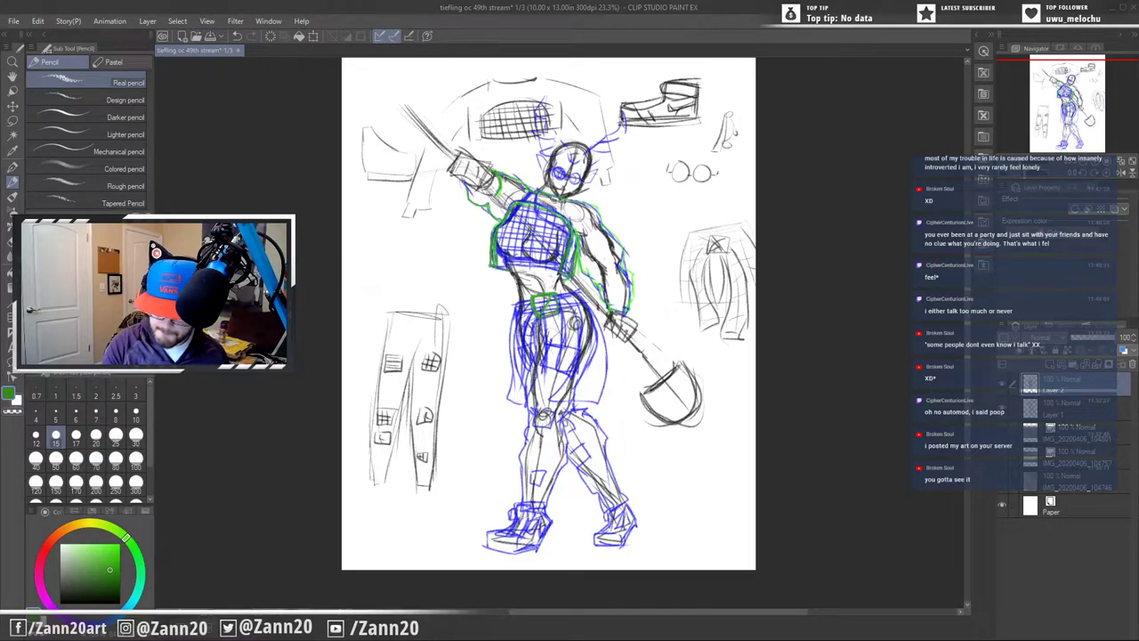
pyautogui.moveTo(605, 228)
pyautogui.mouseDown()
pyautogui.moveTo(634, 279)
pyautogui.moveTo(633, 314)
pyautogui.mouseUp()
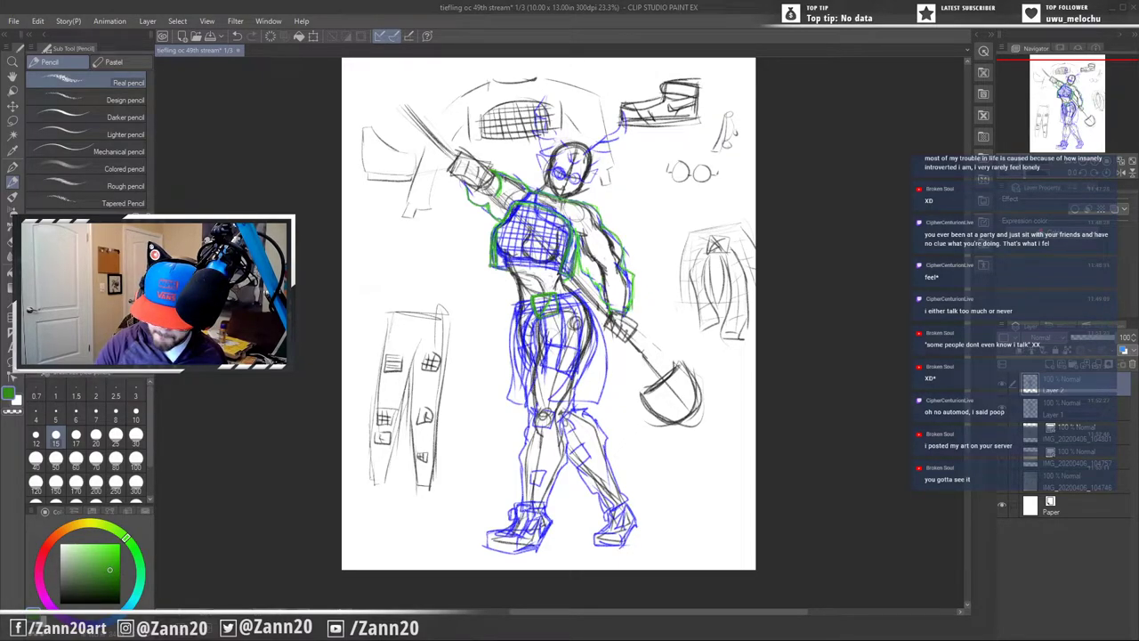
pyautogui.moveTo(583, 267)
pyautogui.mouseDown()
pyautogui.moveTo(594, 284)
pyautogui.moveTo(588, 273)
pyautogui.mouseUp()
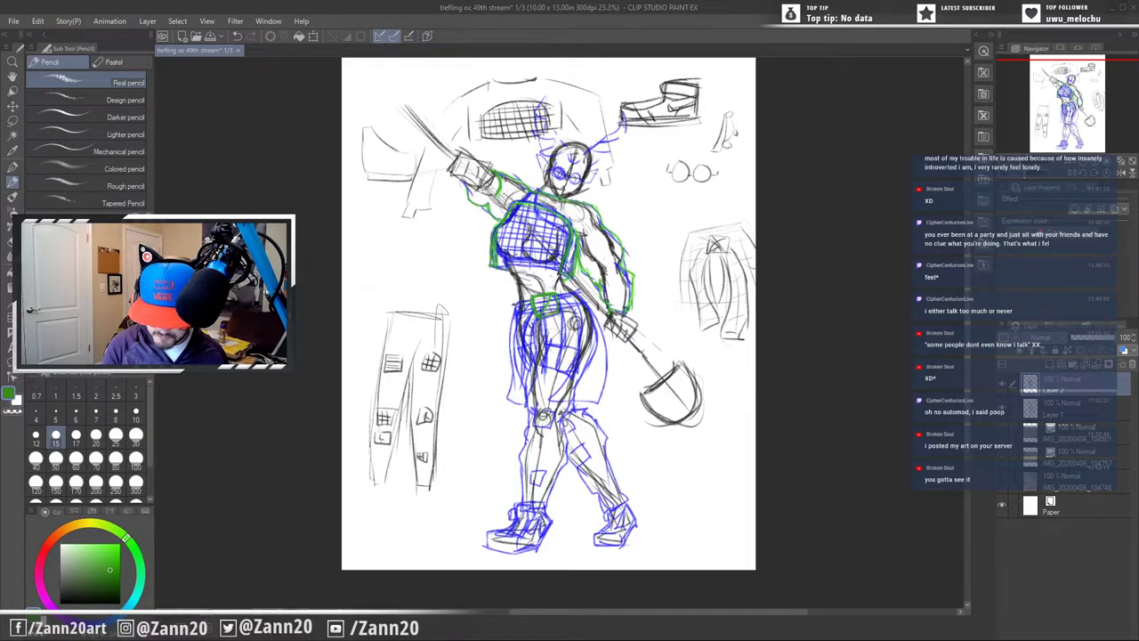
# - Trace the outer edges and hem of the overskirt on both sides in dark green
pyautogui.moveTo(513, 306); pyautogui.dragTo(507, 370)
pyautogui.moveTo(511, 329)
pyautogui.mouseDown()
pyautogui.moveTo(502, 398)
pyautogui.moveTo(515, 407)
pyautogui.mouseUp()
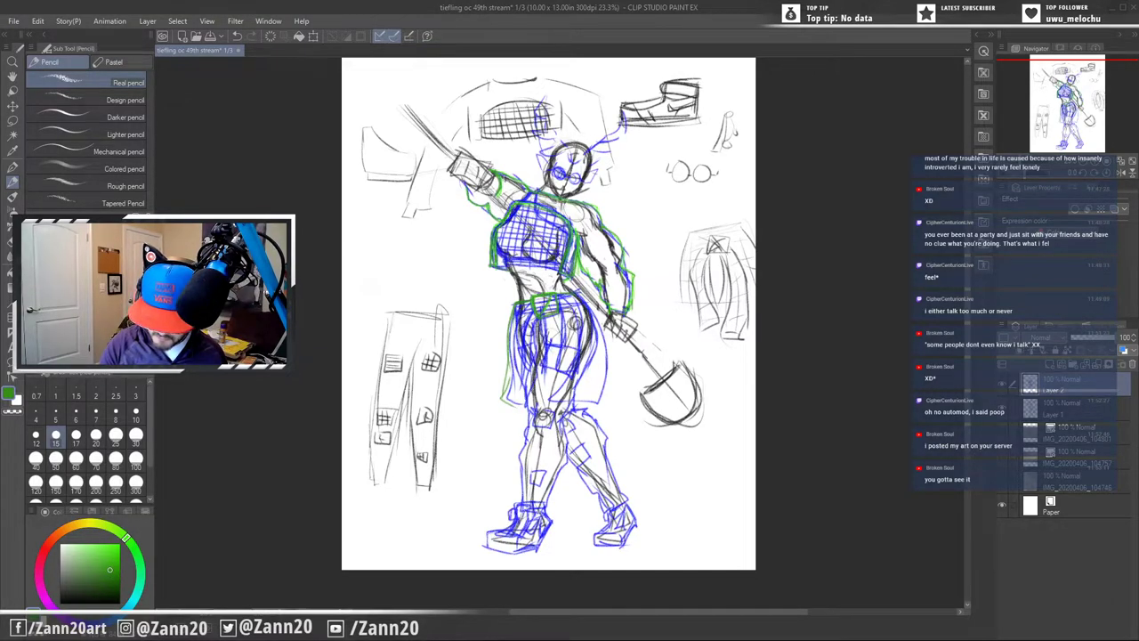
pyautogui.moveTo(585, 315)
pyautogui.mouseDown()
pyautogui.moveTo(559, 396)
pyautogui.moveTo(548, 397)
pyautogui.moveTo(602, 404)
pyautogui.mouseUp()
pyautogui.moveTo(585, 294); pyautogui.dragTo(610, 383)
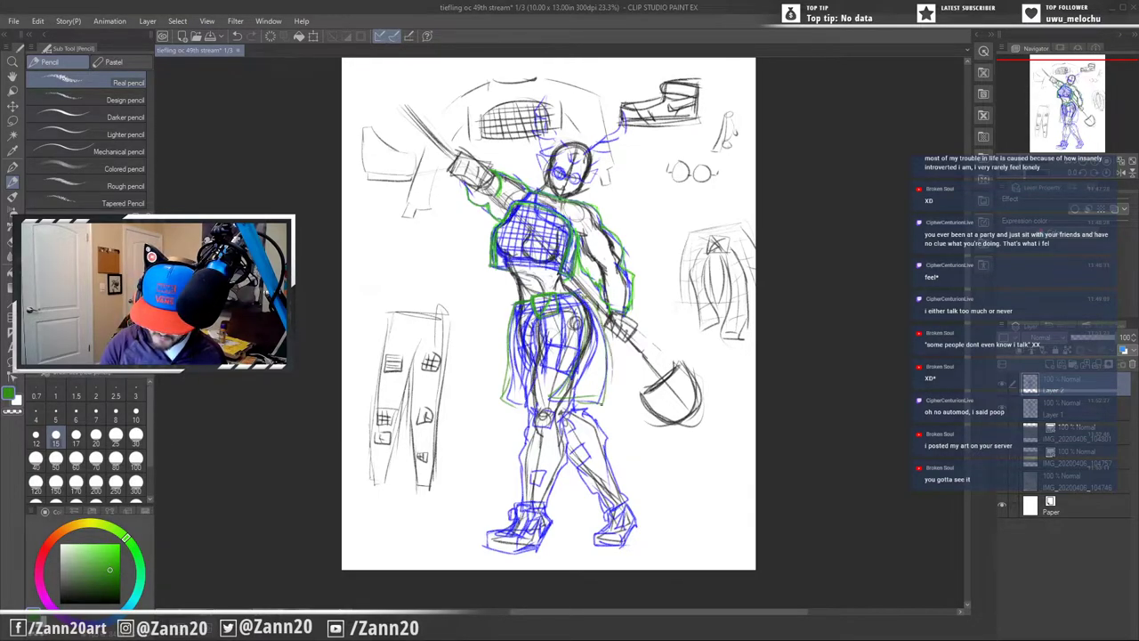
# - Add the overskirt's inner edges and folds in dark green, and trace the front shoe
pyautogui.moveTo(591, 313)
pyautogui.mouseDown()
pyautogui.moveTo(604, 377)
pyautogui.moveTo(575, 400)
pyautogui.mouseUp()
pyautogui.moveTo(587, 351)
pyautogui.mouseDown()
pyautogui.moveTo(554, 399)
pyautogui.moveTo(566, 377)
pyautogui.mouseUp()
pyautogui.moveTo(576, 332); pyautogui.dragTo(576, 351)
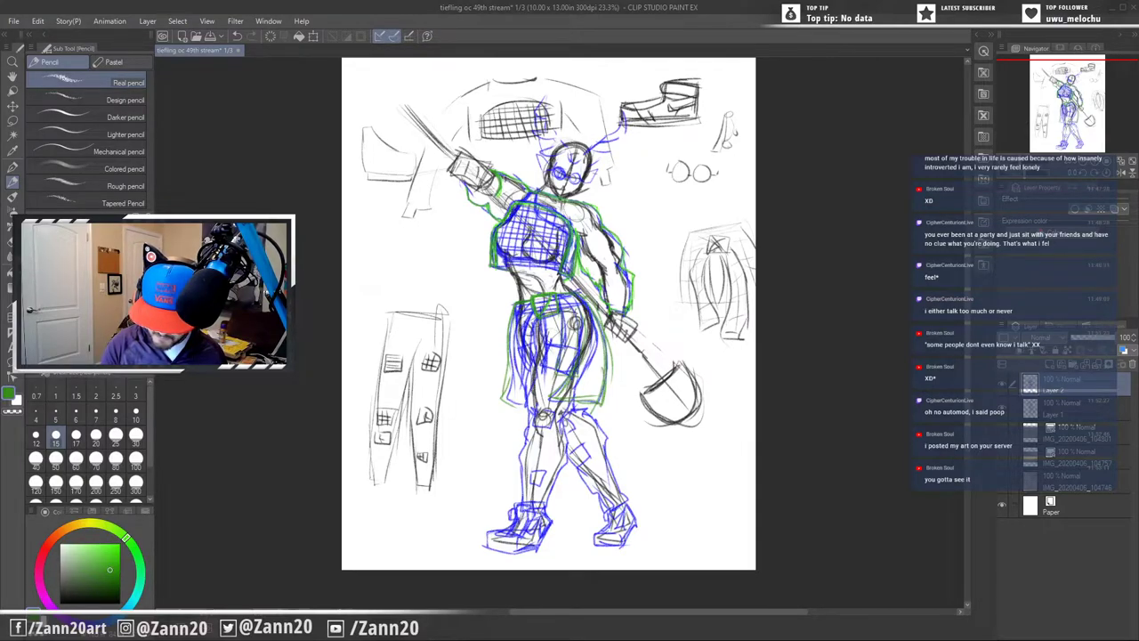
pyautogui.moveTo(528, 387); pyautogui.dragTo(516, 390)
pyautogui.moveTo(526, 326); pyautogui.dragTo(514, 387)
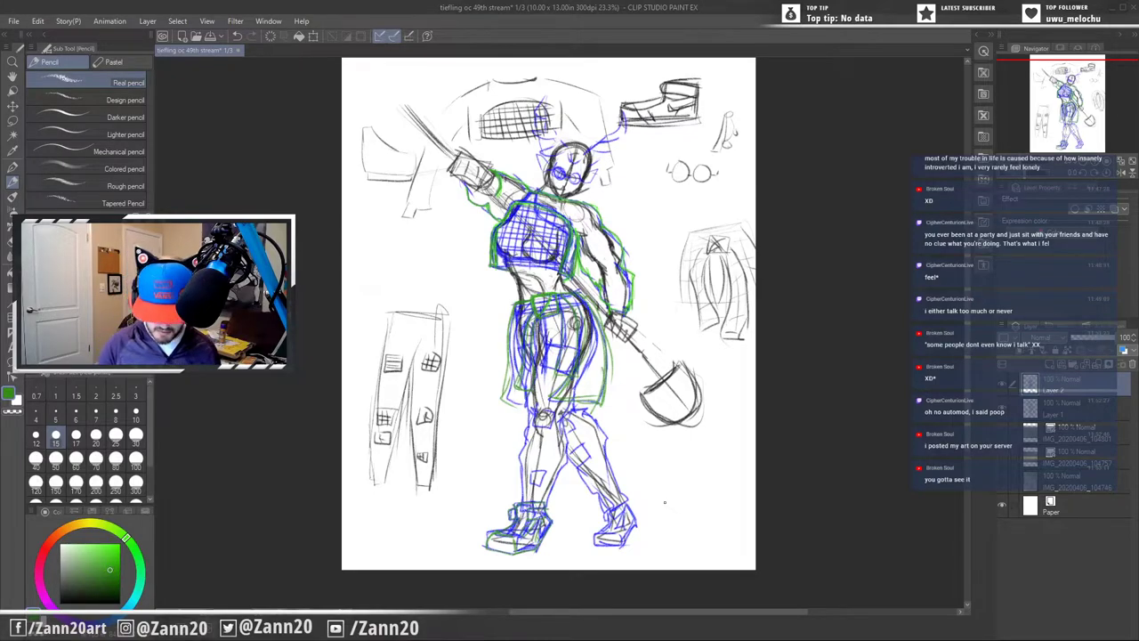
# - Enlarge the pencil to size 100 and shade both sleeves and the shoulders in dark green
pyautogui.click(135, 458)
pyautogui.moveTo(504, 191)
pyautogui.mouseDown()
pyautogui.moveTo(518, 193)
pyautogui.moveTo(497, 206)
pyautogui.moveTo(494, 181)
pyautogui.moveTo(482, 196)
pyautogui.mouseUp()
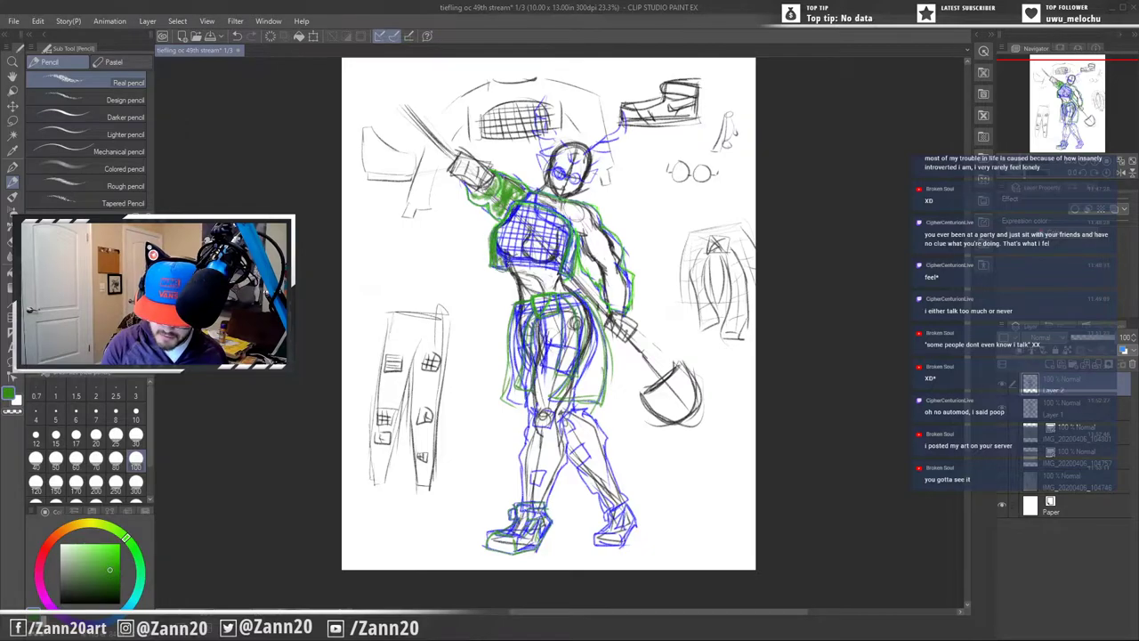
pyautogui.moveTo(573, 235)
pyautogui.mouseDown()
pyautogui.moveTo(572, 265)
pyautogui.moveTo(569, 223)
pyautogui.moveTo(529, 195)
pyautogui.moveTo(587, 214)
pyautogui.moveTo(578, 222)
pyautogui.moveTo(596, 229)
pyautogui.moveTo(591, 267)
pyautogui.moveTo(602, 273)
pyautogui.moveTo(614, 242)
pyautogui.moveTo(601, 252)
pyautogui.moveTo(623, 303)
pyautogui.mouseUp()
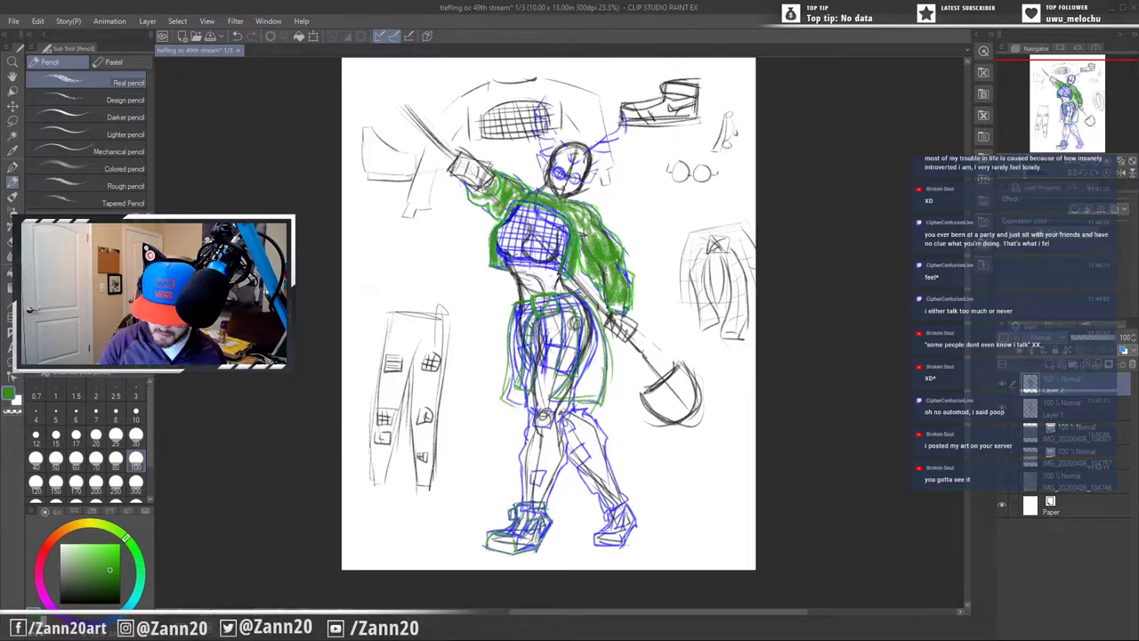
# - Shade the overskirt's waist and both outer side panels in dark green down to the hem
pyautogui.moveTo(551, 299); pyautogui.dragTo(516, 366)
pyautogui.moveTo(520, 313); pyautogui.dragTo(517, 397)
pyautogui.moveTo(578, 299); pyautogui.dragTo(596, 392)
pyautogui.moveTo(605, 324); pyautogui.dragTo(593, 397)
pyautogui.moveTo(591, 347); pyautogui.dragTo(571, 397)
pyautogui.moveTo(582, 372)
pyautogui.mouseDown()
pyautogui.moveTo(560, 401)
pyautogui.moveTo(576, 393)
pyautogui.mouseUp()
pyautogui.moveTo(605, 379); pyautogui.dragTo(585, 399)
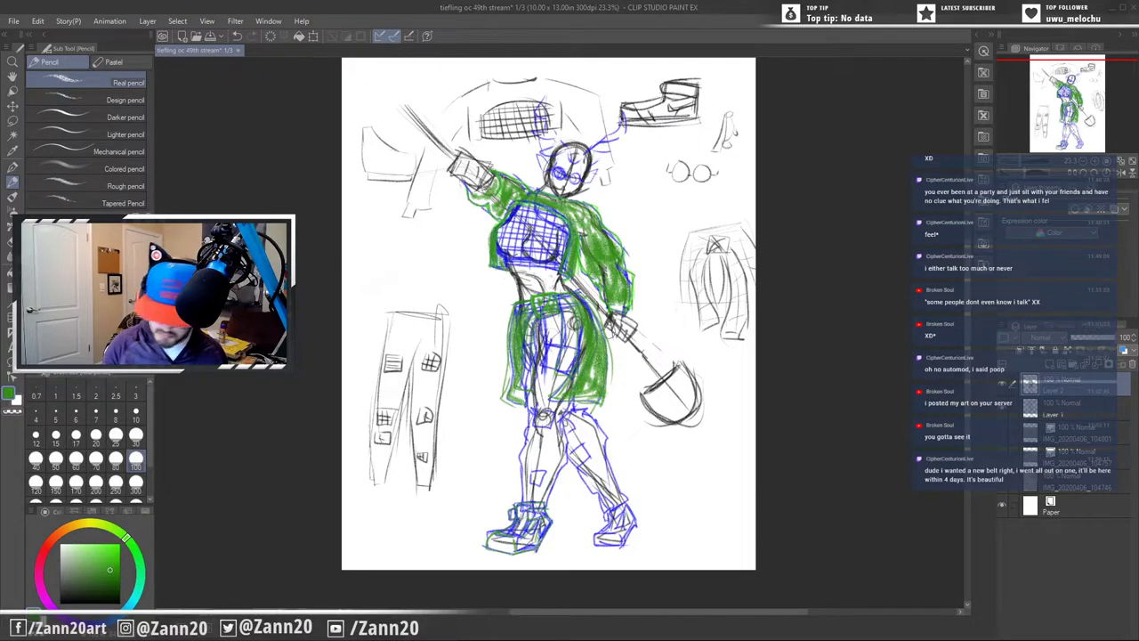
# - Shade the overskirt's inner strips along both thighs, using a brighter green for the lining
pyautogui.moveTo(562, 301)
pyautogui.mouseDown()
pyautogui.moveTo(573, 359)
pyautogui.moveTo(569, 321)
pyautogui.moveTo(568, 363)
pyautogui.moveTo(528, 310)
pyautogui.moveTo(530, 375)
pyautogui.mouseUp()
pyautogui.moveTo(532, 324); pyautogui.dragTo(525, 388)
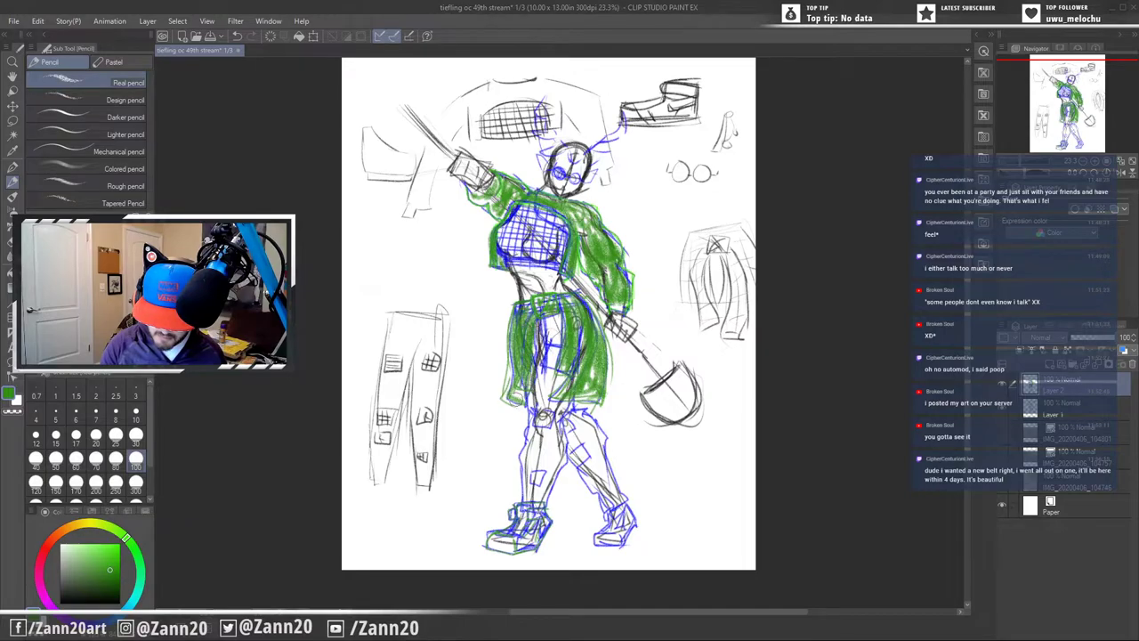
pyautogui.click(114, 552)
pyautogui.moveTo(530, 316); pyautogui.dragTo(523, 384)
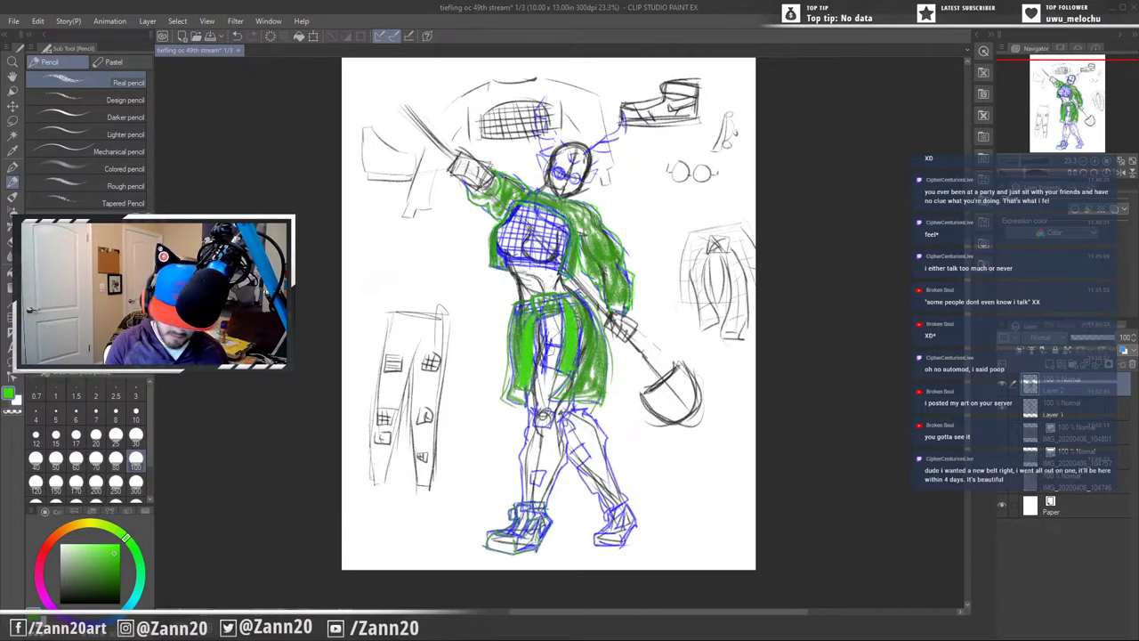
# - Sample the dark green from the overskirt and fill in its side panels and the sleeve more solidly
pyautogui.keyDown('alt'); pyautogui.click(589, 367); pyautogui.keyUp('alt')
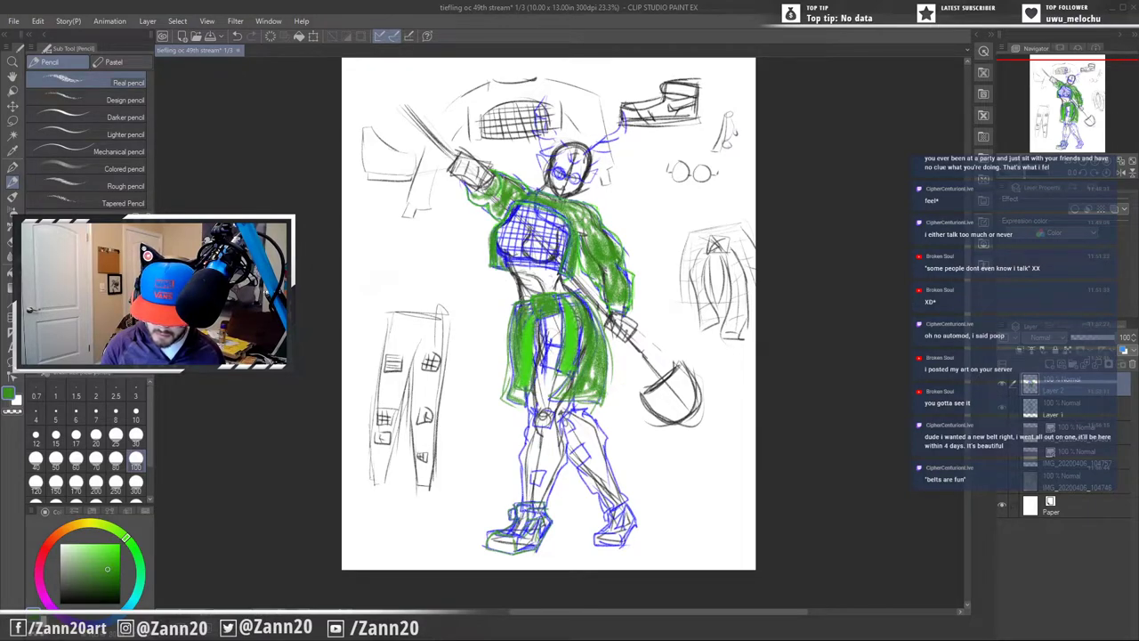
pyautogui.moveTo(513, 323)
pyautogui.mouseDown()
pyautogui.moveTo(505, 402)
pyautogui.moveTo(530, 398)
pyautogui.mouseUp()
pyautogui.moveTo(585, 299)
pyautogui.mouseDown()
pyautogui.moveTo(589, 386)
pyautogui.moveTo(560, 401)
pyautogui.moveTo(594, 395)
pyautogui.moveTo(599, 411)
pyautogui.mouseUp()
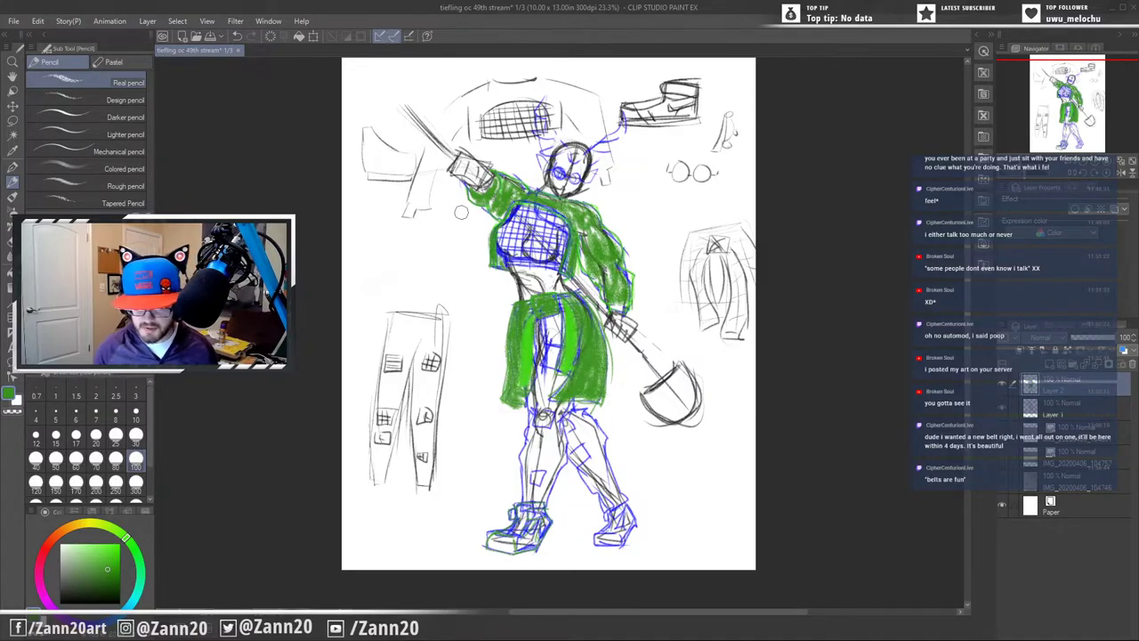
pyautogui.moveTo(603, 235)
pyautogui.mouseDown()
pyautogui.moveTo(575, 210)
pyautogui.moveTo(588, 223)
pyautogui.mouseUp()
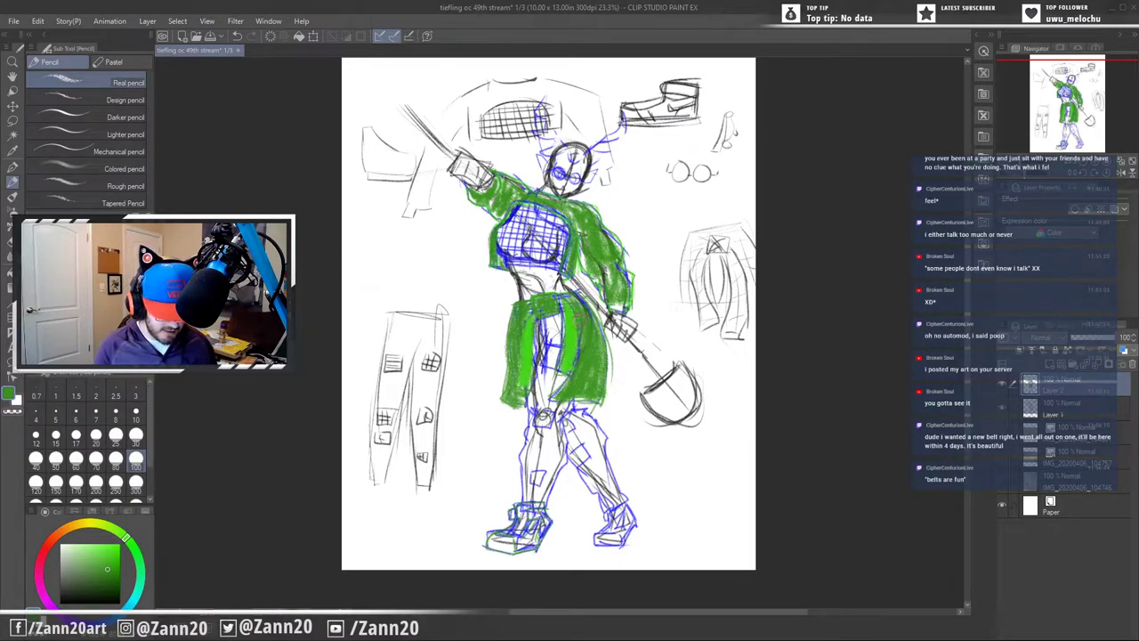
# - Reduce the pencil to size 25 and draw the vertical dark green lines of the top's checked pattern
pyautogui.press('[')
pyautogui.press('[')
pyautogui.press('[')
pyautogui.press('[')
pyautogui.press('[')
pyautogui.press('[')
pyautogui.press('[')
pyautogui.moveTo(522, 206)
pyautogui.mouseDown()
pyautogui.moveTo(518, 254)
pyautogui.moveTo(542, 263)
pyautogui.moveTo(546, 251)
pyautogui.mouseUp()
pyautogui.moveTo(545, 242); pyautogui.dragTo(545, 261)
pyautogui.moveTo(556, 216); pyautogui.dragTo(556, 249)
pyautogui.moveTo(563, 231); pyautogui.dragTo(565, 264)
pyautogui.moveTo(522, 207); pyautogui.dragTo(514, 237)
pyautogui.moveTo(513, 215); pyautogui.dragTo(504, 236)
pyautogui.moveTo(503, 240)
pyautogui.mouseDown()
pyautogui.moveTo(501, 263)
pyautogui.moveTo(498, 251)
pyautogui.mouseUp()
# - Add the horizontal dark green lines across the top's checked pattern from neckline to hem
pyautogui.moveTo(509, 210); pyautogui.dragTo(536, 213)
pyautogui.moveTo(539, 215)
pyautogui.mouseDown()
pyautogui.moveTo(563, 221)
pyautogui.moveTo(541, 219)
pyautogui.mouseUp()
pyautogui.moveTo(544, 220); pyautogui.dragTo(565, 222)
pyautogui.moveTo(522, 224)
pyautogui.mouseDown()
pyautogui.moveTo(555, 226)
pyautogui.moveTo(516, 238)
pyautogui.moveTo(562, 247)
pyautogui.mouseUp()
pyautogui.moveTo(509, 251); pyautogui.dragTo(559, 267)
pyautogui.moveTo(517, 205); pyautogui.dragTo(533, 210)
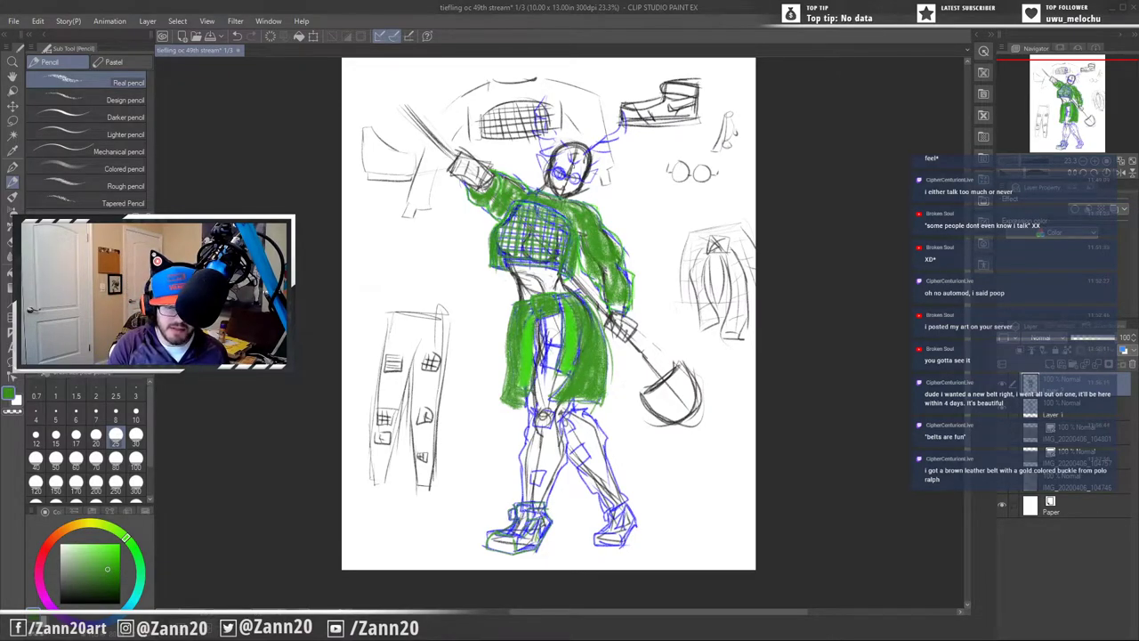
# - Sketch green hair on the crown and flowing behind the head, briefly showing the reference photos for guidance and hiding them again
pyautogui.moveTo(567, 142); pyautogui.dragTo(587, 144)
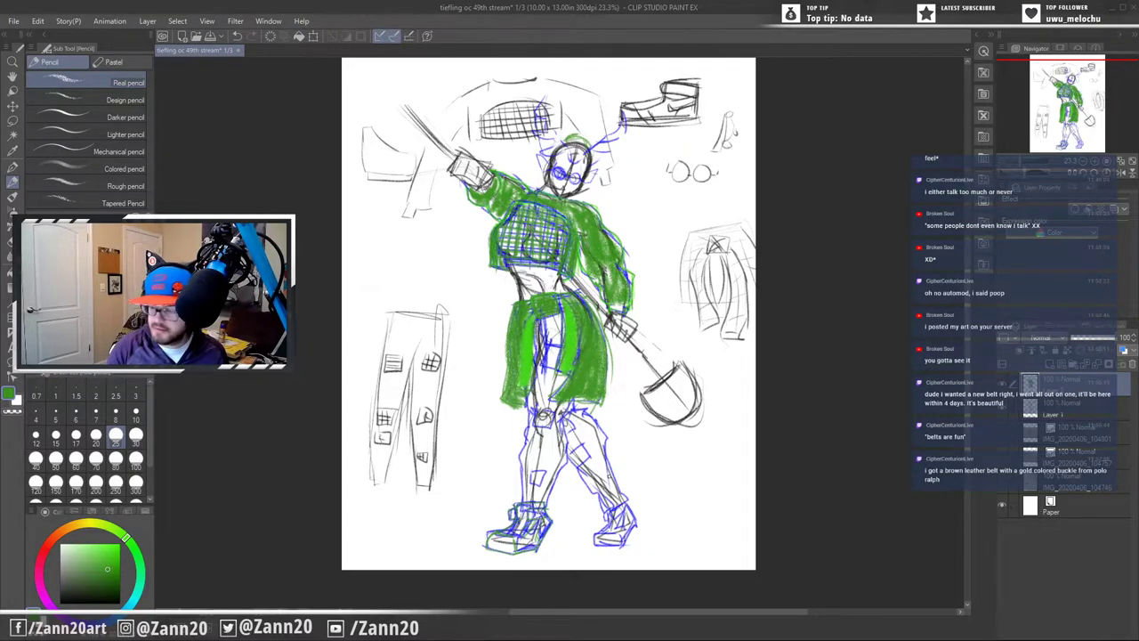
pyautogui.click(1004, 436)
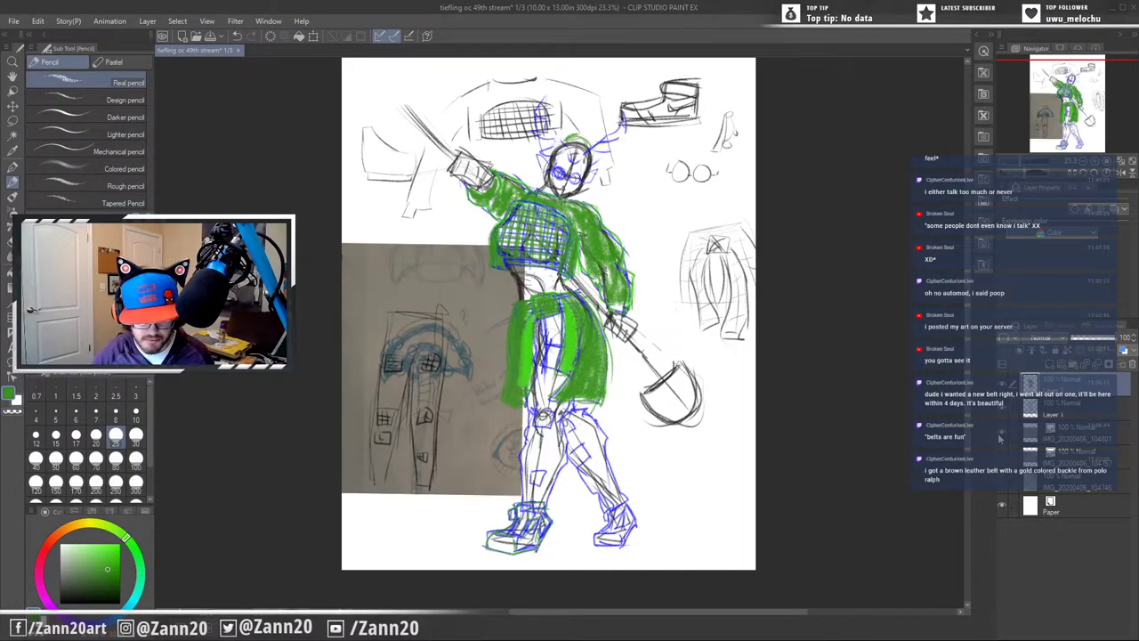
pyautogui.click(1001, 436)
pyautogui.click(1003, 483)
pyautogui.click(1003, 482)
pyautogui.click(1002, 457)
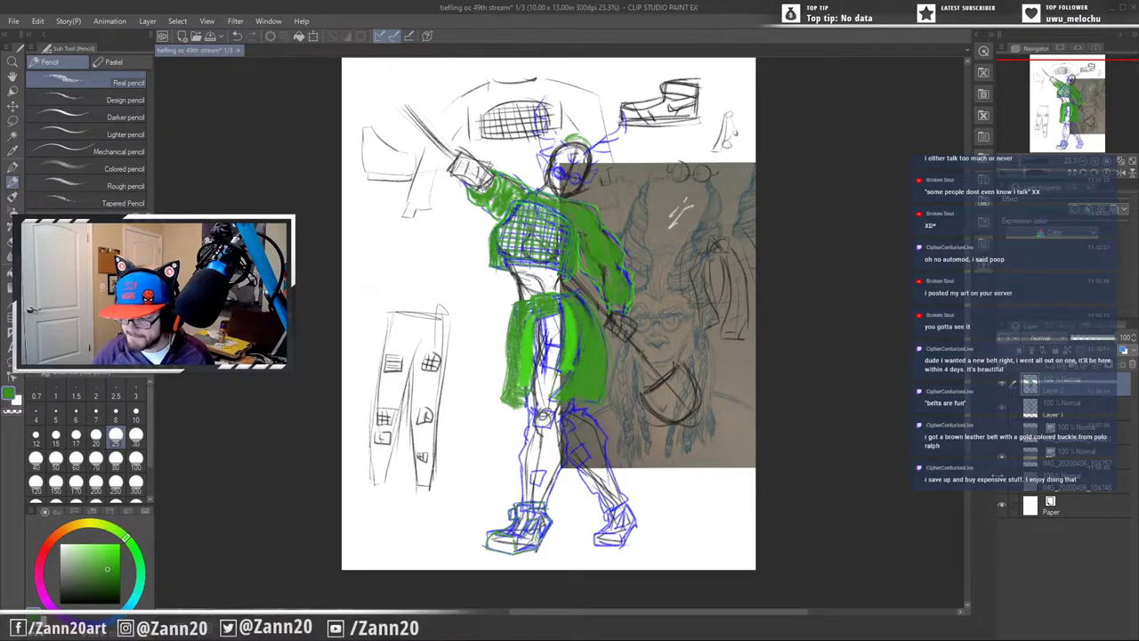
pyautogui.click(1003, 459)
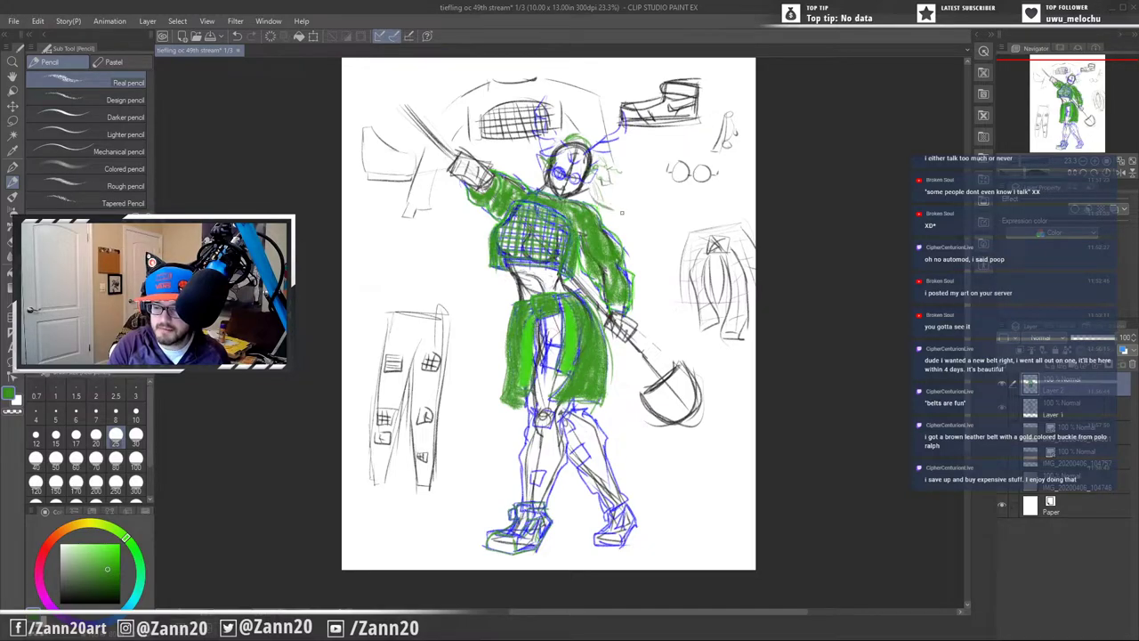
pyautogui.moveTo(624, 229)
pyautogui.mouseDown()
pyautogui.moveTo(623, 182)
pyautogui.moveTo(654, 203)
pyautogui.moveTo(624, 185)
pyautogui.mouseUp()
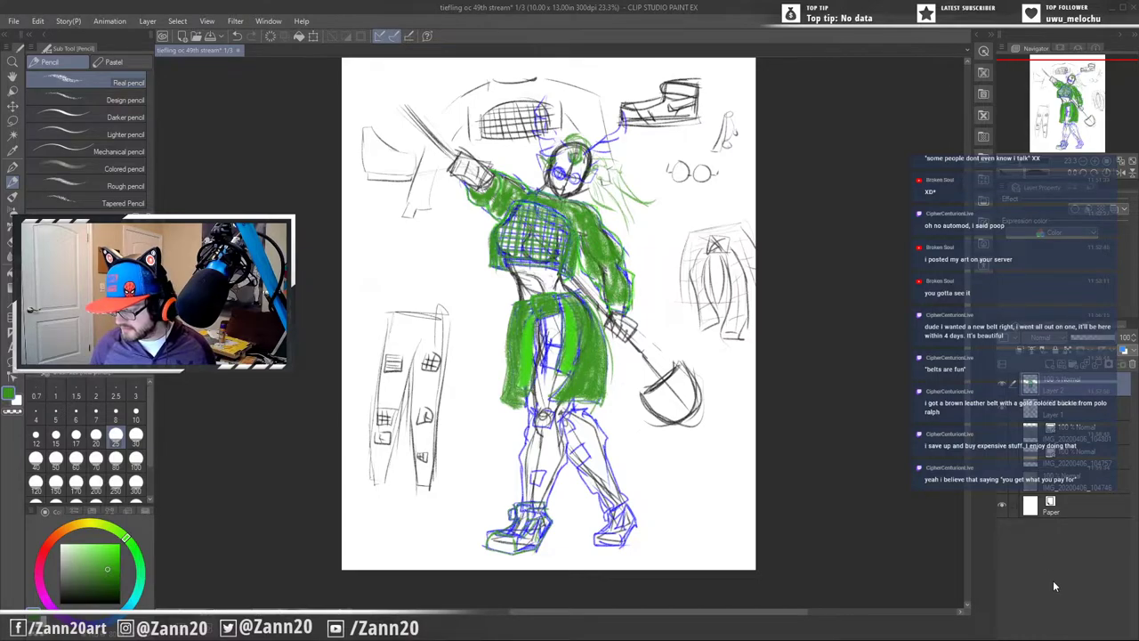
# - Add a new layer above the sketches and switch to the G-pen
pyautogui.rightClick(998, 320)
pyautogui.click(925, 199)
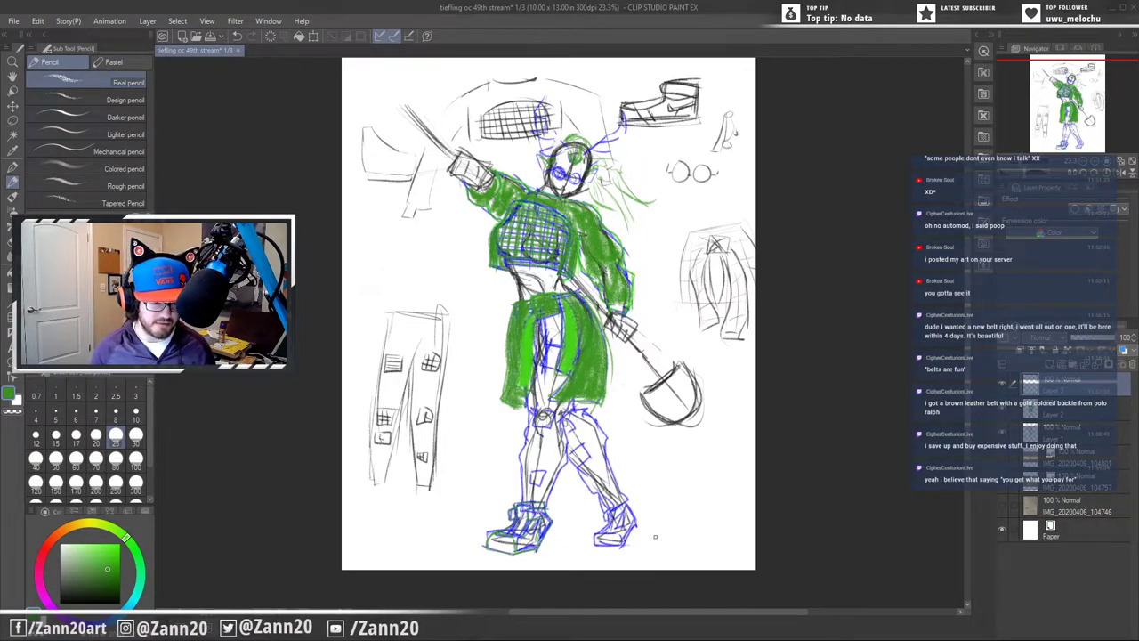
pyautogui.click(13, 166)
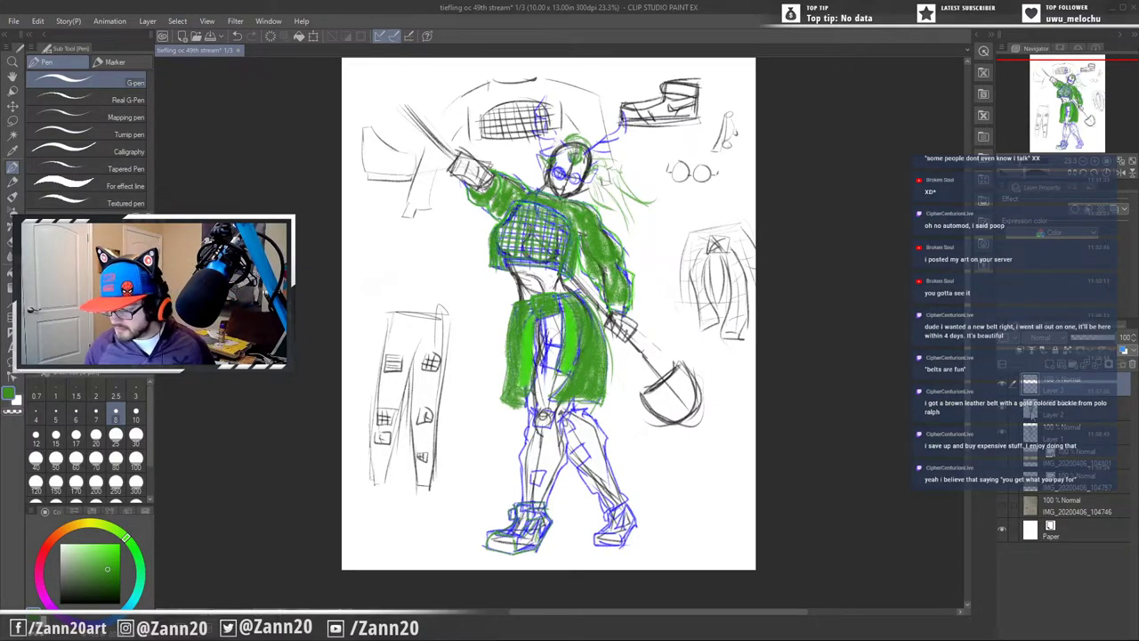
# - Lower the opacity of both sketch layers, Layer 2 and Layer 1, to 50%
pyautogui.click(1040, 417)
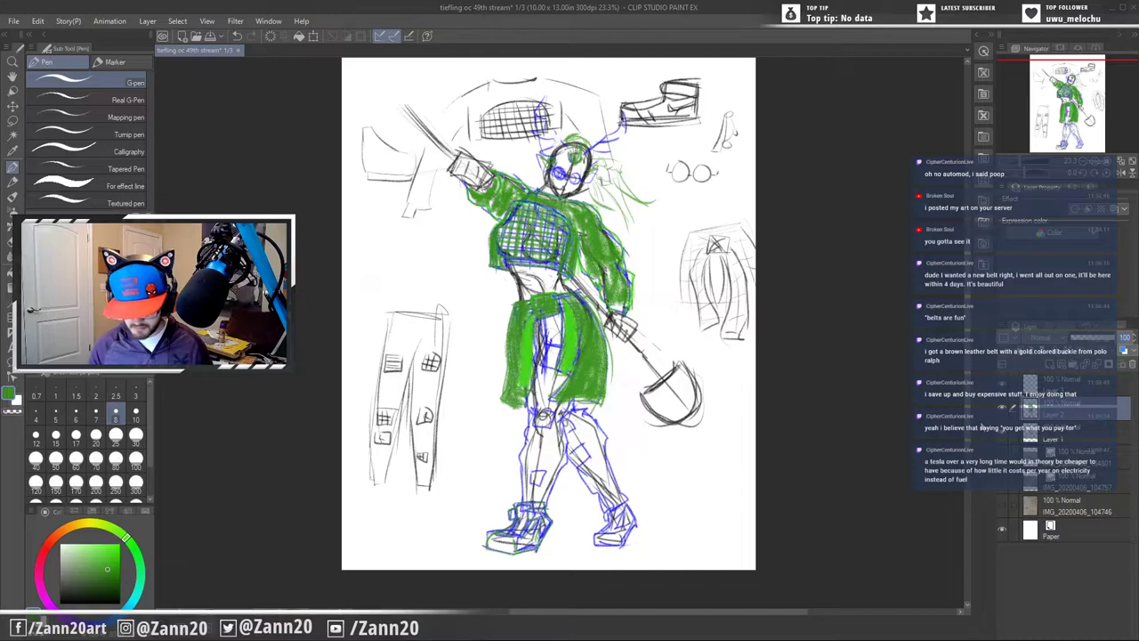
pyautogui.write('500')
pyautogui.press('Return')
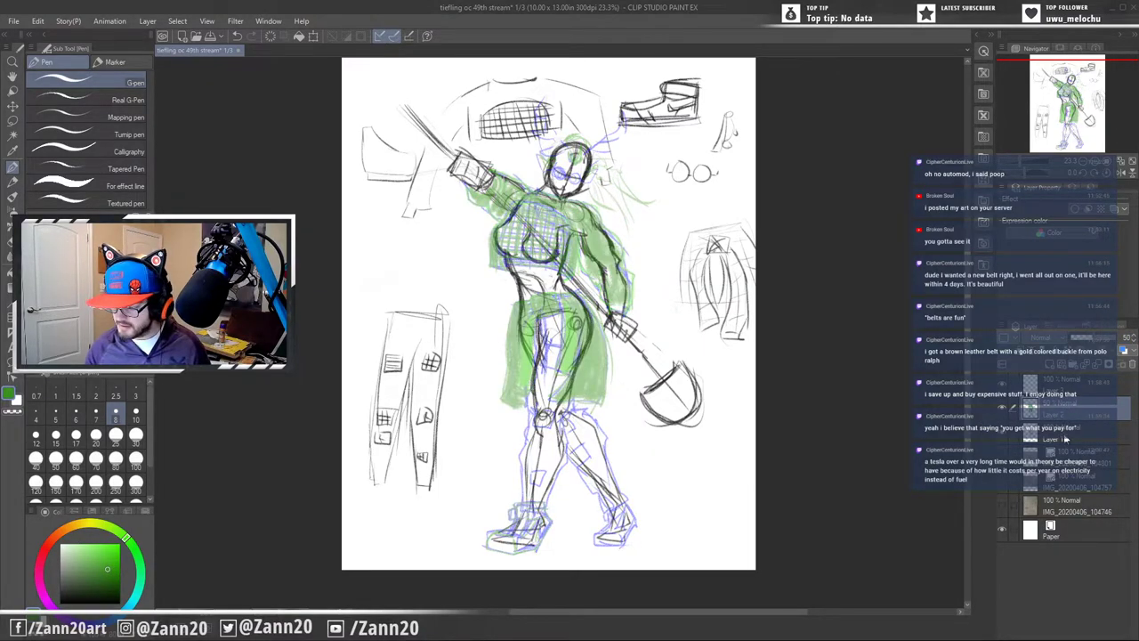
pyautogui.click(1065, 438)
pyautogui.write('50')
pyautogui.press('Return')
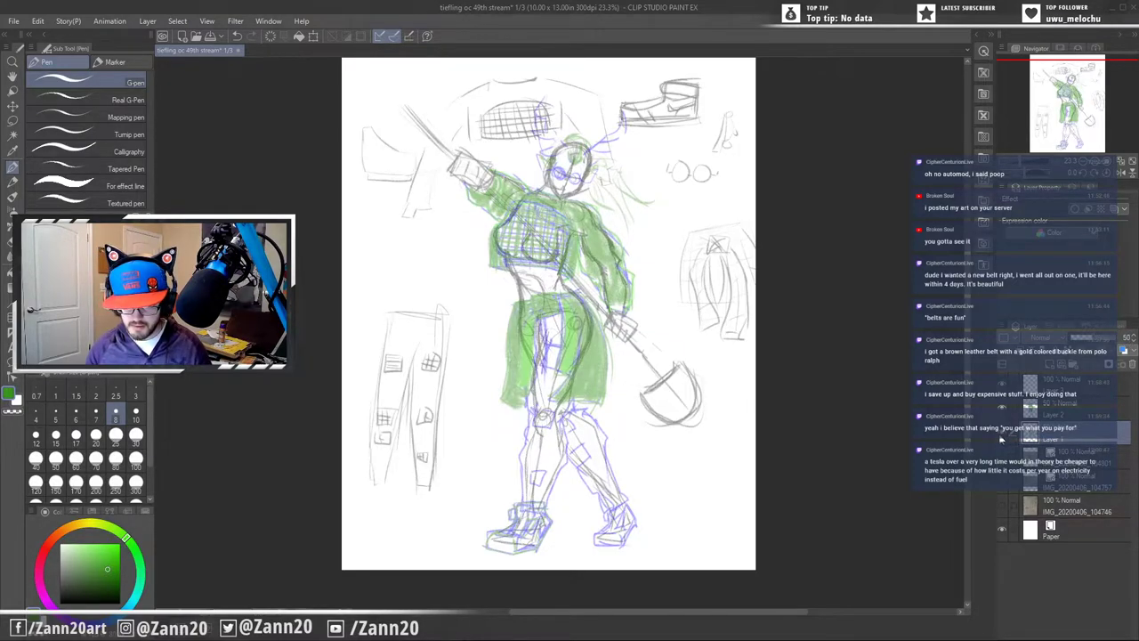
# - On the new top layer, ink the chest's outer curve beside the raised arm in black at brush size 12
pyautogui.click(1061, 384)
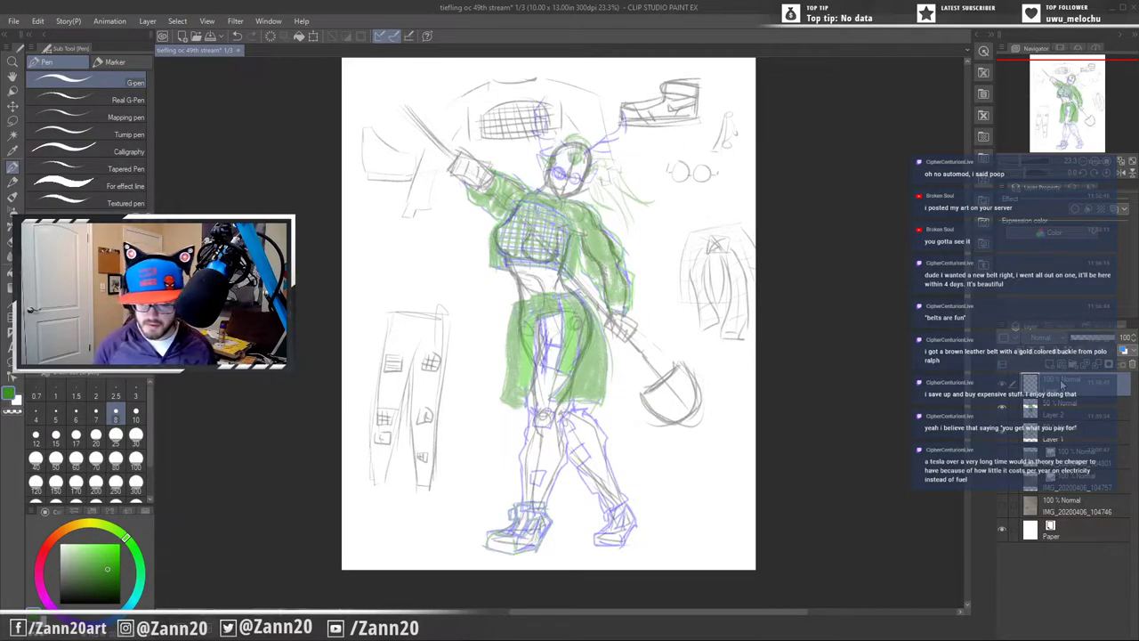
pyautogui.moveTo(84, 575); pyautogui.dragTo(59, 603)
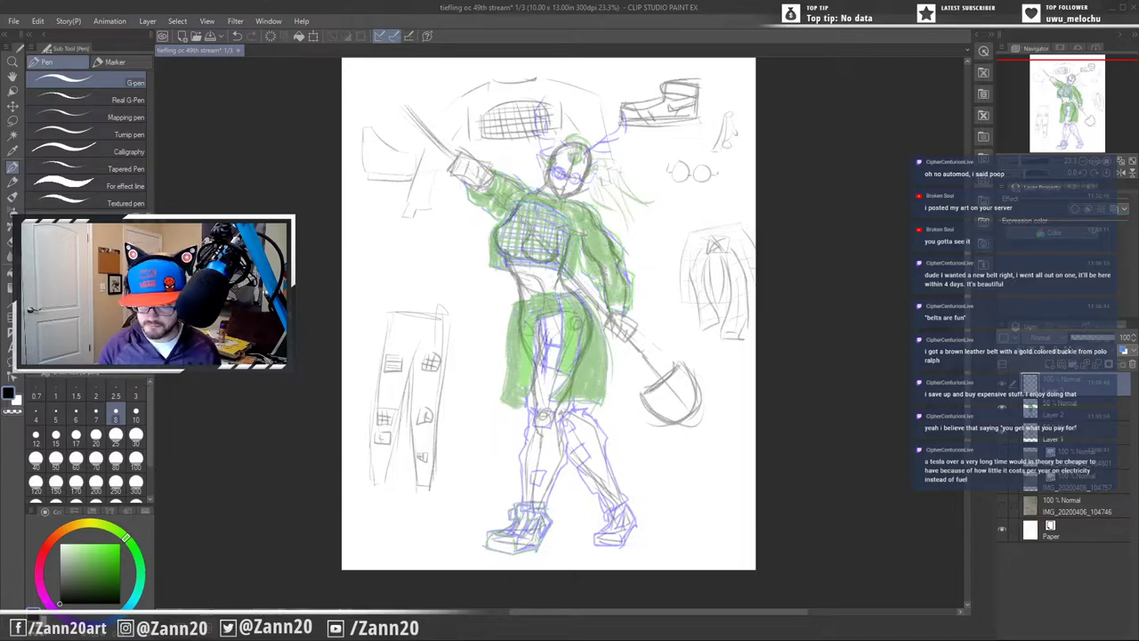
pyautogui.press(']')
pyautogui.press(']')
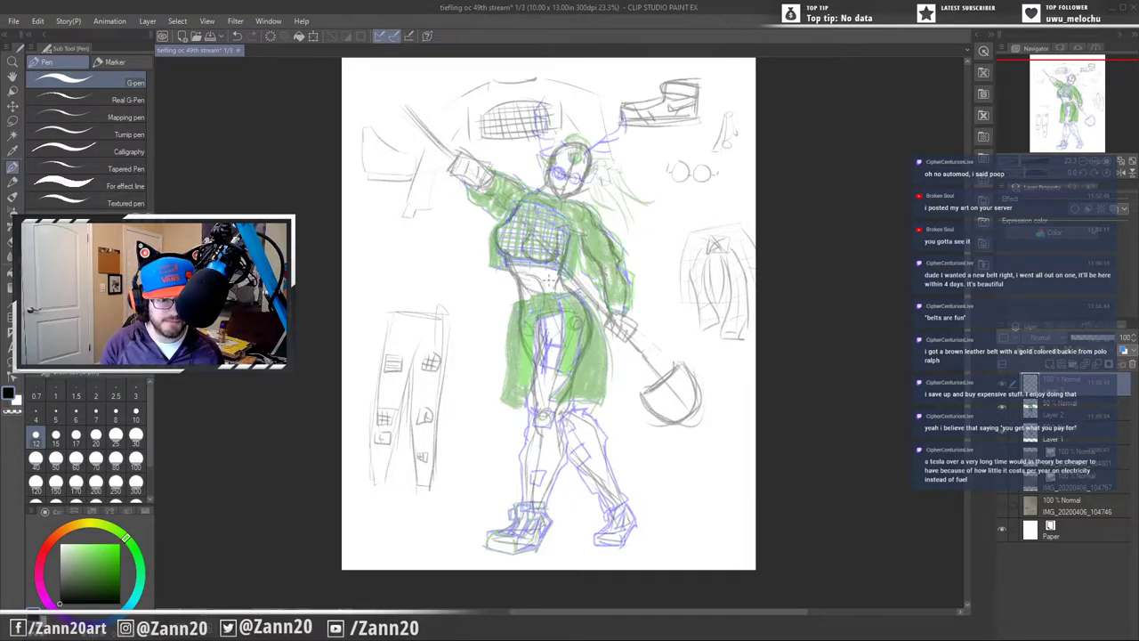
pyautogui.moveTo(514, 203); pyautogui.dragTo(499, 252)
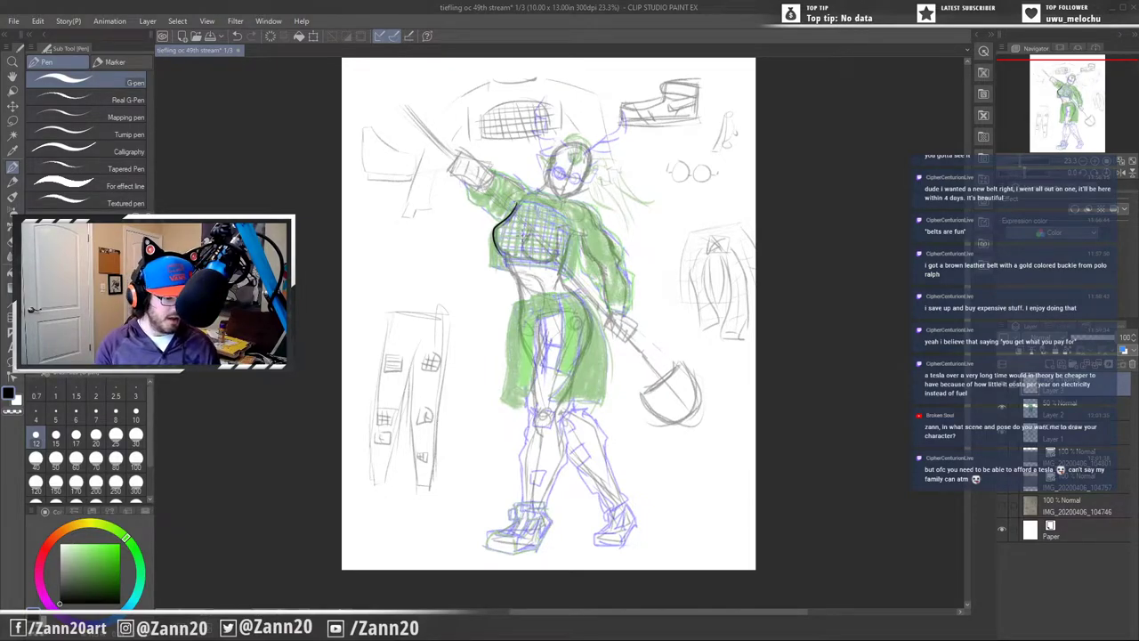
# - Extend the chest curve to the top's hem and ink both sides of the bare waist down to the hips
pyautogui.scroll(2, 521, 231)
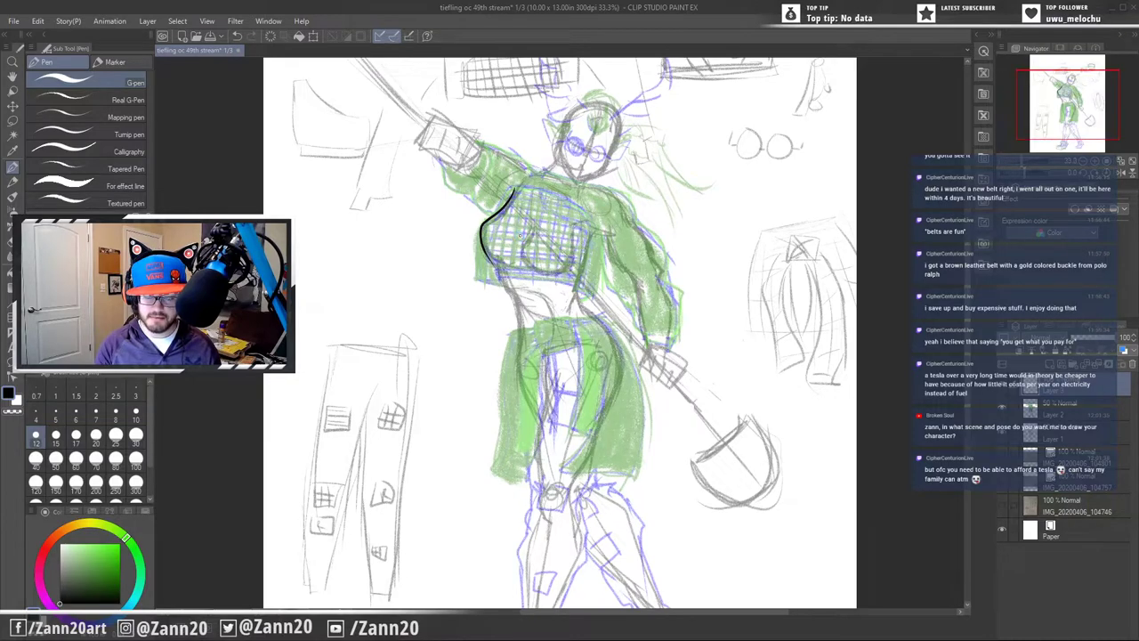
pyautogui.scroll(1, 519, 234)
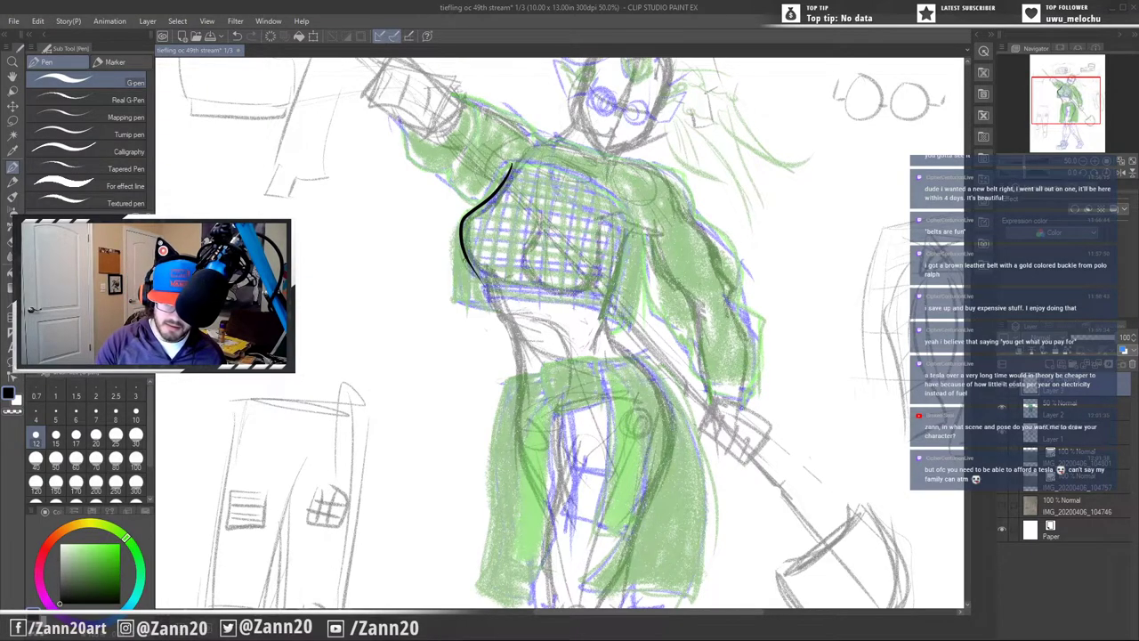
pyautogui.moveTo(471, 267); pyautogui.dragTo(495, 284)
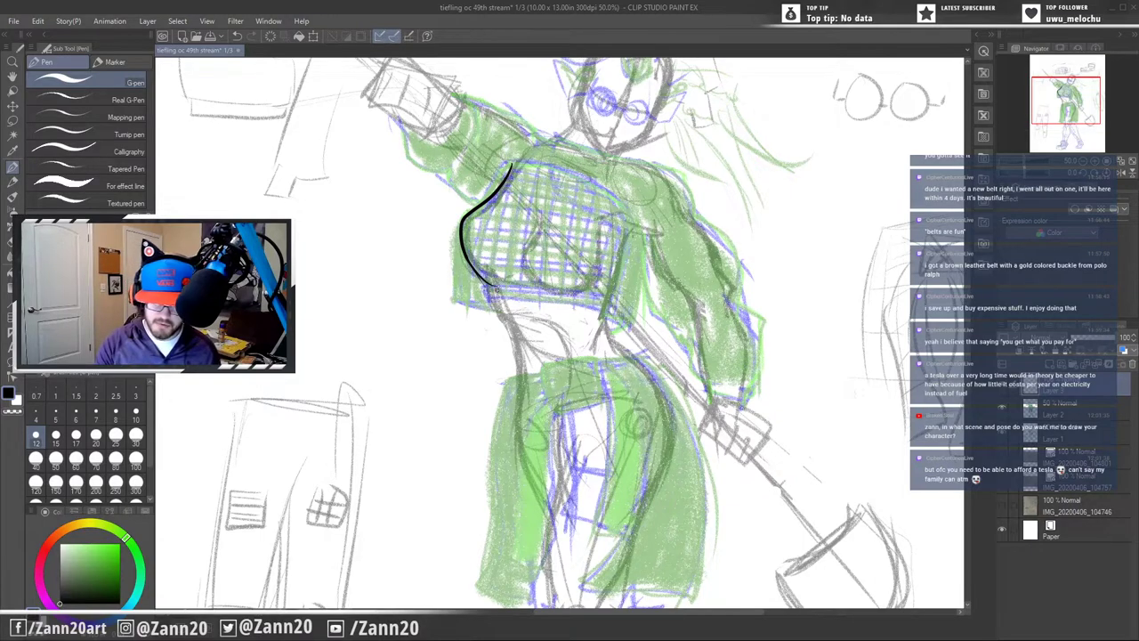
pyautogui.moveTo(488, 283)
pyautogui.mouseDown()
pyautogui.moveTo(509, 321)
pyautogui.moveTo(513, 416)
pyautogui.mouseUp()
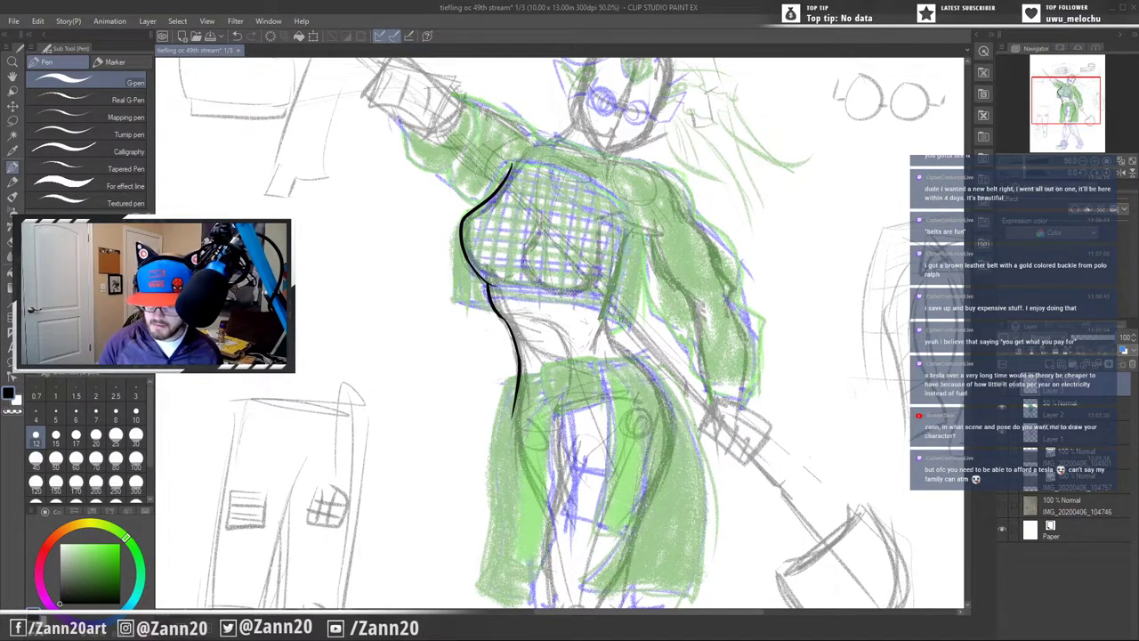
pyautogui.moveTo(607, 315)
pyautogui.mouseDown()
pyautogui.moveTo(594, 350)
pyautogui.moveTo(649, 373)
pyautogui.mouseUp()
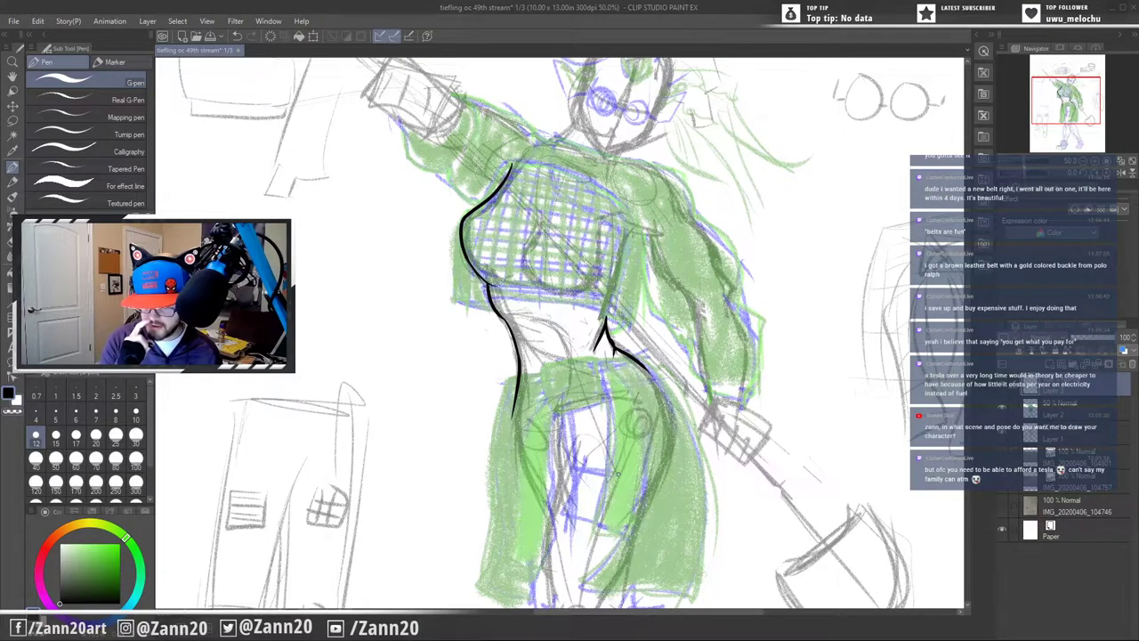
# - Ink the neck line beneath the head and the upper contour of the raised arm from shoulder to elbow
pyautogui.moveTo(520, 195); pyautogui.dragTo(607, 372)
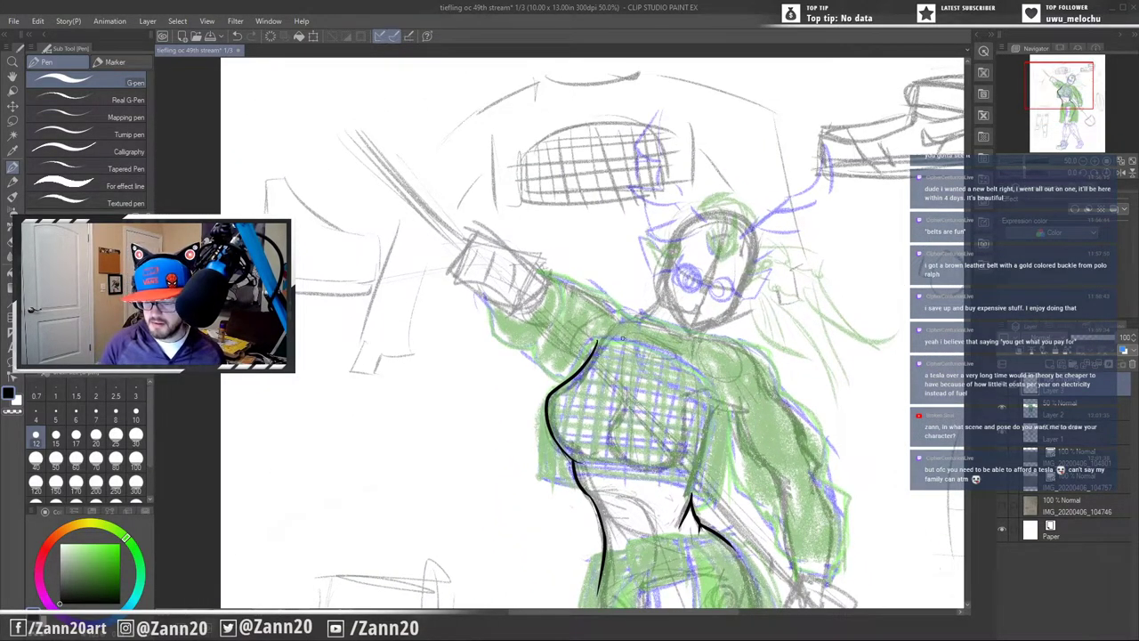
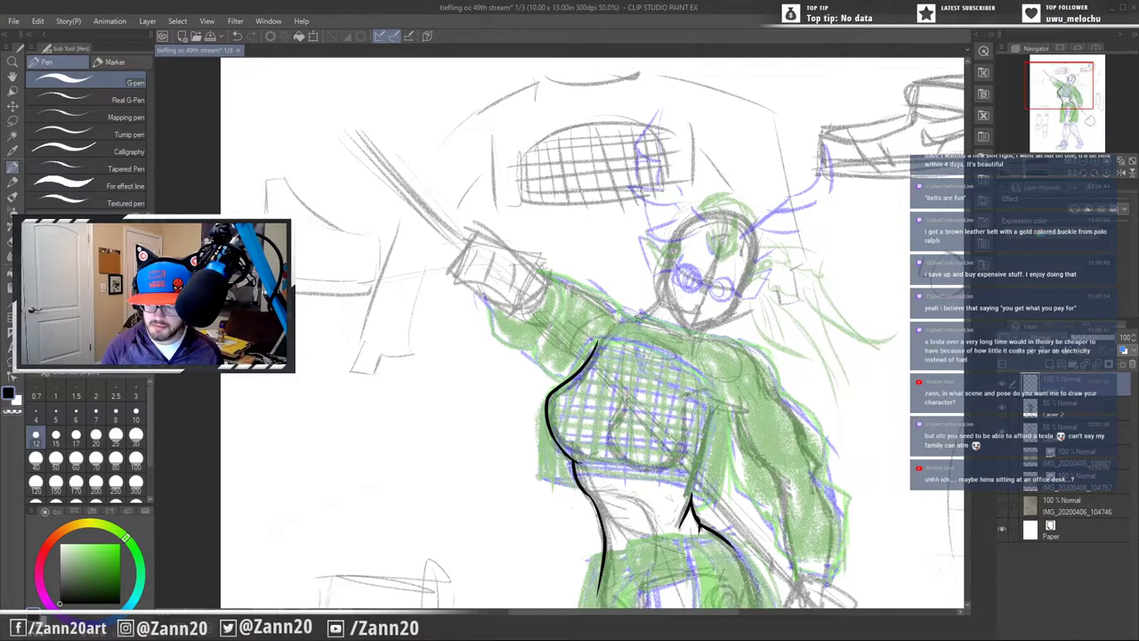
pyautogui.moveTo(665, 289); pyautogui.dragTo(621, 329)
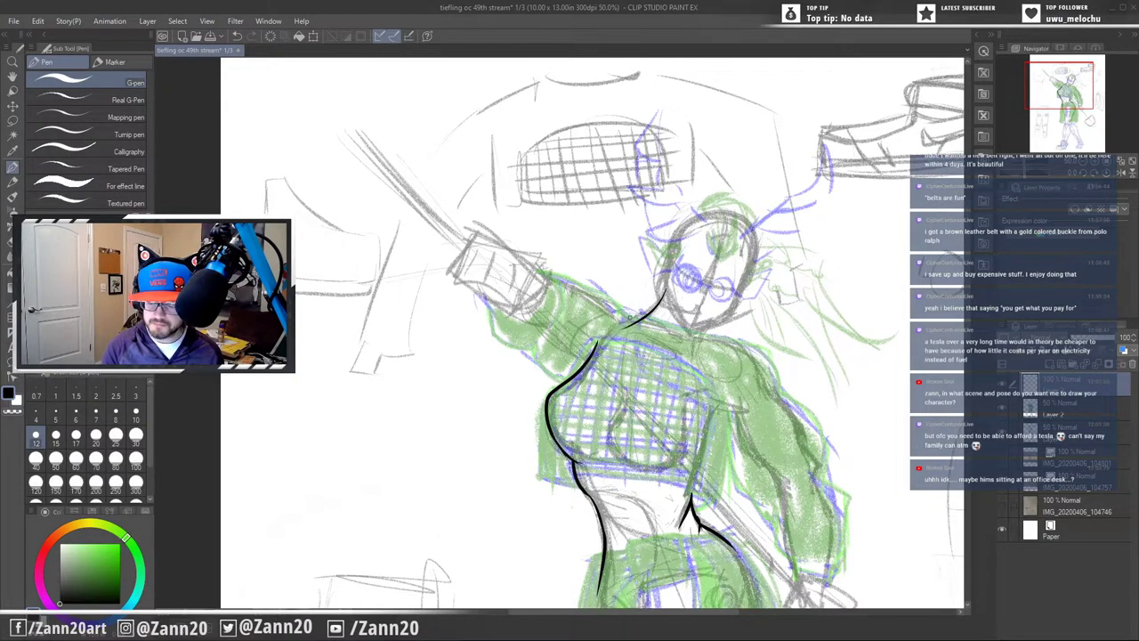
pyautogui.moveTo(639, 319); pyautogui.dragTo(594, 311)
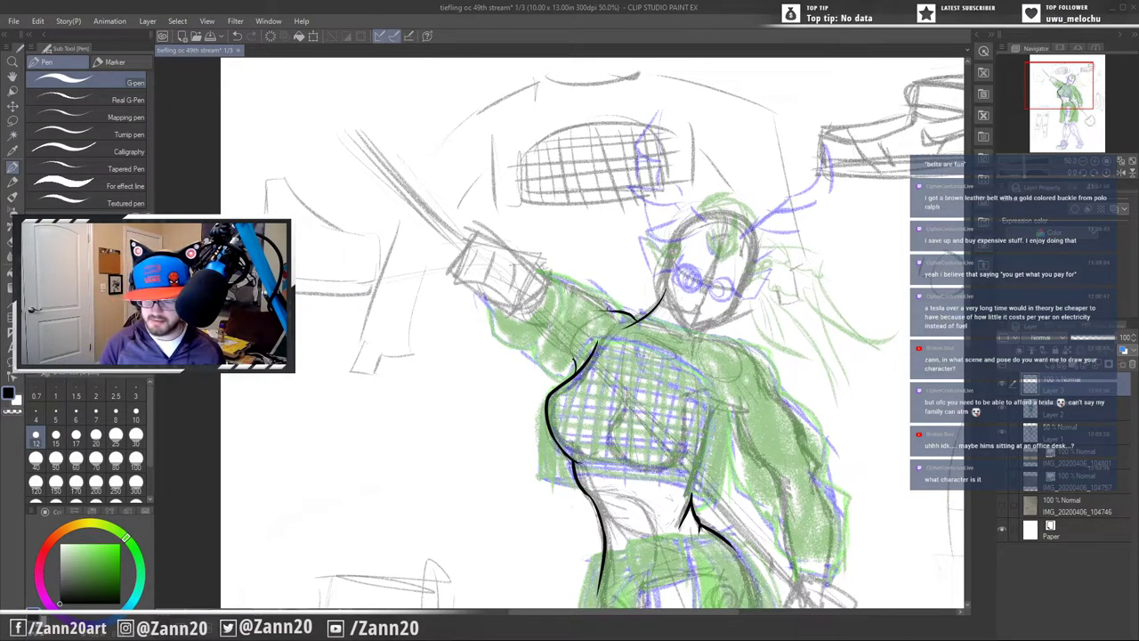
pyautogui.moveTo(615, 312); pyautogui.dragTo(543, 288)
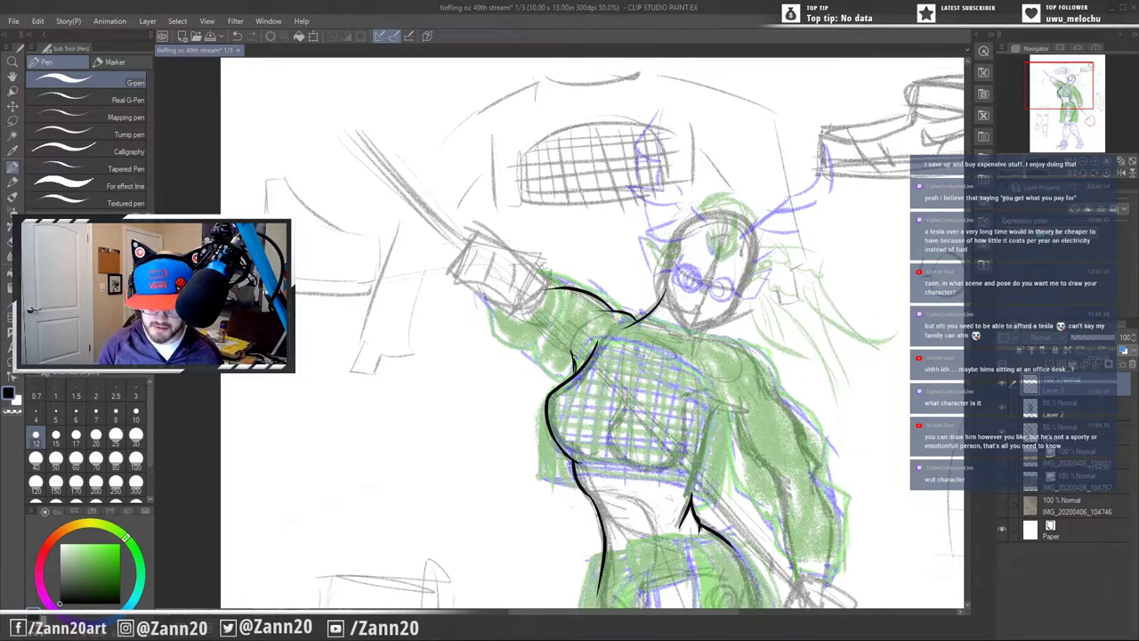
# - Undo the latest strokes as needed and ink the armpit and the underside of the raised upper arm
pyautogui.hotkey('ctrl', 'z')
pyautogui.hotkey('ctrl', 'z')
pyautogui.moveTo(569, 349); pyautogui.dragTo(574, 373)
pyautogui.hotkey('ctrl', 'z')
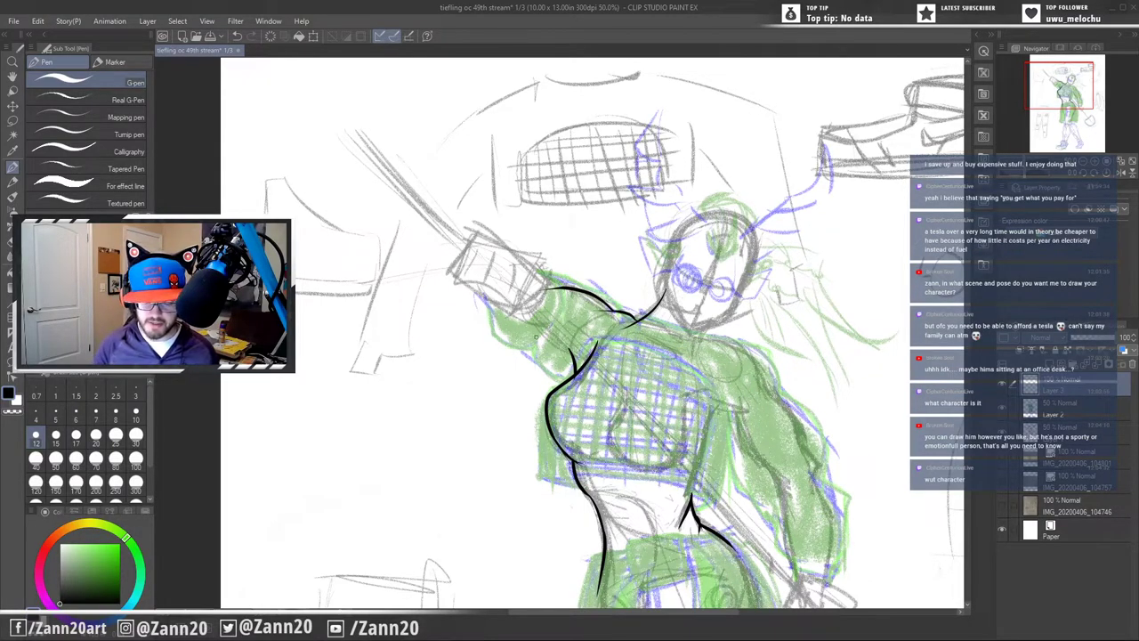
pyautogui.moveTo(572, 354); pyautogui.dragTo(539, 311)
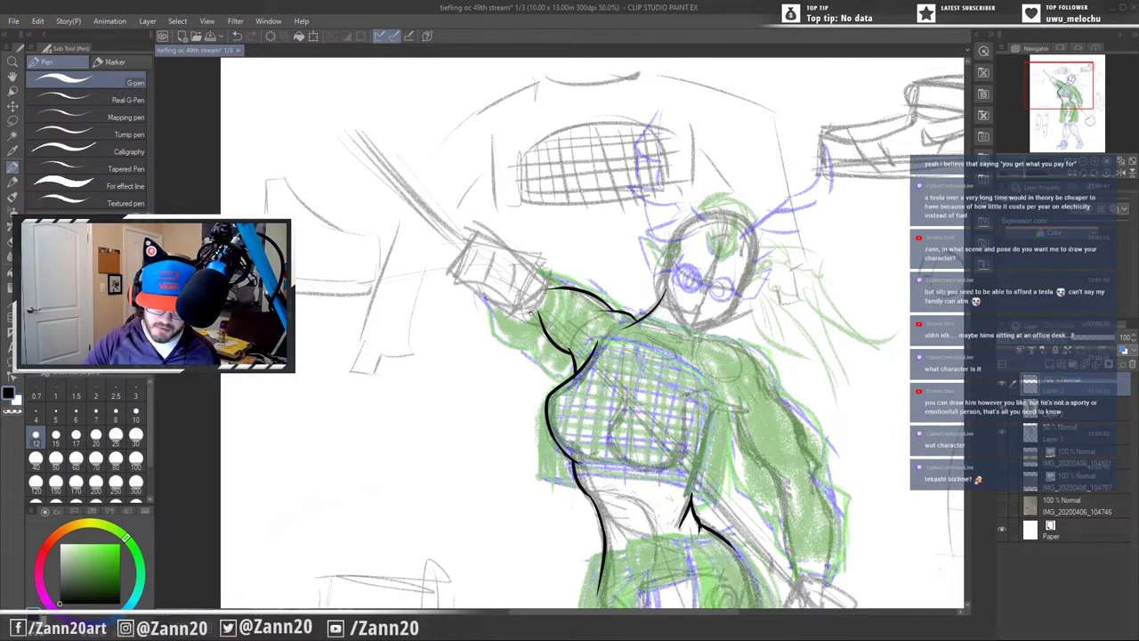
# - Extend the raised arm's underside and upper contour toward the elbow, undoing the stray strokes
pyautogui.moveTo(529, 313); pyautogui.dragTo(555, 347)
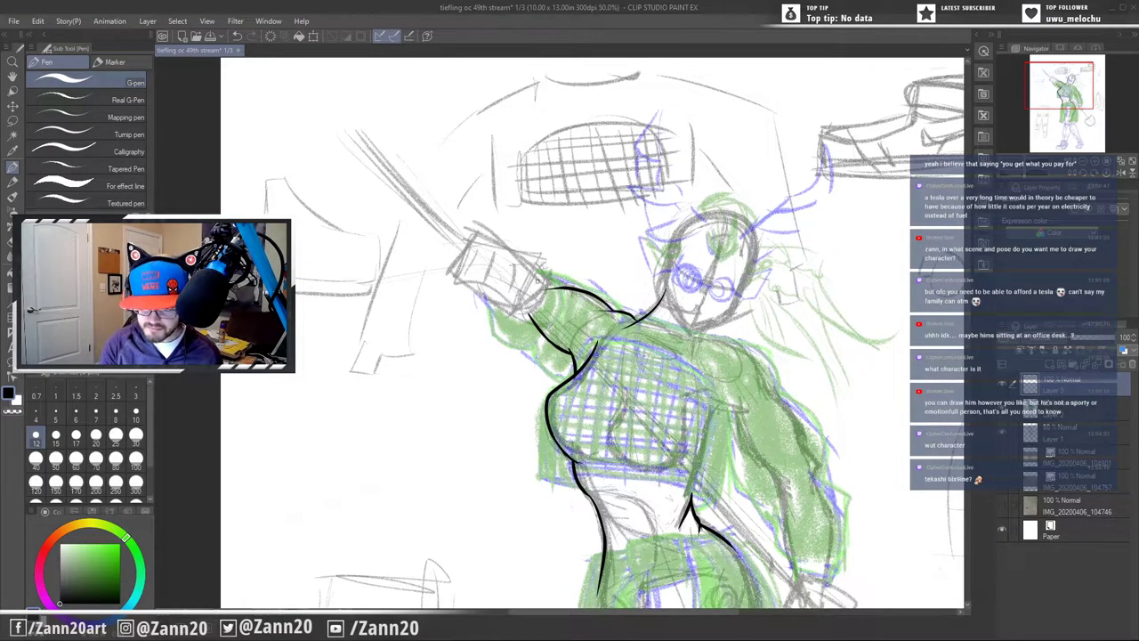
pyautogui.moveTo(568, 286); pyautogui.dragTo(531, 282)
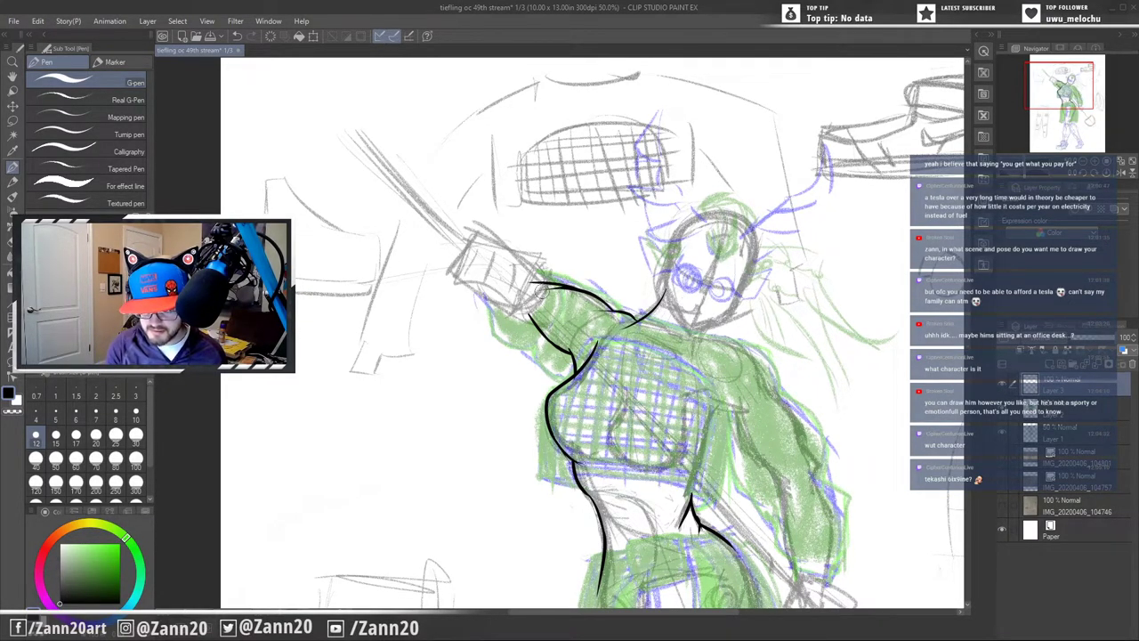
pyautogui.hotkey('ctrl', 'z')
pyautogui.moveTo(545, 293); pyautogui.dragTo(564, 298)
pyautogui.hotkey('ctrl', 'z')
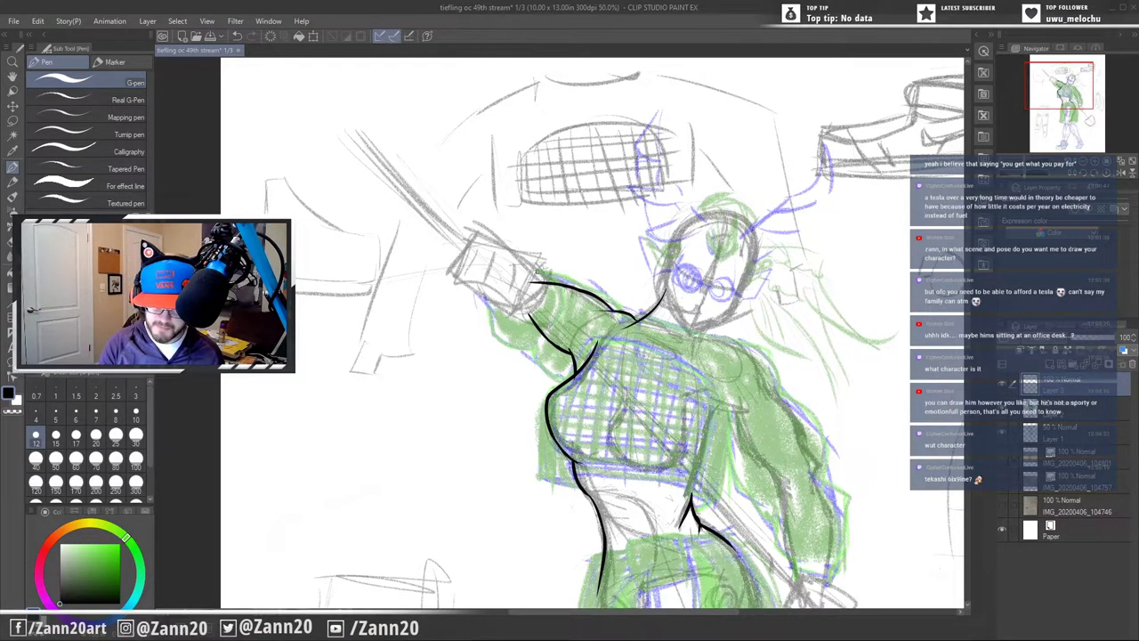
pyautogui.moveTo(544, 274); pyautogui.dragTo(535, 290)
pyautogui.hotkey('ctrl', 'z')
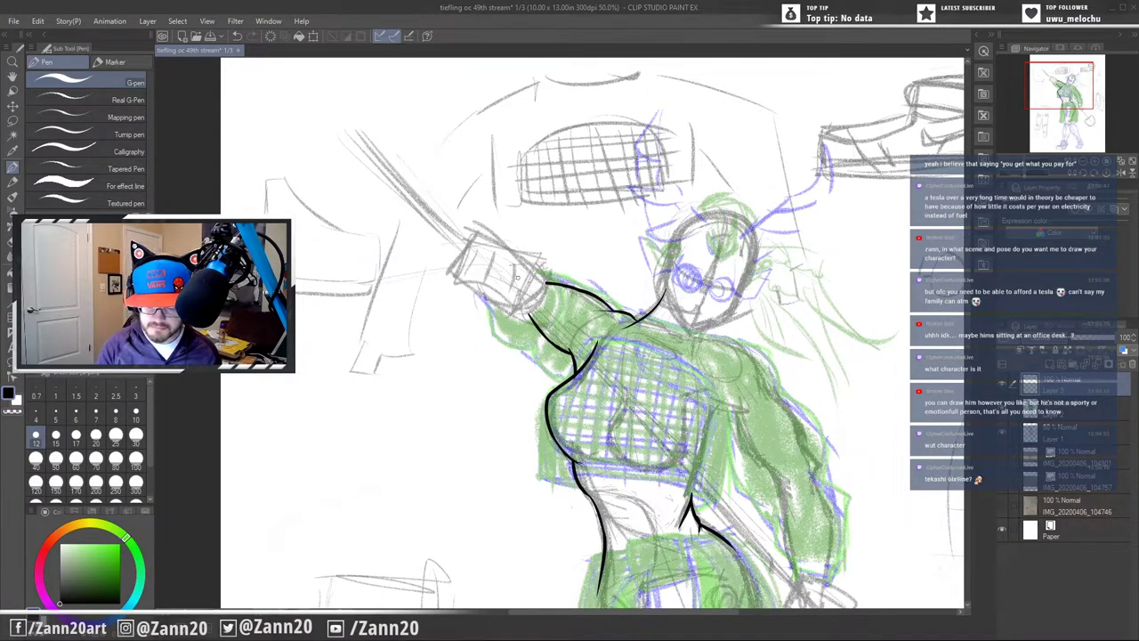
# - Ink the upper and lower forearm curves of the raised arm, redoing them as needed and trimming both to short strokes near the elbow
pyautogui.moveTo(539, 266)
pyautogui.mouseDown()
pyautogui.moveTo(485, 245)
pyautogui.moveTo(445, 292)
pyautogui.moveTo(485, 255)
pyautogui.moveTo(534, 242)
pyautogui.mouseUp()
pyautogui.hotkey('ctrl', 'z')
pyautogui.hotkey('ctrl', 'z')
pyautogui.moveTo(450, 274)
pyautogui.mouseDown()
pyautogui.moveTo(495, 255)
pyautogui.moveTo(542, 312)
pyautogui.mouseUp()
pyautogui.hotkey('ctrl', 'z')
pyautogui.moveTo(543, 301)
pyautogui.mouseDown()
pyautogui.moveTo(461, 290)
pyautogui.moveTo(512, 318)
pyautogui.moveTo(545, 302)
pyautogui.mouseUp()
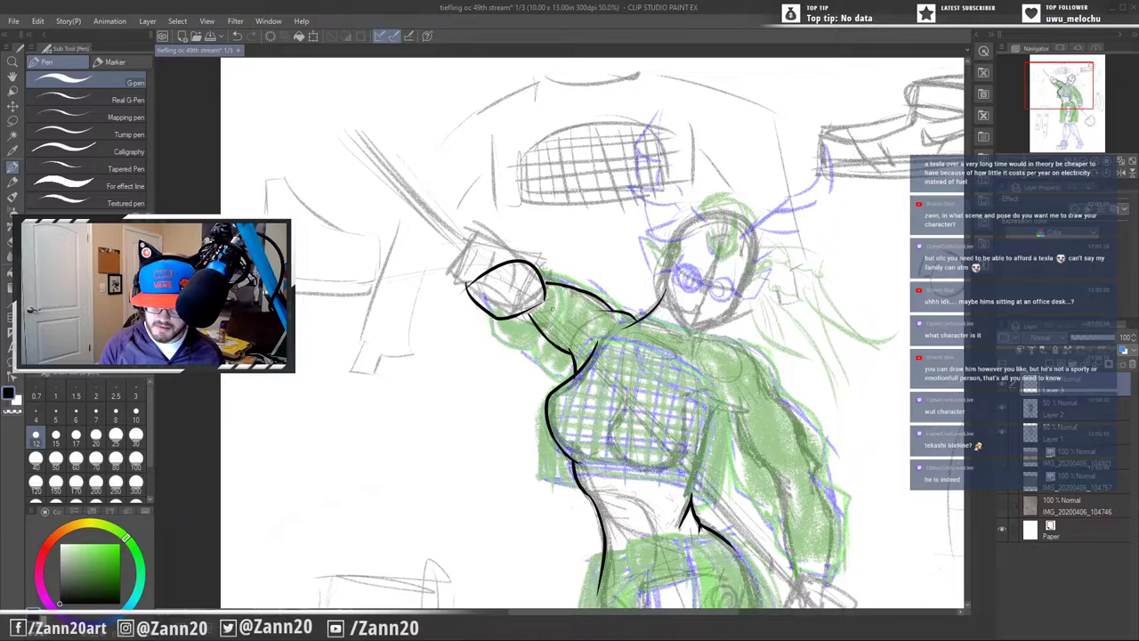
pyautogui.hotkey('ctrl', 'z')
pyautogui.moveTo(467, 284)
pyautogui.mouseDown()
pyautogui.moveTo(525, 318)
pyautogui.moveTo(551, 309)
pyautogui.mouseUp()
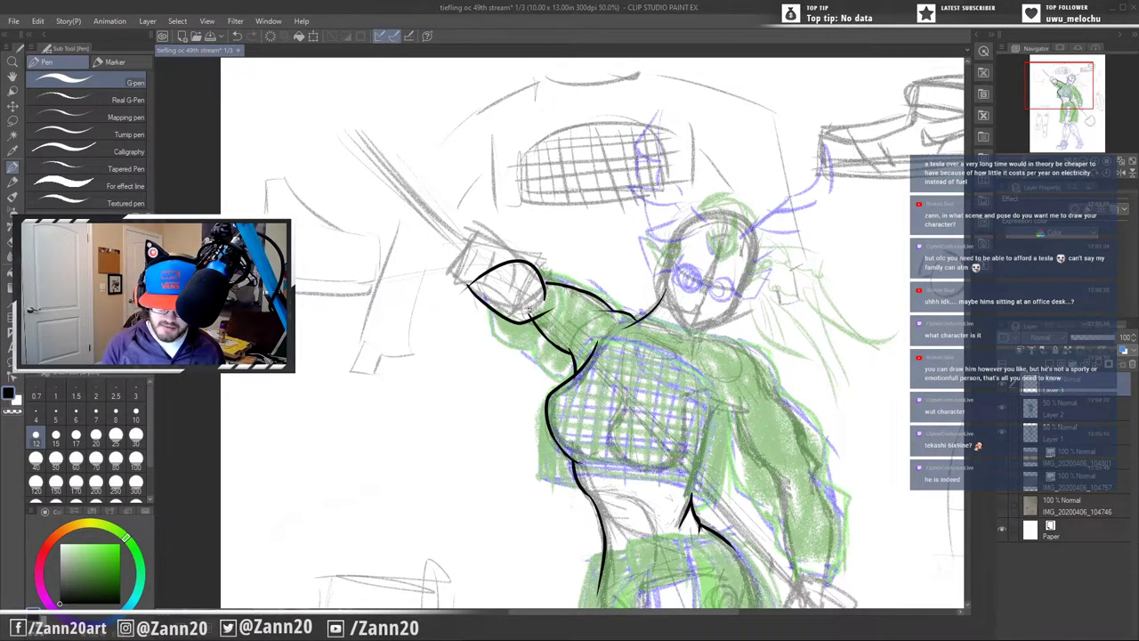
pyautogui.hotkey('ctrl', 'z')
pyautogui.hotkey('ctrl', 'z')
pyautogui.moveTo(549, 291)
pyautogui.mouseDown()
pyautogui.moveTo(540, 273)
pyautogui.moveTo(489, 300)
pyautogui.moveTo(463, 281)
pyautogui.mouseUp()
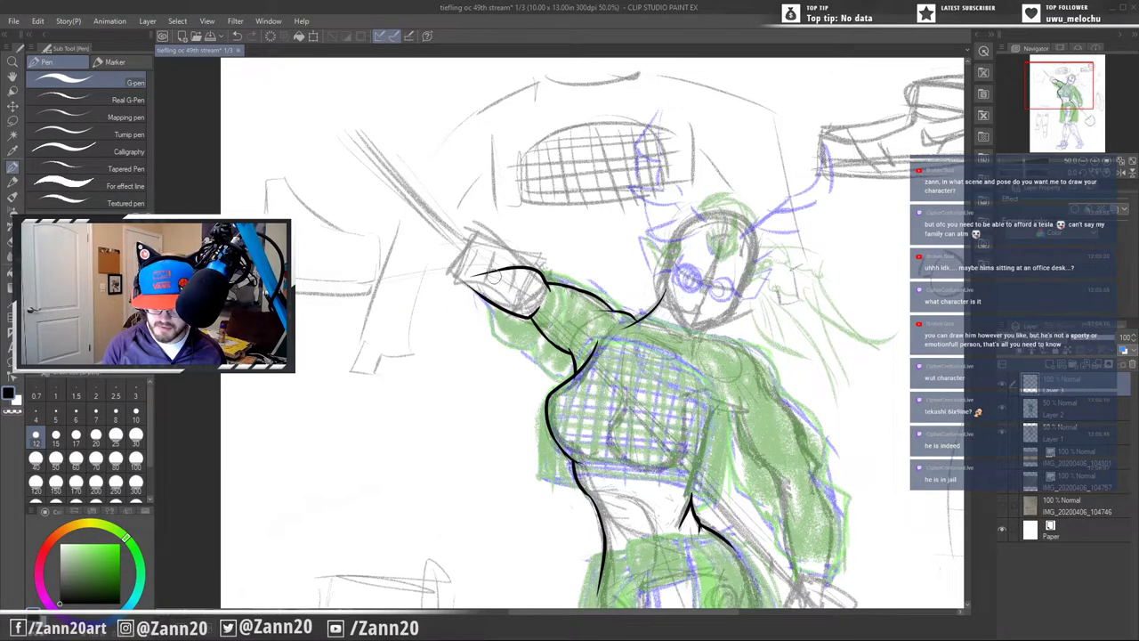
pyautogui.hotkey('ctrl', 'z')
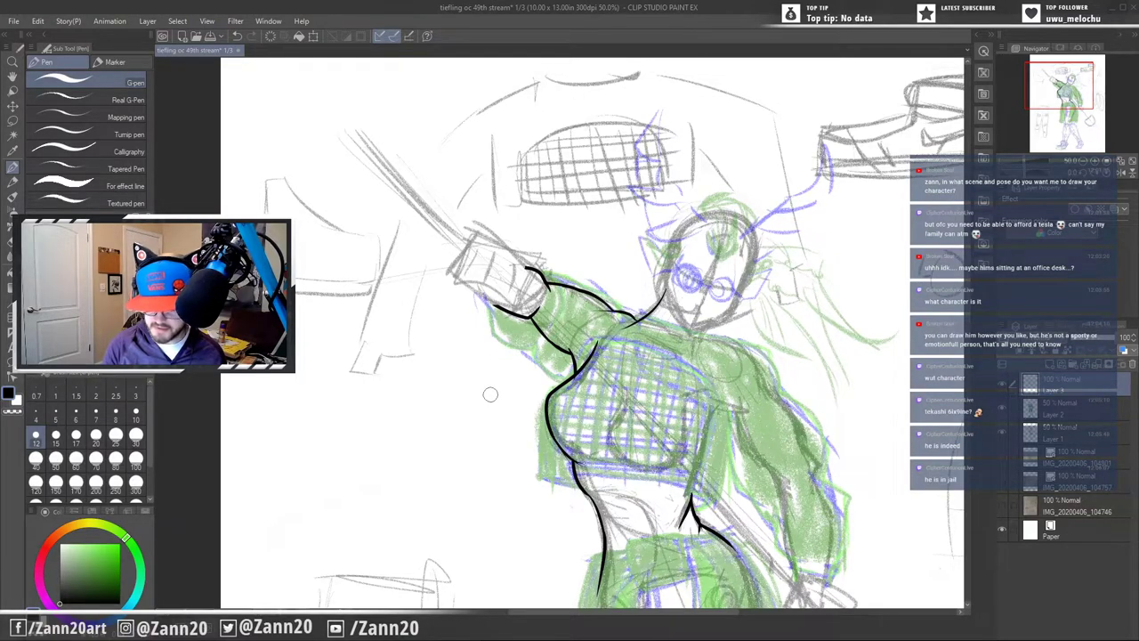
# - Redraw the neck line beneath the head on the raised-arm side and ink a short shoulder muscle line running inward from its base
pyautogui.moveTo(730, 495); pyautogui.dragTo(697, 439)
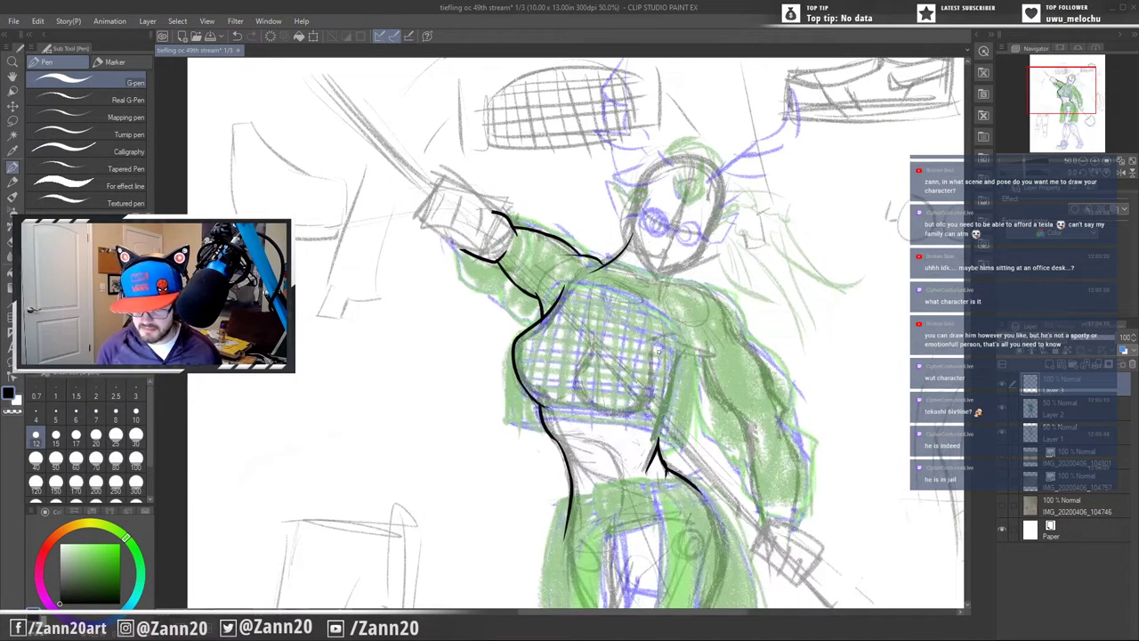
pyautogui.moveTo(631, 236); pyautogui.dragTo(589, 272)
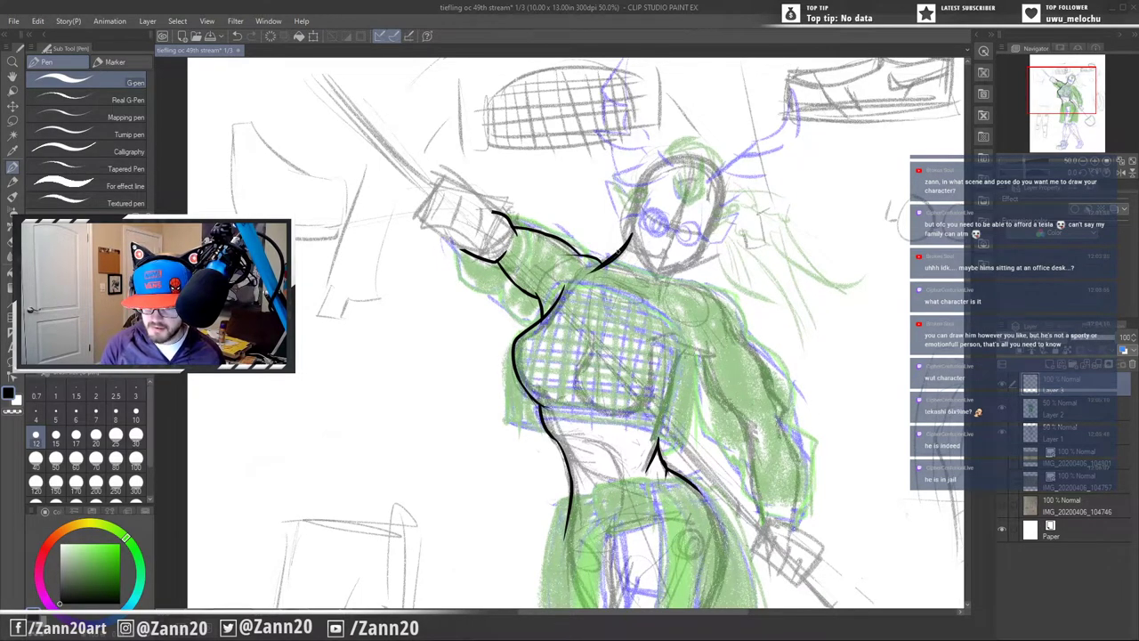
pyautogui.hotkey('ctrl', 'z')
pyautogui.moveTo(631, 234); pyautogui.dragTo(590, 273)
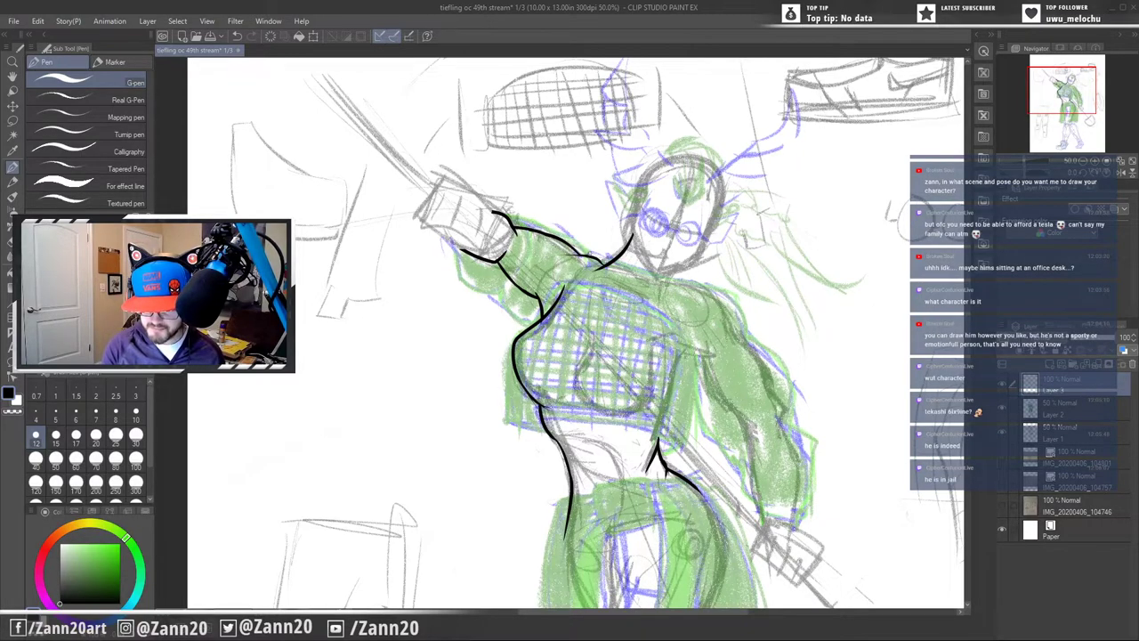
pyautogui.moveTo(593, 259); pyautogui.dragTo(553, 257)
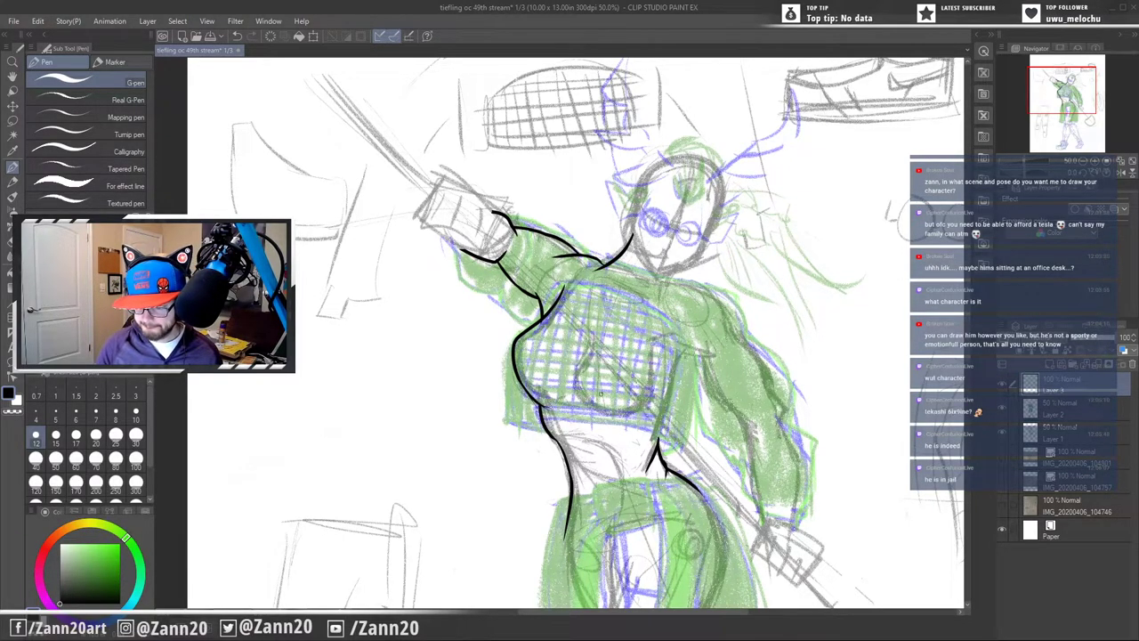
# - Ink the other side of the neck and the shoulder's slope and rounded outer curve above the lowered arm, undoing strokes as needed
pyautogui.moveTo(681, 261)
pyautogui.mouseDown()
pyautogui.moveTo(657, 360)
pyautogui.moveTo(734, 305)
pyautogui.moveTo(705, 286)
pyautogui.moveTo(678, 290)
pyautogui.mouseUp()
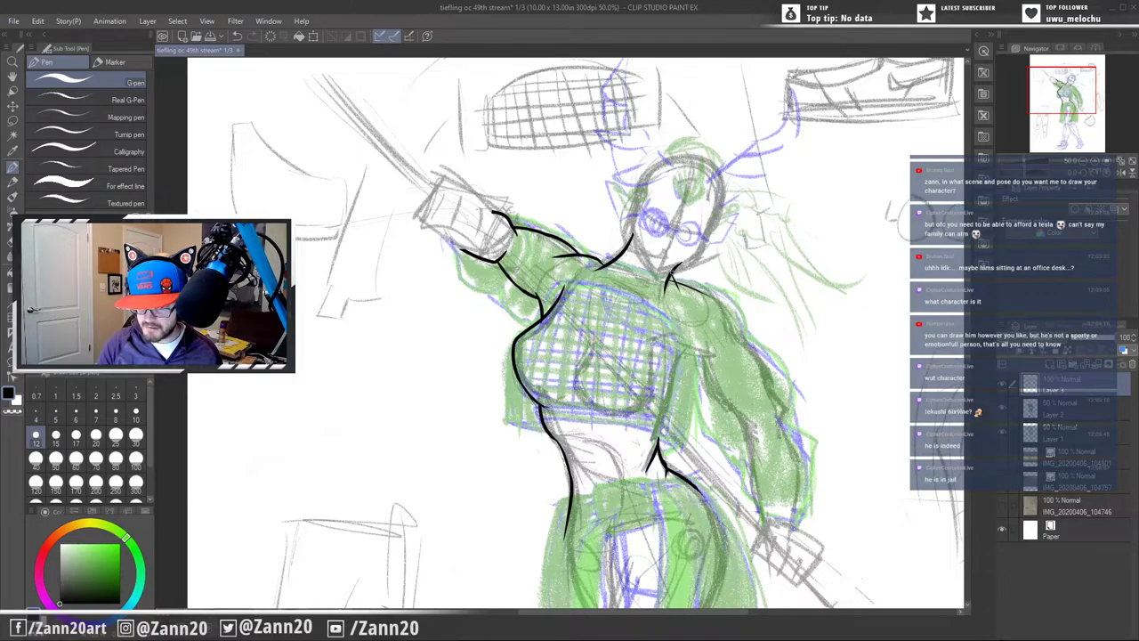
pyautogui.hotkey('ctrl', 'z')
pyautogui.hotkey('ctrl', 'z')
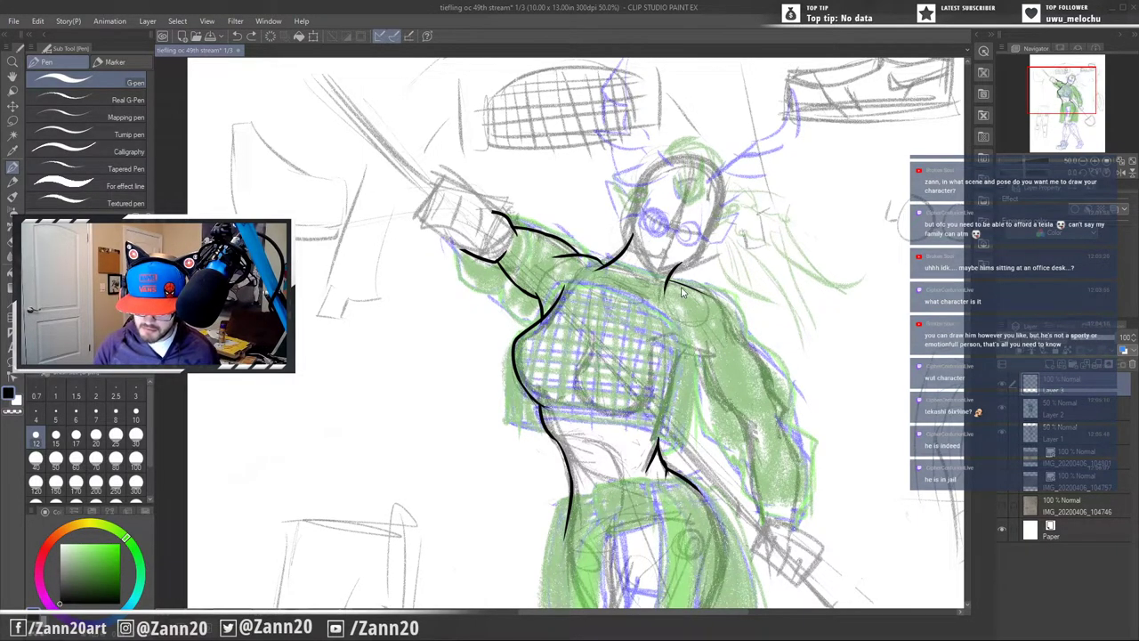
pyautogui.moveTo(669, 278)
pyautogui.mouseDown()
pyautogui.moveTo(690, 305)
pyautogui.moveTo(682, 289)
pyautogui.moveTo(721, 308)
pyautogui.moveTo(731, 338)
pyautogui.mouseUp()
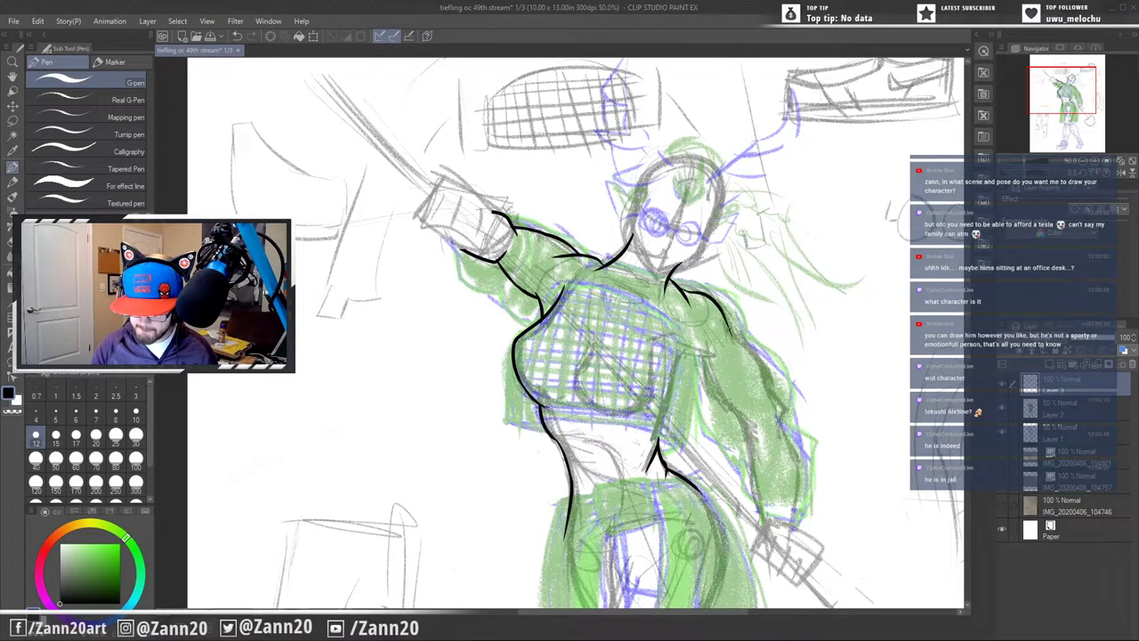
pyautogui.moveTo(714, 299); pyautogui.dragTo(729, 363)
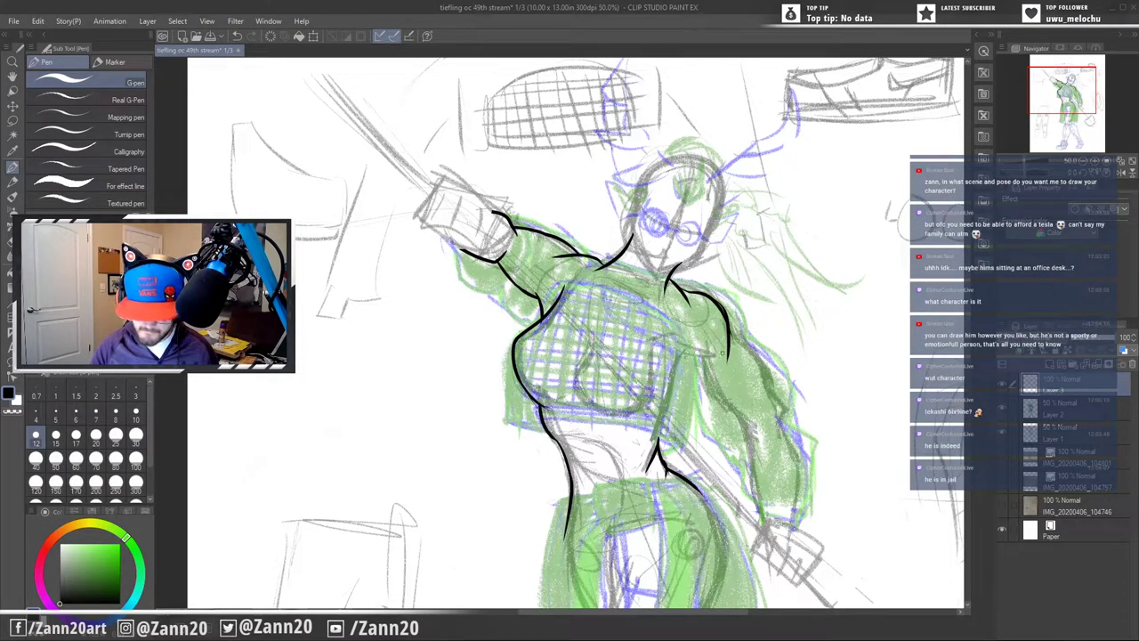
pyautogui.hotkey('ctrl', 'z')
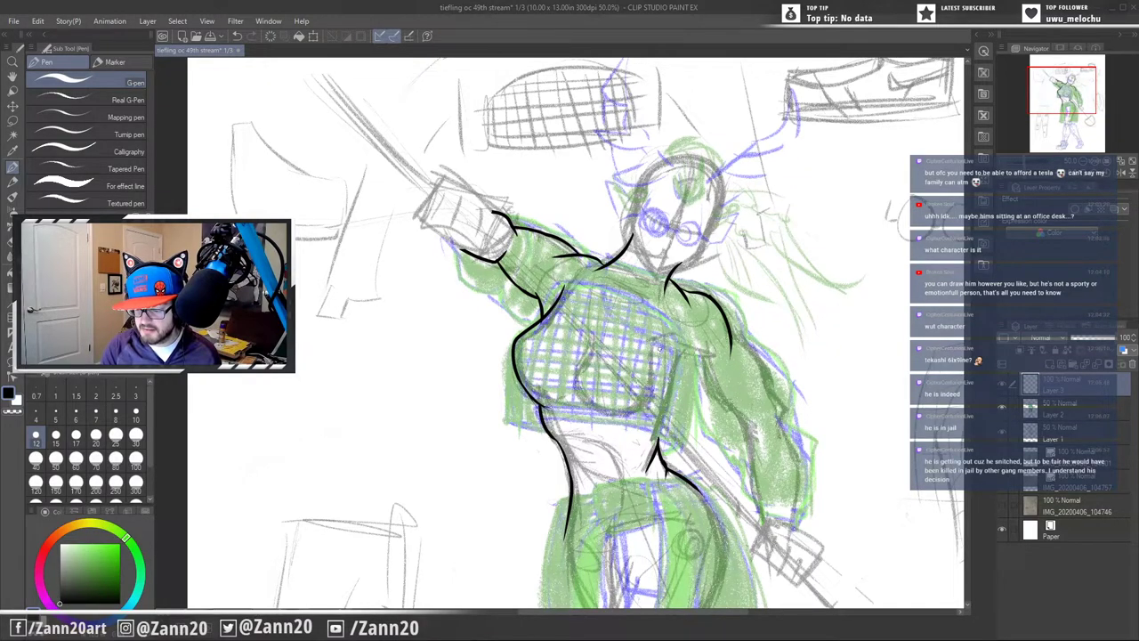
# - Ink the armpit crease and the curved side of the chest over the sketch, extending the crease toward the lowered arm
pyautogui.moveTo(652, 346)
pyautogui.mouseDown()
pyautogui.moveTo(686, 343)
pyautogui.moveTo(702, 377)
pyautogui.mouseUp()
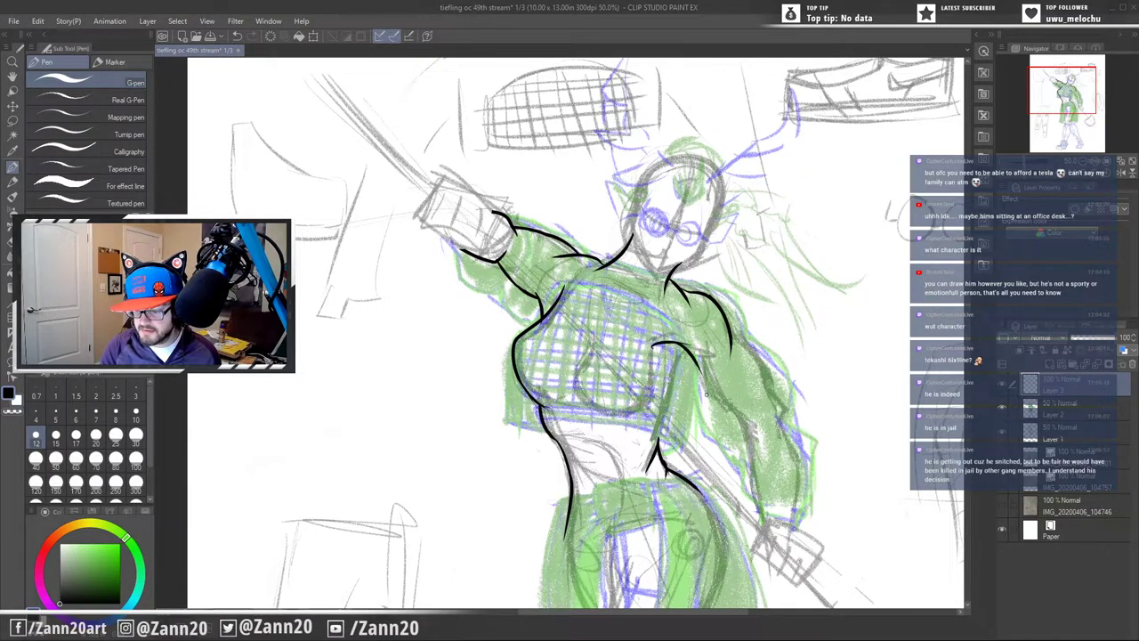
pyautogui.moveTo(664, 343); pyautogui.dragTo(654, 386)
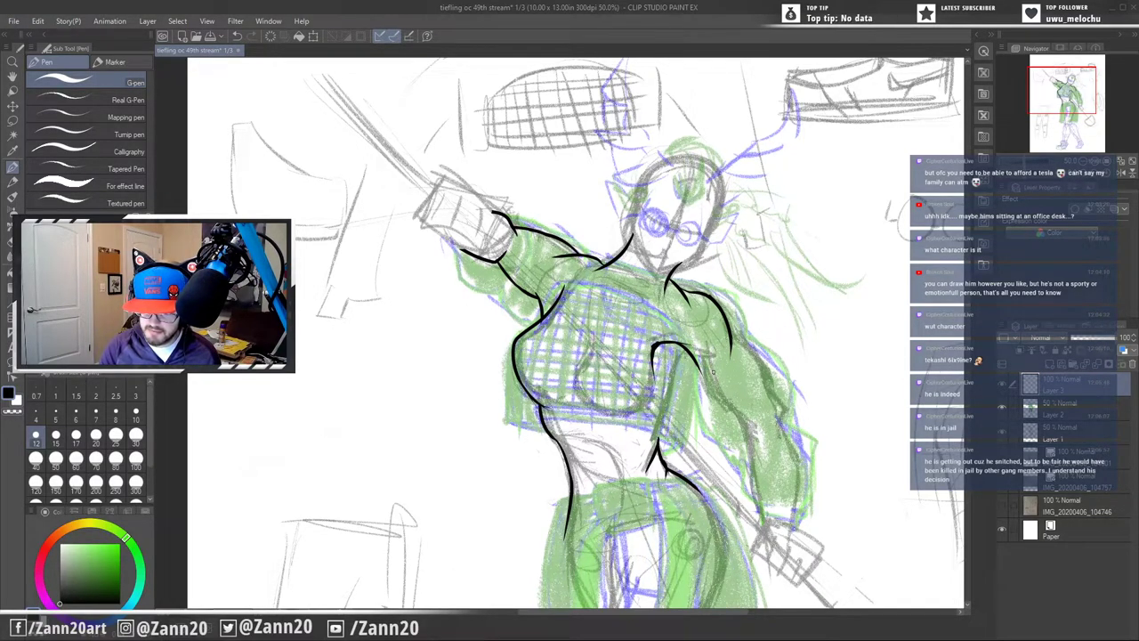
pyautogui.moveTo(688, 350); pyautogui.dragTo(741, 425)
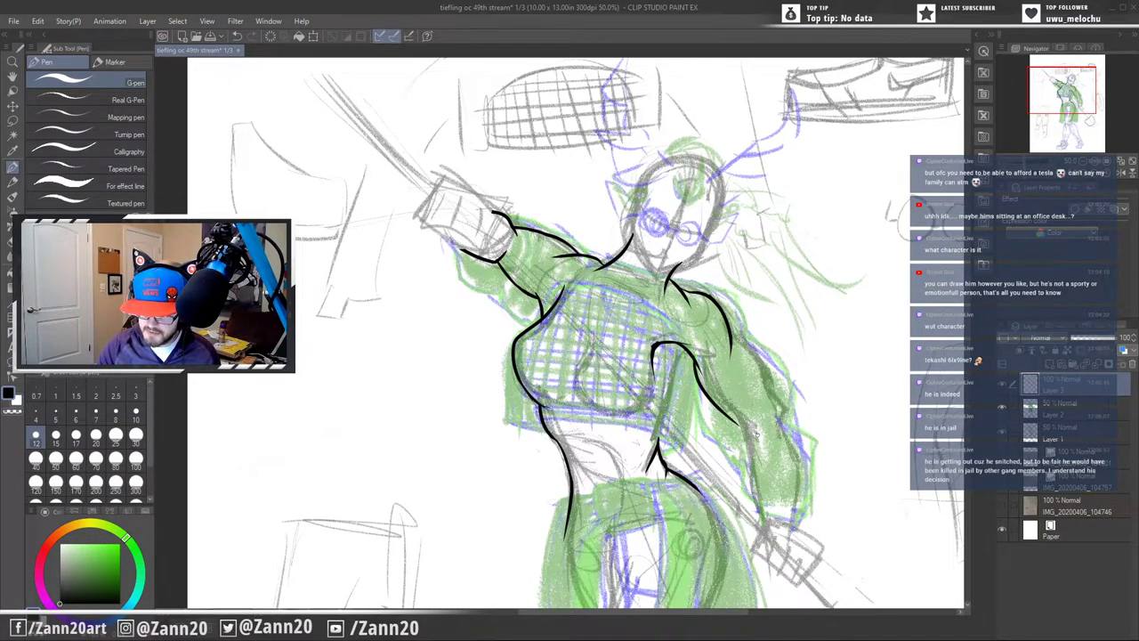
pyautogui.hotkey('ctrl', 'z')
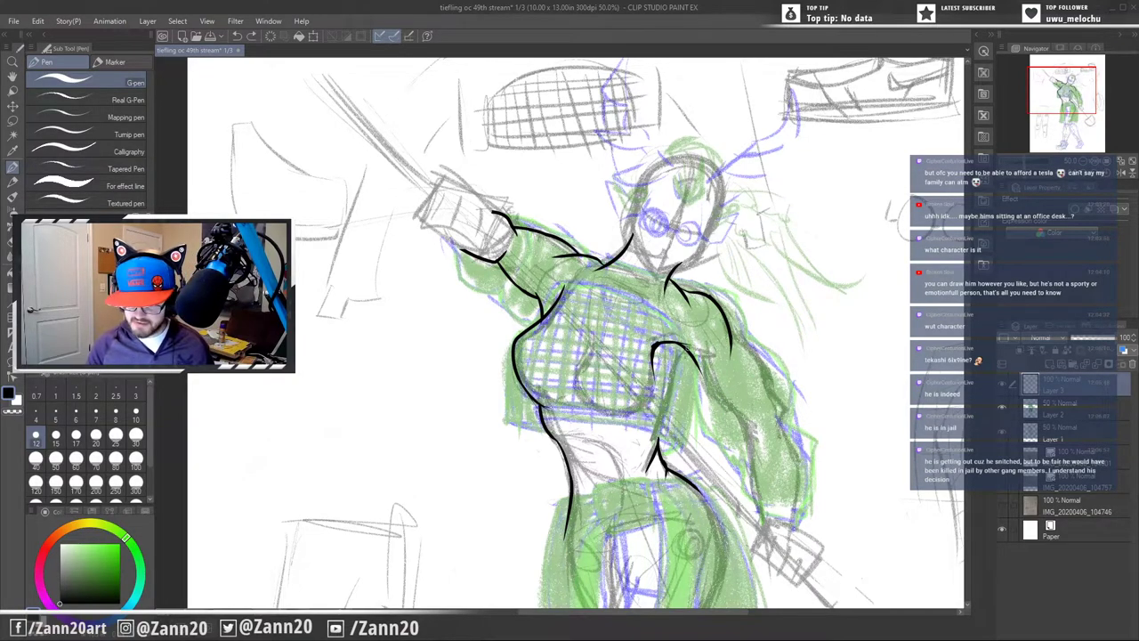
pyautogui.hotkey('ctrl', 'z')
pyautogui.moveTo(650, 382)
pyautogui.mouseDown()
pyautogui.moveTo(655, 354)
pyautogui.moveTo(724, 353)
pyautogui.mouseUp()
pyautogui.hotkey('ctrl', 'z')
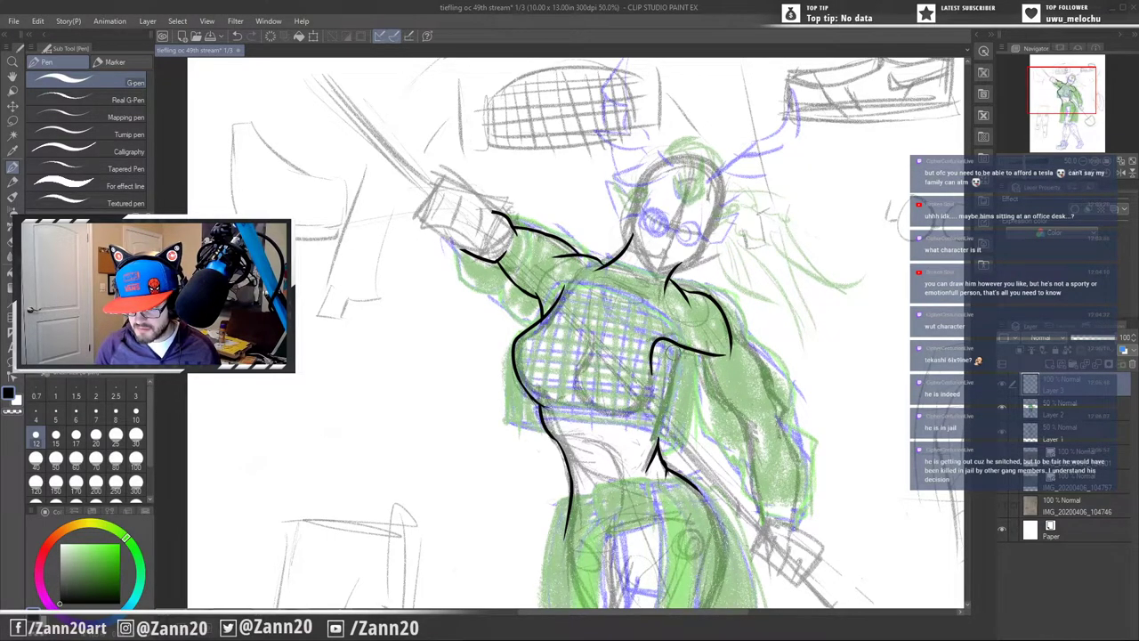
pyautogui.moveTo(696, 357); pyautogui.dragTo(674, 371)
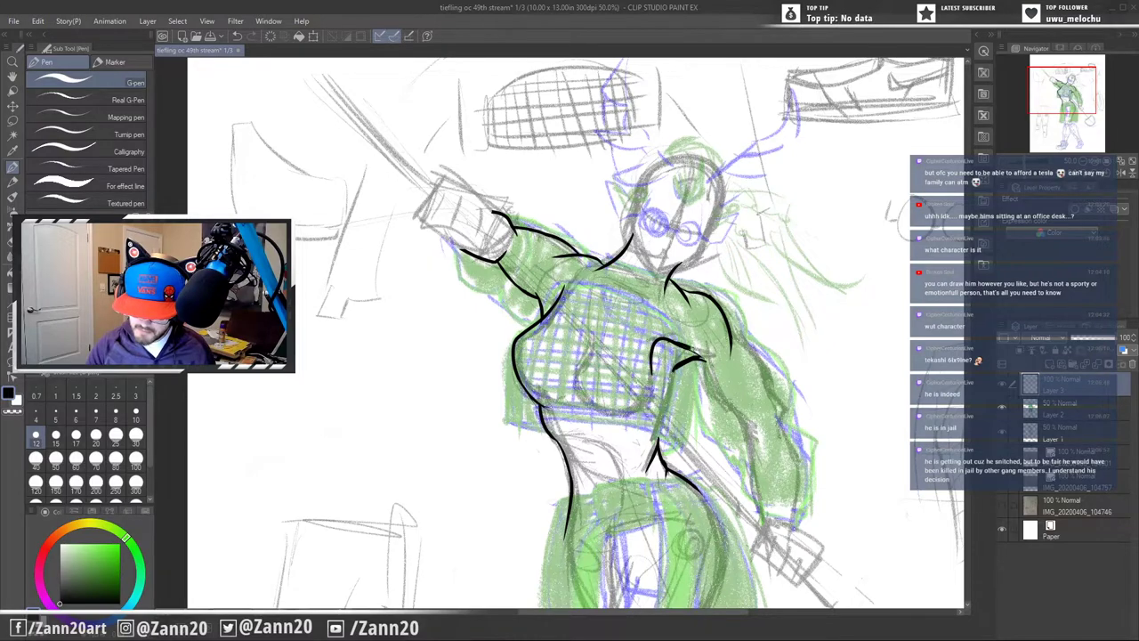
pyautogui.hotkey('ctrl', 'z')
pyautogui.moveTo(662, 339); pyautogui.dragTo(716, 365)
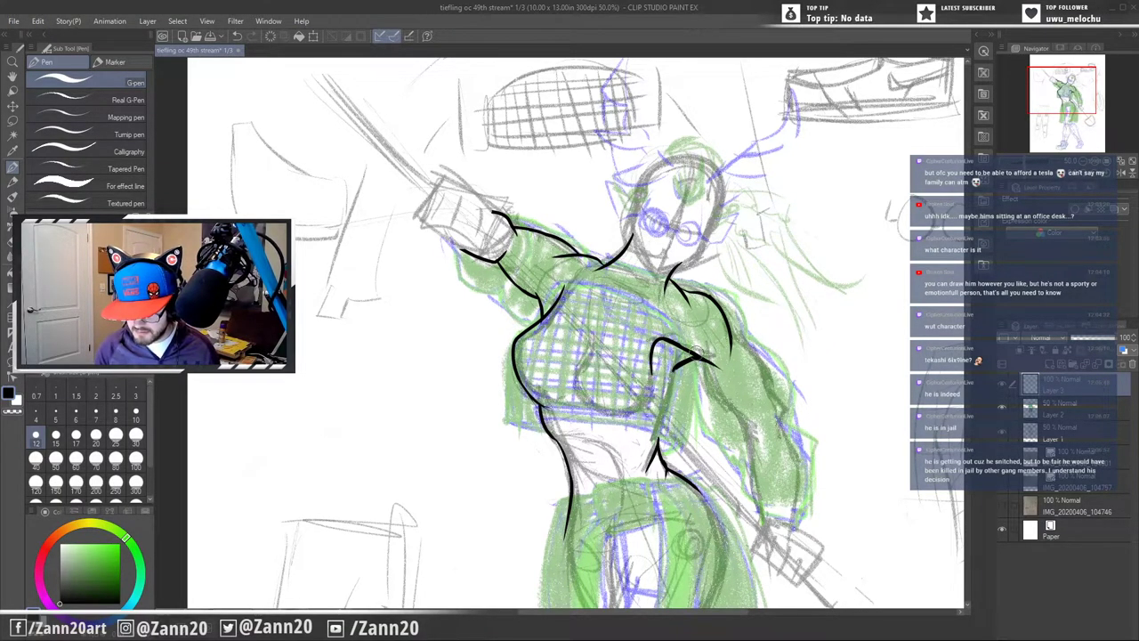
pyautogui.hotkey('ctrl', 'z')
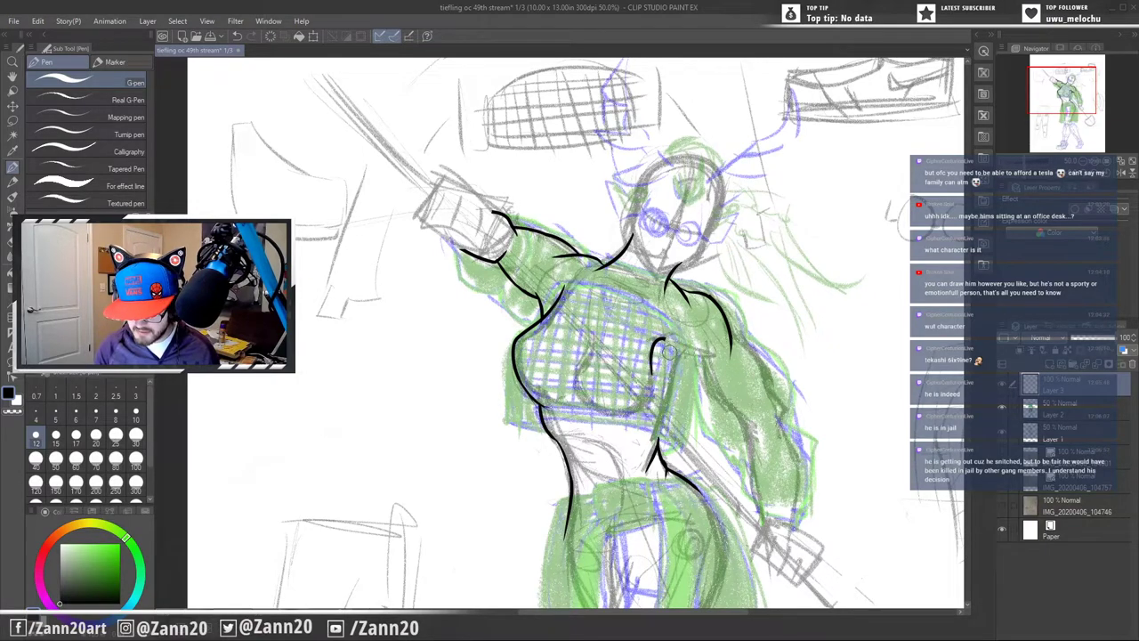
pyautogui.moveTo(655, 347)
pyautogui.mouseDown()
pyautogui.moveTo(711, 356)
pyautogui.moveTo(678, 365)
pyautogui.moveTo(672, 381)
pyautogui.moveTo(730, 356)
pyautogui.mouseUp()
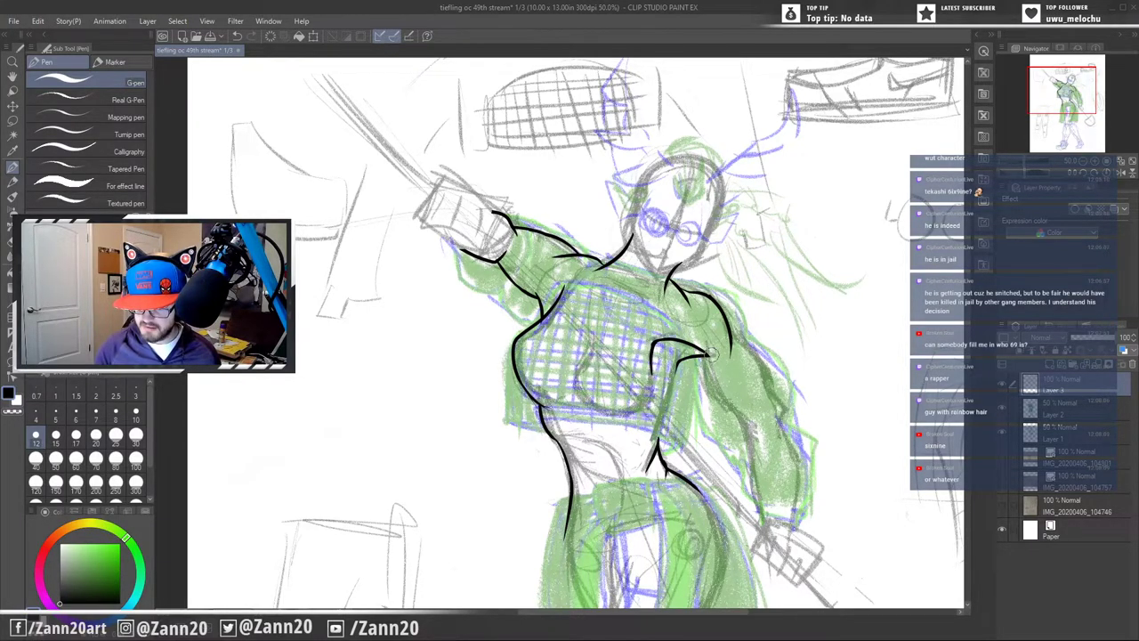
# - Ink the inner and outer contours of the lowered arm from the shoulder and armpit down to the wrist
pyautogui.moveTo(701, 359)
pyautogui.mouseDown()
pyautogui.moveTo(712, 390)
pyautogui.moveTo(752, 421)
pyautogui.mouseUp()
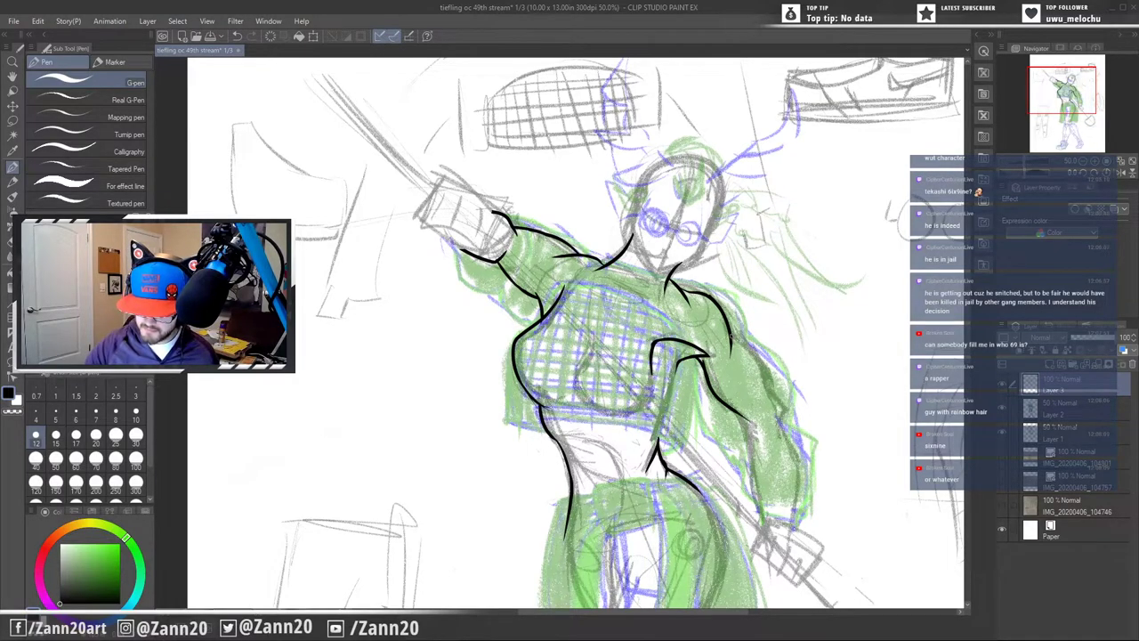
pyautogui.moveTo(733, 342)
pyautogui.mouseDown()
pyautogui.moveTo(782, 415)
pyautogui.moveTo(776, 442)
pyautogui.mouseUp()
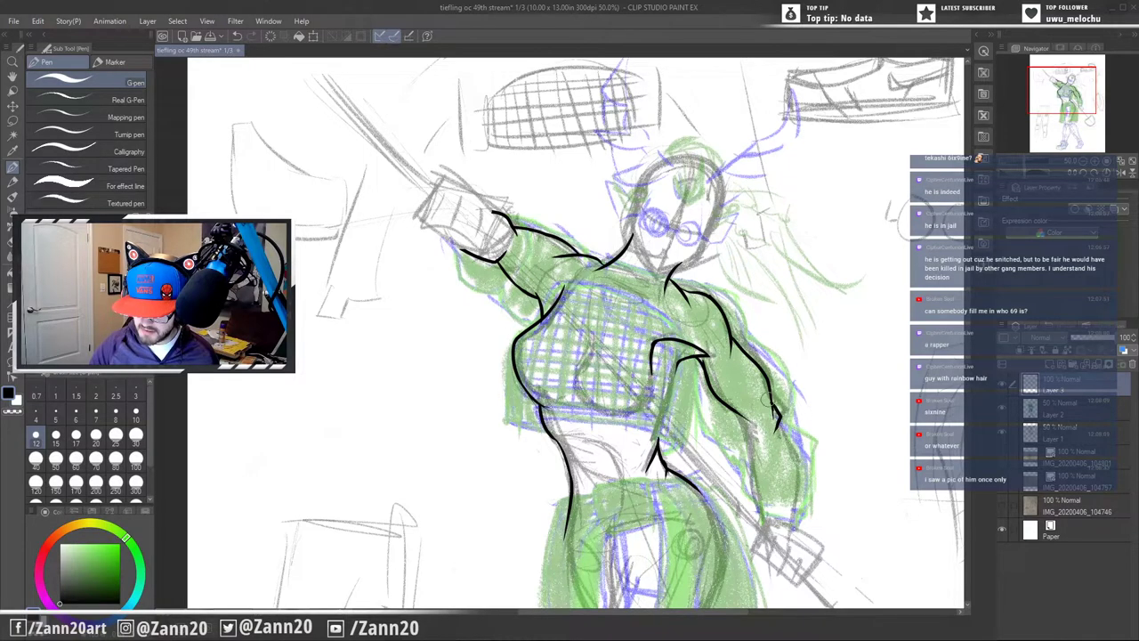
pyautogui.moveTo(776, 420)
pyautogui.mouseDown()
pyautogui.moveTo(791, 472)
pyautogui.moveTo(788, 539)
pyautogui.mouseUp()
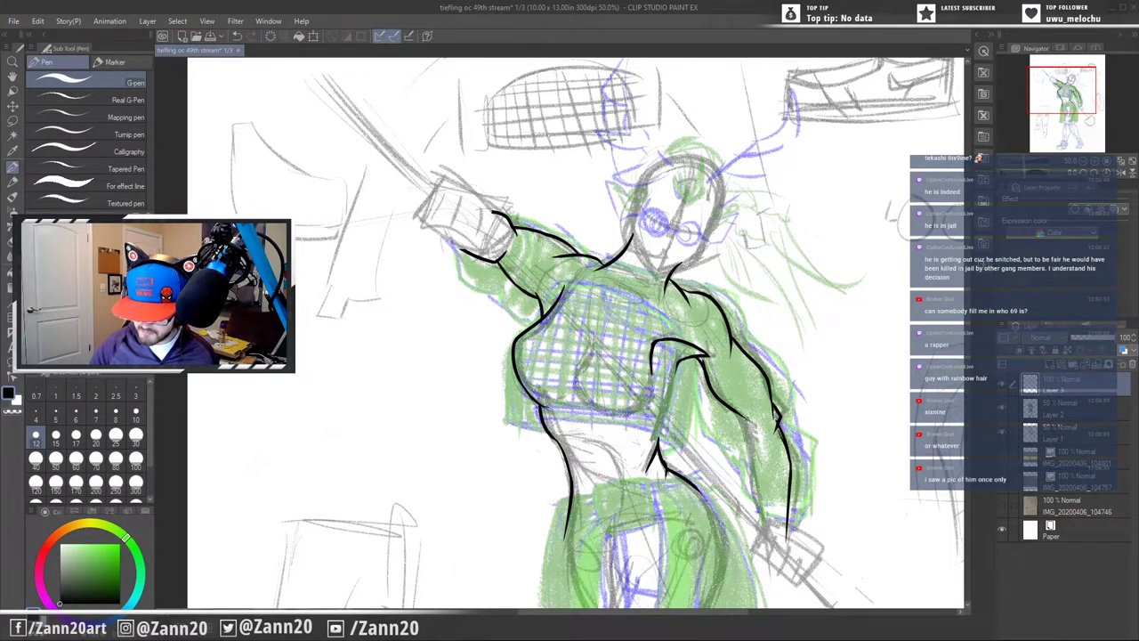
pyautogui.moveTo(741, 417)
pyautogui.mouseDown()
pyautogui.moveTo(753, 459)
pyautogui.moveTo(754, 447)
pyautogui.mouseUp()
pyautogui.moveTo(750, 440); pyautogui.dragTo(764, 532)
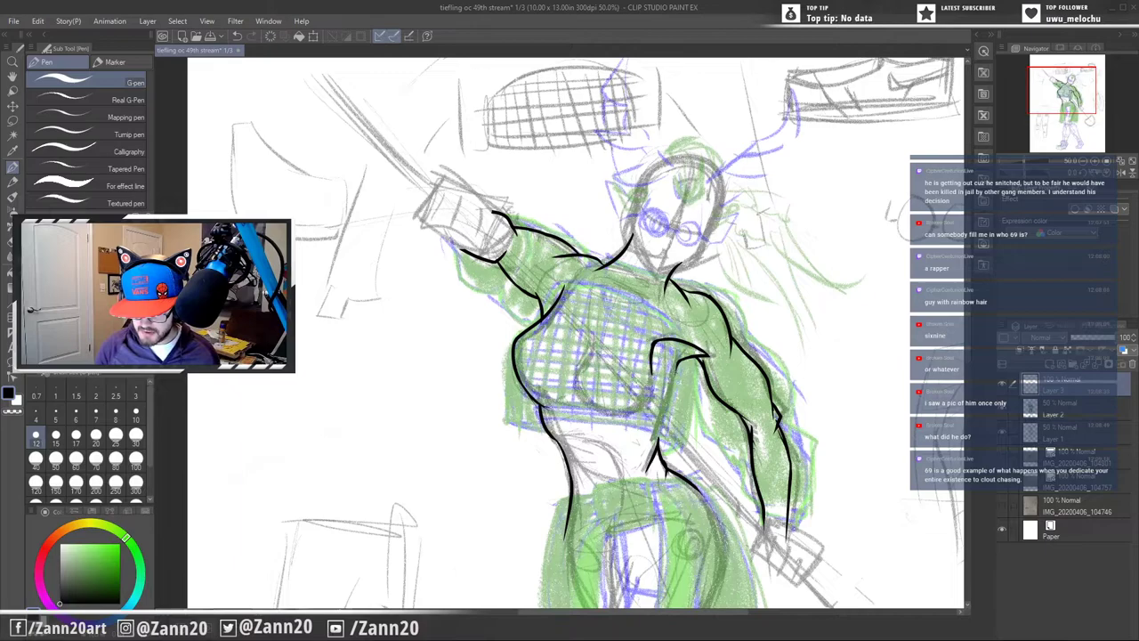
# - Ink the torso's side line from the armpit down to the waist and refine where it meets the hip
pyautogui.moveTo(678, 362); pyautogui.dragTo(662, 448)
pyautogui.moveTo(680, 361); pyautogui.dragTo(648, 473)
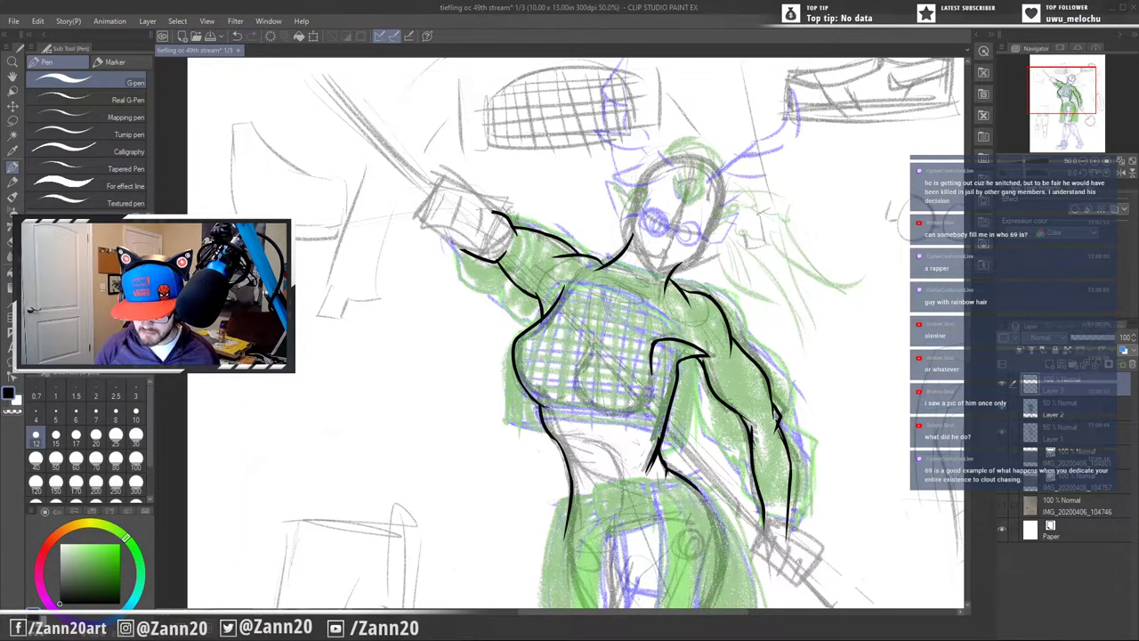
pyautogui.hotkey('ctrl', 'z')
pyautogui.hotkey('ctrl', 'z')
pyautogui.moveTo(678, 366); pyautogui.dragTo(645, 481)
pyautogui.hotkey('ctrl', 'z')
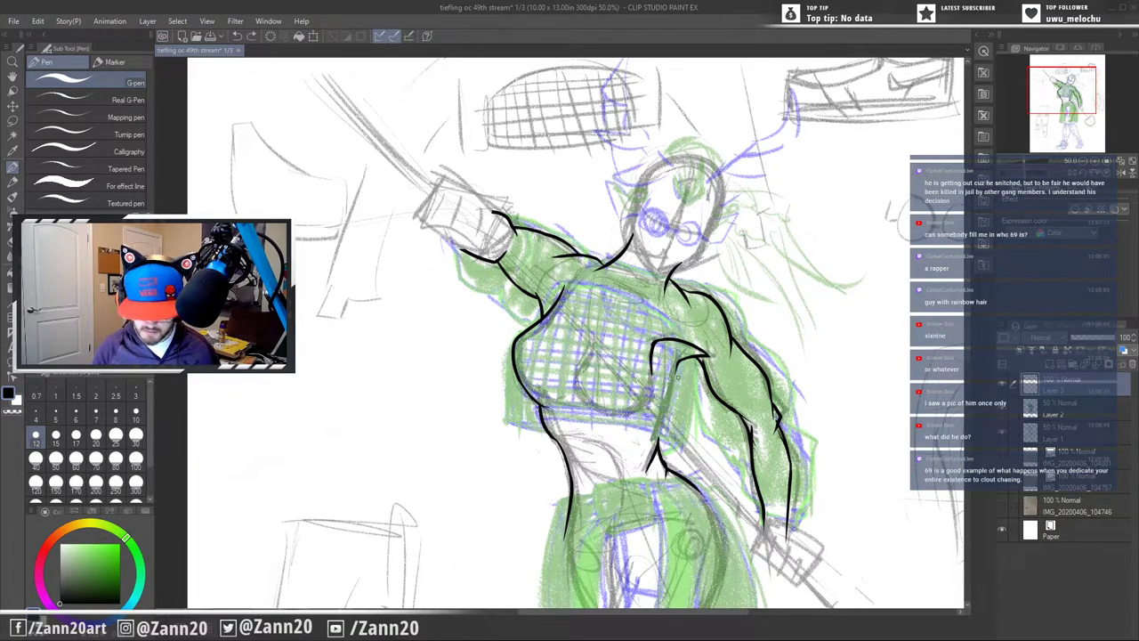
pyautogui.hotkey('ctrl', 'y')
pyautogui.hotkey('ctrl', 'z')
pyautogui.moveTo(680, 362); pyautogui.dragTo(643, 473)
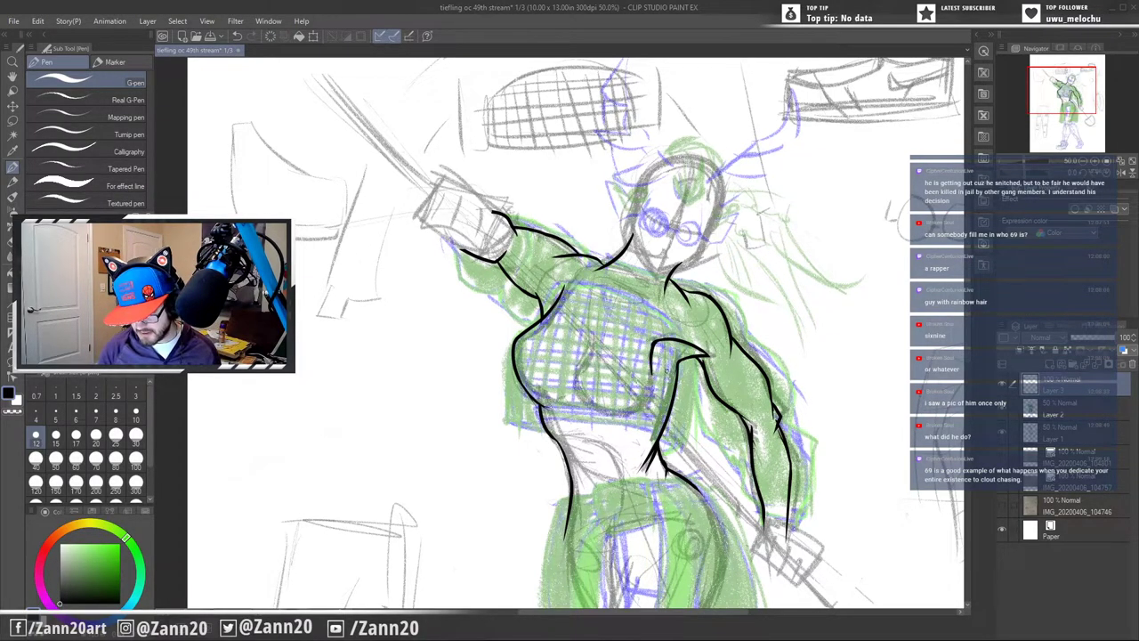
pyautogui.hotkey('ctrl', 'z')
pyautogui.moveTo(679, 365); pyautogui.dragTo(637, 494)
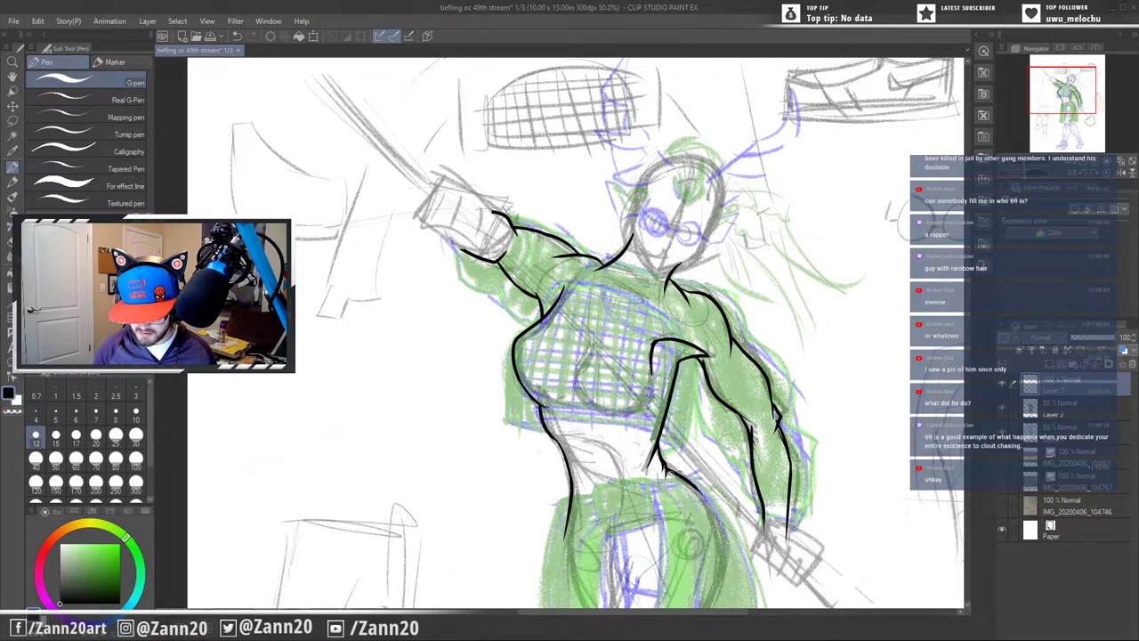
pyautogui.moveTo(664, 461); pyautogui.dragTo(678, 474)
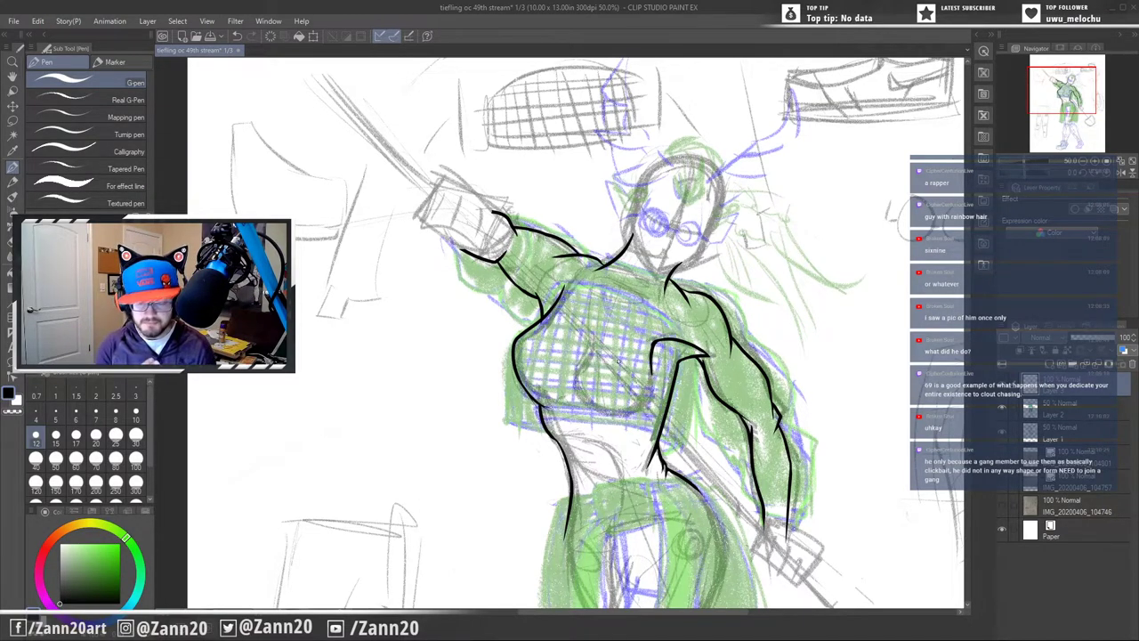
# - Ink the curved centre line of the abdomen from below the ribs to the pelvis
pyautogui.moveTo(600, 442); pyautogui.dragTo(627, 525)
pyautogui.hotkey('ctrl', 'z')
pyautogui.moveTo(602, 443); pyautogui.dragTo(626, 525)
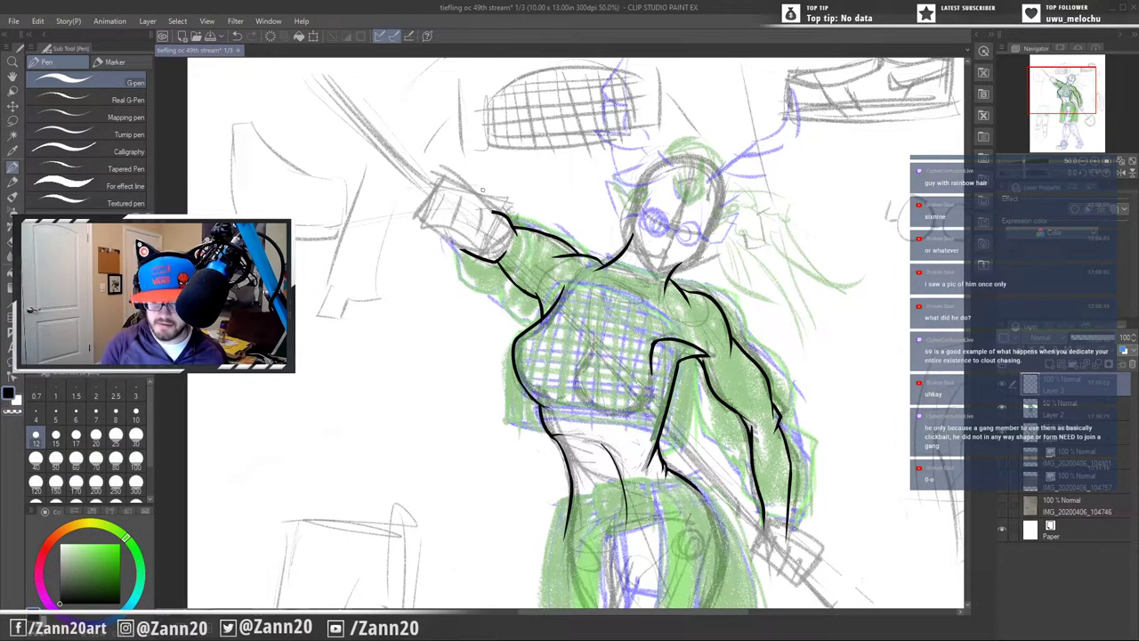
pyautogui.moveTo(744, 511); pyautogui.dragTo(691, 235)
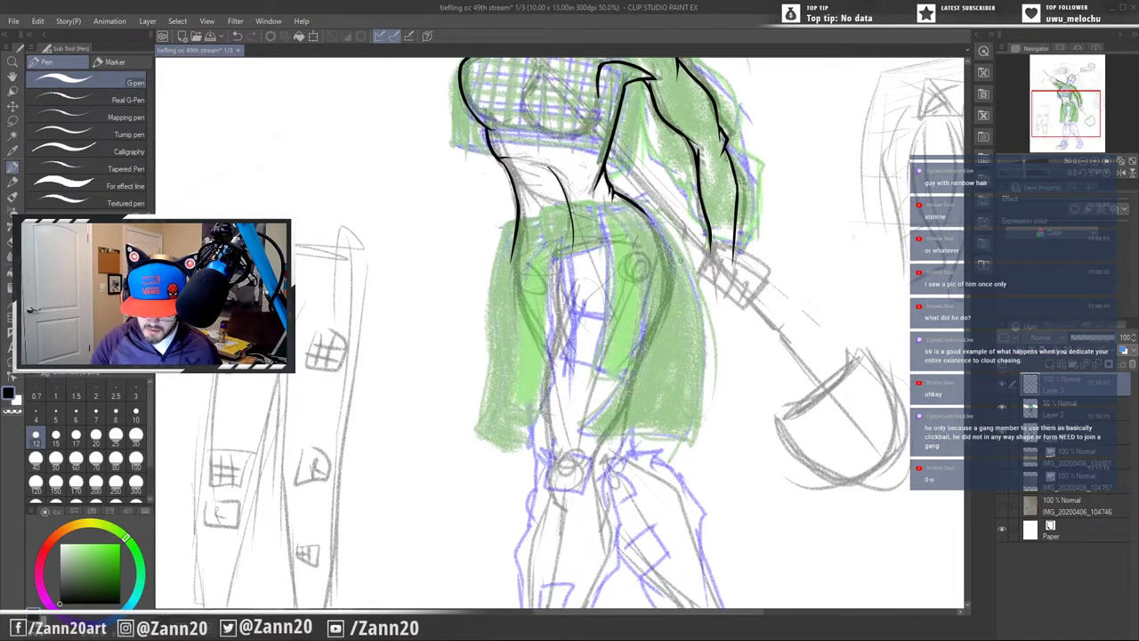
pyautogui.moveTo(556, 169)
pyautogui.mouseDown()
pyautogui.moveTo(567, 206)
pyautogui.moveTo(534, 278)
pyautogui.mouseUp()
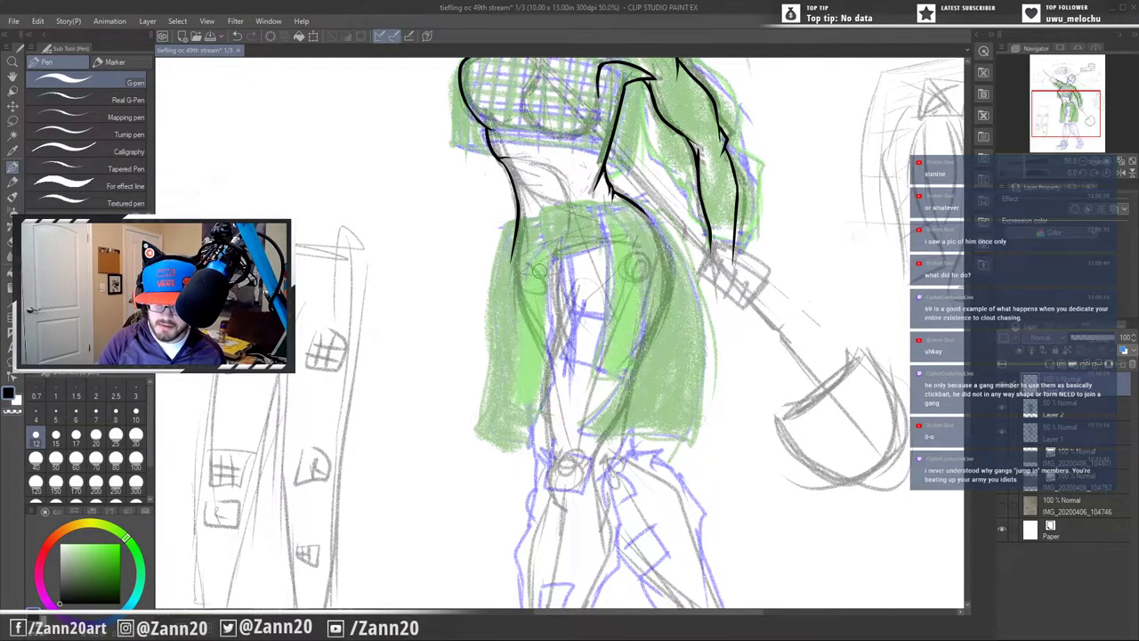
pyautogui.moveTo(525, 163)
pyautogui.mouseDown()
pyautogui.moveTo(561, 183)
pyautogui.moveTo(551, 236)
pyautogui.mouseUp()
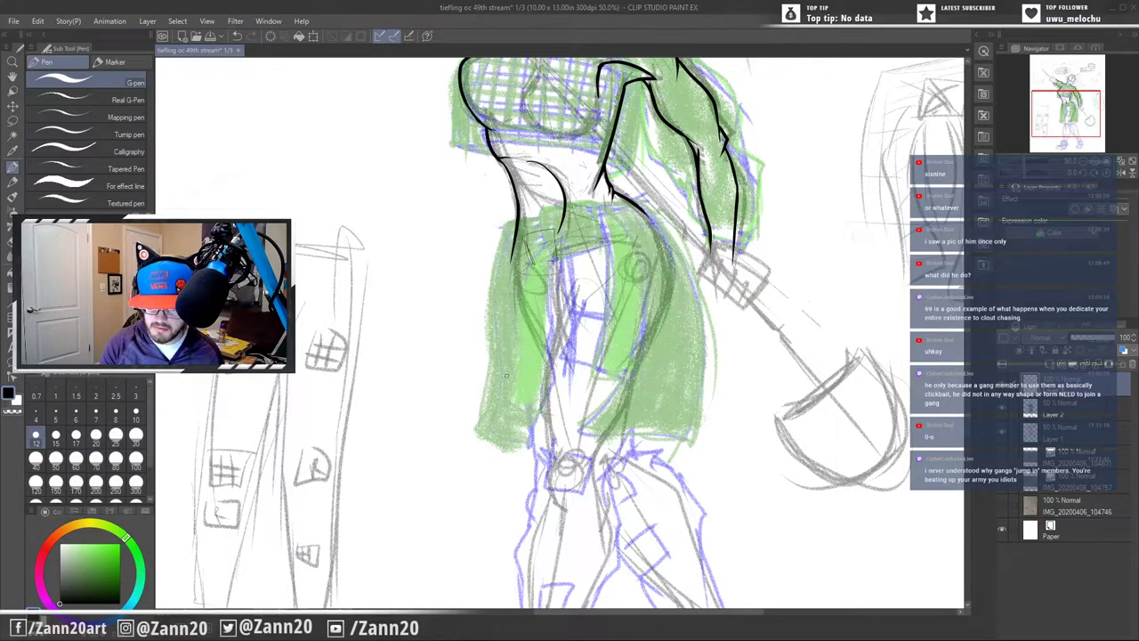
pyautogui.hotkey('ctrl', 'z')
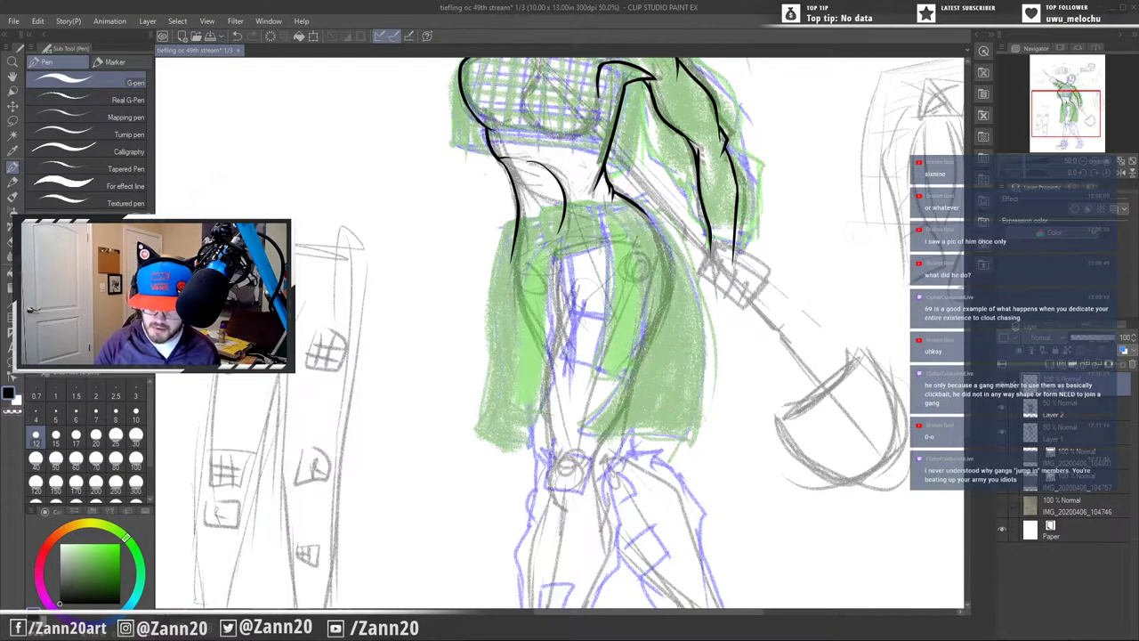
# - Ink both sides of the front thigh, from the crotch and outer hip down to the knee
pyautogui.moveTo(549, 240); pyautogui.dragTo(538, 287)
pyautogui.moveTo(552, 239)
pyautogui.mouseDown()
pyautogui.moveTo(546, 360)
pyautogui.moveTo(561, 372)
pyautogui.mouseUp()
pyautogui.moveTo(557, 314)
pyautogui.mouseDown()
pyautogui.moveTo(548, 354)
pyautogui.moveTo(559, 494)
pyautogui.mouseUp()
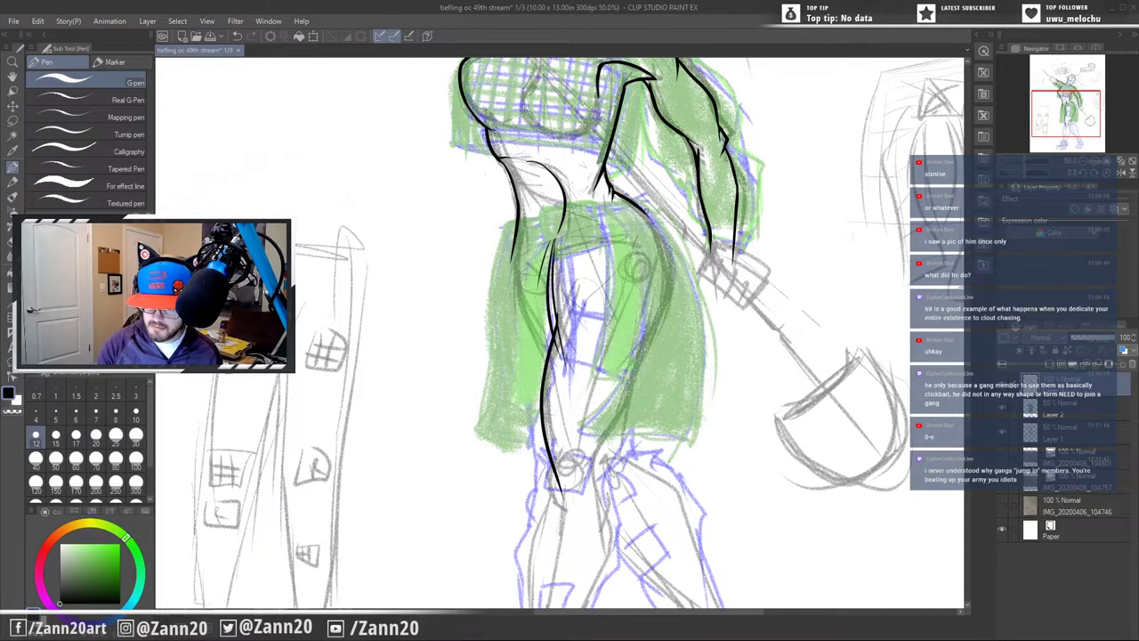
pyautogui.moveTo(642, 208); pyautogui.dragTo(594, 445)
pyautogui.moveTo(637, 381); pyautogui.dragTo(578, 467)
# - Ink the front lower leg's shin and calf contours from the knee down to the ankle
pyautogui.moveTo(634, 500); pyautogui.dragTo(647, 301)
pyautogui.moveTo(622, 227); pyautogui.dragTo(611, 283)
pyautogui.moveTo(566, 251)
pyautogui.mouseDown()
pyautogui.moveTo(576, 313)
pyautogui.moveTo(539, 357)
pyautogui.mouseUp()
pyautogui.moveTo(563, 297)
pyautogui.mouseDown()
pyautogui.moveTo(539, 355)
pyautogui.moveTo(537, 496)
pyautogui.mouseUp()
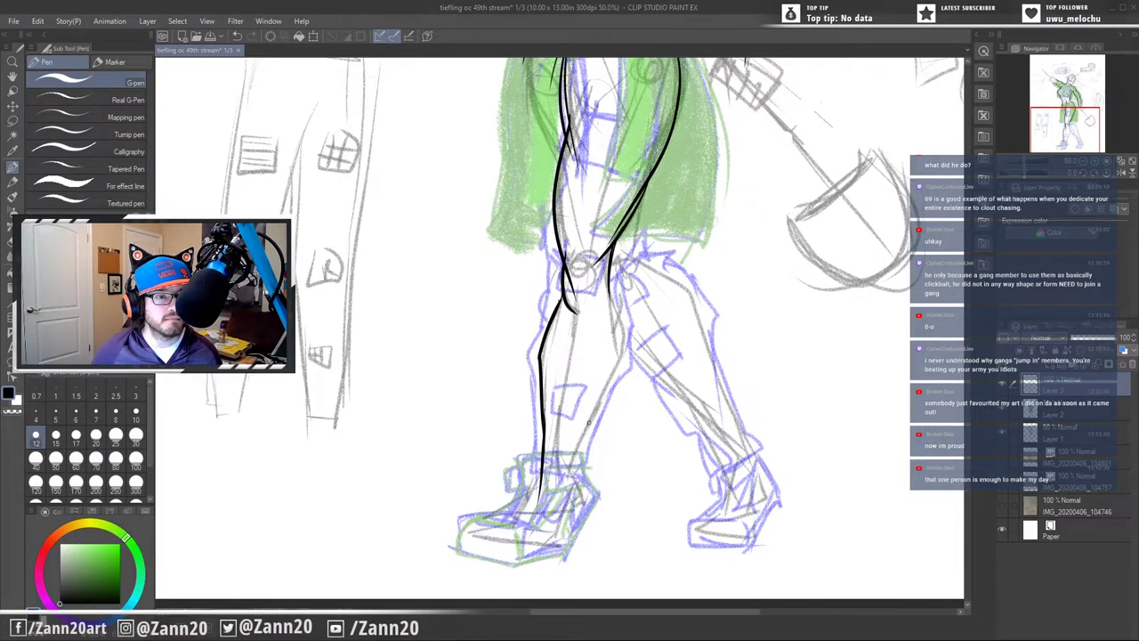
pyautogui.moveTo(610, 287)
pyautogui.mouseDown()
pyautogui.moveTo(620, 357)
pyautogui.moveTo(570, 483)
pyautogui.mouseUp()
pyautogui.moveTo(580, 443); pyautogui.dragTo(565, 514)
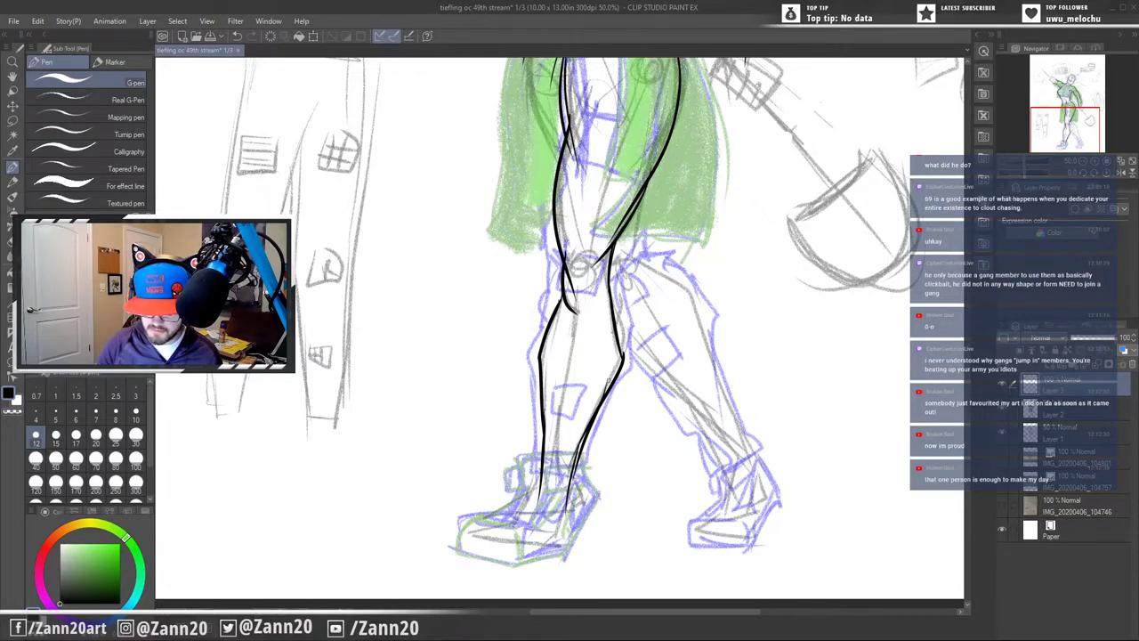
# - Ink the front foot's outline inside the sketched shoe, shaping the instep, toes, sole and heel
pyautogui.moveTo(545, 442); pyautogui.dragTo(533, 504)
pyautogui.moveTo(580, 459)
pyautogui.mouseDown()
pyautogui.moveTo(564, 553)
pyautogui.moveTo(499, 562)
pyautogui.moveTo(465, 543)
pyautogui.mouseUp()
pyautogui.moveTo(465, 543)
pyautogui.mouseDown()
pyautogui.moveTo(472, 522)
pyautogui.moveTo(525, 530)
pyautogui.moveTo(532, 506)
pyautogui.moveTo(497, 523)
pyautogui.moveTo(527, 517)
pyautogui.moveTo(535, 493)
pyautogui.mouseUp()
pyautogui.moveTo(500, 530); pyautogui.dragTo(512, 523)
pyautogui.hotkey('ctrl', 'z')
pyautogui.hotkey('ctrl', 'z')
pyautogui.hotkey('ctrl', 'z')
pyautogui.hotkey('ctrl', 'z')
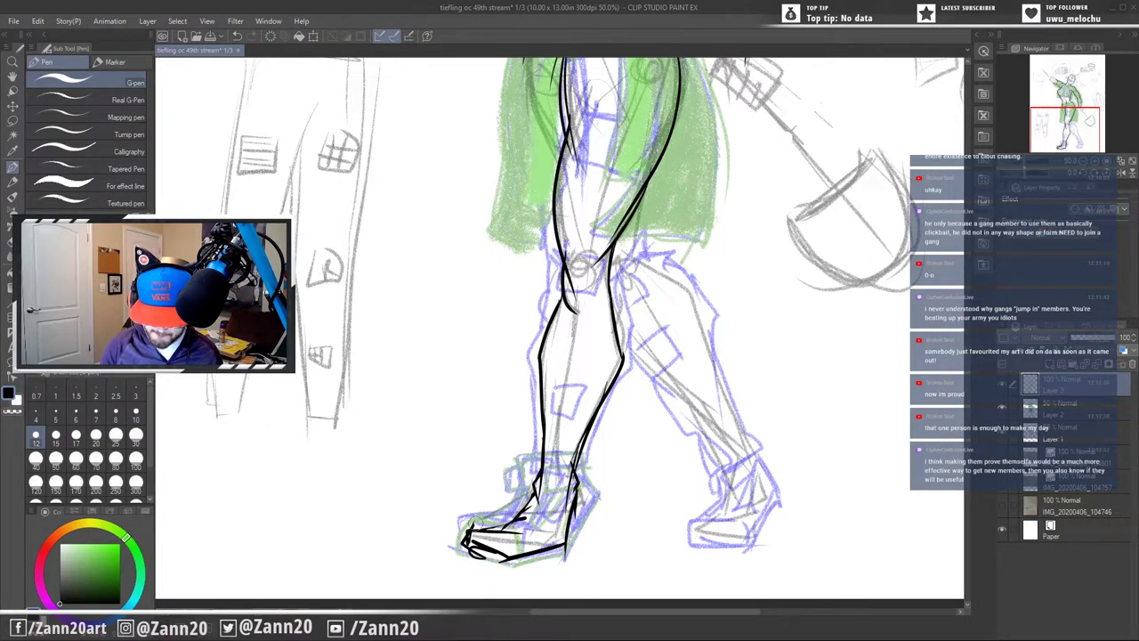
pyautogui.moveTo(482, 529)
pyautogui.mouseDown()
pyautogui.moveTo(525, 516)
pyautogui.moveTo(539, 554)
pyautogui.moveTo(559, 552)
pyautogui.mouseUp()
pyautogui.moveTo(566, 542); pyautogui.dragTo(579, 509)
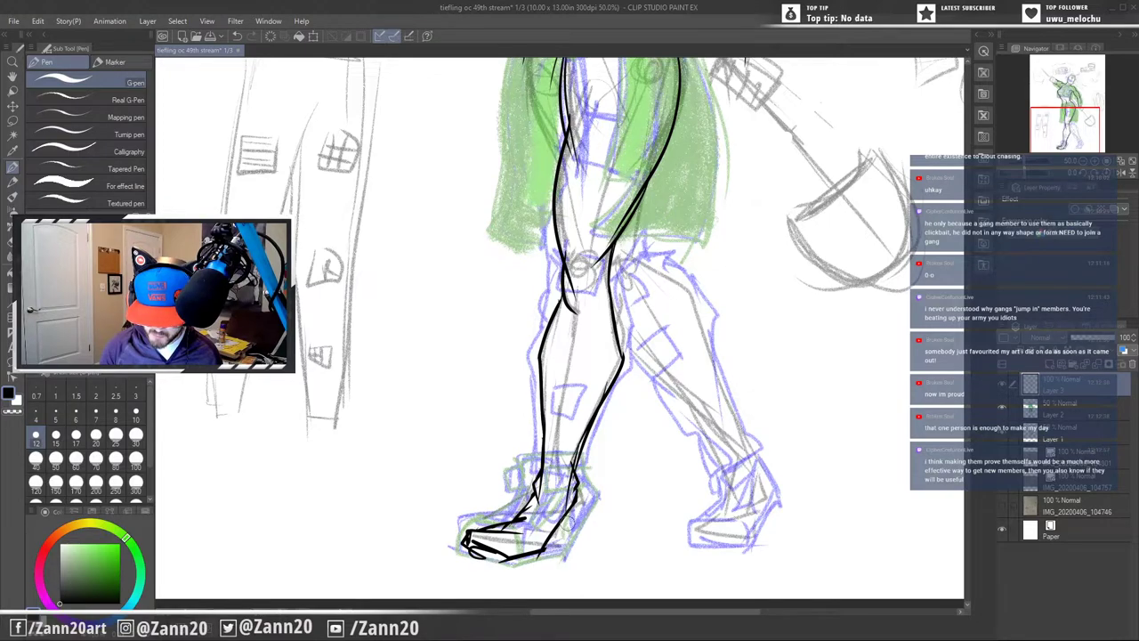
pyautogui.moveTo(576, 489)
pyautogui.mouseDown()
pyautogui.moveTo(580, 514)
pyautogui.moveTo(537, 554)
pyautogui.mouseUp()
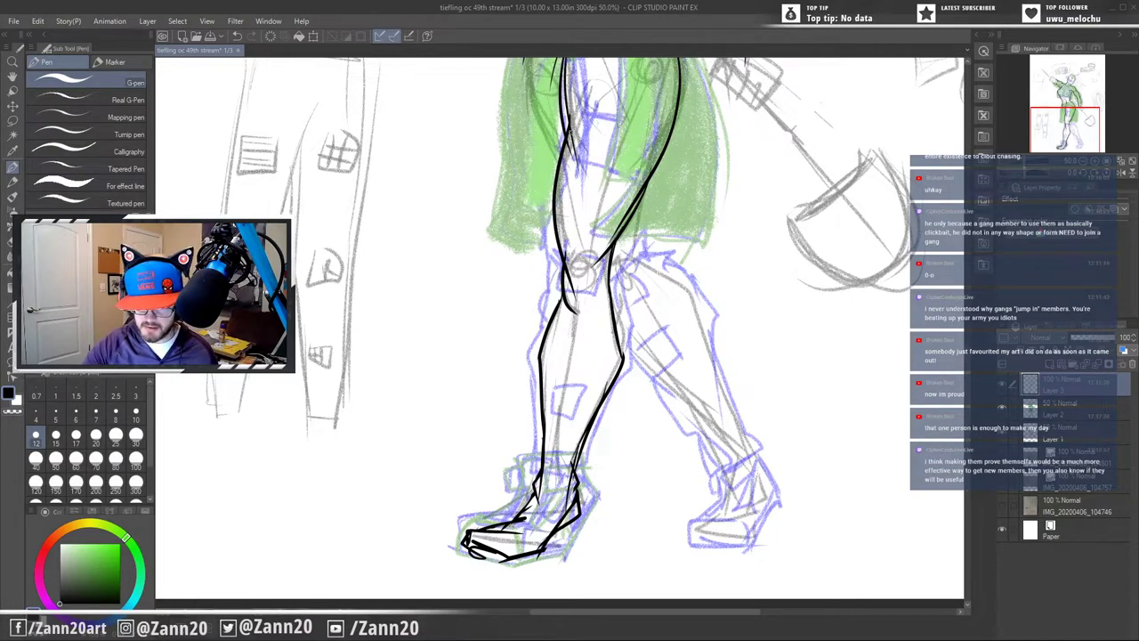
# - Ink the rear leg's thigh edge, lower leg and foot, and add a line across the top of the front foot
pyautogui.moveTo(527, 59); pyautogui.dragTo(554, 146)
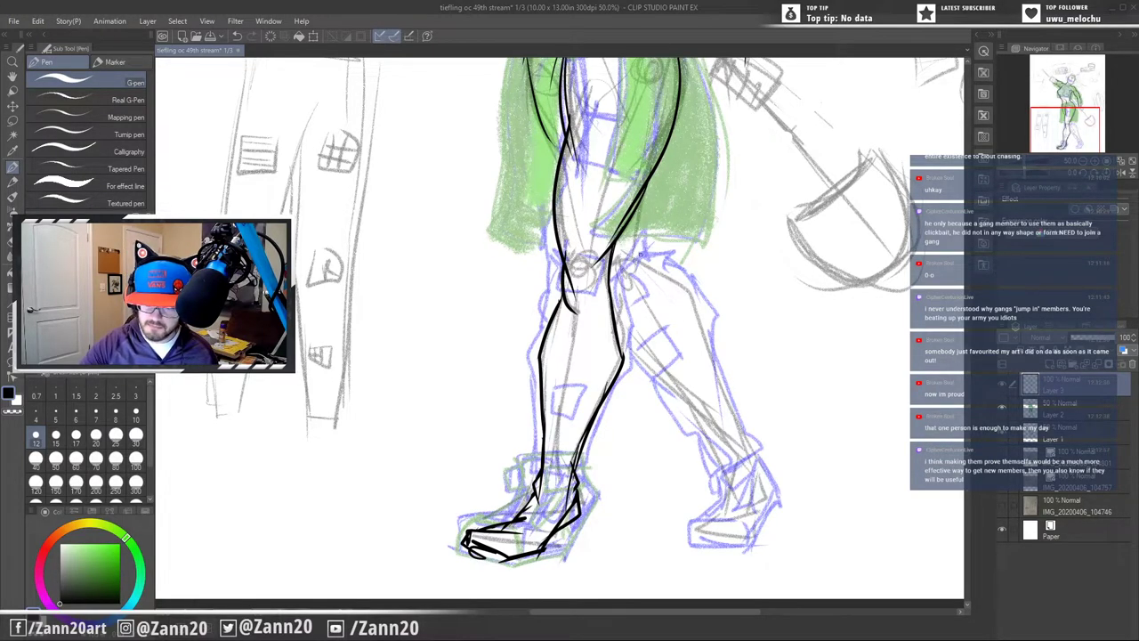
pyautogui.moveTo(648, 182)
pyautogui.mouseDown()
pyautogui.moveTo(639, 274)
pyautogui.moveTo(710, 306)
pyautogui.moveTo(731, 400)
pyautogui.mouseUp()
pyautogui.moveTo(698, 300); pyautogui.dragTo(743, 465)
pyautogui.moveTo(709, 351); pyautogui.dragTo(757, 465)
pyautogui.moveTo(623, 340); pyautogui.dragTo(708, 414)
pyautogui.moveTo(647, 369); pyautogui.dragTo(732, 458)
pyautogui.moveTo(684, 399); pyautogui.dragTo(728, 484)
pyautogui.moveTo(738, 440)
pyautogui.mouseDown()
pyautogui.moveTo(769, 500)
pyautogui.moveTo(749, 525)
pyautogui.mouseUp()
pyautogui.moveTo(726, 482)
pyautogui.mouseDown()
pyautogui.moveTo(715, 526)
pyautogui.moveTo(723, 488)
pyautogui.moveTo(715, 525)
pyautogui.moveTo(751, 539)
pyautogui.moveTo(739, 532)
pyautogui.moveTo(759, 503)
pyautogui.moveTo(741, 541)
pyautogui.moveTo(694, 534)
pyautogui.moveTo(742, 516)
pyautogui.mouseUp()
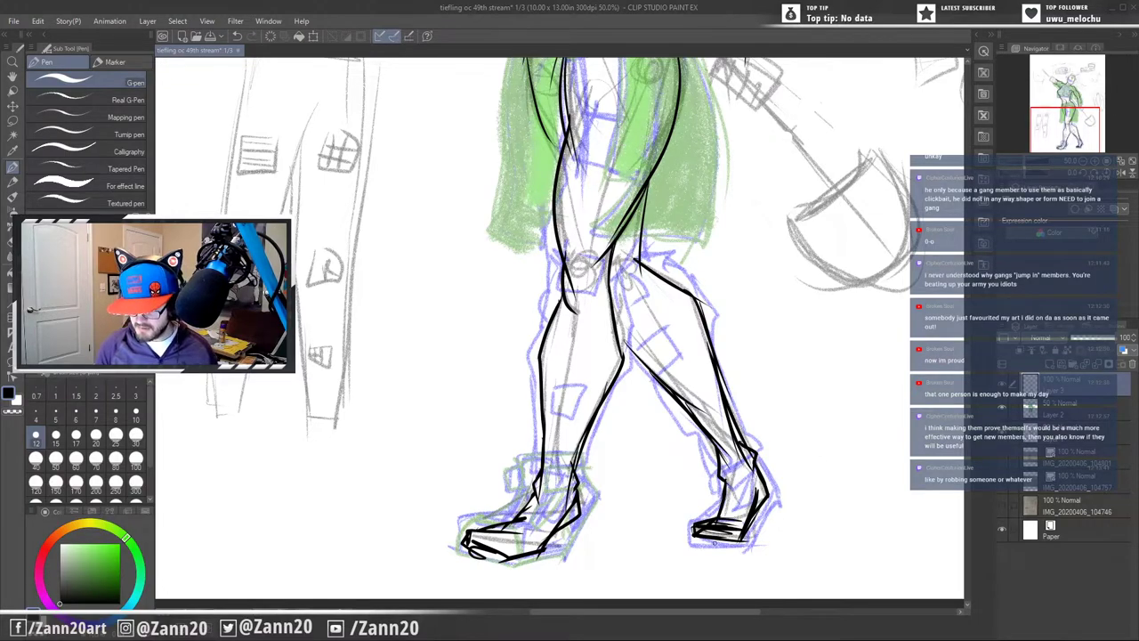
pyautogui.moveTo(473, 536)
pyautogui.mouseDown()
pyautogui.moveTo(526, 538)
pyautogui.moveTo(541, 519)
pyautogui.mouseUp()
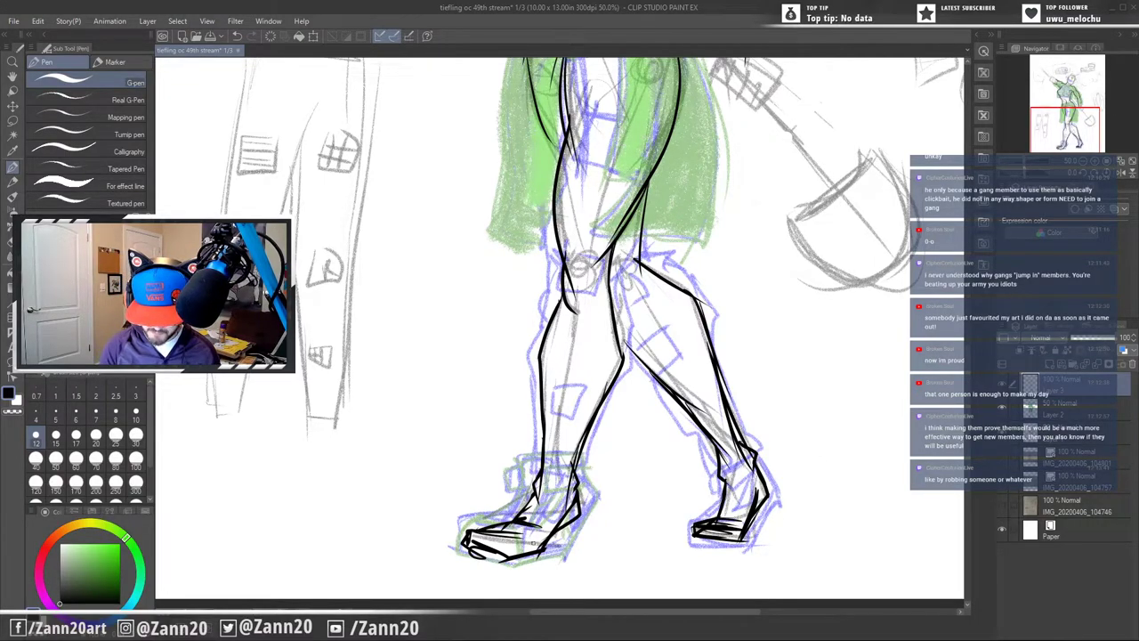
pyautogui.moveTo(695, 207); pyautogui.dragTo(667, 402)
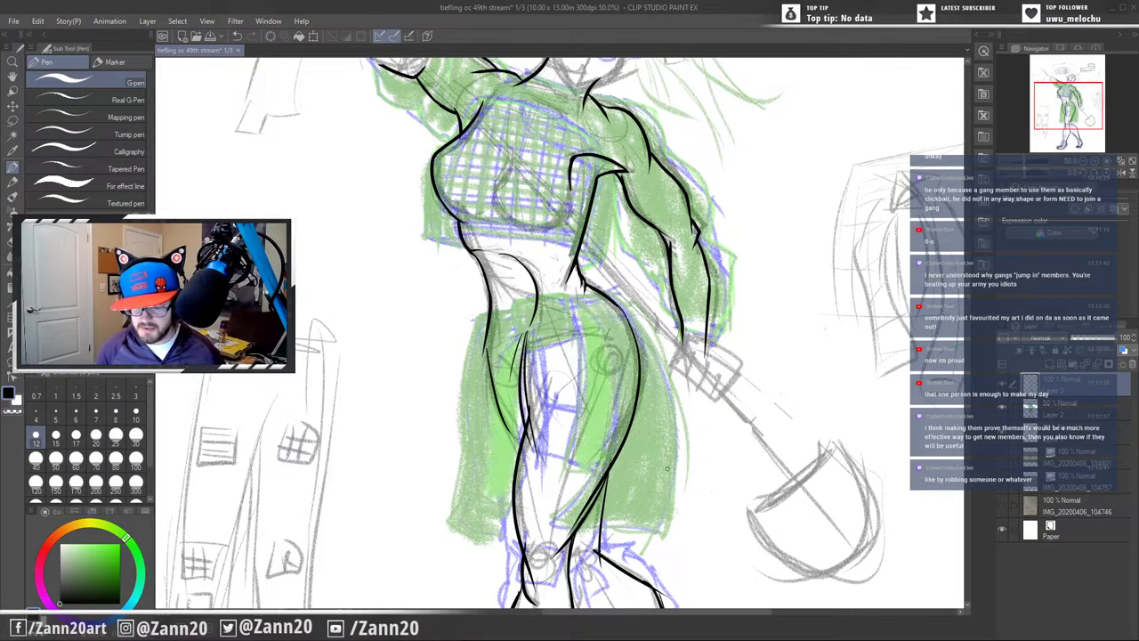
pyautogui.moveTo(667, 467)
pyautogui.mouseDown()
pyautogui.moveTo(654, 428)
pyautogui.moveTo(551, 364)
pyautogui.mouseUp()
pyautogui.moveTo(663, 274)
pyautogui.mouseDown()
pyautogui.moveTo(709, 341)
pyautogui.moveTo(786, 606)
pyautogui.mouseUp()
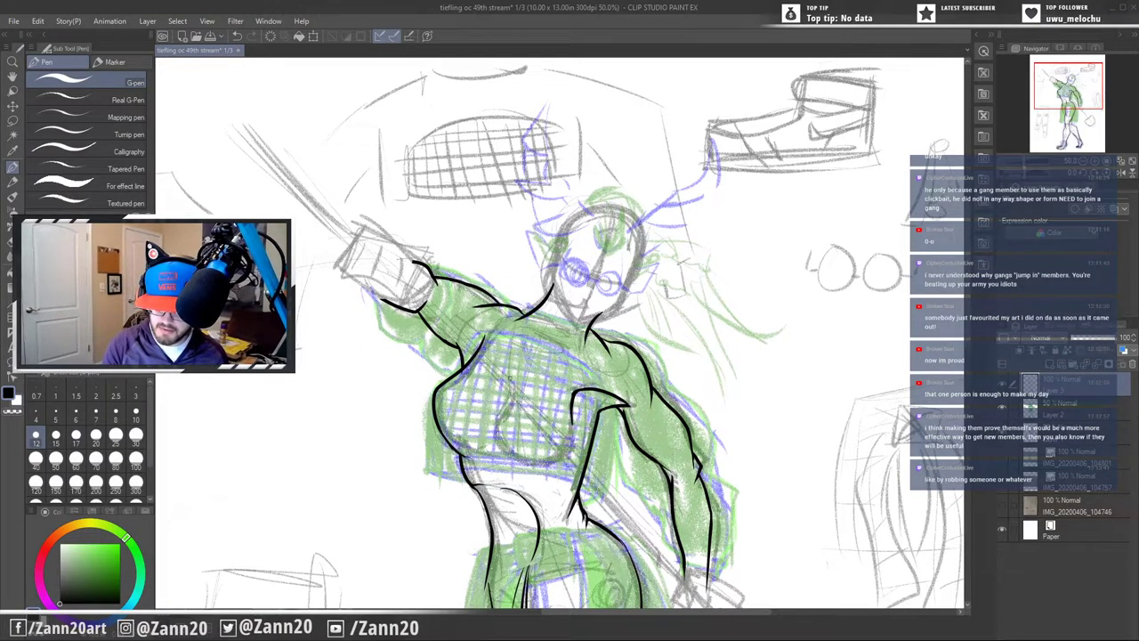
pyautogui.moveTo(572, 216)
pyautogui.mouseDown()
pyautogui.moveTo(557, 300)
pyautogui.moveTo(594, 318)
pyautogui.mouseUp()
pyautogui.moveTo(597, 320)
pyautogui.mouseDown()
pyautogui.moveTo(615, 315)
pyautogui.moveTo(586, 313)
pyautogui.mouseUp()
pyautogui.hotkey('ctrl', 'z')
pyautogui.hotkey('ctrl', 'z')
pyautogui.hotkey('ctrl', 'z')
pyautogui.hotkey('ctrl', 'z')
pyautogui.hotkey('ctrl', 'z')
pyautogui.hotkey('ctrl', 'z')
pyautogui.hotkey('ctrl', 'z')
pyautogui.hotkey('ctrl', 'z')
pyautogui.hotkey('ctrl', 'z')
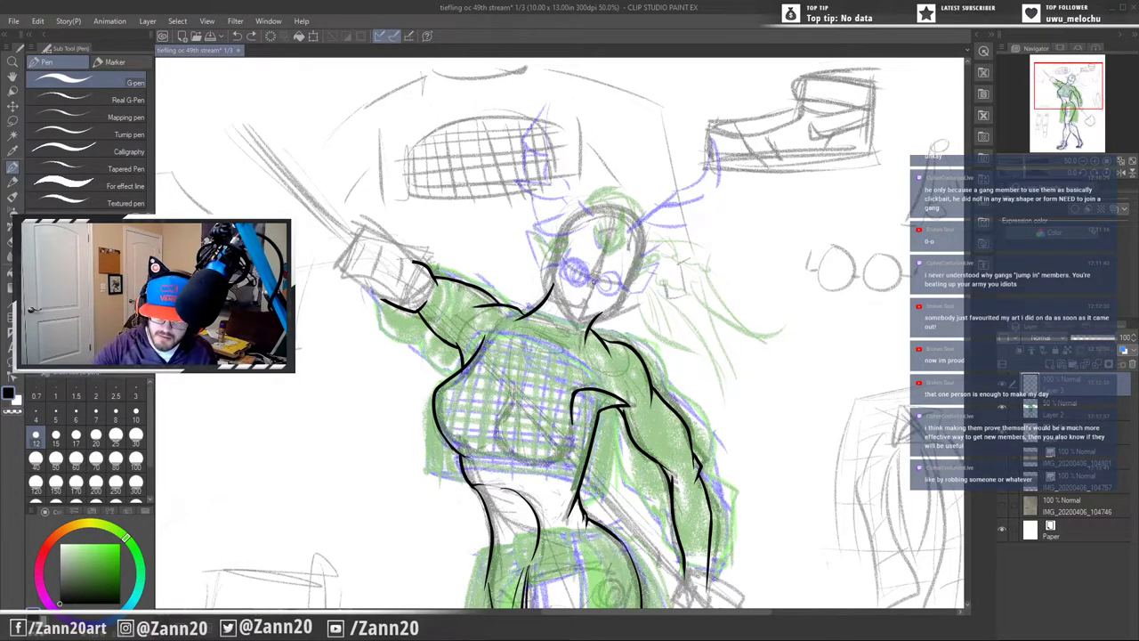
# - Ink the face's vertical and eye-level guidelines, nose and mouth marks, round eye outlines and brow strokes over the head sketch
pyautogui.moveTo(610, 212); pyautogui.dragTo(578, 331)
pyautogui.moveTo(562, 264)
pyautogui.mouseDown()
pyautogui.moveTo(632, 279)
pyautogui.moveTo(589, 286)
pyautogui.moveTo(610, 290)
pyautogui.moveTo(590, 311)
pyautogui.mouseUp()
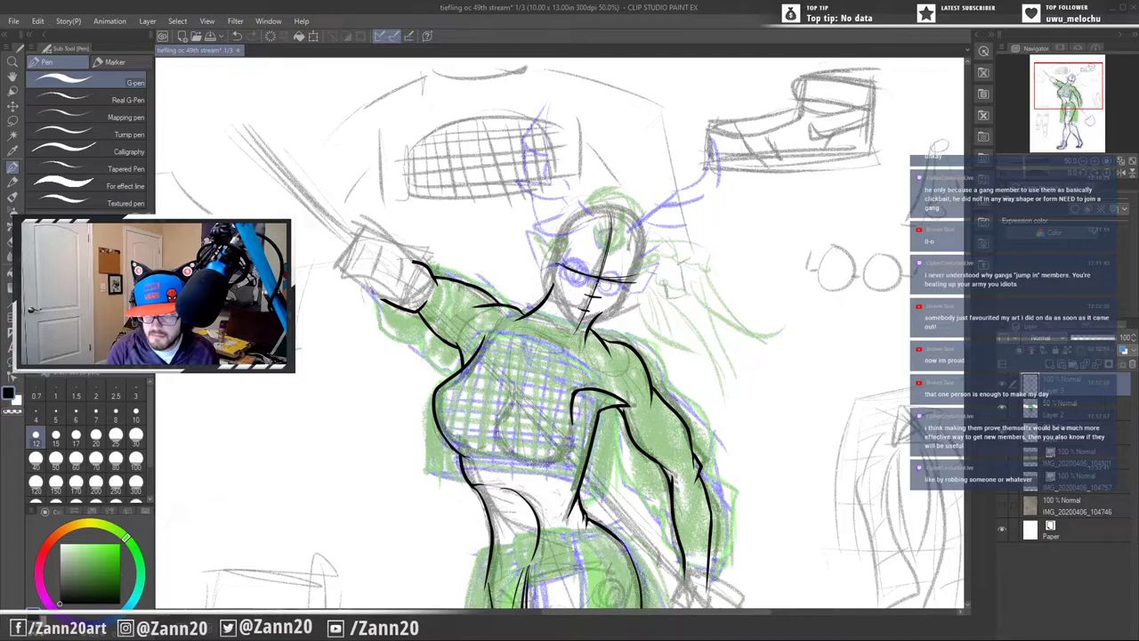
pyautogui.moveTo(587, 267)
pyautogui.mouseDown()
pyautogui.moveTo(564, 272)
pyautogui.moveTo(613, 280)
pyautogui.moveTo(602, 295)
pyautogui.mouseUp()
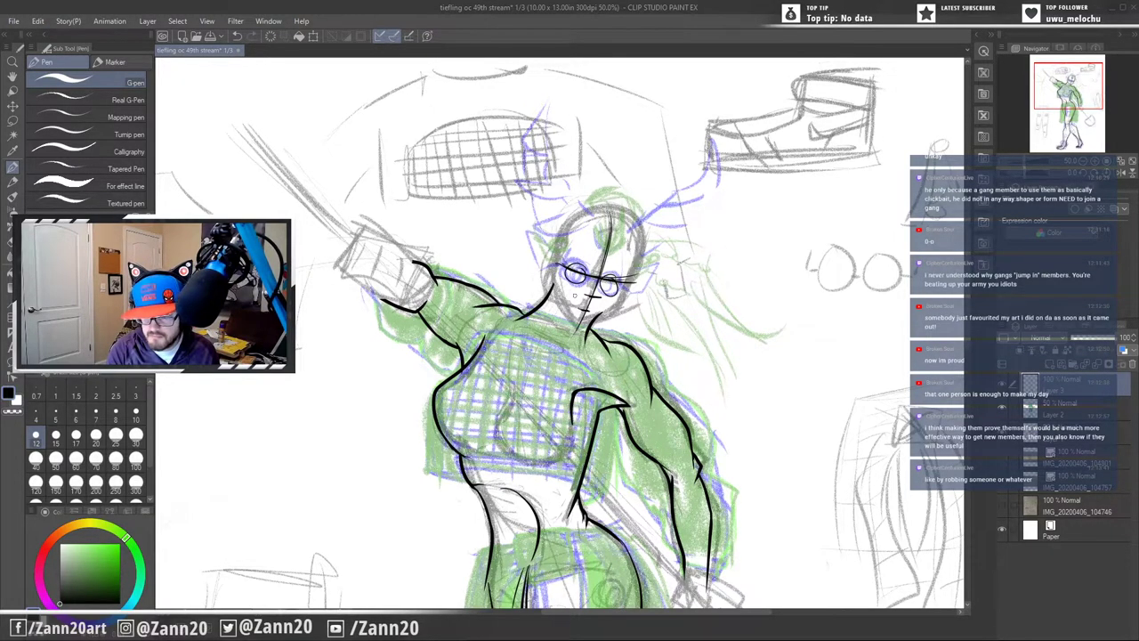
pyautogui.moveTo(601, 244); pyautogui.dragTo(603, 263)
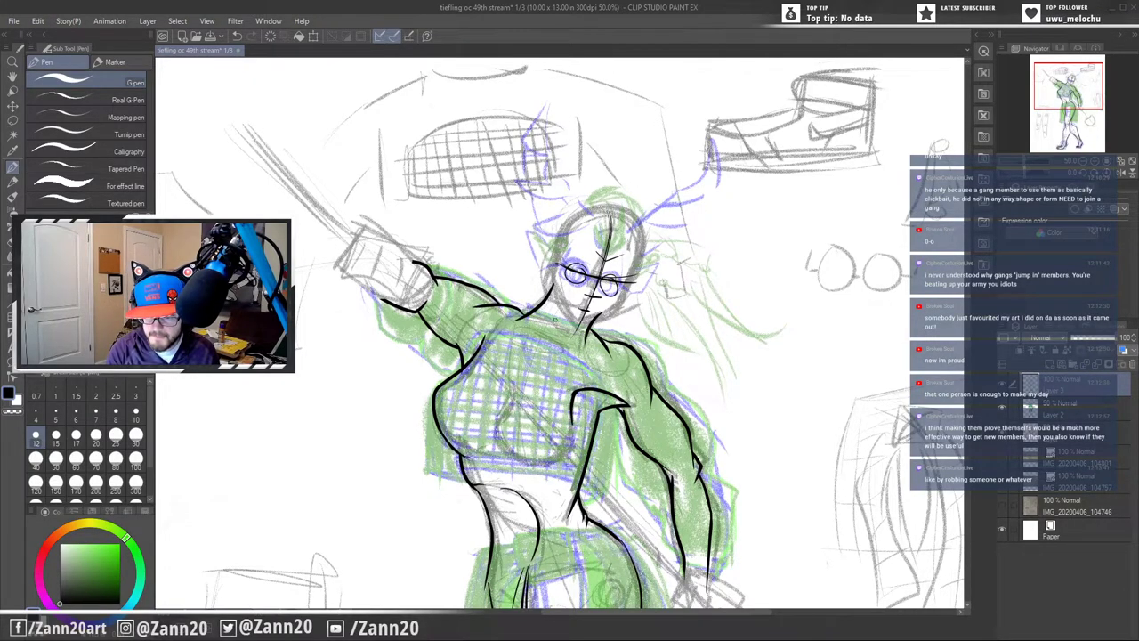
# - Ink small pointed ears on both sides of the head and the face contour from the cheek down to the chin
pyautogui.moveTo(565, 232)
pyautogui.mouseDown()
pyautogui.moveTo(557, 272)
pyautogui.moveTo(546, 253)
pyautogui.moveTo(554, 274)
pyautogui.mouseUp()
pyautogui.moveTo(635, 281)
pyautogui.mouseDown()
pyautogui.moveTo(656, 265)
pyautogui.moveTo(625, 299)
pyautogui.mouseUp()
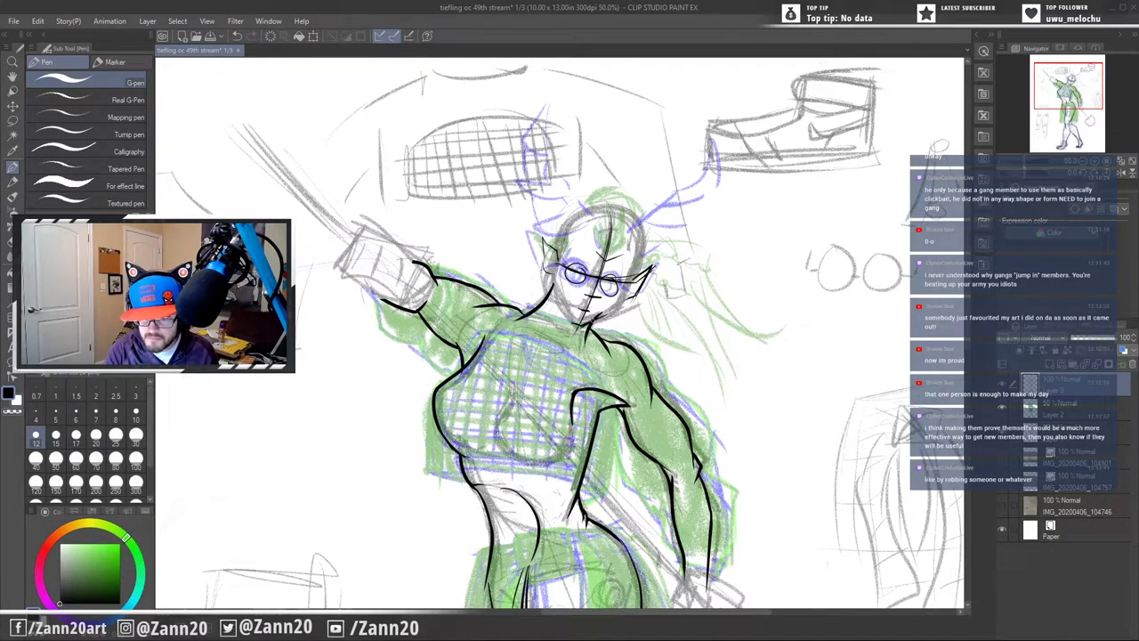
pyautogui.moveTo(611, 318); pyautogui.dragTo(616, 316)
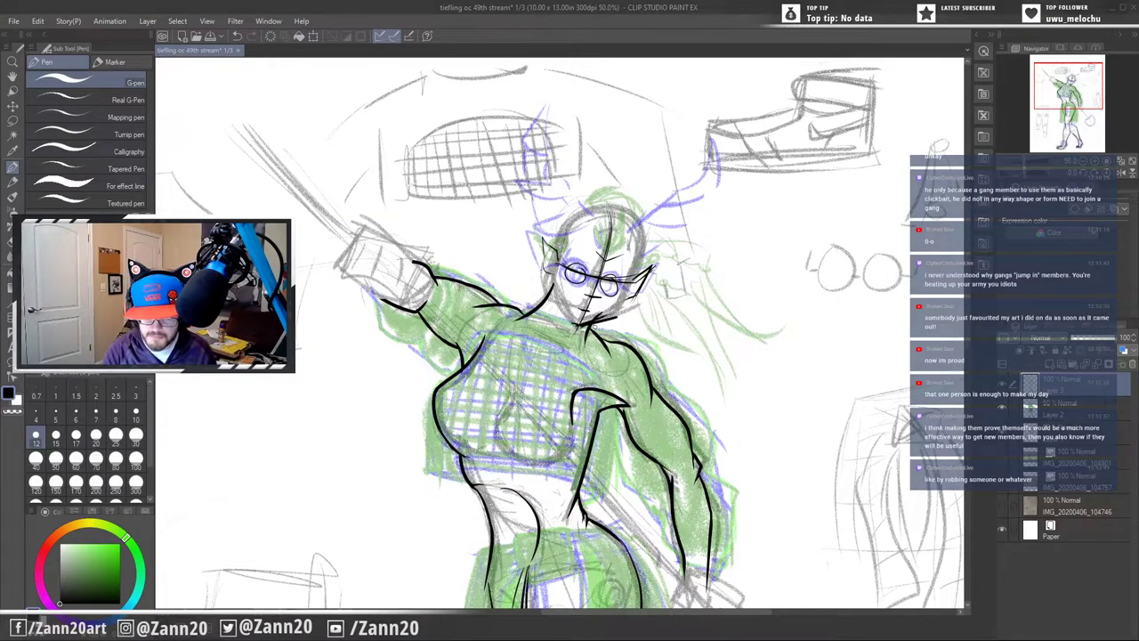
pyautogui.hotkey('ctrl', 'z')
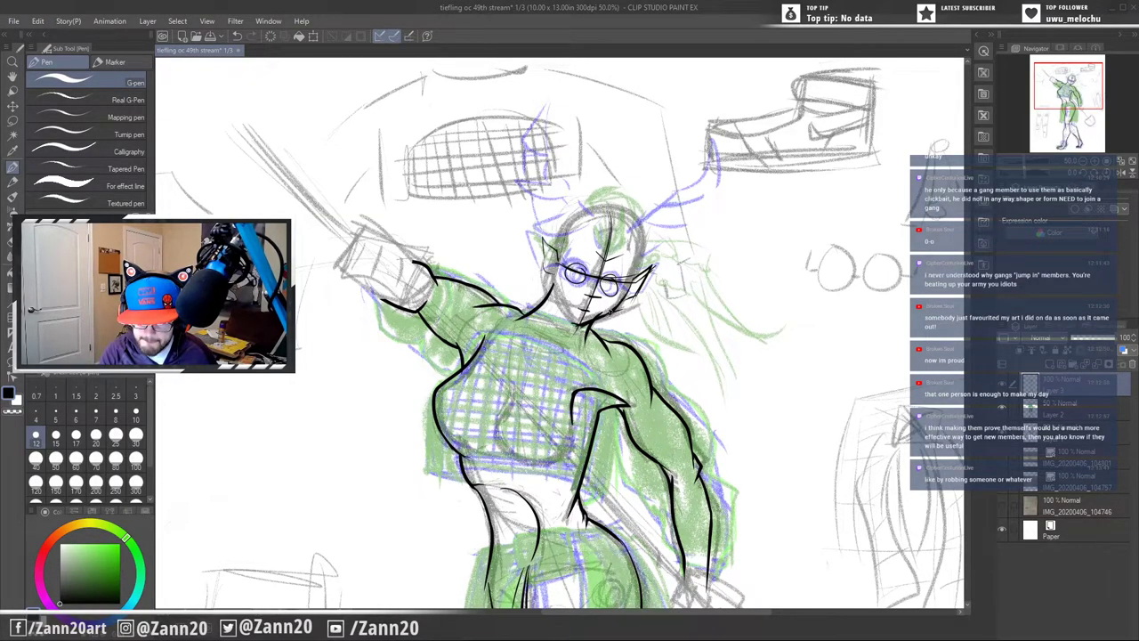
pyautogui.moveTo(557, 262)
pyautogui.mouseDown()
pyautogui.moveTo(552, 285)
pyautogui.moveTo(570, 317)
pyautogui.mouseUp()
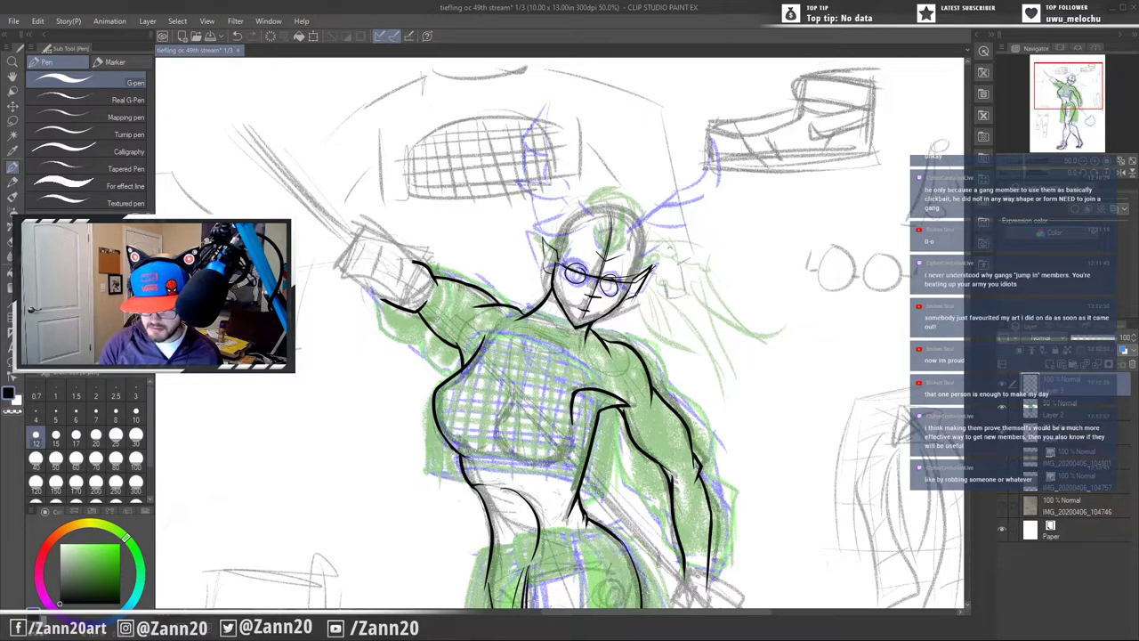
# - Redraw the pointed ear on the raised-arm side with a bolder outline, try reshaping the opposite ear, and undo that opposite ear
pyautogui.moveTo(558, 260)
pyautogui.mouseDown()
pyautogui.moveTo(539, 228)
pyautogui.moveTo(551, 275)
pyautogui.mouseUp()
pyautogui.moveTo(632, 280)
pyautogui.mouseDown()
pyautogui.moveTo(657, 254)
pyautogui.moveTo(634, 301)
pyautogui.mouseUp()
pyautogui.hotkey('ctrl', 'z')
pyautogui.hotkey('ctrl', 'z')
pyautogui.hotkey('ctrl', 'z')
pyautogui.hotkey('ctrl', 'z')
pyautogui.moveTo(633, 280); pyautogui.dragTo(655, 262)
pyautogui.moveTo(654, 263); pyautogui.dragTo(628, 301)
pyautogui.hotkey('ctrl', 'z')
pyautogui.hotkey('ctrl', 'z')
pyautogui.hotkey('ctrl', 'z')
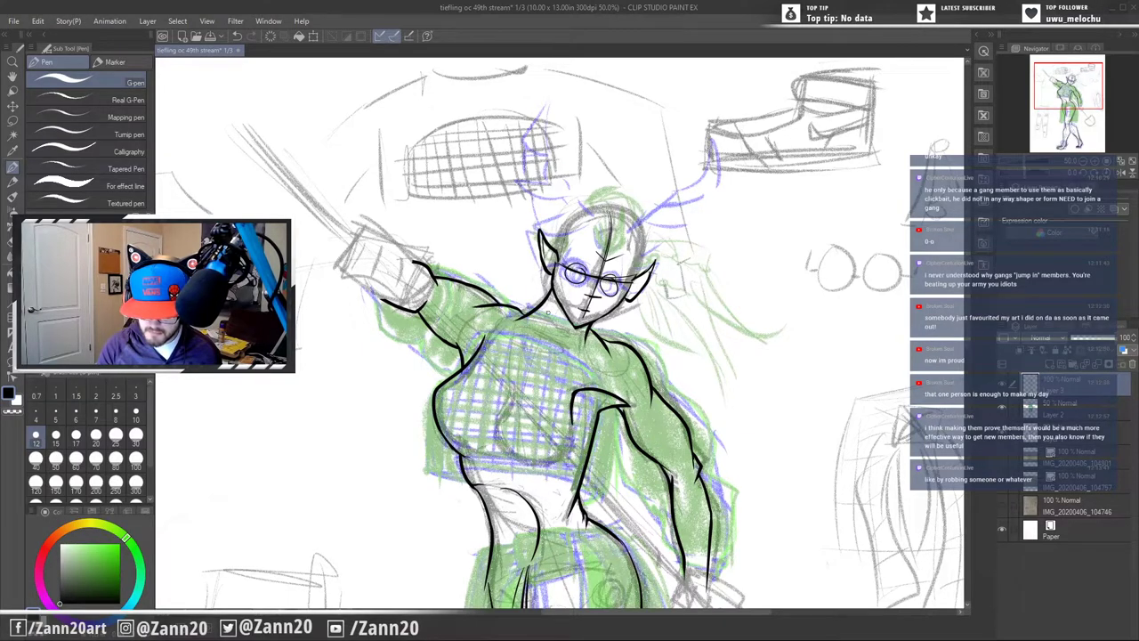
pyautogui.hotkey('ctrl', 'z')
pyautogui.hotkey('ctrl', 'z')
pyautogui.hotkey('ctrl', 'z')
pyautogui.hotkey('ctrl', 'z')
pyautogui.hotkey('ctrl', 'z')
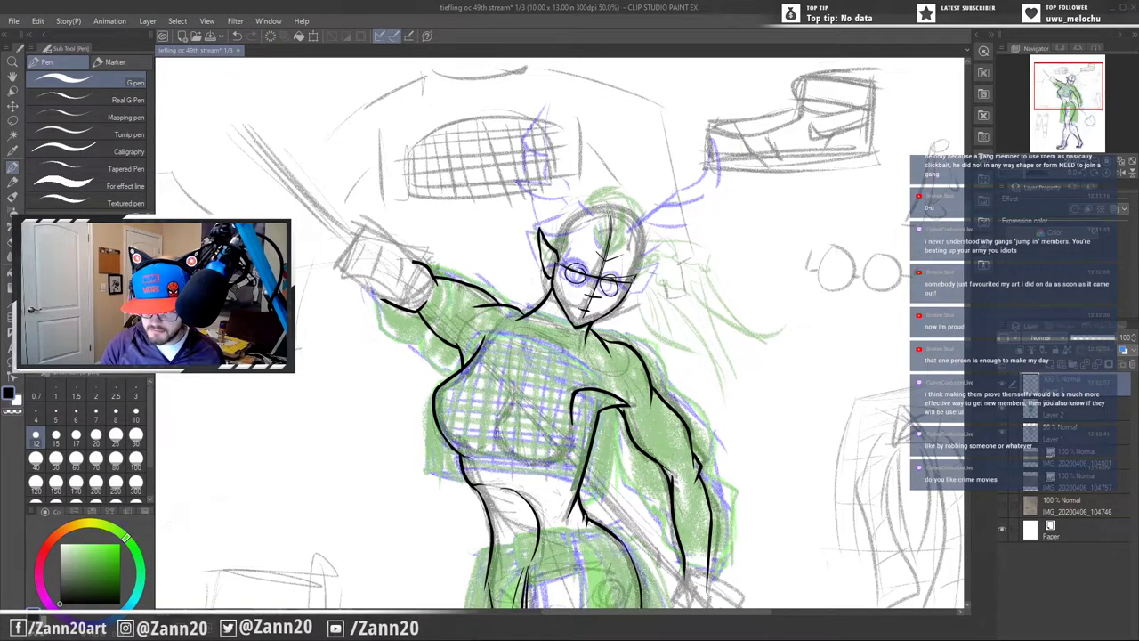
# - Ink the rounded skull outline over the head and the pointed ear on the lowered-arm side
pyautogui.moveTo(634, 281)
pyautogui.mouseDown()
pyautogui.moveTo(649, 261)
pyautogui.moveTo(626, 306)
pyautogui.mouseUp()
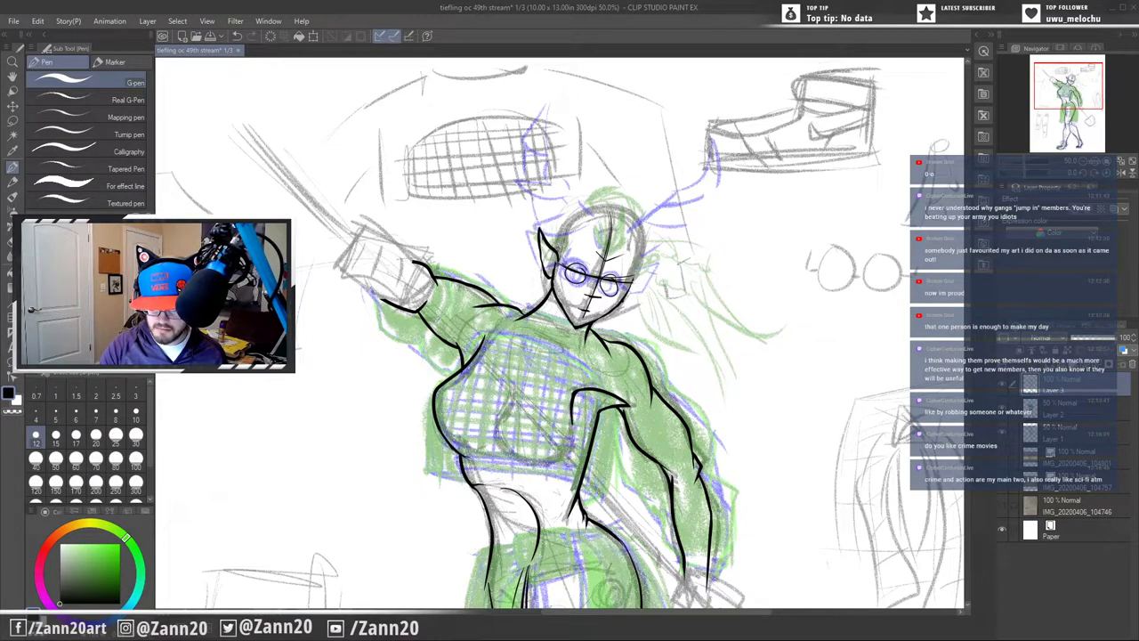
pyautogui.moveTo(555, 246)
pyautogui.mouseDown()
pyautogui.moveTo(591, 204)
pyautogui.moveTo(642, 228)
pyautogui.moveTo(639, 276)
pyautogui.mouseUp()
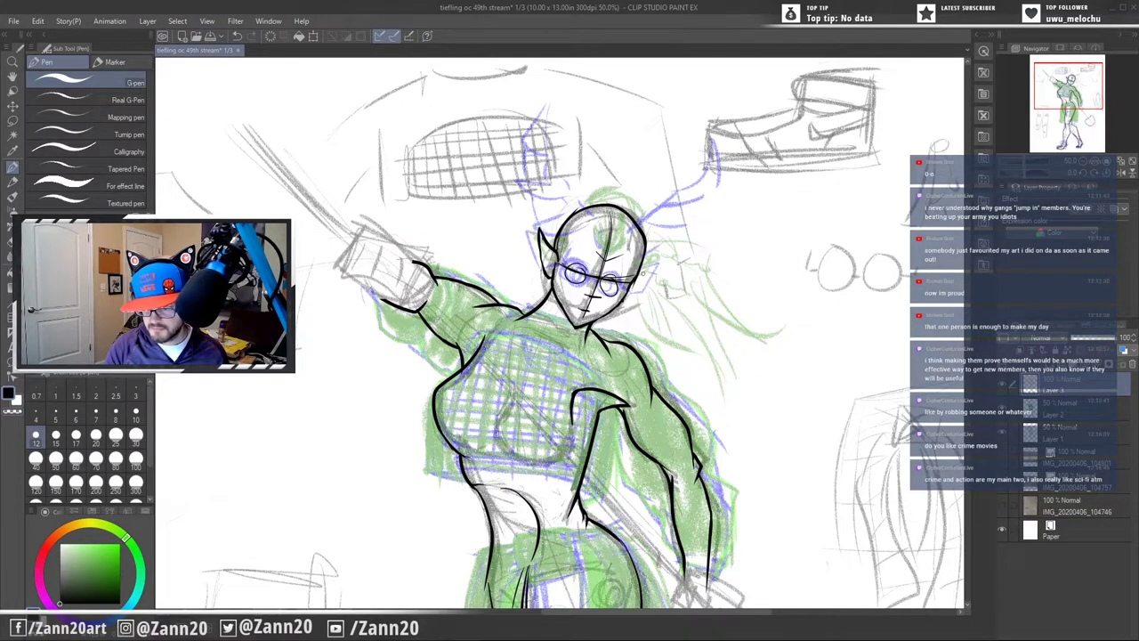
pyautogui.hotkey('ctrl', 'z')
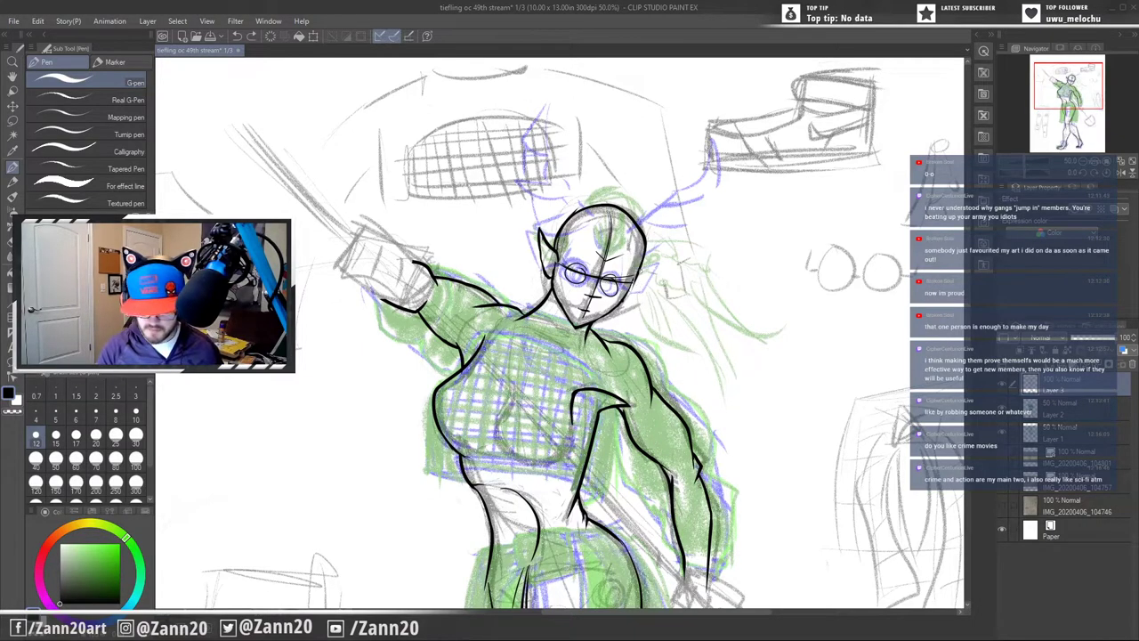
pyautogui.moveTo(637, 270); pyautogui.dragTo(626, 296)
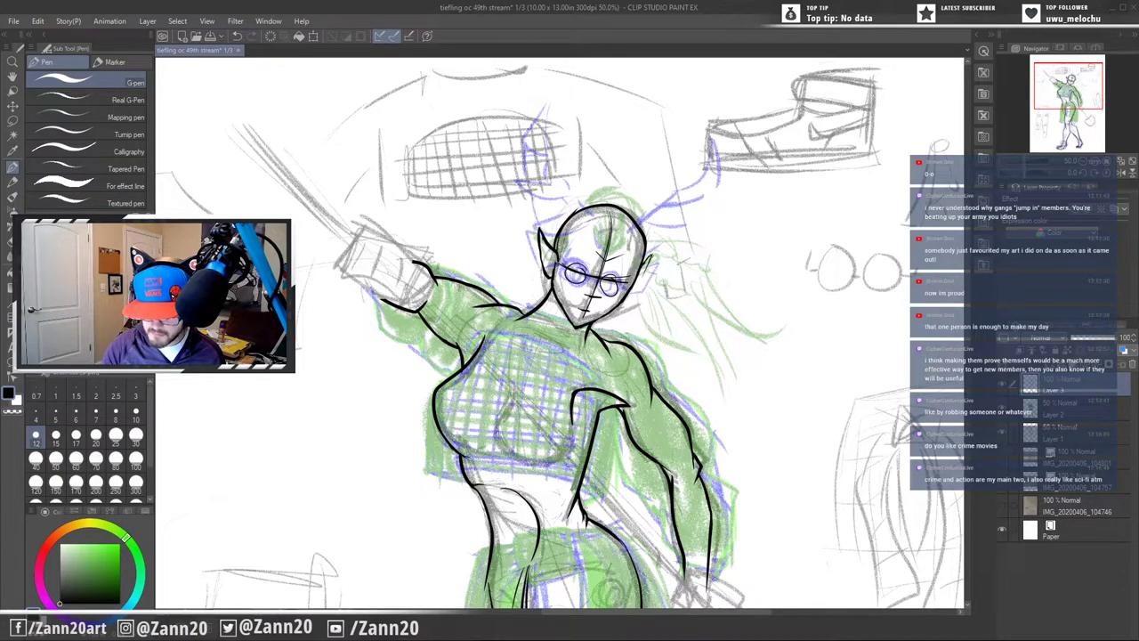
pyautogui.moveTo(650, 257); pyautogui.dragTo(630, 296)
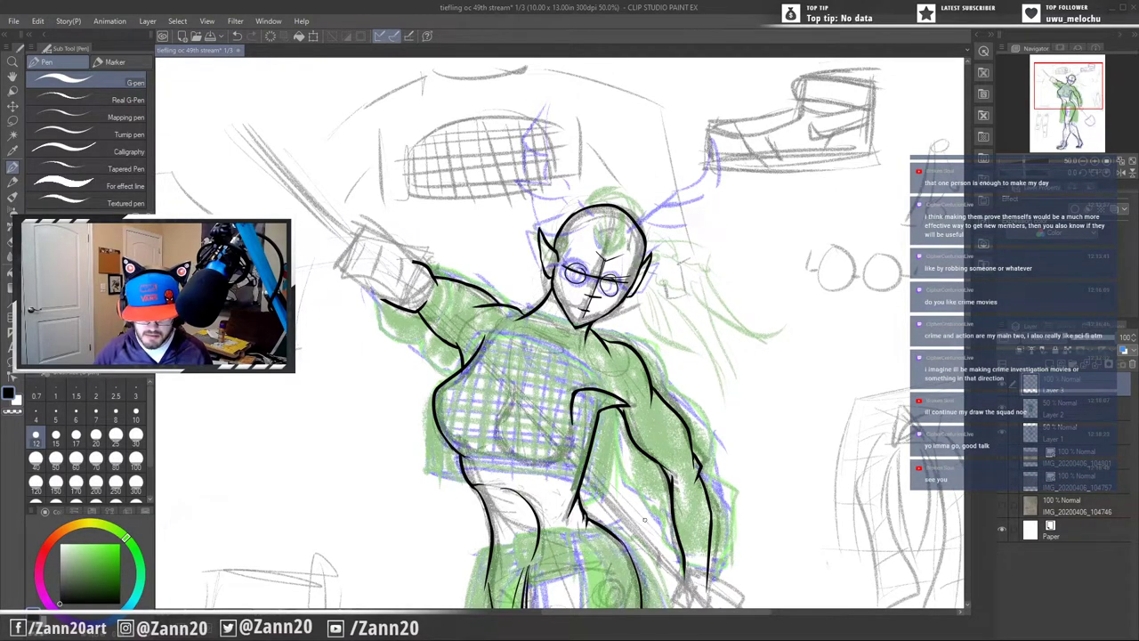
pyautogui.moveTo(733, 492); pyautogui.dragTo(742, 380)
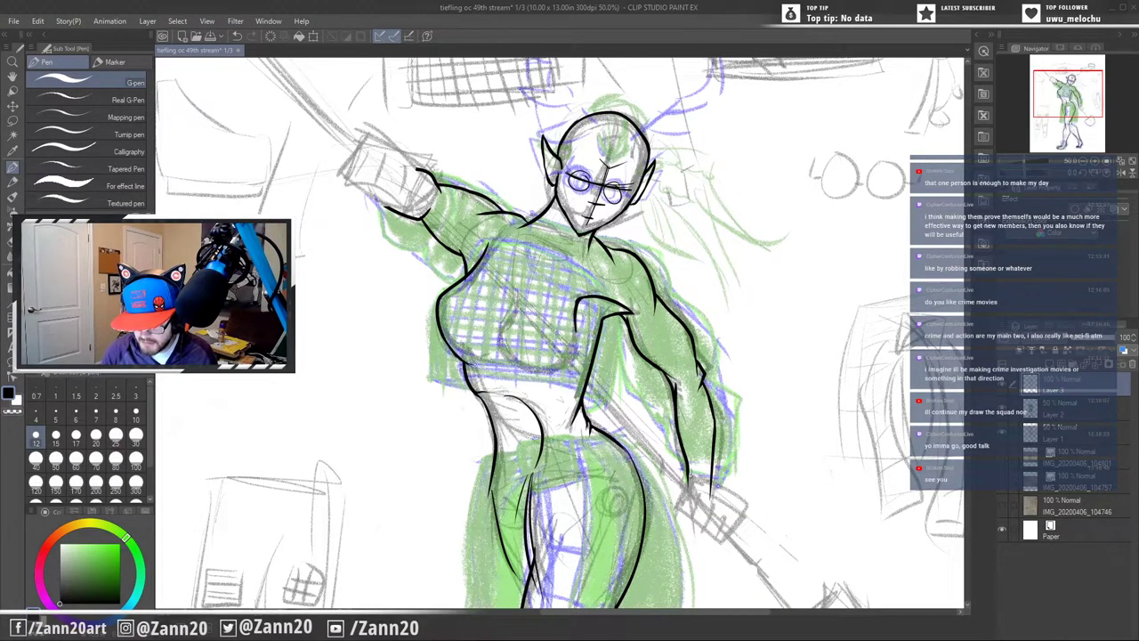
pyautogui.moveTo(693, 473); pyautogui.dragTo(682, 505)
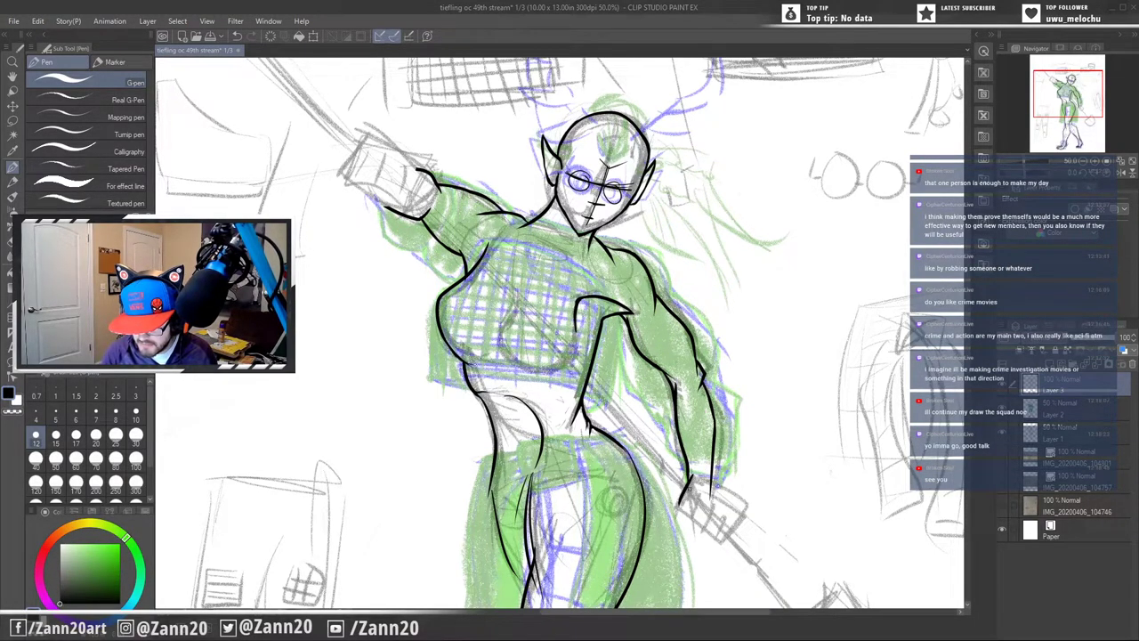
pyautogui.moveTo(713, 461); pyautogui.dragTo(711, 494)
pyautogui.hotkey('ctrl', 'z')
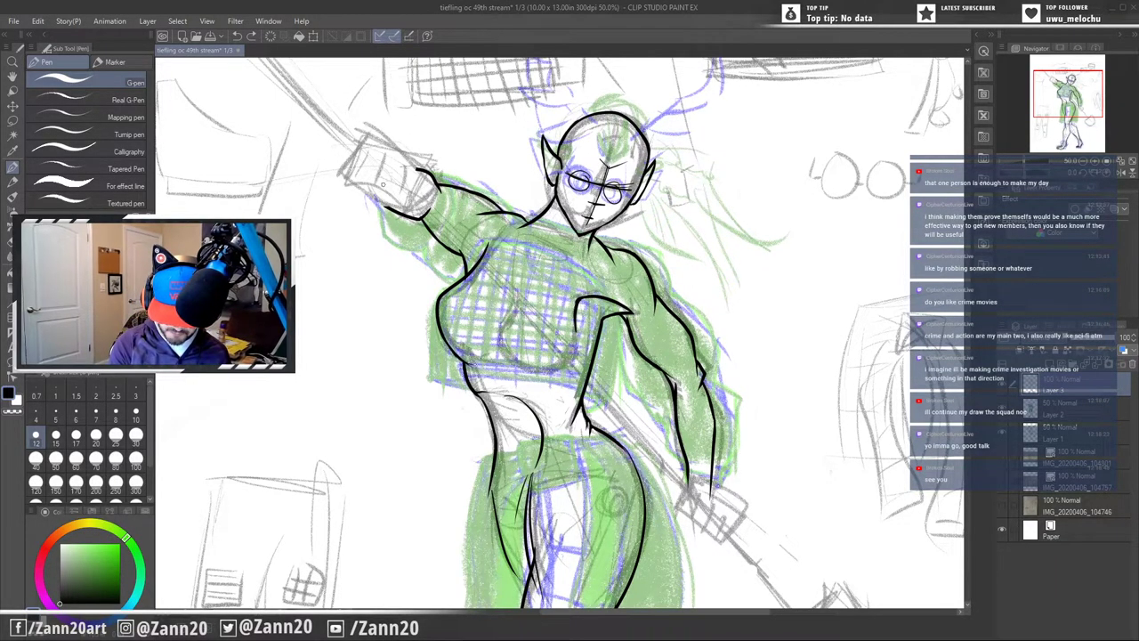
# - Ink the raised hand's thumb and a small thumb shape beside the lowered hand
pyautogui.moveTo(375, 194)
pyautogui.mouseDown()
pyautogui.moveTo(394, 208)
pyautogui.moveTo(416, 186)
pyautogui.moveTo(406, 189)
pyautogui.mouseUp()
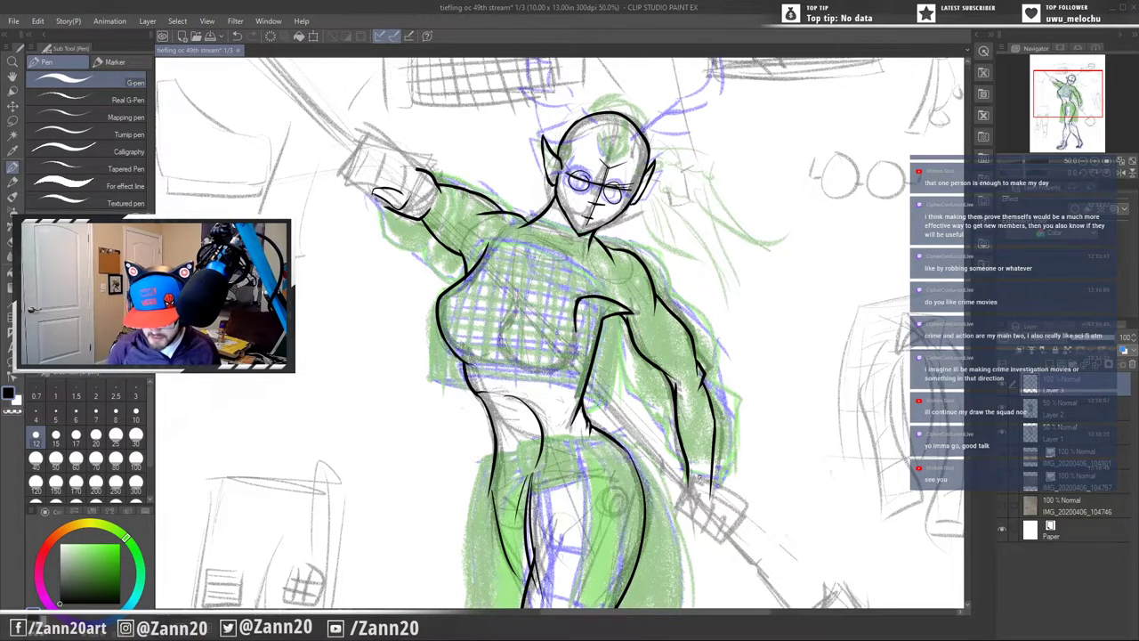
pyautogui.moveTo(748, 509)
pyautogui.mouseDown()
pyautogui.moveTo(728, 502)
pyautogui.moveTo(752, 518)
pyautogui.moveTo(723, 497)
pyautogui.moveTo(746, 518)
pyautogui.mouseUp()
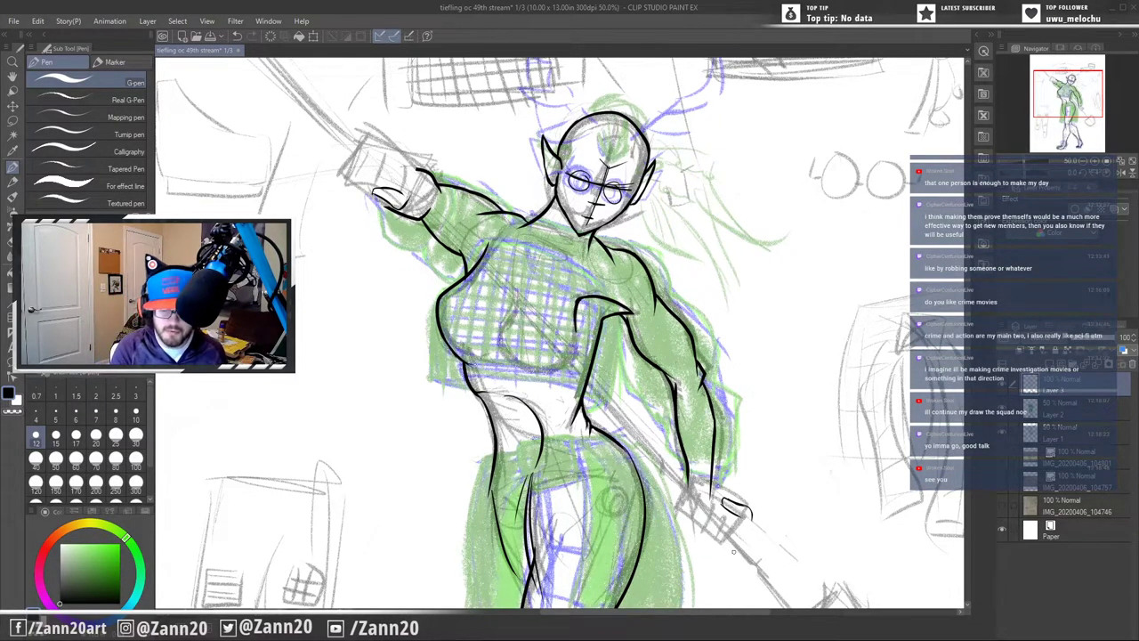
pyautogui.moveTo(356, 130); pyautogui.dragTo(344, 174)
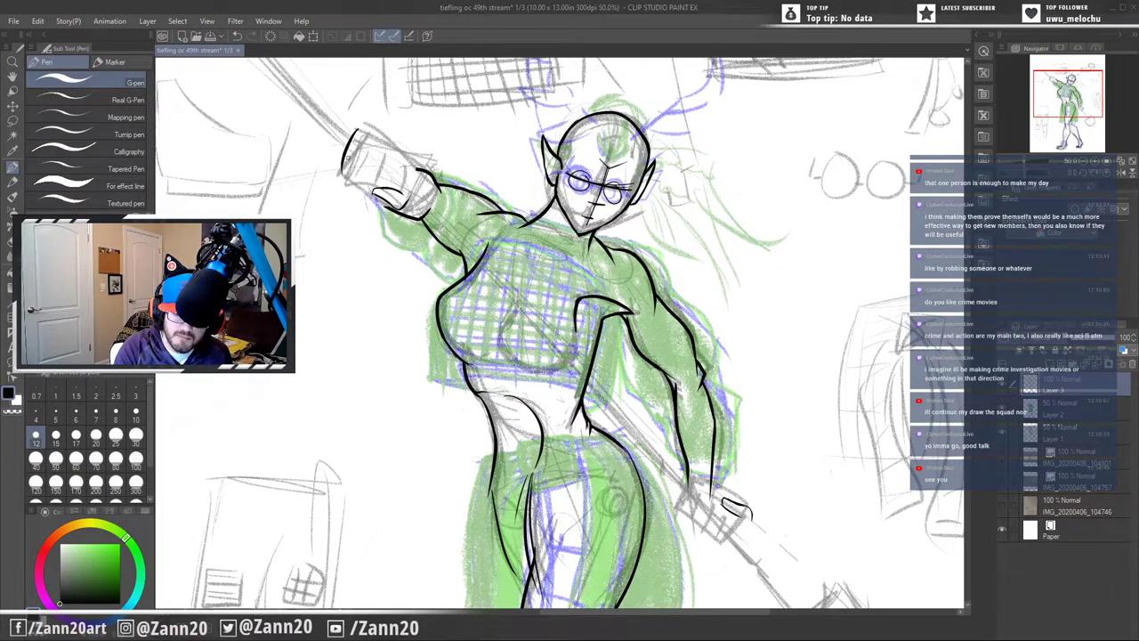
pyautogui.moveTo(348, 150); pyautogui.dragTo(350, 187)
pyautogui.hotkey('ctrl', 'z')
pyautogui.hotkey('ctrl', 'z')
pyautogui.moveTo(356, 126); pyautogui.dragTo(356, 198)
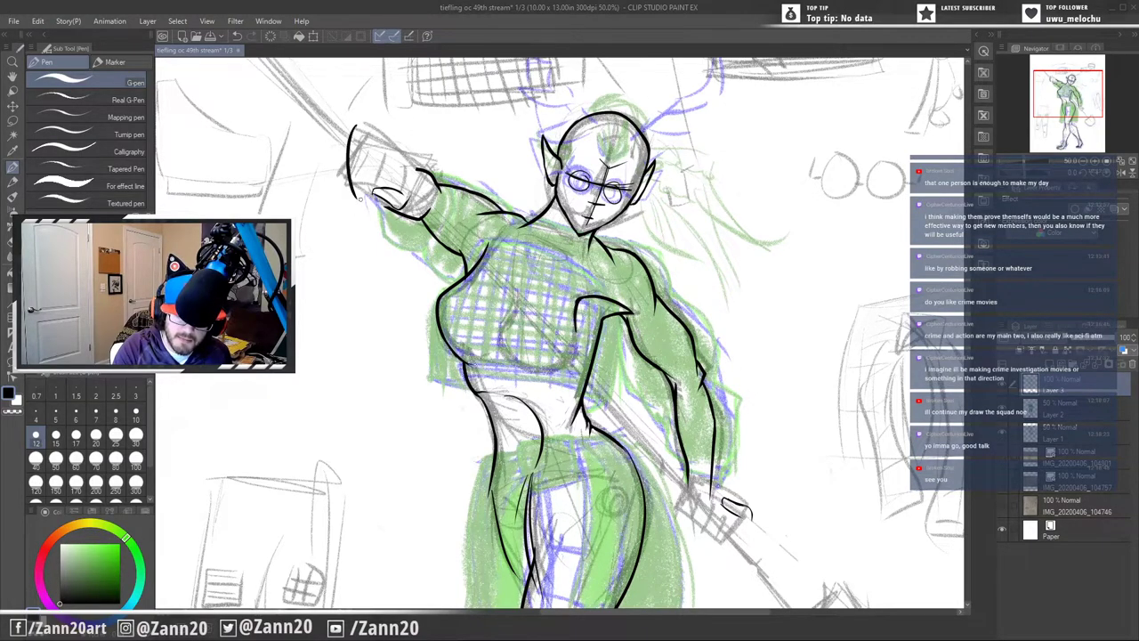
pyautogui.hotkey('ctrl', 'z')
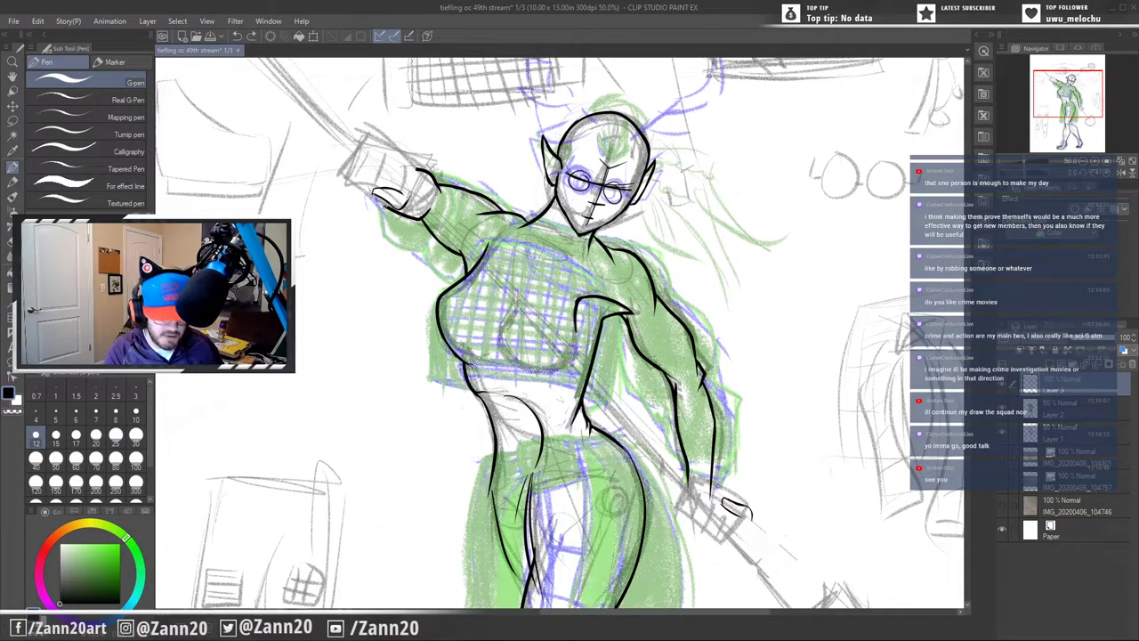
# - Ink the raised fist's outer edge, curled fingers, knuckles and the line joining the thumb to the wrist
pyautogui.moveTo(365, 132); pyautogui.dragTo(367, 195)
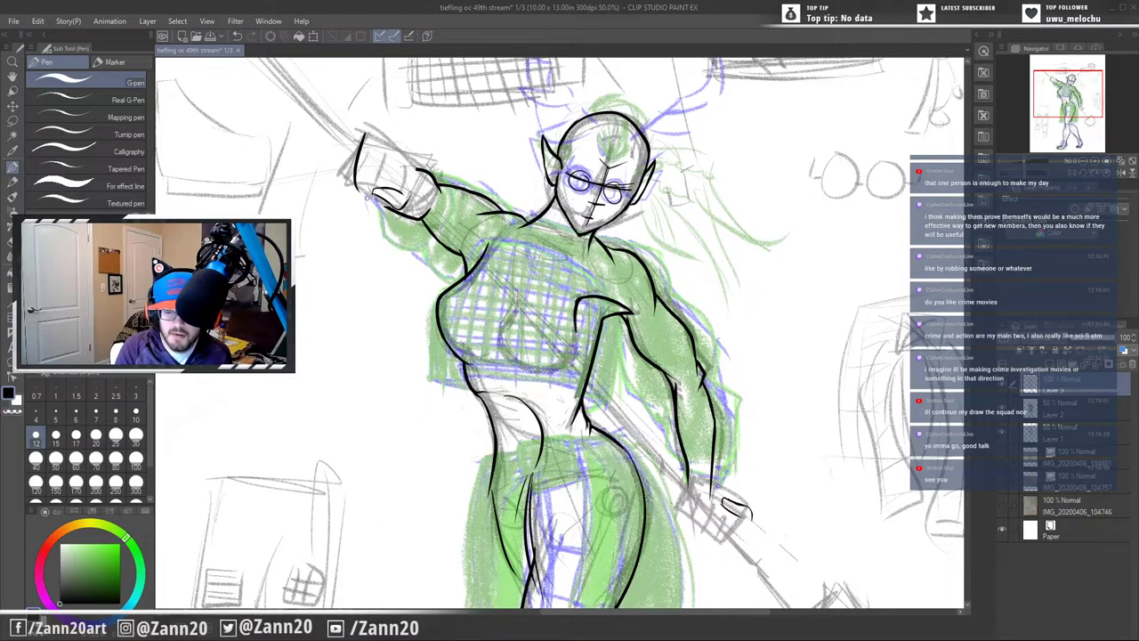
pyautogui.moveTo(364, 134)
pyautogui.mouseDown()
pyautogui.moveTo(416, 162)
pyautogui.moveTo(405, 185)
pyautogui.mouseUp()
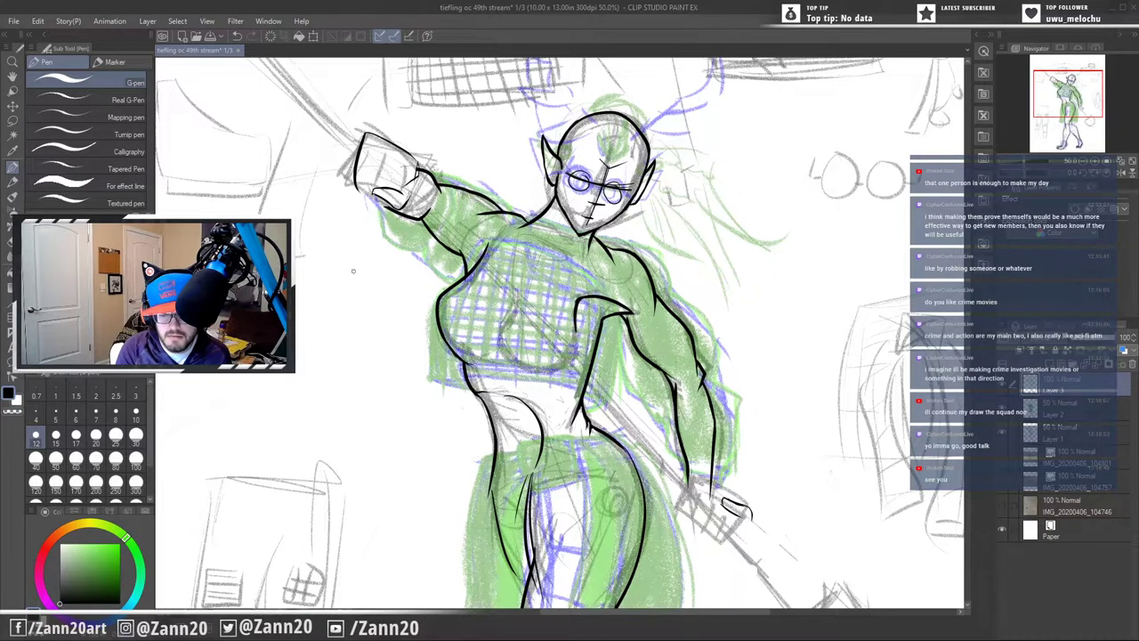
pyautogui.hotkey('ctrl', 'z')
pyautogui.hotkey('ctrl', 'z')
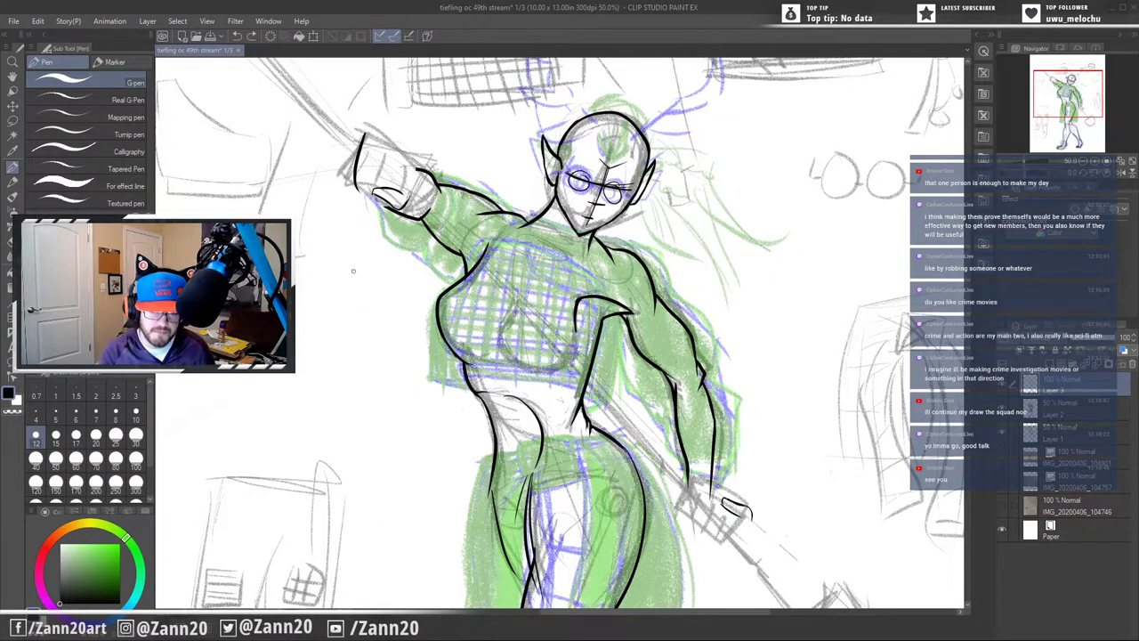
pyautogui.moveTo(402, 191); pyautogui.dragTo(424, 151)
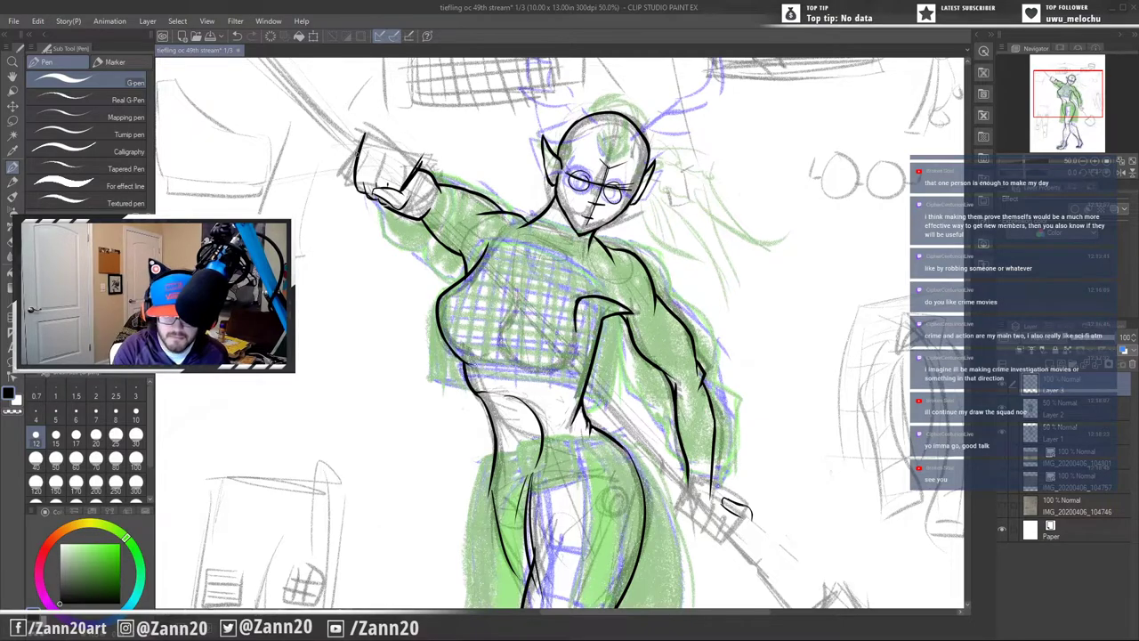
pyautogui.moveTo(365, 173); pyautogui.dragTo(366, 135)
pyautogui.moveTo(379, 178)
pyautogui.mouseDown()
pyautogui.moveTo(392, 139)
pyautogui.moveTo(408, 146)
pyautogui.moveTo(375, 141)
pyautogui.moveTo(421, 162)
pyautogui.mouseUp()
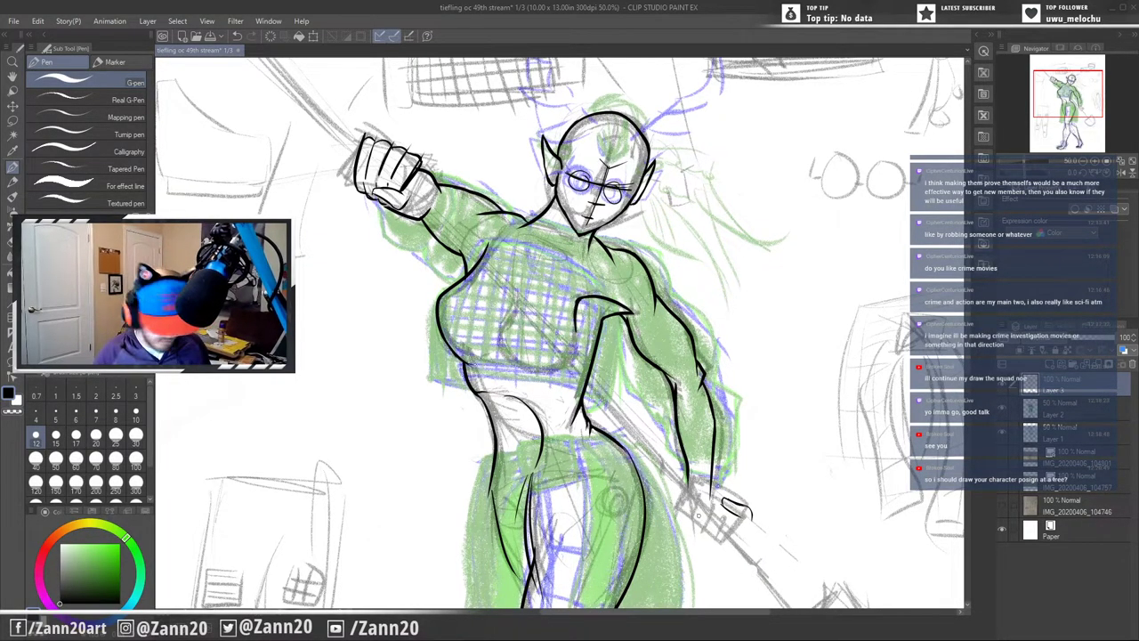
# - Remove the thumb shape beside the lowered hand and ink that hand's back, knuckles and curled fingers
pyautogui.hotkey('ctrl', 'z')
pyautogui.hotkey('ctrl', 'z')
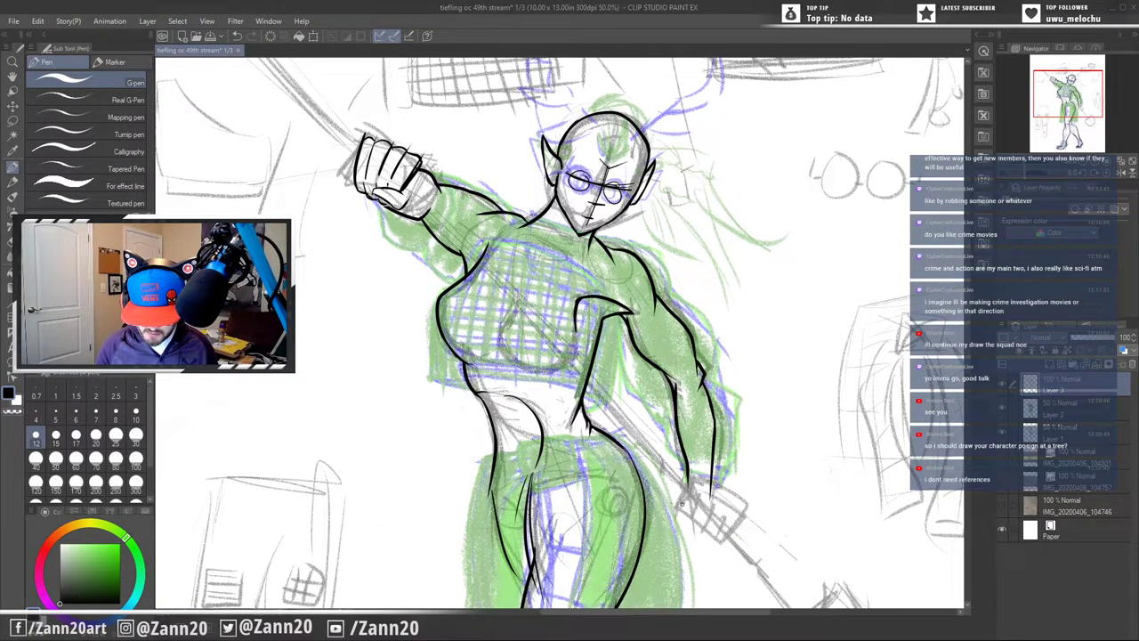
pyautogui.moveTo(690, 491)
pyautogui.mouseDown()
pyautogui.moveTo(675, 512)
pyautogui.moveTo(725, 539)
pyautogui.mouseUp()
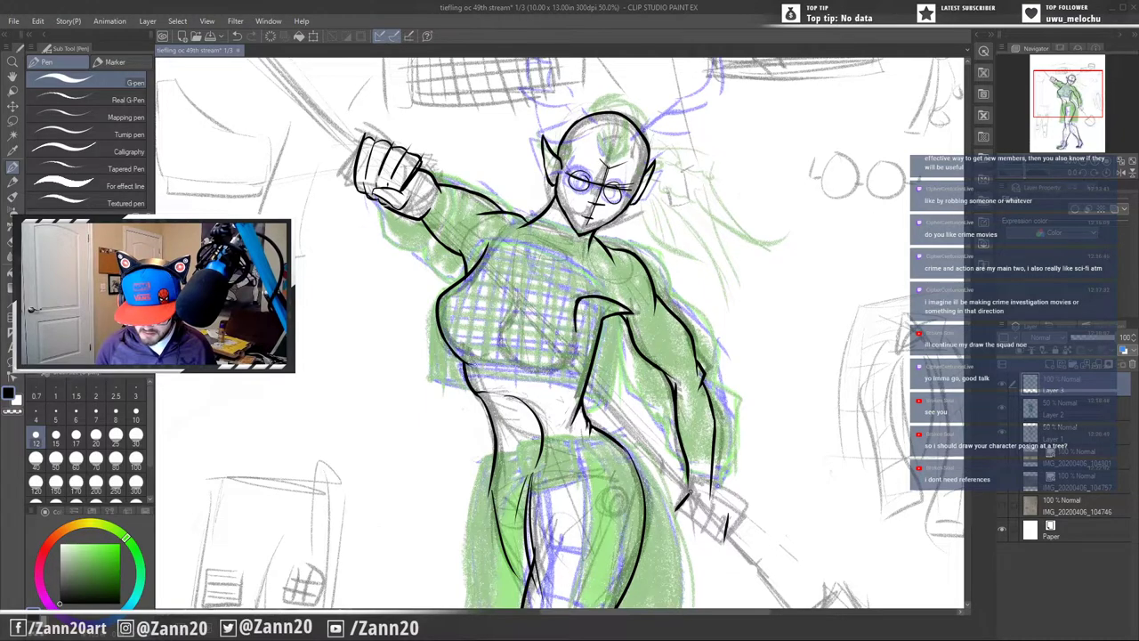
pyautogui.moveTo(728, 504); pyautogui.dragTo(726, 514)
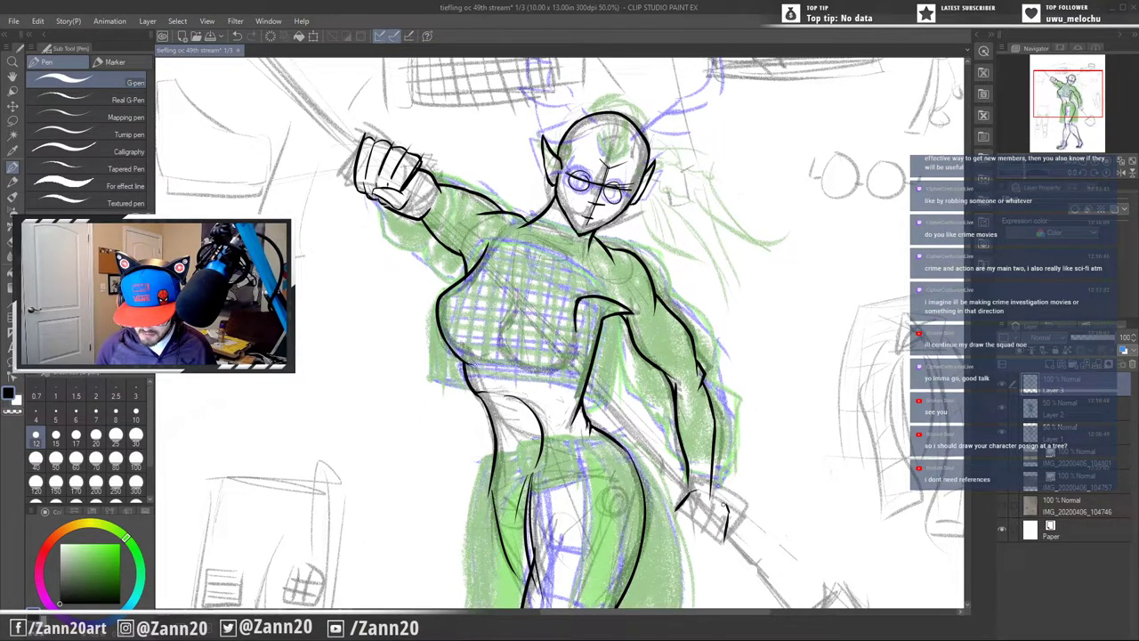
pyautogui.moveTo(699, 498)
pyautogui.mouseDown()
pyautogui.moveTo(683, 525)
pyautogui.moveTo(710, 545)
pyautogui.mouseUp()
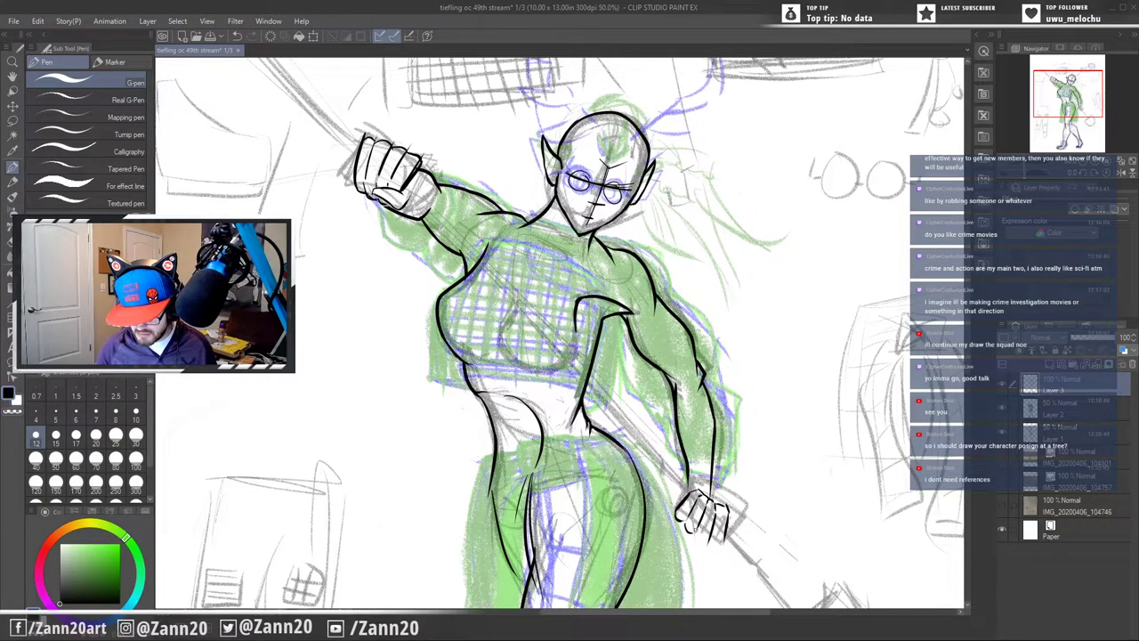
pyautogui.moveTo(692, 534); pyautogui.dragTo(722, 550)
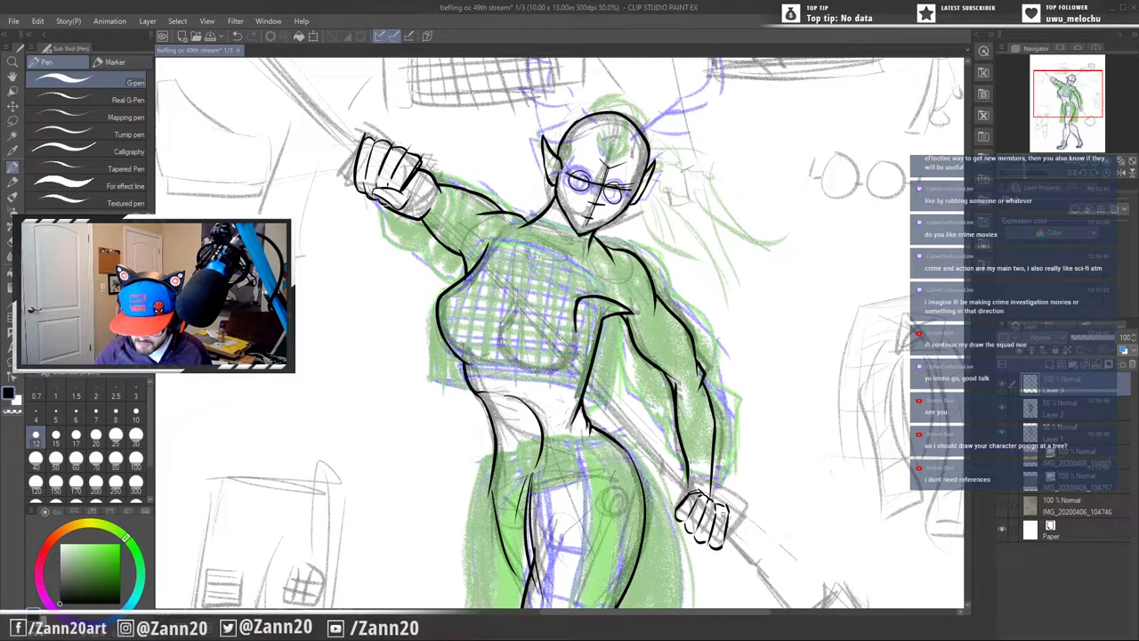
# - Rework the lowered fist's outermost finger and close the hand's outline up to the wrist
pyautogui.moveTo(715, 505)
pyautogui.mouseDown()
pyautogui.moveTo(727, 520)
pyautogui.moveTo(718, 548)
pyautogui.mouseUp()
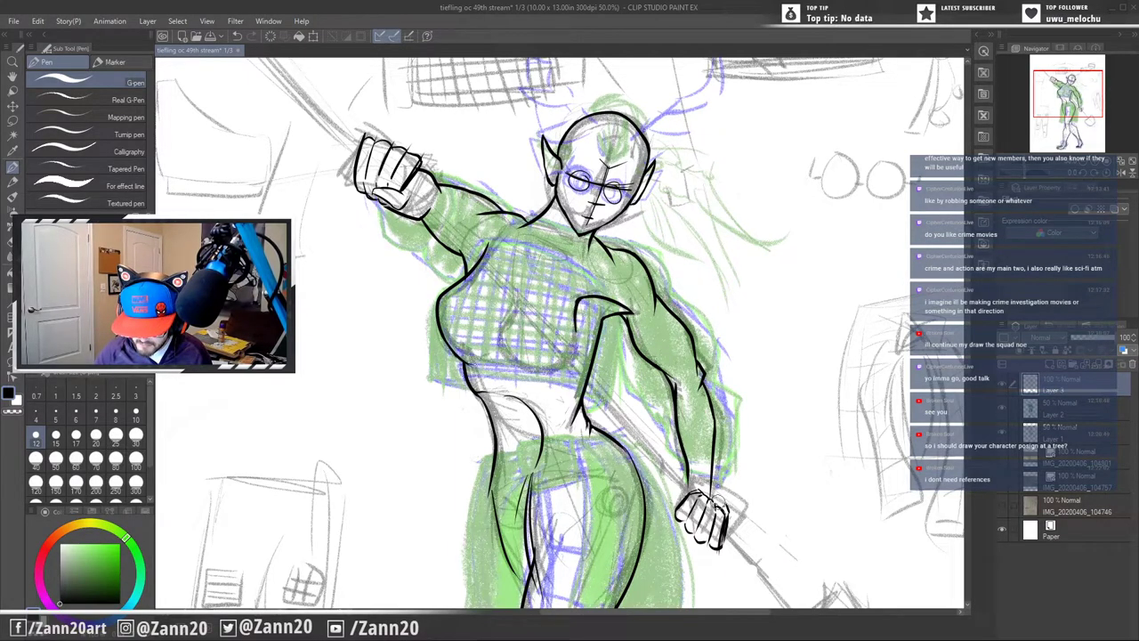
pyautogui.hotkey('ctrl', 'z')
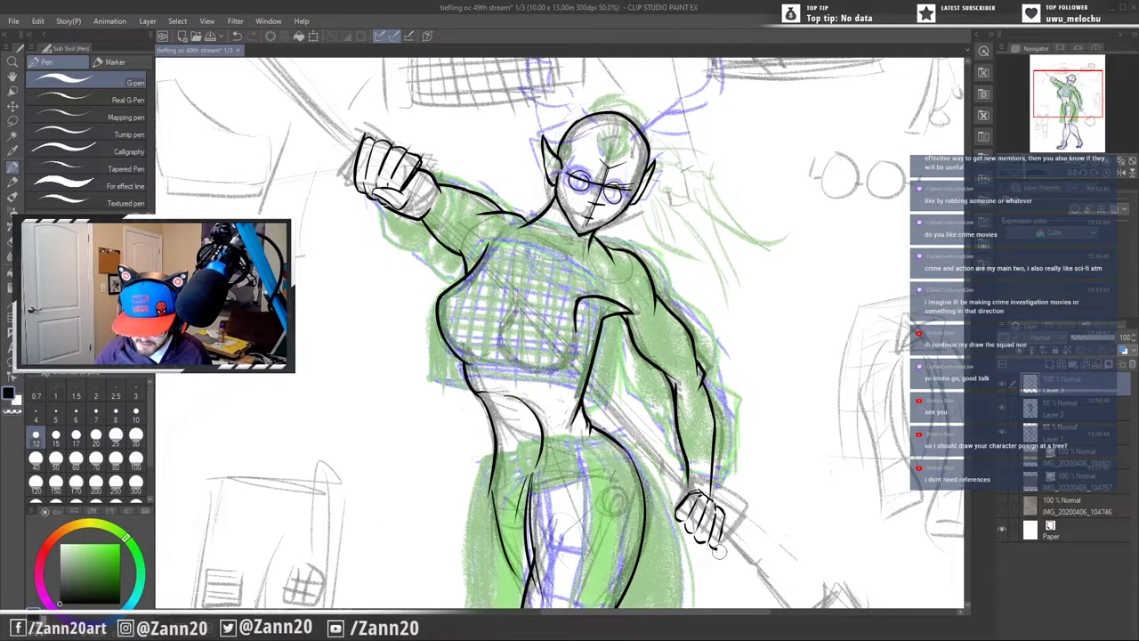
pyautogui.moveTo(723, 521)
pyautogui.mouseDown()
pyautogui.moveTo(714, 548)
pyautogui.moveTo(679, 521)
pyautogui.moveTo(699, 515)
pyautogui.moveTo(705, 472)
pyautogui.mouseUp()
pyautogui.moveTo(693, 498); pyautogui.dragTo(705, 489)
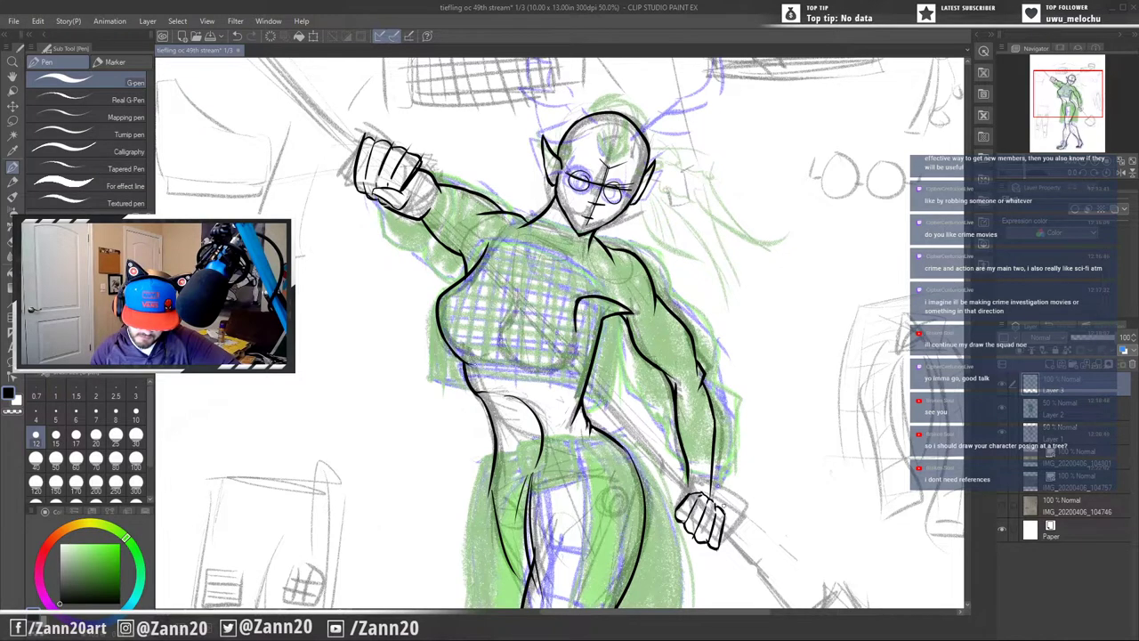
# - Undo the extra stroke on the lowered fist, then select the fist and move it slightly up toward the wrist
pyautogui.moveTo(715, 499)
pyautogui.mouseDown()
pyautogui.moveTo(738, 516)
pyautogui.moveTo(715, 553)
pyautogui.mouseUp()
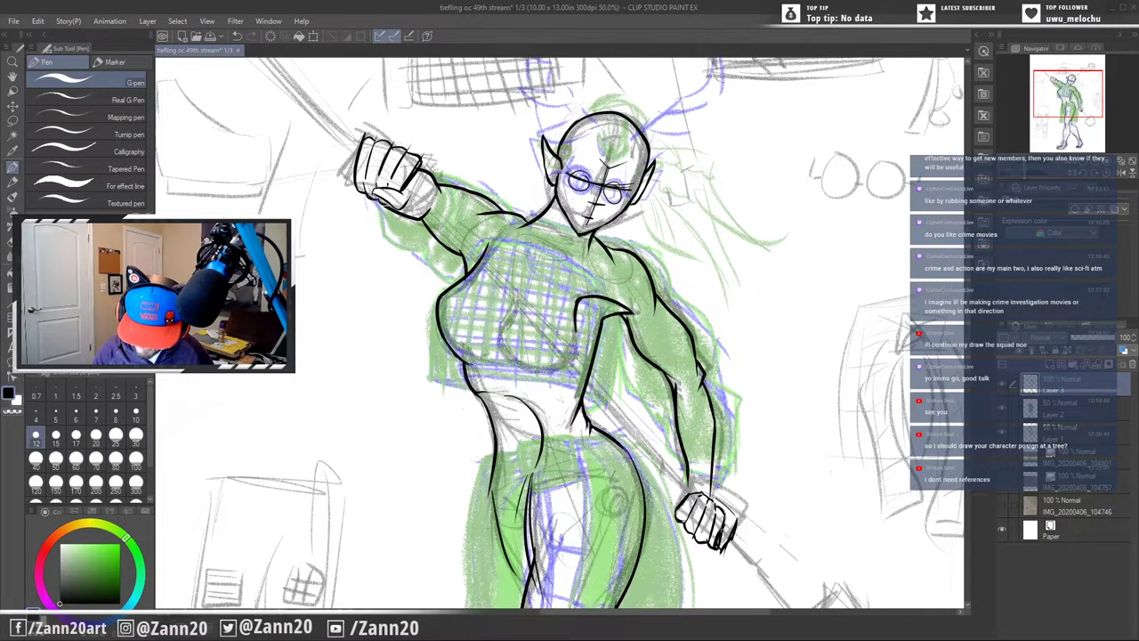
pyautogui.hotkey('ctrl', 'z')
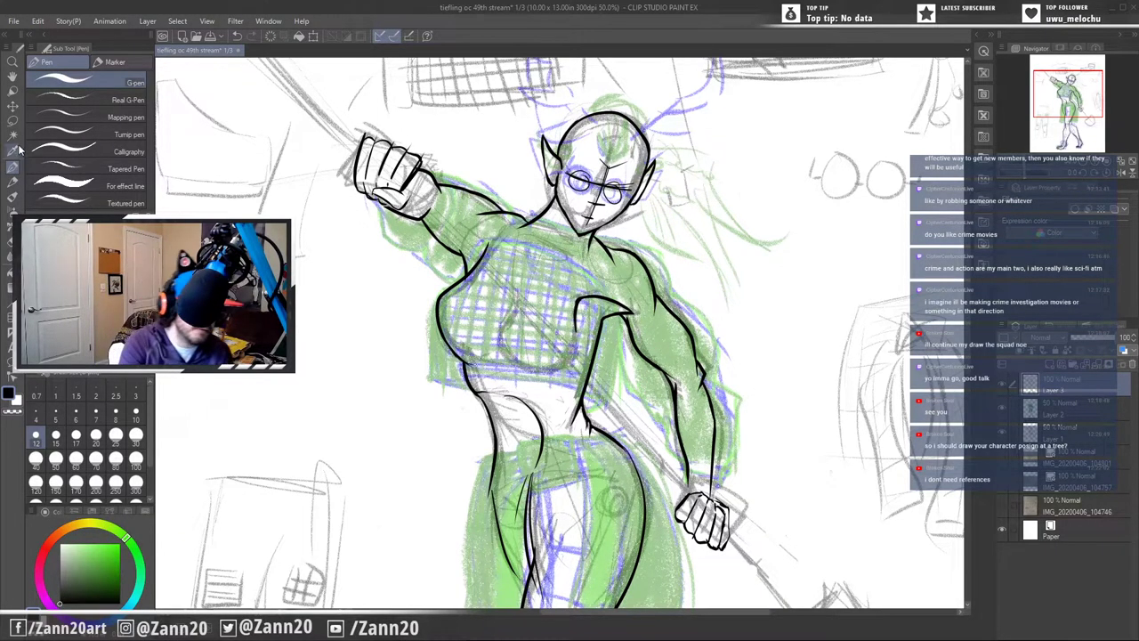
pyautogui.press('m')
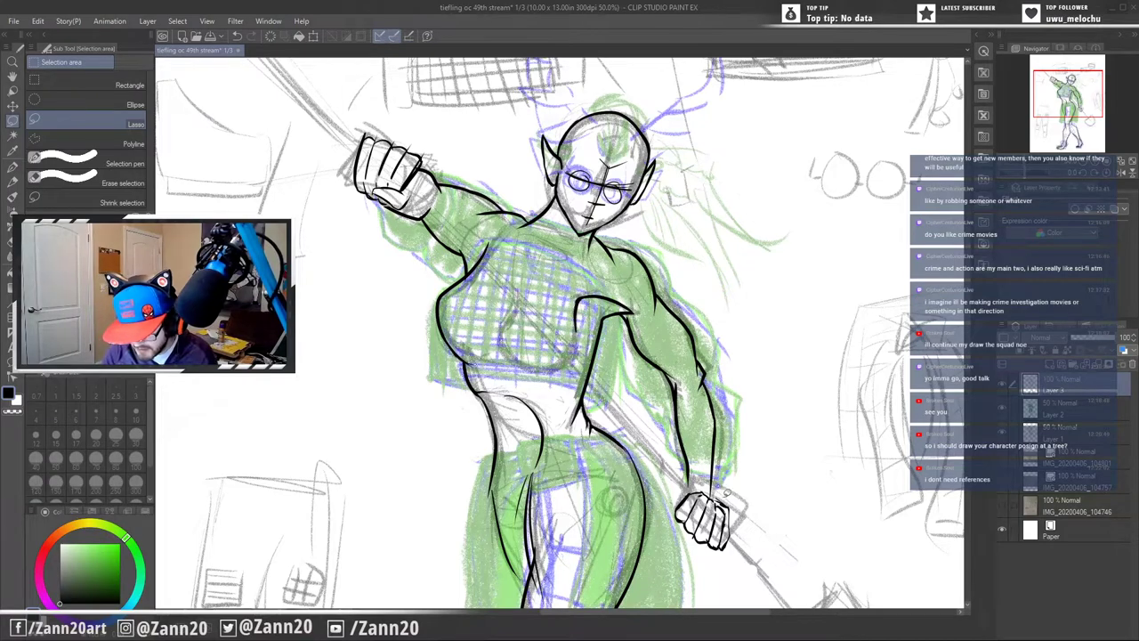
pyautogui.moveTo(729, 558)
pyautogui.mouseDown()
pyautogui.moveTo(660, 498)
pyautogui.moveTo(721, 487)
pyautogui.moveTo(731, 500)
pyautogui.mouseUp()
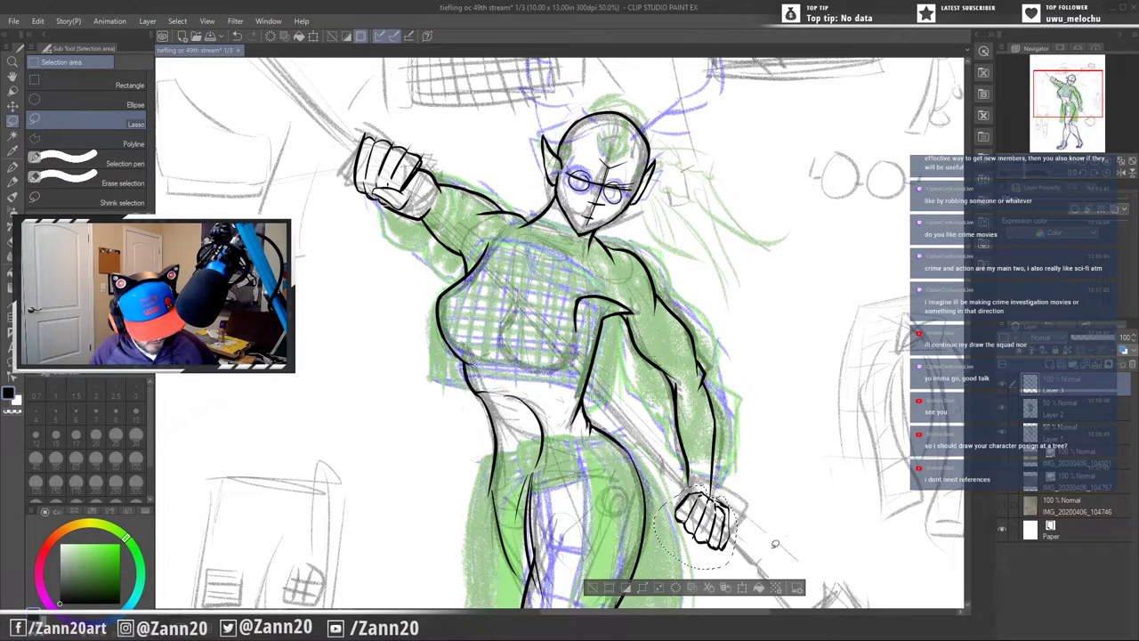
pyautogui.hotkey('ctrl', 't')
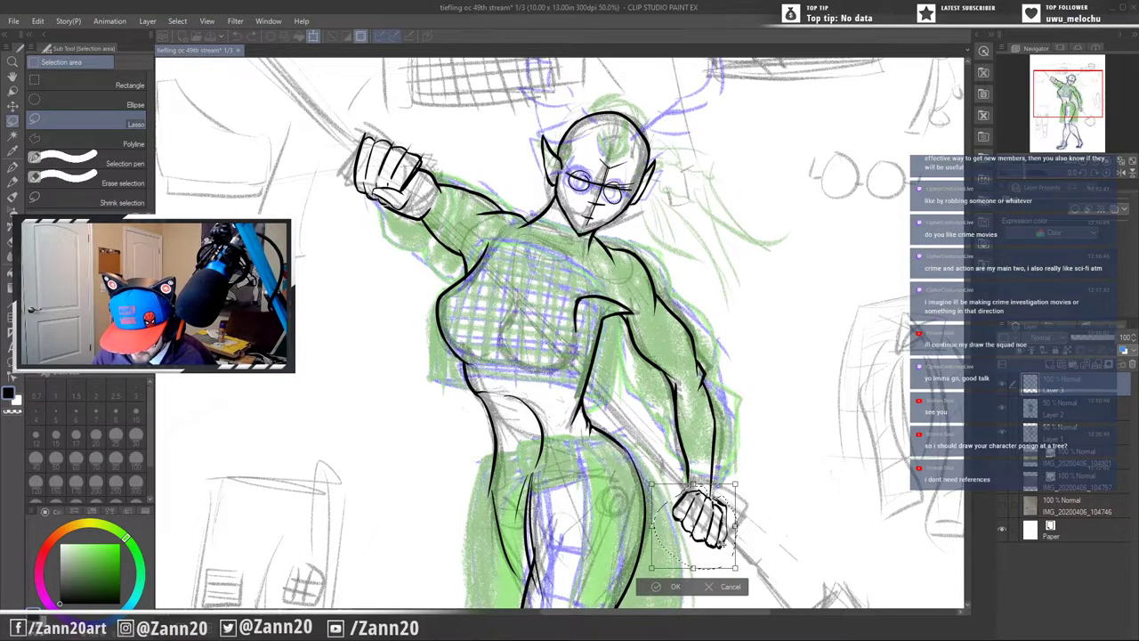
pyautogui.moveTo(716, 540); pyautogui.dragTo(721, 535)
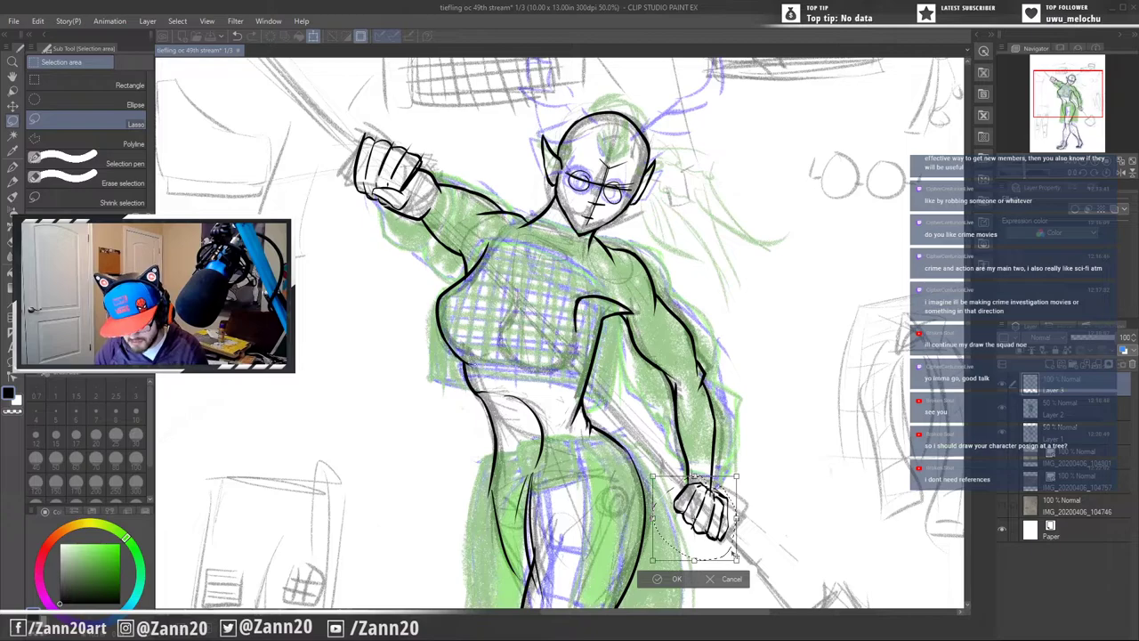
pyautogui.press('Return')
pyautogui.hotkey('ctrl', 'd')
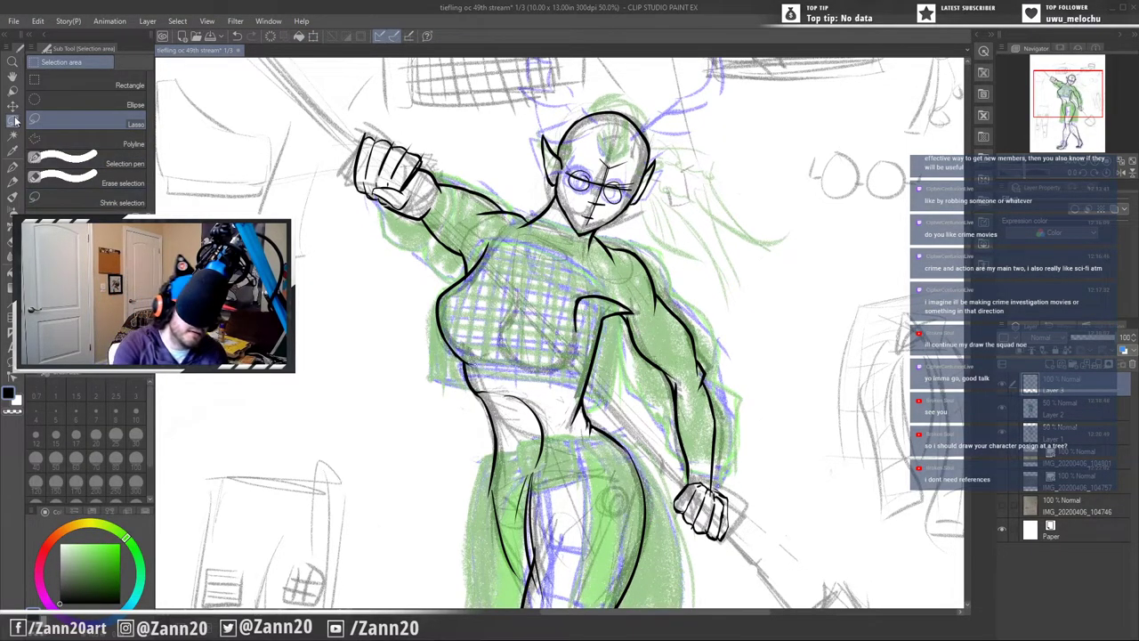
# - Ink the chest contours with the G-pen: the underside curve, the inner curve and a short line under the far side
pyautogui.click(12, 167)
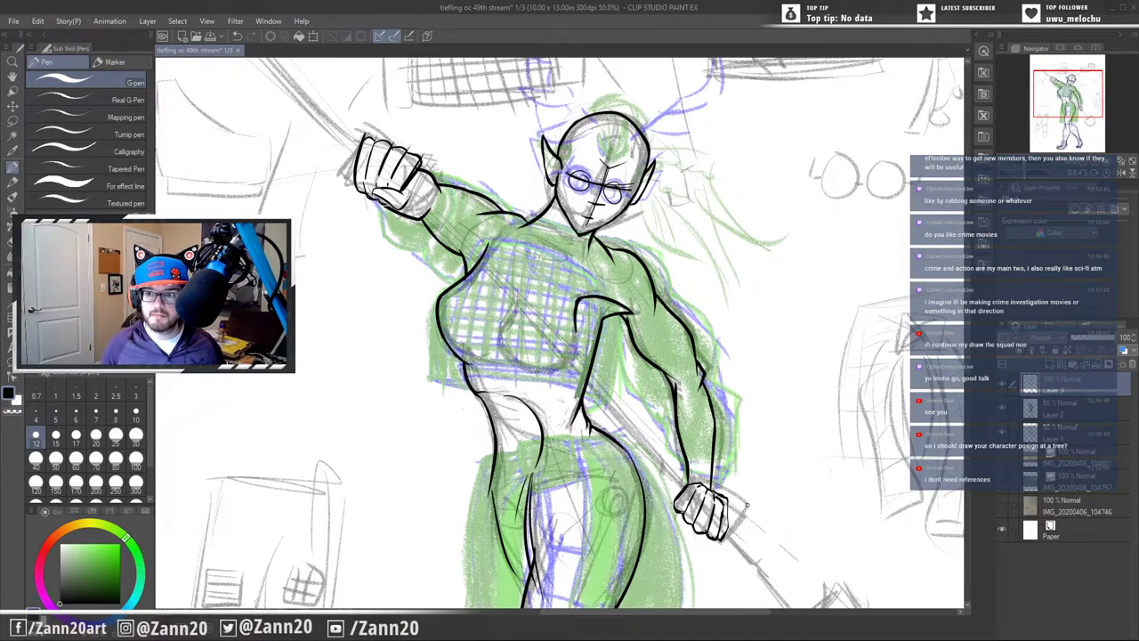
pyautogui.moveTo(506, 356); pyautogui.dragTo(576, 355)
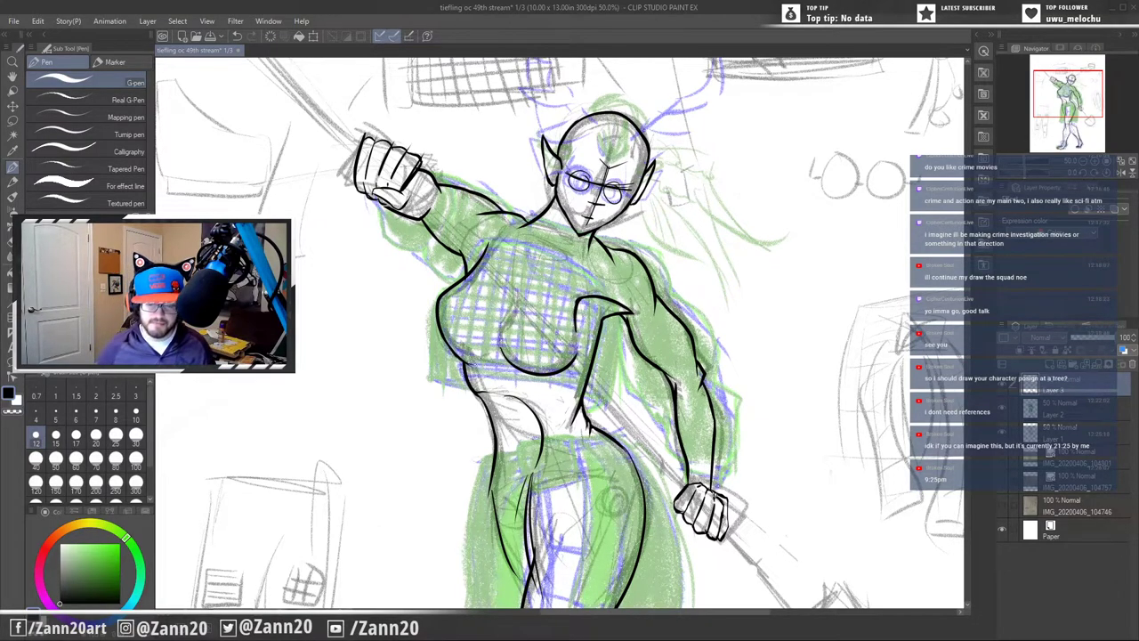
pyautogui.moveTo(518, 296); pyautogui.dragTo(501, 329)
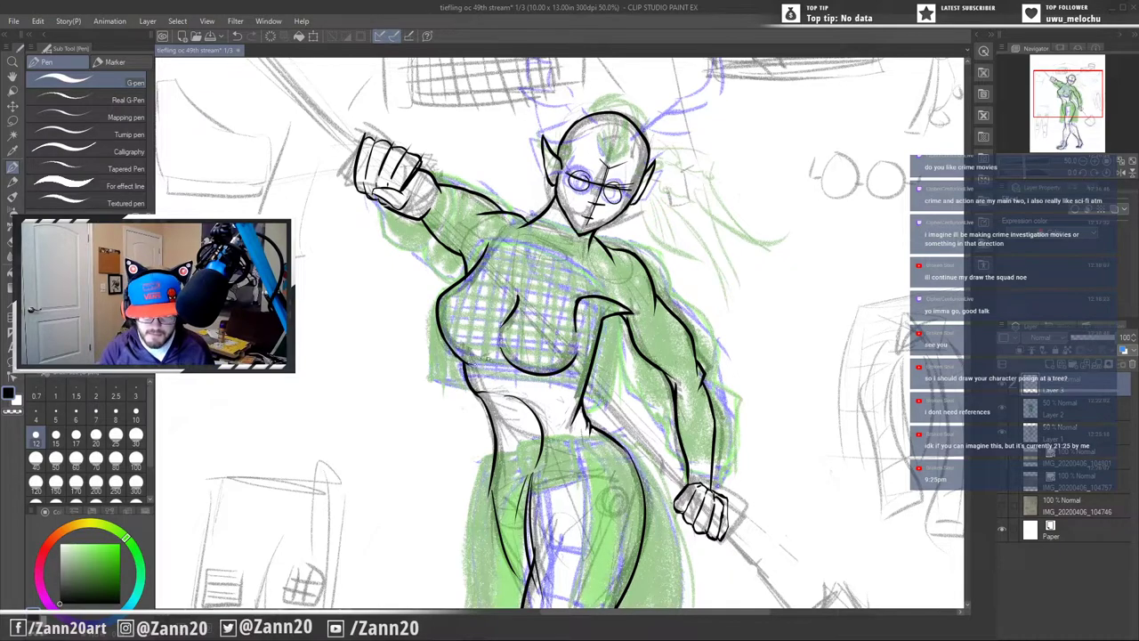
pyautogui.moveTo(462, 361); pyautogui.dragTo(492, 361)
pyautogui.hotkey('ctrl', 'z')
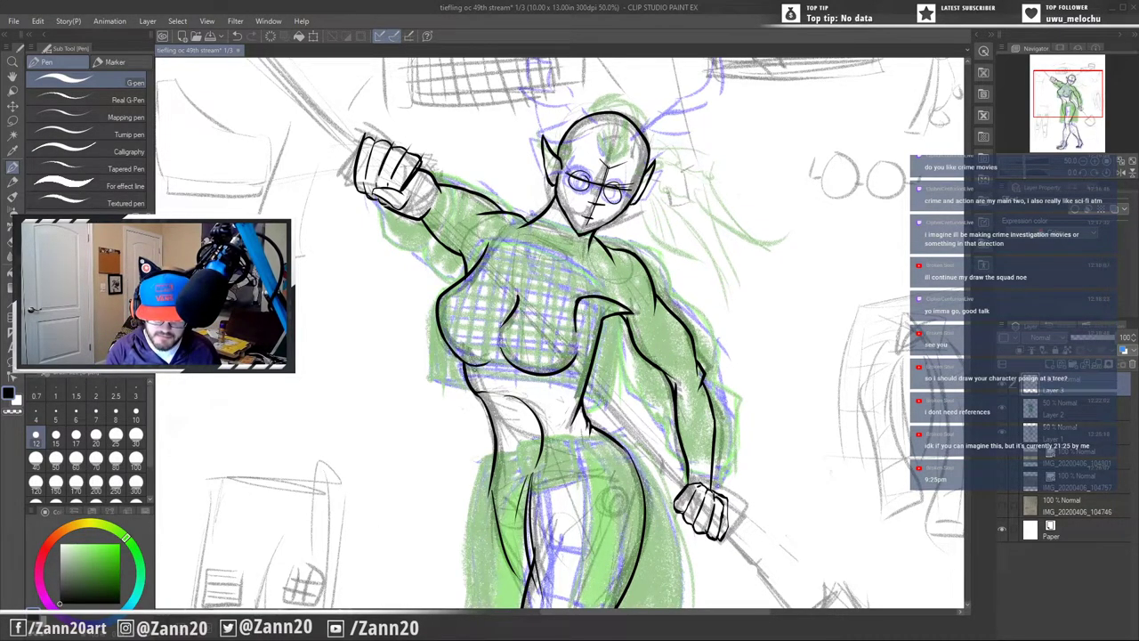
pyautogui.hotkey('ctrl', 'z')
pyautogui.moveTo(461, 361); pyautogui.dragTo(489, 360)
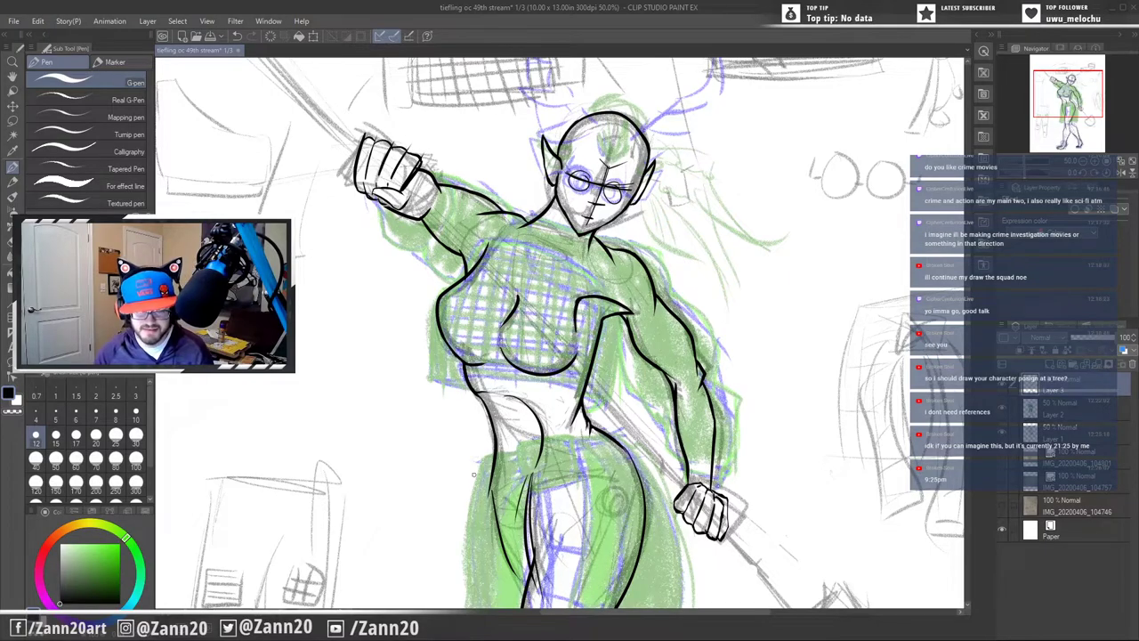
# - Try a short contour line across the upper abdomen just below the chest
pyautogui.moveTo(737, 518); pyautogui.dragTo(767, 498)
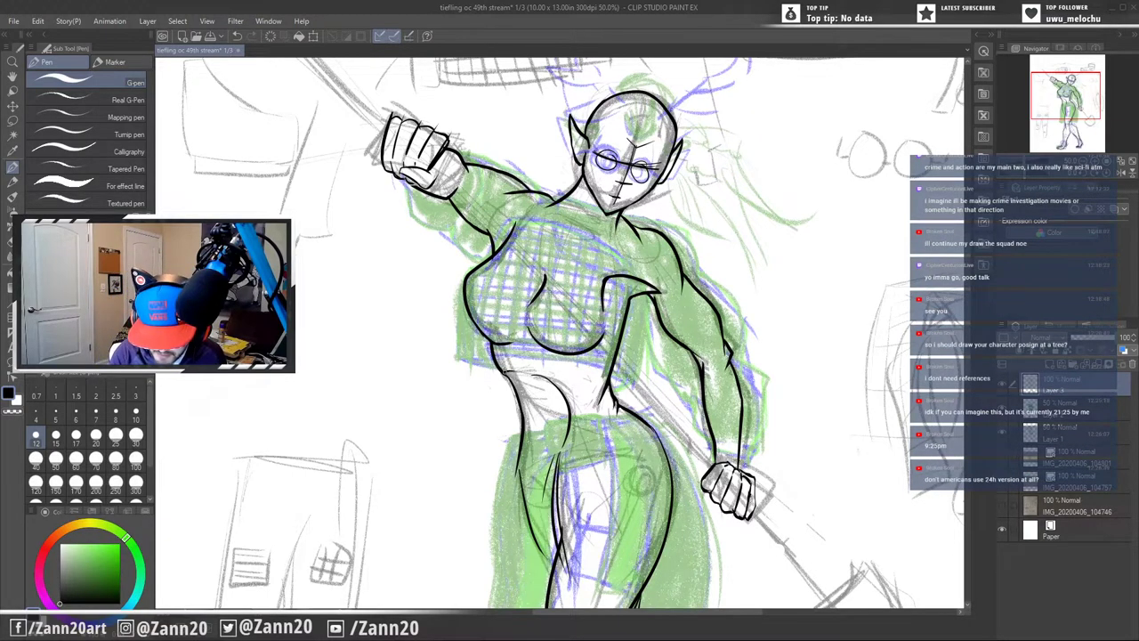
pyautogui.moveTo(504, 372)
pyautogui.mouseDown()
pyautogui.moveTo(520, 375)
pyautogui.moveTo(541, 409)
pyautogui.mouseUp()
pyautogui.hotkey('ctrl', 'z')
pyautogui.hotkey('ctrl', 'z')
pyautogui.moveTo(504, 371); pyautogui.dragTo(523, 375)
pyautogui.hotkey('ctrl', 'z')
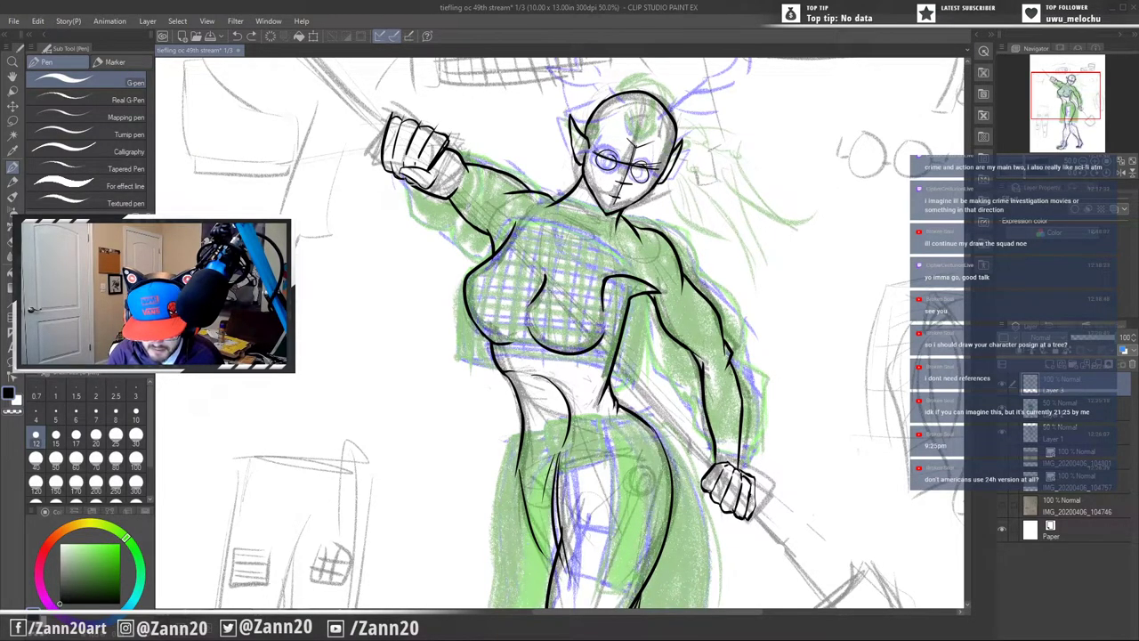
pyautogui.moveTo(527, 376); pyautogui.dragTo(542, 382)
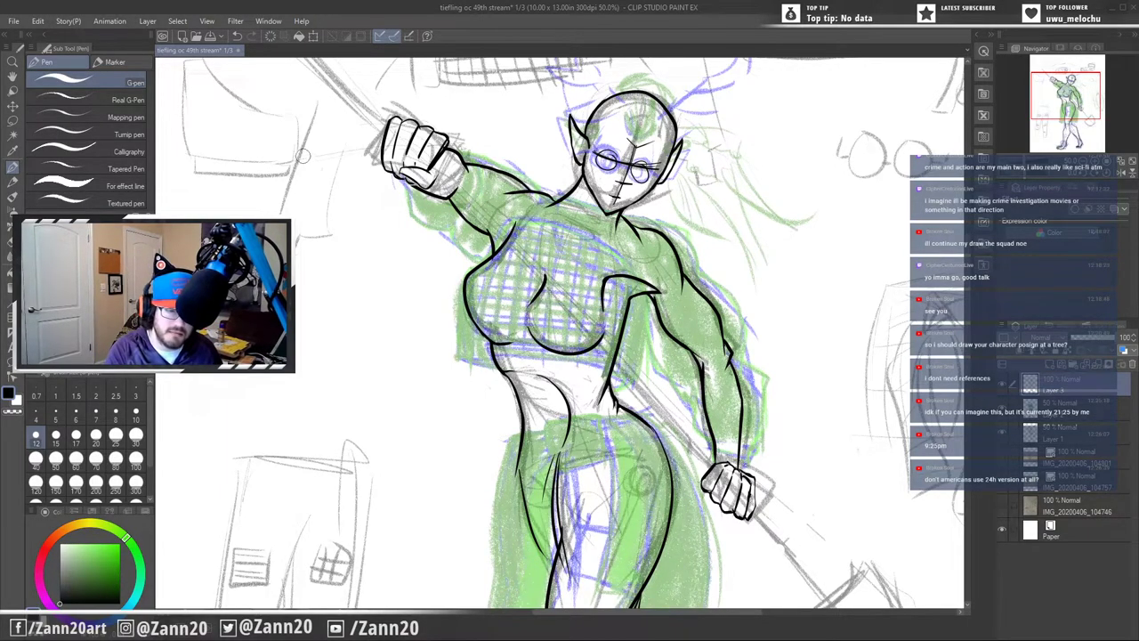
# - Select the raised fist, rotate it slightly clockwise, enlarge it a little and fit it against the wrist
pyautogui.click(13, 121)
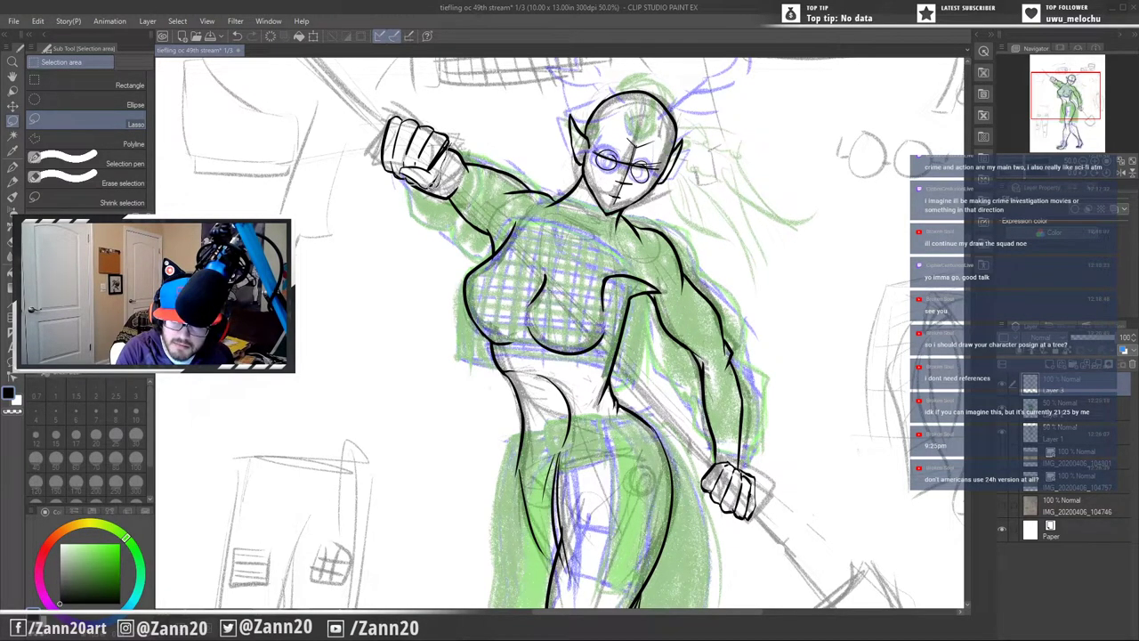
pyautogui.moveTo(392, 175)
pyautogui.mouseDown()
pyautogui.moveTo(367, 133)
pyautogui.moveTo(459, 126)
pyautogui.moveTo(436, 183)
pyautogui.mouseUp()
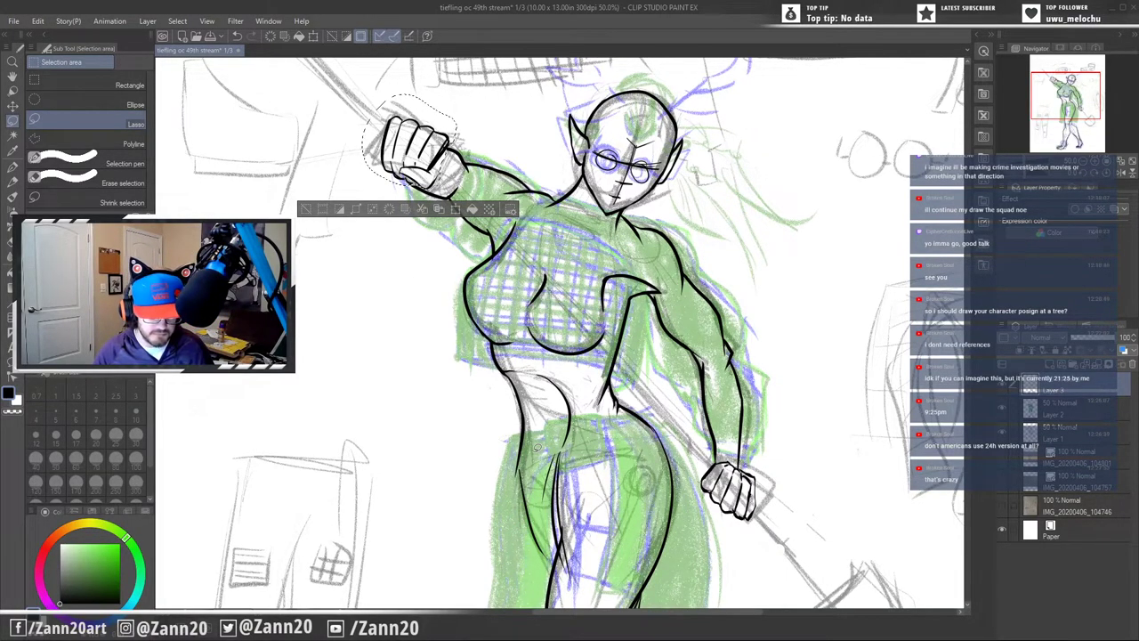
pyautogui.hotkey('ctrl', 't')
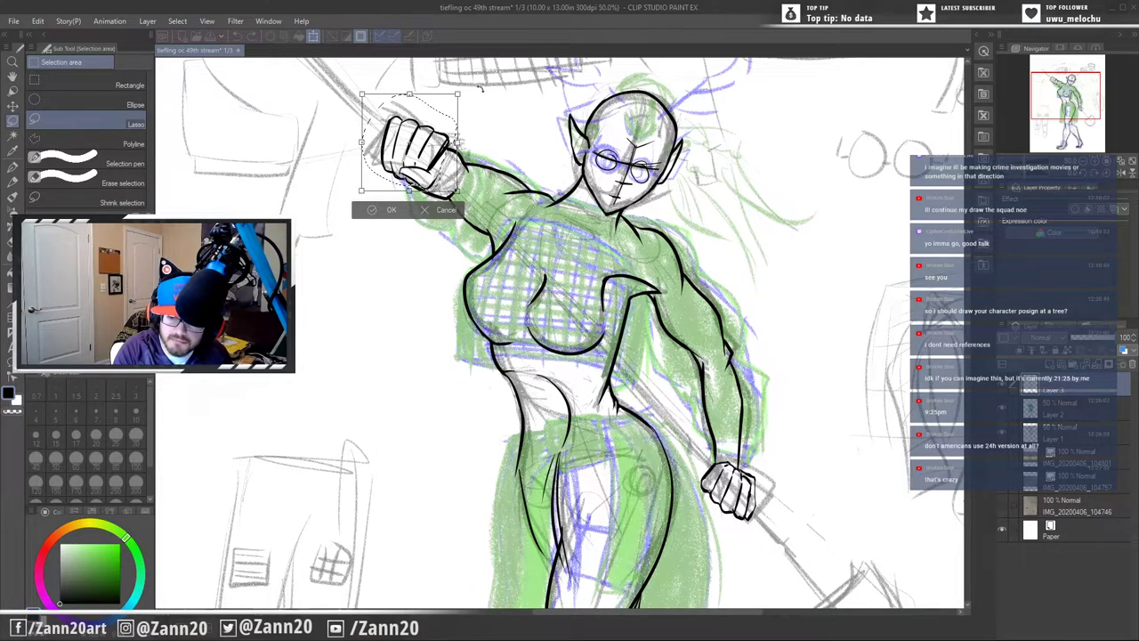
pyautogui.moveTo(473, 80); pyautogui.dragTo(487, 109)
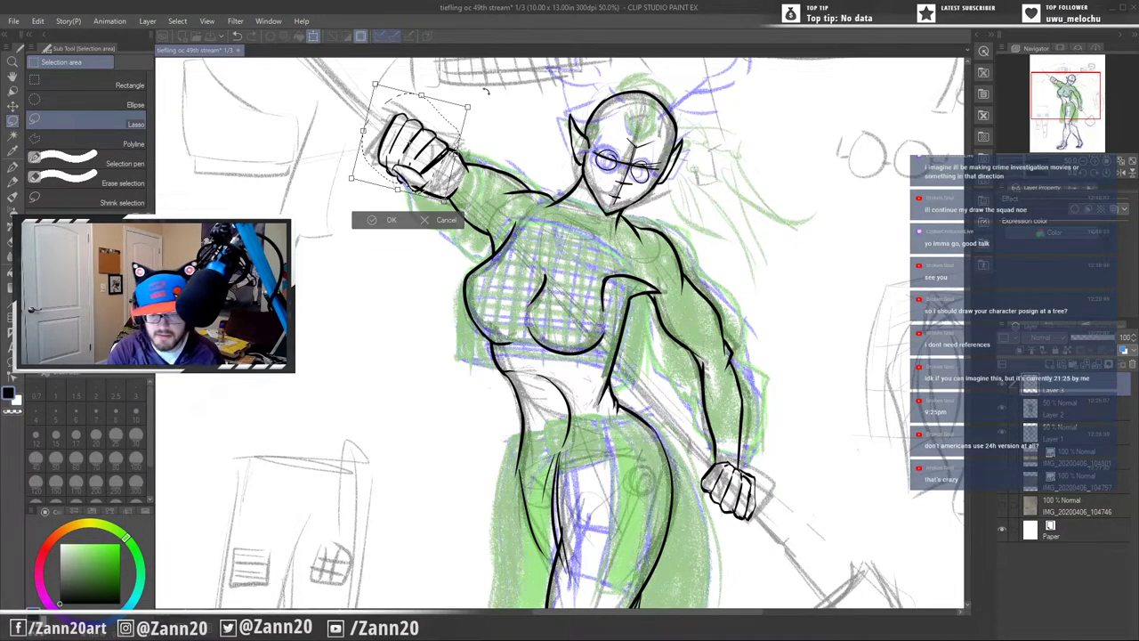
pyautogui.moveTo(441, 124); pyautogui.dragTo(445, 129)
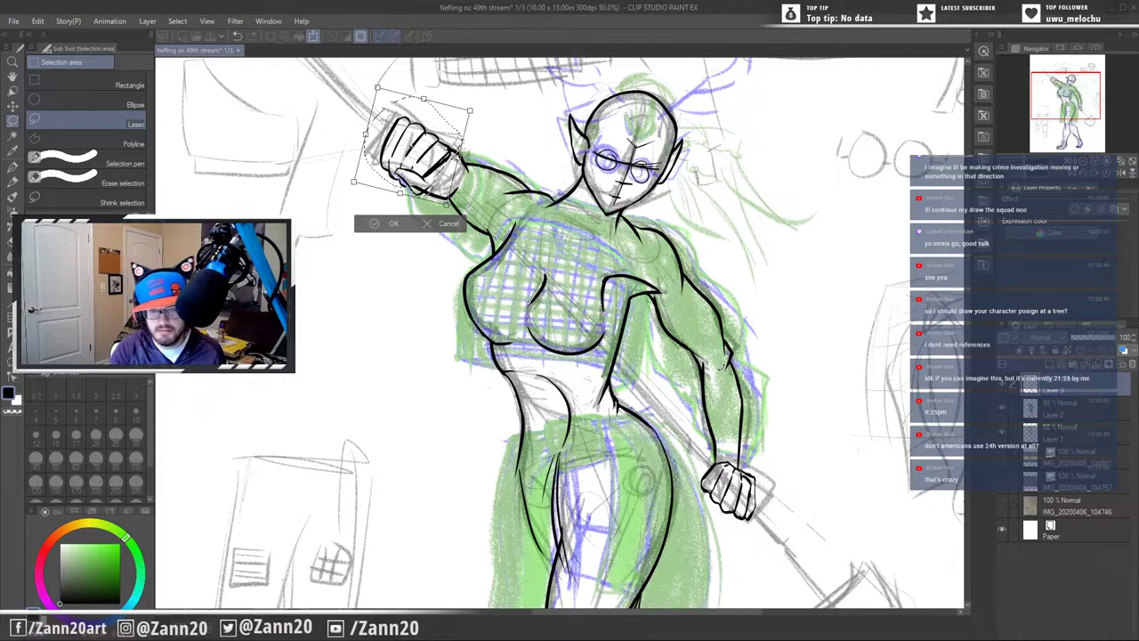
pyautogui.moveTo(378, 87); pyautogui.dragTo(375, 83)
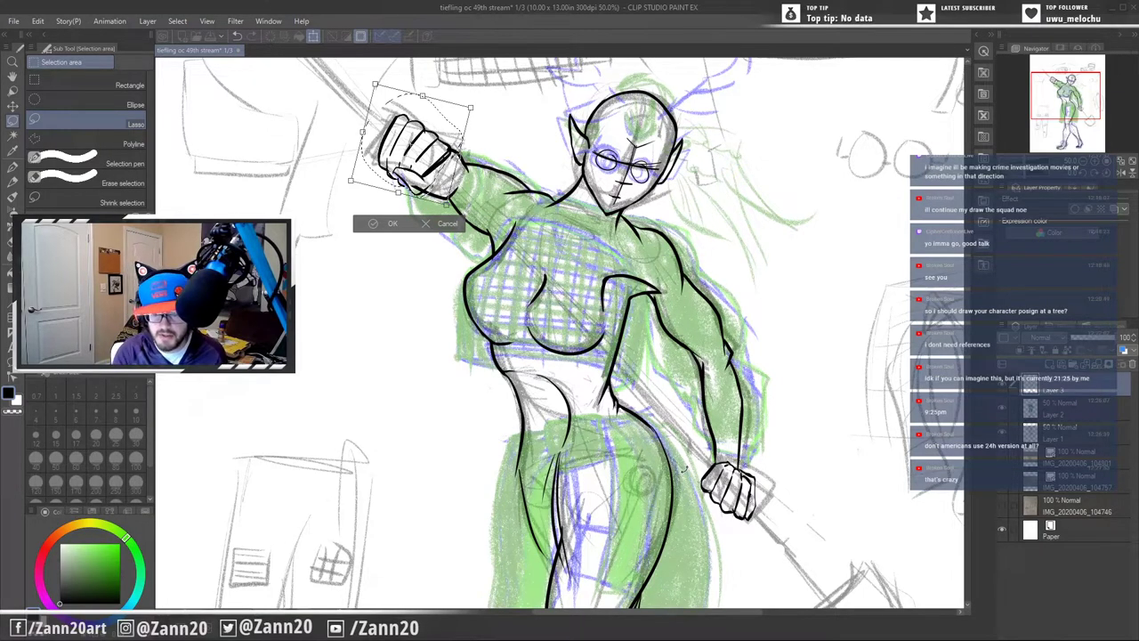
pyautogui.moveTo(436, 174); pyautogui.dragTo(434, 171)
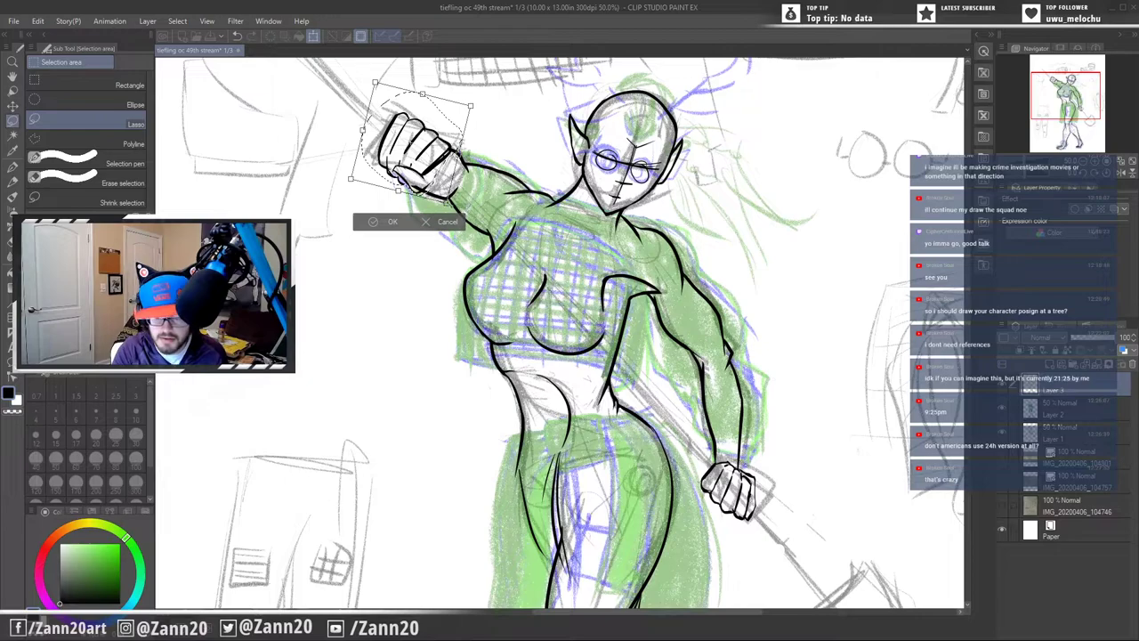
pyautogui.moveTo(446, 202); pyautogui.dragTo(447, 205)
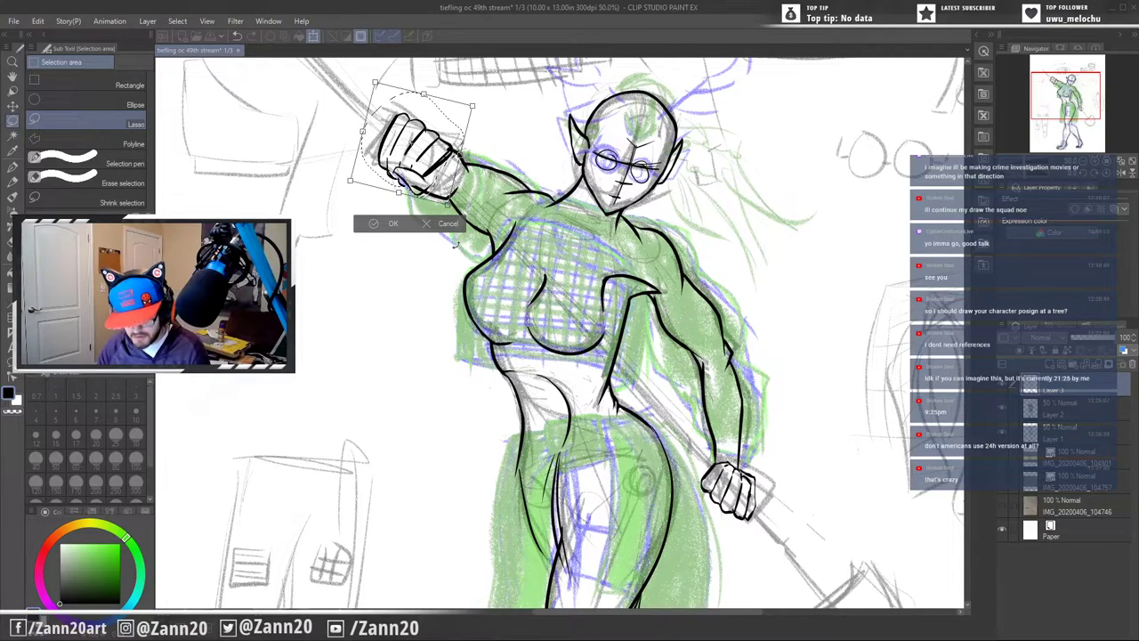
pyautogui.press('Return')
pyautogui.hotkey('ctrl', 'd')
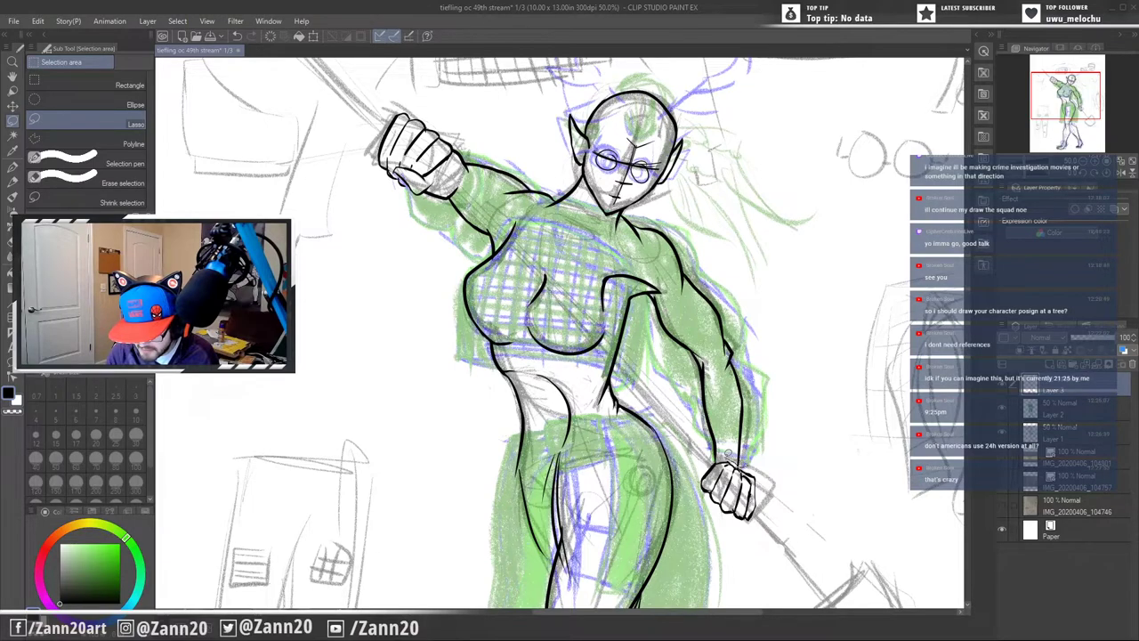
# - Select the lowered fist, rotate it slightly clockwise onto the wrist and re-ink the forearm contours below the elbow
pyautogui.moveTo(719, 458)
pyautogui.mouseDown()
pyautogui.moveTo(763, 532)
pyautogui.moveTo(717, 462)
pyautogui.mouseUp()
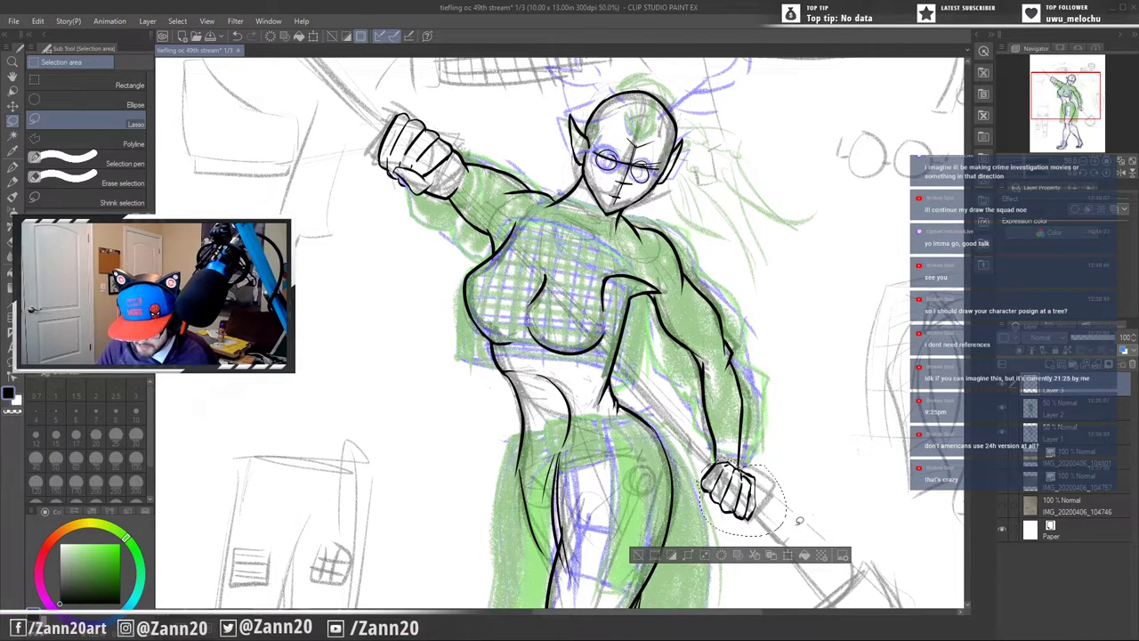
pyautogui.hotkey('ctrl', 't')
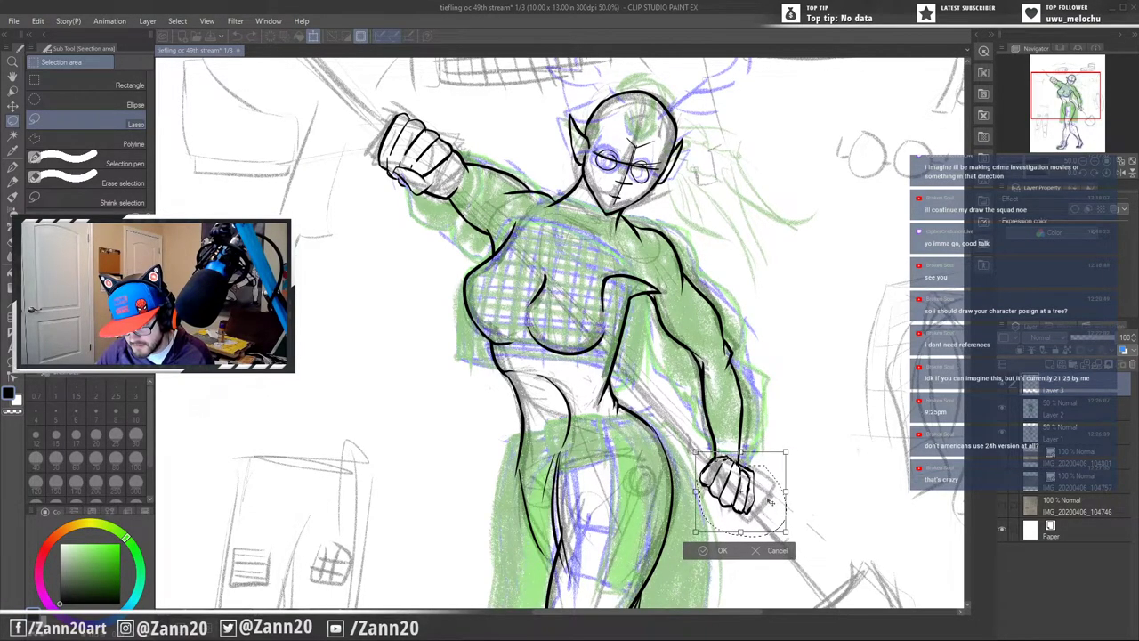
pyautogui.moveTo(771, 501); pyautogui.dragTo(770, 500)
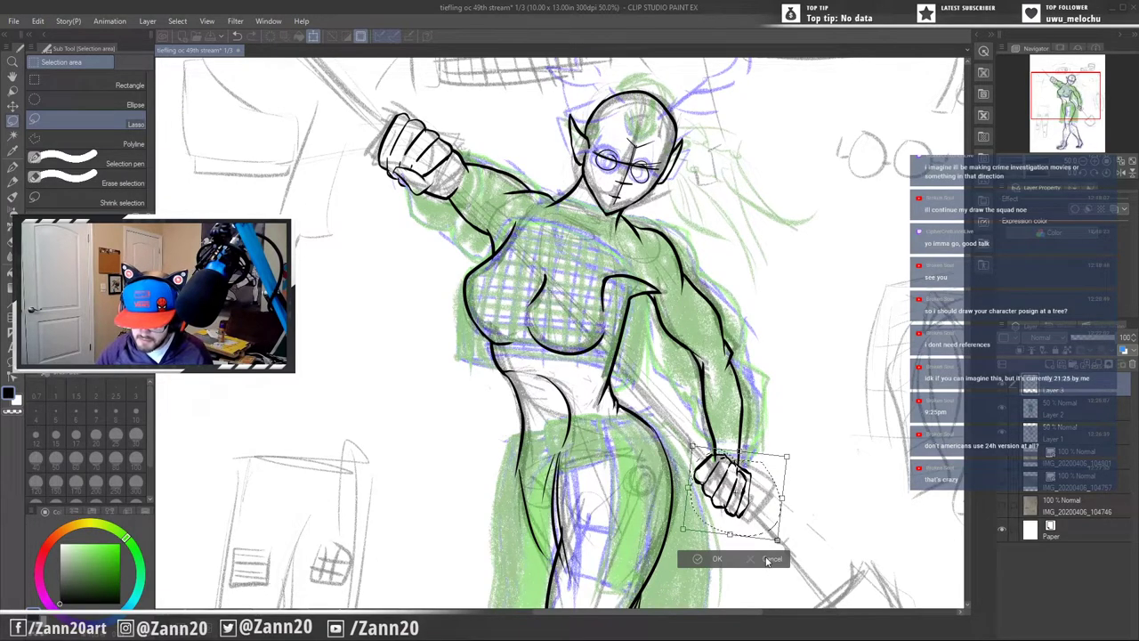
pyautogui.press('Return')
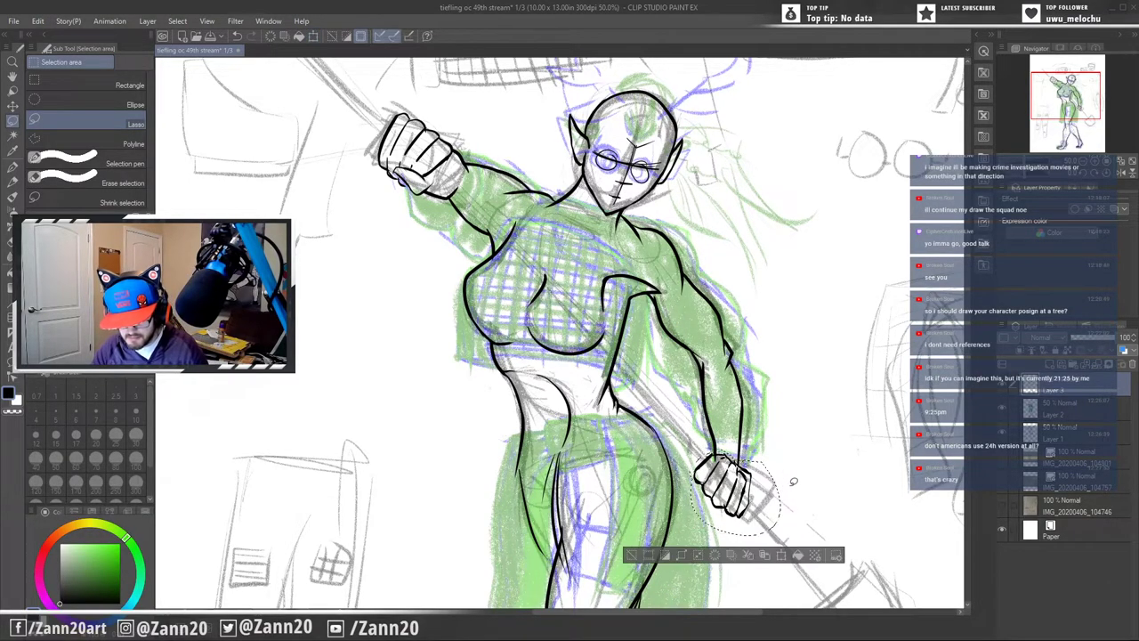
pyautogui.hotkey('ctrl', 'd')
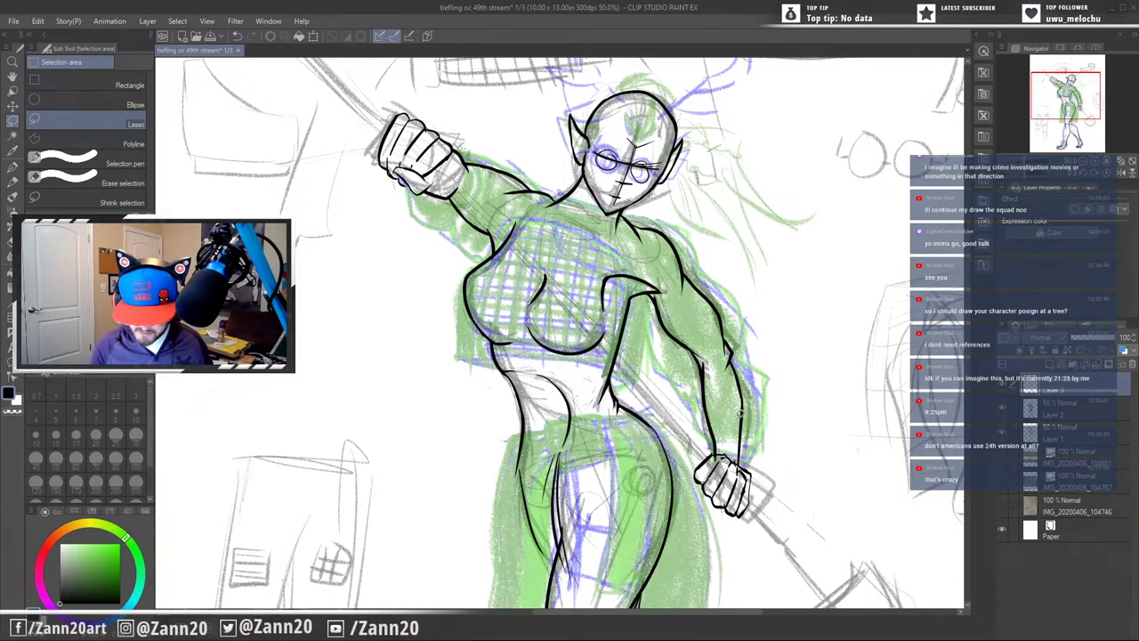
pyautogui.click(16, 168)
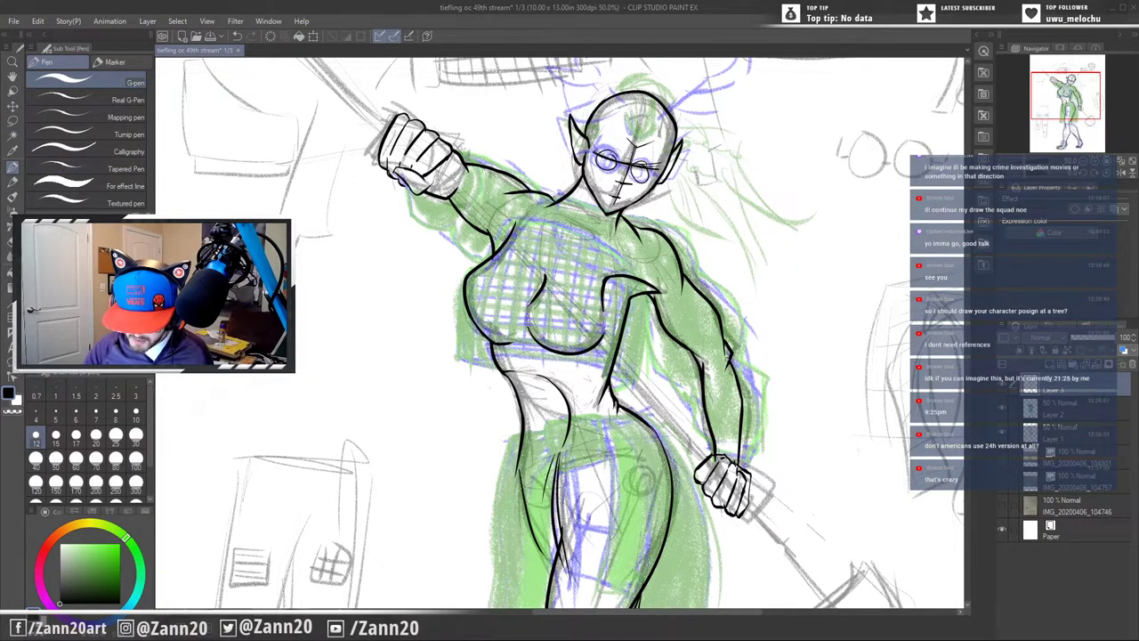
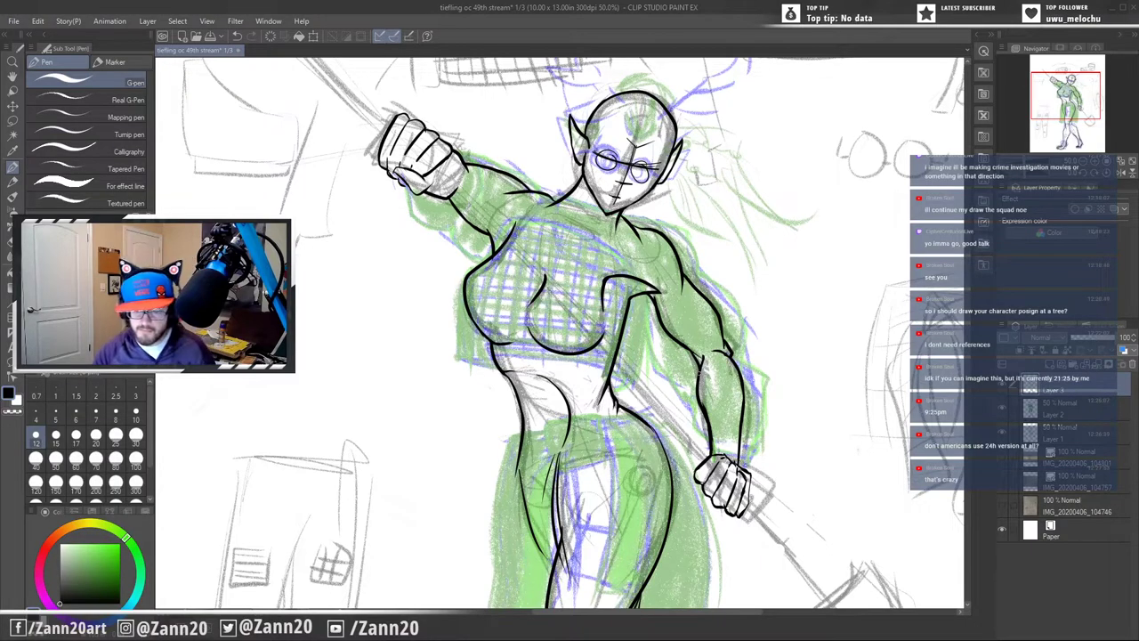
# - Name the inked layer "body Lineart" and add a layer above it named "clothes and hair horns weapon"
pyautogui.moveTo(776, 512); pyautogui.dragTo(785, 562)
pyautogui.moveTo(766, 386); pyautogui.dragTo(770, 428)
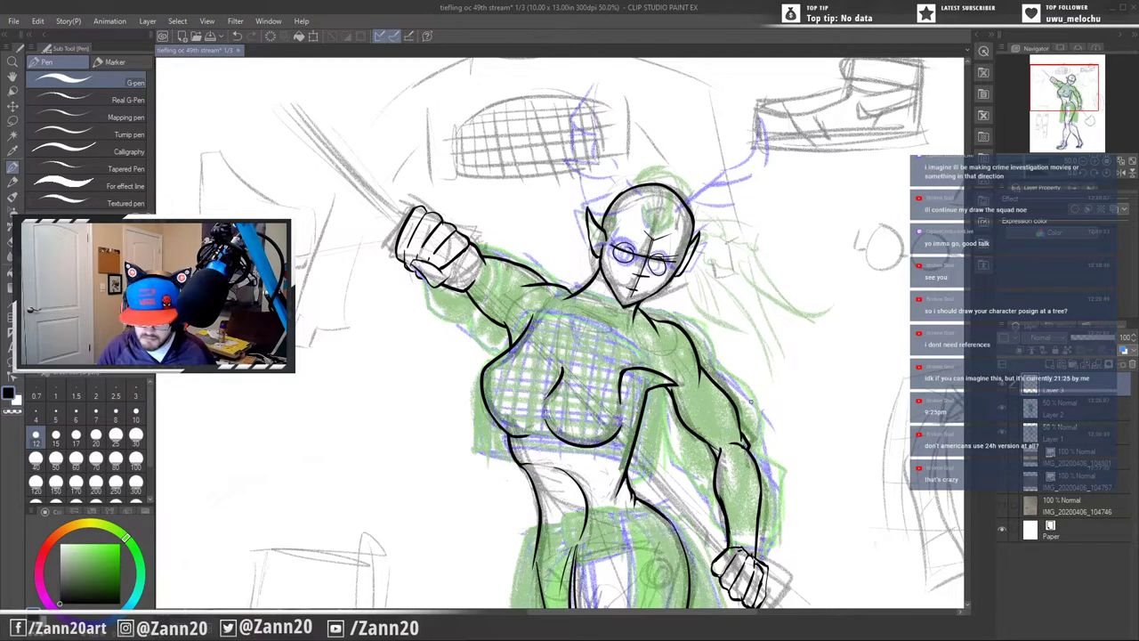
pyautogui.scroll(-2, 745, 335)
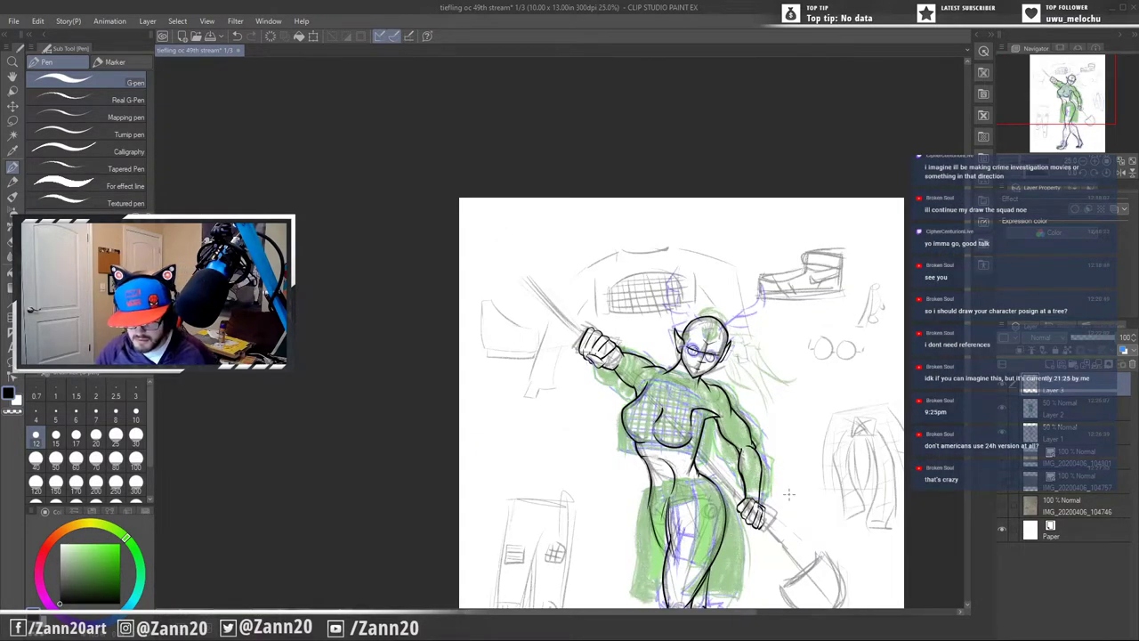
pyautogui.moveTo(745, 335); pyautogui.dragTo(732, 313)
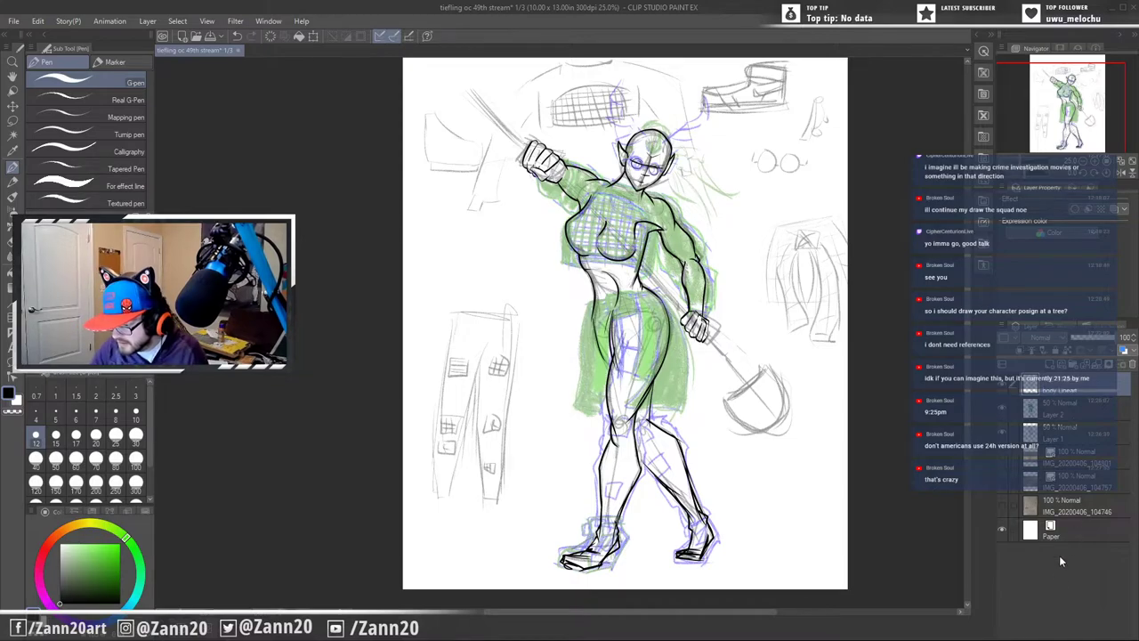
pyautogui.rightClick(1002, 328)
pyautogui.click(925, 199)
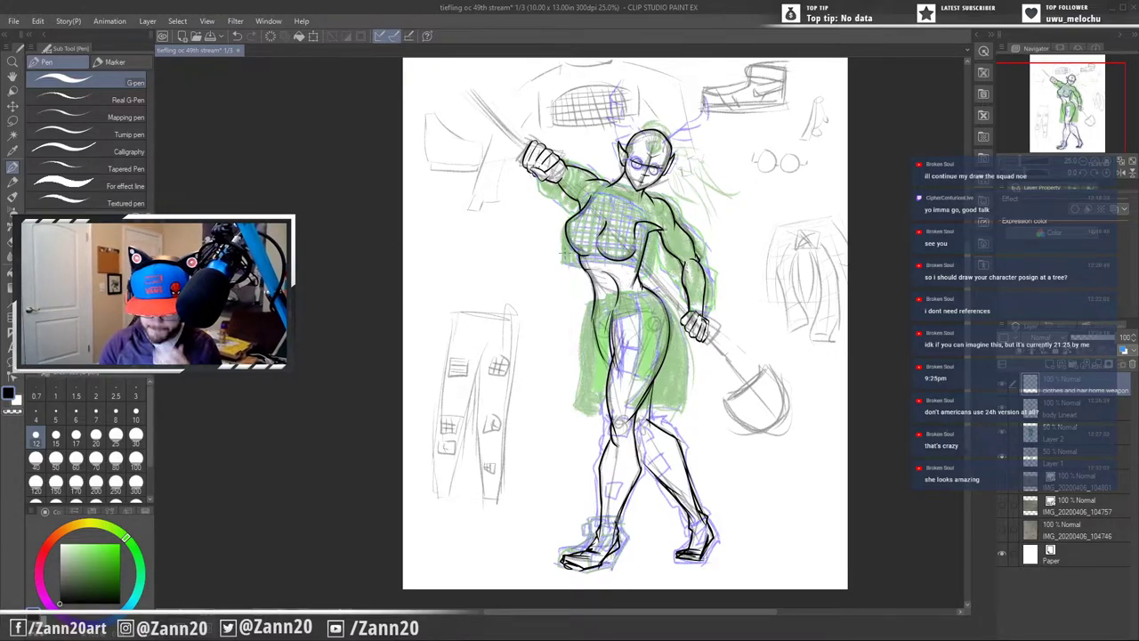
# - On the "body Lineart" layer, re-ink the armpit crease of the raised arm and add a short muscle mark beside the waist
pyautogui.click(1053, 439)
pyautogui.click(1058, 407)
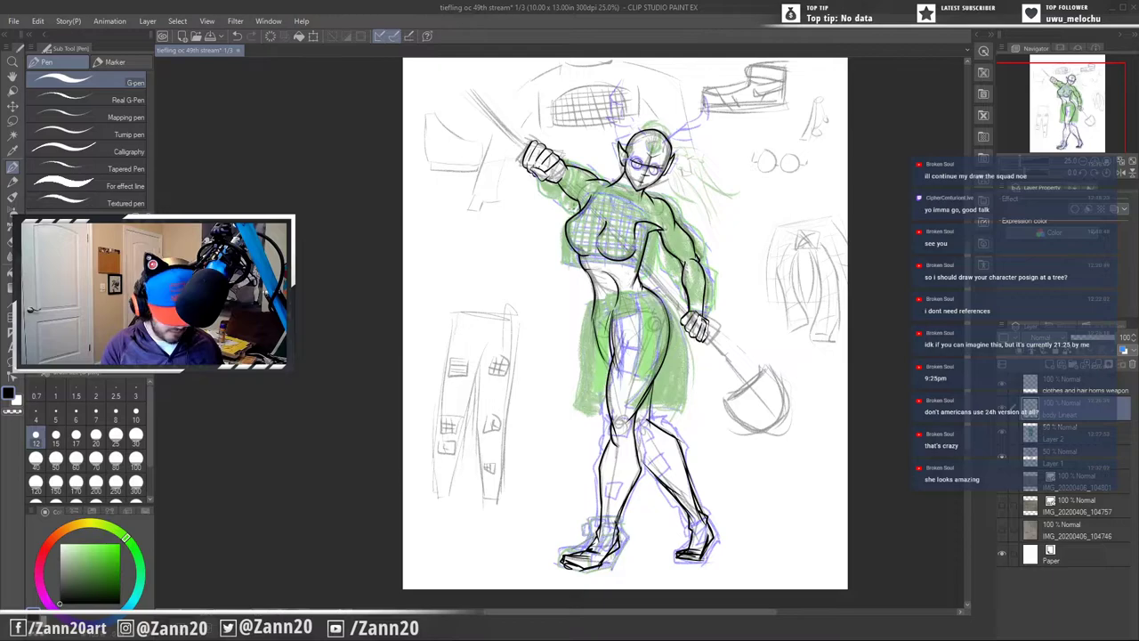
pyautogui.scroll(2, 573, 211)
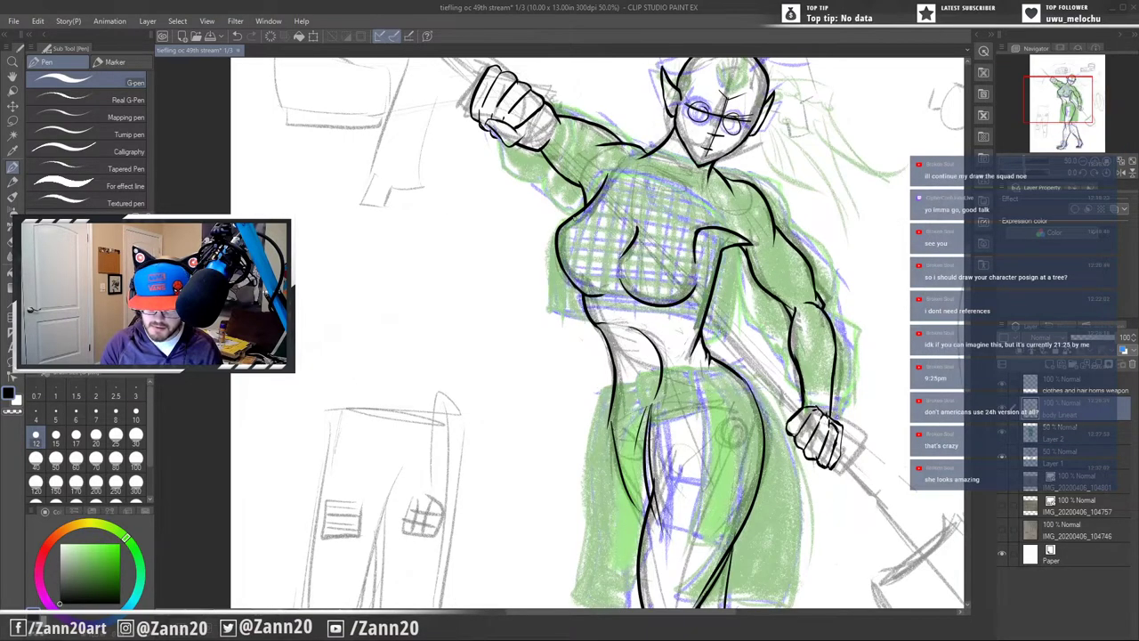
pyautogui.scroll(1, 575, 220)
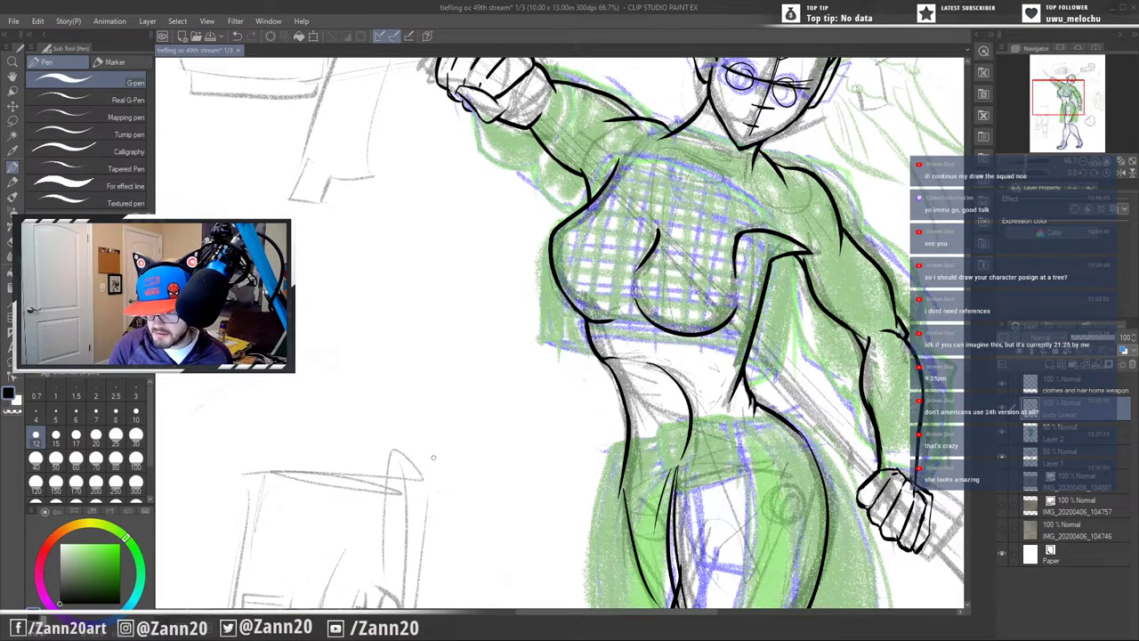
pyautogui.moveTo(599, 190); pyautogui.dragTo(511, 262)
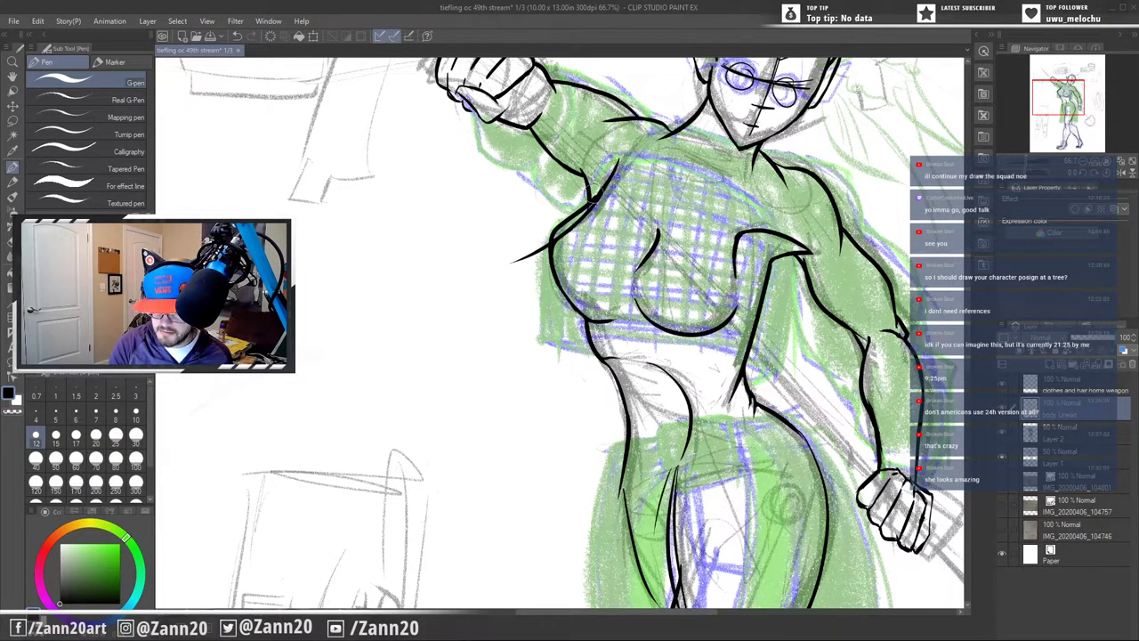
pyautogui.moveTo(610, 167); pyautogui.dragTo(516, 260)
pyautogui.moveTo(544, 253); pyautogui.dragTo(495, 290)
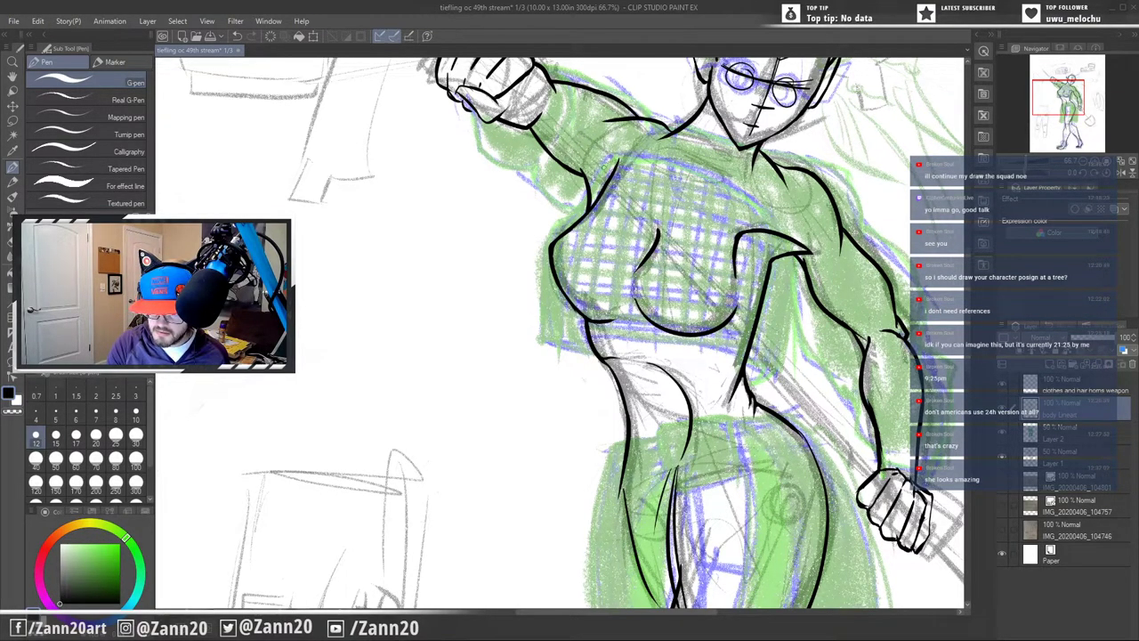
pyautogui.moveTo(604, 162); pyautogui.dragTo(595, 193)
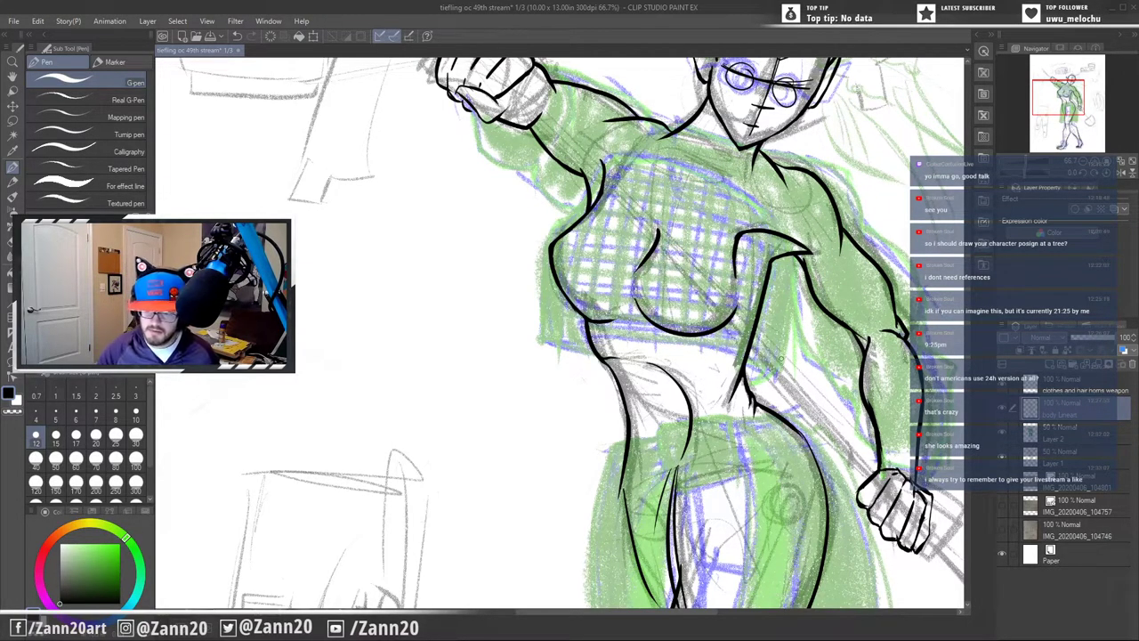
pyautogui.moveTo(644, 405)
pyautogui.mouseDown()
pyautogui.moveTo(604, 561)
pyautogui.moveTo(647, 398)
pyautogui.moveTo(641, 436)
pyautogui.mouseUp()
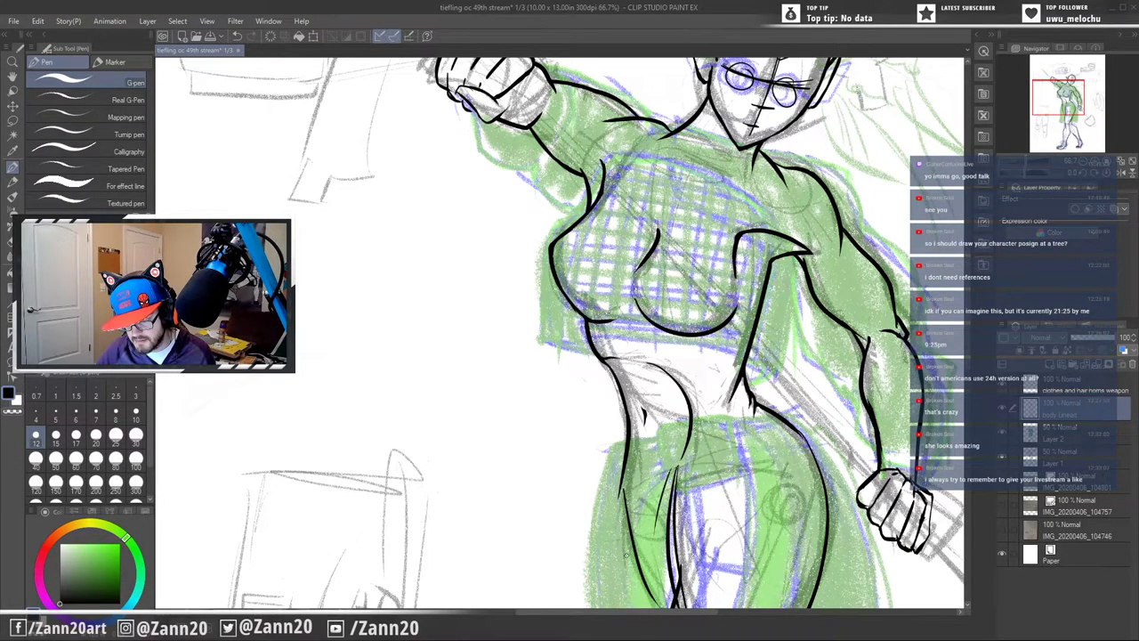
pyautogui.moveTo(755, 373)
pyautogui.mouseDown()
pyautogui.moveTo(765, 469)
pyautogui.moveTo(767, 342)
pyautogui.moveTo(731, 392)
pyautogui.moveTo(720, 387)
pyautogui.moveTo(714, 480)
pyautogui.mouseUp()
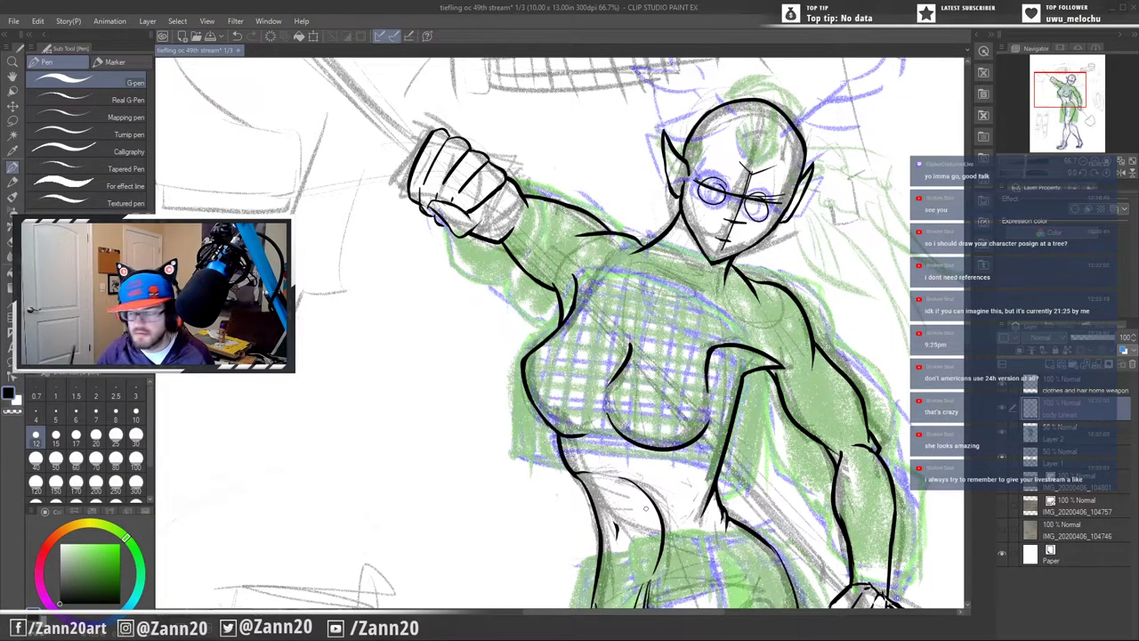
# - On the "clothes and hair horns weapon" layer, ink the raised arm's loose sleeve up to the neck and the curved lines around the wrist
pyautogui.click(1061, 388)
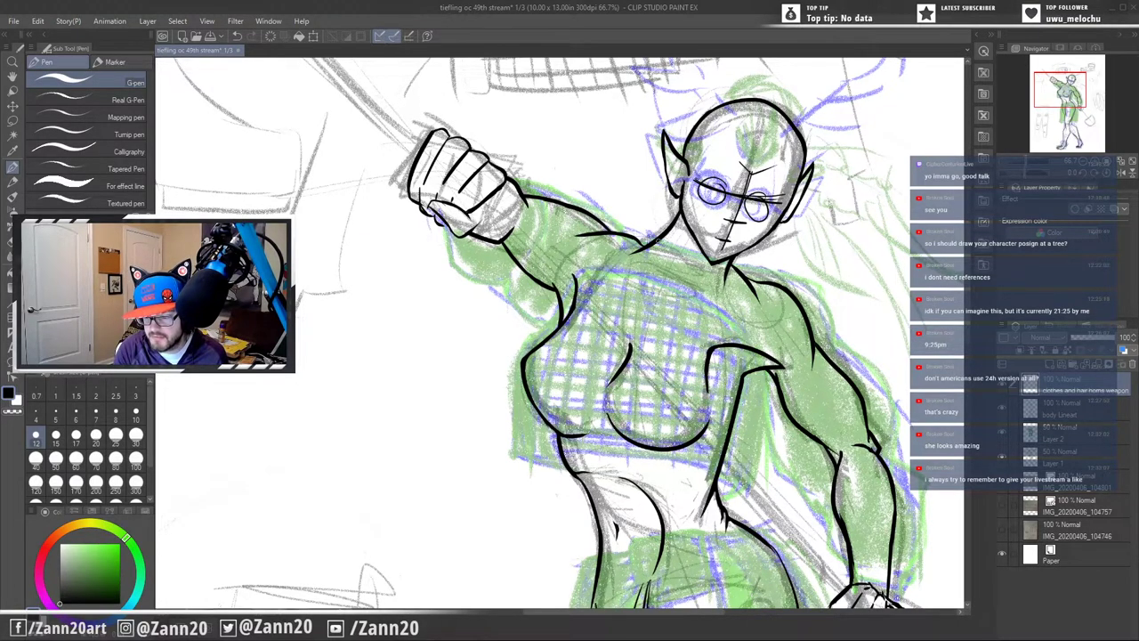
pyautogui.moveTo(653, 236); pyautogui.dragTo(741, 266)
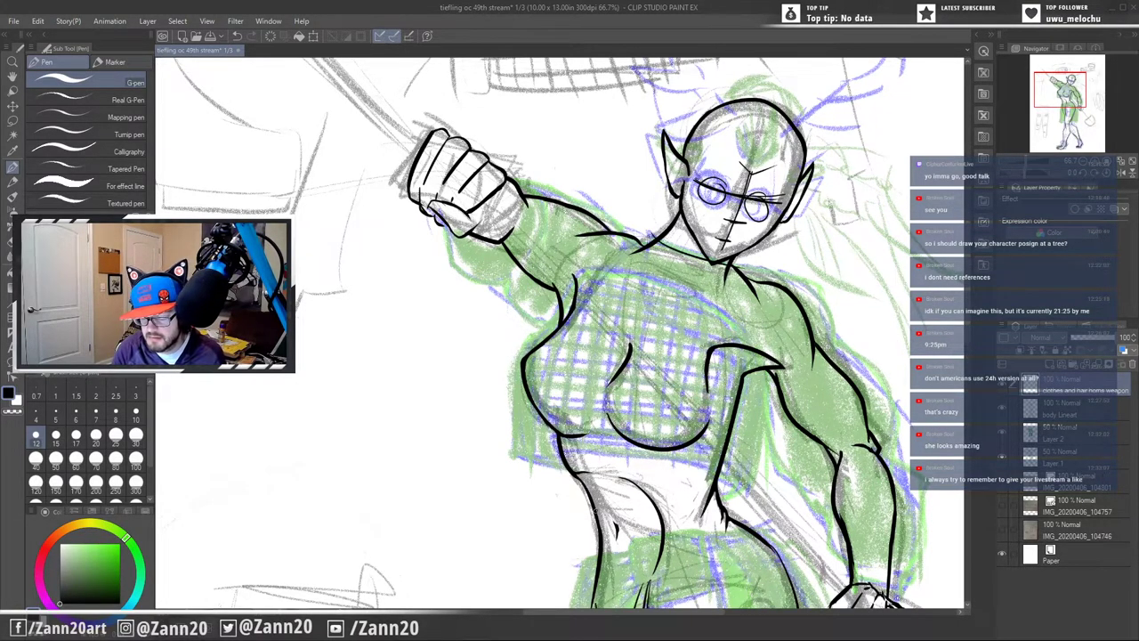
pyautogui.hotkey('ctrl', 'z')
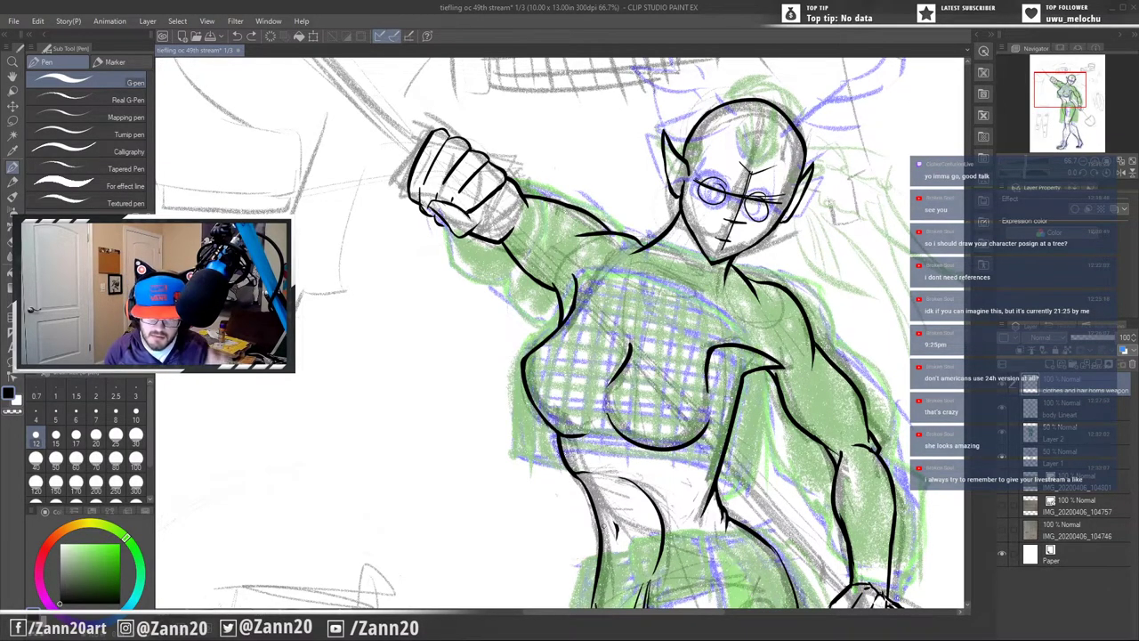
pyautogui.moveTo(503, 172)
pyautogui.mouseDown()
pyautogui.moveTo(531, 178)
pyautogui.moveTo(537, 194)
pyautogui.mouseUp()
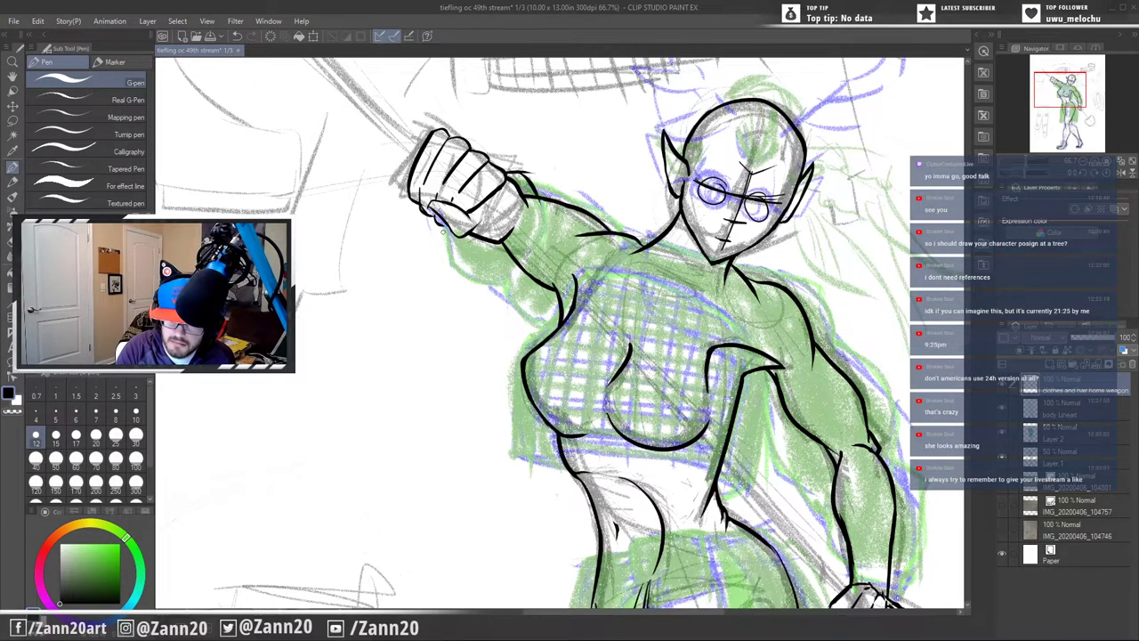
pyautogui.moveTo(442, 230)
pyautogui.mouseDown()
pyautogui.moveTo(448, 262)
pyautogui.moveTo(513, 285)
pyautogui.moveTo(548, 230)
pyautogui.mouseUp()
pyautogui.moveTo(504, 285)
pyautogui.mouseDown()
pyautogui.moveTo(516, 317)
pyautogui.moveTo(549, 322)
pyautogui.mouseUp()
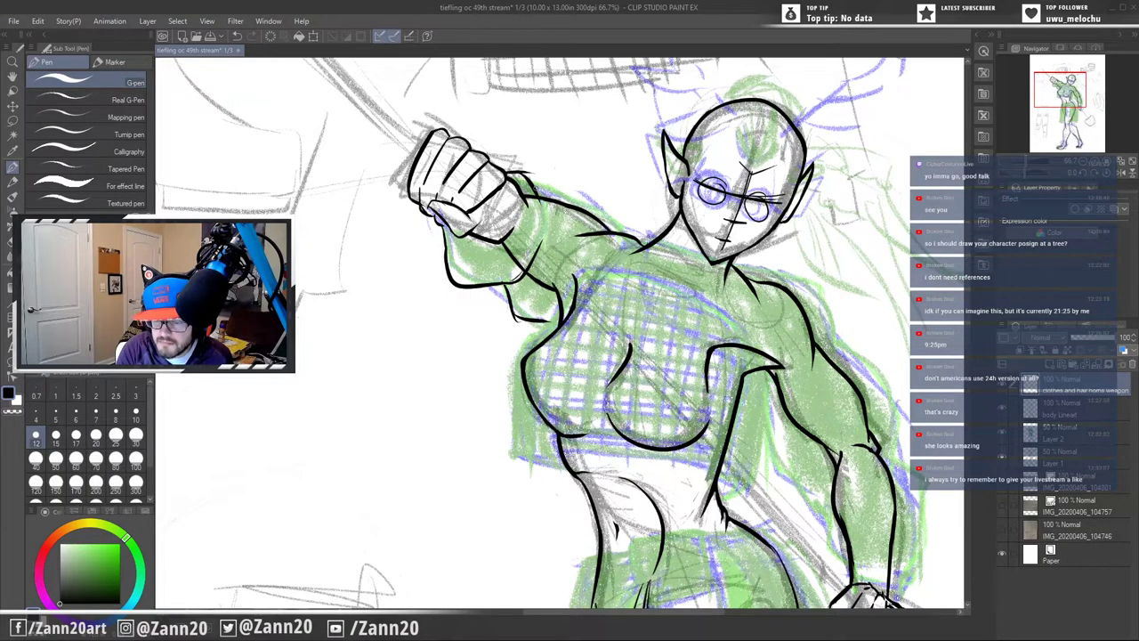
pyautogui.moveTo(532, 189); pyautogui.dragTo(650, 242)
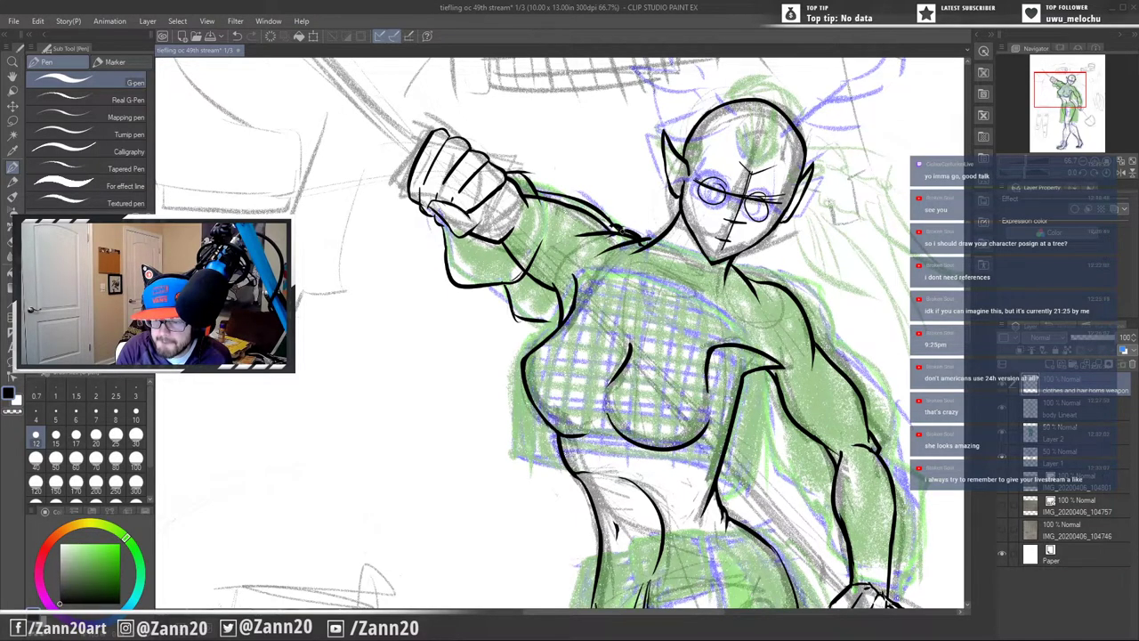
pyautogui.moveTo(582, 235)
pyautogui.mouseDown()
pyautogui.moveTo(625, 231)
pyautogui.moveTo(614, 224)
pyautogui.mouseUp()
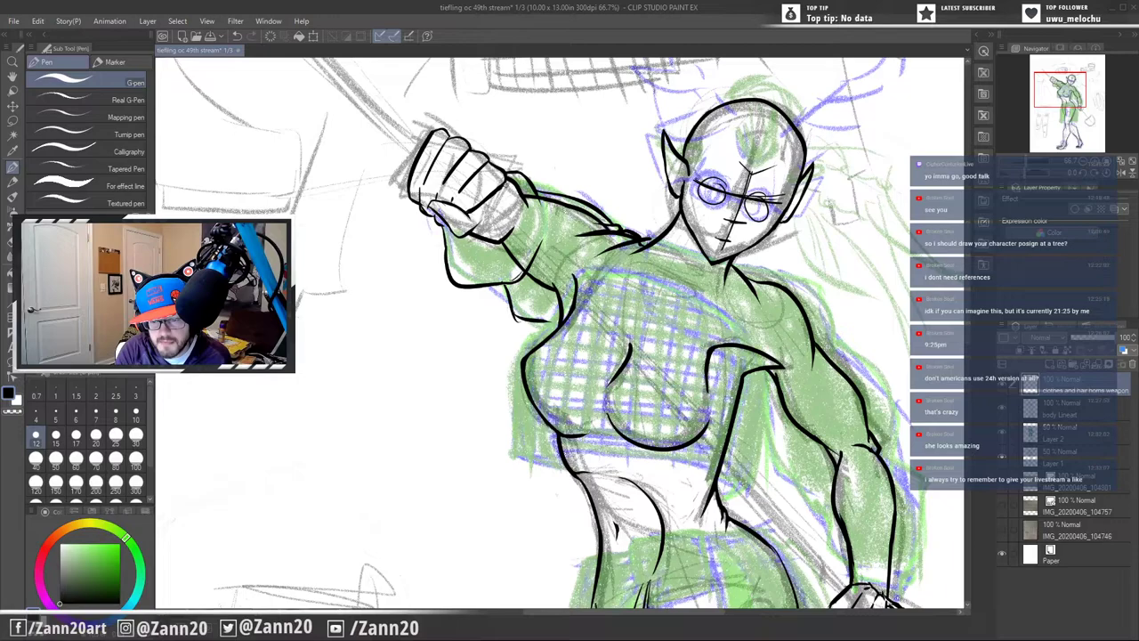
pyautogui.moveTo(508, 182); pyautogui.dragTo(483, 224)
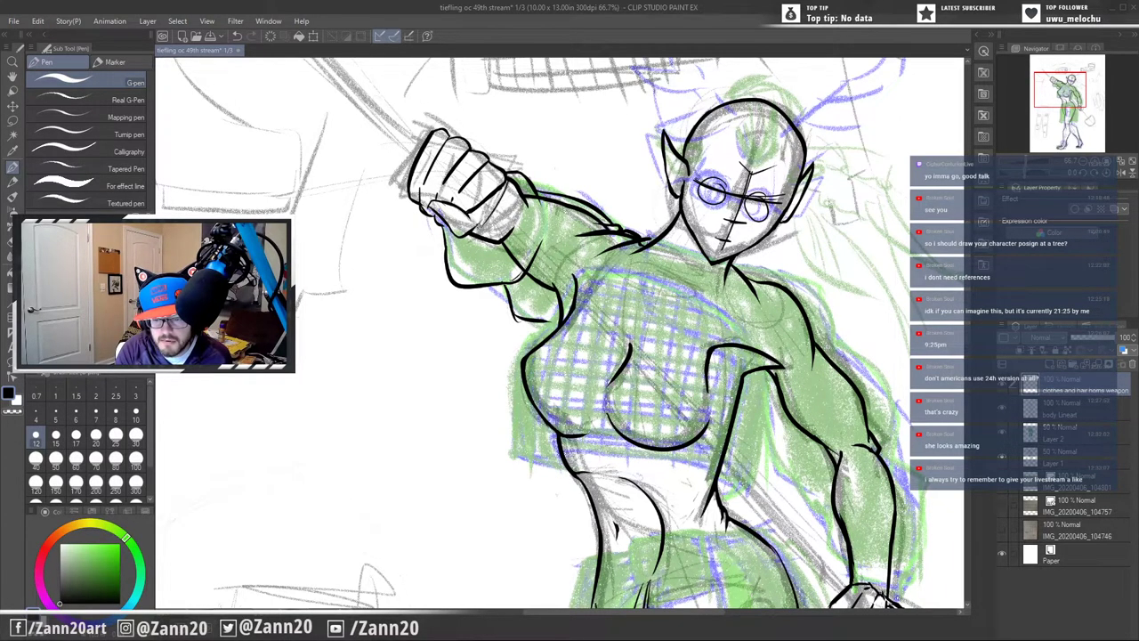
pyautogui.moveTo(506, 181)
pyautogui.mouseDown()
pyautogui.moveTo(483, 217)
pyautogui.moveTo(511, 199)
pyautogui.moveTo(489, 227)
pyautogui.mouseUp()
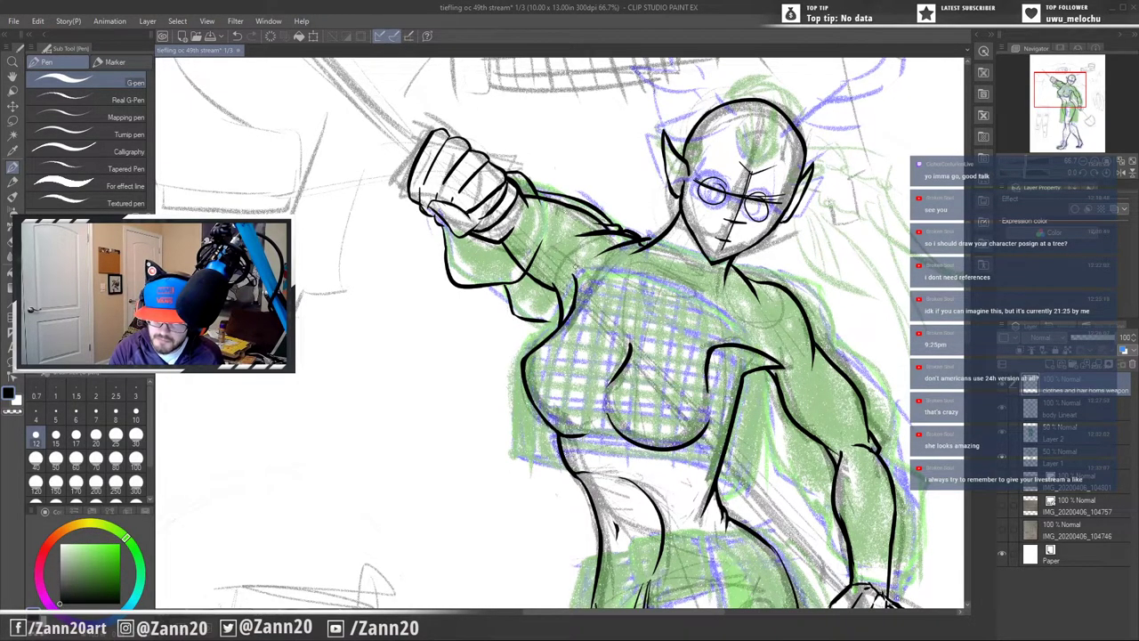
# - Ink the cropped top's outer side edge and its bottom hem across the waist, including the folded far corner
pyautogui.moveTo(569, 265)
pyautogui.mouseDown()
pyautogui.moveTo(563, 307)
pyautogui.moveTo(508, 404)
pyautogui.mouseUp()
pyautogui.moveTo(520, 354)
pyautogui.mouseDown()
pyautogui.moveTo(523, 478)
pyautogui.moveTo(562, 460)
pyautogui.moveTo(593, 472)
pyautogui.mouseUp()
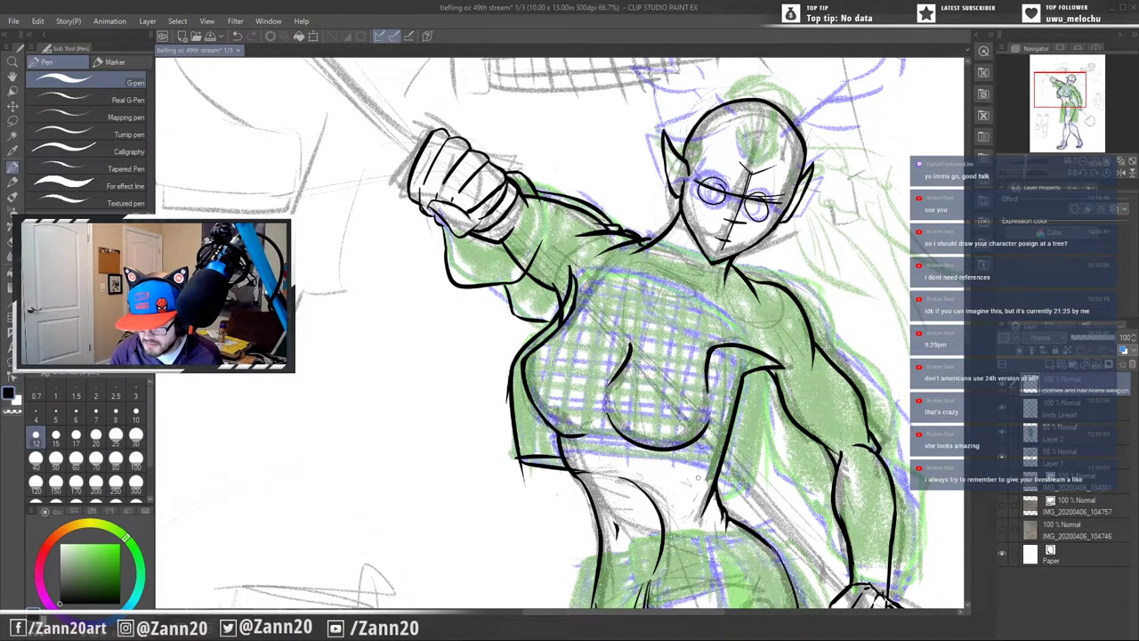
pyautogui.moveTo(564, 471)
pyautogui.mouseDown()
pyautogui.moveTo(713, 452)
pyautogui.moveTo(741, 503)
pyautogui.moveTo(755, 494)
pyautogui.mouseUp()
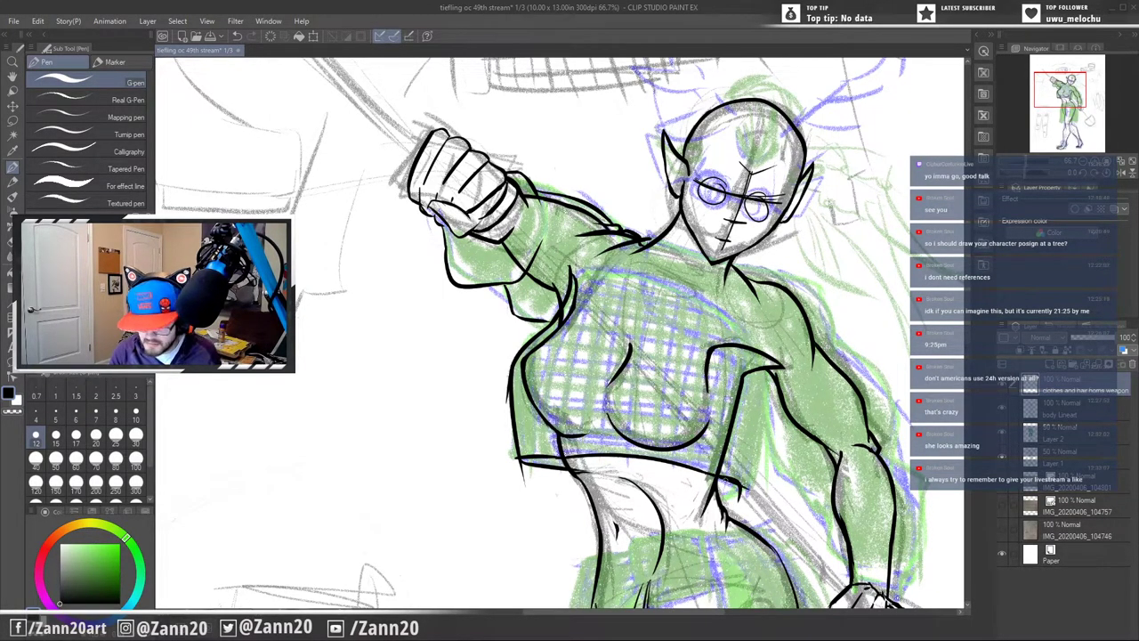
pyautogui.hotkey('ctrl', 'z')
pyautogui.hotkey('ctrl', 'z')
pyautogui.moveTo(696, 470)
pyautogui.mouseDown()
pyautogui.moveTo(731, 485)
pyautogui.moveTo(717, 495)
pyautogui.mouseUp()
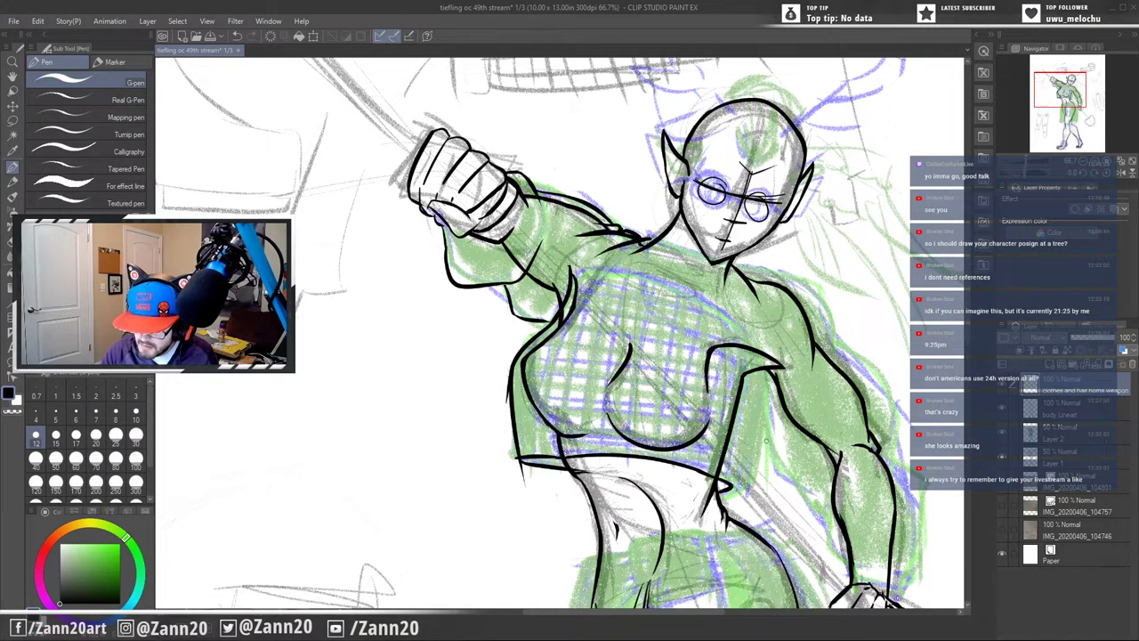
pyautogui.moveTo(764, 416)
pyautogui.mouseDown()
pyautogui.moveTo(746, 518)
pyautogui.moveTo(703, 509)
pyautogui.mouseUp()
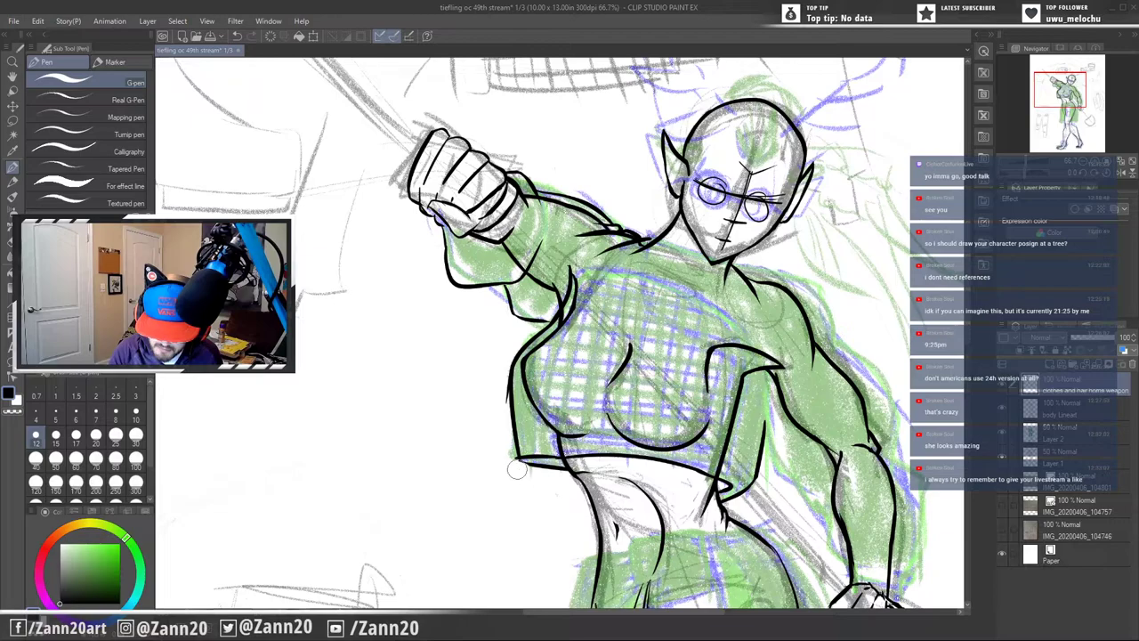
pyautogui.hotkey('ctrl', 'z')
pyautogui.moveTo(518, 460); pyautogui.dragTo(532, 470)
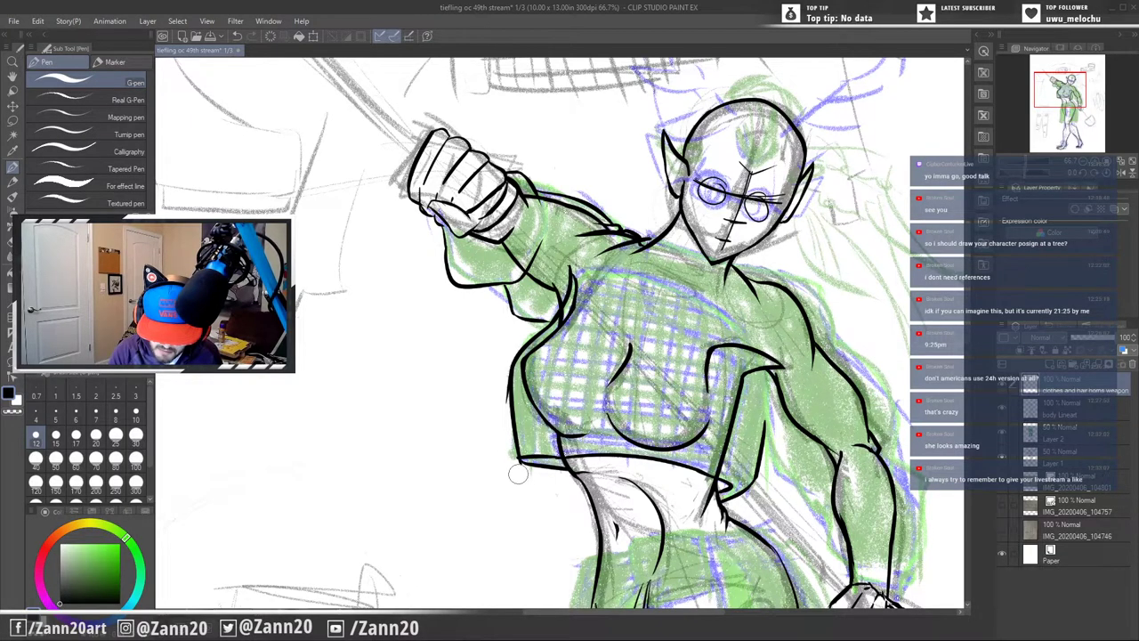
# - Set the "body Lineart" layer's opacity to 60% and make the clothes layer active again
pyautogui.click(1057, 413)
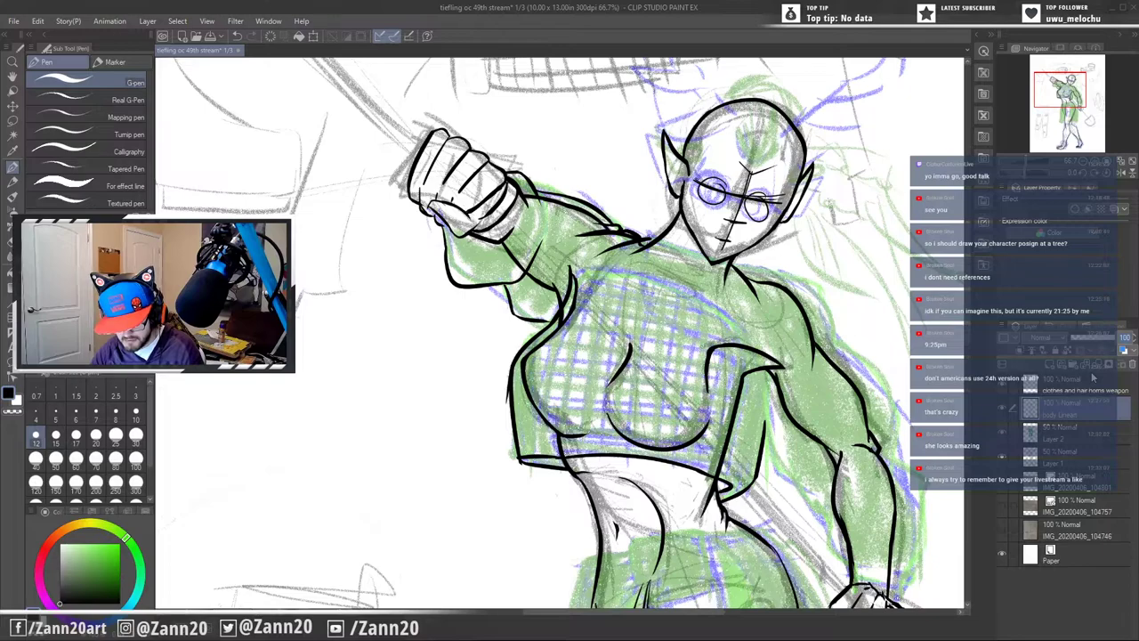
pyautogui.write('60')
pyautogui.press('Return')
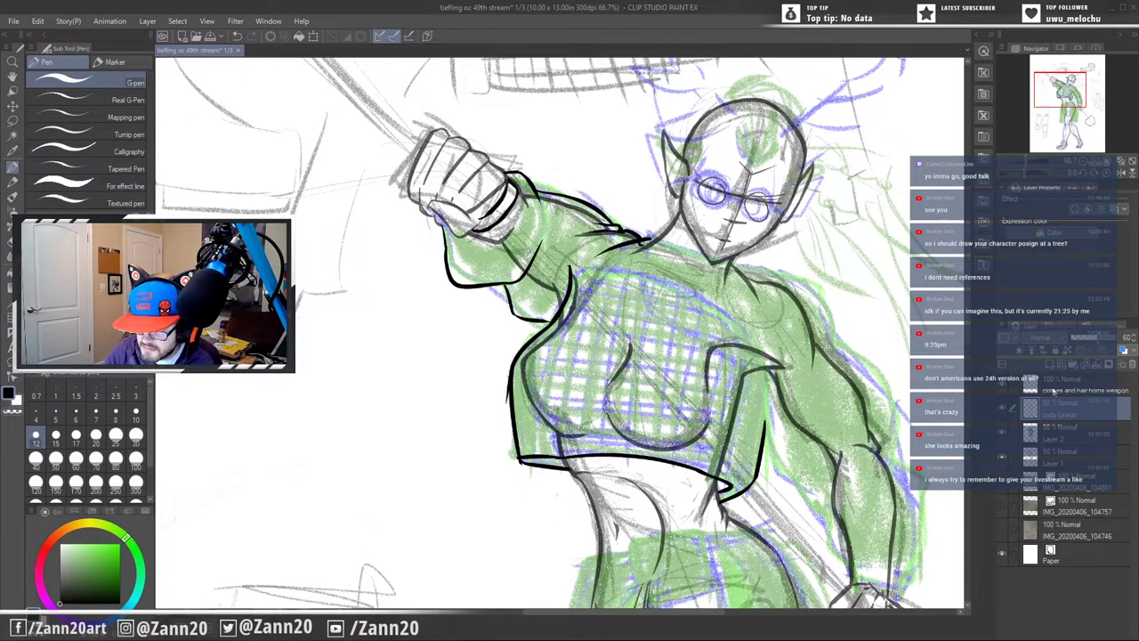
pyautogui.click(1053, 389)
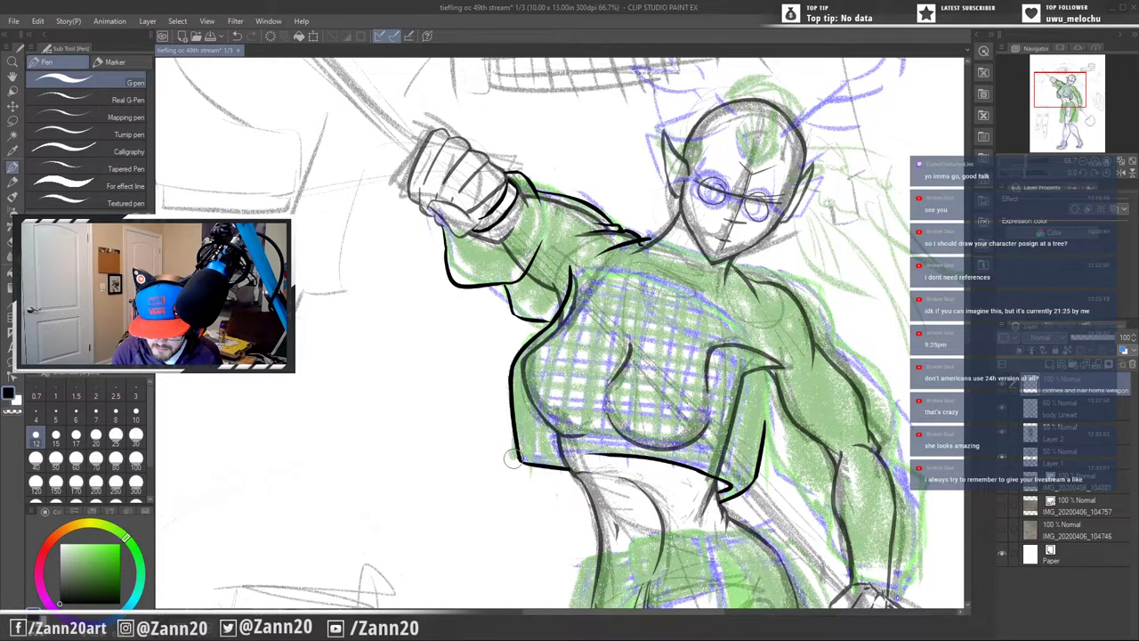
# - Rework the hem's corner below the raised arm and ink a second contour inside the top's side edge along the chest
pyautogui.moveTo(622, 454); pyautogui.dragTo(536, 452)
pyautogui.moveTo(606, 453); pyautogui.dragTo(531, 460)
pyautogui.hotkey('ctrl', 'z')
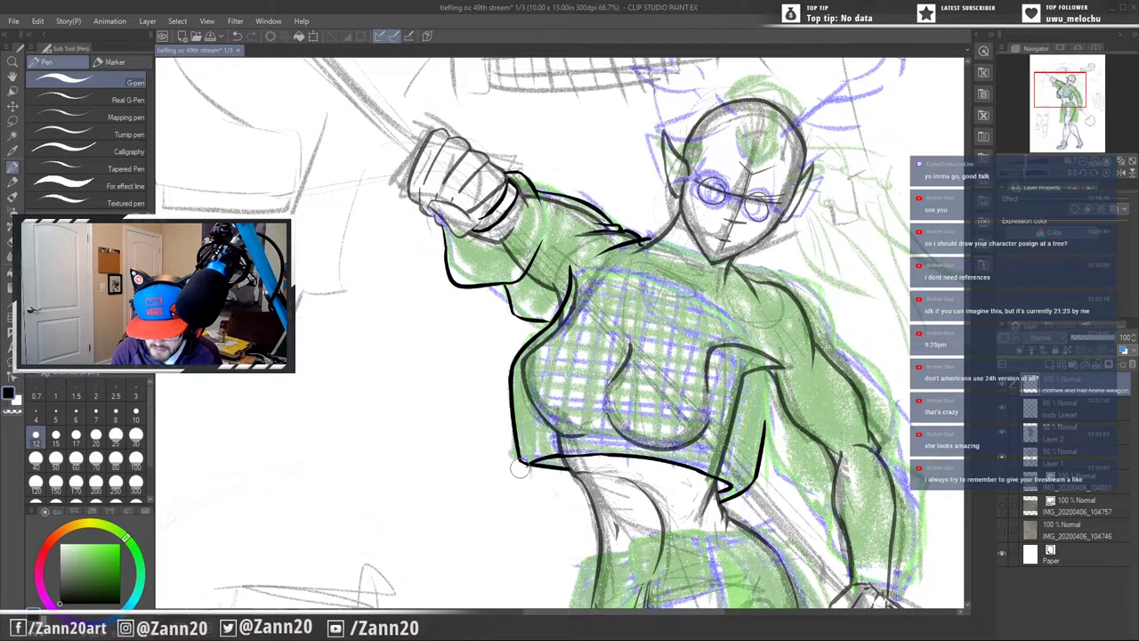
pyautogui.hotkey('ctrl', 'z')
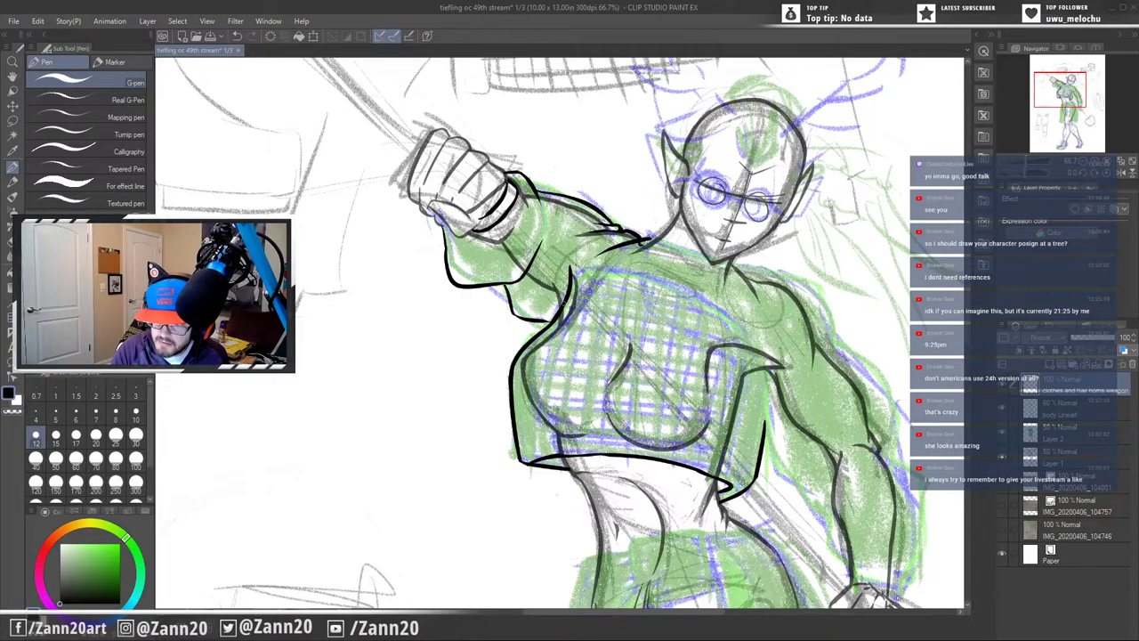
pyautogui.moveTo(593, 271)
pyautogui.mouseDown()
pyautogui.moveTo(516, 397)
pyautogui.moveTo(524, 454)
pyautogui.mouseUp()
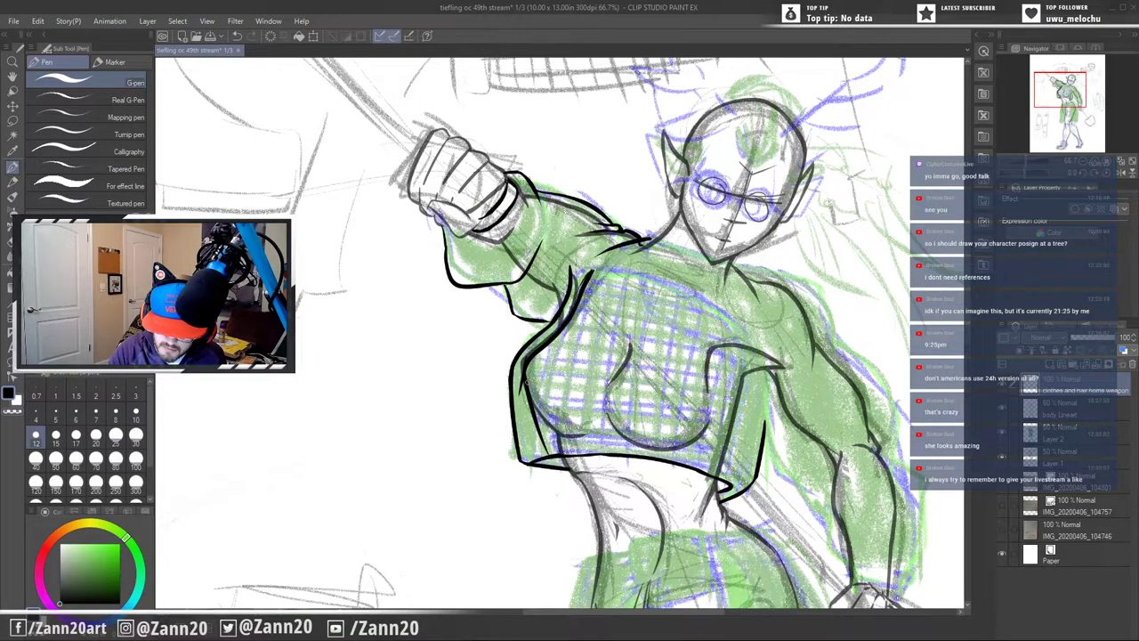
pyautogui.moveTo(534, 408); pyautogui.dragTo(550, 458)
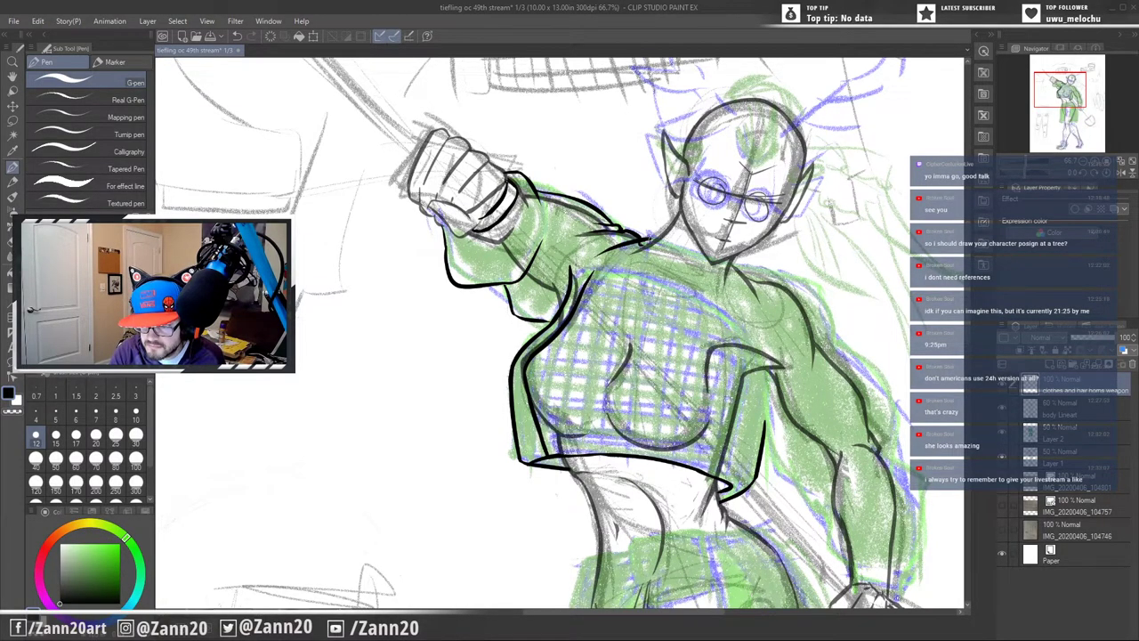
# - Ink the top's curved neckline across the base of the neck with a short fold line below the chin
pyautogui.moveTo(657, 237)
pyautogui.mouseDown()
pyautogui.moveTo(628, 254)
pyautogui.moveTo(731, 265)
pyautogui.mouseUp()
pyautogui.hotkey('ctrl', 'z')
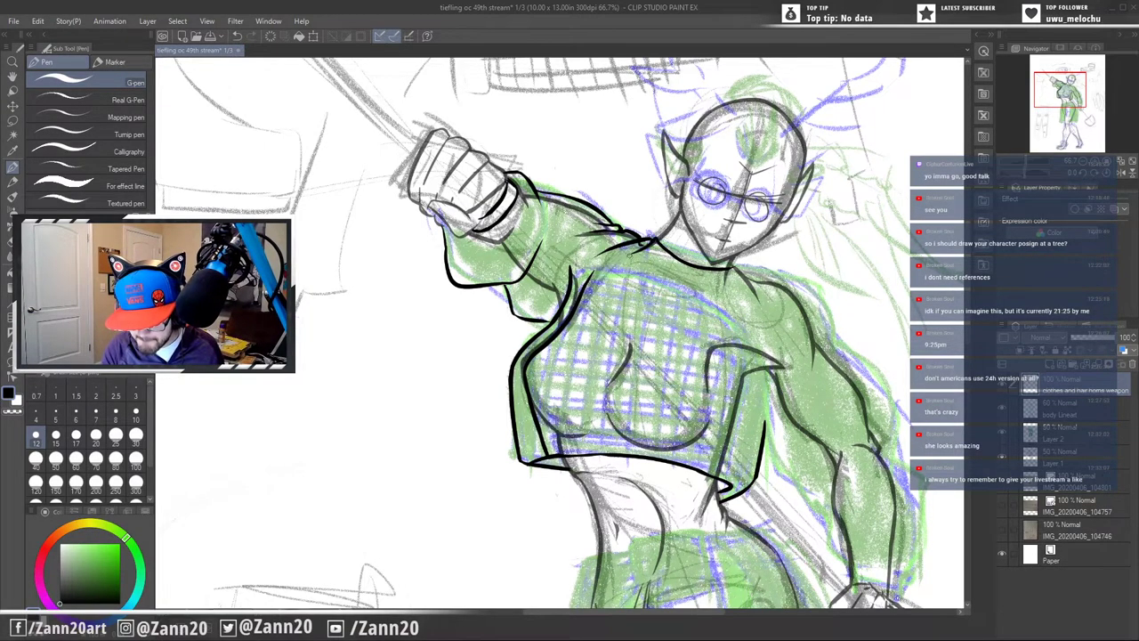
pyautogui.moveTo(735, 265); pyautogui.dragTo(724, 296)
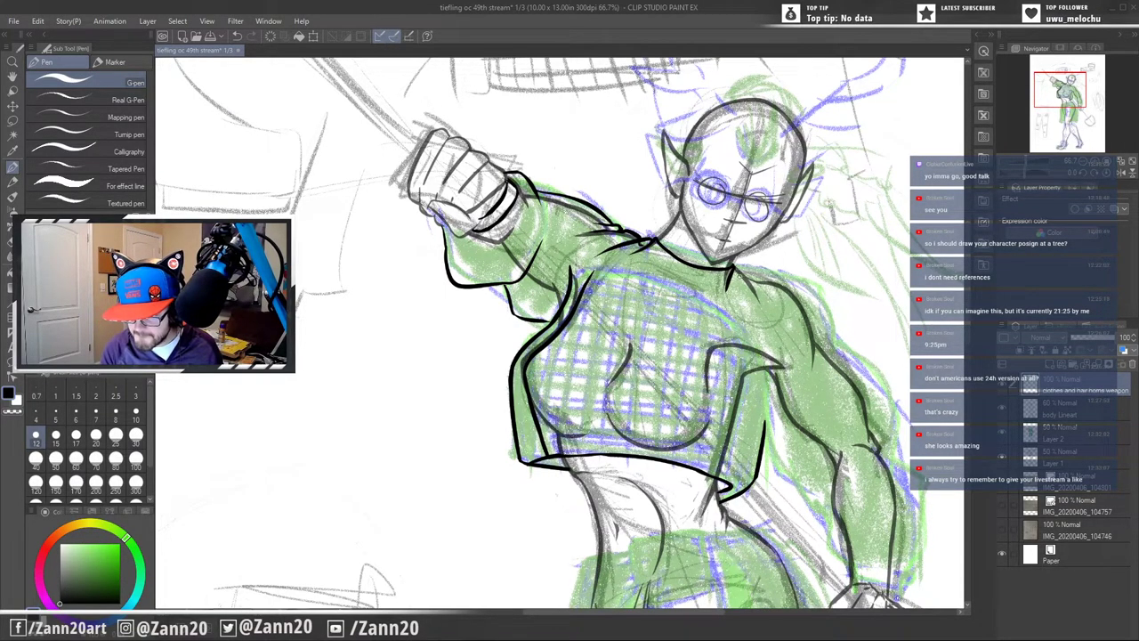
# - Ink the lowered arm's outer sleeve contour from the collar over the shoulder and past the elbow, with a fold at the shoulder
pyautogui.moveTo(735, 265)
pyautogui.mouseDown()
pyautogui.moveTo(819, 293)
pyautogui.moveTo(835, 377)
pyautogui.mouseUp()
pyautogui.moveTo(815, 287); pyautogui.dragTo(833, 381)
pyautogui.moveTo(822, 335)
pyautogui.mouseDown()
pyautogui.moveTo(838, 362)
pyautogui.moveTo(893, 387)
pyautogui.mouseUp()
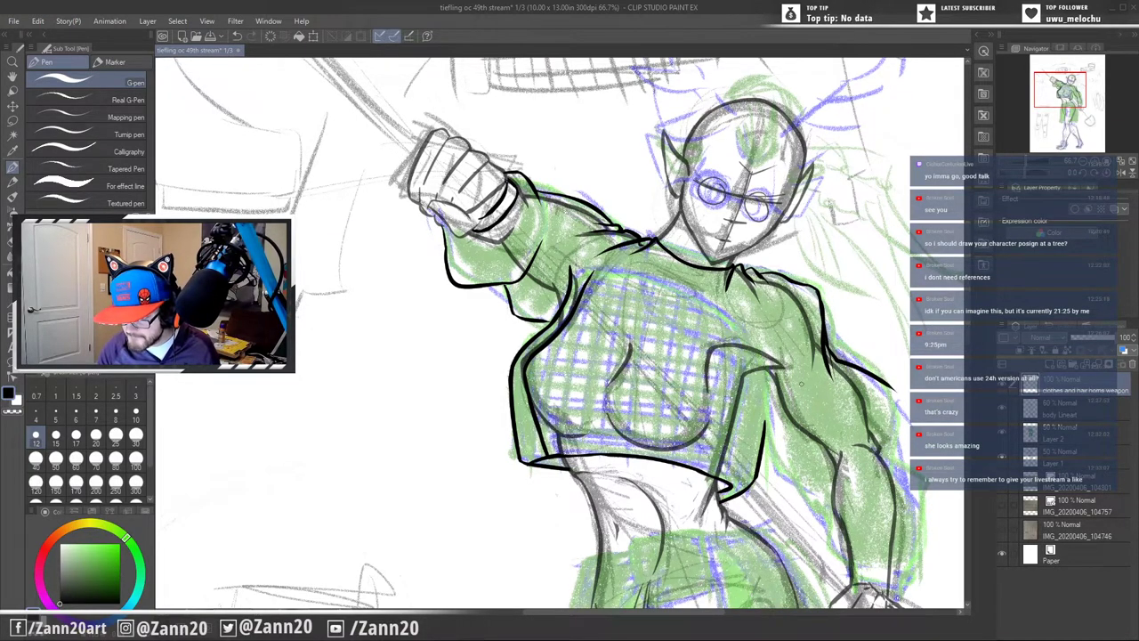
pyautogui.moveTo(885, 383)
pyautogui.mouseDown()
pyautogui.moveTo(890, 451)
pyautogui.moveTo(920, 477)
pyautogui.moveTo(908, 588)
pyautogui.moveTo(890, 575)
pyautogui.mouseUp()
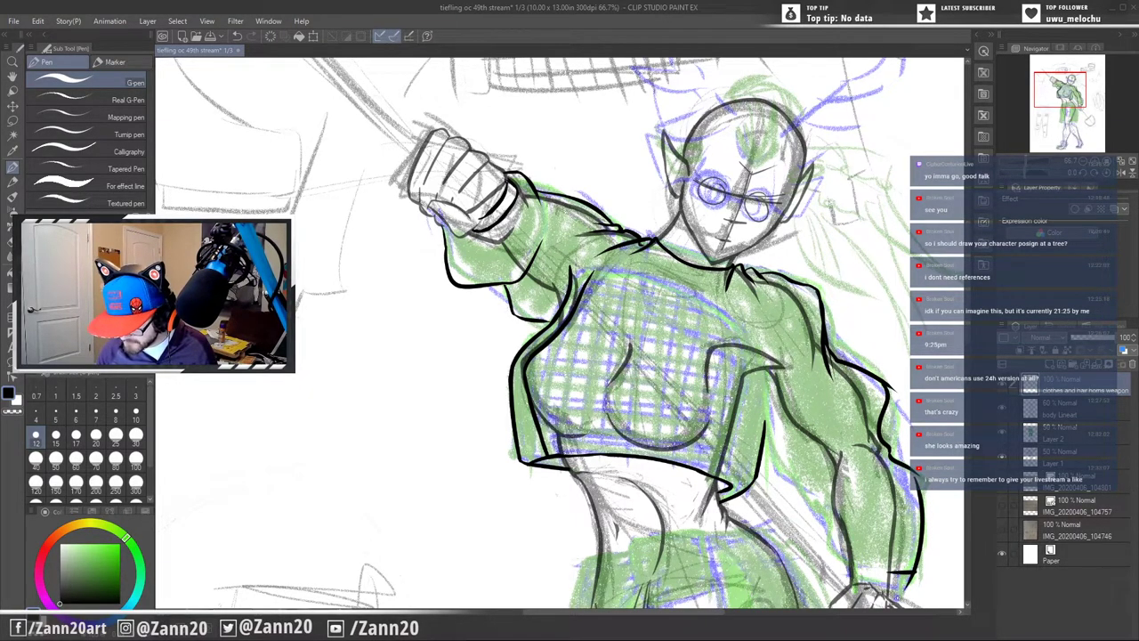
pyautogui.hotkey('ctrl', 'z')
pyautogui.hotkey('ctrl', 'z')
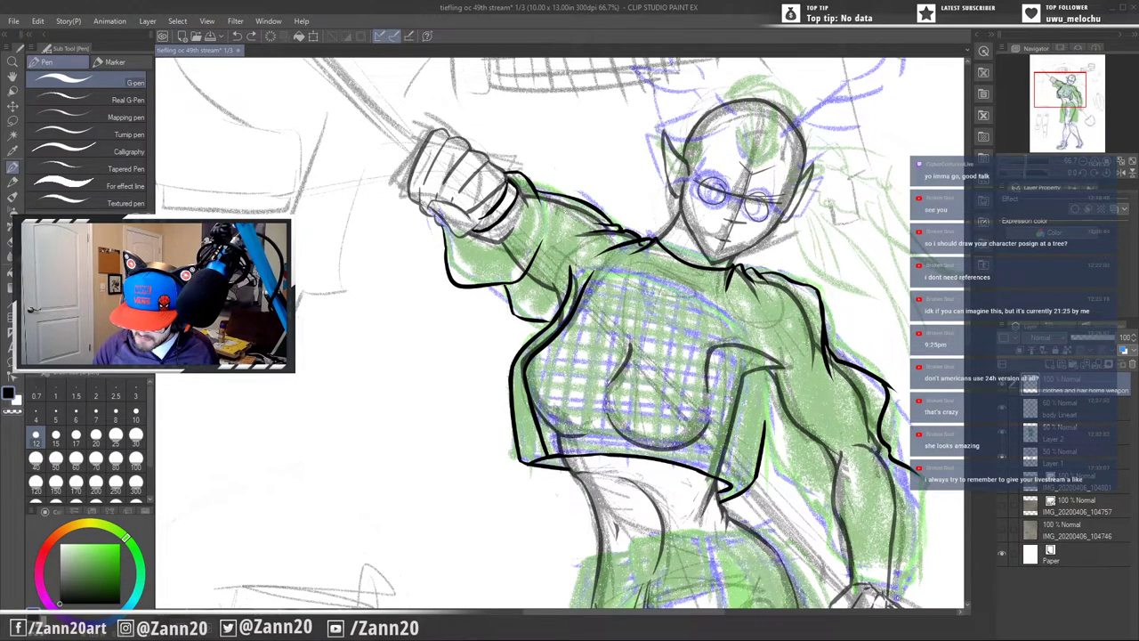
# - Ink the underside of the lowered arm's upper sleeve from the armpit down to the elbow
pyautogui.moveTo(735, 357)
pyautogui.mouseDown()
pyautogui.moveTo(773, 372)
pyautogui.moveTo(743, 357)
pyautogui.moveTo(722, 365)
pyautogui.moveTo(750, 361)
pyautogui.moveTo(760, 373)
pyautogui.moveTo(779, 413)
pyautogui.moveTo(767, 426)
pyautogui.moveTo(783, 473)
pyautogui.moveTo(824, 501)
pyautogui.mouseUp()
pyautogui.hotkey('ctrl', 'z')
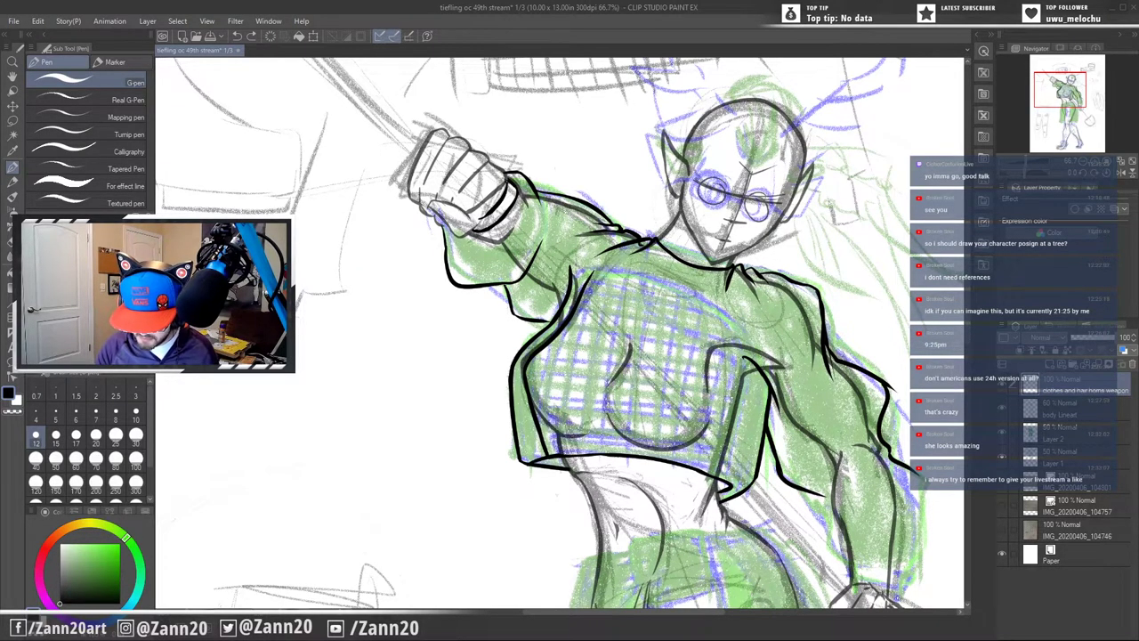
pyautogui.moveTo(746, 352); pyautogui.dragTo(689, 514)
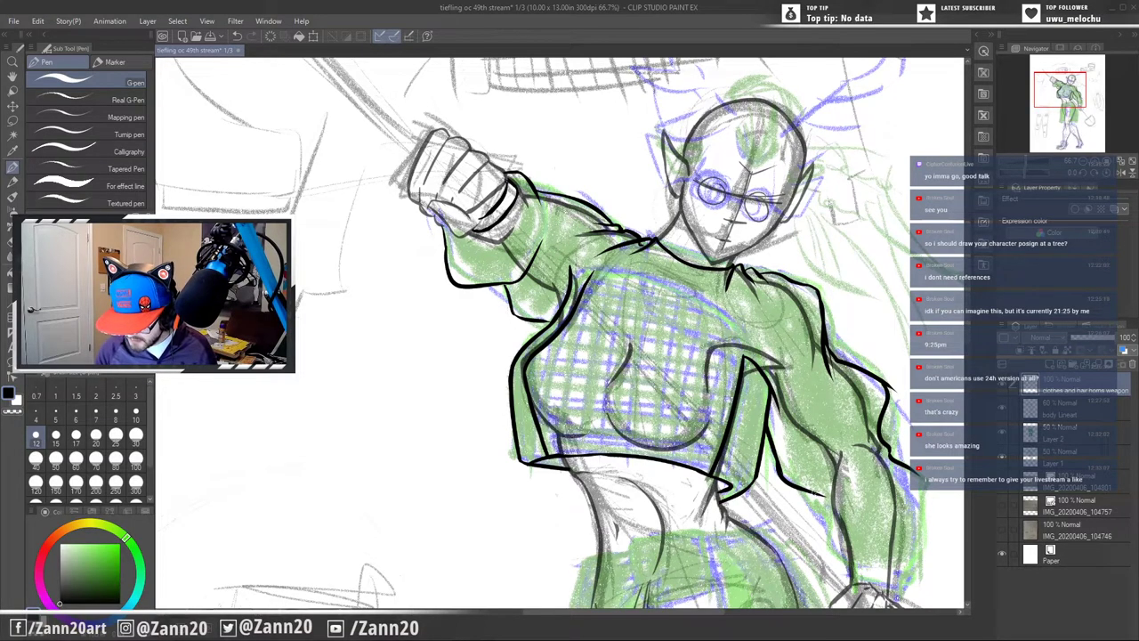
# - Ink the lowered arm's forearm sleeve down both sides, close it with a cuff at the wrist and add a curved fold at the elbow
pyautogui.moveTo(814, 477)
pyautogui.mouseDown()
pyautogui.moveTo(814, 521)
pyautogui.moveTo(836, 560)
pyautogui.moveTo(906, 580)
pyautogui.moveTo(847, 589)
pyautogui.moveTo(894, 603)
pyautogui.moveTo(898, 582)
pyautogui.mouseUp()
pyautogui.moveTo(909, 470)
pyautogui.mouseDown()
pyautogui.moveTo(926, 548)
pyautogui.moveTo(920, 537)
pyautogui.moveTo(901, 589)
pyautogui.mouseUp()
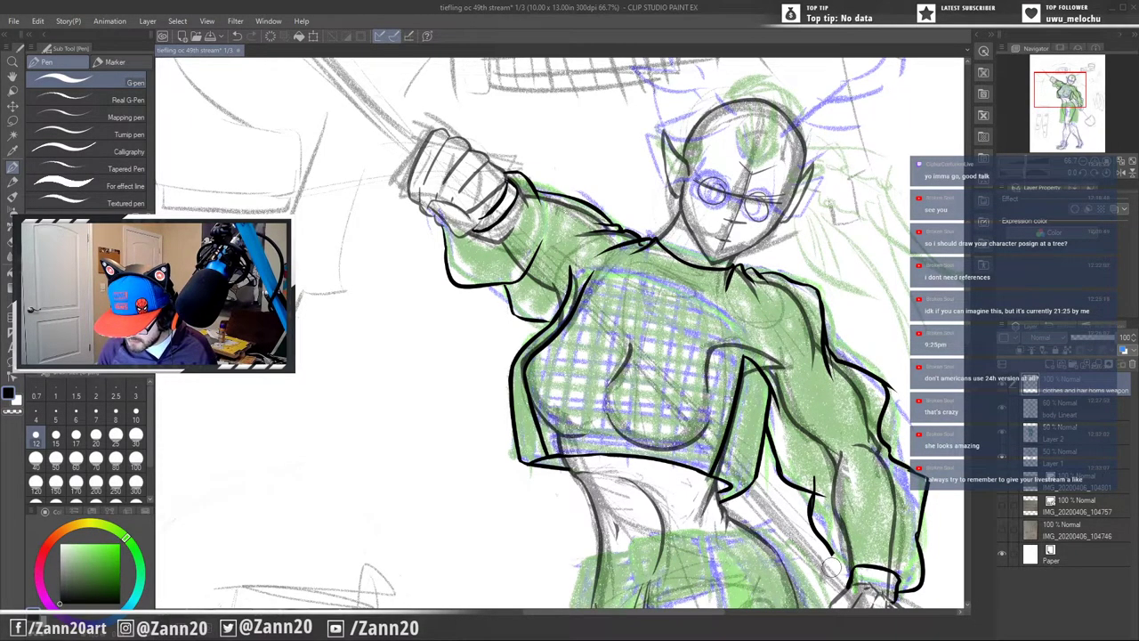
pyautogui.moveTo(830, 550); pyautogui.dragTo(847, 580)
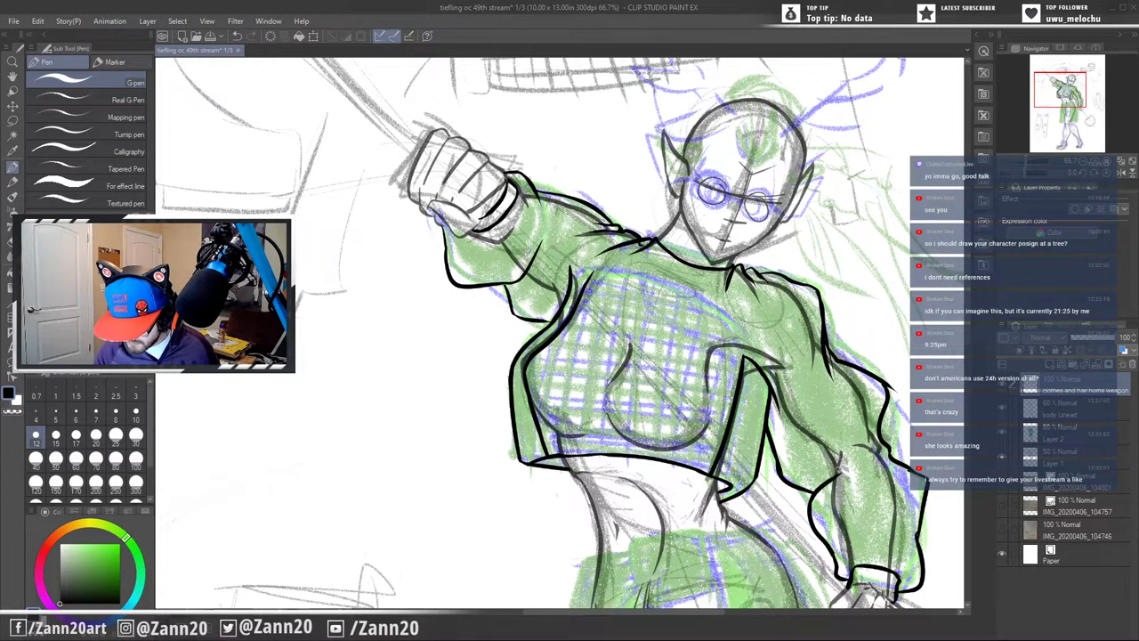
pyautogui.hotkey('ctrl', 'z')
pyautogui.moveTo(812, 502); pyautogui.dragTo(838, 445)
pyautogui.hotkey('ctrl', 'z')
pyautogui.moveTo(813, 491); pyautogui.dragTo(850, 437)
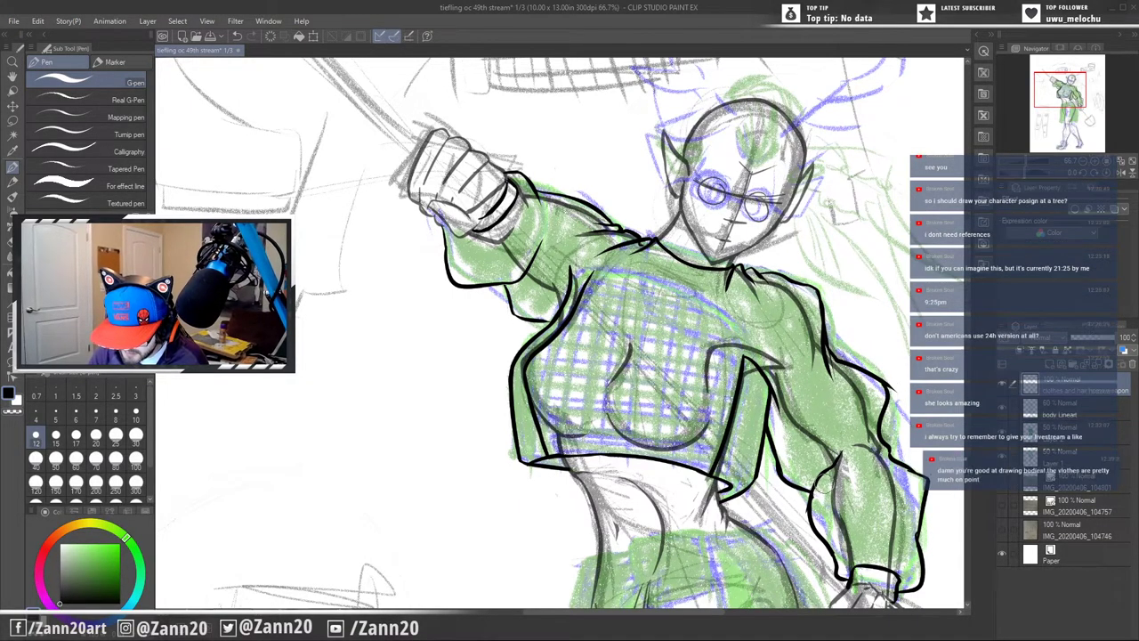
pyautogui.hotkey('ctrl', 'z')
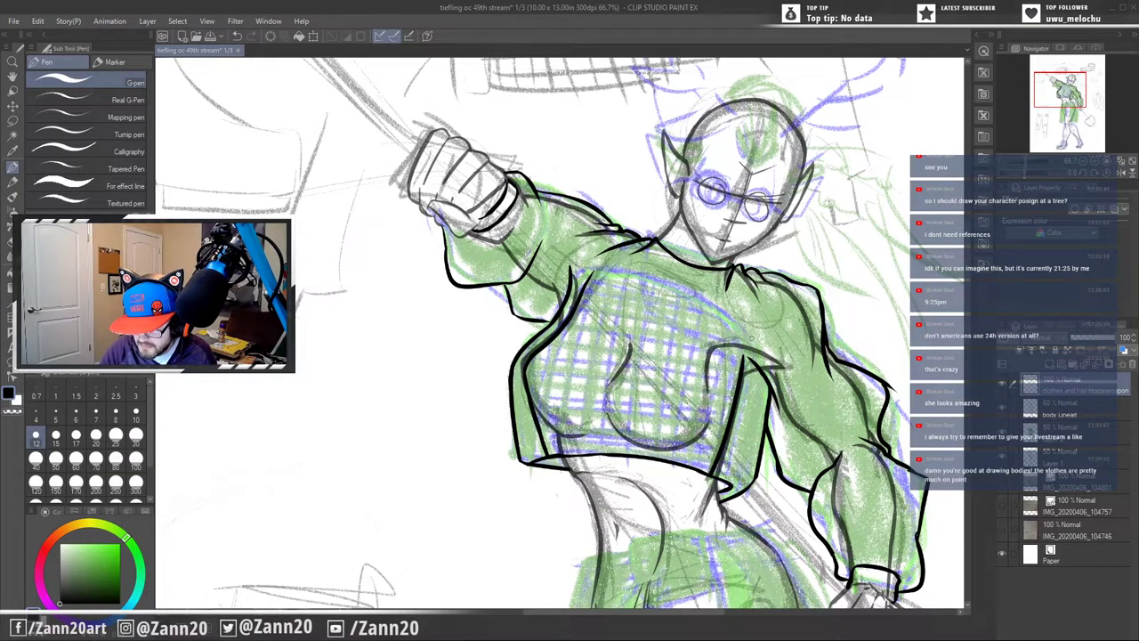
# - Ink the plaid undershirt's curved upper edge across the chest, continuing down its side toward the hem
pyautogui.moveTo(743, 363)
pyautogui.mouseDown()
pyautogui.moveTo(717, 310)
pyautogui.moveTo(648, 276)
pyautogui.moveTo(591, 267)
pyautogui.mouseUp()
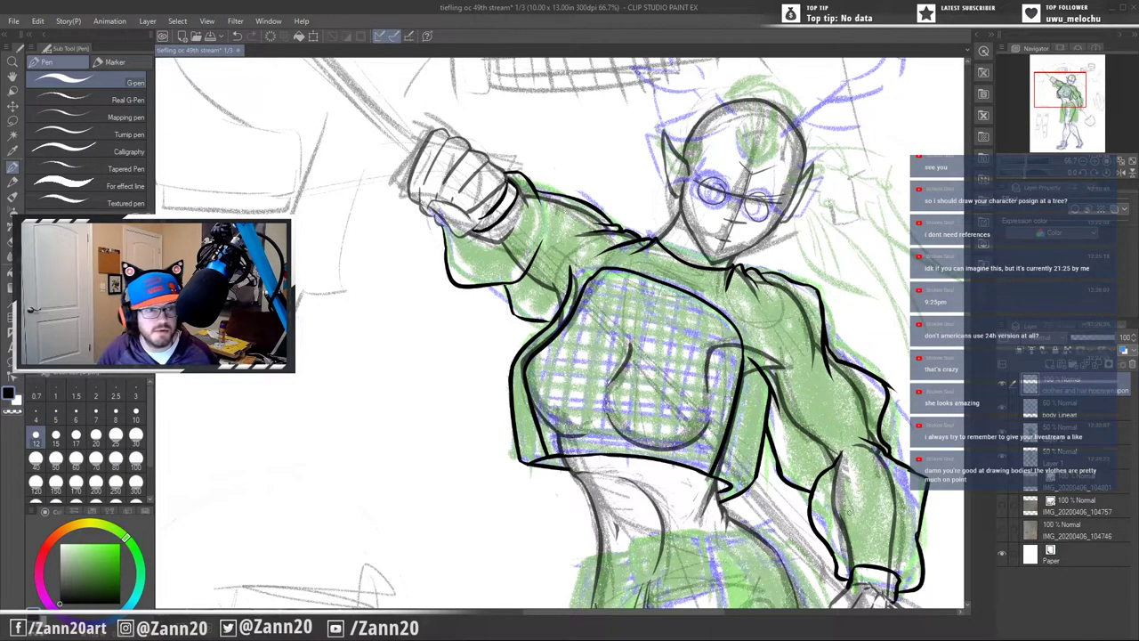
pyautogui.moveTo(857, 516); pyautogui.dragTo(813, 379)
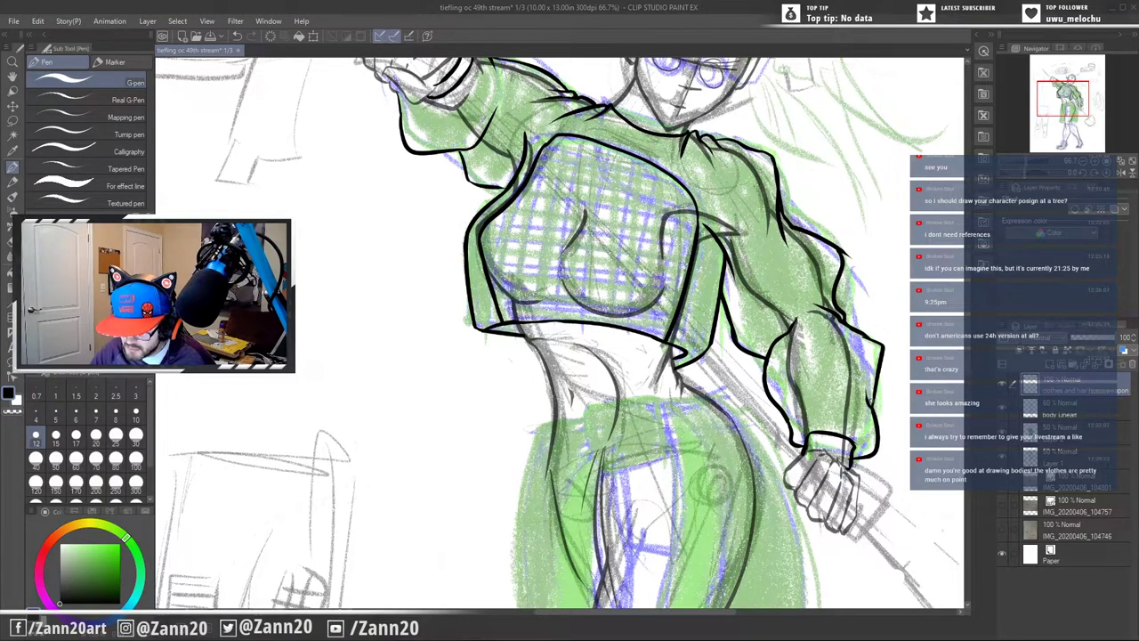
pyautogui.moveTo(872, 411); pyautogui.dragTo(868, 399)
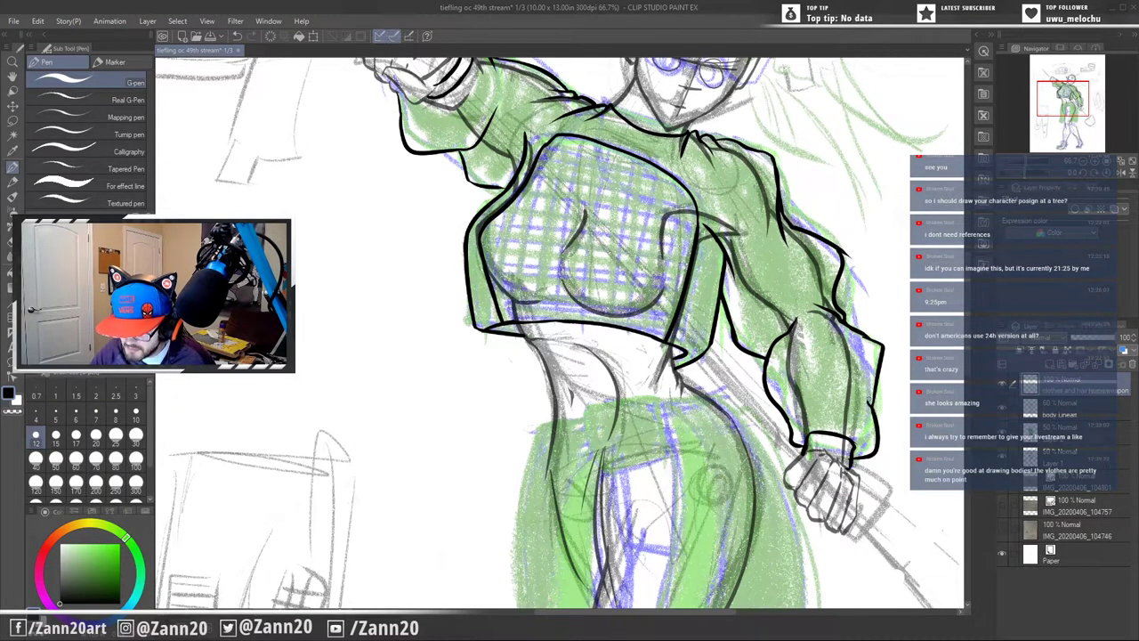
pyautogui.hotkey('ctrl', 'z')
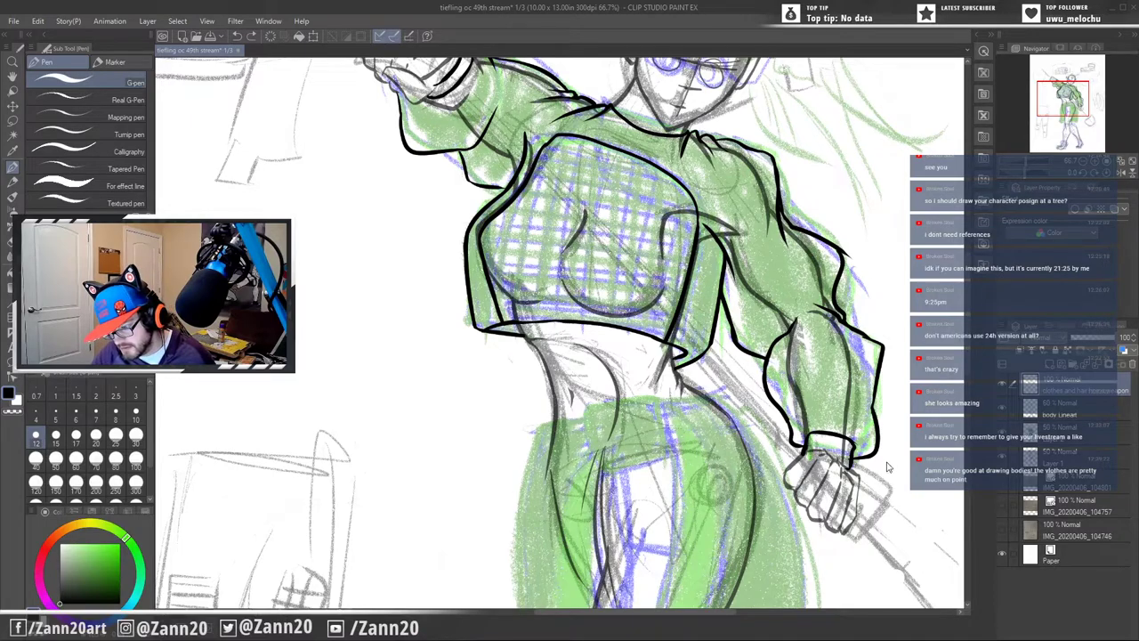
pyautogui.moveTo(869, 411)
pyautogui.mouseDown()
pyautogui.moveTo(874, 427)
pyautogui.moveTo(858, 380)
pyautogui.moveTo(841, 388)
pyautogui.mouseUp()
pyautogui.hotkey('ctrl', 'z')
pyautogui.hotkey('ctrl', 'z')
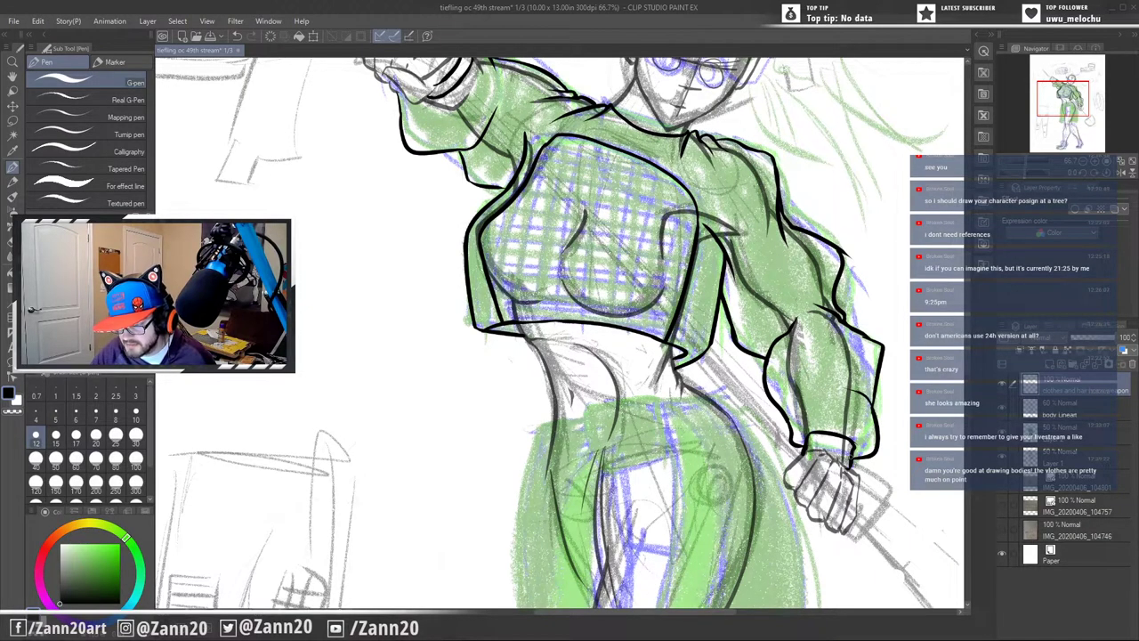
pyautogui.moveTo(873, 406); pyautogui.dragTo(863, 366)
pyautogui.hotkey('ctrl', 'z')
pyautogui.hotkey('ctrl', 'z')
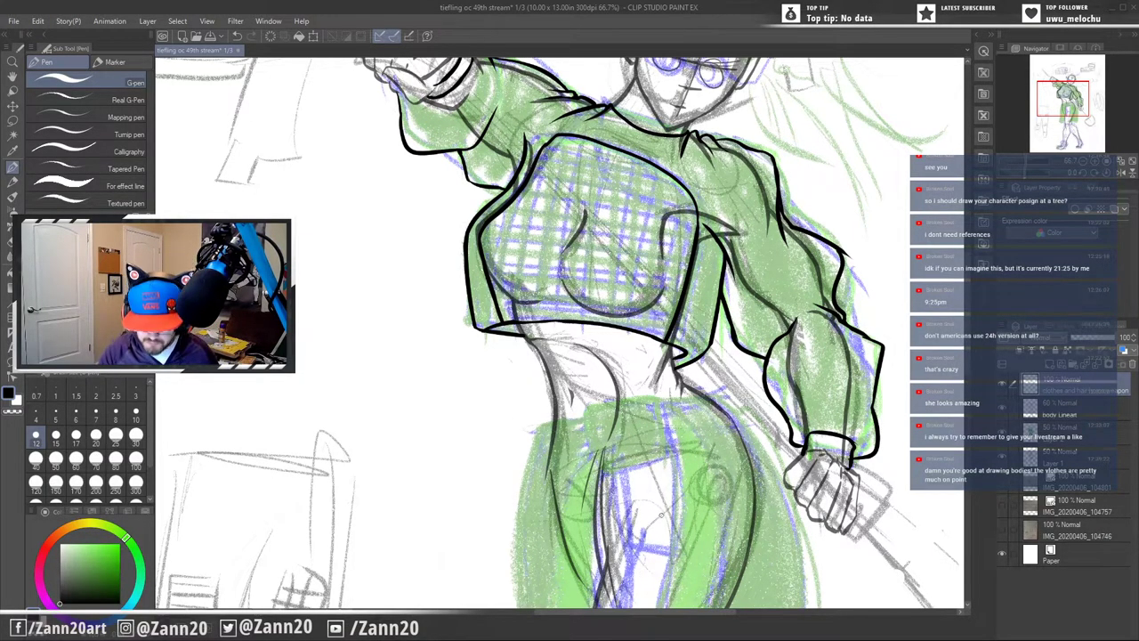
# - Try a wide four-sided buckle outline at the front of the waist
pyautogui.moveTo(726, 332); pyautogui.dragTo(716, 476)
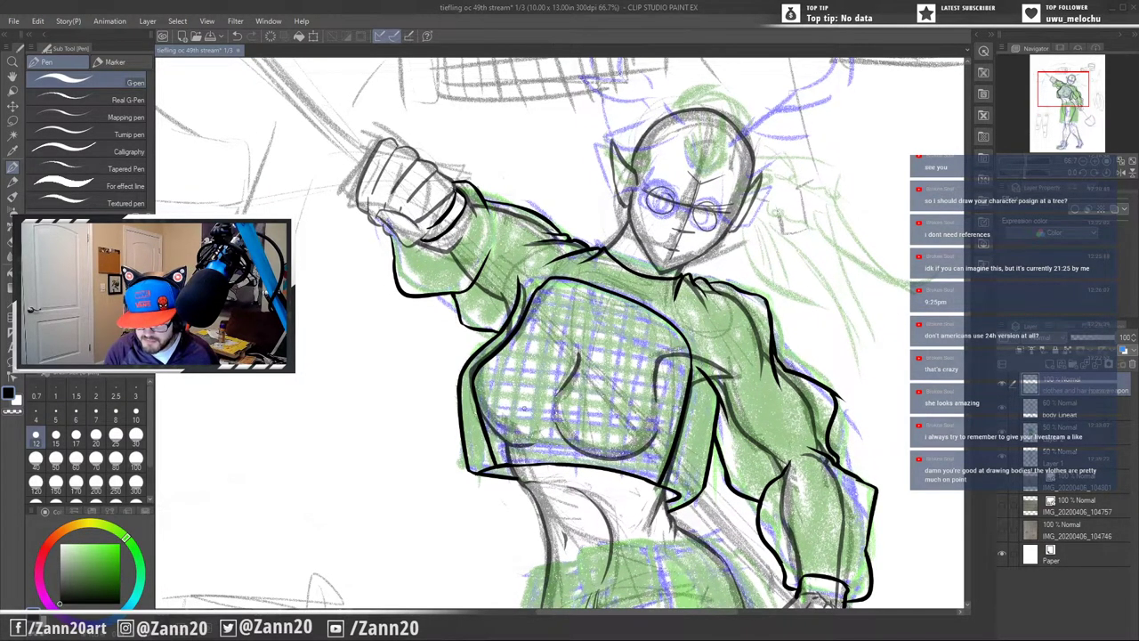
pyautogui.moveTo(678, 513); pyautogui.dragTo(674, 342)
pyautogui.moveTo(724, 524)
pyautogui.mouseDown()
pyautogui.moveTo(687, 397)
pyautogui.moveTo(688, 312)
pyautogui.moveTo(695, 383)
pyautogui.mouseUp()
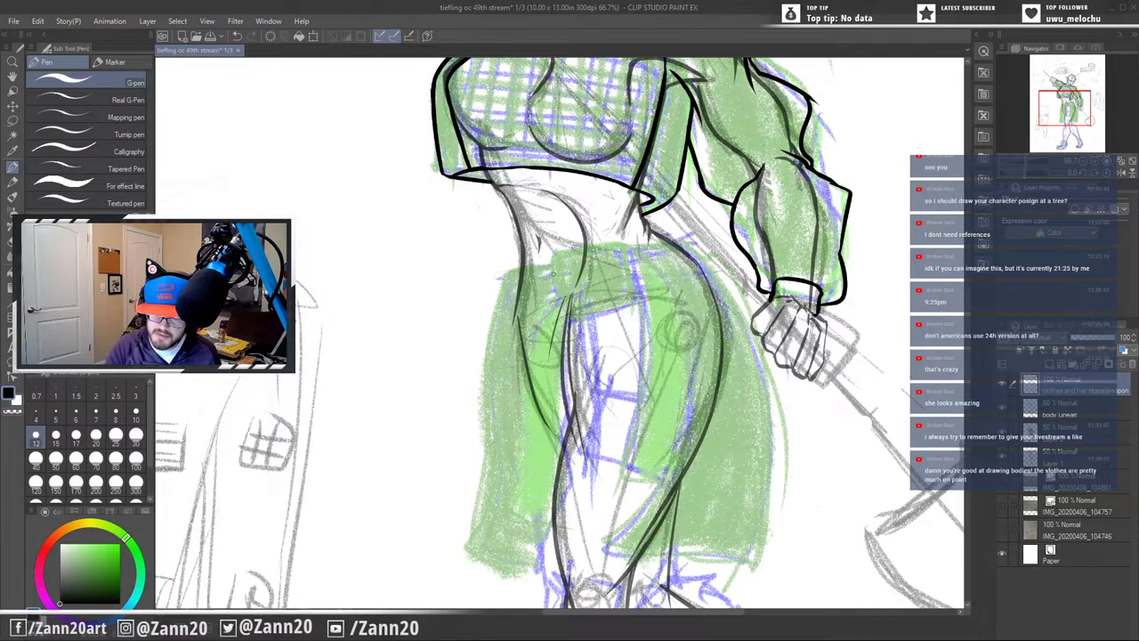
pyautogui.moveTo(552, 253); pyautogui.dragTo(562, 320)
pyautogui.moveTo(549, 253)
pyautogui.mouseDown()
pyautogui.moveTo(574, 318)
pyautogui.moveTo(596, 245)
pyautogui.moveTo(621, 245)
pyautogui.moveTo(636, 310)
pyautogui.mouseUp()
pyautogui.moveTo(566, 322); pyautogui.dragTo(642, 304)
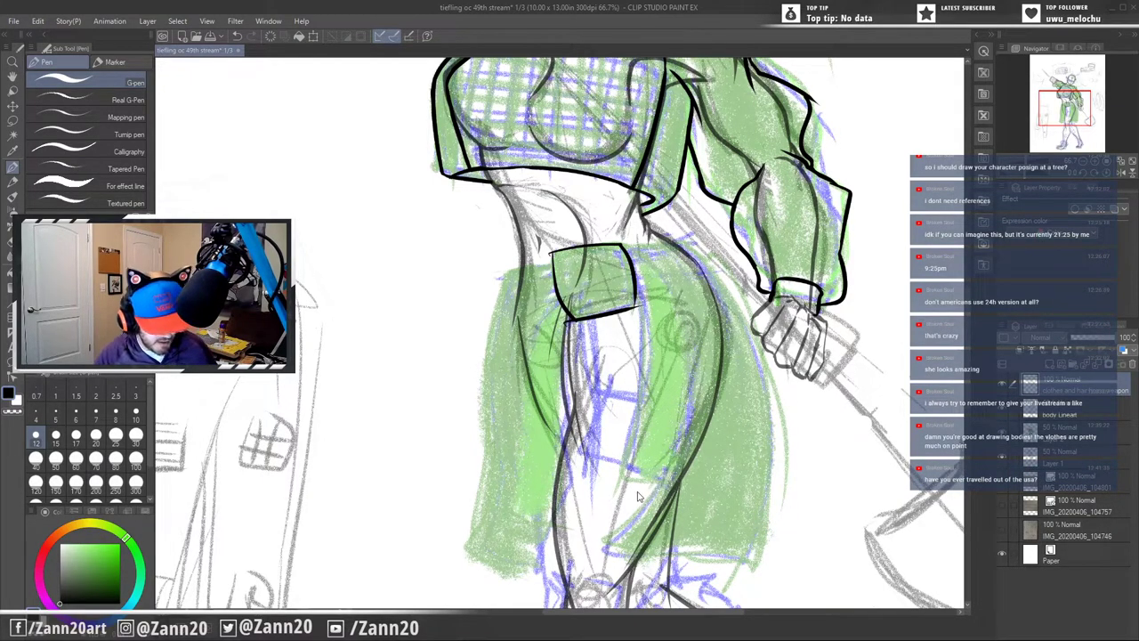
pyautogui.hotkey('ctrl', 'z')
pyautogui.hotkey('ctrl', 'z')
pyautogui.hotkey('ctrl', 'z')
pyautogui.hotkey('ctrl', 'z')
pyautogui.hotkey('ctrl', 'z')
# - Ink a small upright rectangular buckle at the front of the hips and thicken its outline
pyautogui.moveTo(537, 271); pyautogui.dragTo(539, 325)
pyautogui.moveTo(534, 272)
pyautogui.mouseDown()
pyautogui.moveTo(575, 270)
pyautogui.moveTo(570, 319)
pyautogui.mouseUp()
pyautogui.moveTo(577, 275); pyautogui.dragTo(574, 316)
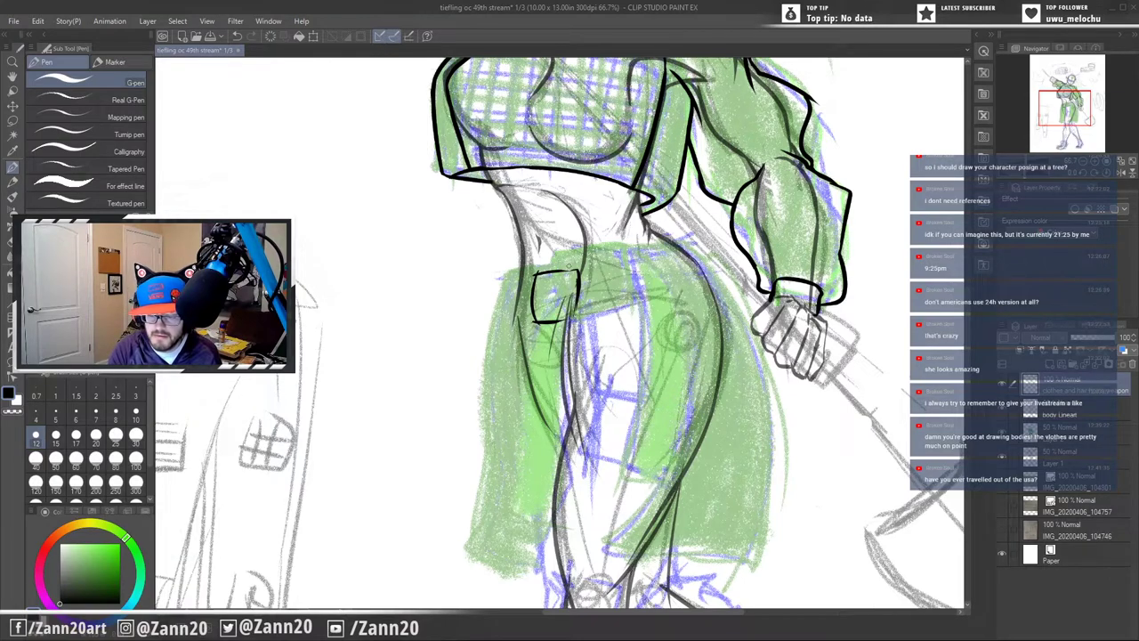
pyautogui.moveTo(577, 269)
pyautogui.mouseDown()
pyautogui.moveTo(534, 283)
pyautogui.moveTo(532, 320)
pyautogui.moveTo(573, 320)
pyautogui.moveTo(577, 271)
pyautogui.moveTo(572, 324)
pyautogui.mouseUp()
pyautogui.moveTo(572, 271)
pyautogui.mouseDown()
pyautogui.moveTo(580, 306)
pyautogui.moveTo(565, 324)
pyautogui.mouseUp()
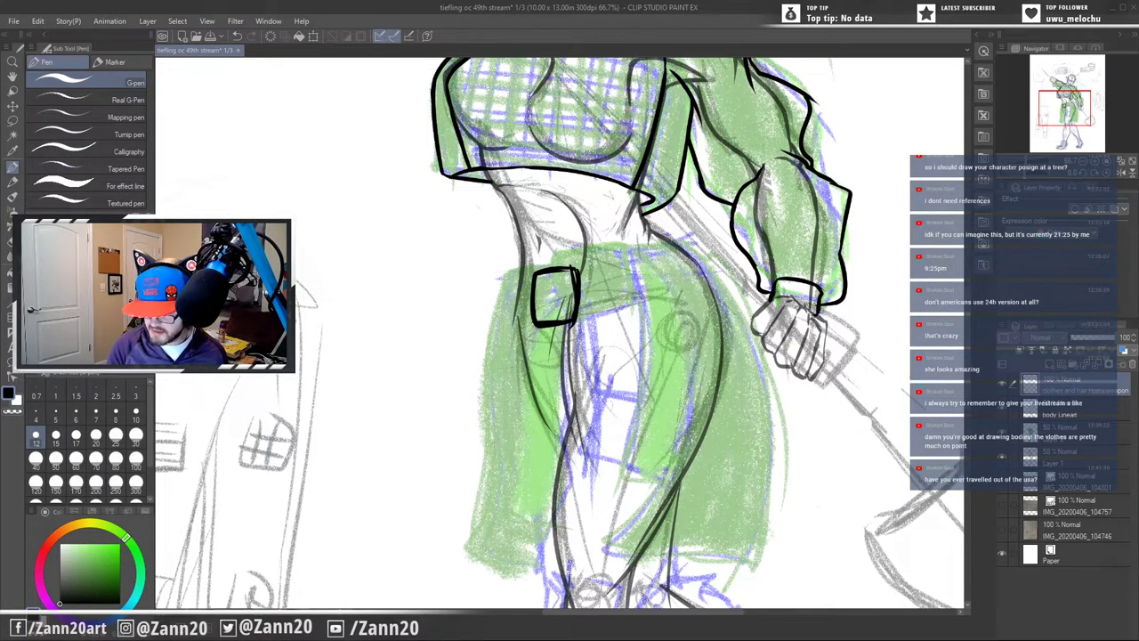
# - Ink the belt's upper edge outward from both sides of the buckle and curve the garment's top edge over the far hip
pyautogui.moveTo(577, 271); pyautogui.dragTo(669, 244)
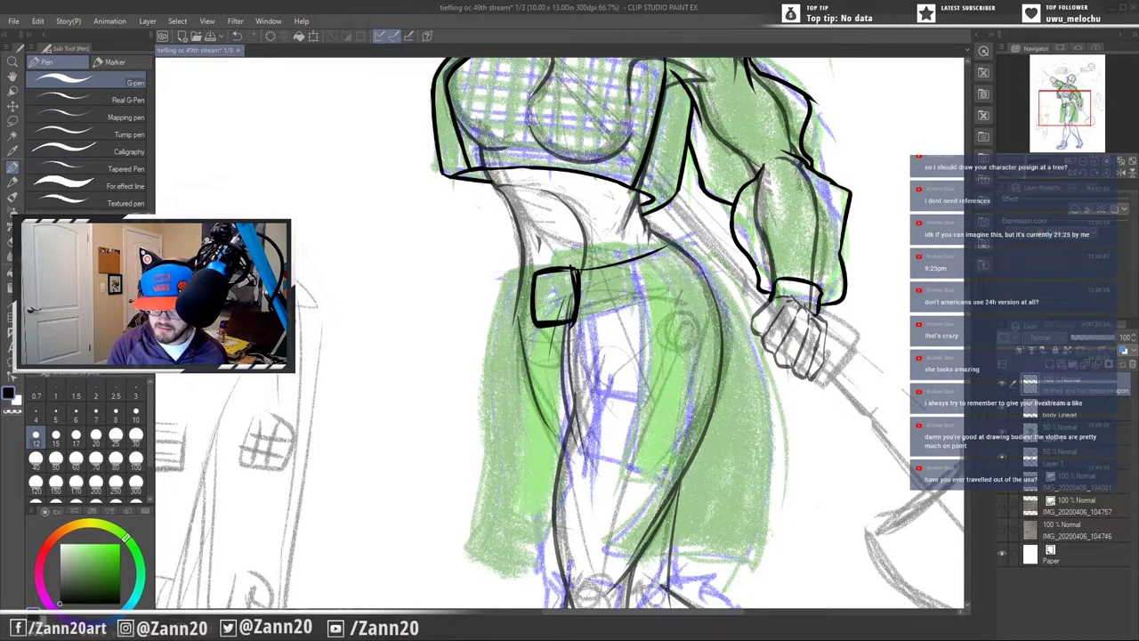
pyautogui.moveTo(578, 271); pyautogui.dragTo(667, 249)
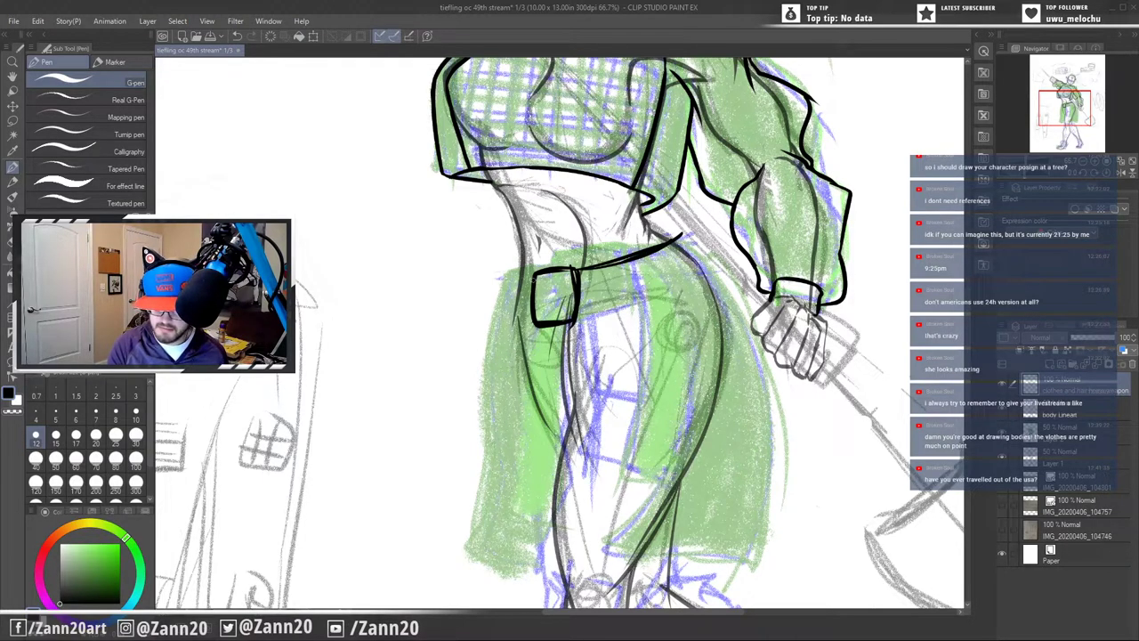
pyautogui.moveTo(537, 265); pyautogui.dragTo(495, 279)
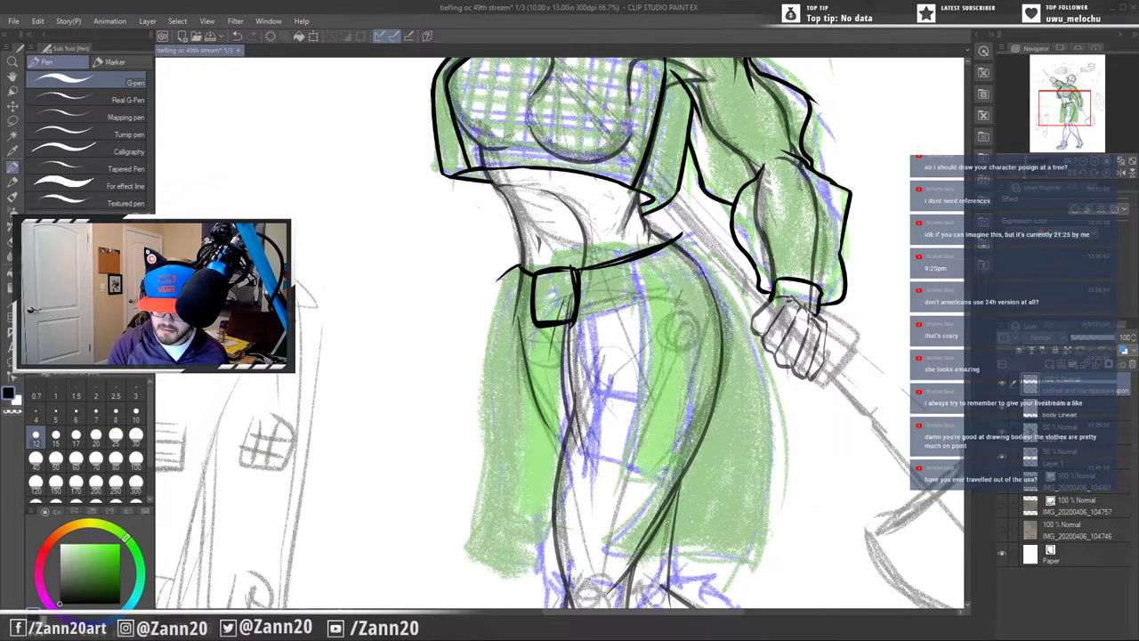
pyautogui.moveTo(671, 236); pyautogui.dragTo(706, 261)
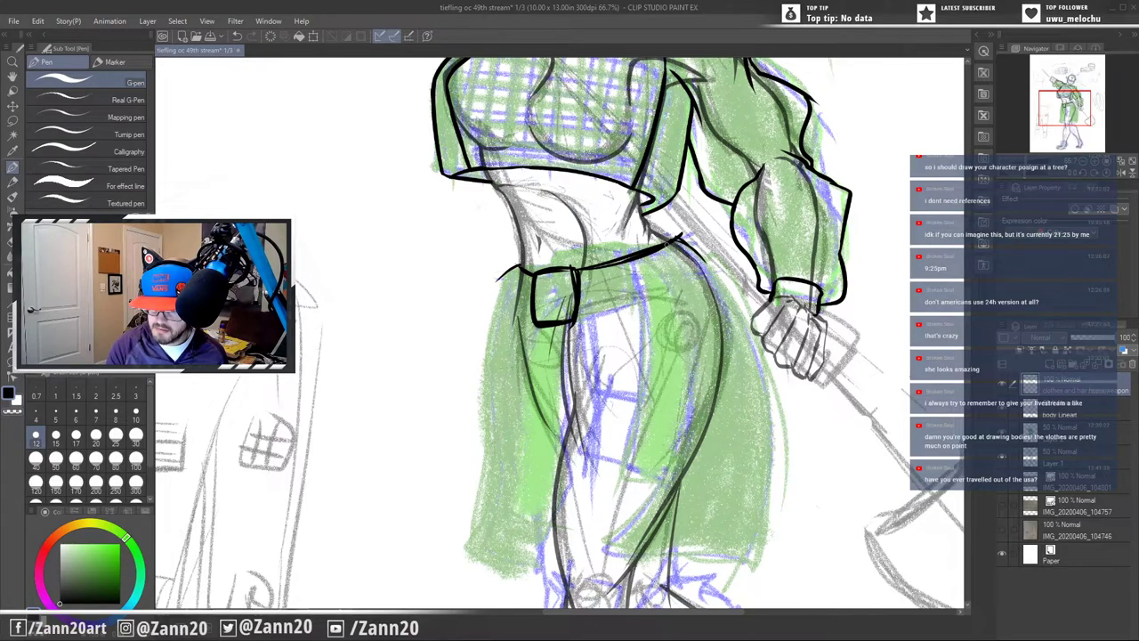
pyautogui.hotkey('ctrl', 'z')
pyautogui.hotkey('ctrl', 'z')
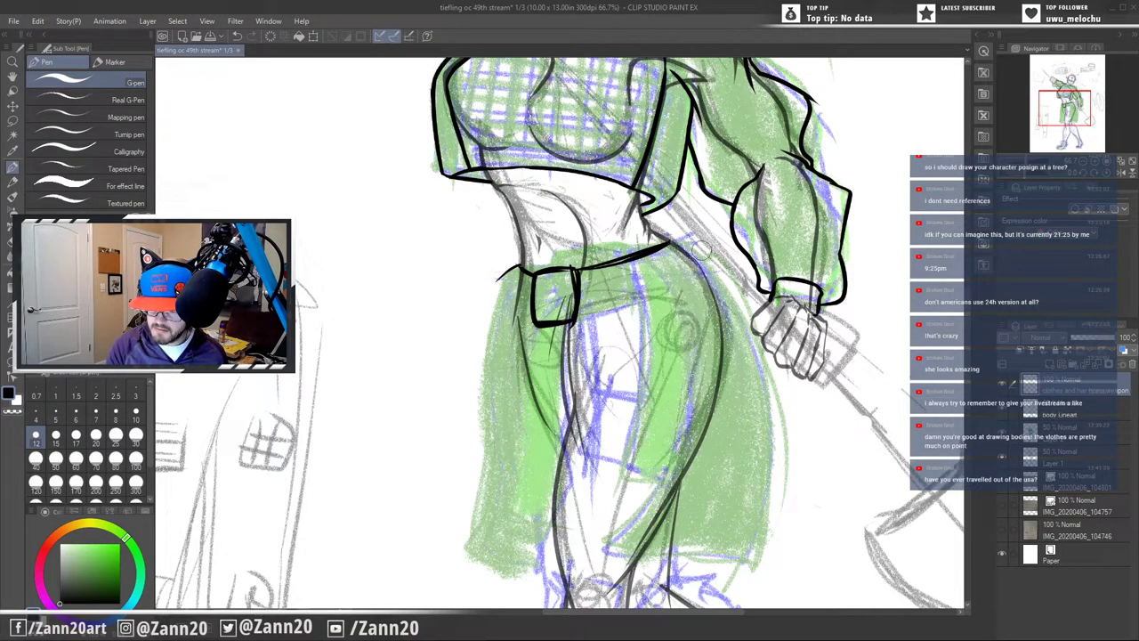
pyautogui.moveTo(661, 233); pyautogui.dragTo(712, 255)
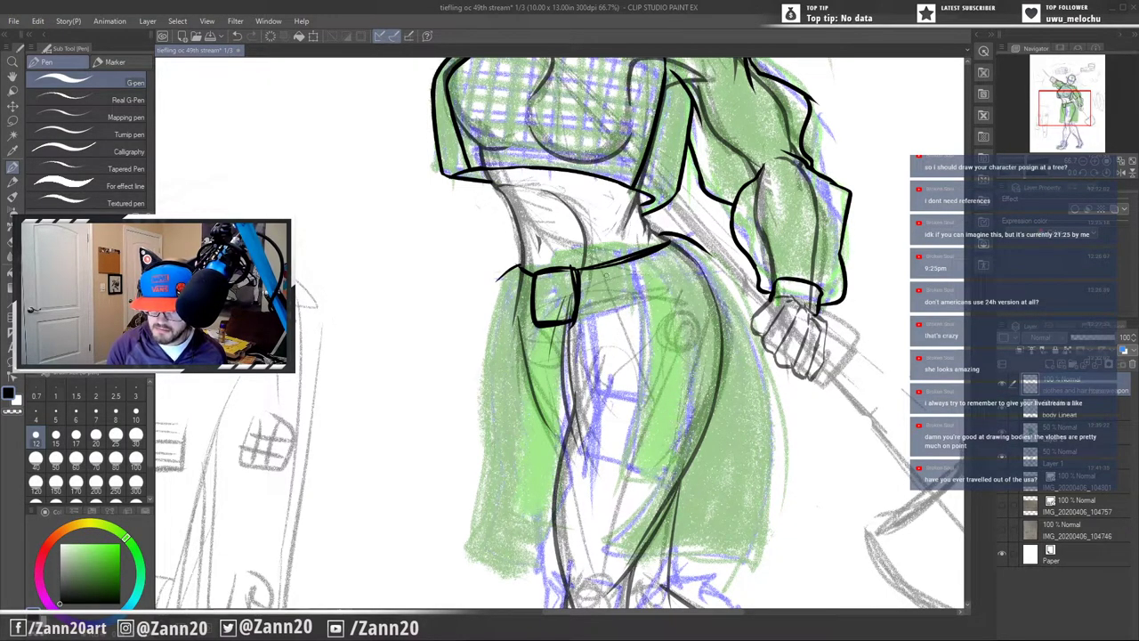
# - Ink the outer edges of both long skirt panels from the hips to the knees, with their curved bottom hems
pyautogui.moveTo(504, 269)
pyautogui.mouseDown()
pyautogui.moveTo(490, 459)
pyautogui.moveTo(443, 568)
pyautogui.moveTo(584, 577)
pyautogui.mouseUp()
pyautogui.moveTo(695, 236)
pyautogui.mouseDown()
pyautogui.moveTo(765, 333)
pyautogui.moveTo(767, 536)
pyautogui.moveTo(757, 570)
pyautogui.moveTo(595, 537)
pyautogui.moveTo(712, 297)
pyautogui.moveTo(682, 238)
pyautogui.mouseUp()
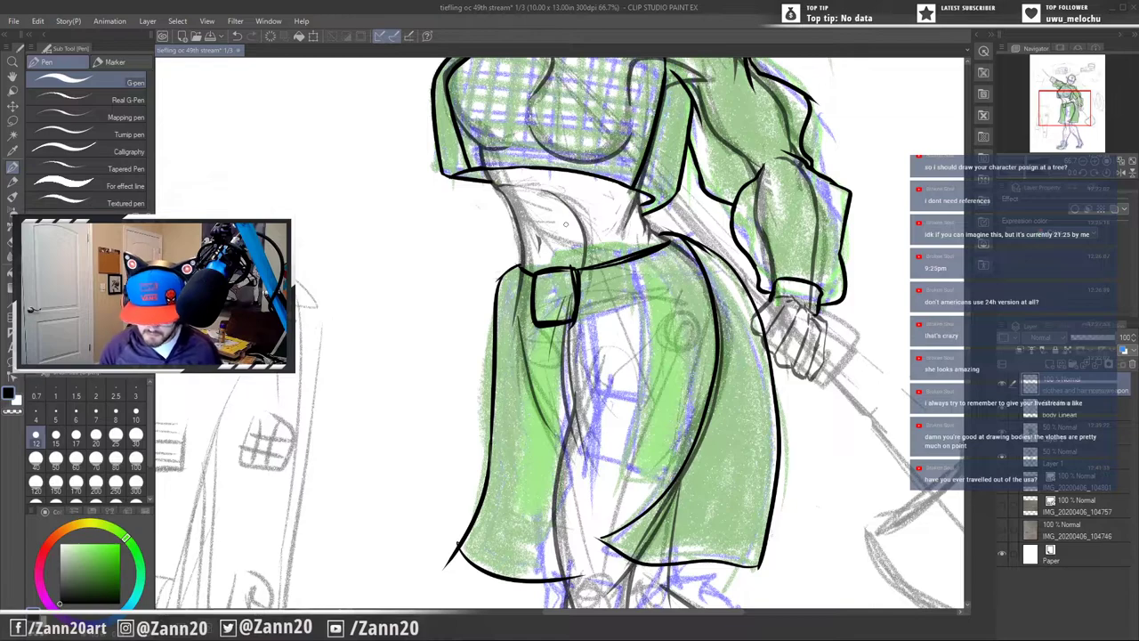
pyautogui.hotkey('ctrl', 'z')
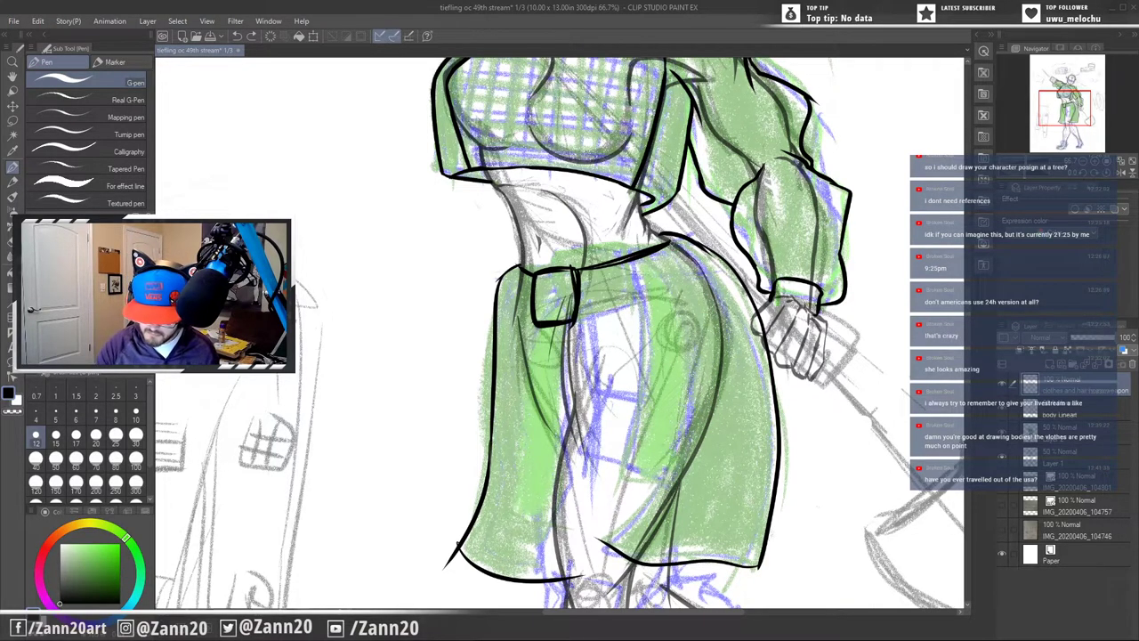
pyautogui.moveTo(685, 251)
pyautogui.mouseDown()
pyautogui.moveTo(647, 525)
pyautogui.moveTo(593, 584)
pyautogui.mouseUp()
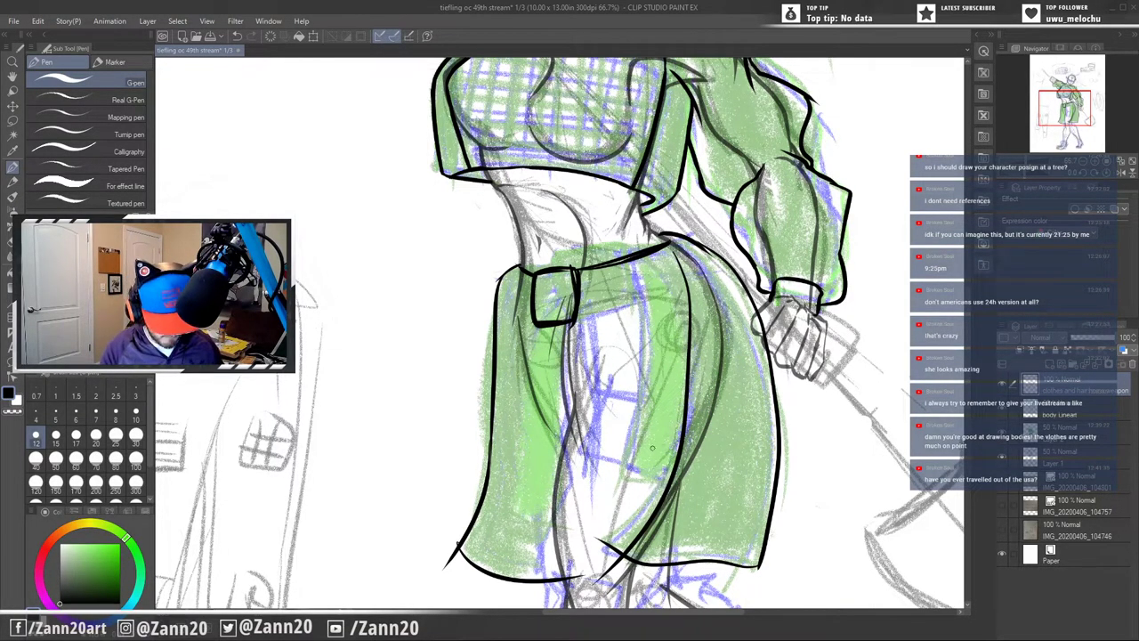
pyautogui.hotkey('ctrl', 'z')
pyautogui.moveTo(667, 256)
pyautogui.mouseDown()
pyautogui.moveTo(669, 436)
pyautogui.moveTo(596, 543)
pyautogui.mouseUp()
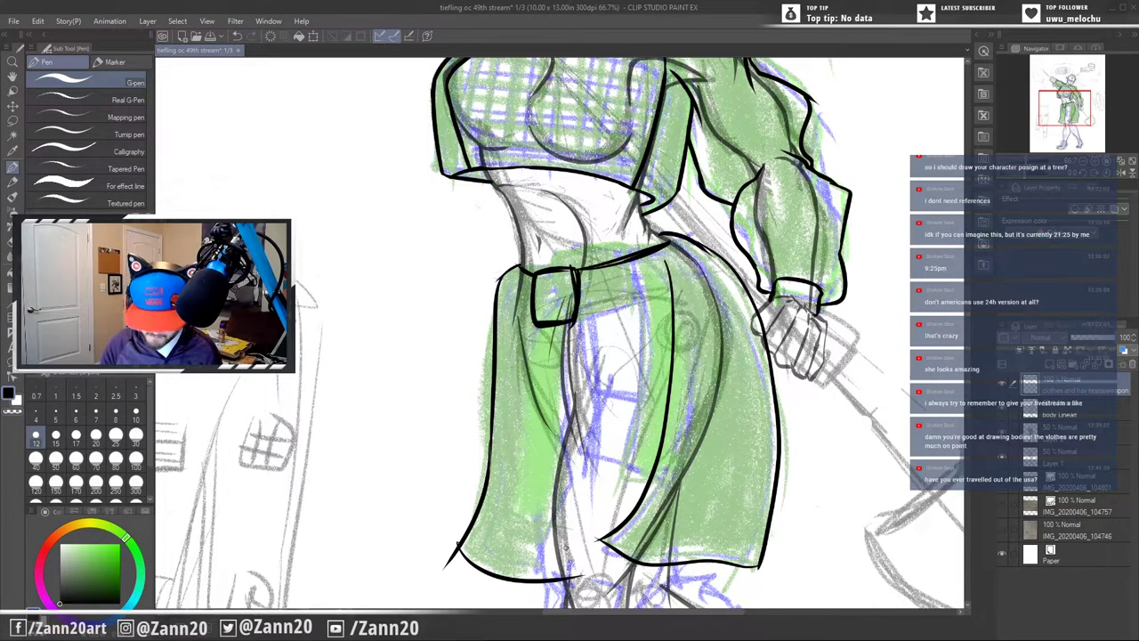
pyautogui.hotkey('ctrl', 'z')
pyautogui.moveTo(600, 543)
pyautogui.mouseDown()
pyautogui.moveTo(634, 510)
pyautogui.moveTo(669, 272)
pyautogui.mouseUp()
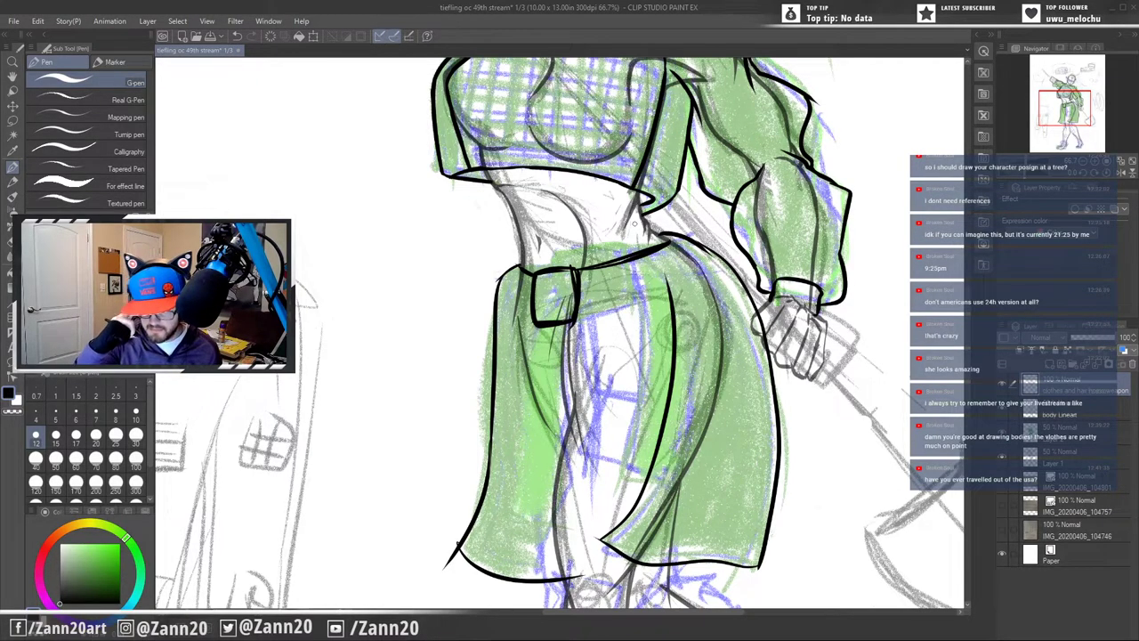
pyautogui.hotkey('ctrl', 'z')
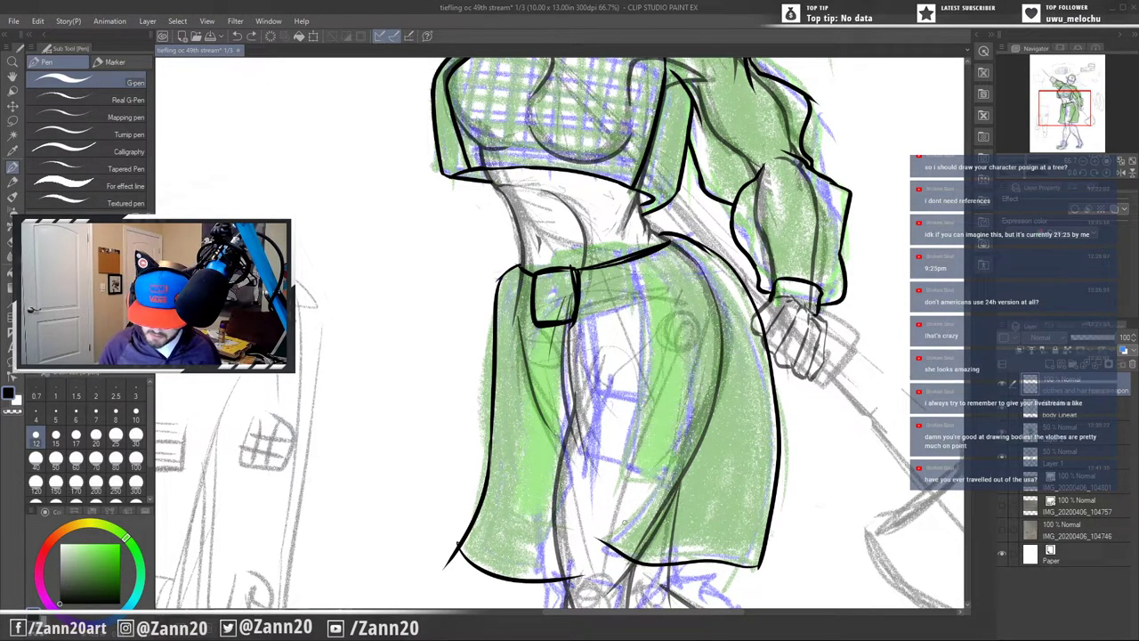
pyautogui.moveTo(578, 285)
pyautogui.mouseDown()
pyautogui.moveTo(634, 375)
pyautogui.moveTo(597, 541)
pyautogui.mouseUp()
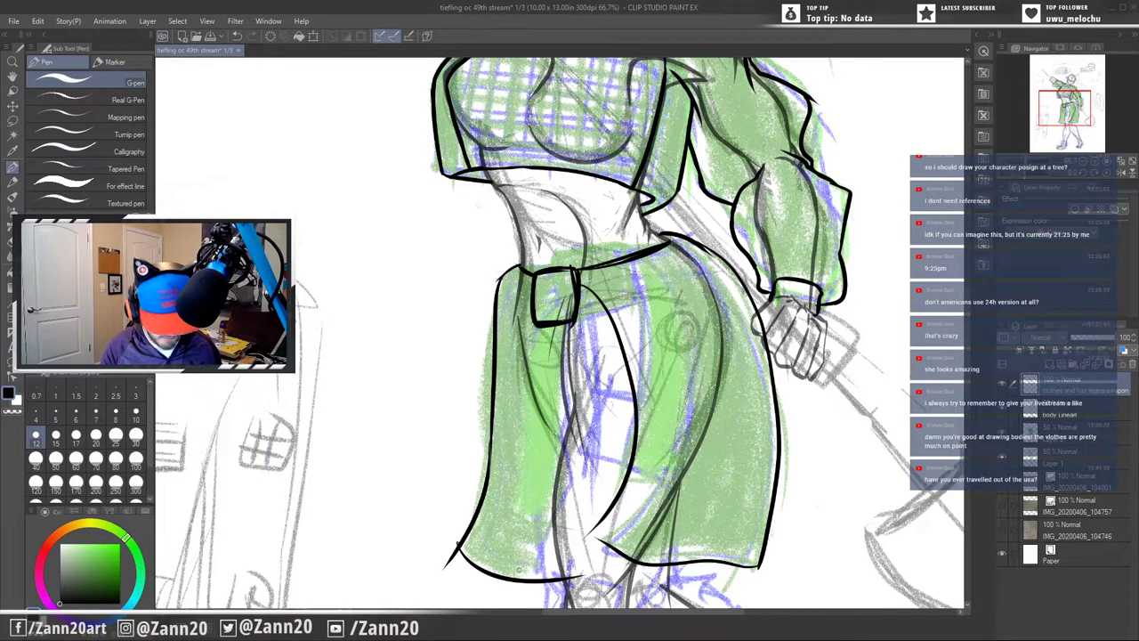
pyautogui.hotkey('ctrl', 'z')
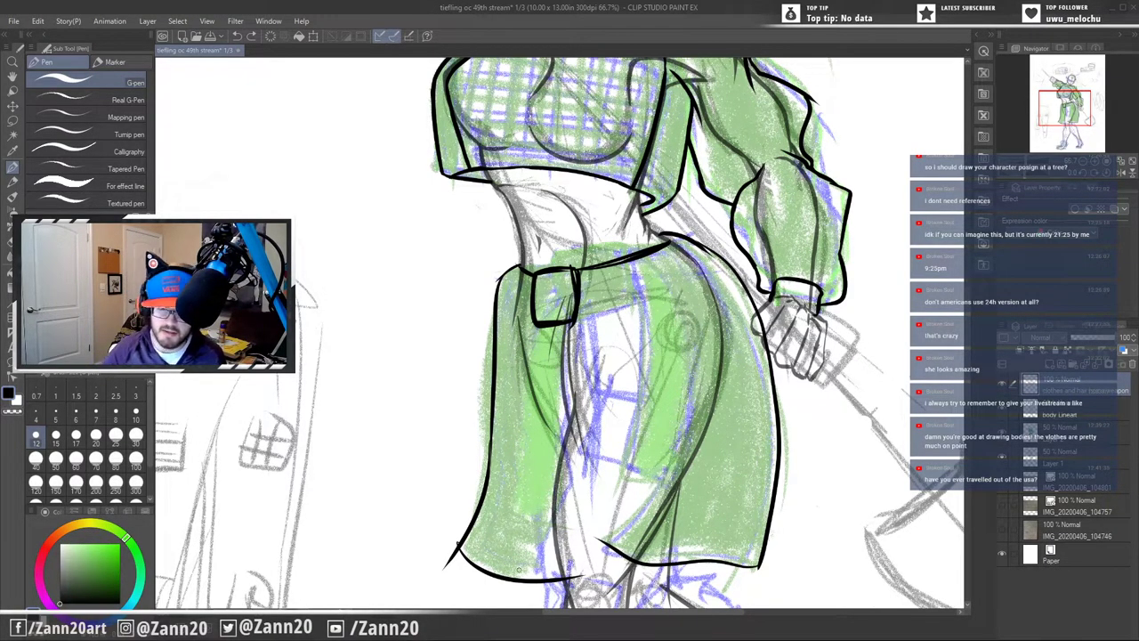
# - Ink a short curved line from the buckle's upper corner down the near hip
pyautogui.moveTo(519, 299); pyautogui.dragTo(534, 436)
pyautogui.hotkey('ctrl', 'z')
pyautogui.moveTo(534, 280); pyautogui.dragTo(516, 358)
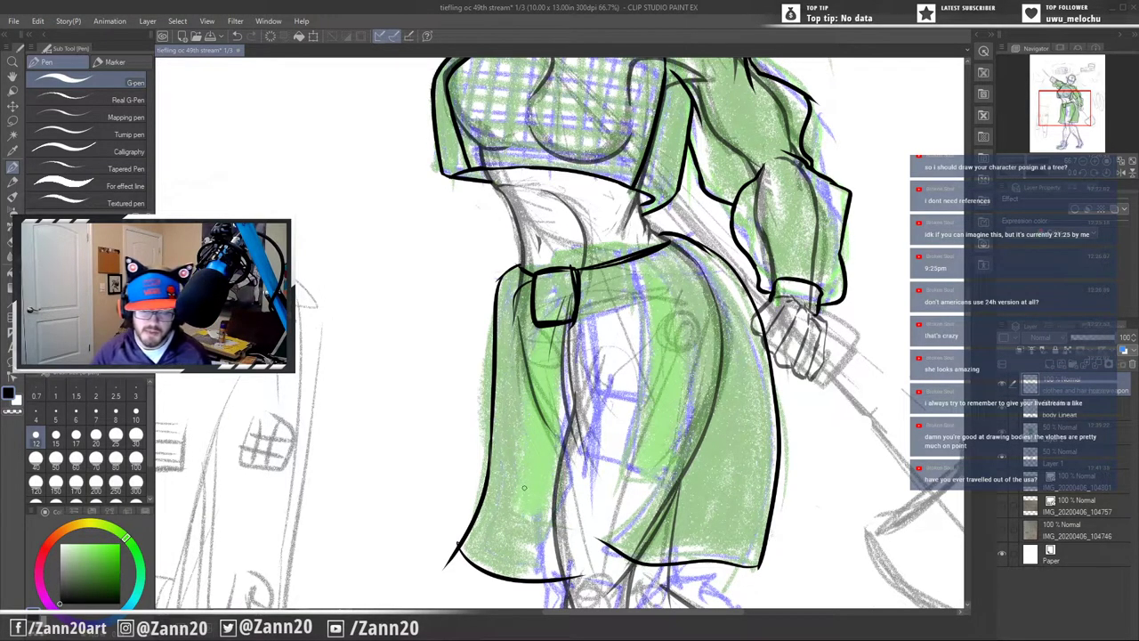
# - Undo the short line on the near hip and ink both edges of a sash tail hanging from the buckle over the near thigh
pyautogui.hotkey('ctrl', 'z')
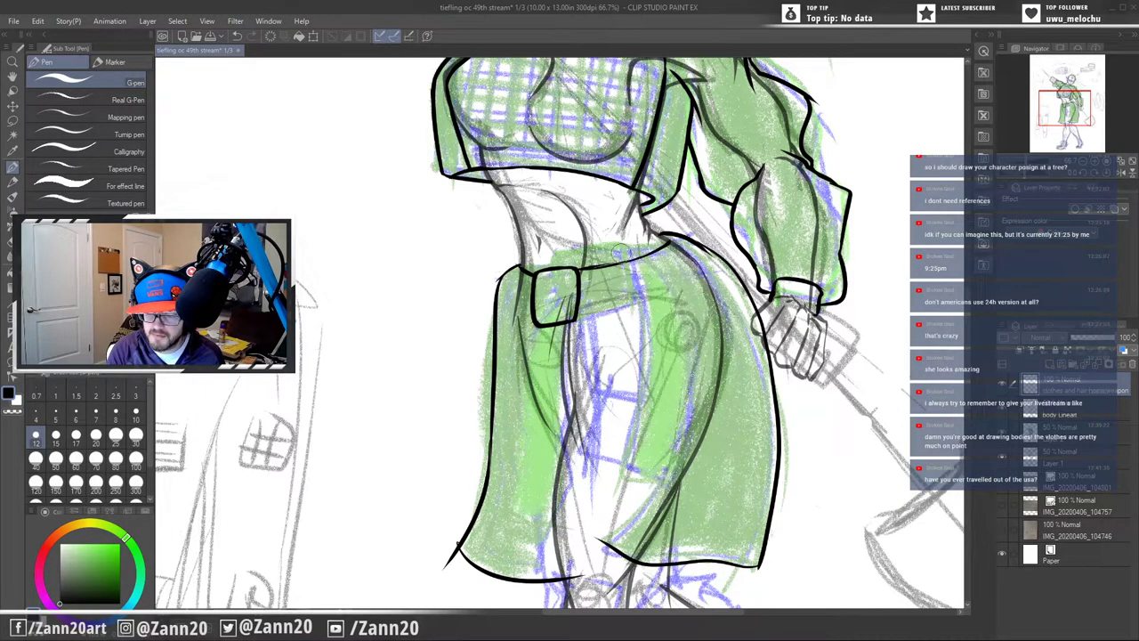
pyautogui.moveTo(575, 268); pyautogui.dragTo(648, 255)
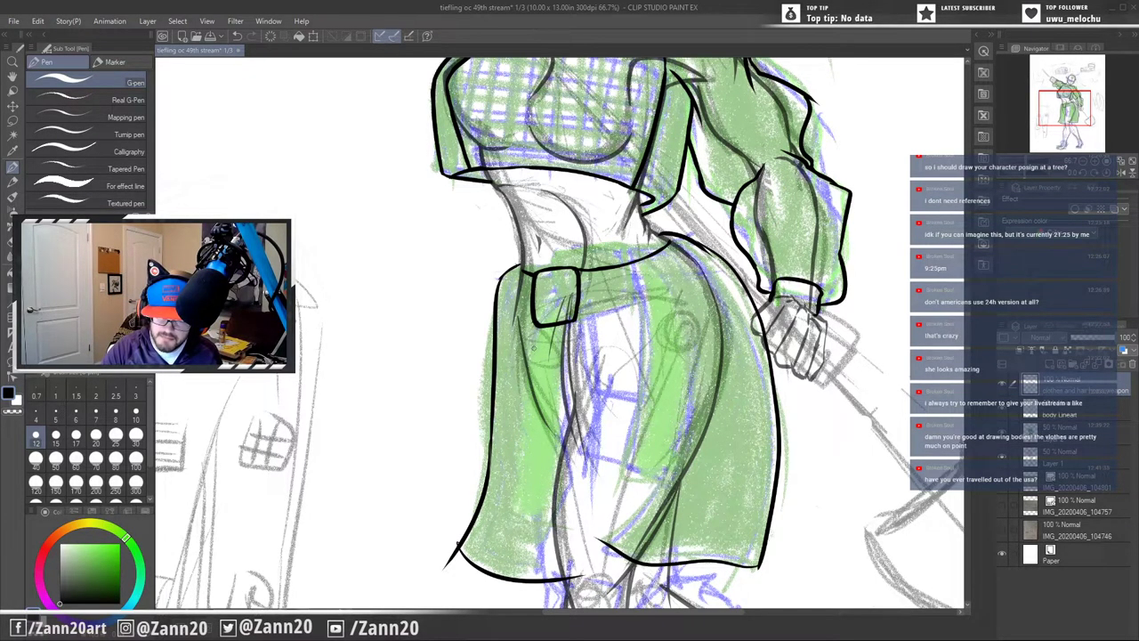
pyautogui.moveTo(527, 285)
pyautogui.mouseDown()
pyautogui.moveTo(490, 479)
pyautogui.moveTo(472, 494)
pyautogui.moveTo(492, 516)
pyautogui.moveTo(525, 499)
pyautogui.mouseUp()
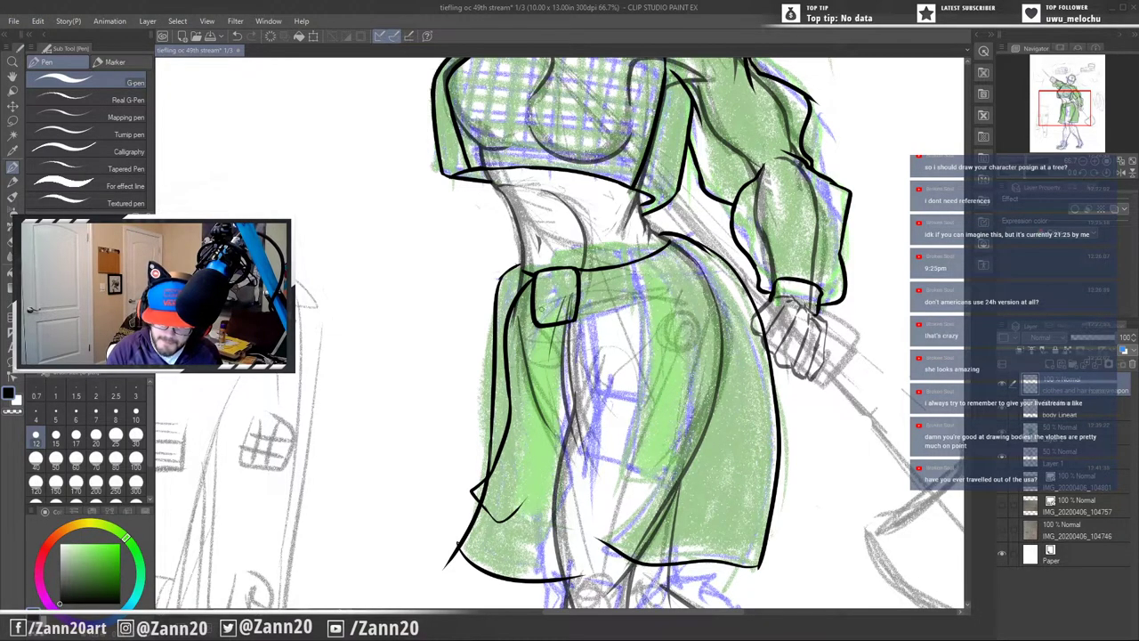
pyautogui.moveTo(535, 323)
pyautogui.mouseDown()
pyautogui.moveTo(548, 481)
pyautogui.moveTo(491, 532)
pyautogui.mouseUp()
pyautogui.hotkey('ctrl', 'z')
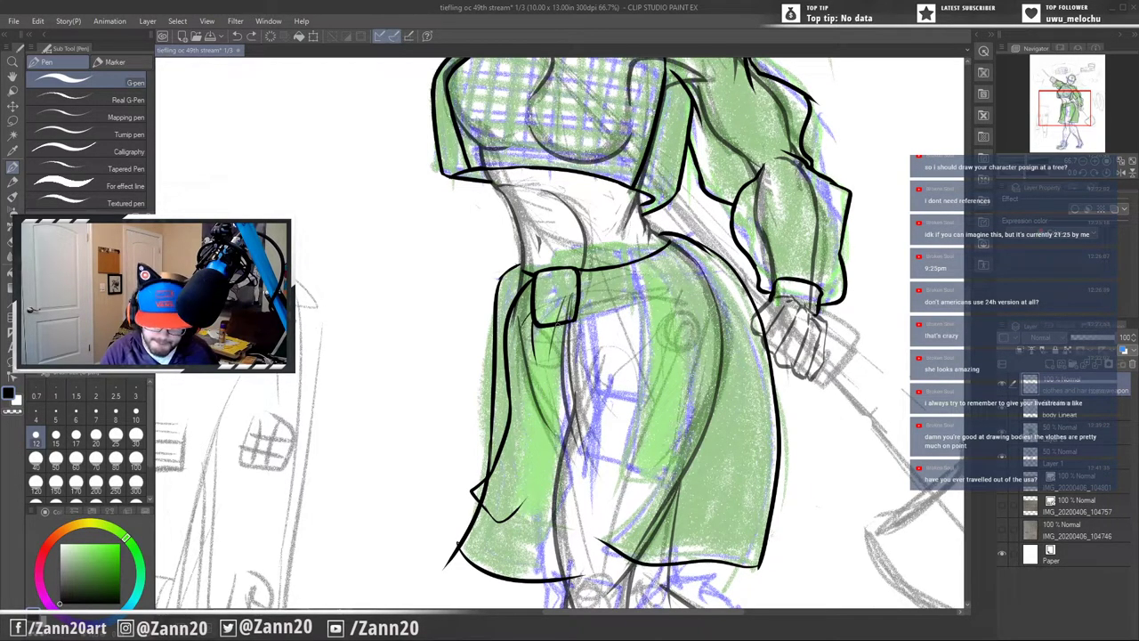
pyautogui.moveTo(536, 320)
pyautogui.mouseDown()
pyautogui.moveTo(513, 499)
pyautogui.moveTo(473, 543)
pyautogui.mouseUp()
pyautogui.hotkey('ctrl', 'z')
pyautogui.moveTo(534, 328)
pyautogui.mouseDown()
pyautogui.moveTo(535, 445)
pyautogui.moveTo(491, 539)
pyautogui.mouseUp()
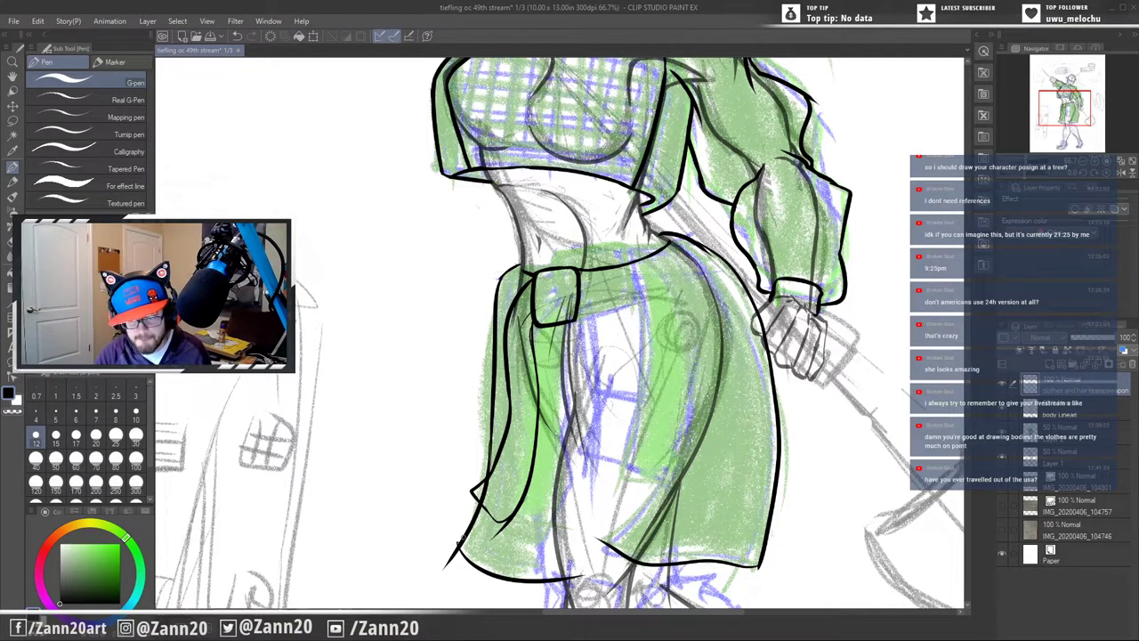
# - Ink a second, narrow sash tail hanging from the buckle's far side down to the skirt hem, with an angled end
pyautogui.moveTo(580, 274)
pyautogui.mouseDown()
pyautogui.moveTo(600, 316)
pyautogui.moveTo(610, 561)
pyautogui.moveTo(596, 527)
pyautogui.moveTo(568, 548)
pyautogui.moveTo(551, 479)
pyautogui.moveTo(549, 418)
pyautogui.mouseUp()
pyautogui.moveTo(577, 305); pyautogui.dragTo(585, 361)
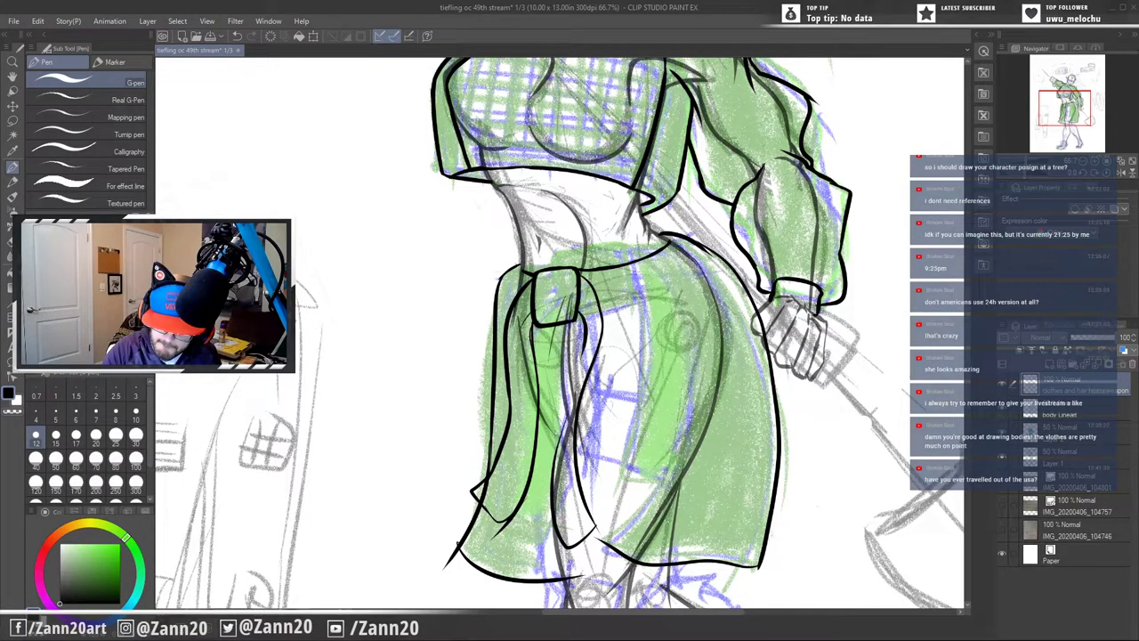
pyautogui.hotkey('ctrl', 'z')
pyautogui.moveTo(579, 312); pyautogui.dragTo(573, 396)
pyautogui.moveTo(577, 358); pyautogui.dragTo(554, 535)
pyautogui.moveTo(562, 432); pyautogui.dragTo(550, 561)
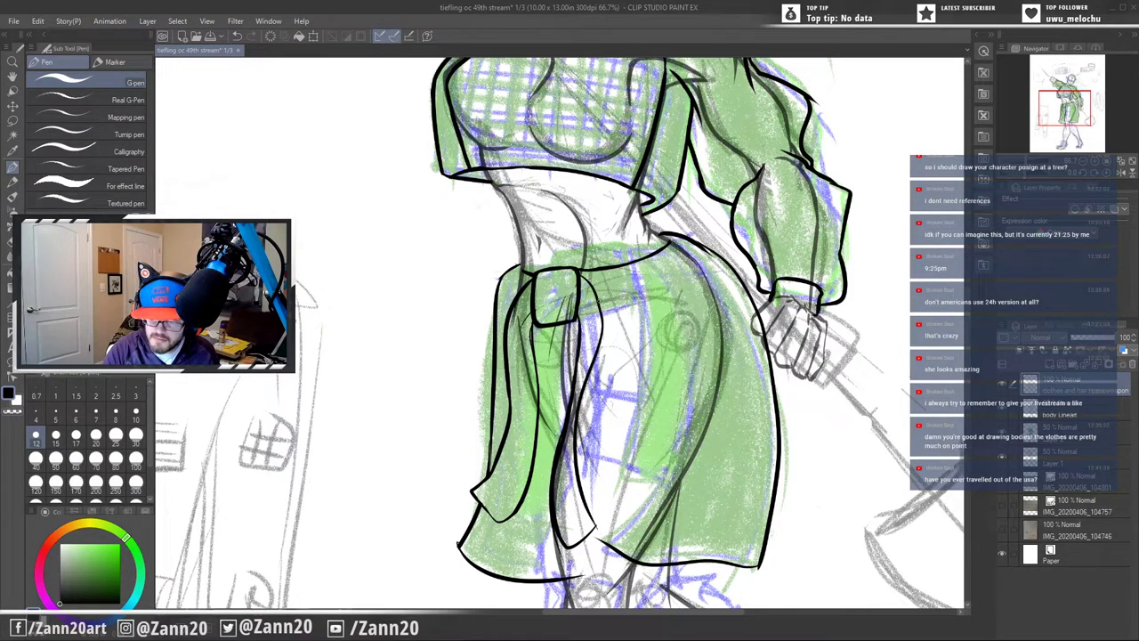
# - Try to ink the belt's lower edge and the inner edge of the far skirt panel, and undo the strokes
pyautogui.moveTo(602, 311)
pyautogui.mouseDown()
pyautogui.moveTo(641, 323)
pyautogui.moveTo(639, 308)
pyautogui.moveTo(640, 341)
pyautogui.mouseUp()
pyautogui.moveTo(639, 271); pyautogui.dragTo(648, 332)
pyautogui.moveTo(643, 258); pyautogui.dragTo(635, 396)
pyautogui.moveTo(648, 326); pyautogui.dragTo(642, 362)
pyautogui.moveTo(651, 358)
pyautogui.mouseDown()
pyautogui.moveTo(617, 509)
pyautogui.moveTo(583, 575)
pyautogui.mouseUp()
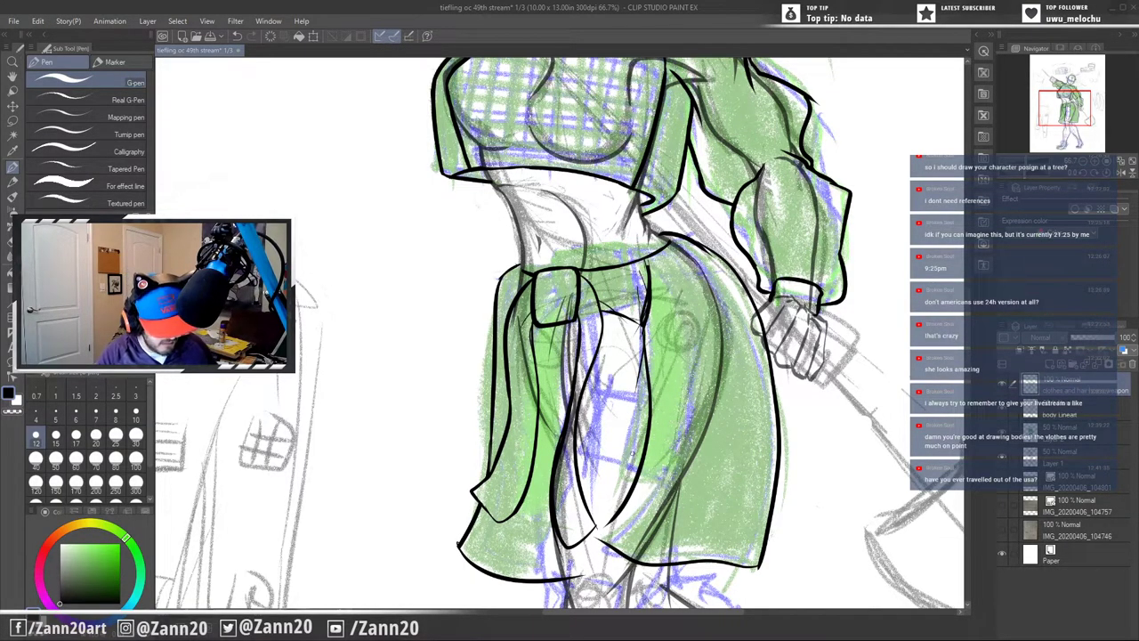
pyautogui.hotkey('ctrl', 'z')
pyautogui.hotkey('ctrl', 'z')
pyautogui.hotkey('ctrl', 'z')
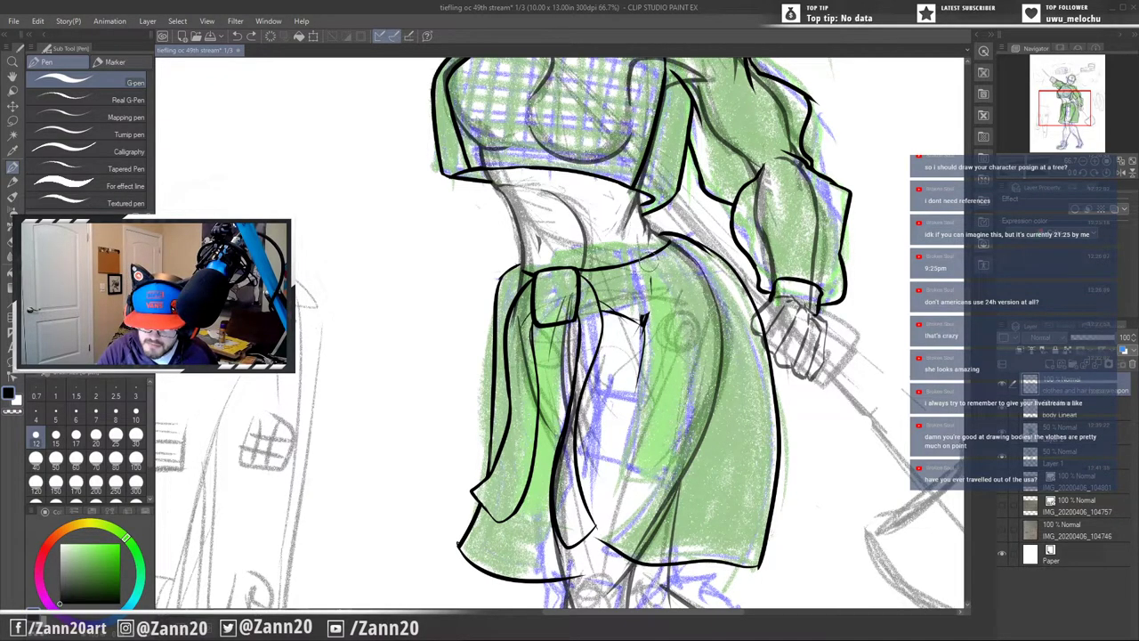
pyautogui.moveTo(642, 322)
pyautogui.mouseDown()
pyautogui.moveTo(641, 365)
pyautogui.moveTo(641, 347)
pyautogui.mouseUp()
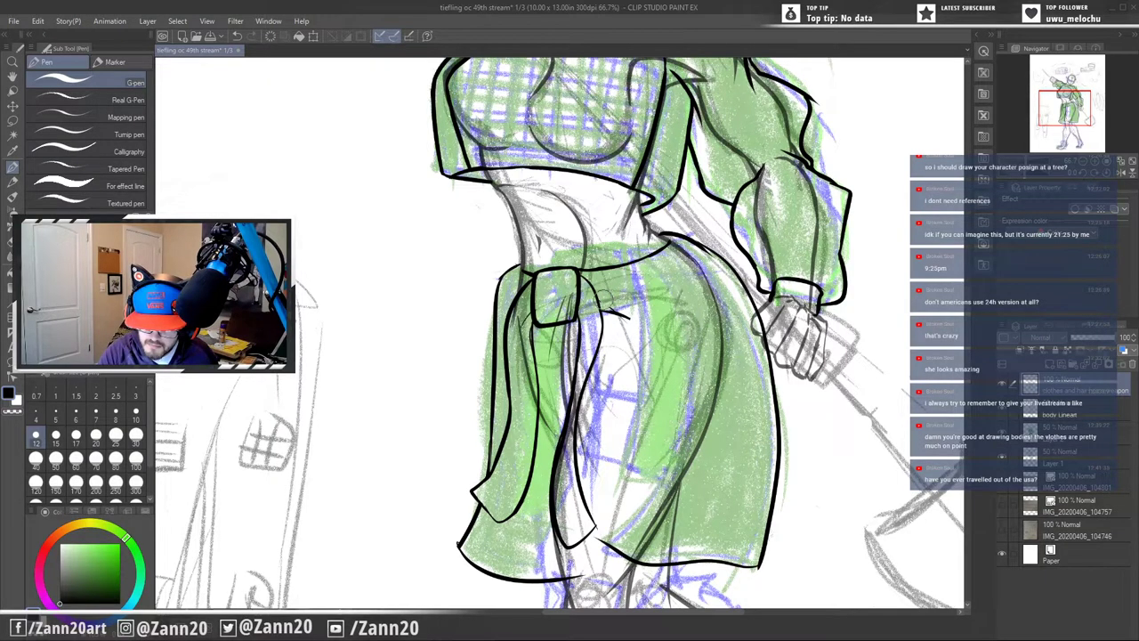
pyautogui.hotkey('ctrl', 'z')
# - Ink the belt's lower edge, the wavy inner edge of the far skirt panel down to its hem, and a small pointed fold at the far hip
pyautogui.moveTo(603, 308); pyautogui.dragTo(653, 331)
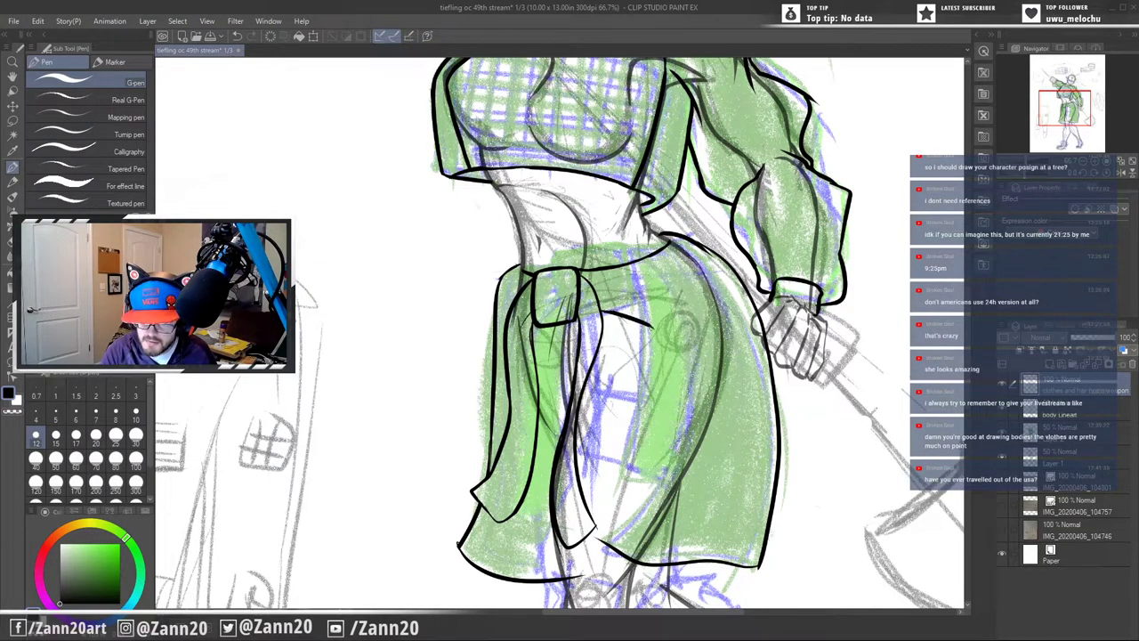
pyautogui.moveTo(644, 276); pyautogui.dragTo(653, 324)
pyautogui.hotkey('ctrl', 'z')
pyautogui.moveTo(642, 267)
pyautogui.mouseDown()
pyautogui.moveTo(653, 371)
pyautogui.moveTo(596, 545)
pyautogui.mouseUp()
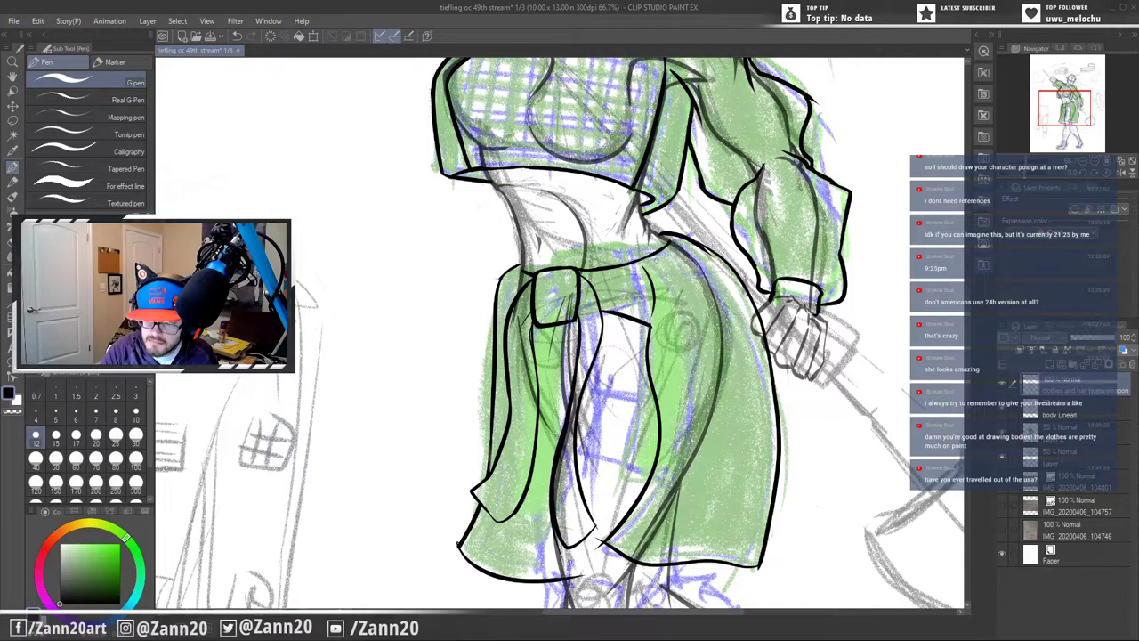
pyautogui.moveTo(668, 276)
pyautogui.mouseDown()
pyautogui.moveTo(691, 249)
pyautogui.moveTo(686, 229)
pyautogui.moveTo(663, 229)
pyautogui.mouseUp()
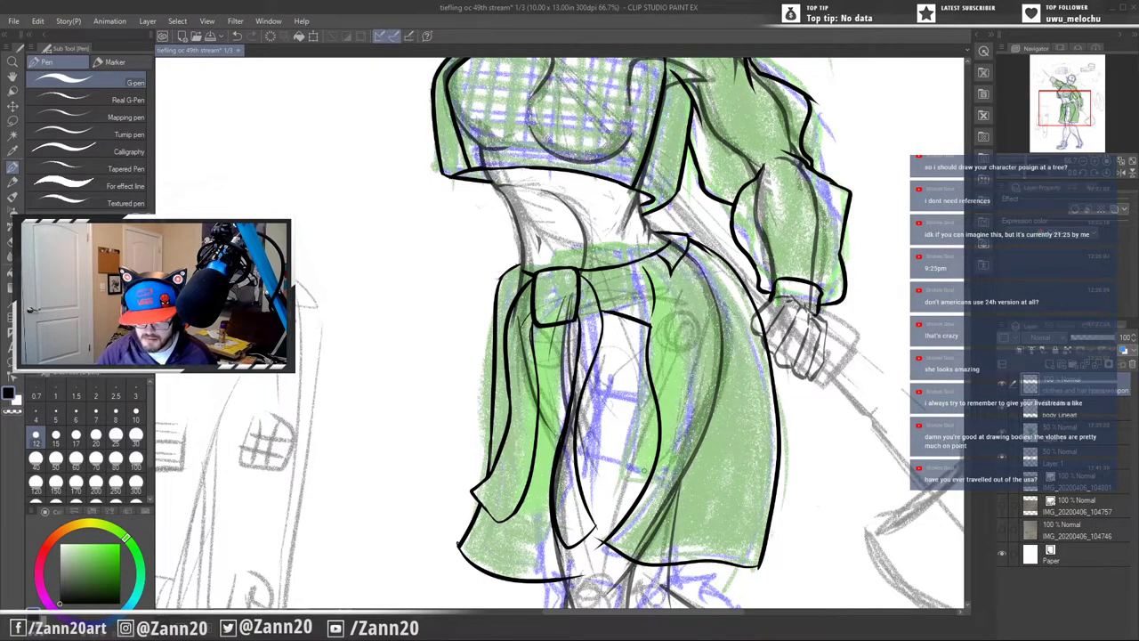
# - Ink a curved line across the upper chest from the top's upper edge to the far armpit, and refine both of its ends
pyautogui.moveTo(671, 496); pyautogui.dragTo(681, 319)
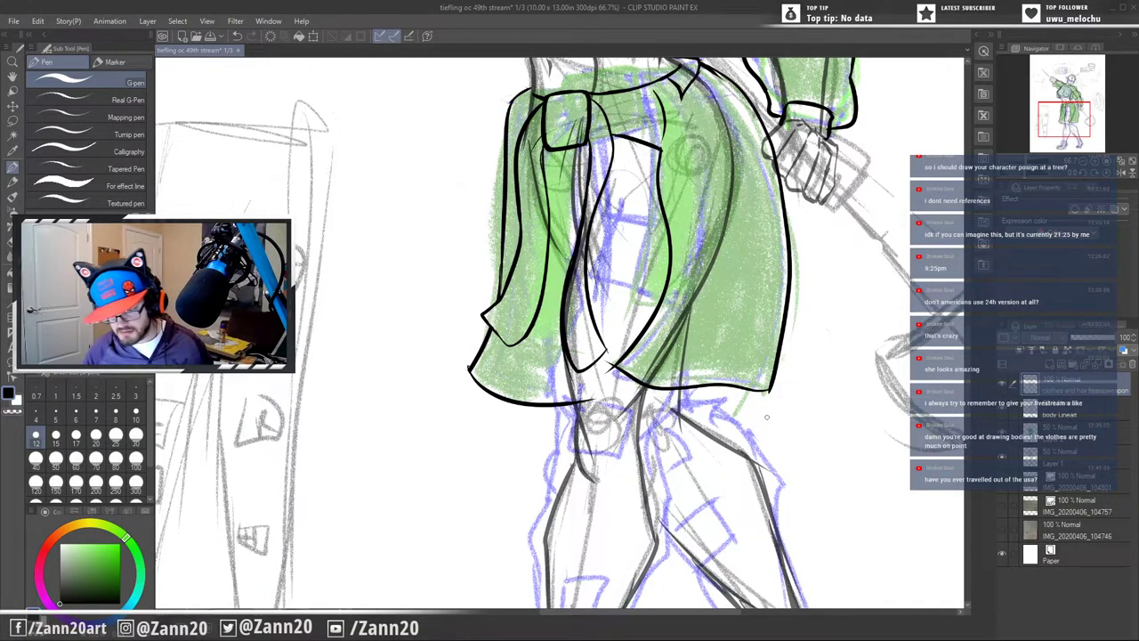
pyautogui.moveTo(708, 296); pyautogui.dragTo(771, 543)
pyautogui.moveTo(649, 353); pyautogui.dragTo(636, 498)
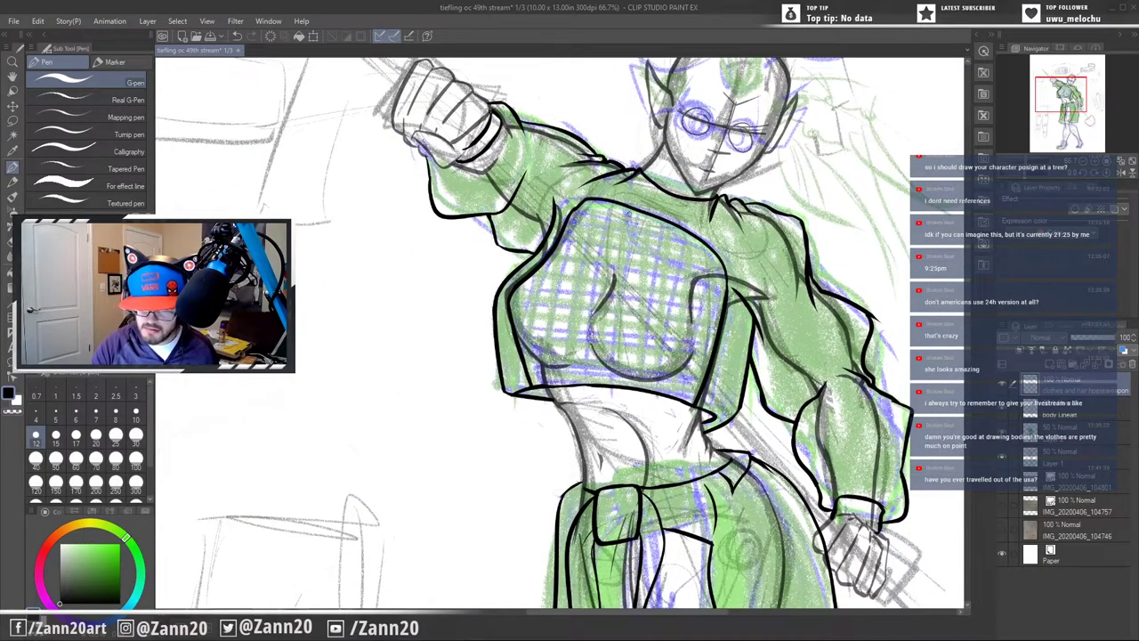
pyautogui.moveTo(628, 210)
pyautogui.mouseDown()
pyautogui.moveTo(637, 241)
pyautogui.moveTo(725, 298)
pyautogui.mouseUp()
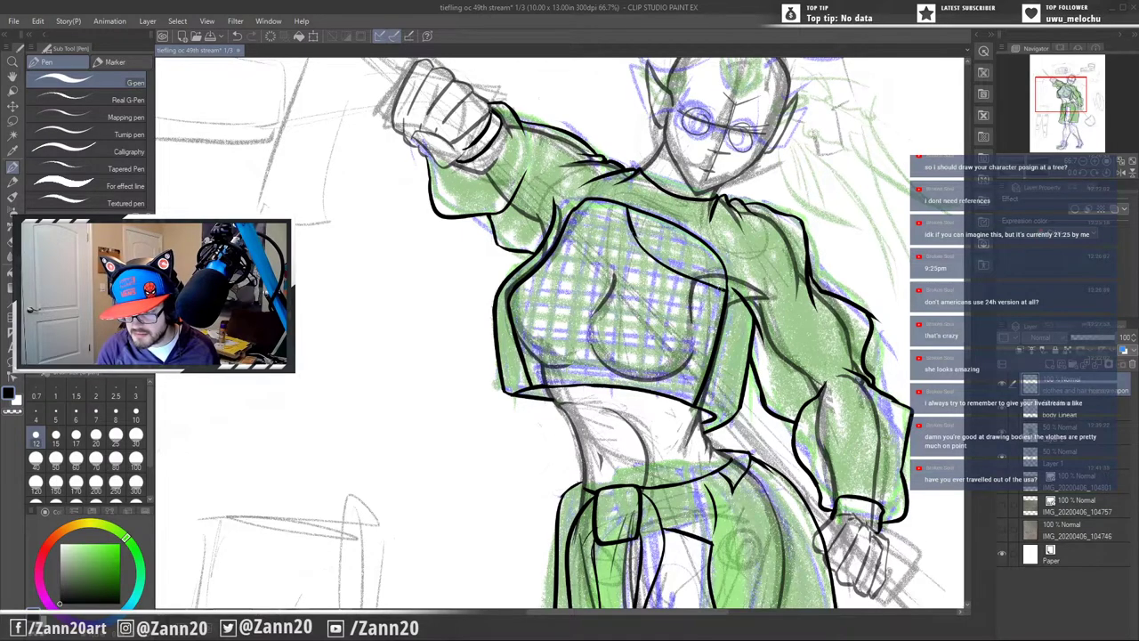
pyautogui.moveTo(699, 280); pyautogui.dragTo(707, 291)
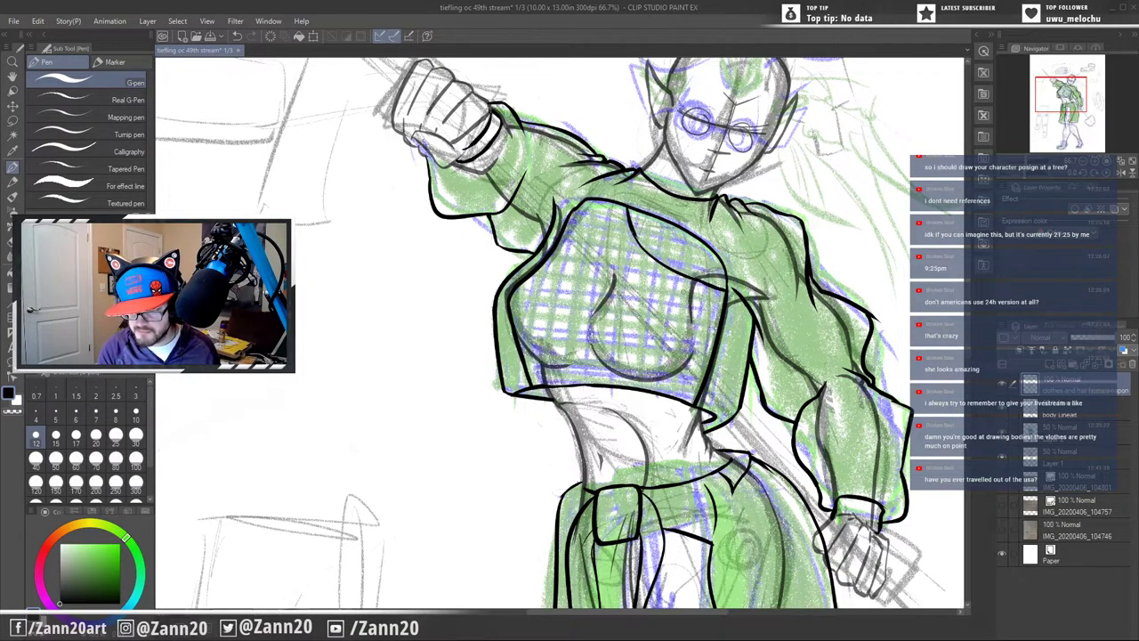
pyautogui.moveTo(627, 209); pyautogui.dragTo(650, 253)
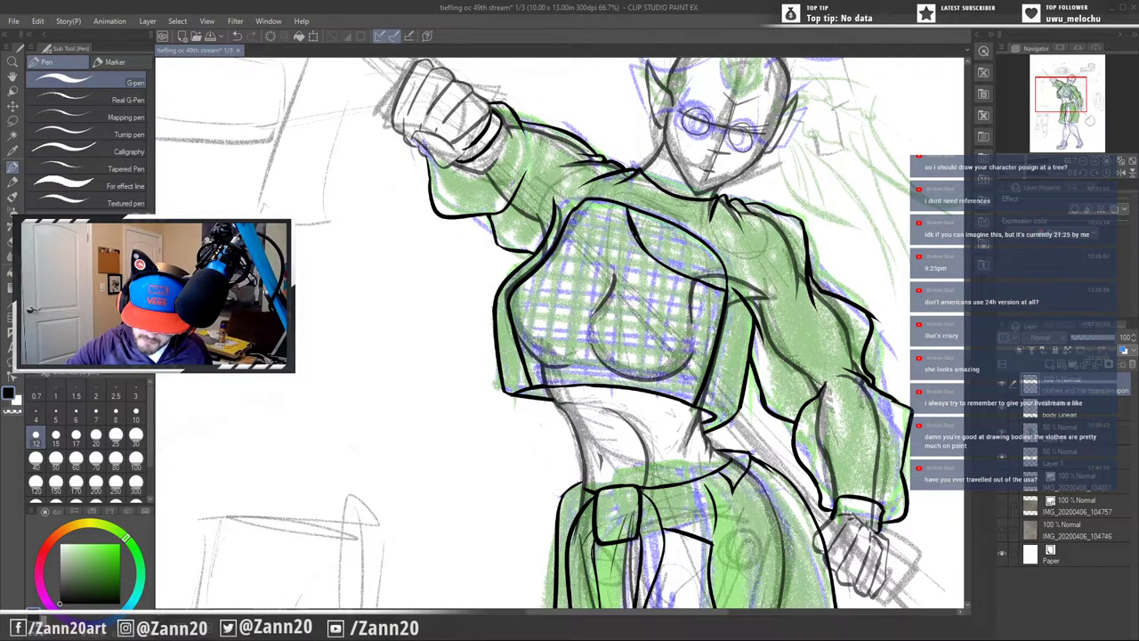
pyautogui.hotkey('ctrl', 'z')
pyautogui.moveTo(626, 210); pyautogui.dragTo(646, 252)
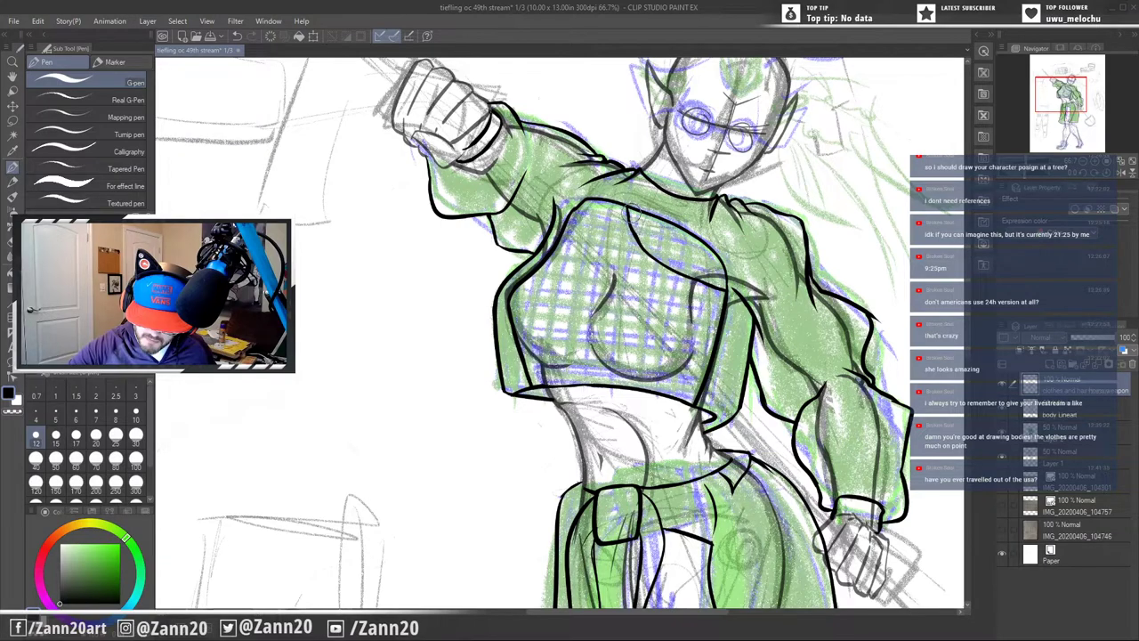
pyautogui.hotkey('ctrl', 'z')
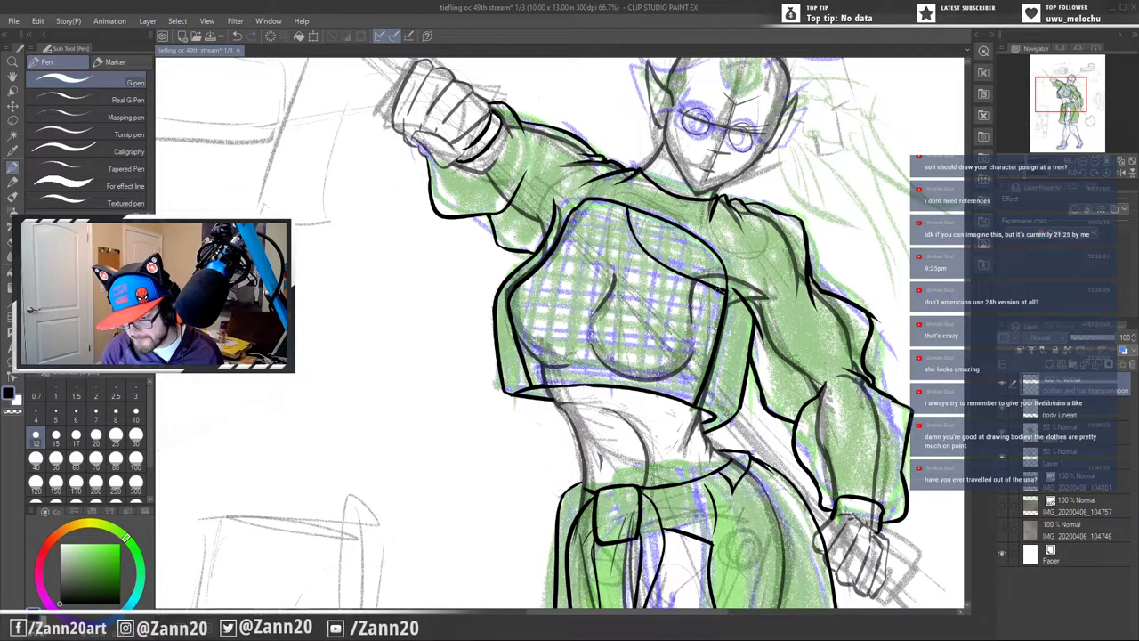
pyautogui.moveTo(681, 272); pyautogui.dragTo(720, 292)
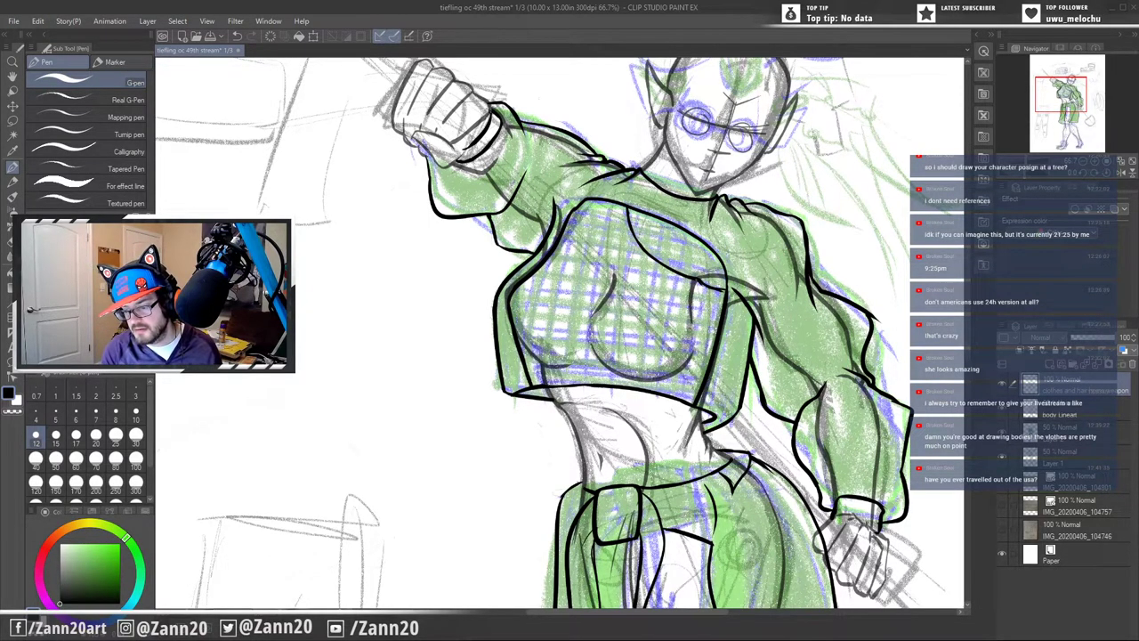
pyautogui.hotkey('ctrl', 'z')
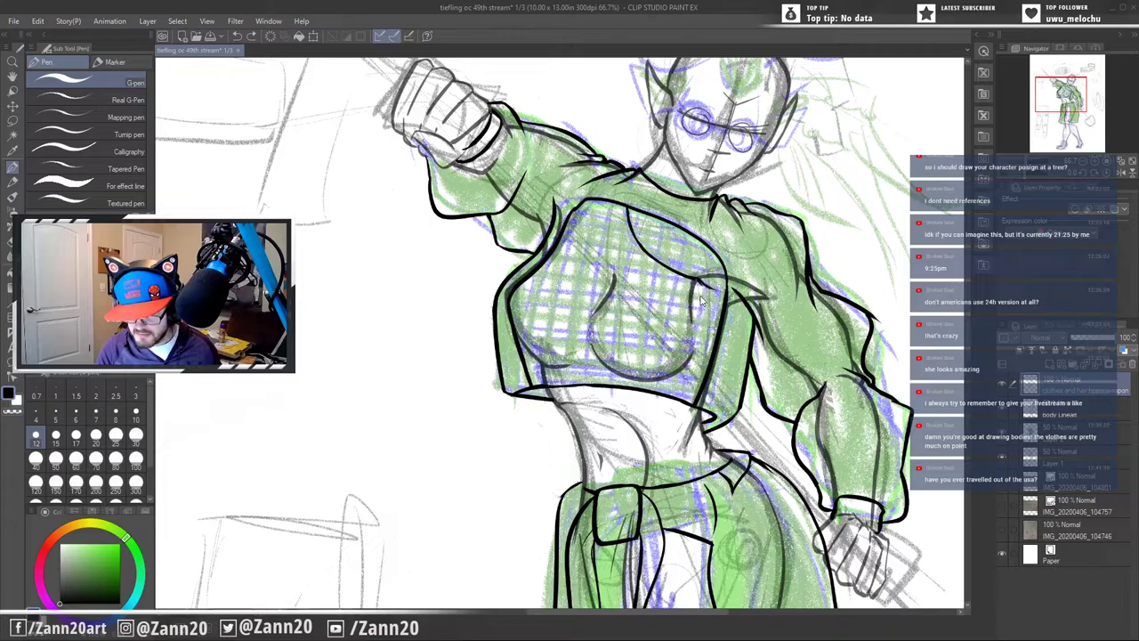
pyautogui.moveTo(694, 279)
pyautogui.mouseDown()
pyautogui.moveTo(728, 299)
pyautogui.moveTo(678, 269)
pyautogui.mouseUp()
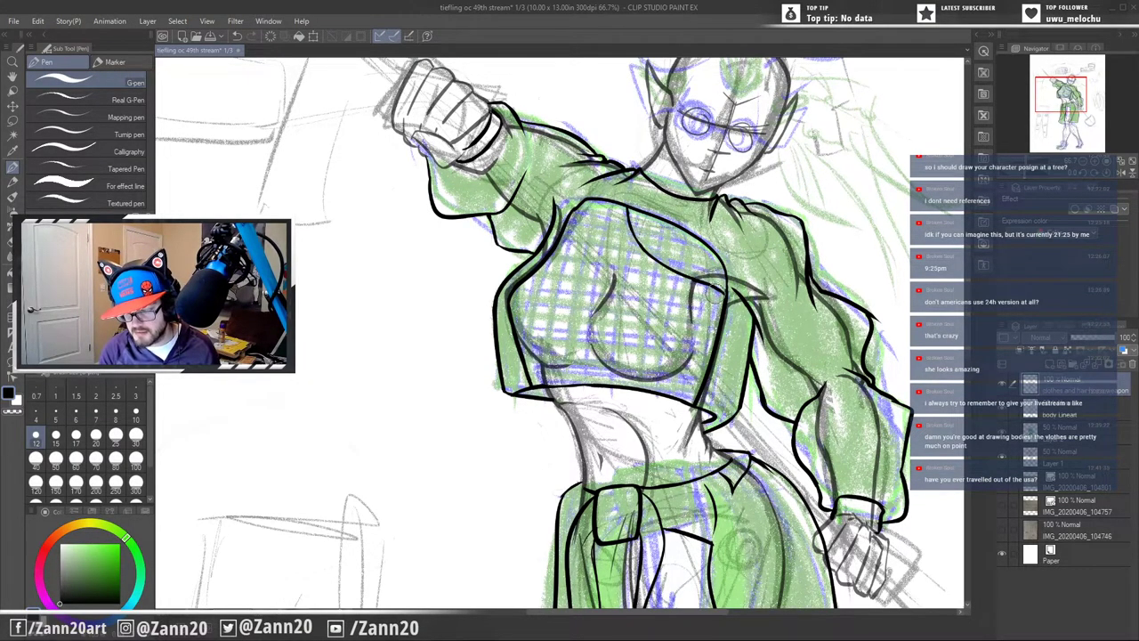
pyautogui.moveTo(715, 283)
pyautogui.mouseDown()
pyautogui.moveTo(677, 308)
pyautogui.moveTo(689, 295)
pyautogui.moveTo(680, 292)
pyautogui.mouseUp()
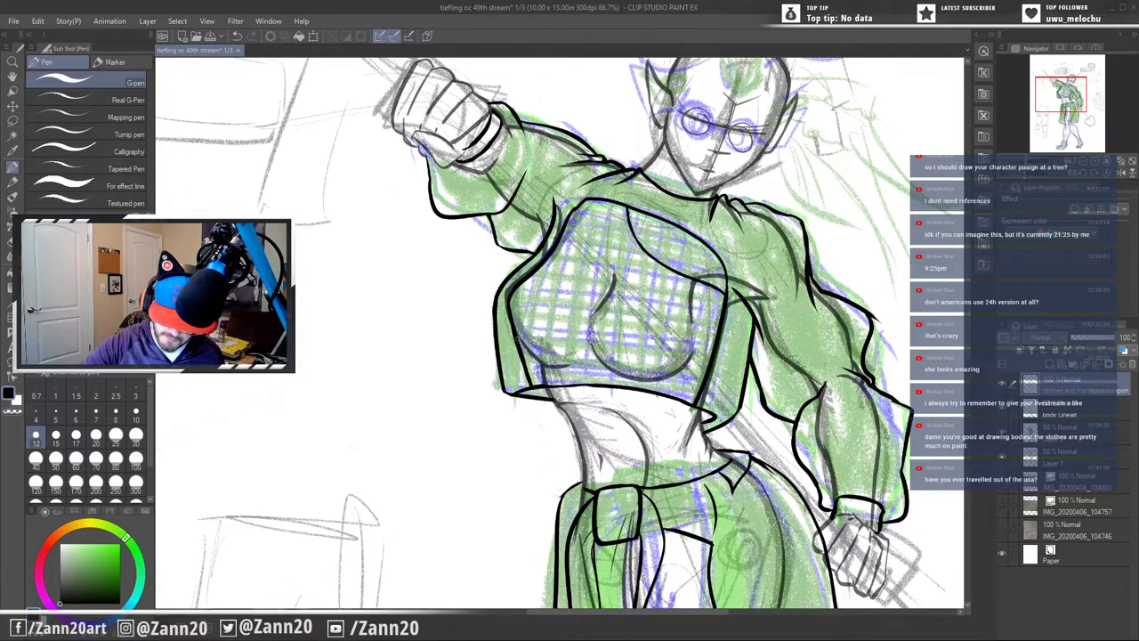
# - Ink the near side of the plaid top curving under the chest and down to the waistband
pyautogui.moveTo(512, 324); pyautogui.dragTo(545, 366)
pyautogui.hotkey('ctrl', 'z')
pyautogui.moveTo(512, 329); pyautogui.dragTo(547, 381)
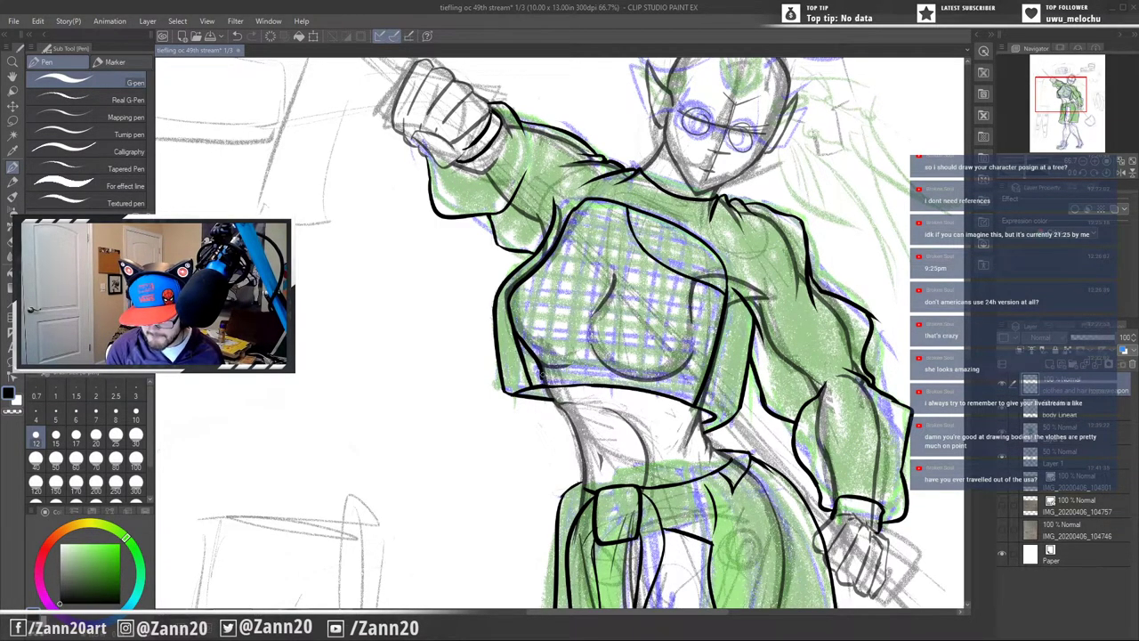
pyautogui.hotkey('ctrl', 'z')
pyautogui.moveTo(539, 372); pyautogui.dragTo(541, 385)
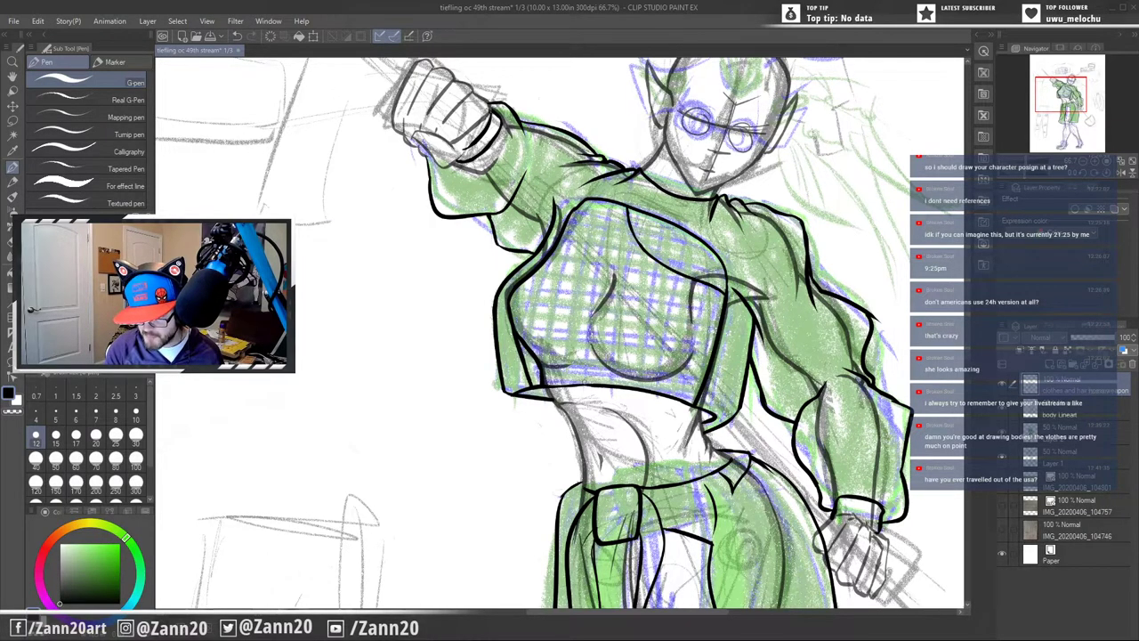
# - Ink the upper and lower edges of the plaid top's hem band across the ribs and rework its near end
pyautogui.moveTo(541, 369); pyautogui.dragTo(612, 374)
pyautogui.moveTo(540, 369); pyautogui.dragTo(699, 388)
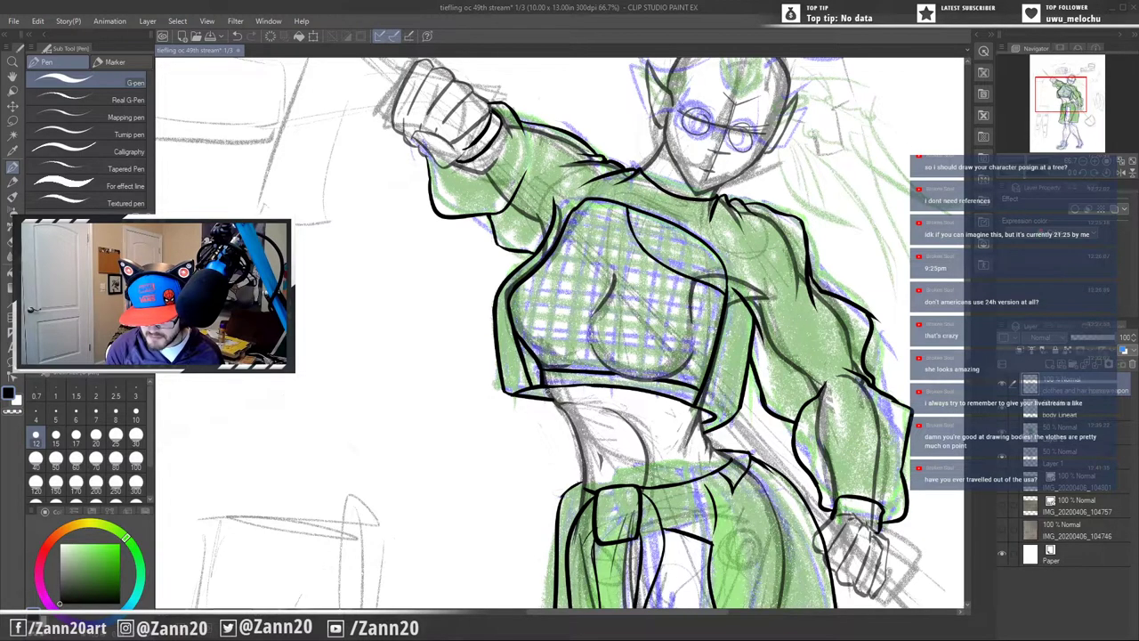
pyautogui.moveTo(541, 390); pyautogui.dragTo(708, 413)
pyautogui.hotkey('ctrl', 'z')
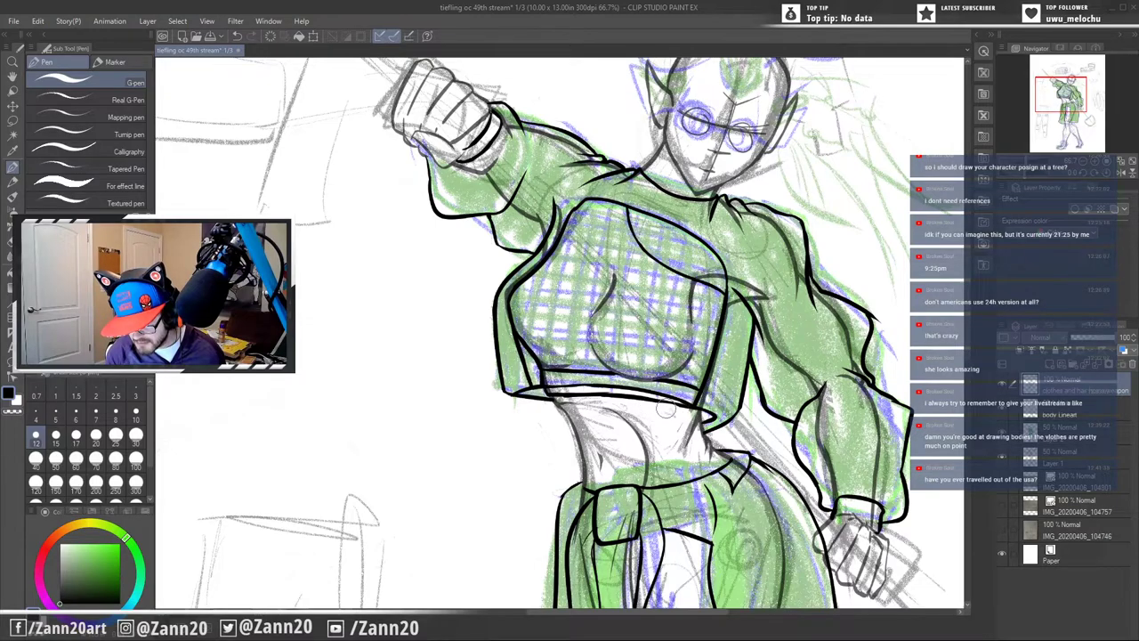
pyautogui.moveTo(651, 404); pyautogui.dragTo(678, 409)
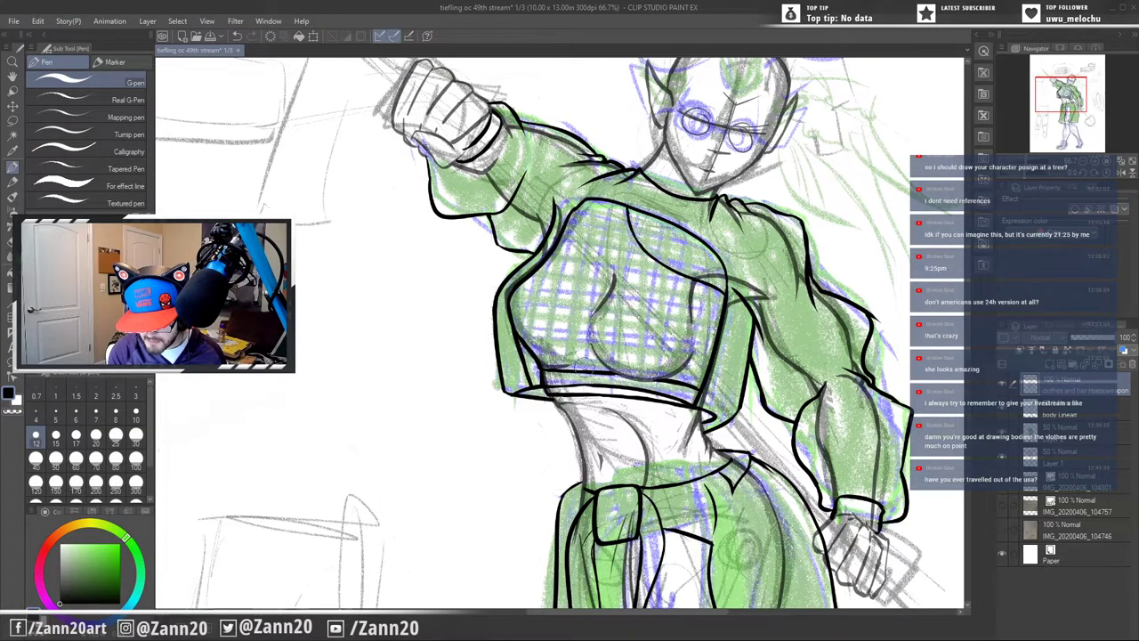
pyautogui.moveTo(543, 371); pyautogui.dragTo(616, 374)
pyautogui.hotkey('ctrl', 'z')
pyautogui.moveTo(543, 370); pyautogui.dragTo(614, 374)
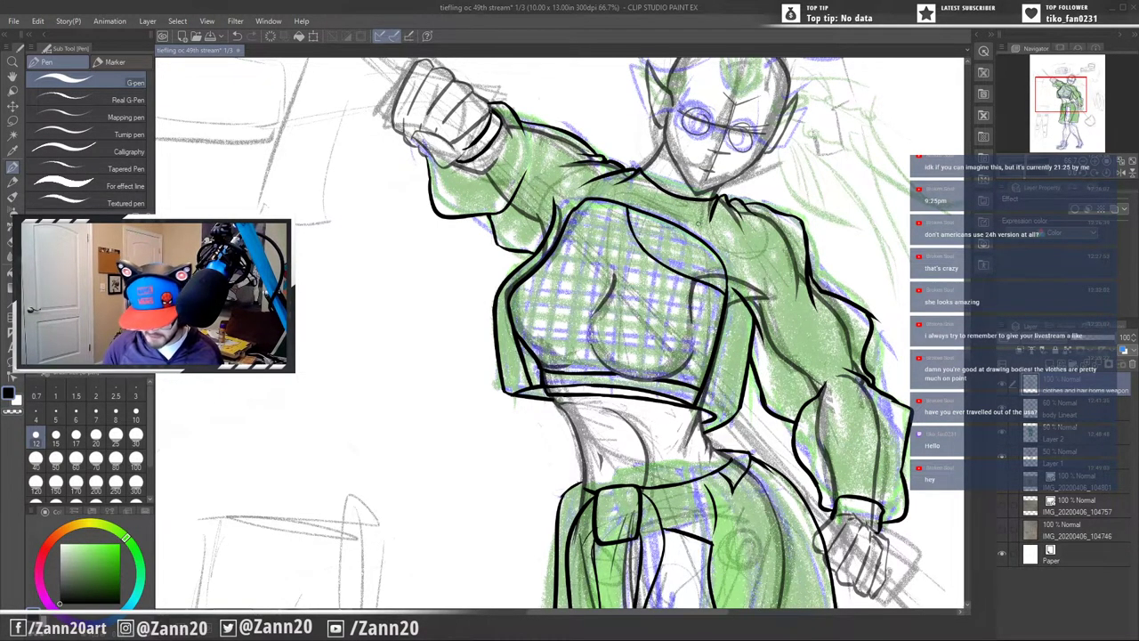
# - Ink the wavy front edge of the forward trouser leg from the skirt hem toward the ankle, plus the back-of-knee folds
pyautogui.moveTo(753, 531); pyautogui.dragTo(698, 265)
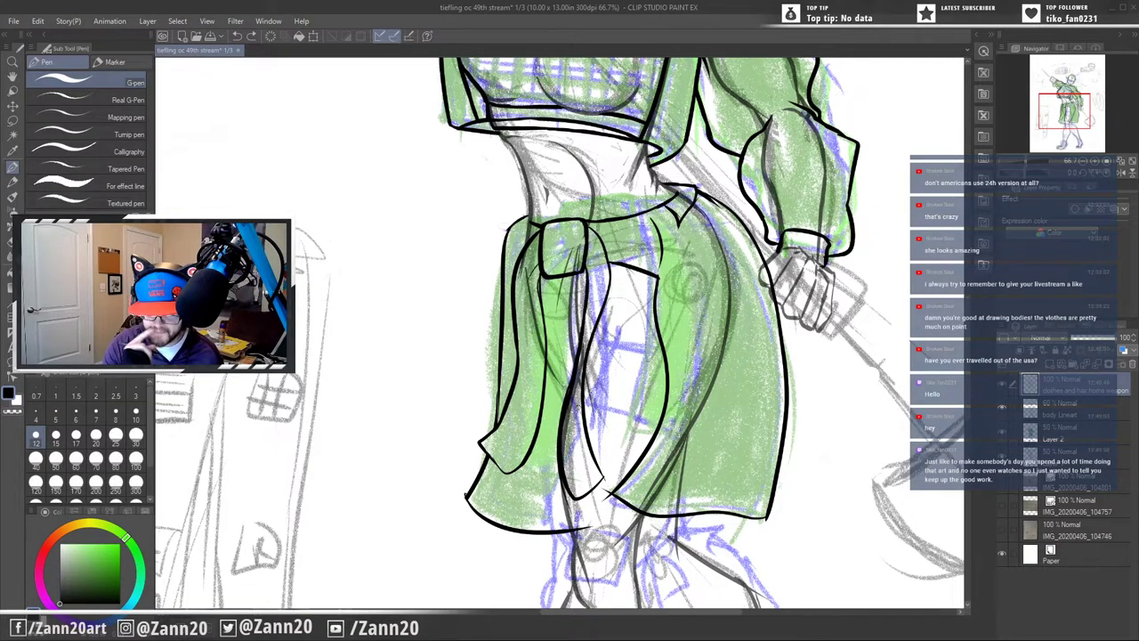
pyautogui.moveTo(748, 522); pyautogui.dragTo(699, 390)
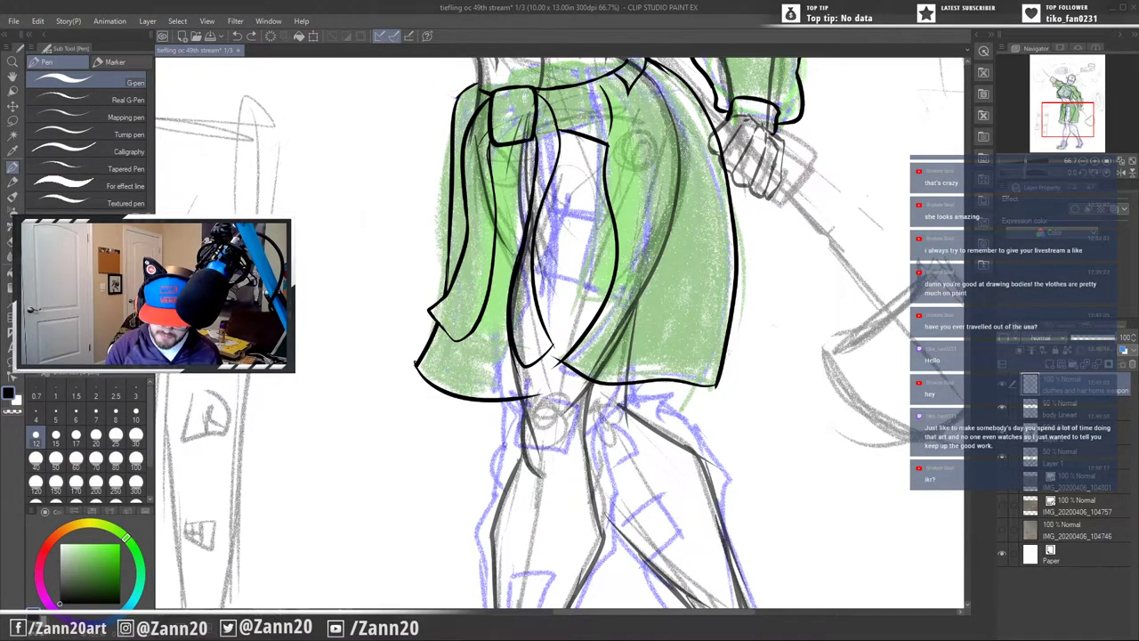
pyautogui.moveTo(504, 400); pyautogui.dragTo(502, 436)
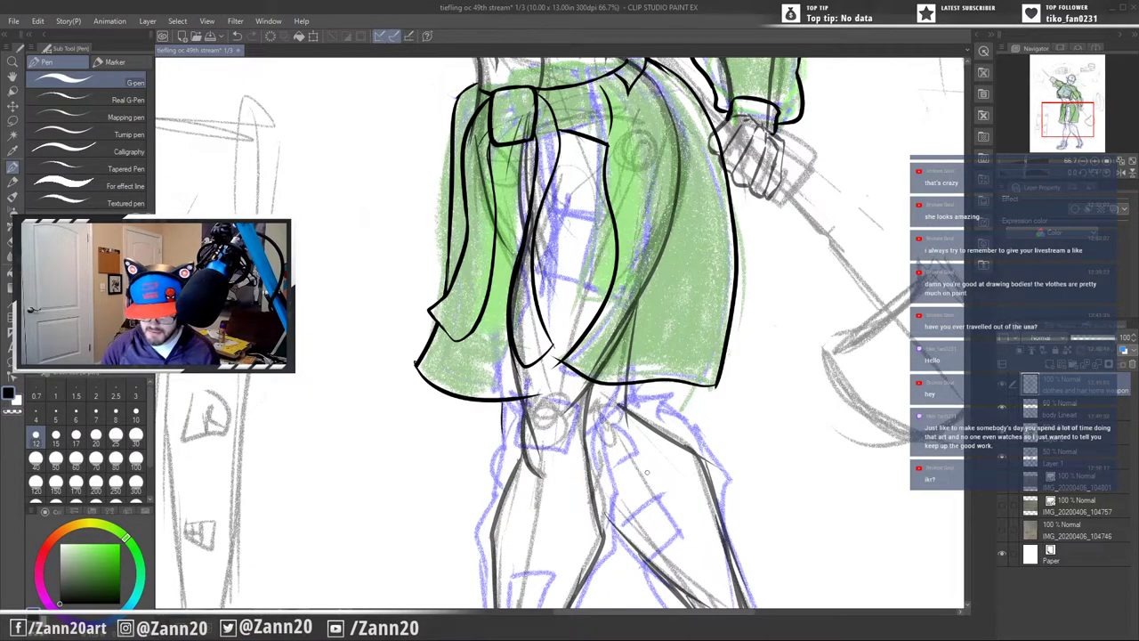
pyautogui.moveTo(597, 383)
pyautogui.mouseDown()
pyautogui.moveTo(626, 473)
pyautogui.moveTo(608, 513)
pyautogui.moveTo(622, 532)
pyautogui.moveTo(610, 549)
pyautogui.moveTo(659, 304)
pyautogui.mouseUp()
pyautogui.moveTo(529, 189)
pyautogui.mouseDown()
pyautogui.moveTo(536, 235)
pyautogui.moveTo(500, 321)
pyautogui.moveTo(499, 436)
pyautogui.moveTo(513, 463)
pyautogui.mouseUp()
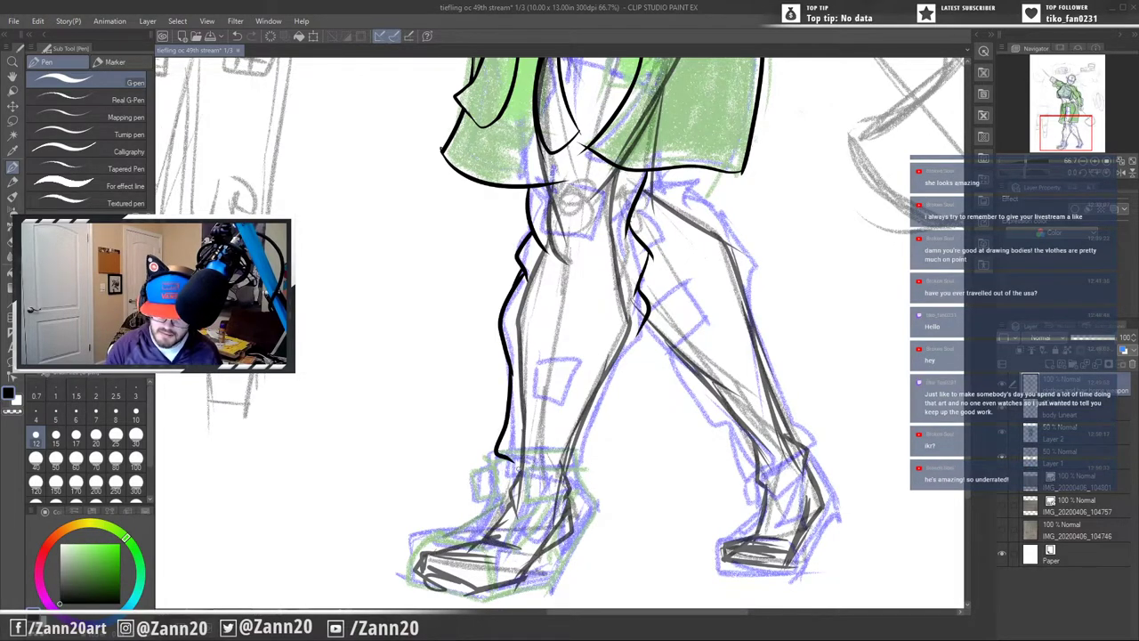
# - Redraw the forward trouser leg's lower shin edge and ink its wavy back edge down to the ankle
pyautogui.hotkey('ctrl', 'z')
pyautogui.hotkey('ctrl', 'z')
pyautogui.moveTo(507, 361); pyautogui.dragTo(521, 449)
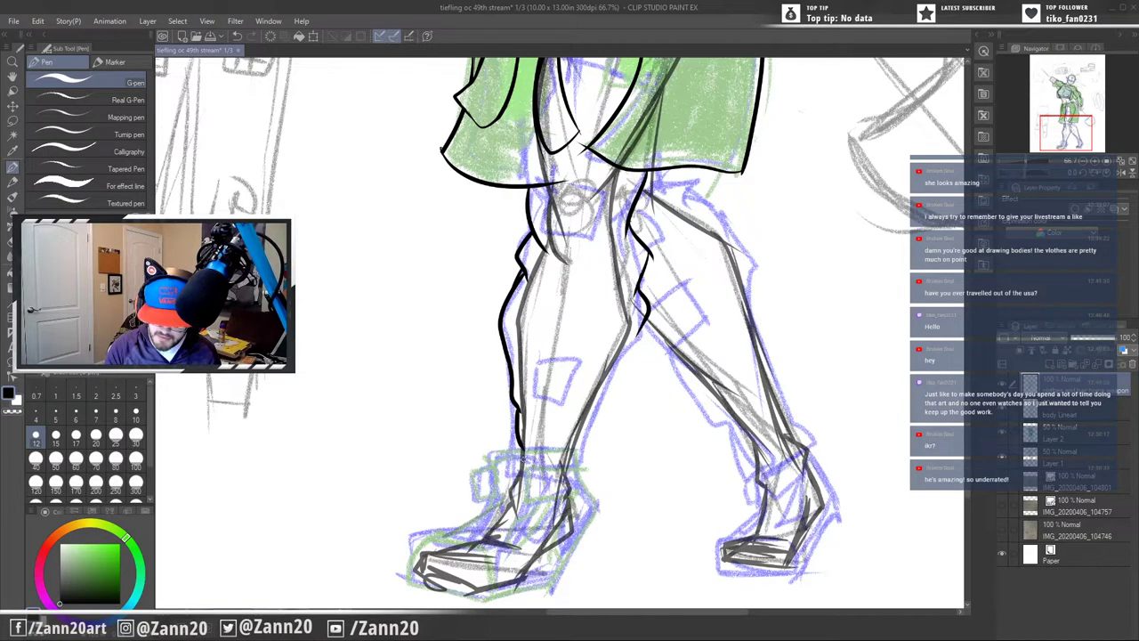
pyautogui.moveTo(639, 325); pyautogui.dragTo(569, 464)
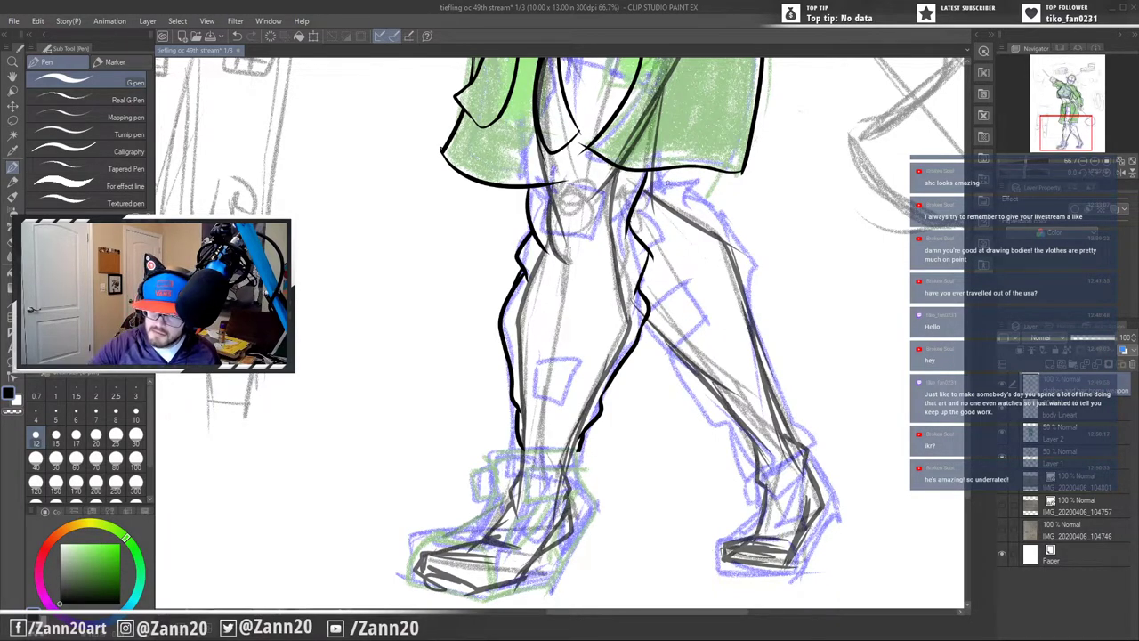
# - Ink both edges of the rear trouser leg from the skirt hem to the ankle, with bunched folds at the knee
pyautogui.moveTo(660, 171)
pyautogui.mouseDown()
pyautogui.moveTo(657, 192)
pyautogui.moveTo(673, 182)
pyautogui.moveTo(683, 210)
pyautogui.moveTo(692, 191)
pyautogui.moveTo(717, 214)
pyautogui.moveTo(749, 329)
pyautogui.mouseUp()
pyautogui.moveTo(737, 260); pyautogui.dragTo(804, 445)
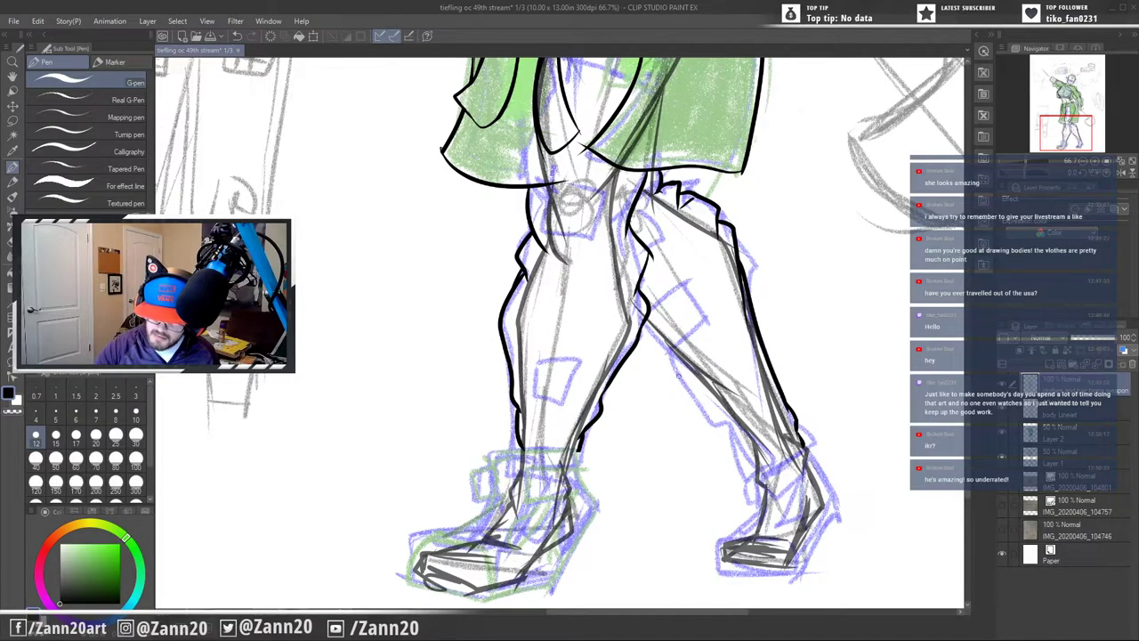
pyautogui.moveTo(641, 331)
pyautogui.mouseDown()
pyautogui.moveTo(685, 375)
pyautogui.moveTo(698, 409)
pyautogui.moveTo(759, 469)
pyautogui.mouseUp()
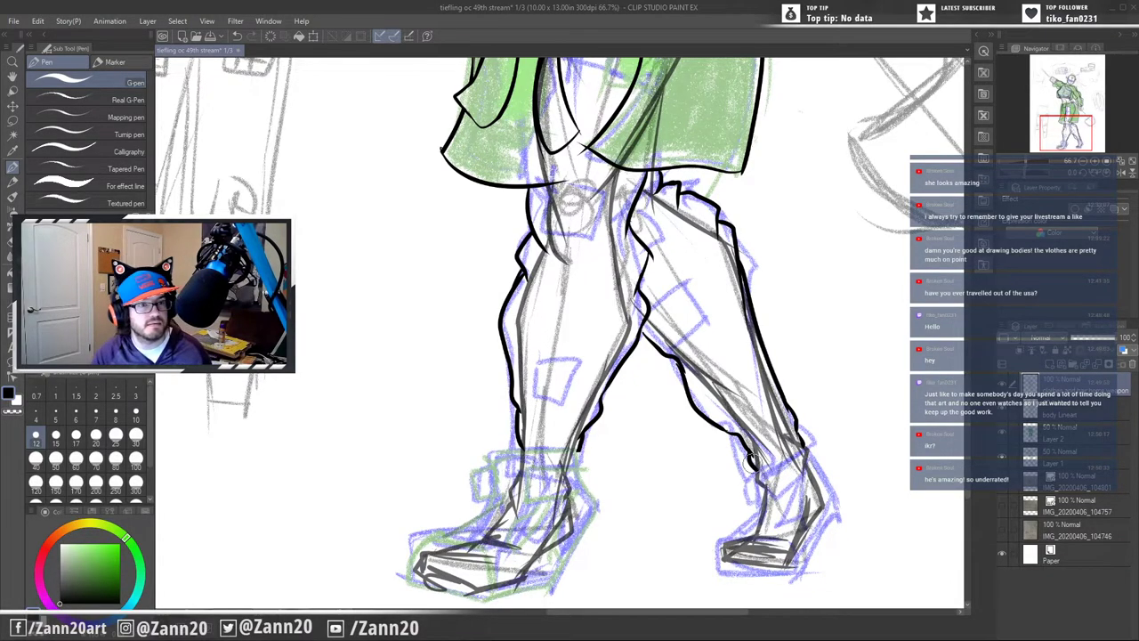
# - Ink a straight-edged square patch on the forward leg's knee and a smaller one on its shin
pyautogui.moveTo(760, 427); pyautogui.dragTo(739, 448)
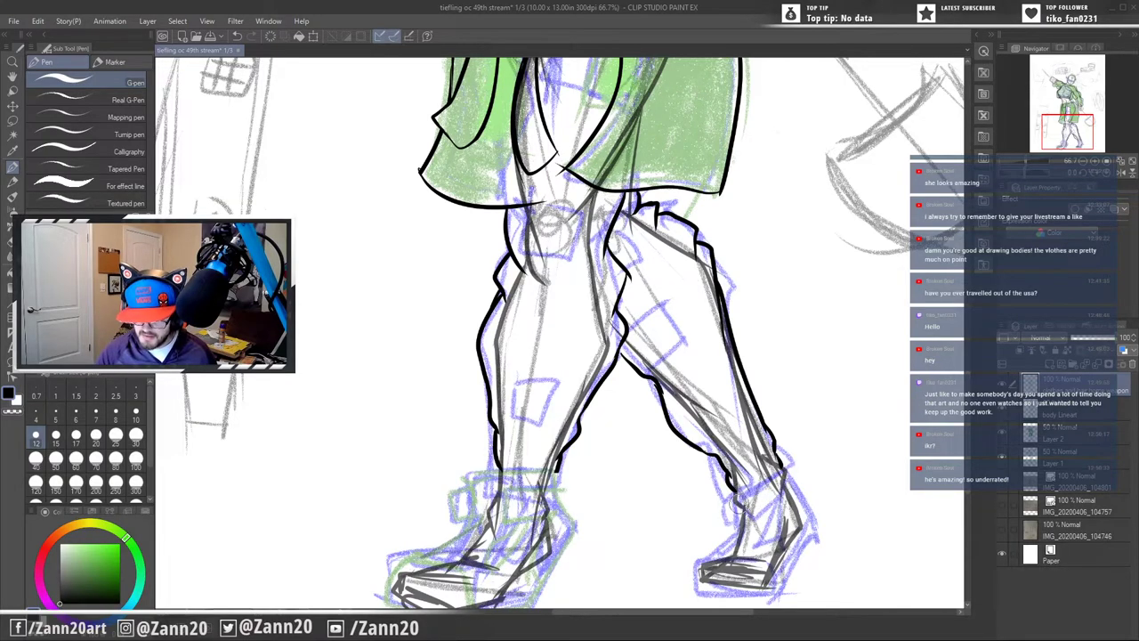
pyautogui.moveTo(717, 236); pyautogui.dragTo(710, 414)
pyautogui.moveTo(735, 288); pyautogui.dragTo(720, 186)
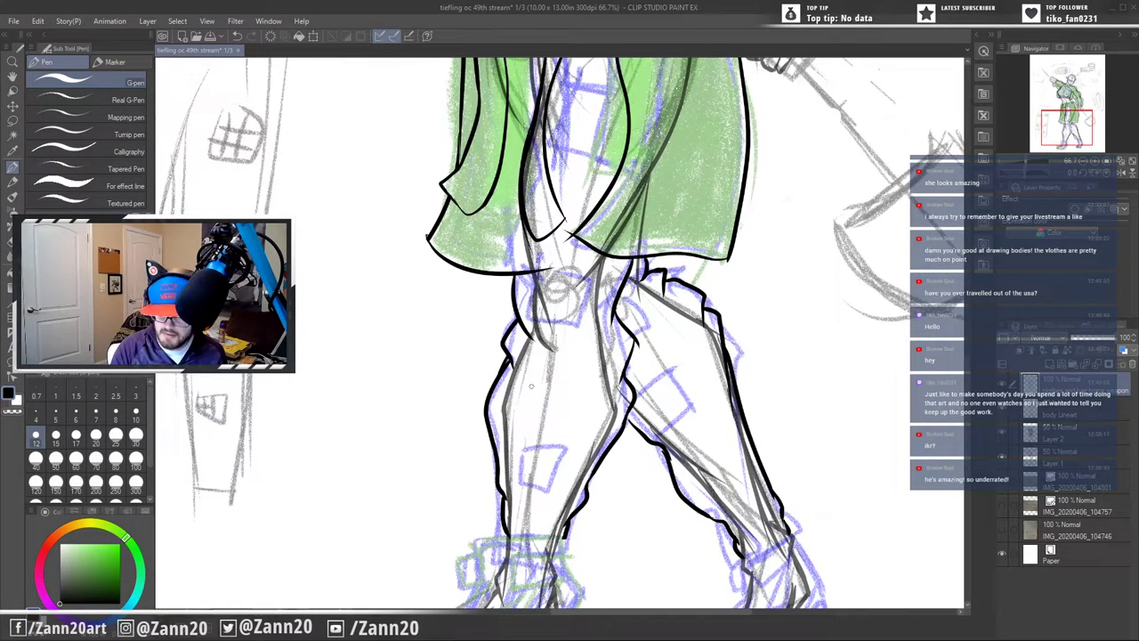
pyautogui.moveTo(529, 276)
pyautogui.mouseDown()
pyautogui.moveTo(532, 326)
pyautogui.moveTo(587, 327)
pyautogui.moveTo(594, 284)
pyautogui.moveTo(587, 329)
pyautogui.mouseUp()
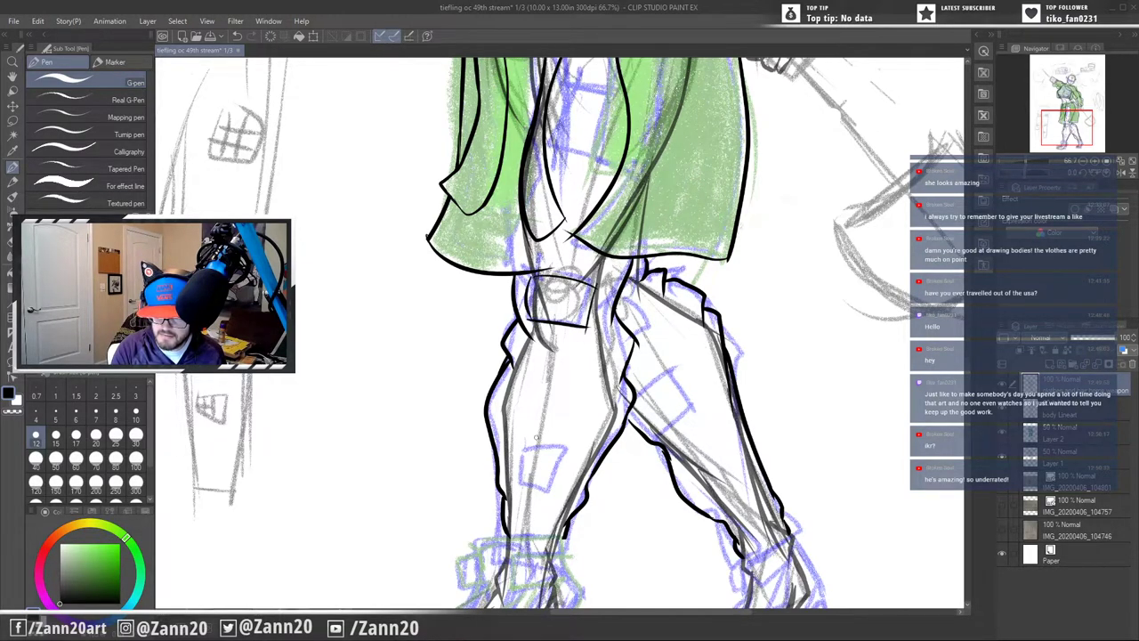
pyautogui.moveTo(520, 445)
pyautogui.mouseDown()
pyautogui.moveTo(514, 485)
pyautogui.moveTo(548, 489)
pyautogui.mouseUp()
pyautogui.moveTo(520, 447); pyautogui.dragTo(568, 454)
pyautogui.moveTo(568, 454); pyautogui.dragTo(550, 499)
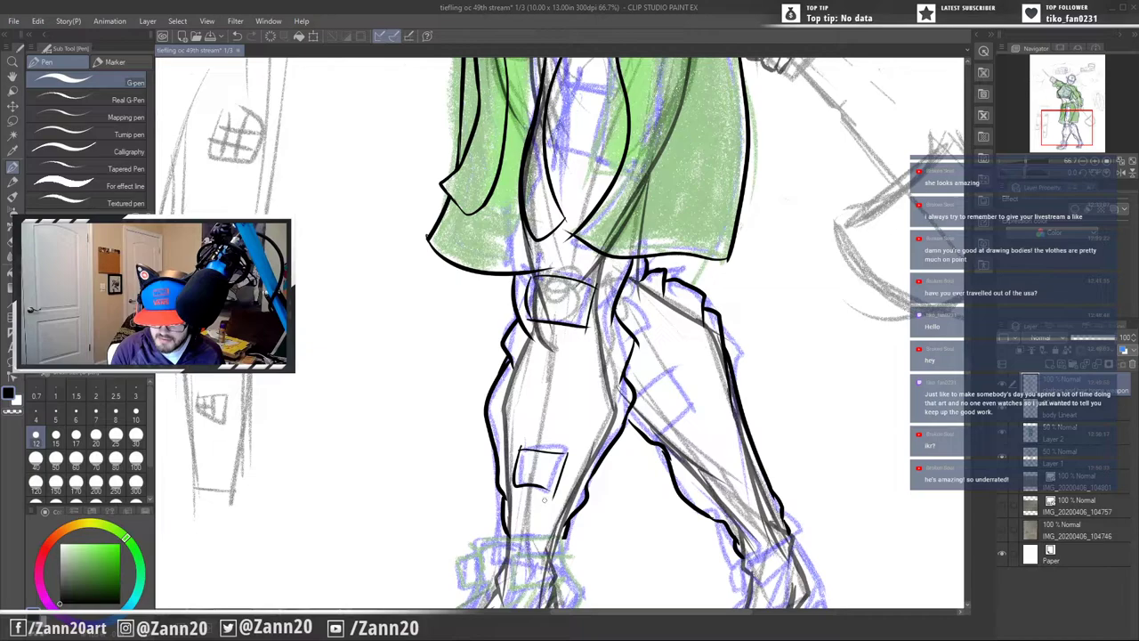
# - Ink a tilted square patch on the middle of the rear leg and a small partial patch near its upper inner edge
pyautogui.moveTo(635, 391); pyautogui.dragTo(674, 364)
pyautogui.moveTo(675, 366)
pyautogui.mouseDown()
pyautogui.moveTo(703, 413)
pyautogui.moveTo(657, 436)
pyautogui.mouseUp()
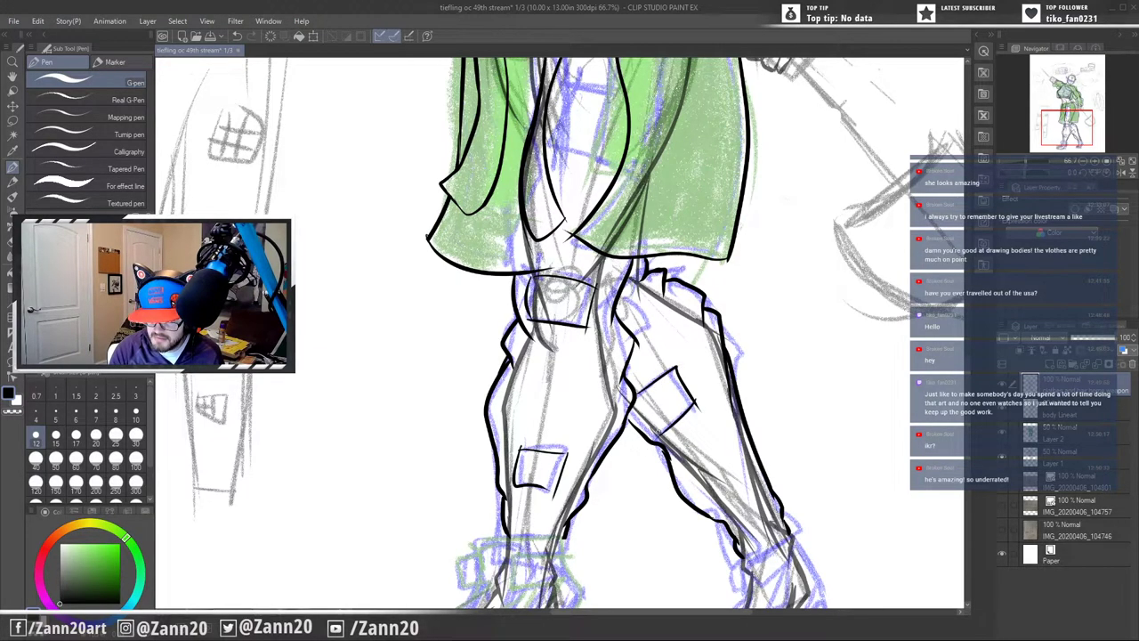
pyautogui.moveTo(629, 294); pyautogui.dragTo(646, 331)
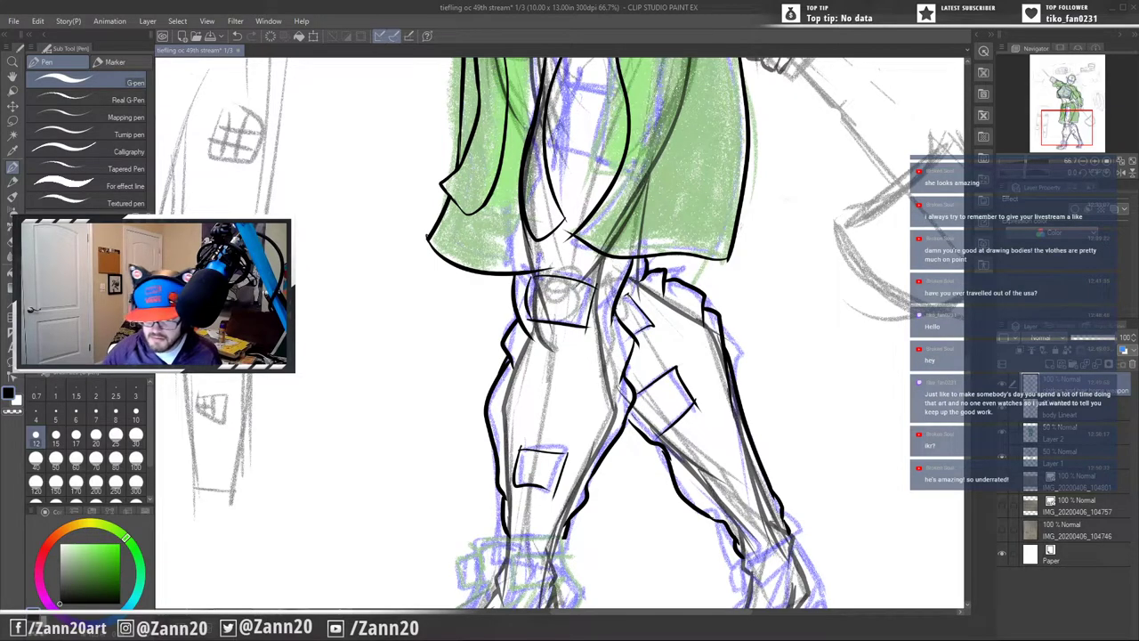
# - Ink a straight-edged patch on the thigh between the skirt panels, extending its upper and lower edges to the far panel
pyautogui.moveTo(696, 278); pyautogui.dragTo(727, 400)
pyautogui.moveTo(596, 210)
pyautogui.mouseDown()
pyautogui.moveTo(646, 224)
pyautogui.moveTo(578, 276)
pyautogui.moveTo(647, 285)
pyautogui.mouseUp()
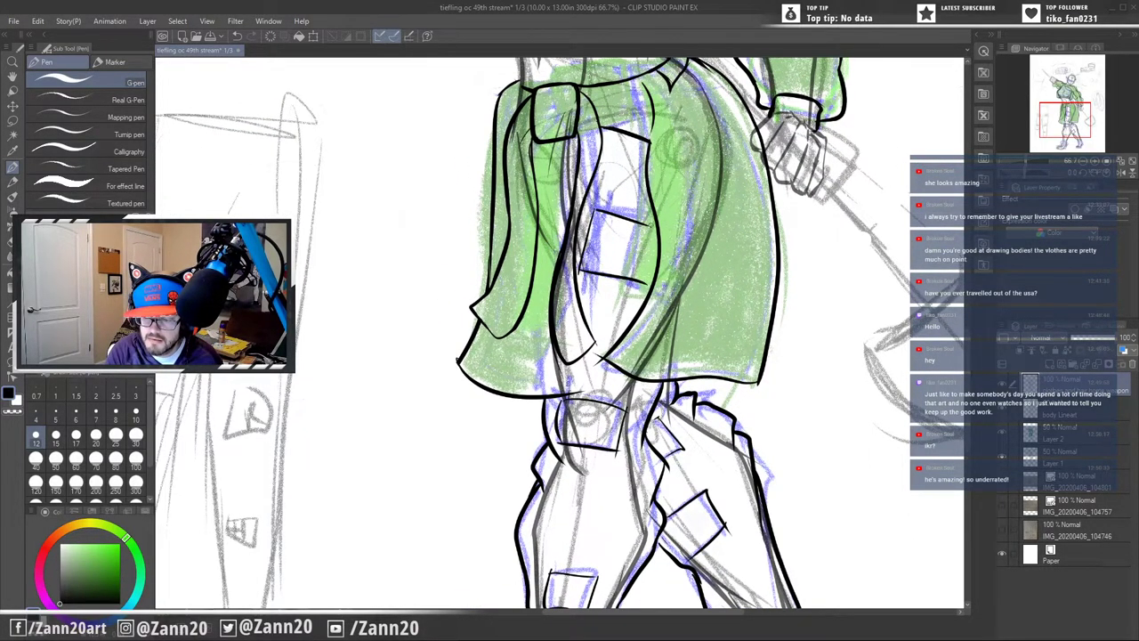
pyautogui.moveTo(643, 223); pyautogui.dragTo(658, 233)
pyautogui.moveTo(628, 277); pyautogui.dragTo(650, 283)
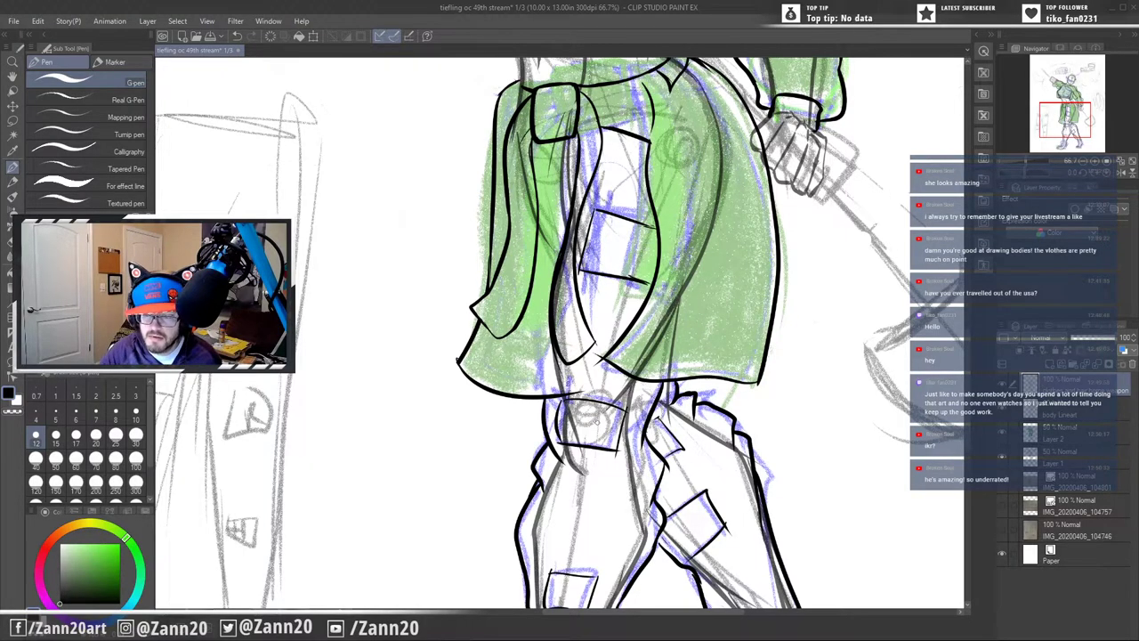
# - Redraw the lower edge of the thigh patch, then erase the patch's straight outline
pyautogui.moveTo(807, 502); pyautogui.dragTo(775, 437)
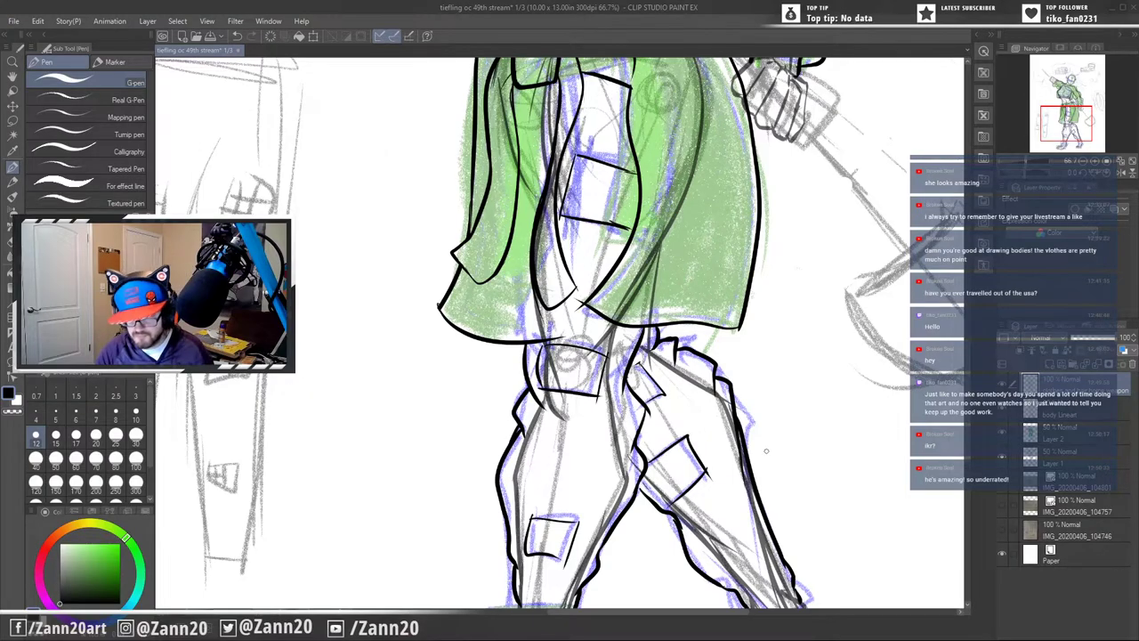
pyautogui.moveTo(765, 496)
pyautogui.mouseDown()
pyautogui.moveTo(930, 534)
pyautogui.moveTo(882, 536)
pyautogui.mouseUp()
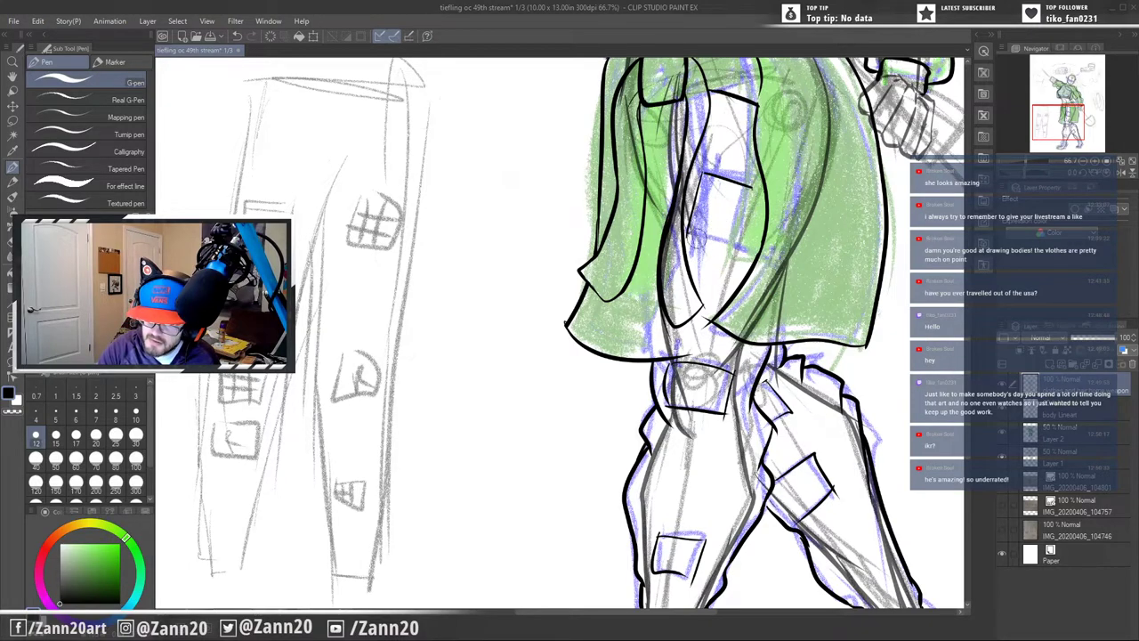
pyautogui.moveTo(687, 233); pyautogui.dragTo(746, 242)
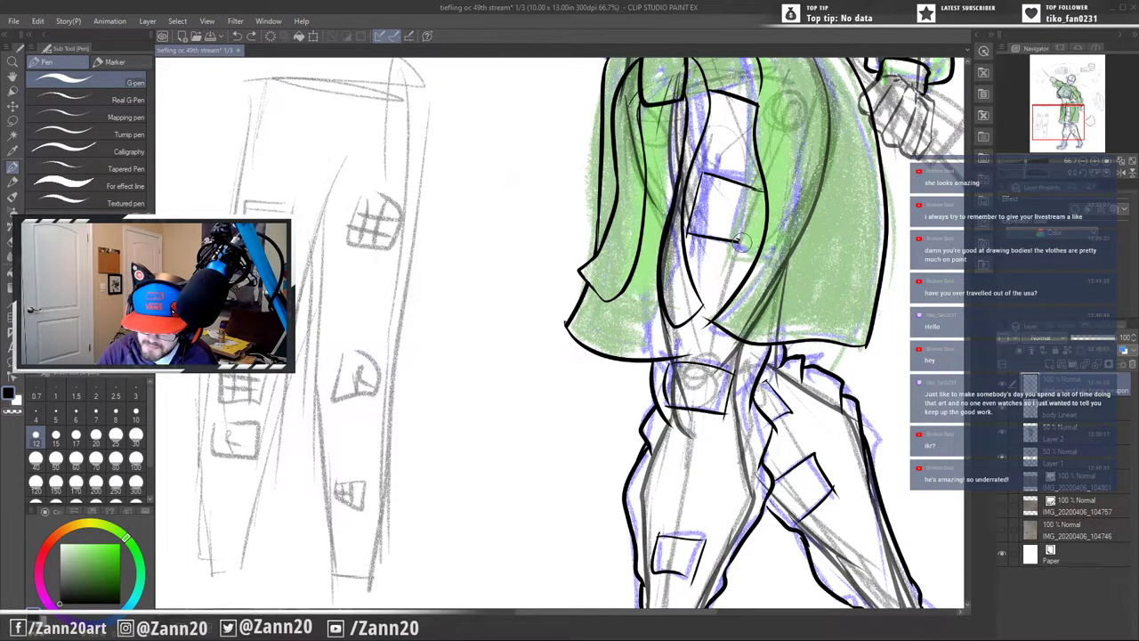
pyautogui.moveTo(746, 243); pyautogui.dragTo(695, 234)
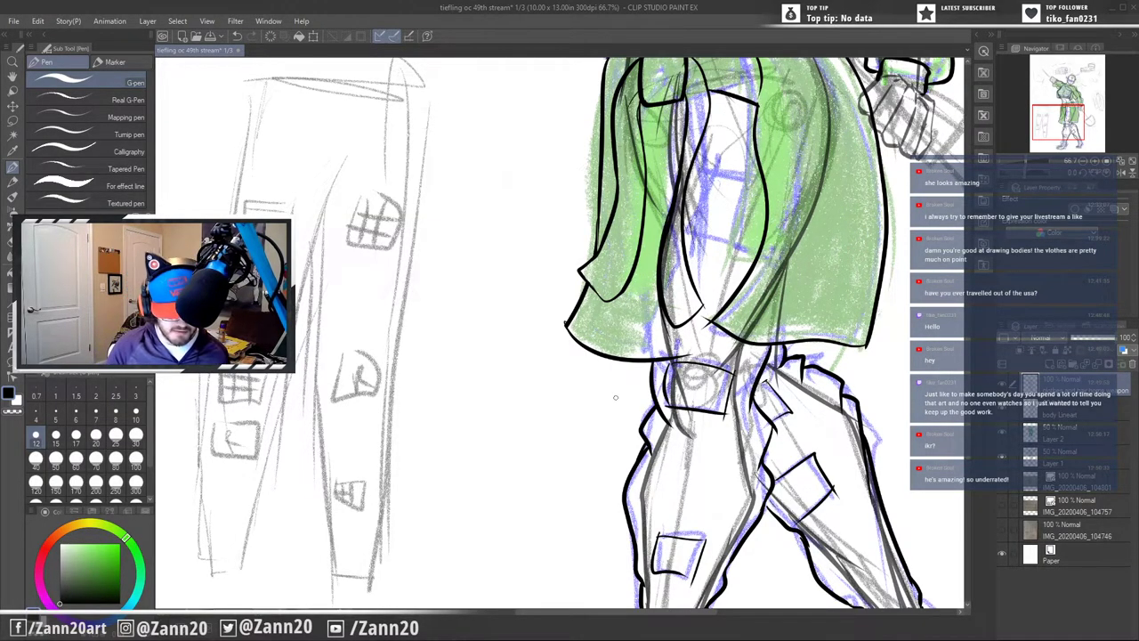
# - Ink ragged, frayed outlines for the thigh patch between the skirt panels and for the forward knee patch
pyautogui.moveTo(703, 175)
pyautogui.mouseDown()
pyautogui.moveTo(746, 182)
pyautogui.moveTo(689, 190)
pyautogui.moveTo(691, 227)
pyautogui.moveTo(737, 249)
pyautogui.mouseUp()
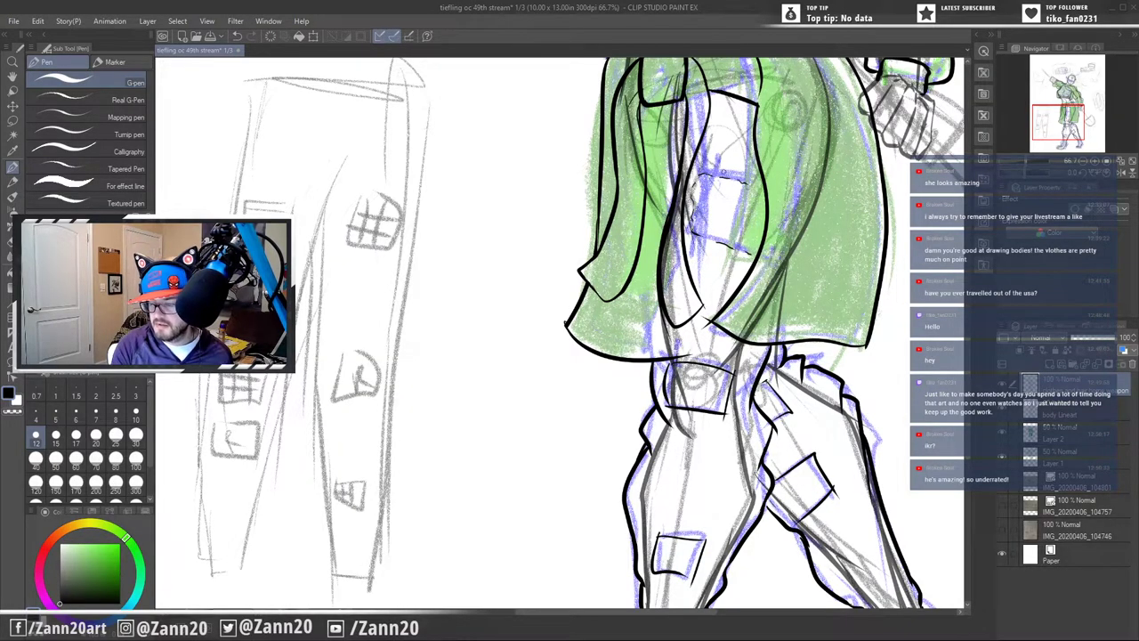
pyautogui.moveTo(759, 193); pyautogui.dragTo(753, 186)
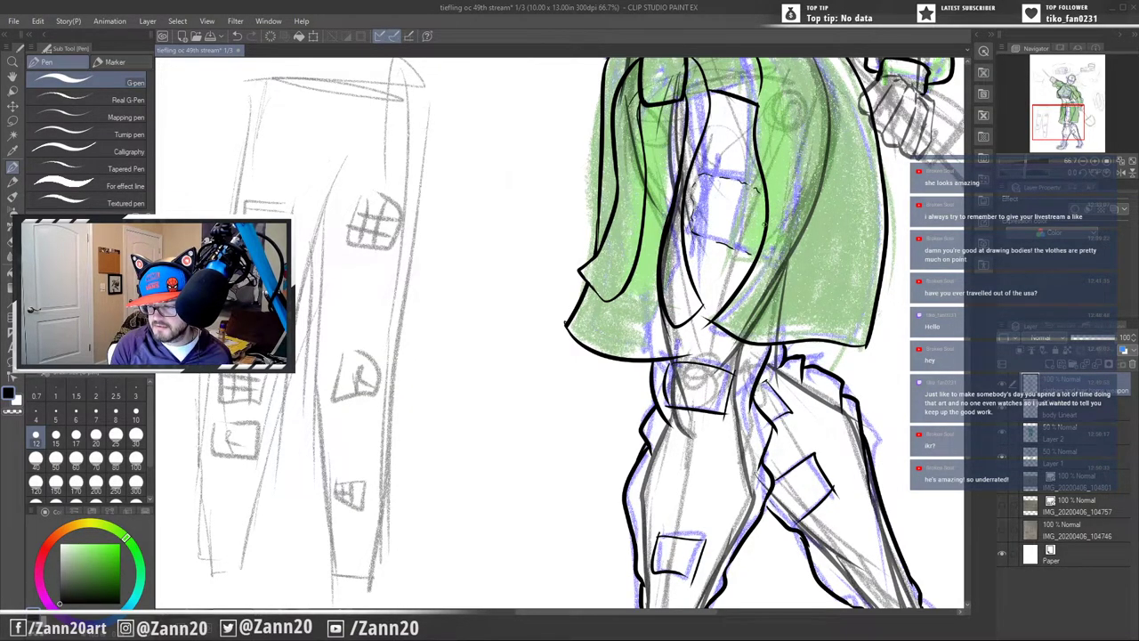
pyautogui.moveTo(758, 233); pyautogui.dragTo(752, 254)
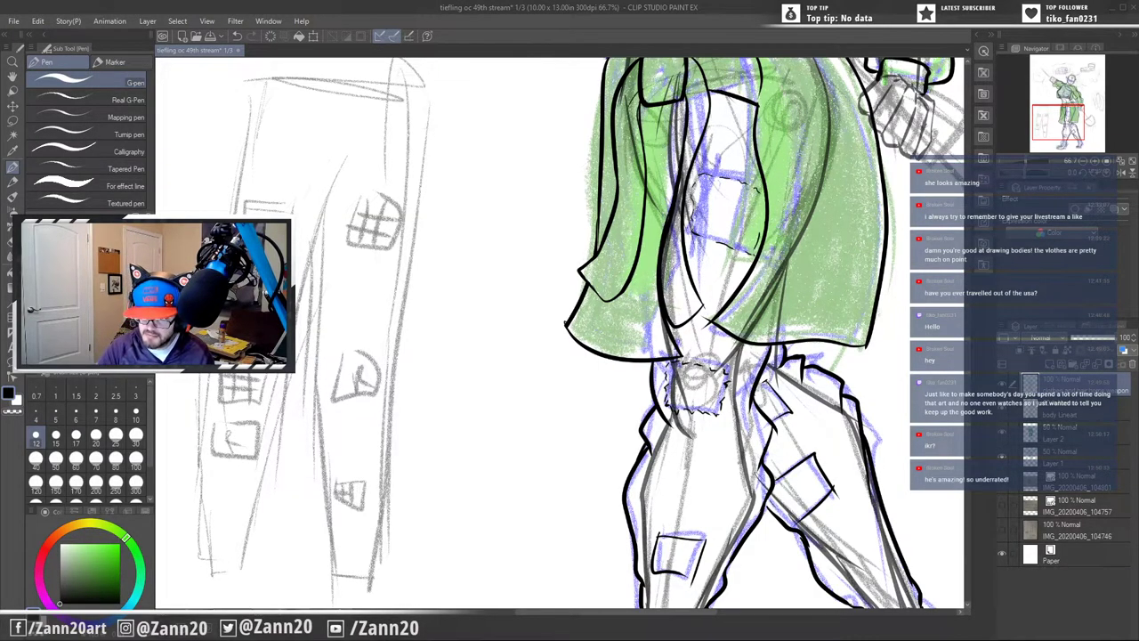
# - Replace the shin patch's straight outline with a ragged, frayed one, and remove the straight-edged square patch from the rear leg
pyautogui.moveTo(707, 540)
pyautogui.mouseDown()
pyautogui.moveTo(671, 573)
pyautogui.moveTo(660, 536)
pyautogui.moveTo(659, 561)
pyautogui.moveTo(681, 532)
pyautogui.moveTo(666, 528)
pyautogui.moveTo(654, 559)
pyautogui.mouseUp()
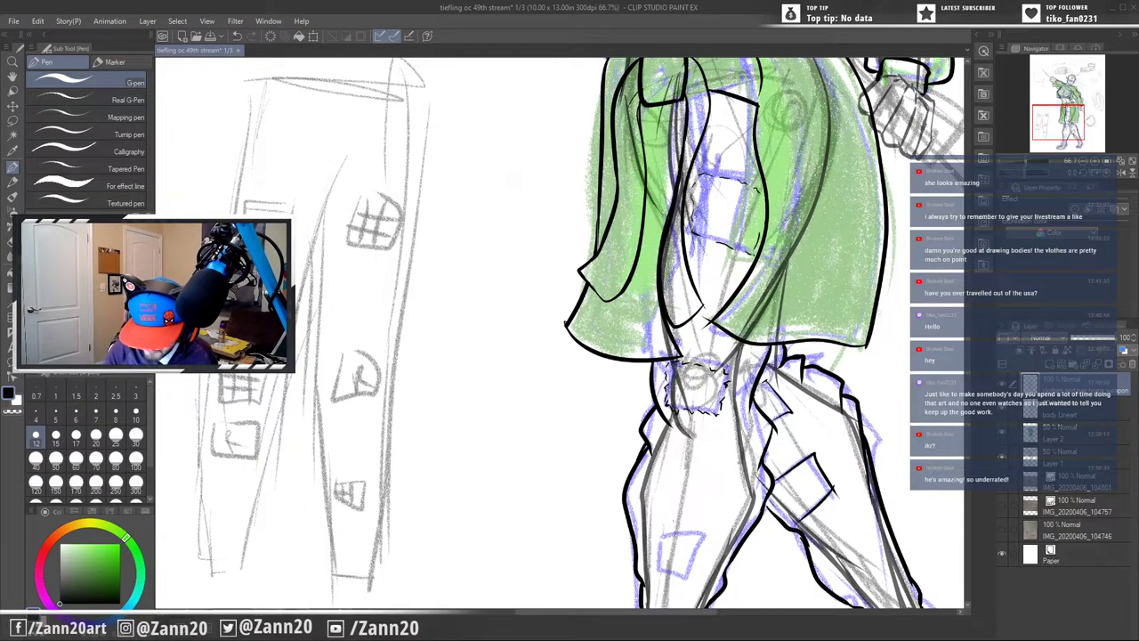
pyautogui.moveTo(650, 533); pyautogui.dragTo(673, 538)
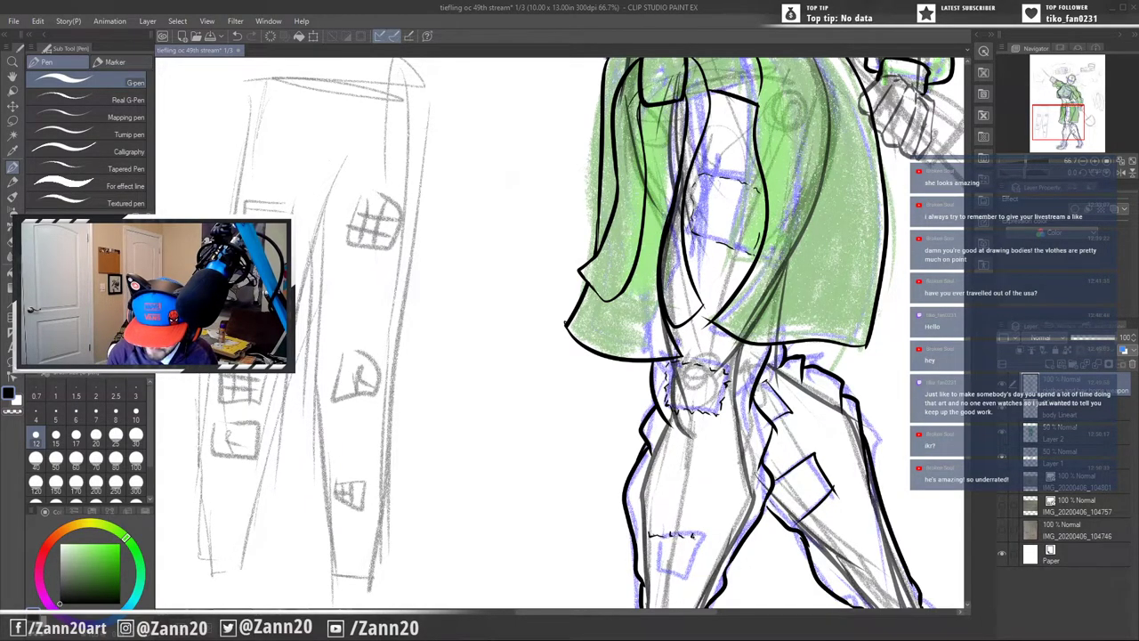
pyautogui.moveTo(702, 539)
pyautogui.mouseDown()
pyautogui.moveTo(704, 553)
pyautogui.moveTo(648, 559)
pyautogui.moveTo(652, 581)
pyautogui.mouseUp()
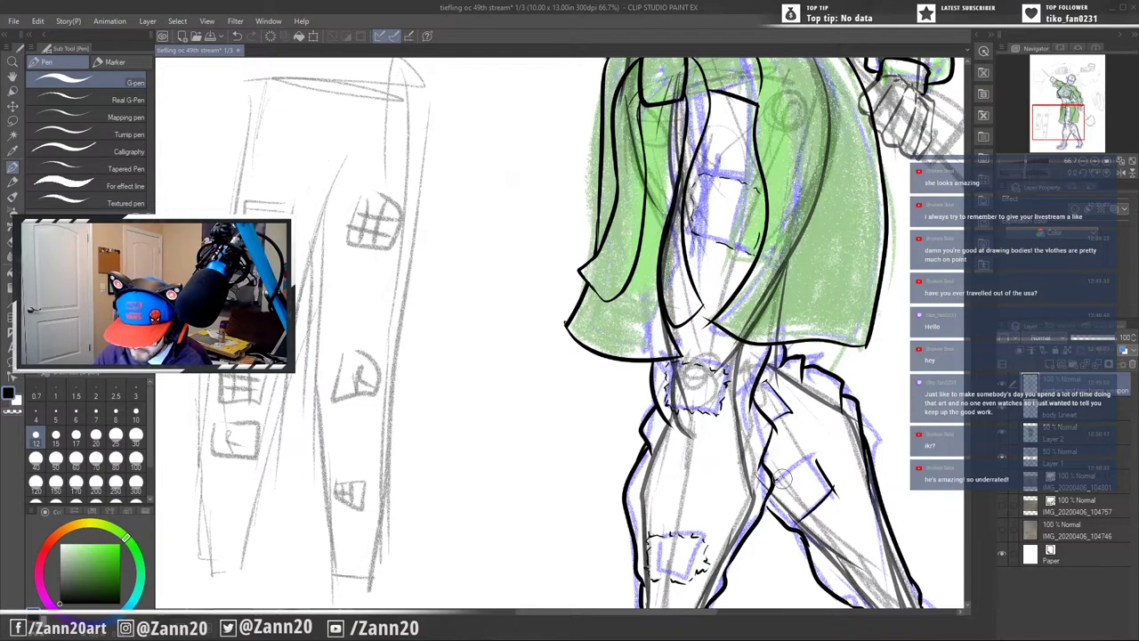
pyautogui.hotkey('ctrl', 'z')
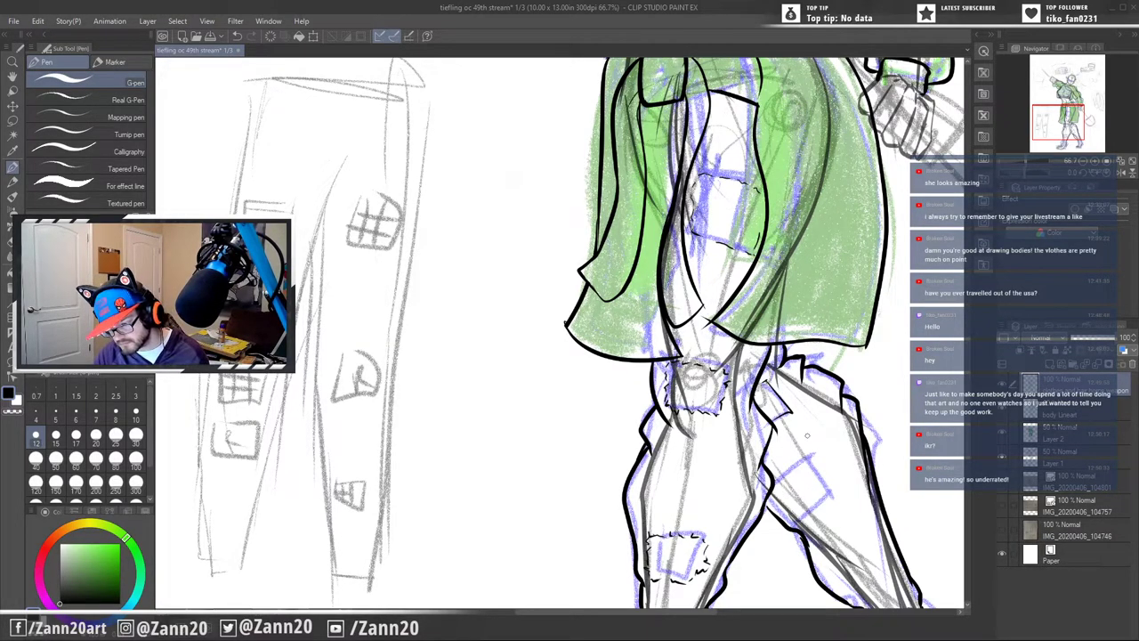
pyautogui.moveTo(807, 435); pyautogui.dragTo(702, 259)
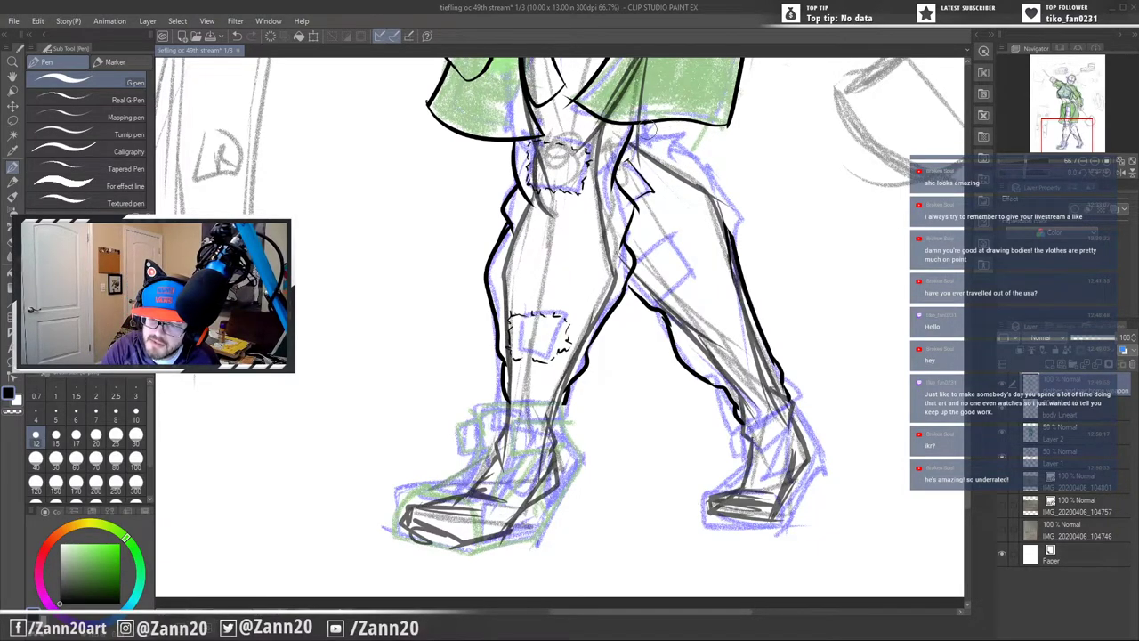
pyautogui.moveTo(646, 124)
pyautogui.mouseDown()
pyautogui.moveTo(655, 149)
pyautogui.moveTo(679, 135)
pyautogui.moveTo(682, 158)
pyautogui.mouseUp()
pyautogui.moveTo(678, 112); pyautogui.dragTo(663, 130)
pyautogui.hotkey('ctrl', 'z')
pyautogui.hotkey('ctrl', 'z')
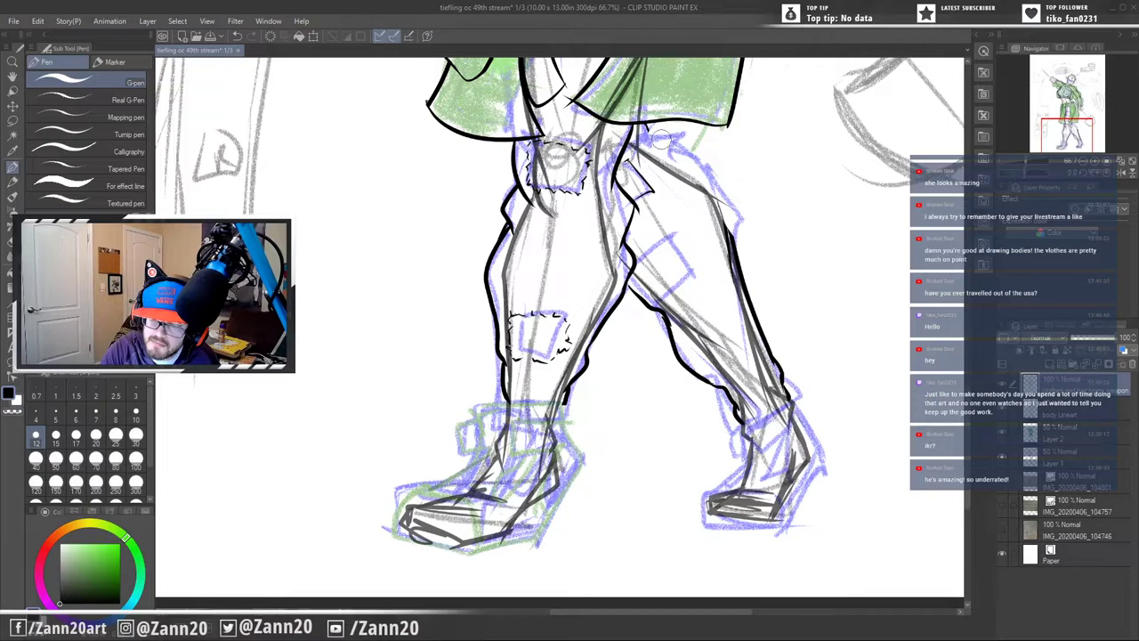
pyautogui.hotkey('ctrl', 'z')
# - Re-ink the rear leg's upper edge from the skirt hem over the knee, then clear the small folds under the hem
pyautogui.moveTo(647, 124); pyautogui.dragTo(634, 144)
pyautogui.moveTo(634, 144)
pyautogui.mouseDown()
pyautogui.moveTo(667, 135)
pyautogui.moveTo(665, 167)
pyautogui.moveTo(661, 151)
pyautogui.moveTo(657, 164)
pyautogui.moveTo(722, 194)
pyautogui.moveTo(733, 272)
pyautogui.mouseUp()
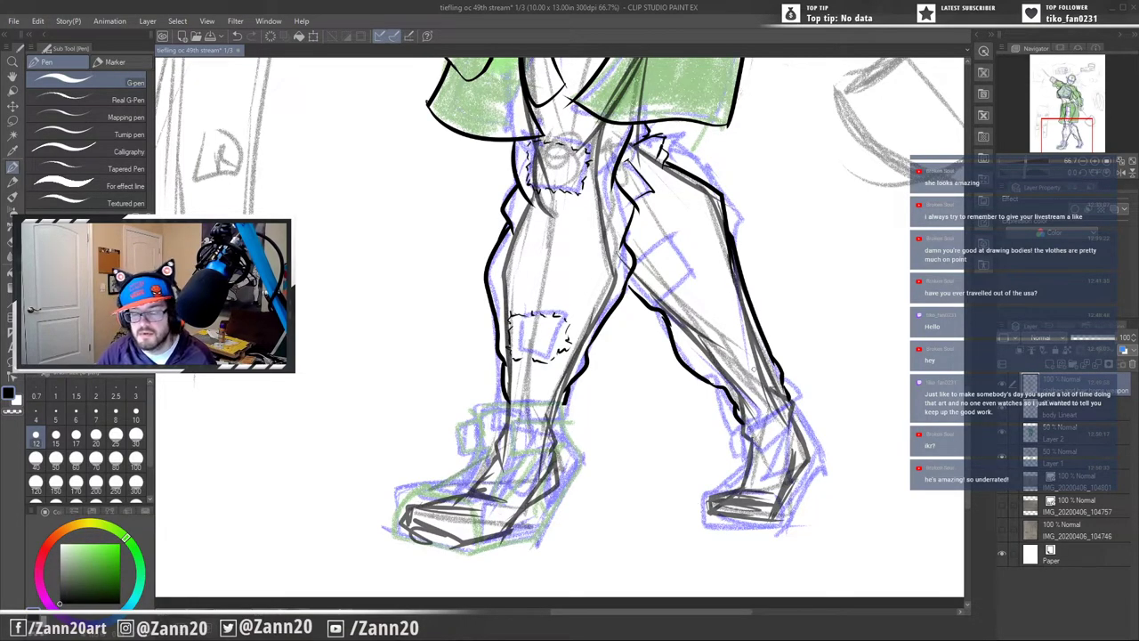
pyautogui.moveTo(646, 139)
pyautogui.mouseDown()
pyautogui.moveTo(679, 134)
pyautogui.moveTo(669, 153)
pyautogui.mouseUp()
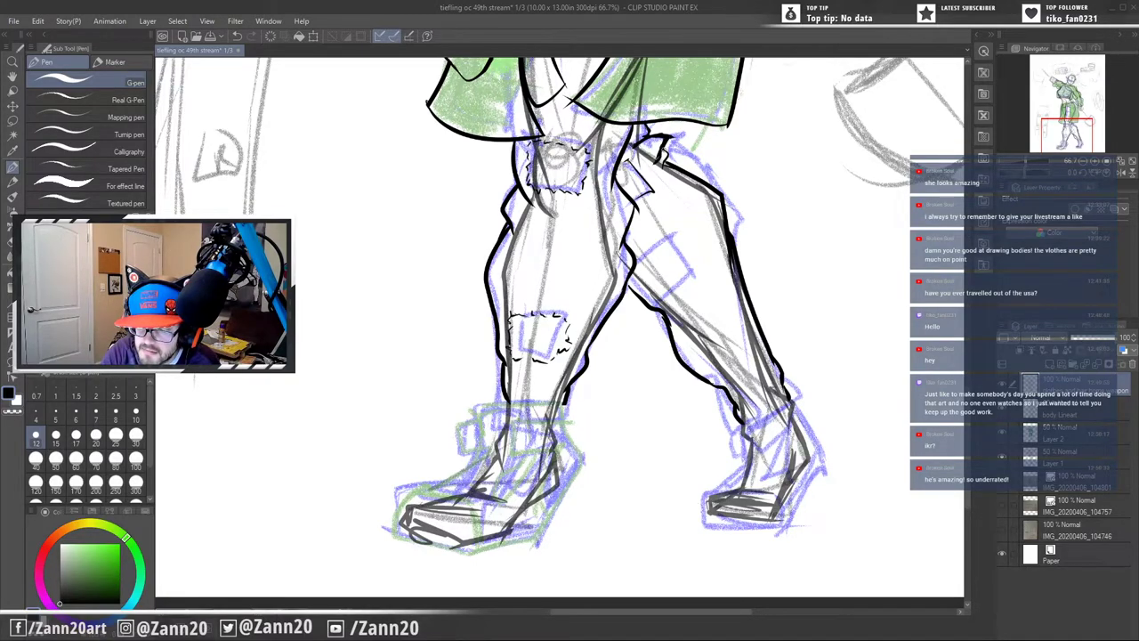
pyautogui.moveTo(651, 139); pyautogui.dragTo(647, 125)
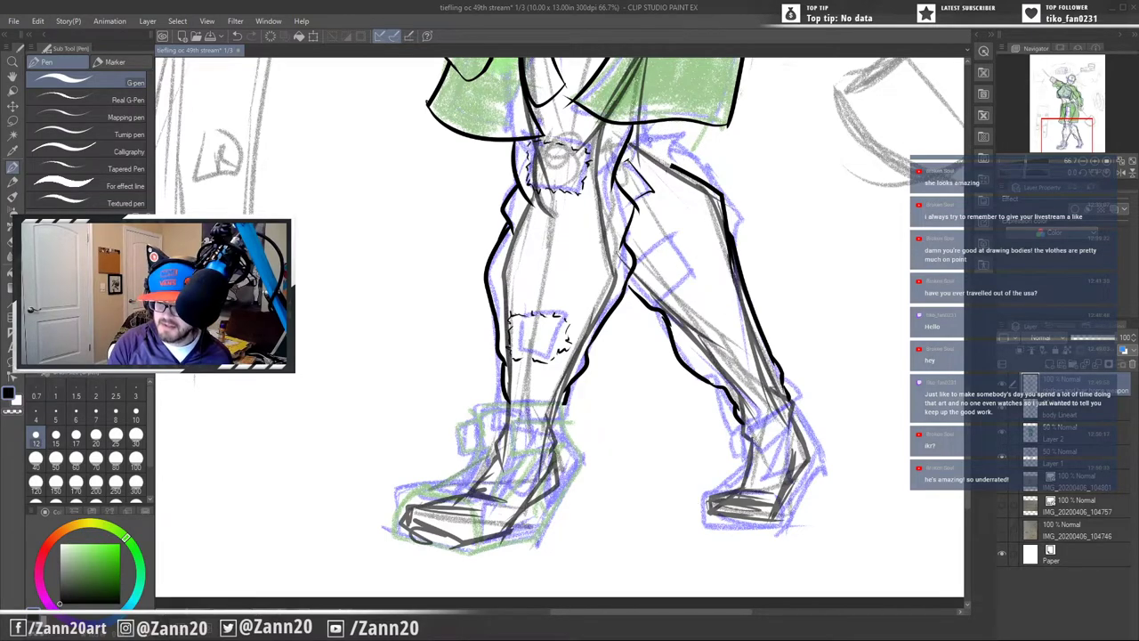
# - Ink jagged cloth folds on the rear leg just below the skirt hem and refine the outline at the knee bend
pyautogui.moveTo(647, 123)
pyautogui.mouseDown()
pyautogui.moveTo(635, 178)
pyautogui.moveTo(646, 134)
pyautogui.moveTo(678, 189)
pyautogui.mouseUp()
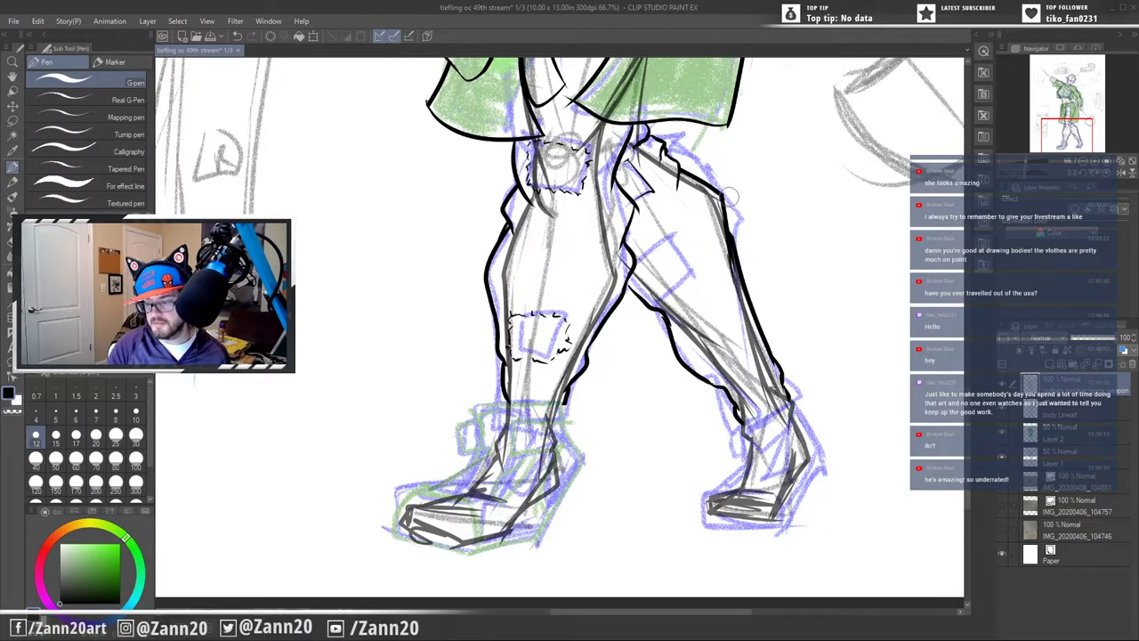
pyautogui.moveTo(710, 185); pyautogui.dragTo(728, 227)
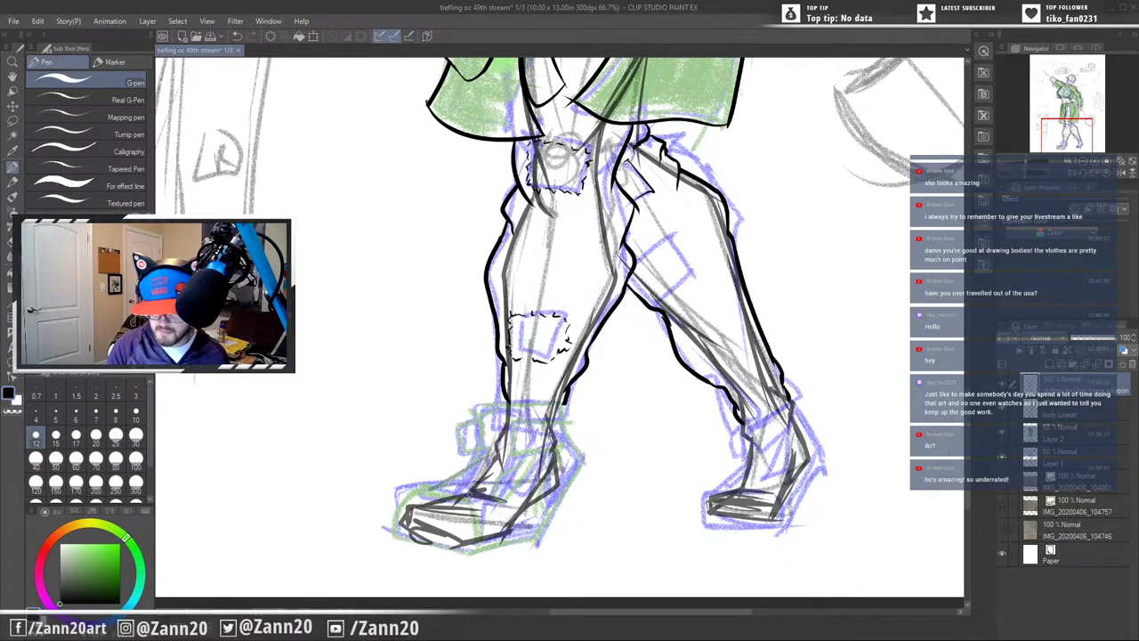
pyautogui.moveTo(699, 255)
pyautogui.mouseDown()
pyautogui.moveTo(675, 482)
pyautogui.moveTo(704, 388)
pyautogui.moveTo(611, 386)
pyautogui.moveTo(631, 360)
pyautogui.mouseUp()
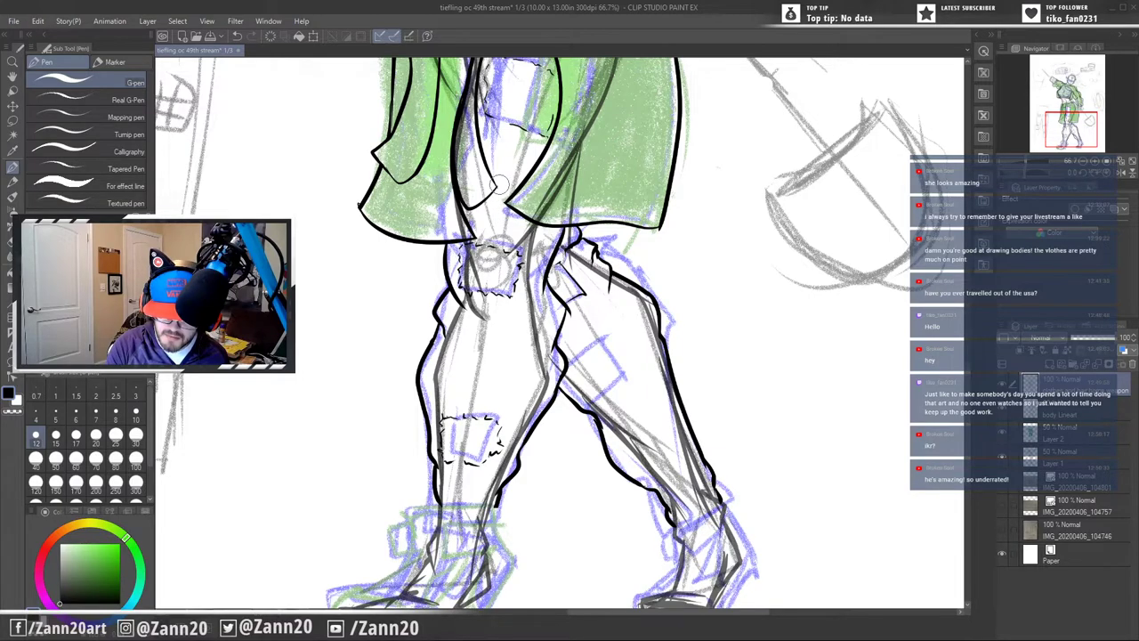
# - Ink a small pointed fold at the corner of the waistband beside the square belt knot and clean up its strokes
pyautogui.hotkey('ctrl', 'z')
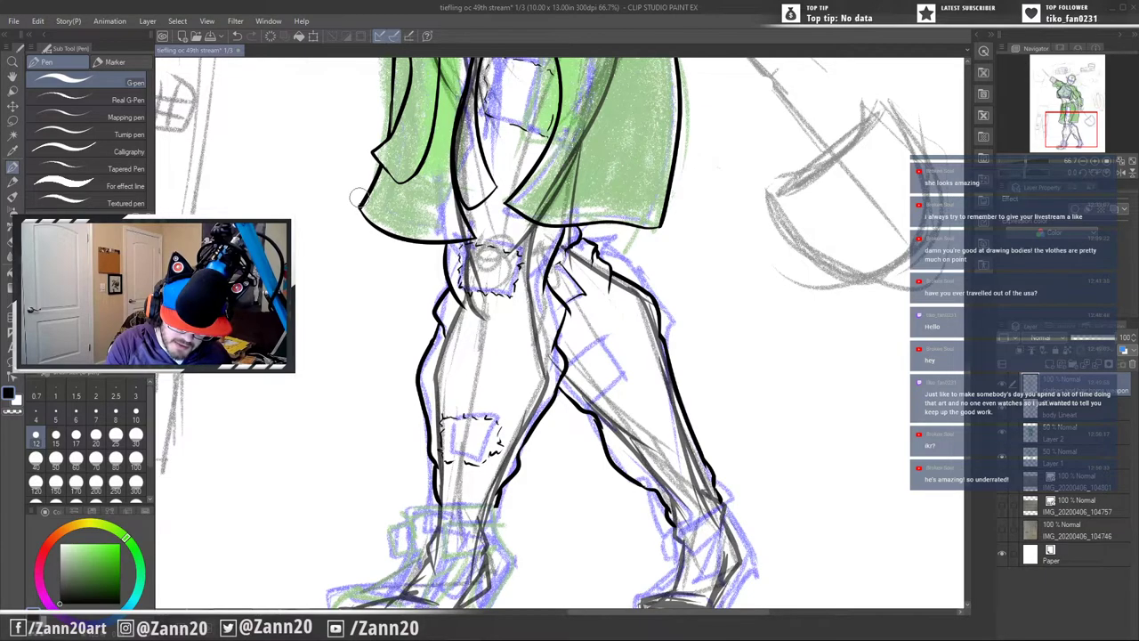
pyautogui.moveTo(391, 178); pyautogui.dragTo(428, 330)
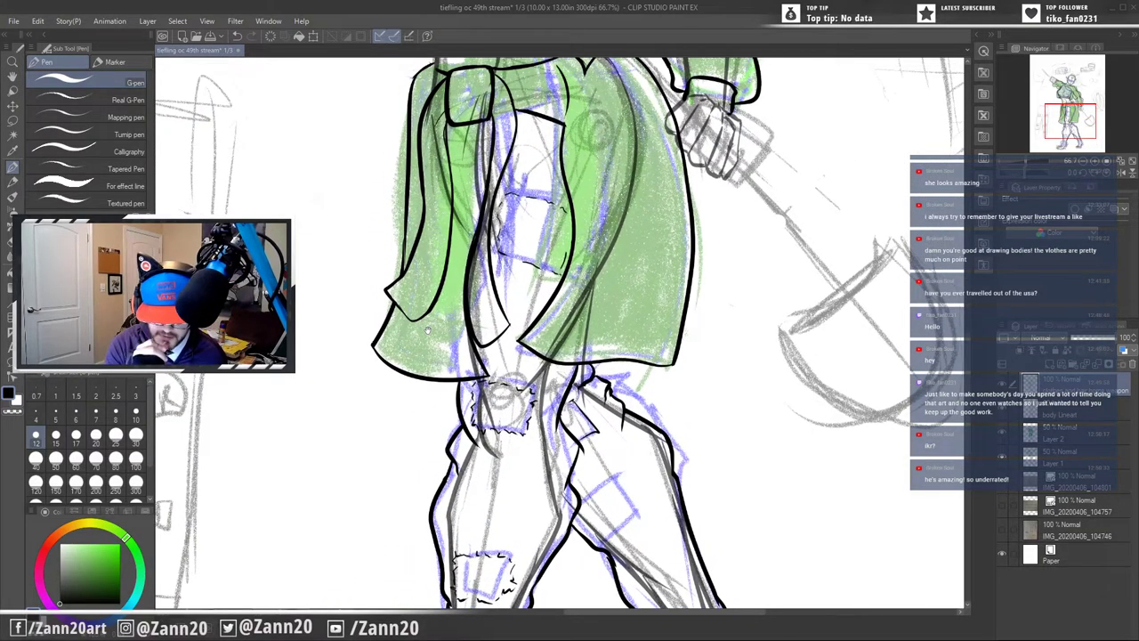
pyautogui.scroll(5, 428, 330)
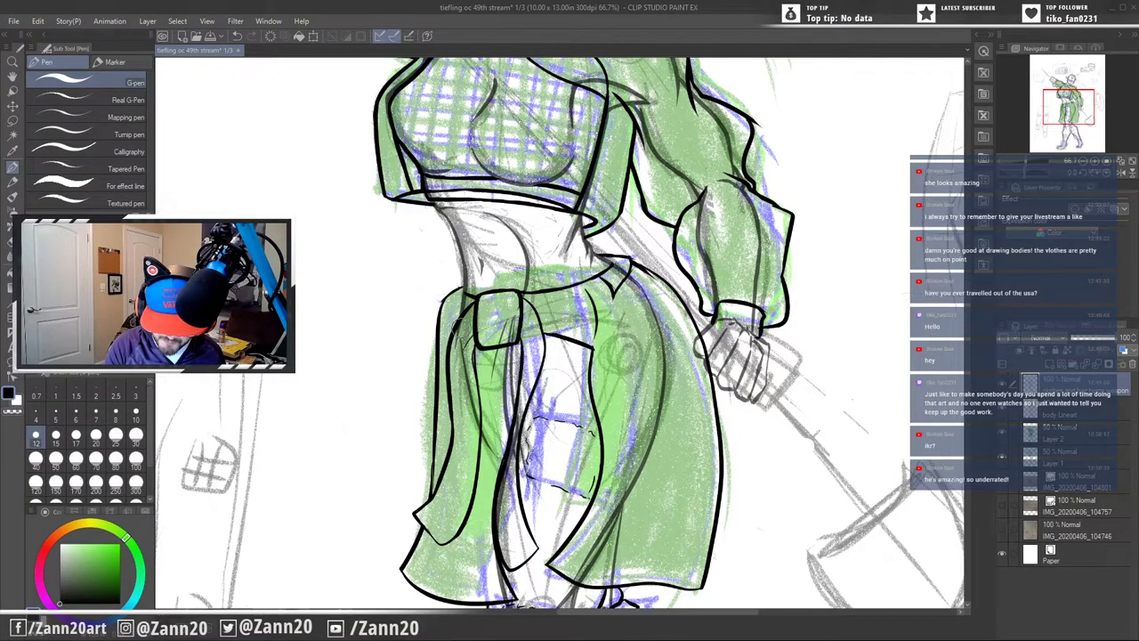
pyautogui.moveTo(702, 261)
pyautogui.mouseDown()
pyautogui.moveTo(674, 464)
pyautogui.moveTo(695, 393)
pyautogui.mouseUp()
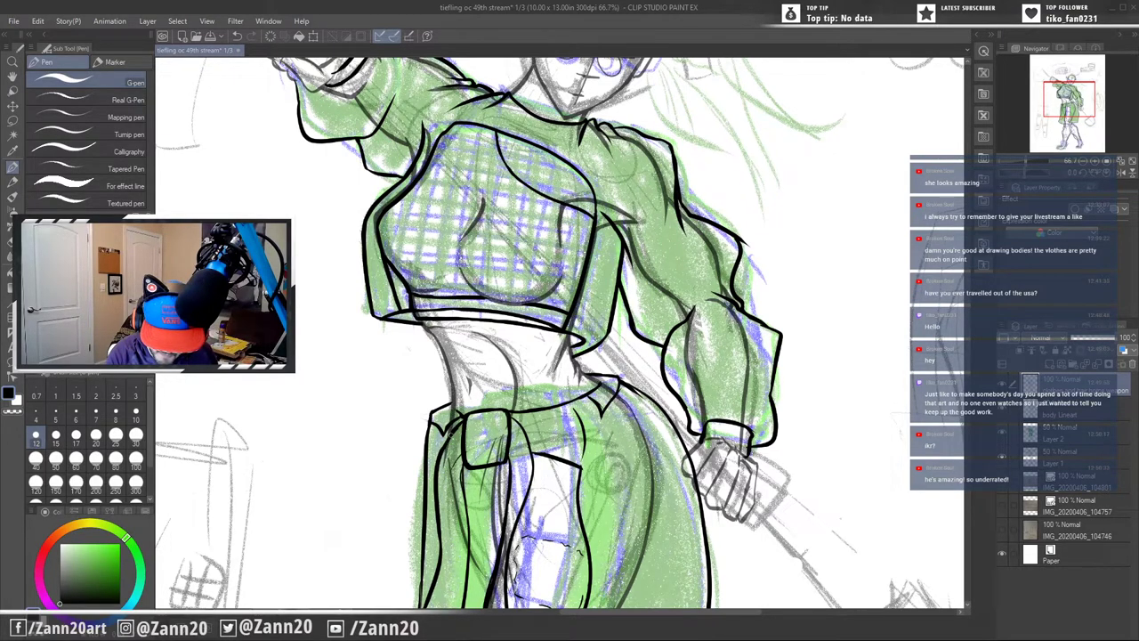
pyautogui.hotkey('ctrl', 'z')
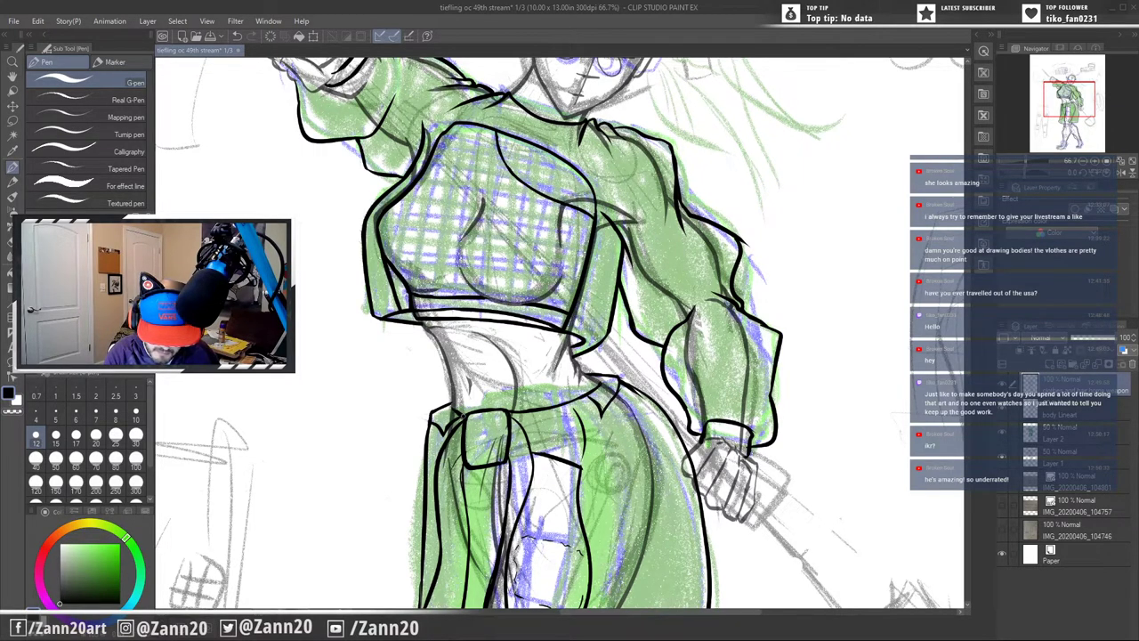
pyautogui.hotkey('ctrl', 'z')
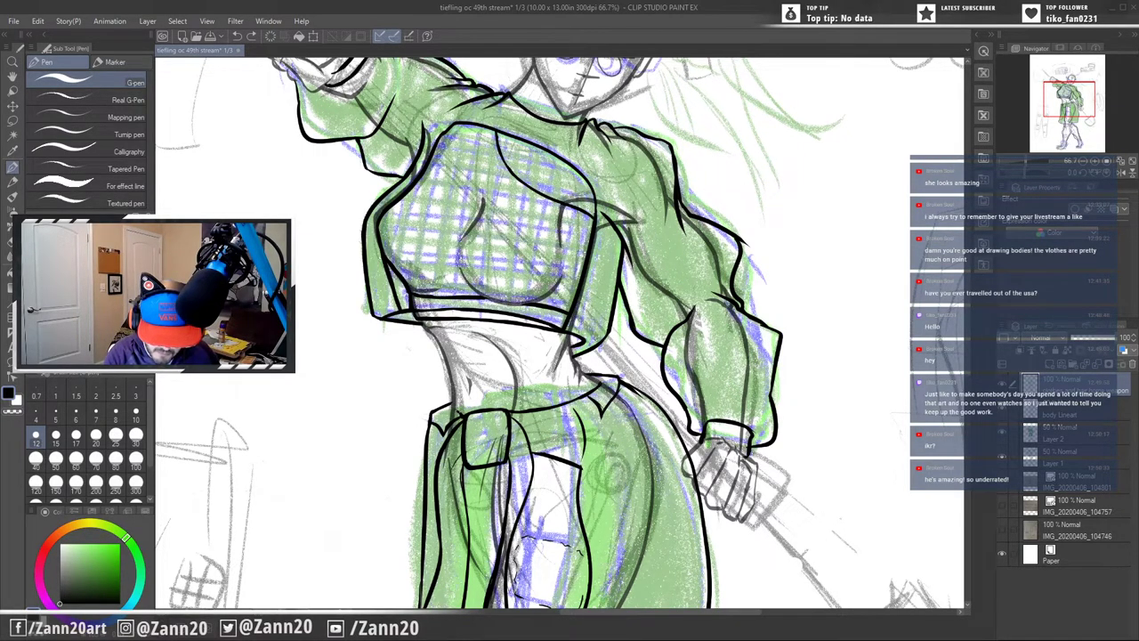
pyautogui.moveTo(452, 410); pyautogui.dragTo(463, 416)
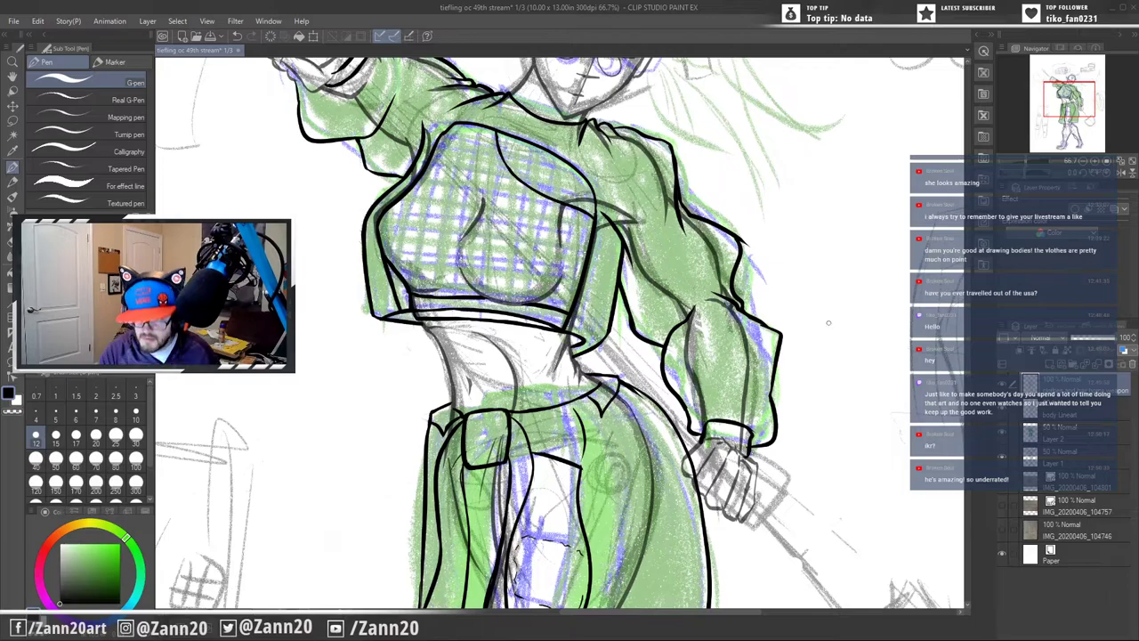
# - Touch up the sleeve cuff line at the wrist of the raised arm
pyautogui.moveTo(607, 275)
pyautogui.mouseDown()
pyautogui.moveTo(647, 528)
pyautogui.moveTo(670, 510)
pyautogui.mouseUp()
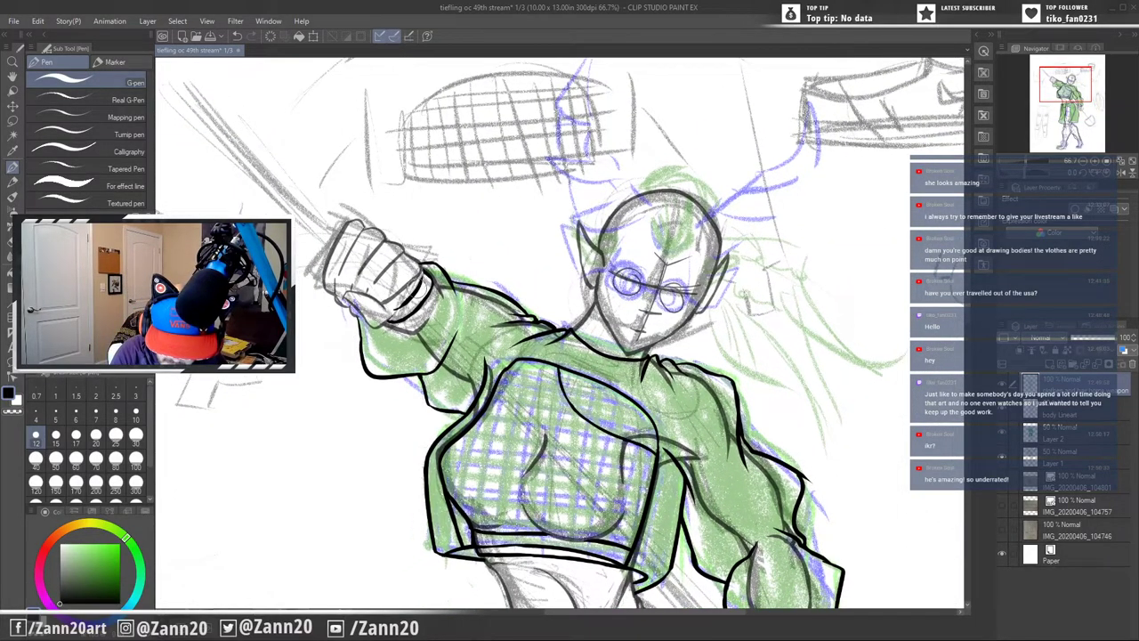
pyautogui.hotkey('ctrl', 'z')
pyautogui.moveTo(425, 265); pyautogui.dragTo(411, 281)
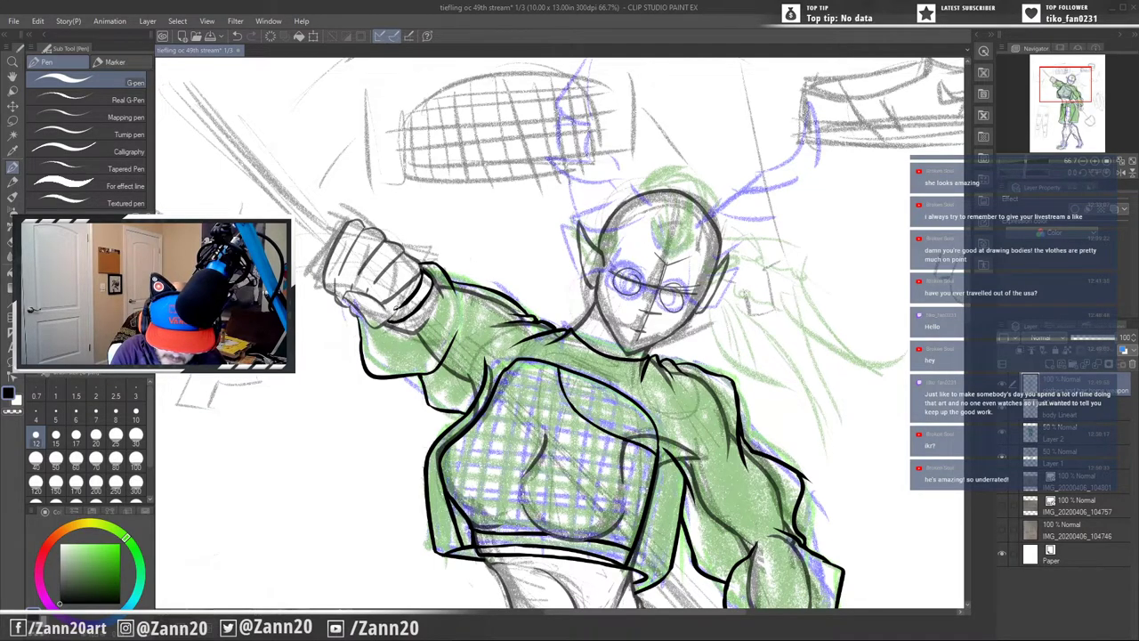
# - Ink a ragged outline around the rear leg's square patch and replace the straight-edged patch under the skirt hem with a frayed one
pyautogui.moveTo(771, 490); pyautogui.dragTo(780, 213)
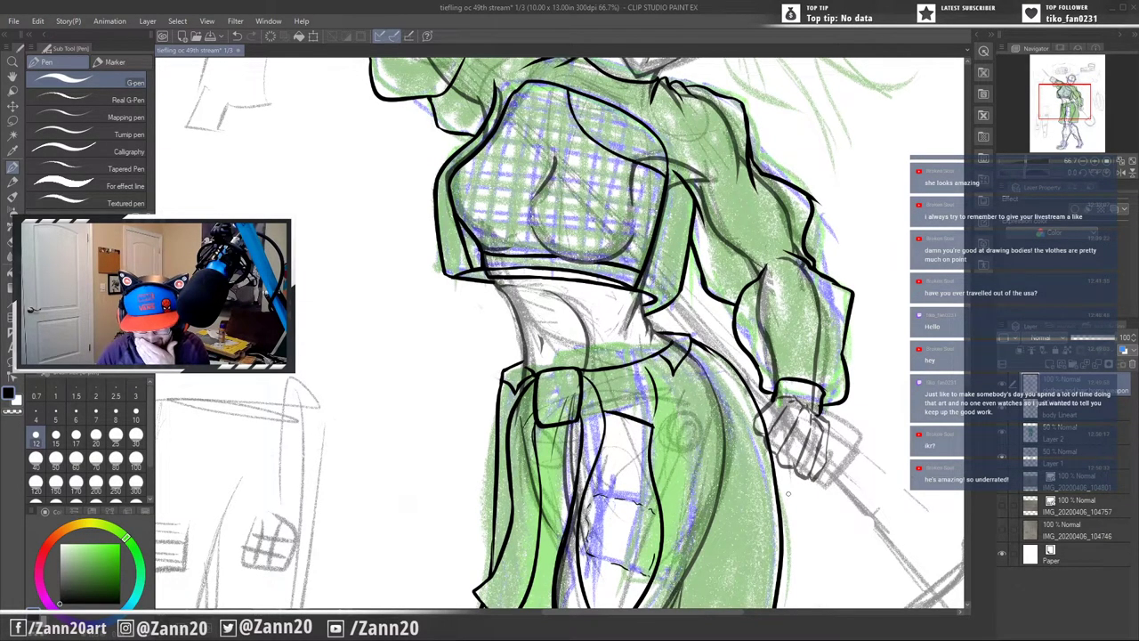
pyautogui.moveTo(761, 530); pyautogui.dragTo(698, 173)
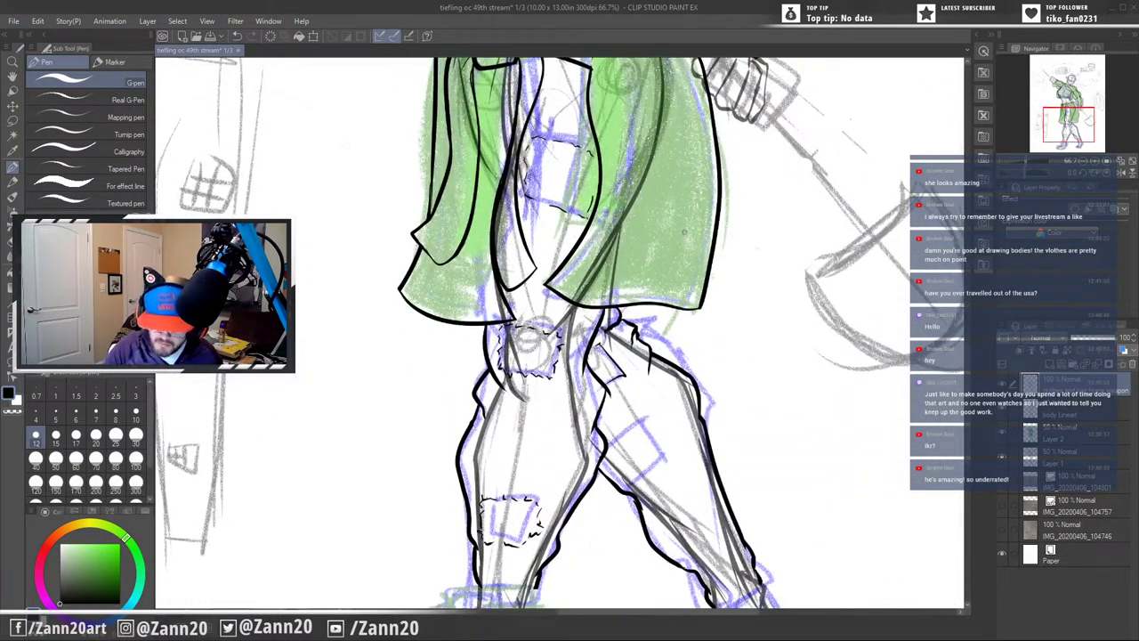
pyautogui.moveTo(622, 430)
pyautogui.mouseDown()
pyautogui.moveTo(671, 420)
pyautogui.moveTo(648, 425)
pyautogui.moveTo(661, 425)
pyautogui.moveTo(668, 460)
pyautogui.mouseUp()
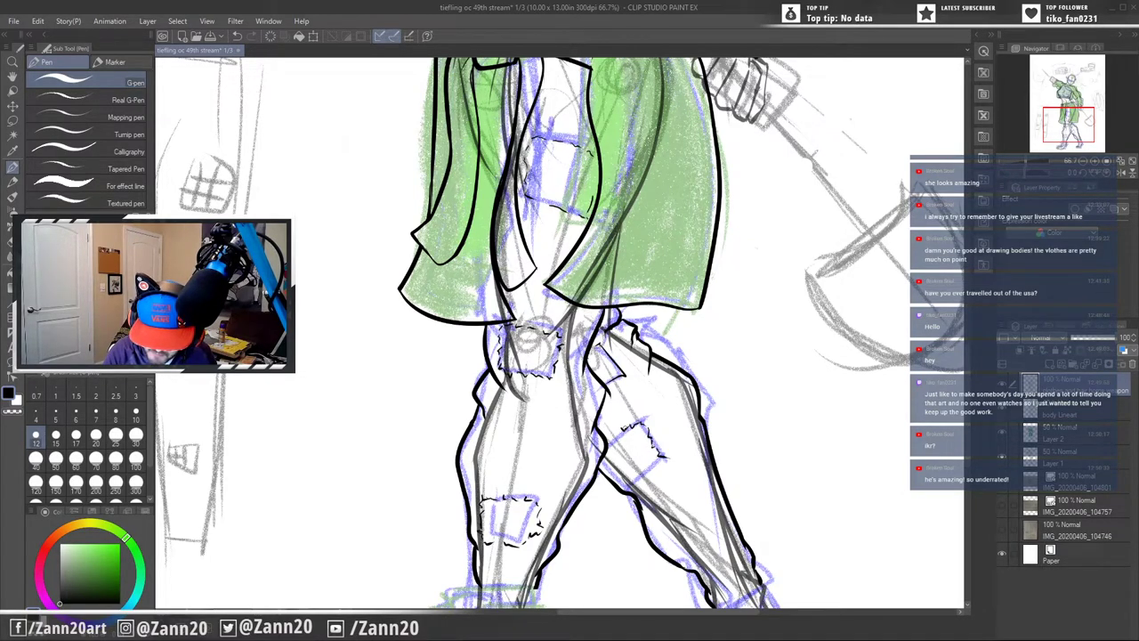
pyautogui.moveTo(620, 428); pyautogui.dragTo(614, 441)
pyautogui.moveTo(620, 435)
pyautogui.mouseDown()
pyautogui.moveTo(601, 471)
pyautogui.moveTo(626, 479)
pyautogui.moveTo(620, 491)
pyautogui.moveTo(635, 480)
pyautogui.mouseUp()
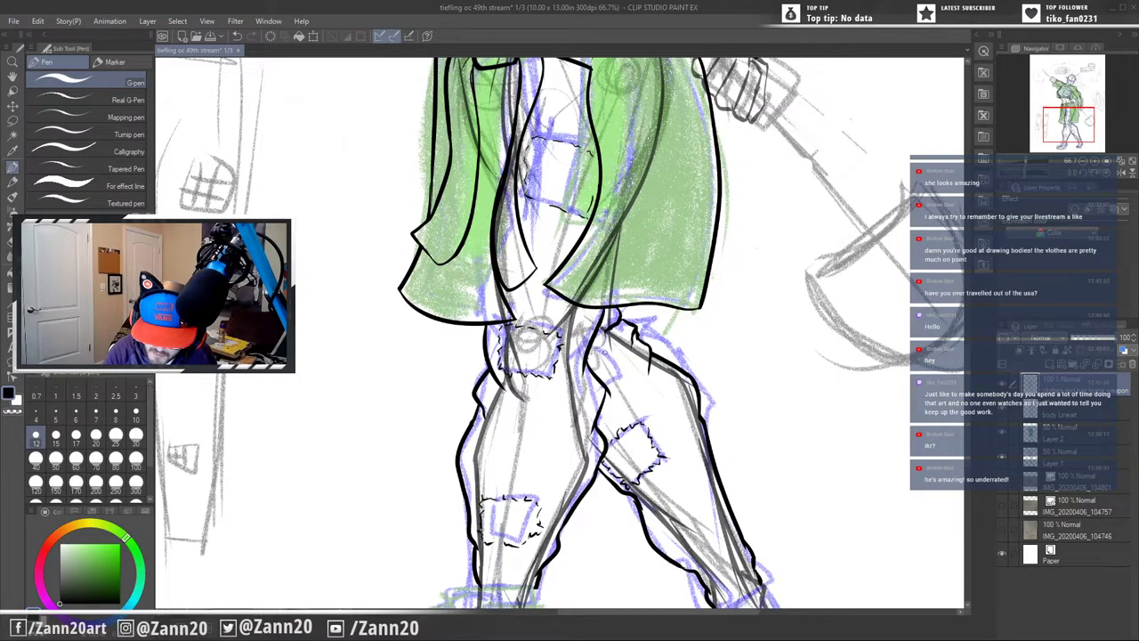
pyautogui.moveTo(604, 354)
pyautogui.mouseDown()
pyautogui.moveTo(620, 372)
pyautogui.moveTo(609, 392)
pyautogui.mouseUp()
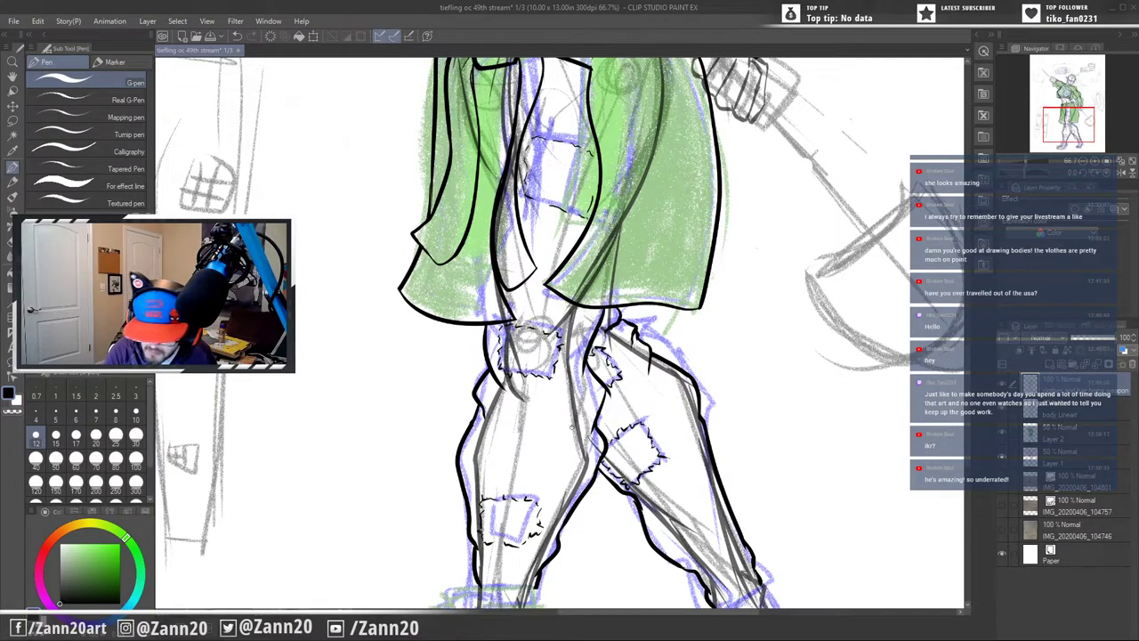
# - Hide the rough sketch on Layer 1 and restore the body lineart layer to full opacity
pyautogui.moveTo(708, 246)
pyautogui.mouseDown()
pyautogui.moveTo(724, 346)
pyautogui.moveTo(707, 378)
pyautogui.moveTo(676, 186)
pyautogui.mouseUp()
pyautogui.moveTo(717, 470); pyautogui.dragTo(754, 330)
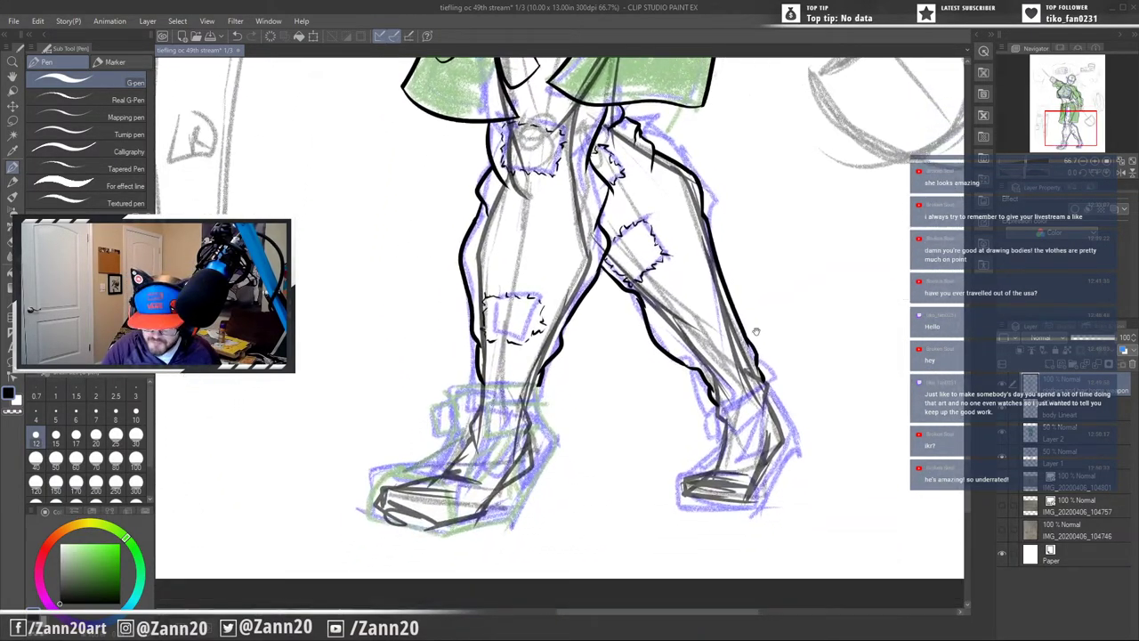
pyautogui.scroll(8, 672, 483)
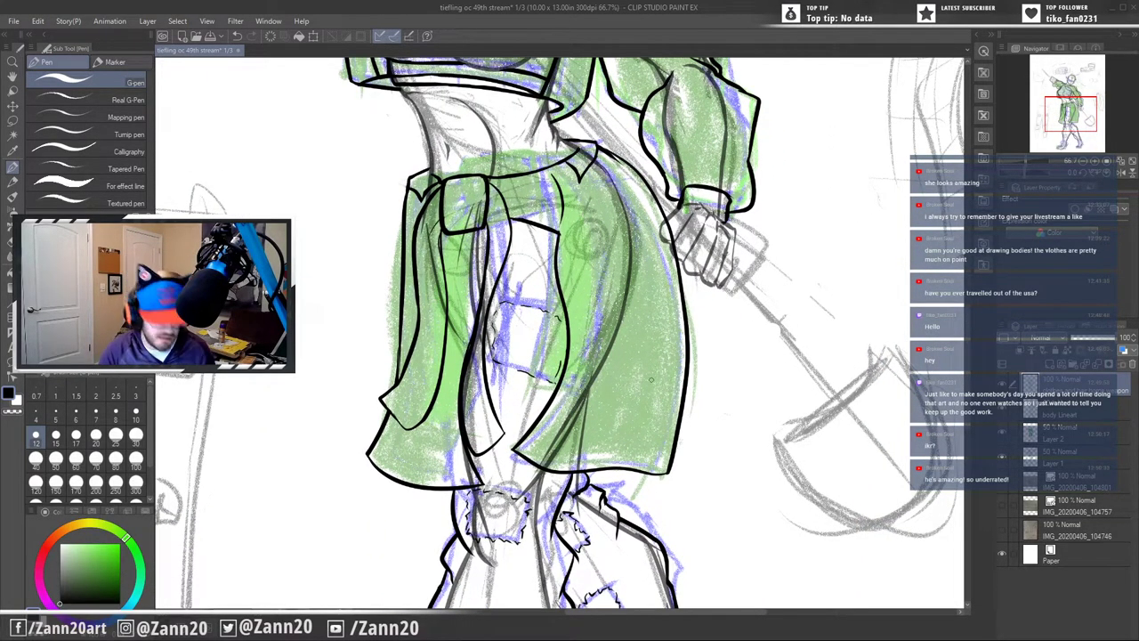
pyautogui.scroll(-4, 681, 418)
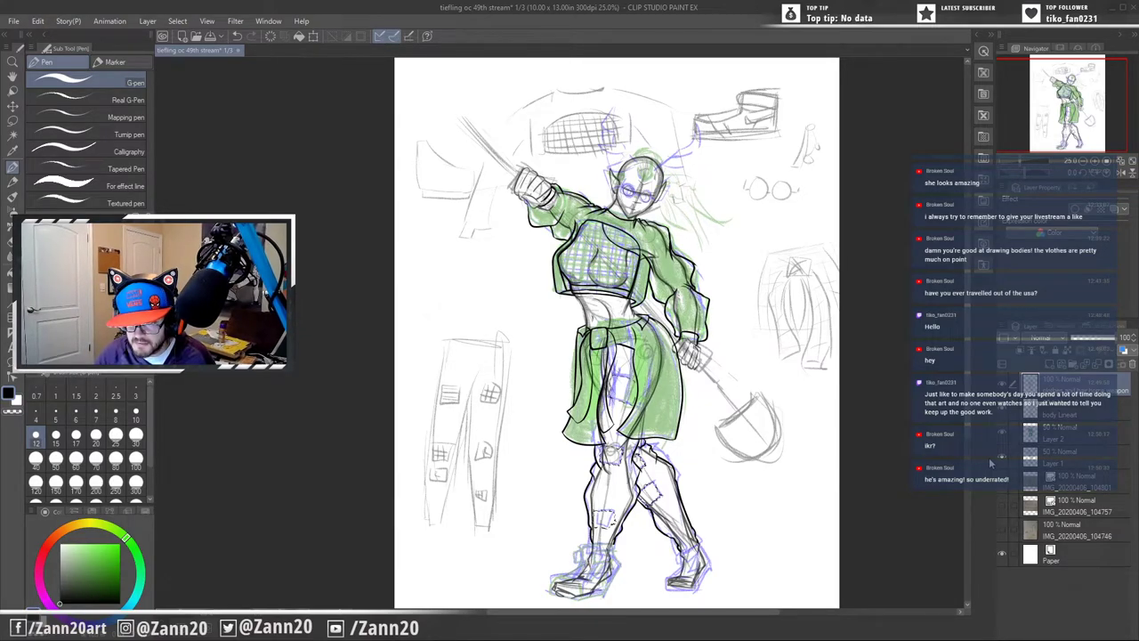
pyautogui.click(1001, 458)
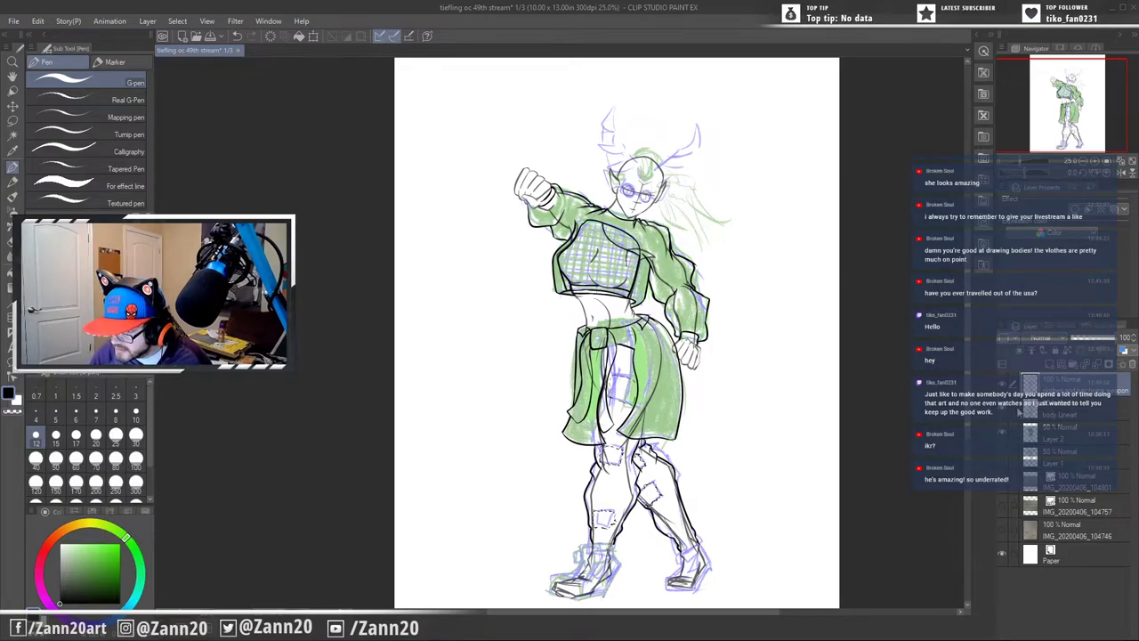
pyautogui.click(1022, 409)
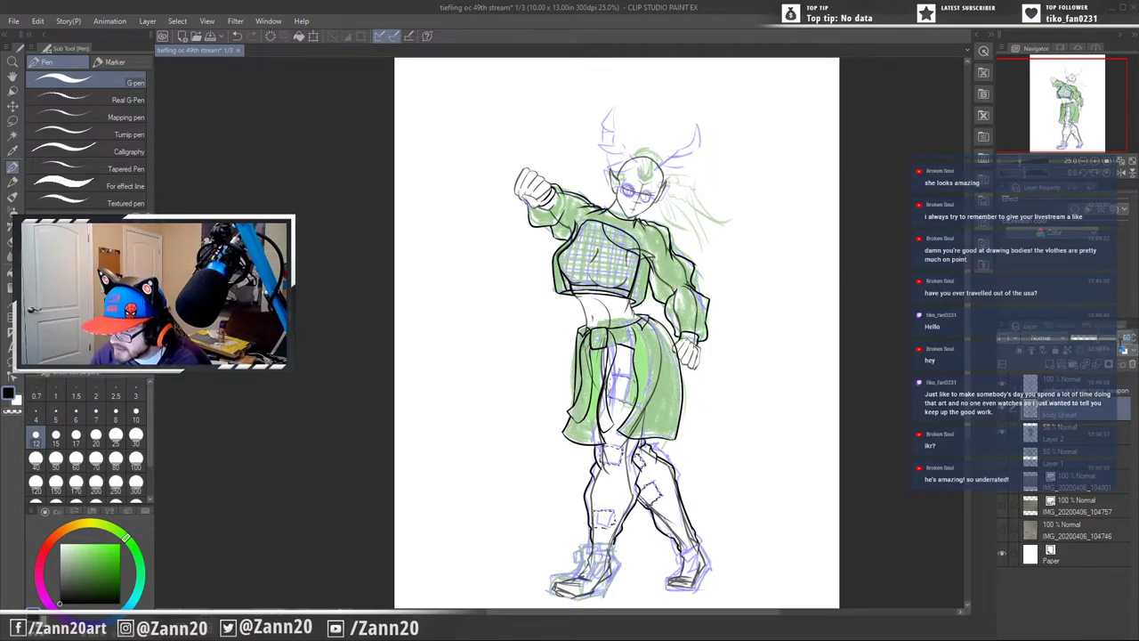
pyautogui.click(1119, 339)
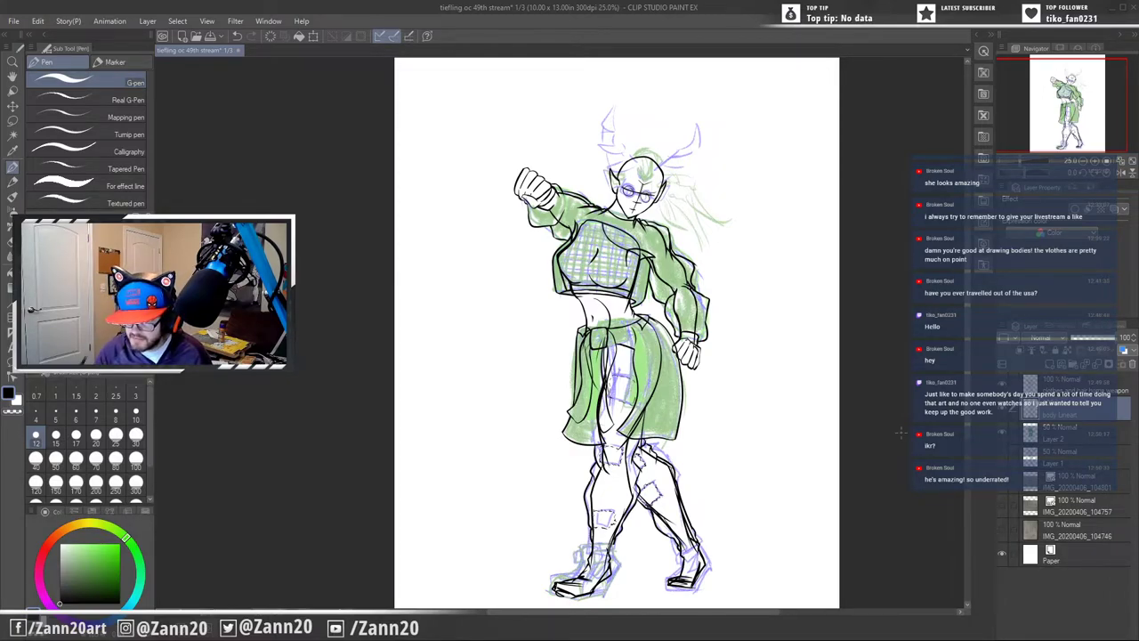
# - Check Layer 1's visibility and set the opacity of Layer 2, the coloured clothing sketch, to 100%
pyautogui.click(1046, 458)
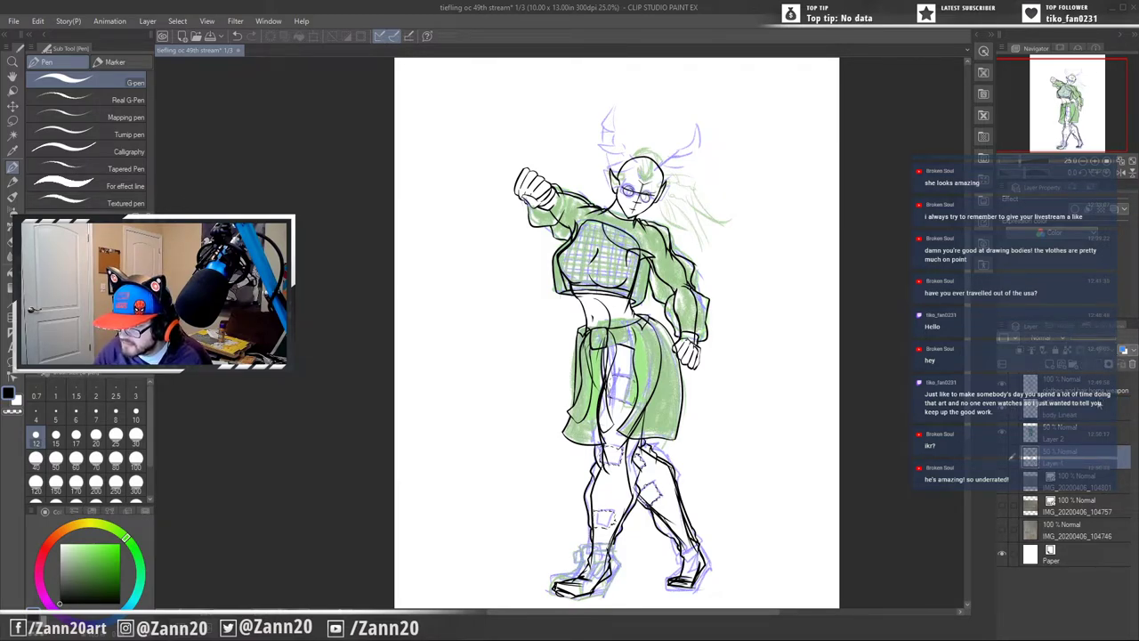
pyautogui.click(1003, 458)
pyautogui.click(1003, 458)
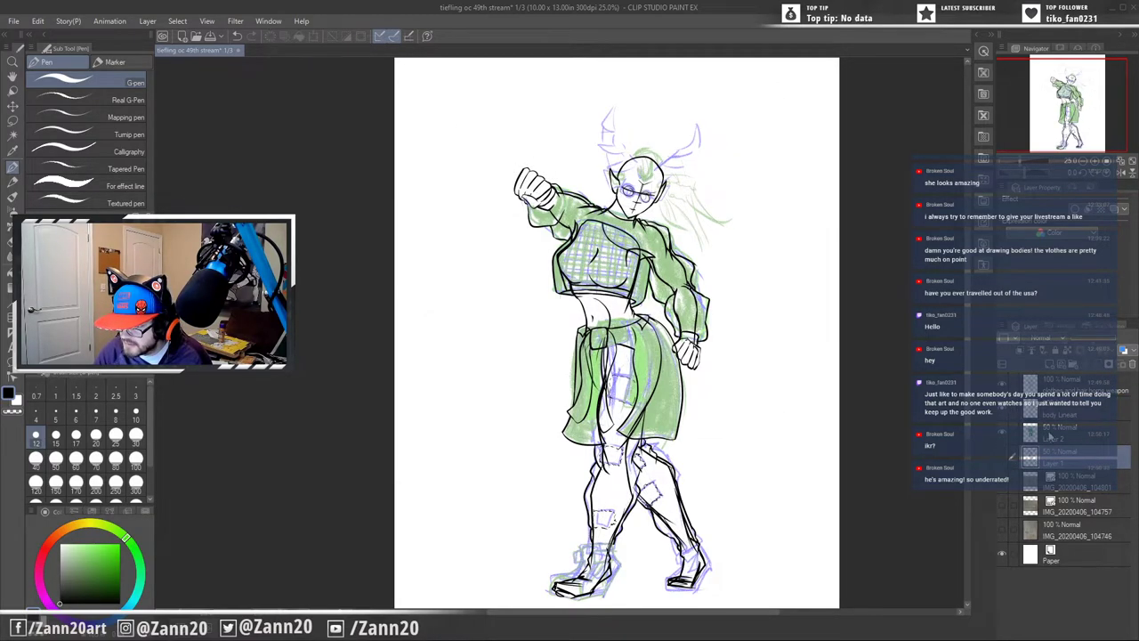
pyautogui.click(1054, 434)
pyautogui.write('100')
pyautogui.press('Return')
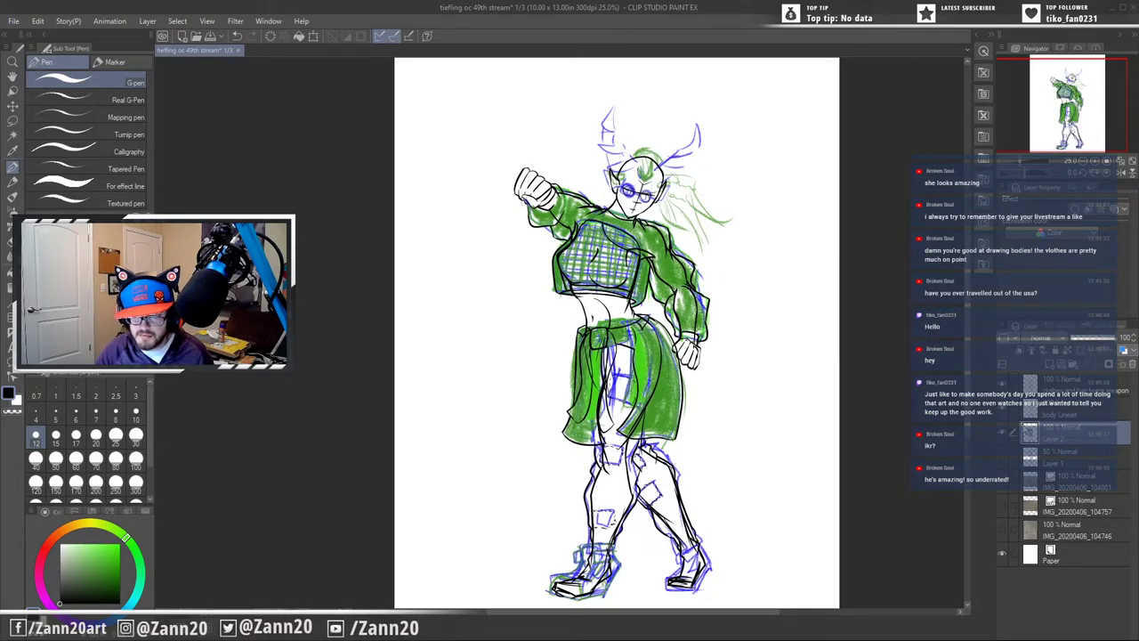